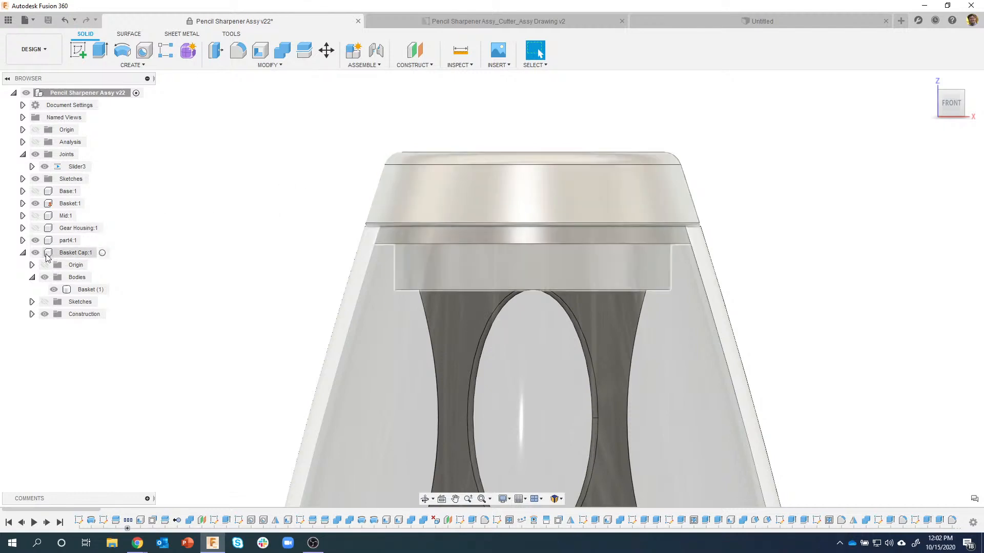
# Hide the Basket component to expose the stepped lip beneath the basket cap.
pyautogui.click(42, 204)
pyautogui.click(35, 203)
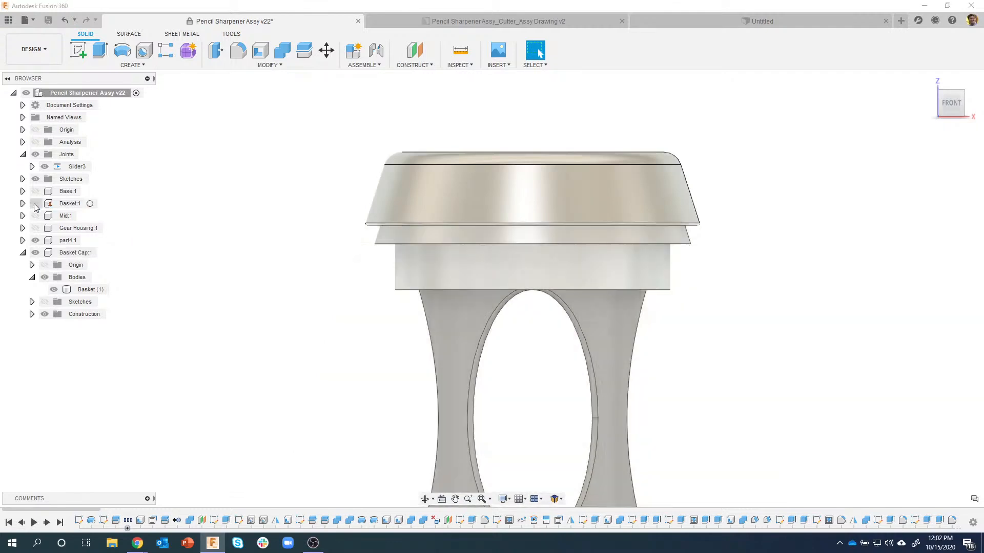
pyautogui.scroll(3, 267, 211)
pyautogui.scroll(5, 369, 203)
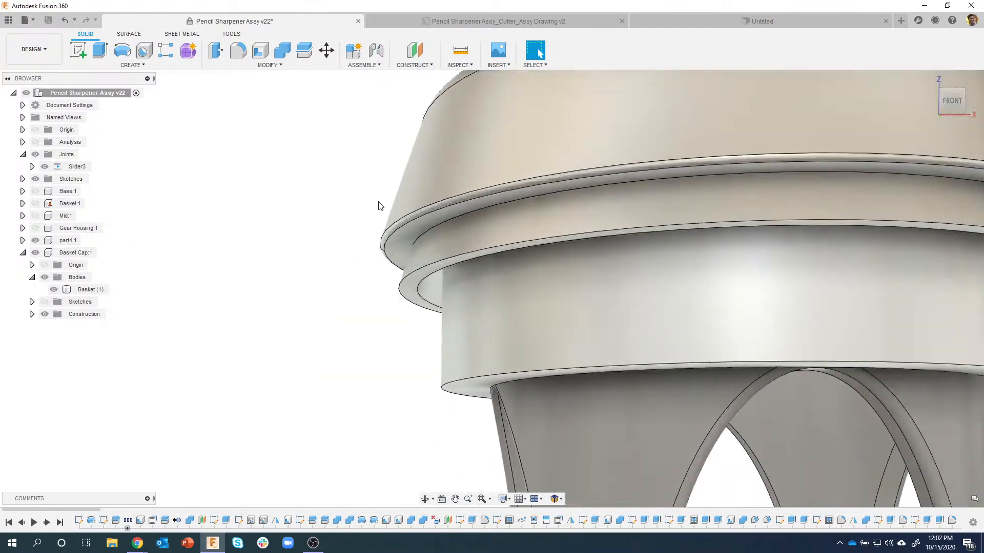
# Measure between the underside of the basket cap's rim and the tapered outer face of the lip below it.
pyautogui.click(461, 51)
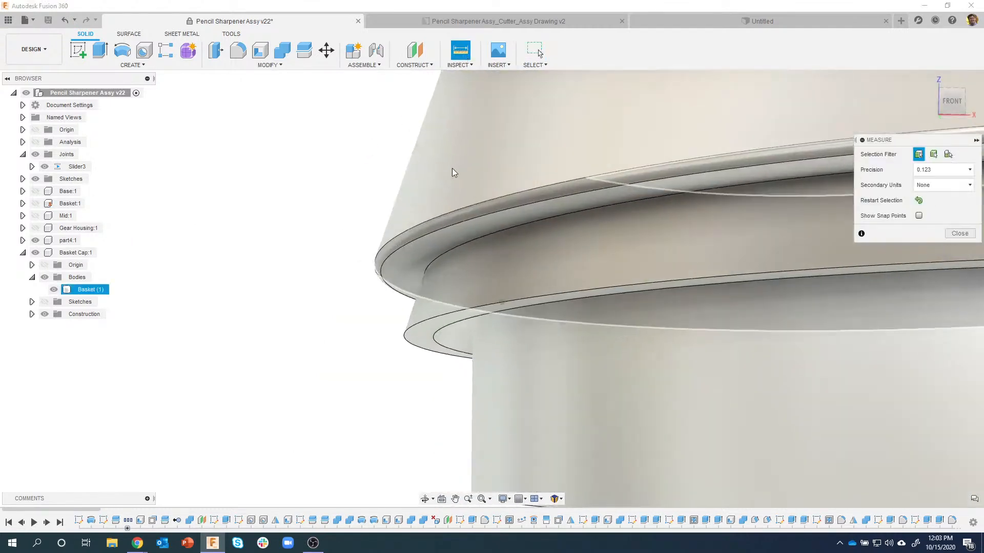
pyautogui.click(413, 250)
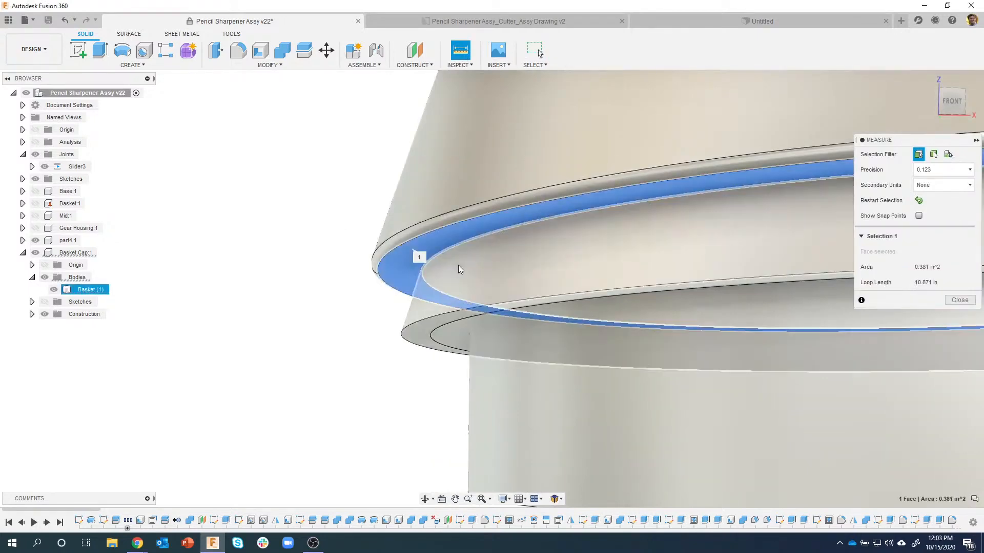
pyautogui.click(458, 265)
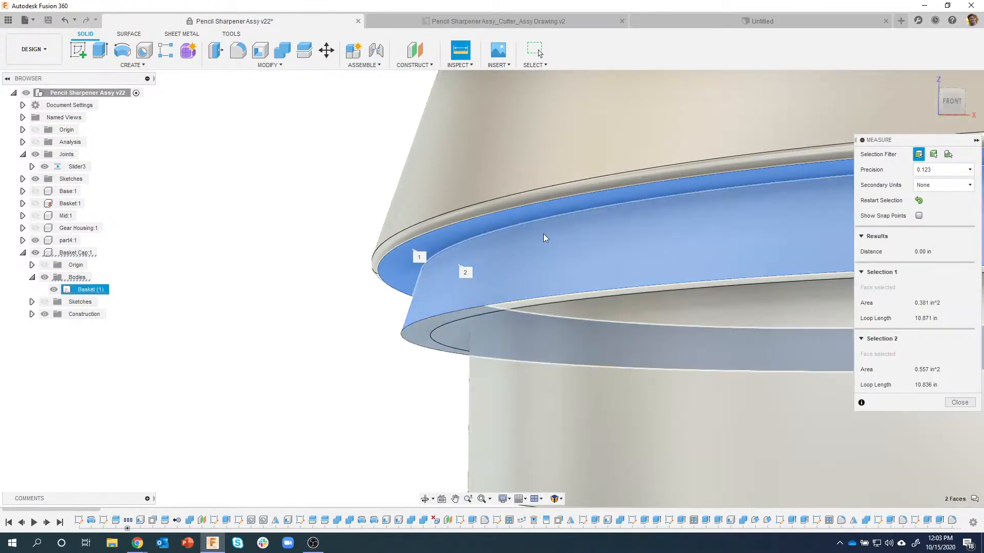
pyautogui.click(960, 403)
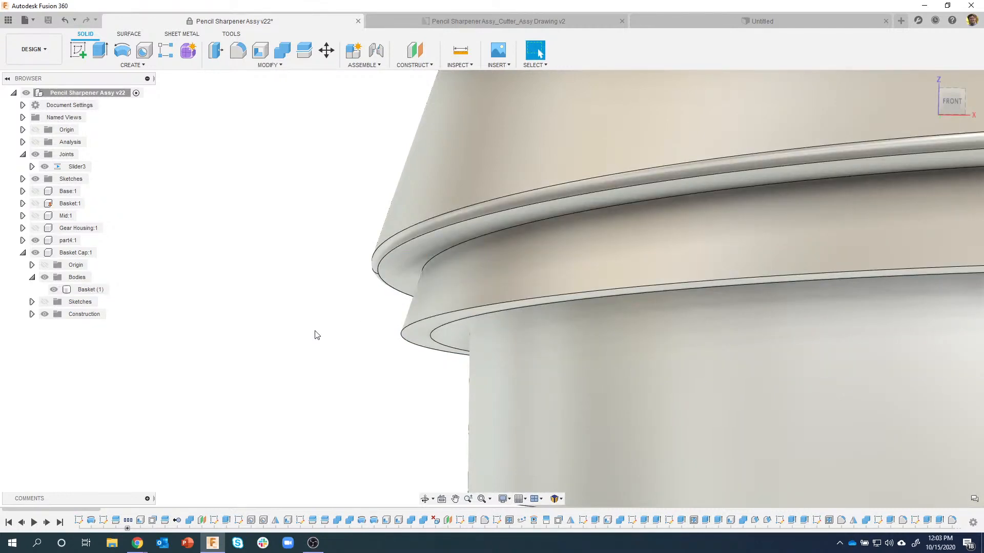
pyautogui.scroll(-2, 317, 329)
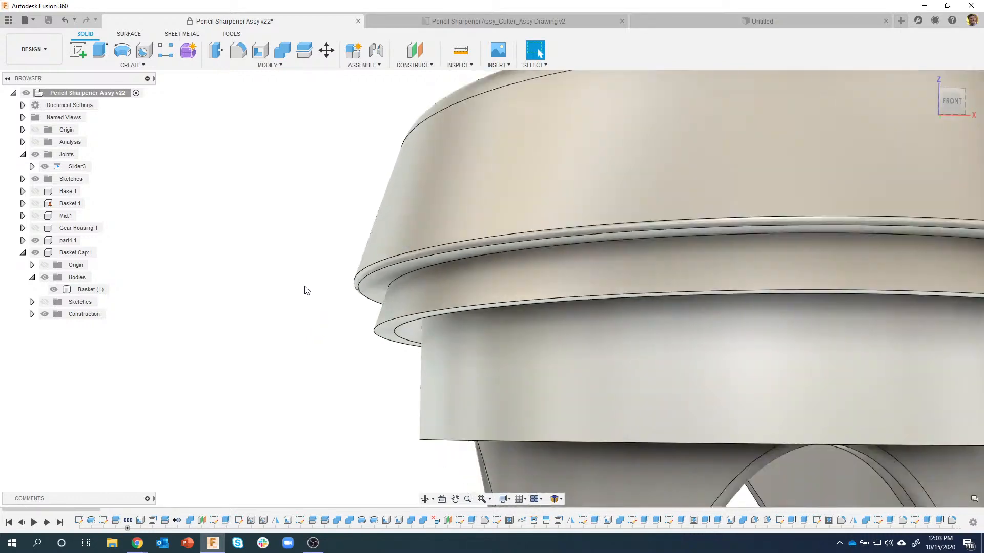
pyautogui.moveTo(300, 230)
pyautogui.keyDown('shift'); pyautogui.mouseDown(button='middle')
pyautogui.moveTo(373, 235)
pyautogui.moveTo(354, 257)
pyautogui.mouseUp(button='middle'); pyautogui.keyUp('shift')
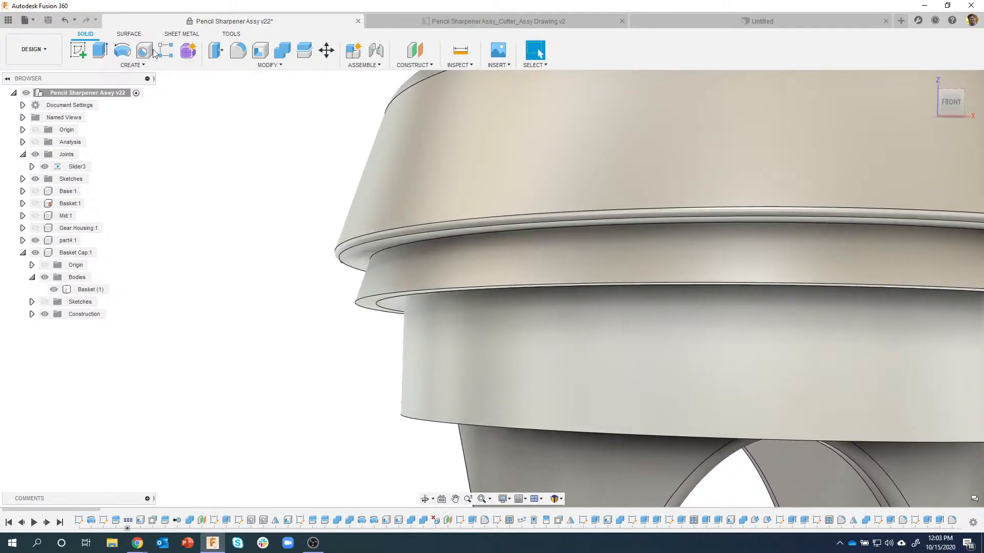
# Try extruding the lip's bottom ring face by -0.10 in as a new surface body with the top-level assembly active, and undo it.
pyautogui.click(124, 34)
pyautogui.moveTo(204, 147)
pyautogui.keyDown('shift'); pyautogui.mouseDown(button='middle')
pyautogui.moveTo(215, 154)
pyautogui.moveTo(222, 139)
pyautogui.mouseUp(button='middle'); pyautogui.keyUp('shift')
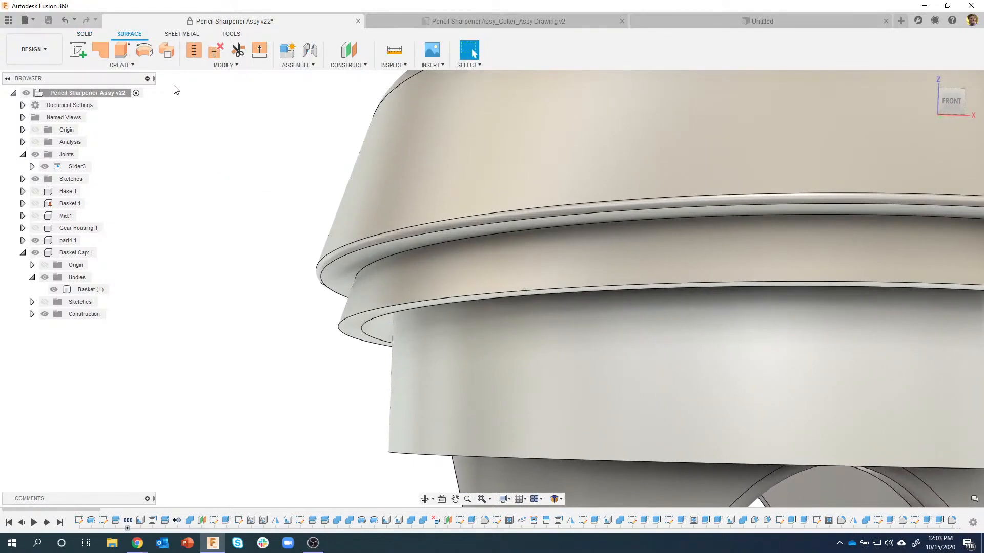
pyautogui.click(123, 54)
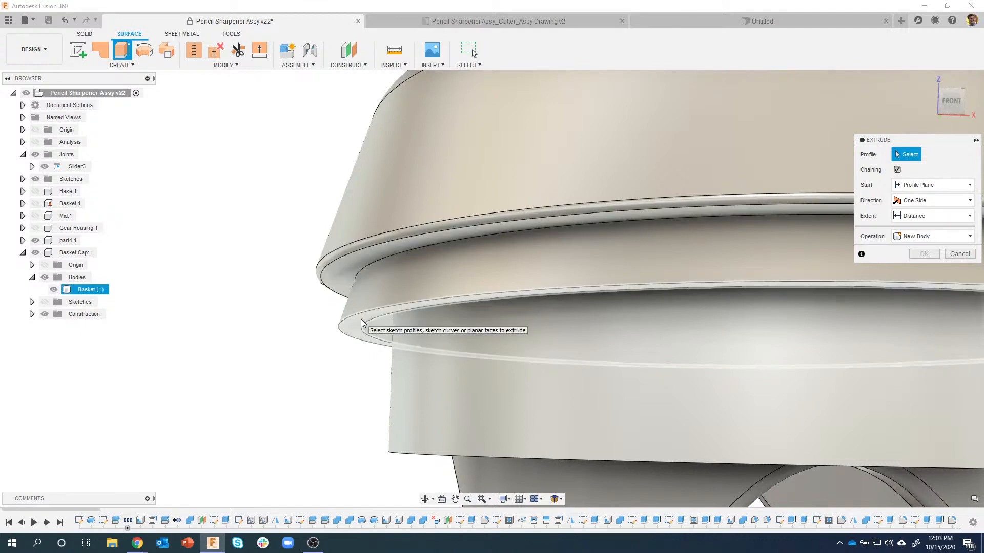
pyautogui.click(361, 323)
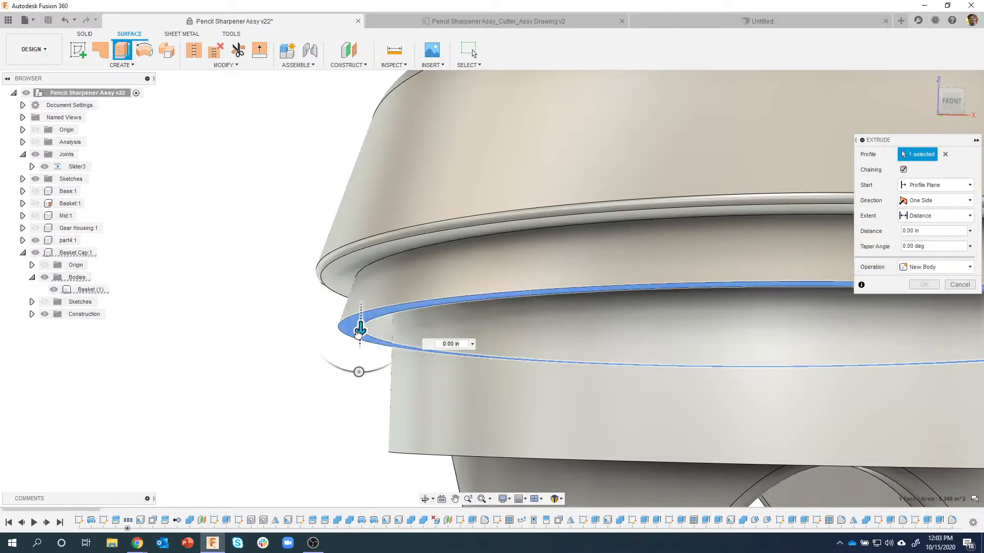
pyautogui.moveTo(358, 323); pyautogui.dragTo(357, 312)
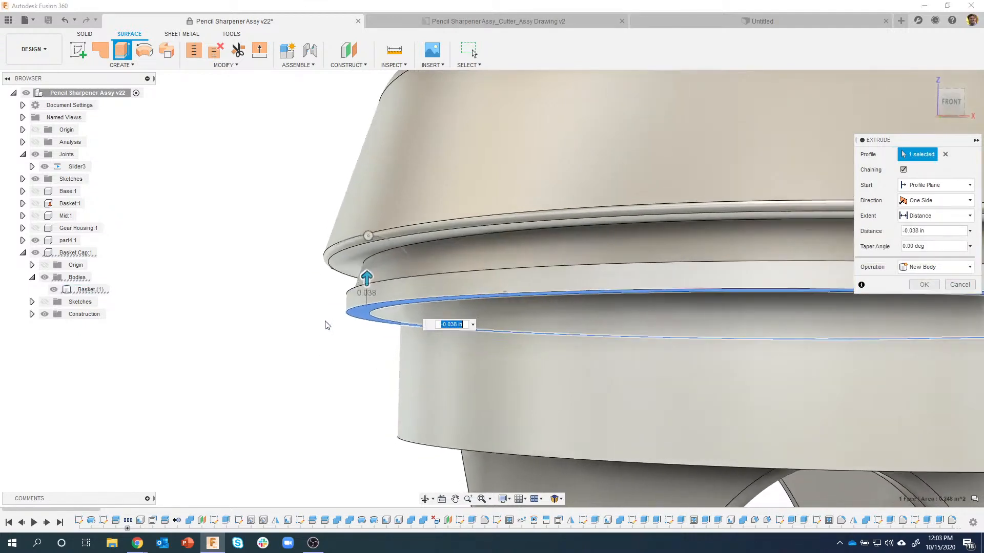
pyautogui.keyDown('shift'); pyautogui.moveTo(326, 317); pyautogui.dragTo(343, 279, button='middle'); pyautogui.keyUp('shift')
pyautogui.scroll(5, 364, 275)
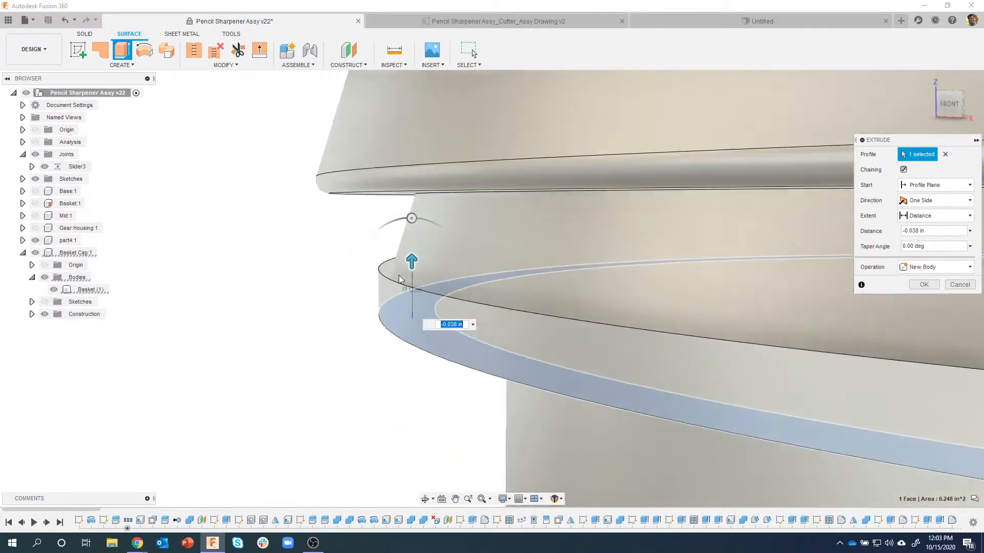
pyautogui.moveTo(411, 262); pyautogui.dragTo(412, 218)
pyautogui.keyDown('shift'); pyautogui.moveTo(408, 231); pyautogui.dragTo(353, 293, button='middle'); pyautogui.keyUp('shift')
pyautogui.moveTo(353, 294)
pyautogui.mouseDown()
pyautogui.moveTo(353, 285)
pyautogui.moveTo(354, 293)
pyautogui.mouseUp()
pyautogui.moveTo(309, 263); pyautogui.dragTo(309, 263)
pyautogui.keyDown('shift'); pyautogui.moveTo(309, 263); pyautogui.dragTo(344, 268, button='middle'); pyautogui.keyUp('shift')
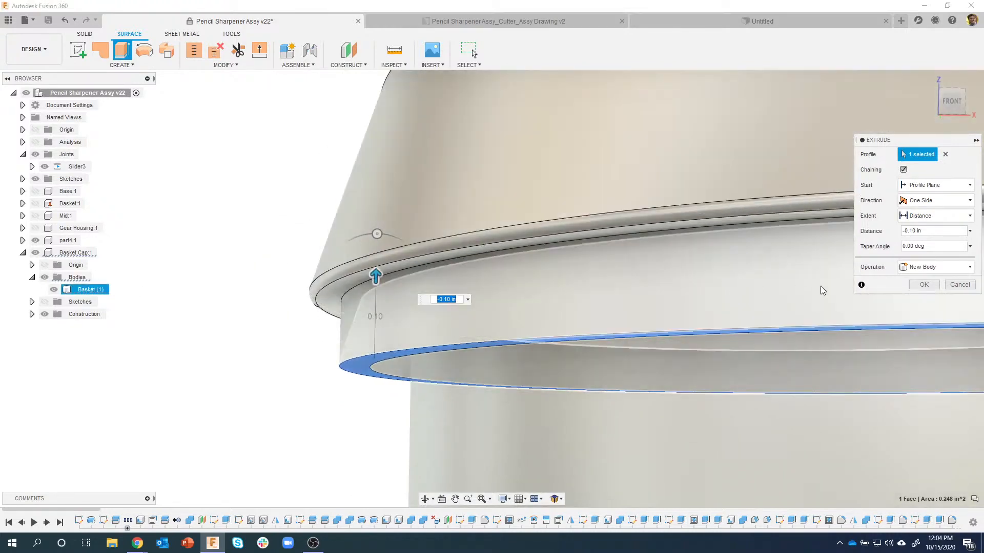
pyautogui.click(922, 285)
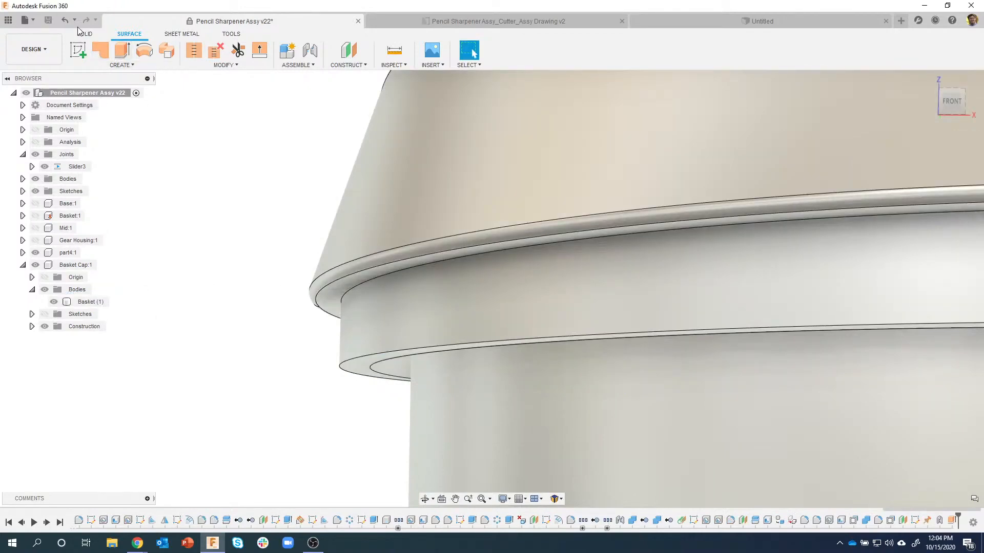
pyautogui.click(65, 20)
# Activate the Basket Cap component and extrude the lip's bottom ring face upward to the rim as new surface bodies.
pyautogui.click(107, 253)
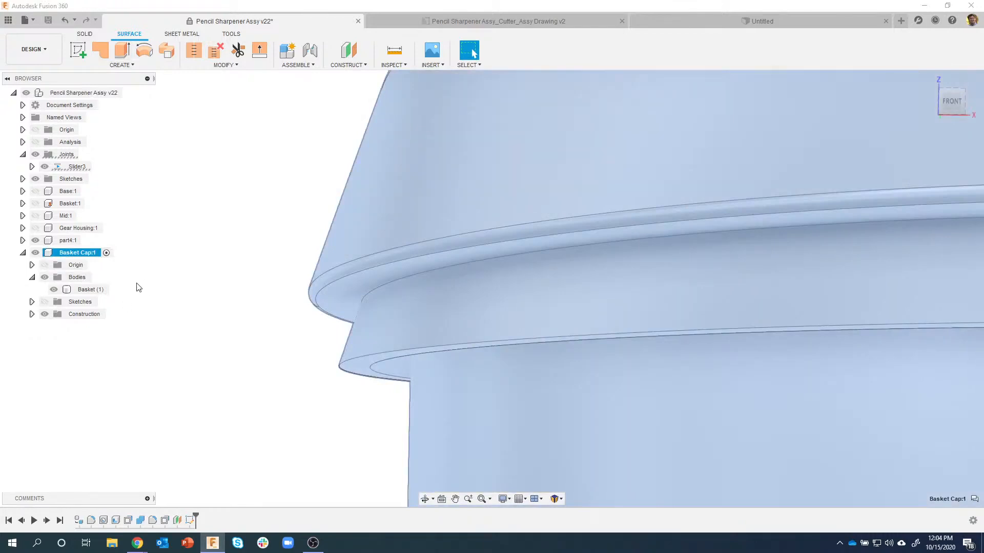
pyautogui.click(169, 334)
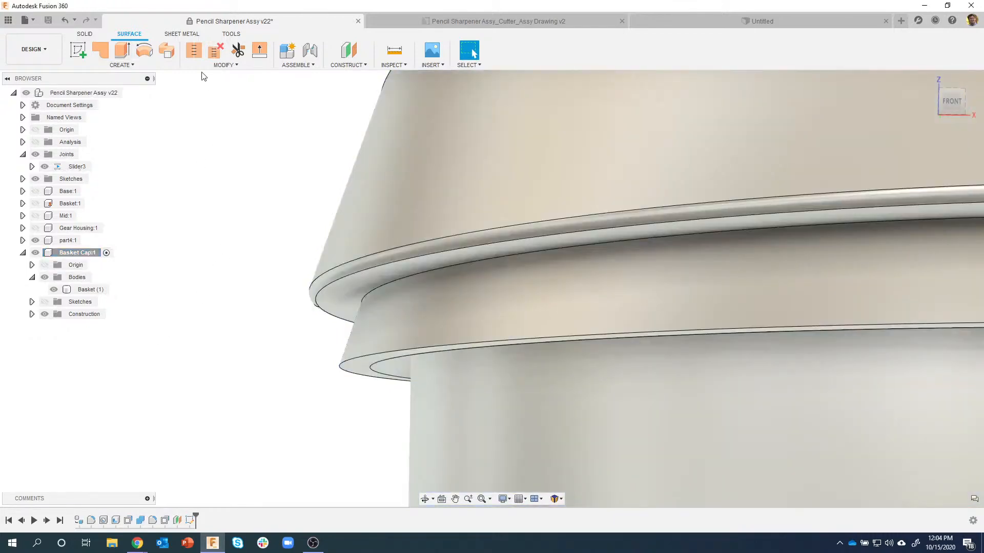
pyautogui.click(123, 51)
pyautogui.click(351, 361)
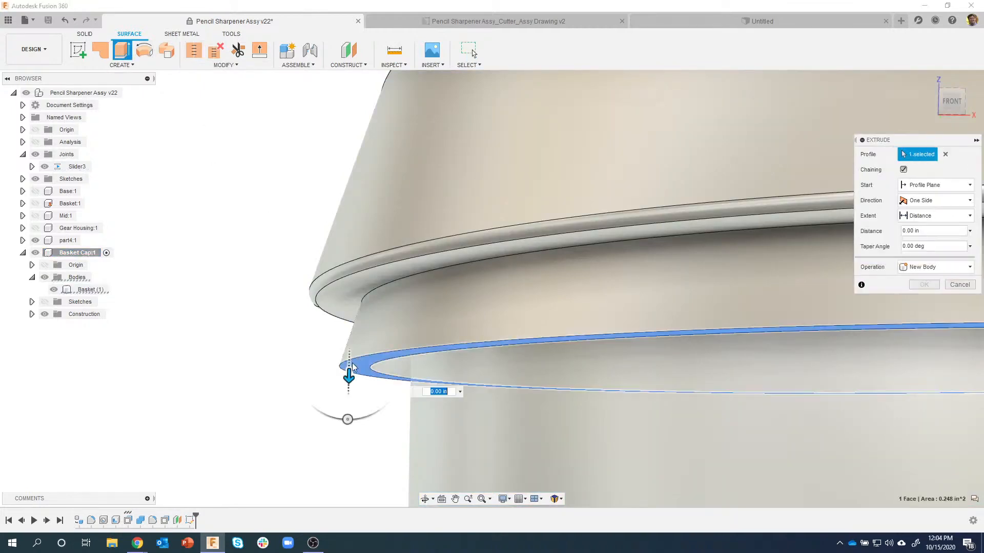
pyautogui.moveTo(347, 379); pyautogui.dragTo(342, 290)
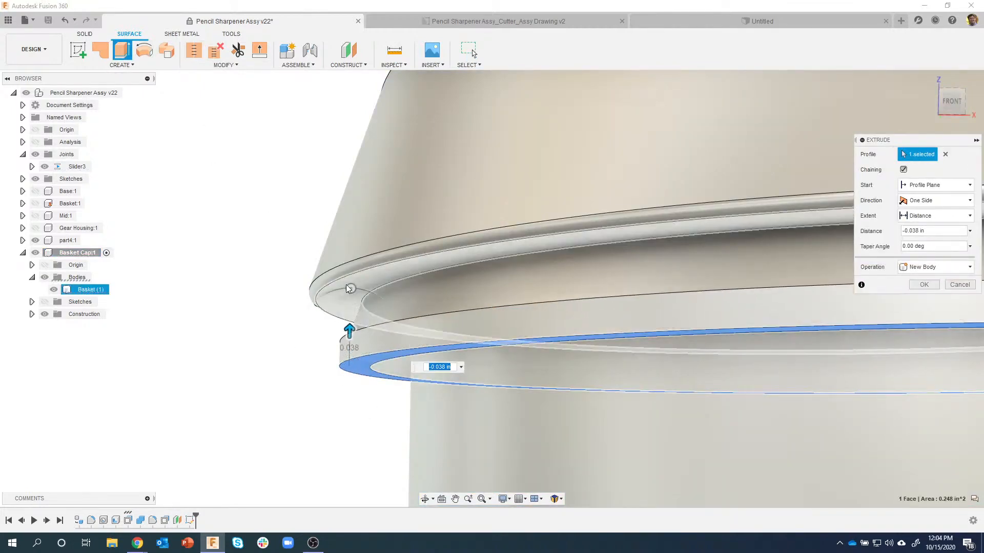
pyautogui.click(923, 284)
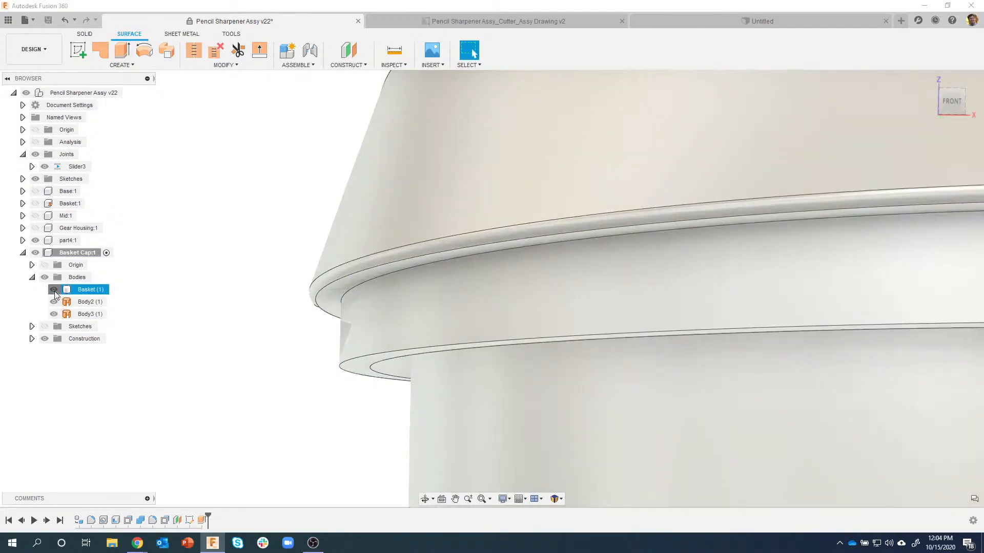
# Check the extruded surfaces with the Basket (1) solid body hidden, show it again, and remove the inner surface Body3.
pyautogui.click(54, 289)
pyautogui.keyDown('shift'); pyautogui.moveTo(241, 275); pyautogui.dragTo(313, 390, button='middle'); pyautogui.keyUp('shift')
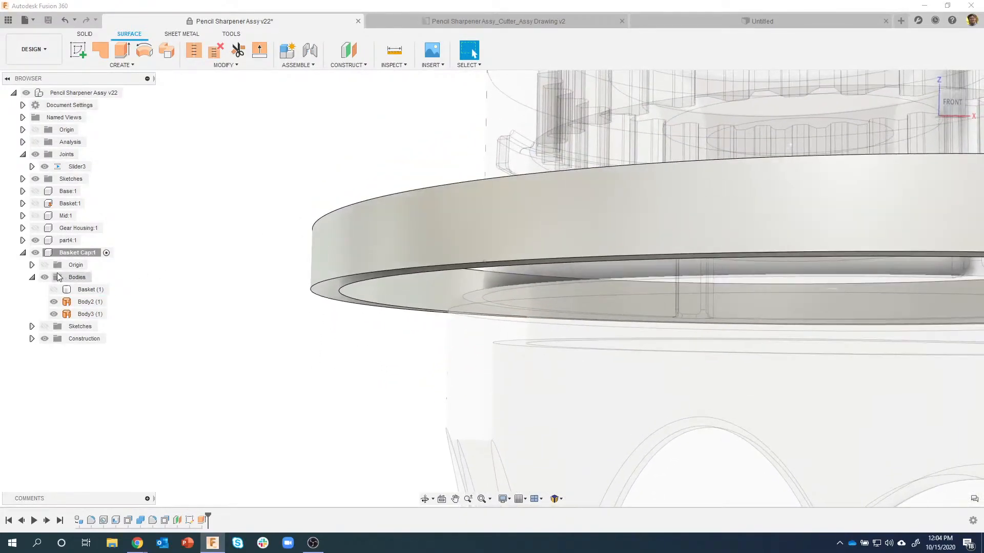
pyautogui.click(88, 302)
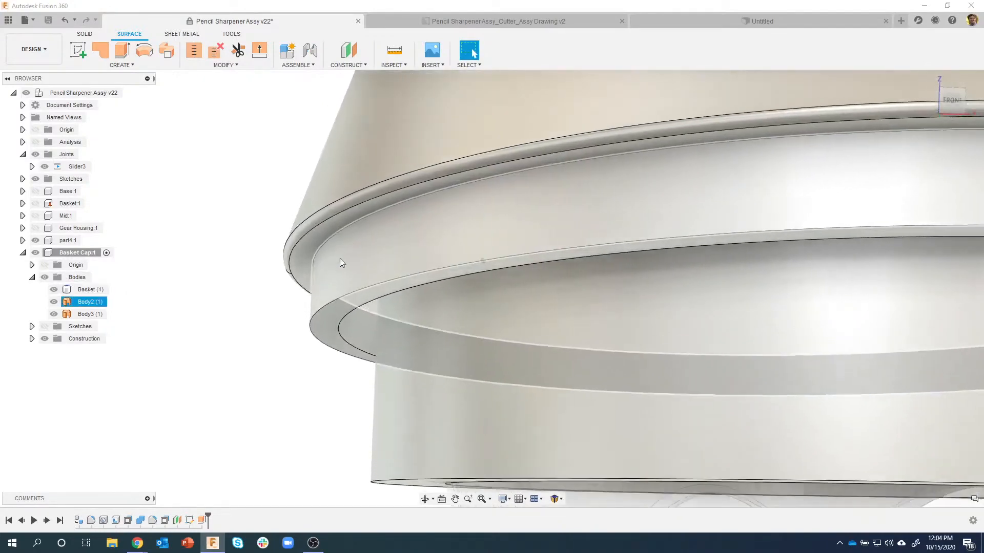
pyautogui.keyDown('shift'); pyautogui.moveTo(271, 283); pyautogui.dragTo(269, 284, button='middle'); pyautogui.keyUp('shift')
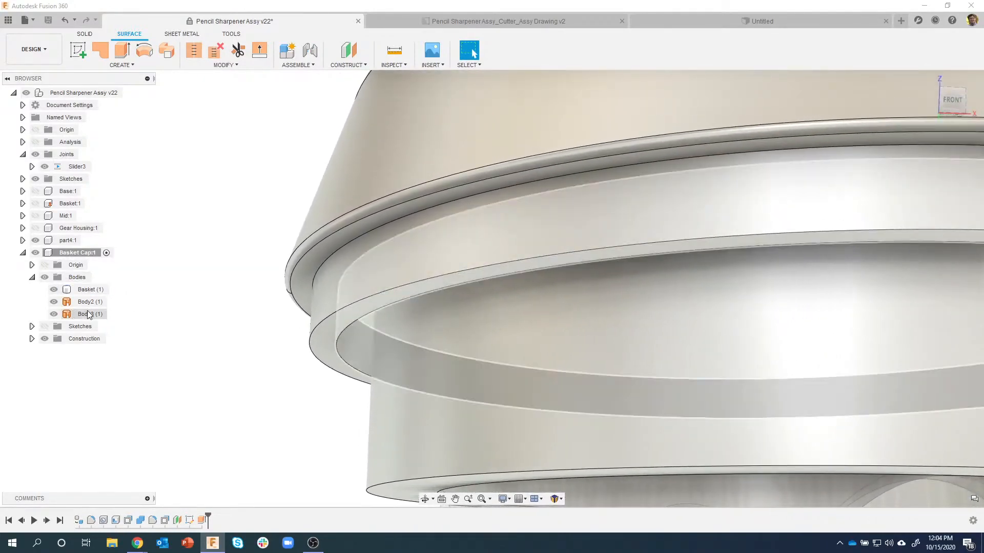
pyautogui.rightClick(88, 314)
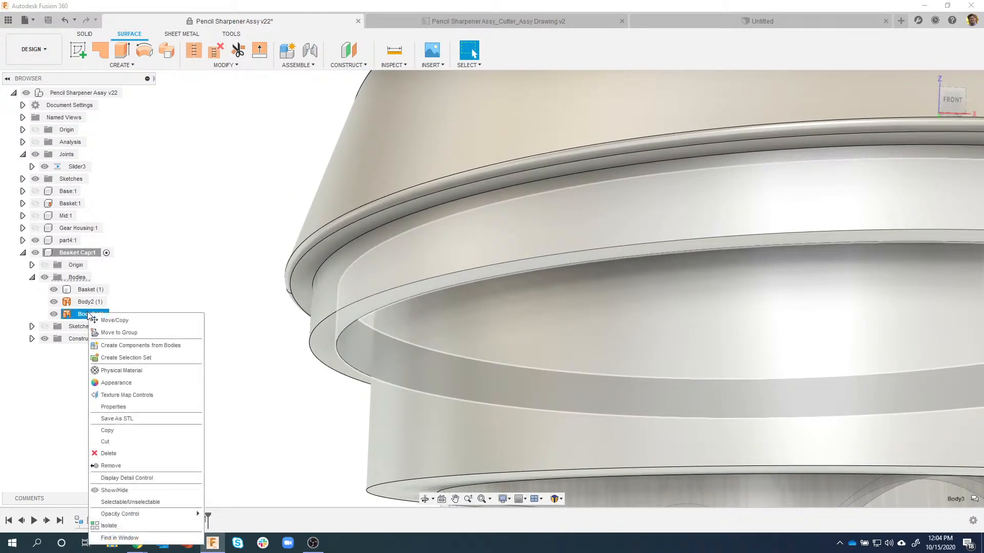
pyautogui.click(123, 466)
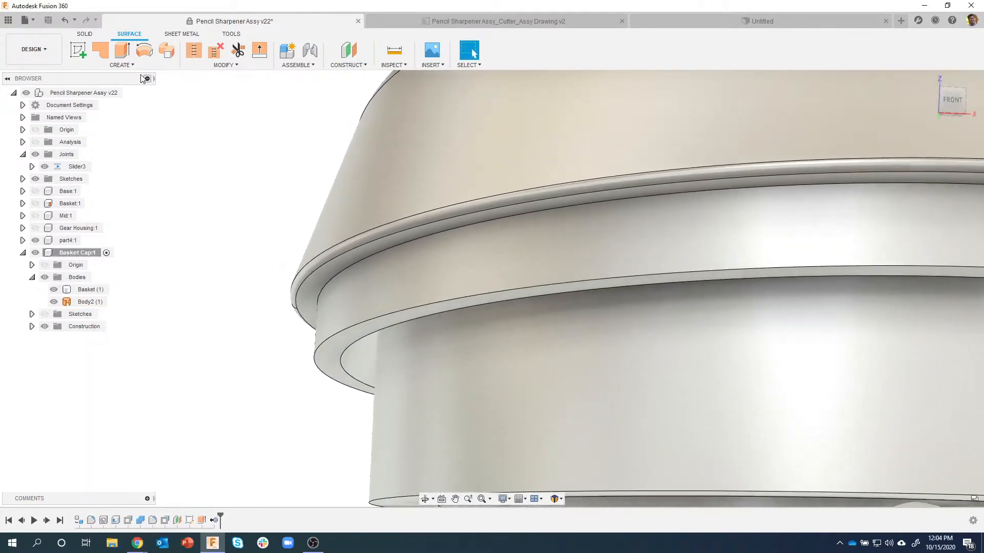
# Replace the tapered outer face of the cap's lip with the straight Body2 surface and hide Body2.
pyautogui.click(86, 34)
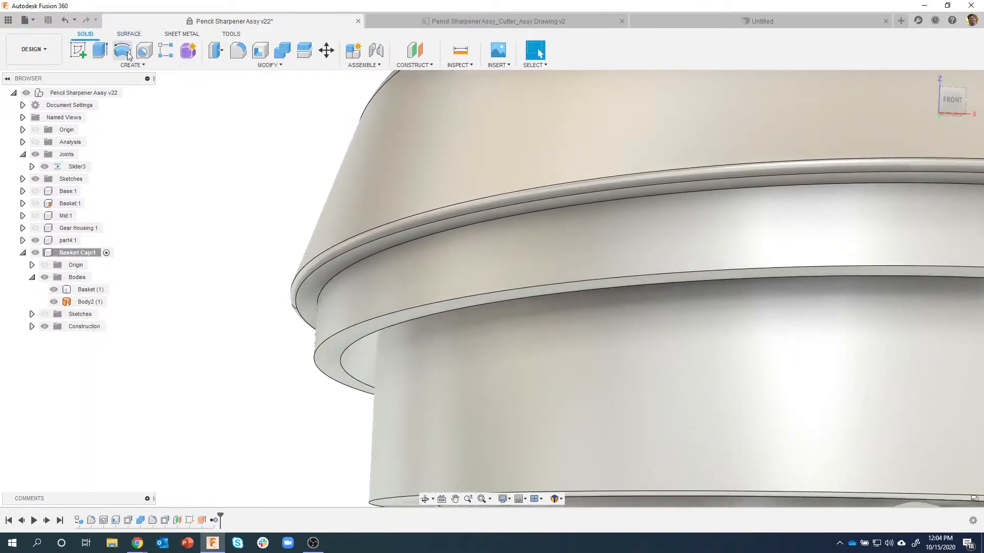
pyautogui.click(242, 64)
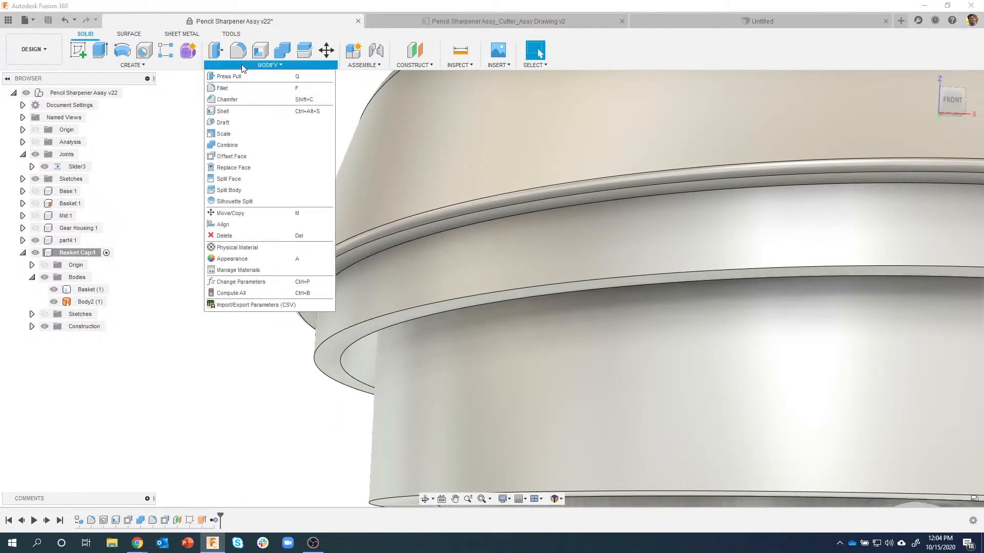
pyautogui.click(253, 167)
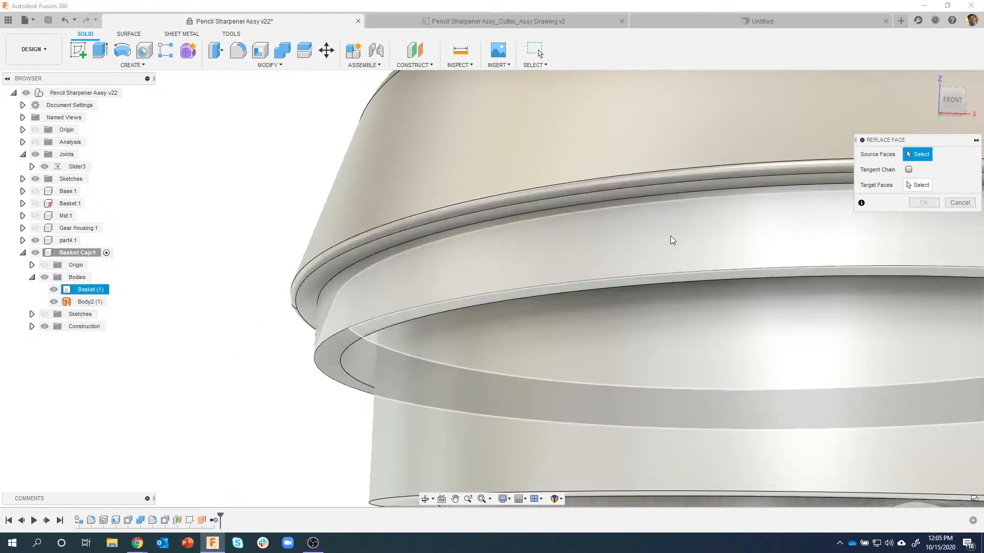
pyautogui.click(54, 302)
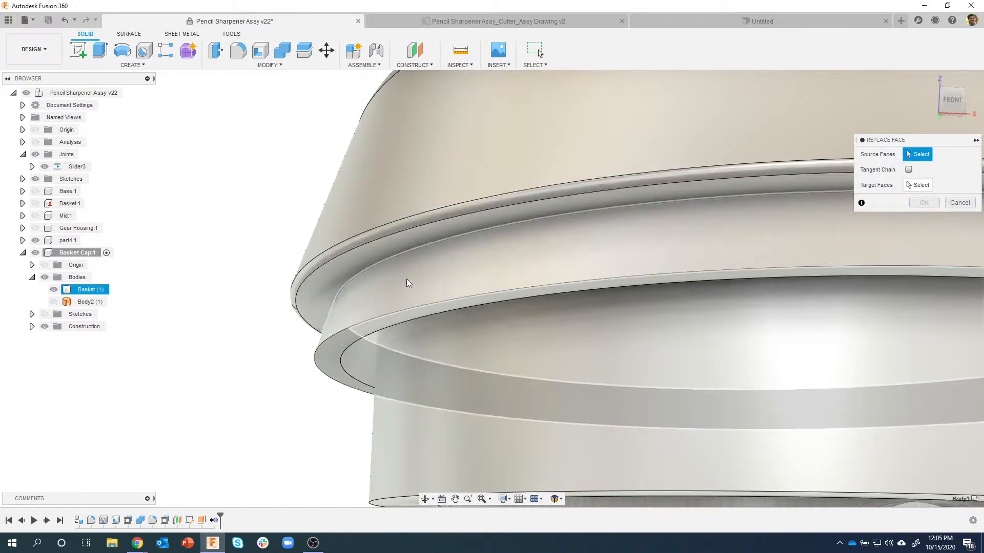
pyautogui.click(407, 279)
pyautogui.click(917, 185)
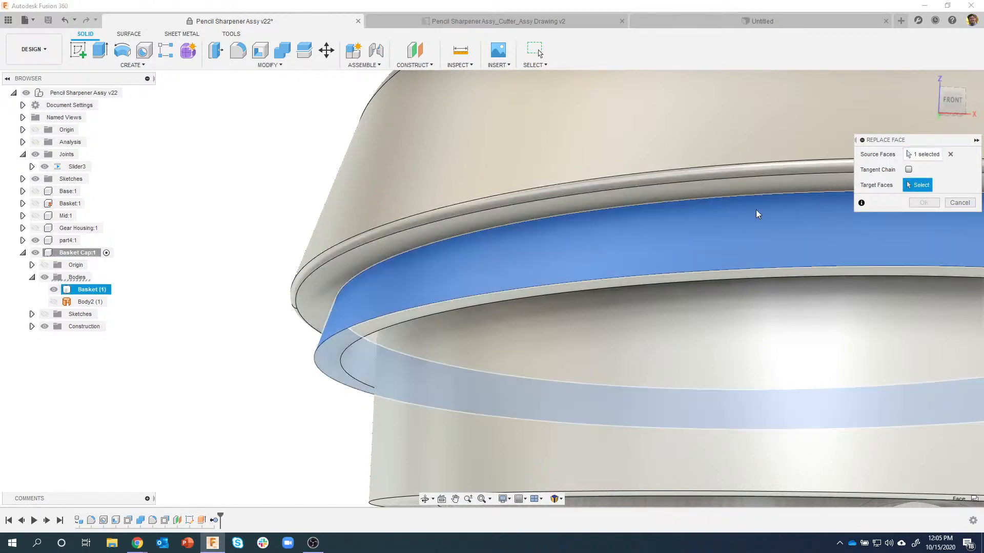
pyautogui.click(55, 302)
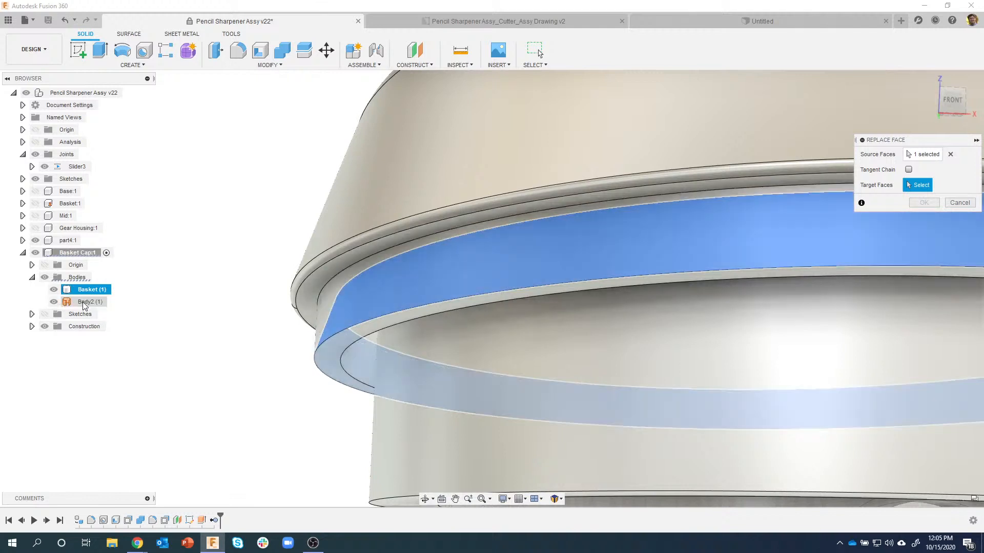
pyautogui.click(86, 303)
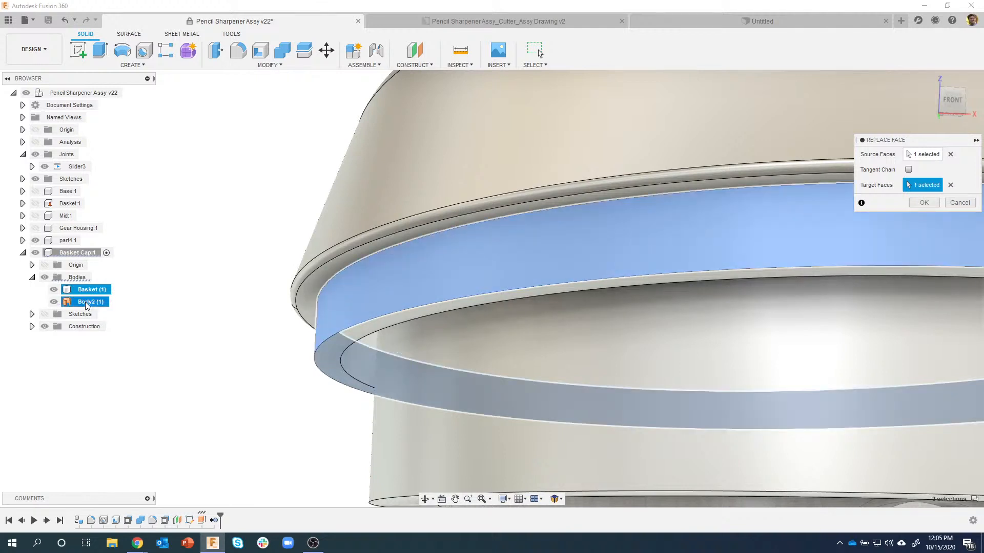
pyautogui.click(923, 203)
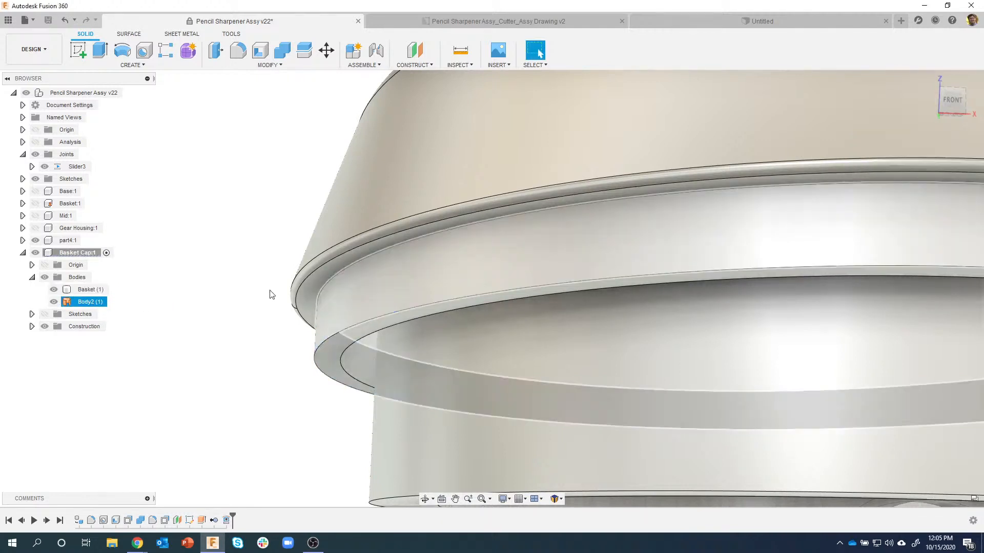
pyautogui.click(55, 303)
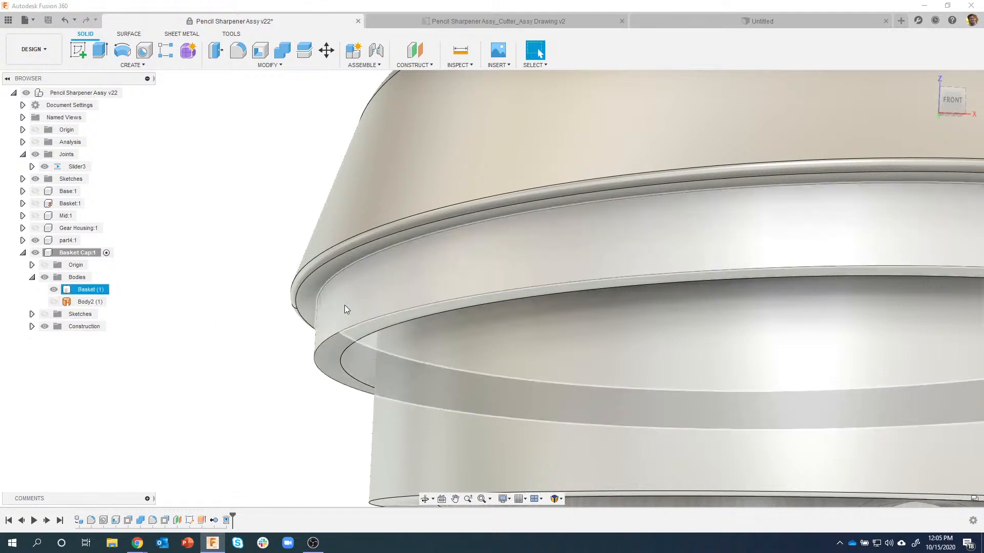
pyautogui.keyDown('shift'); pyautogui.moveTo(234, 398); pyautogui.dragTo(233, 394, button='middle'); pyautogui.keyUp('shift')
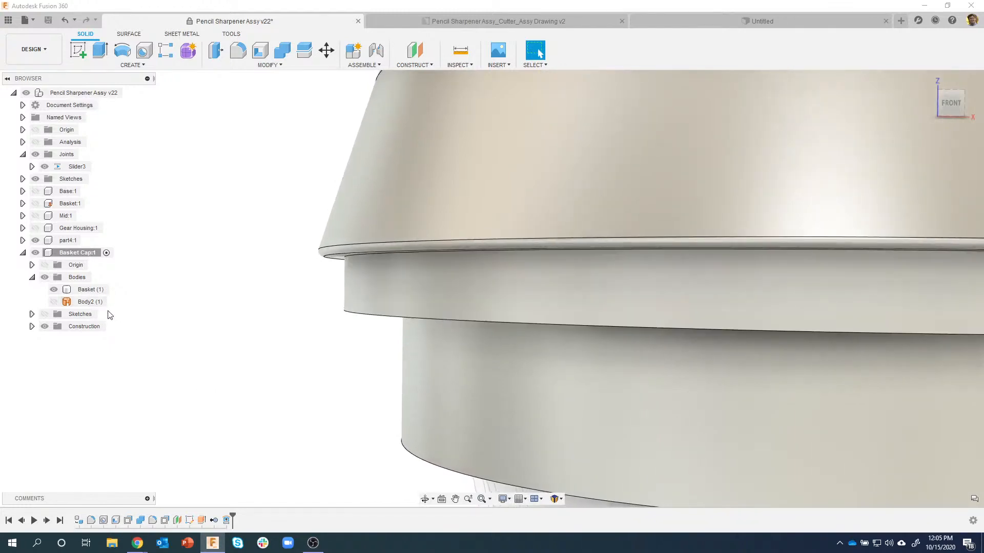
# Show the Basket component beneath the cap and activate it for editing.
pyautogui.scroll(-2, 211, 358)
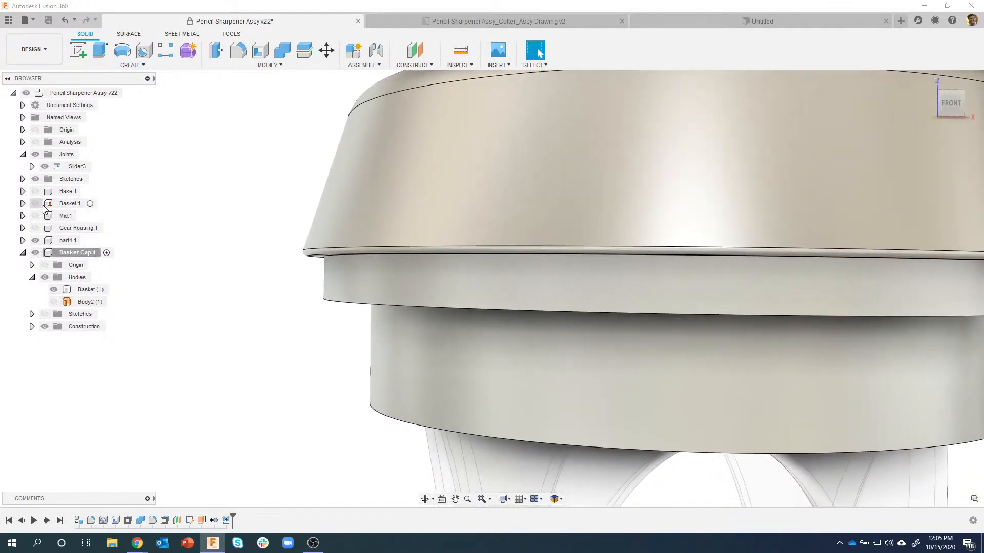
pyautogui.click(37, 204)
pyautogui.click(947, 106)
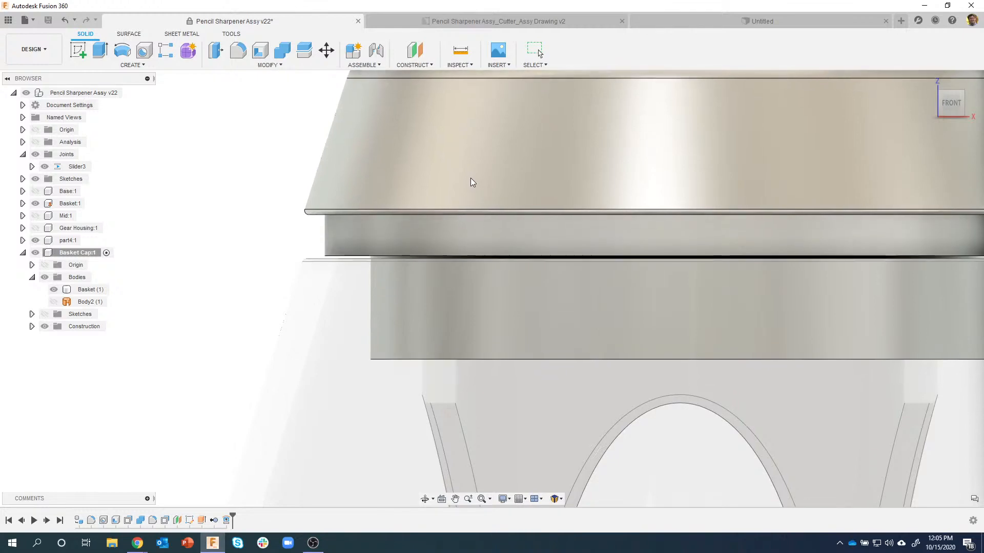
pyautogui.moveTo(470, 189); pyautogui.dragTo(471, 222, button='middle')
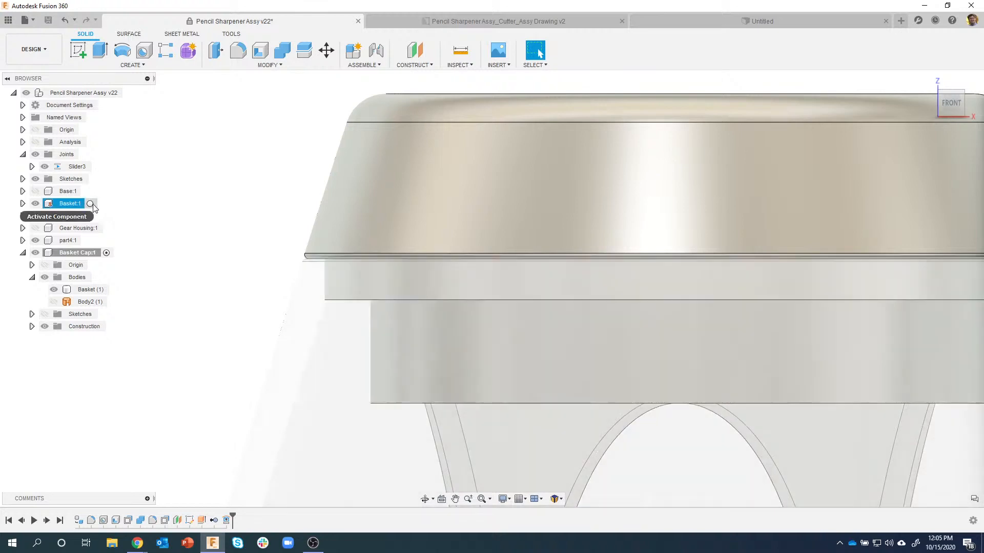
pyautogui.click(91, 204)
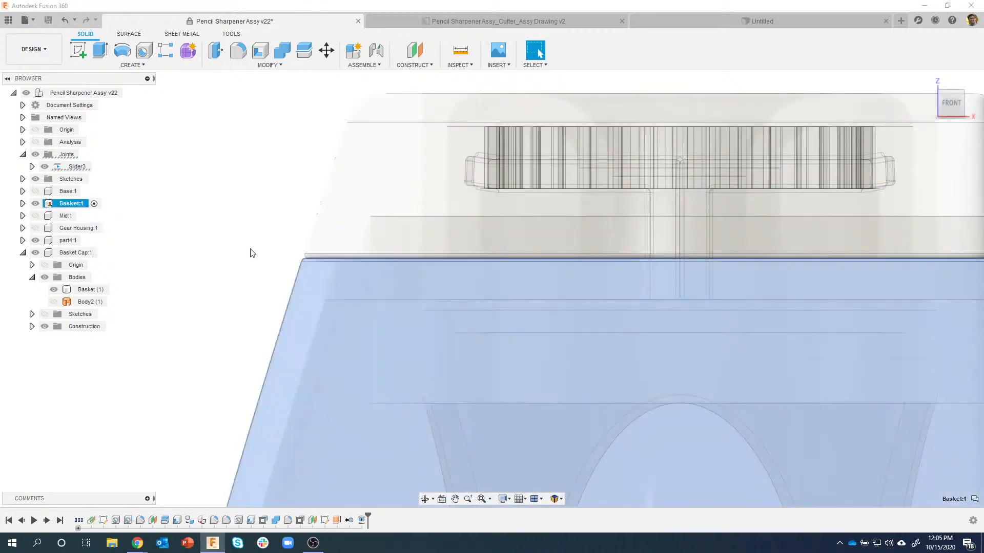
pyautogui.click(211, 245)
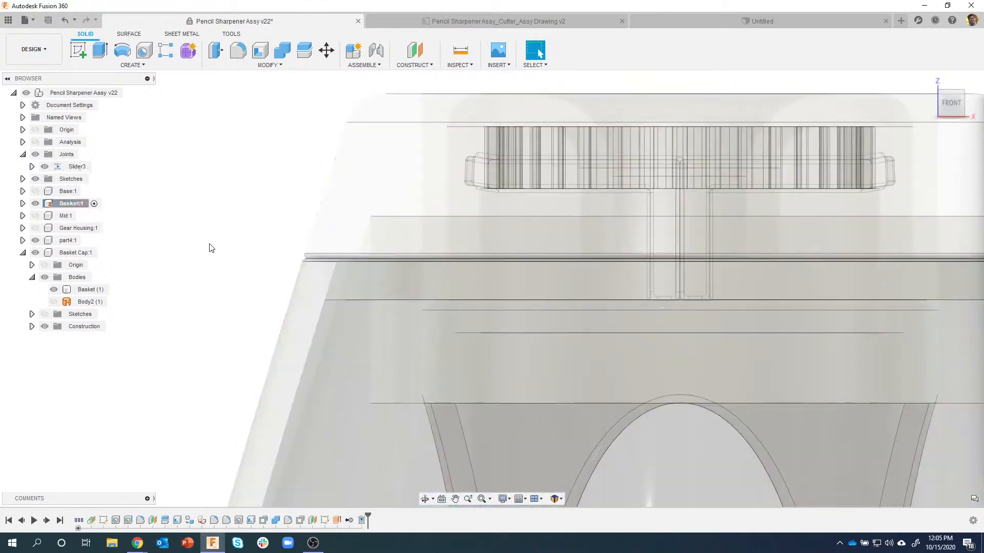
# Cut the Basket Cap's body from the Basket body with Combine, keeping the tool body.
pyautogui.click(281, 51)
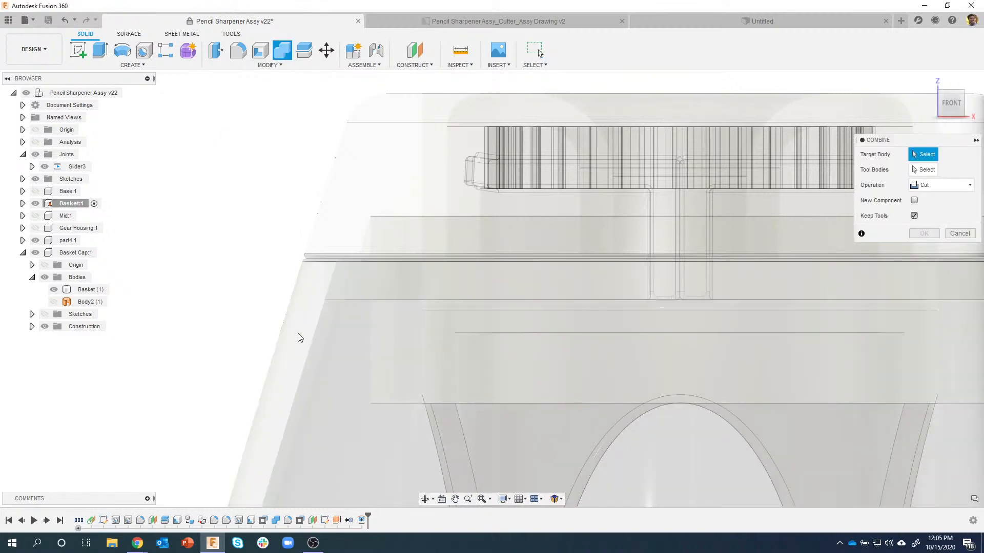
pyautogui.click(297, 333)
pyautogui.click(352, 211)
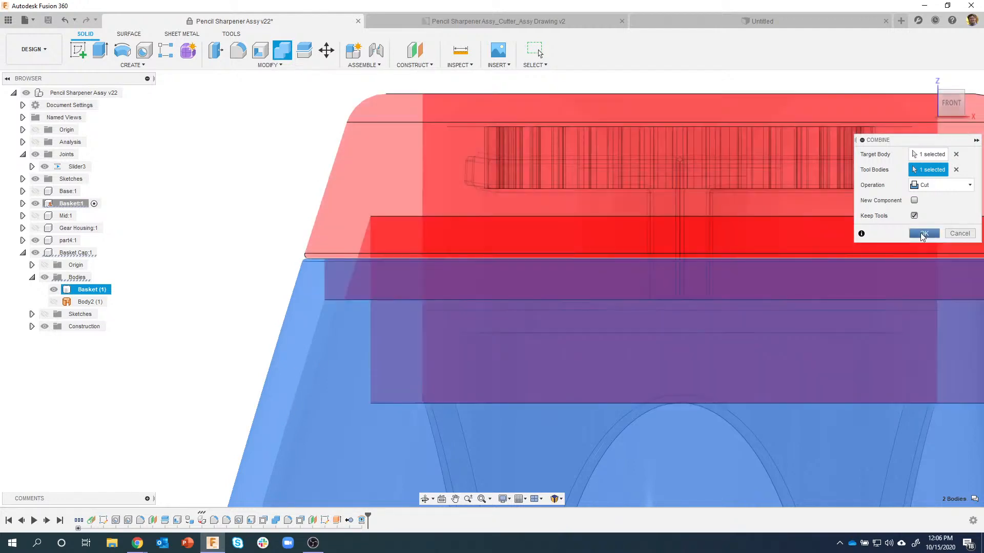
pyautogui.click(924, 233)
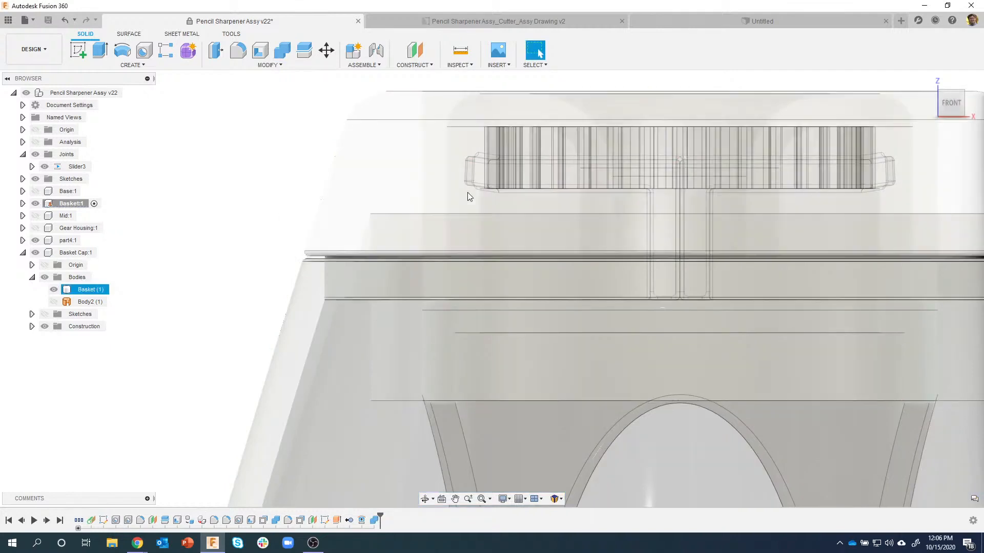
pyautogui.moveTo(464, 167); pyautogui.dragTo(470, 211)
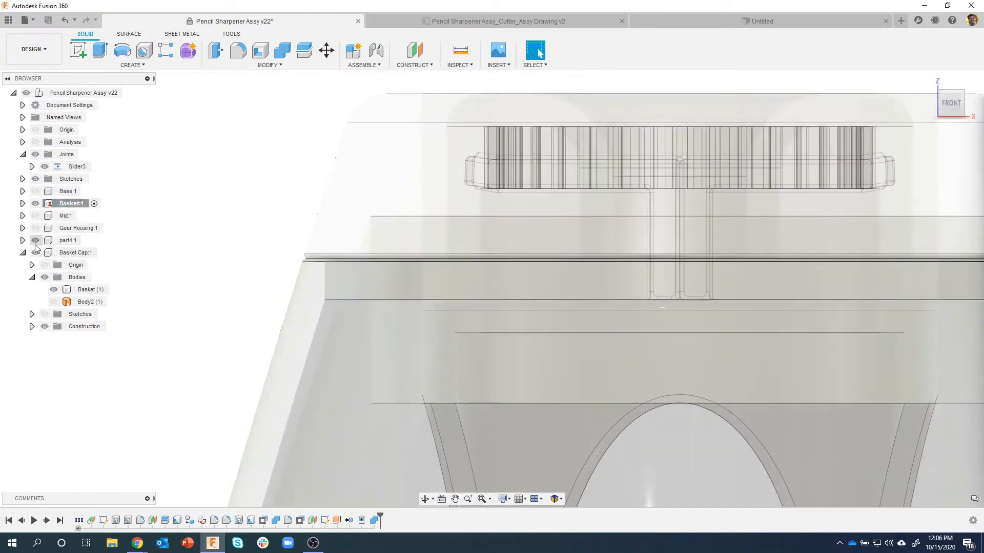
# Try offsetting the inner wall of the Basket's rim recess by -0.007 in with the Basket Cap hidden, cancel, and show the cap again.
pyautogui.click(35, 252)
pyautogui.keyDown('shift'); pyautogui.moveTo(190, 234); pyautogui.dragTo(318, 272, button='middle'); pyautogui.keyUp('shift')
pyautogui.click(318, 271)
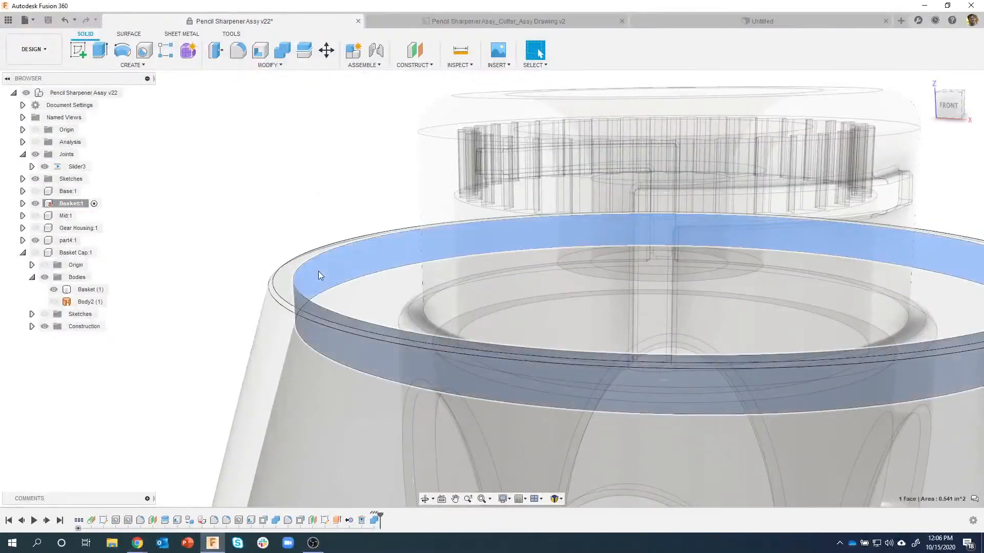
pyautogui.rightClick(318, 271)
pyautogui.click(346, 258)
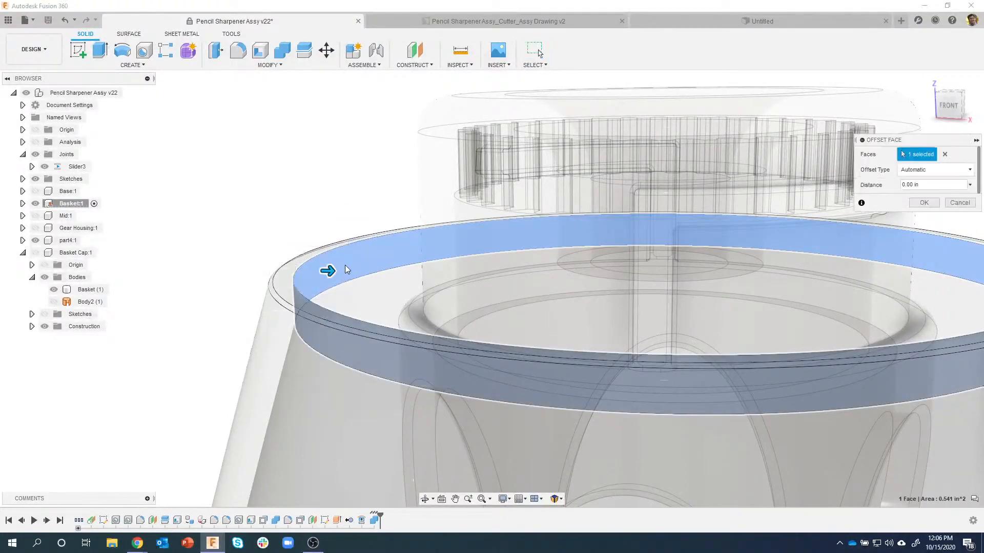
pyautogui.moveTo(329, 270); pyautogui.dragTo(327, 268)
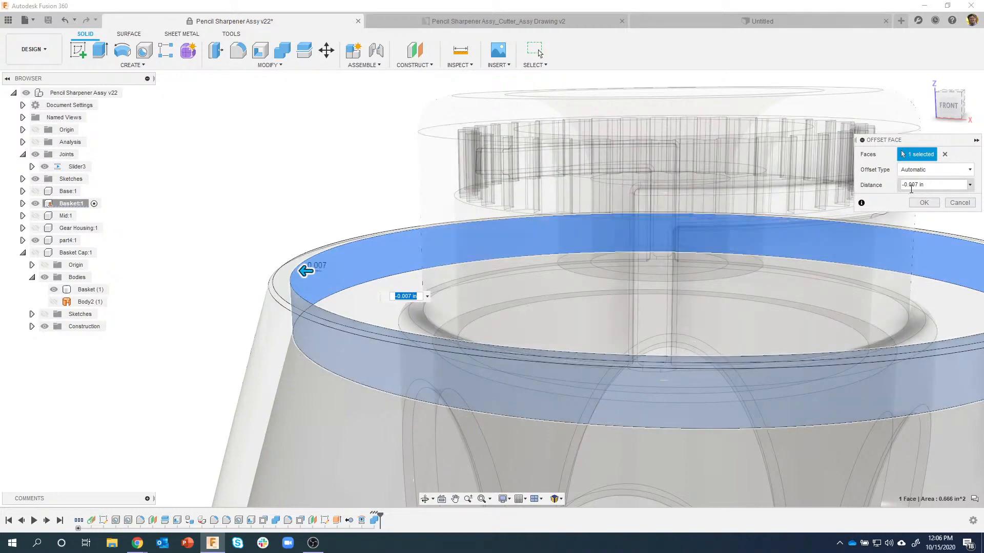
pyautogui.click(952, 203)
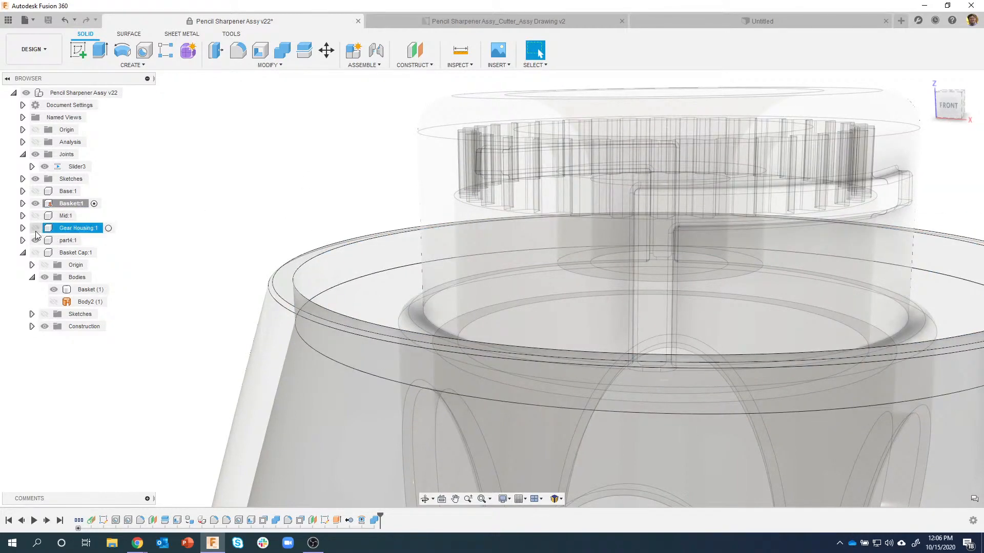
pyautogui.click(35, 253)
pyautogui.scroll(-3, 184, 258)
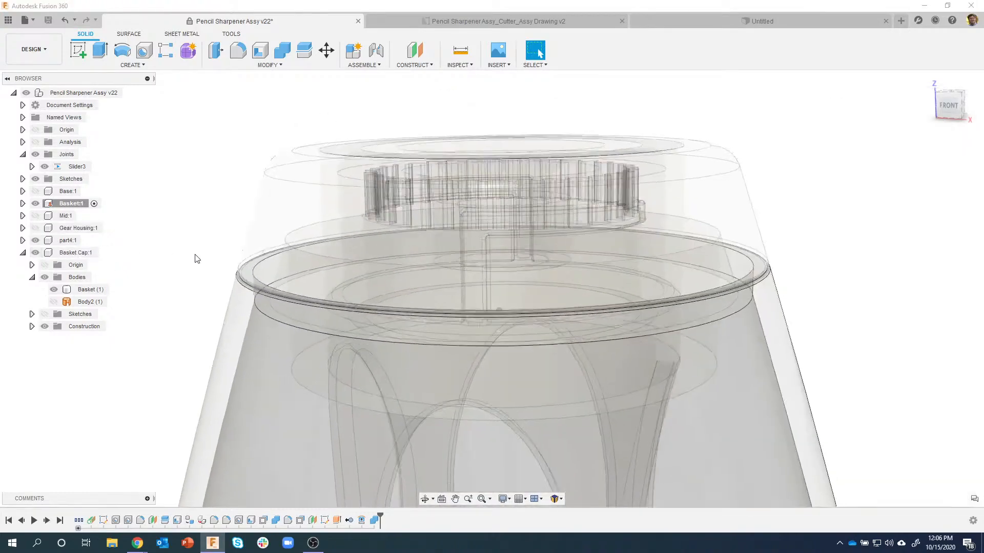
pyautogui.scroll(-5, 194, 257)
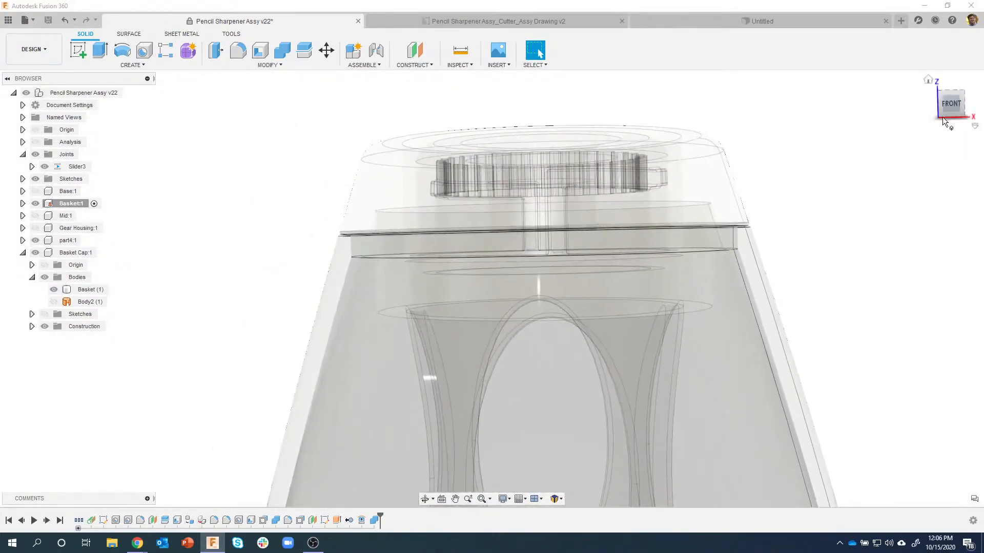
pyautogui.click(948, 109)
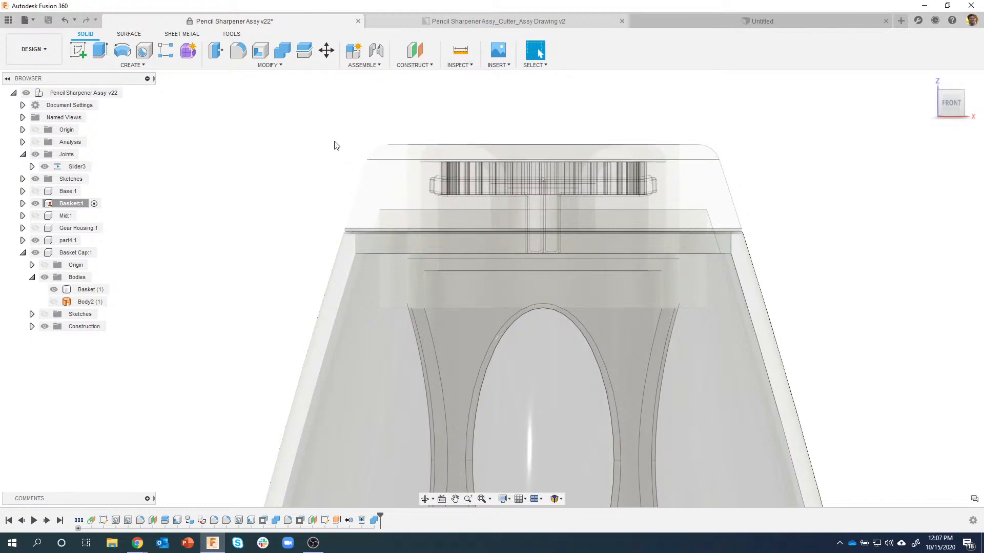
# Consult the cutter assembly drawing and hide the Basket and Basket Cap components in the sharpener assembly.
pyautogui.click(461, 21)
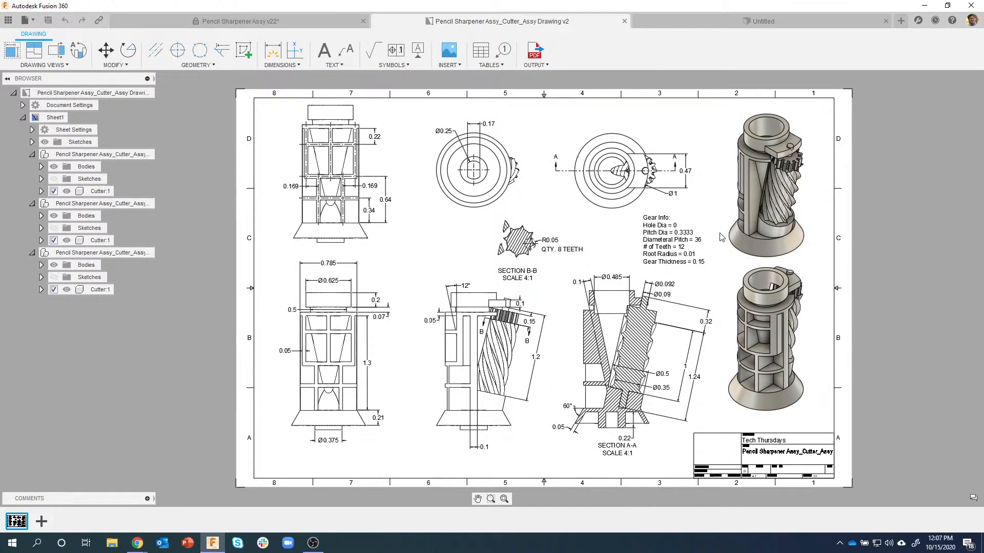
pyautogui.click(311, 21)
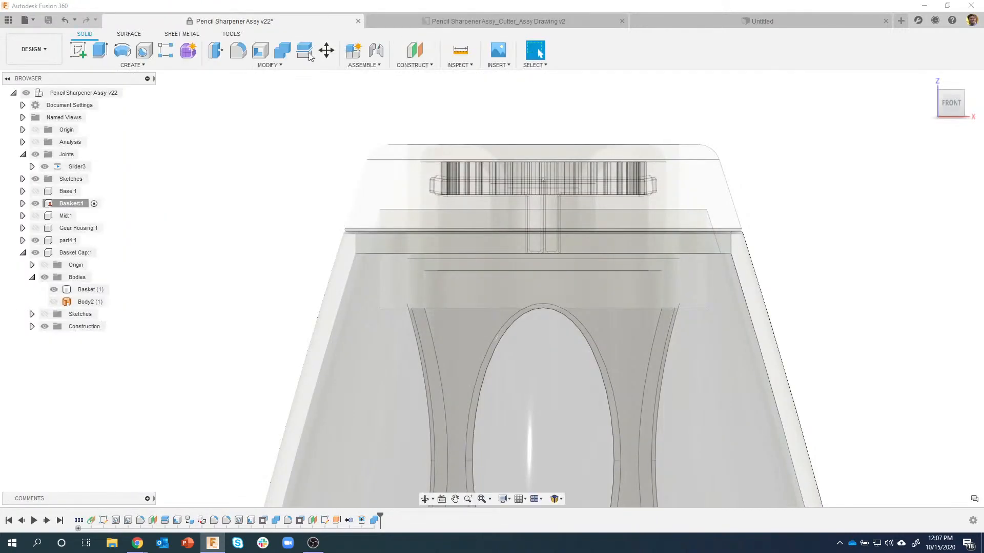
pyautogui.click(35, 203)
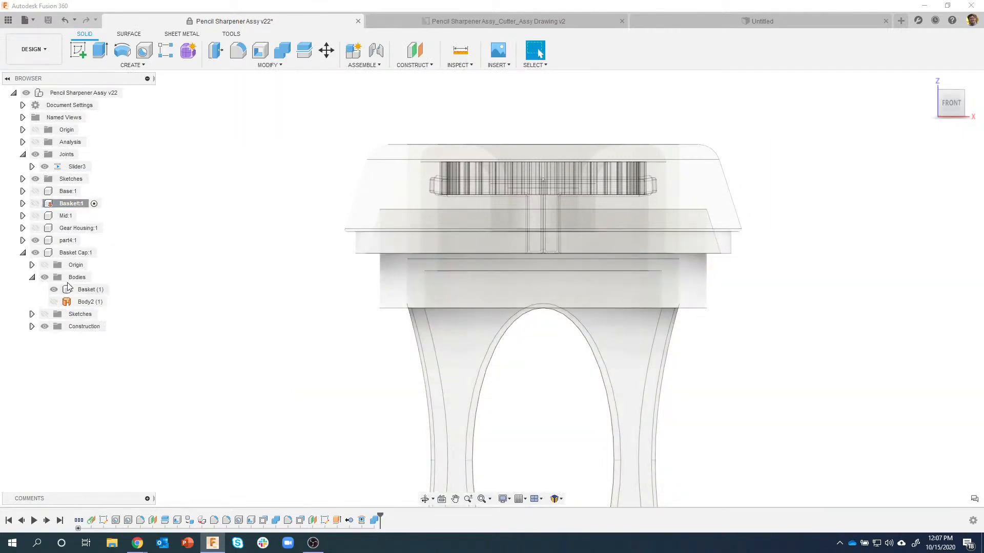
pyautogui.click(32, 277)
pyautogui.click(23, 253)
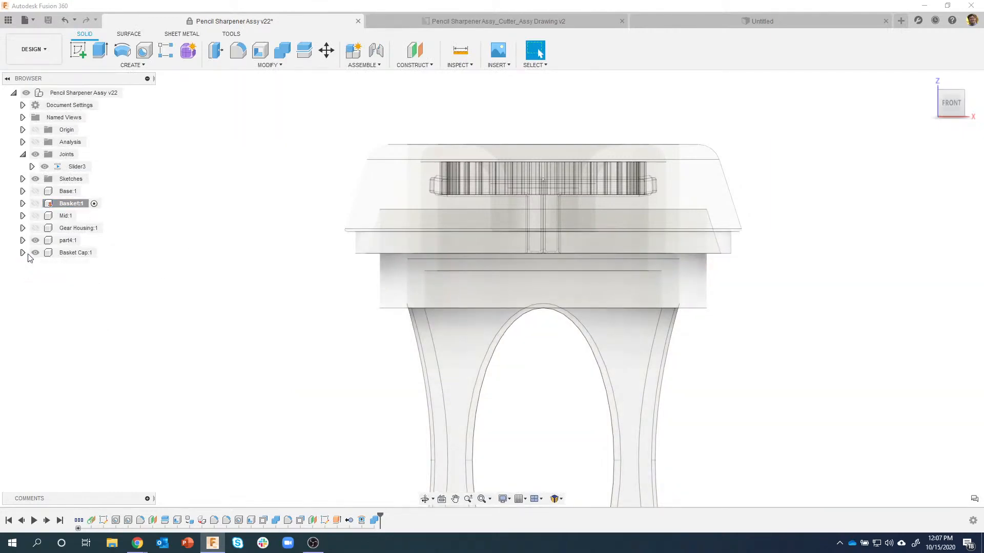
pyautogui.click(35, 253)
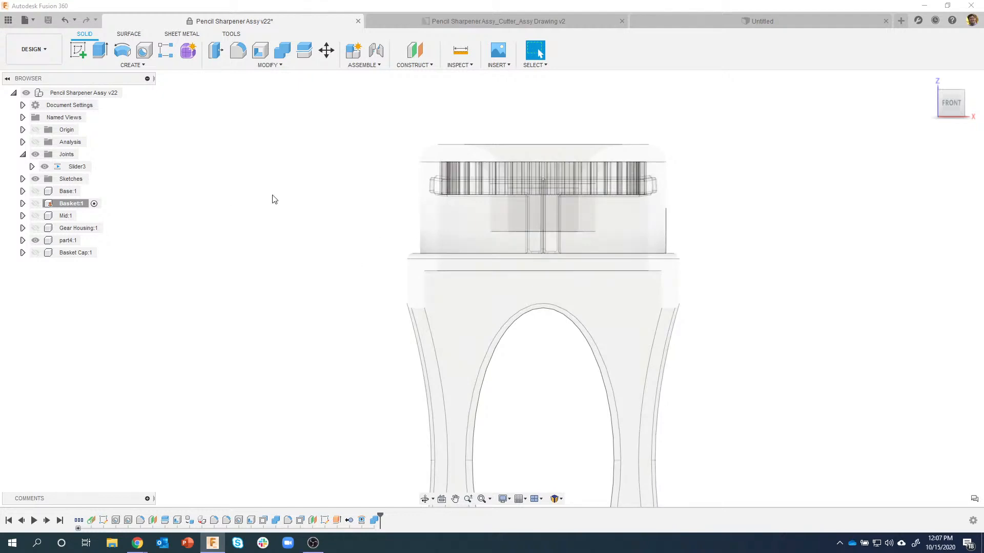
# Create an internal, activated component named Cutter_assy under the top-level assembly and expand it.
pyautogui.rightClick(83, 93)
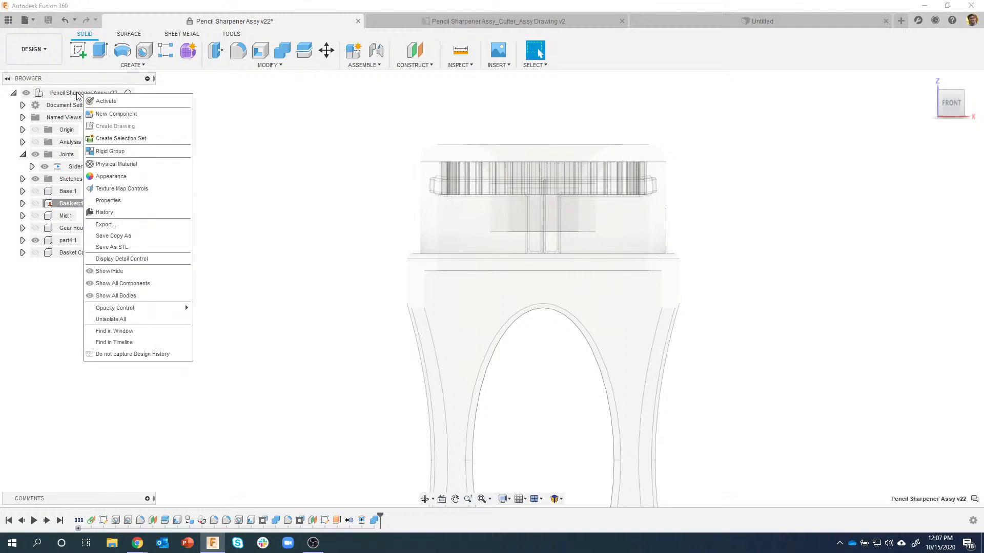
pyautogui.click(117, 114)
pyautogui.moveTo(871, 200); pyautogui.dragTo(835, 200)
pyautogui.press('BackSpace')
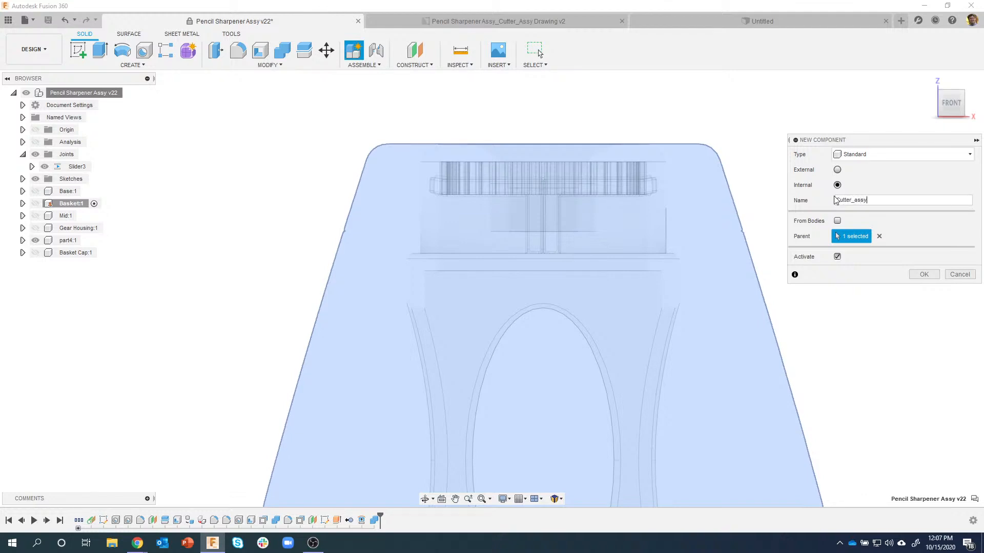
pyautogui.write('Cutter_assy')
pyautogui.click(924, 274)
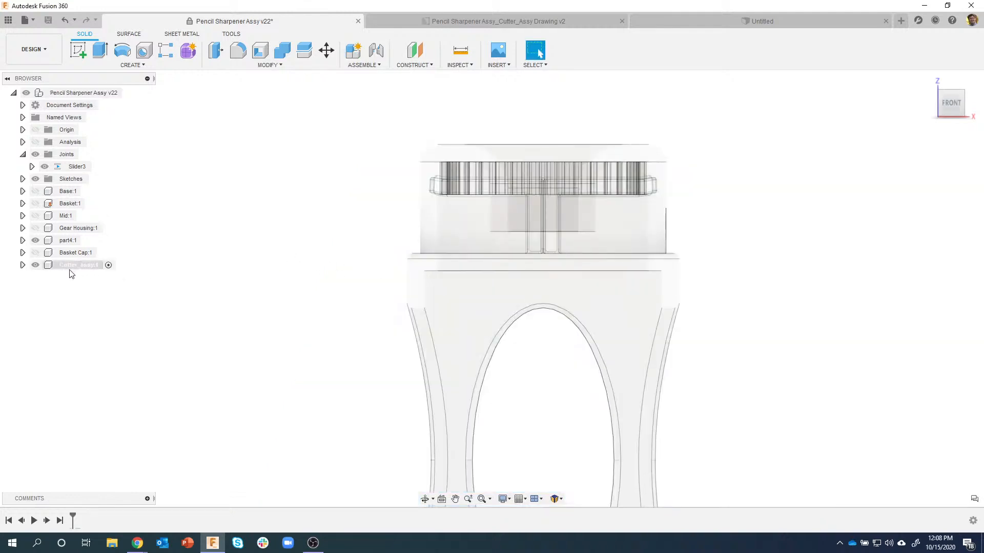
pyautogui.click(22, 265)
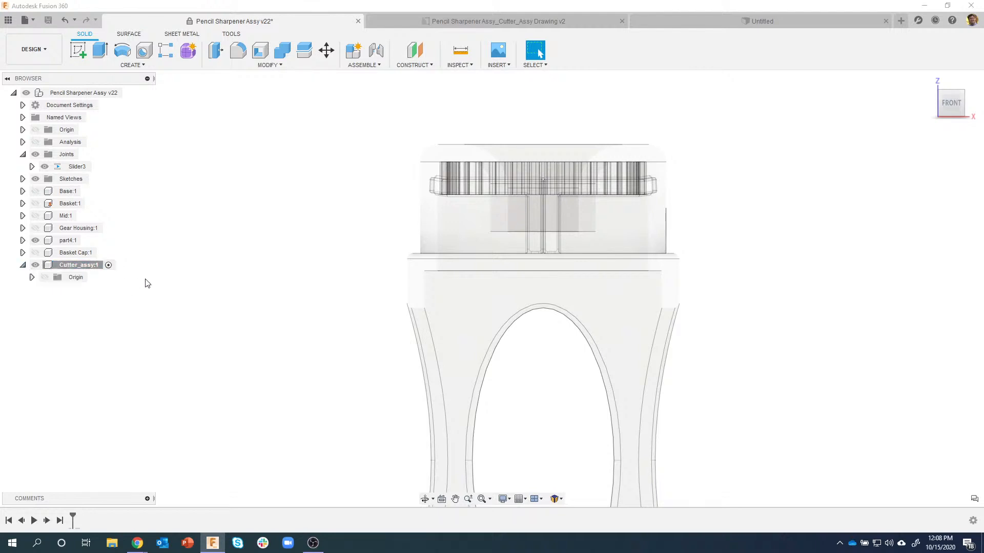
# Create a cylinder as a new body on the circular face inside part4, with diameter 0.625 in and height -0.2 in.
pyautogui.keyDown('shift'); pyautogui.moveTo(543, 256); pyautogui.dragTo(552, 379, button='middle'); pyautogui.keyUp('shift')
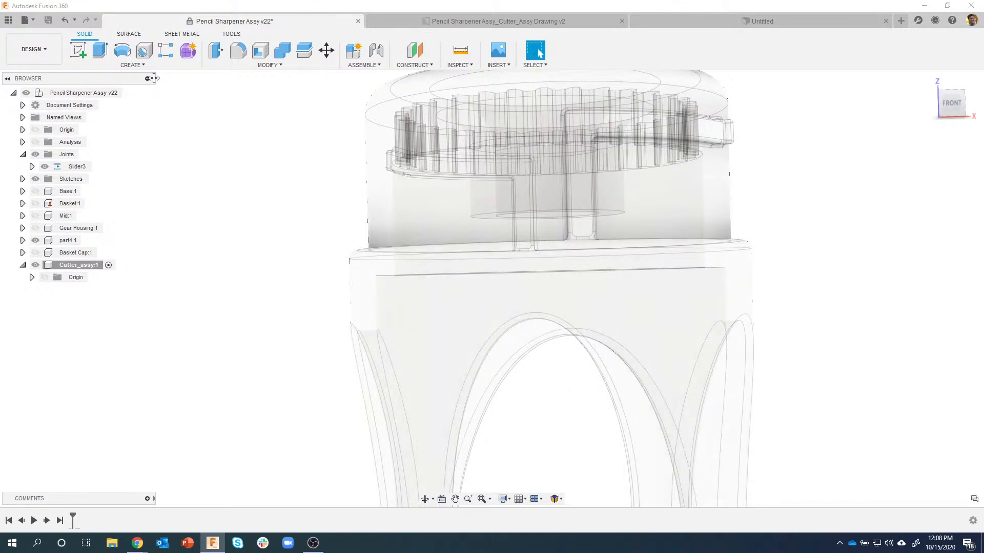
pyautogui.click(133, 65)
pyautogui.press('Escape')
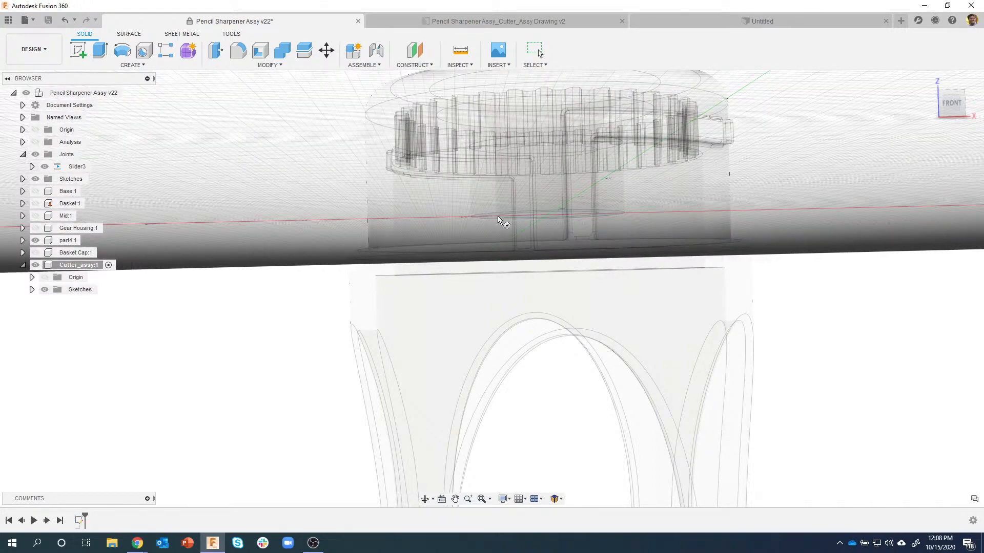
pyautogui.click(500, 220)
pyautogui.click(545, 208)
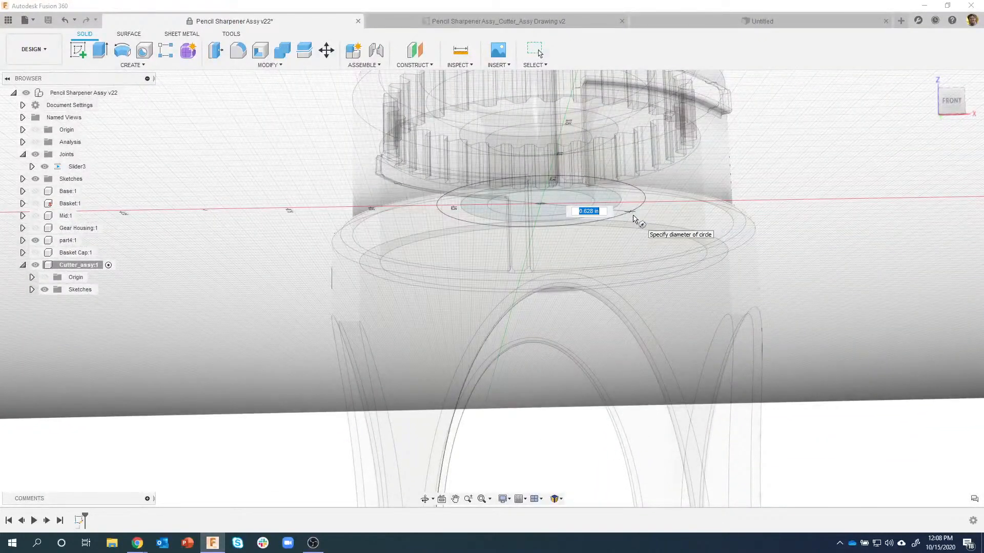
pyautogui.write('.625')
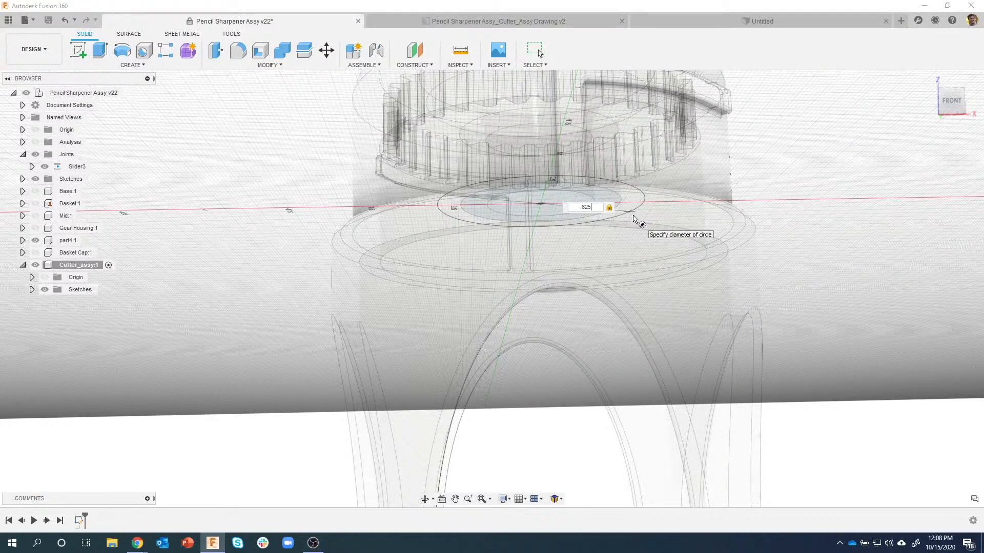
pyautogui.press('Return')
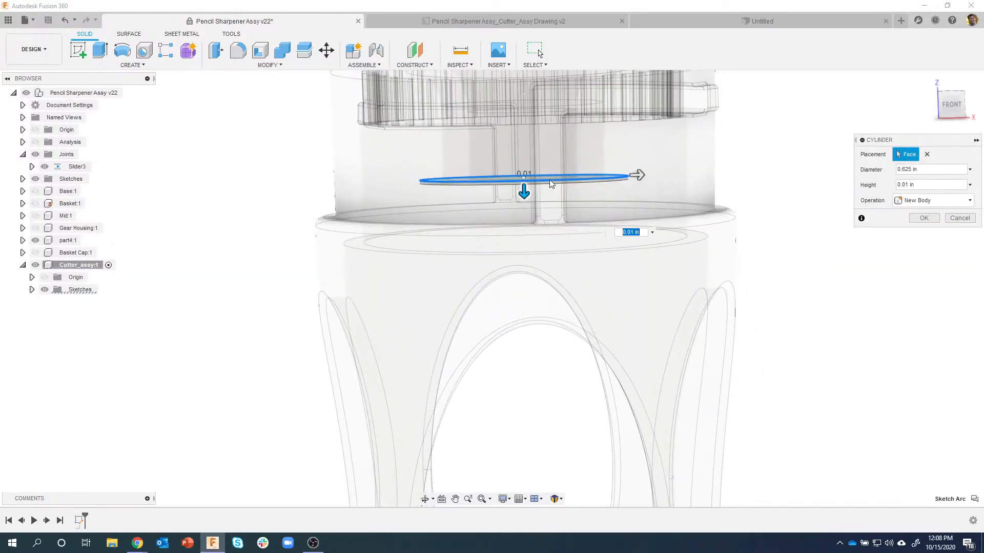
pyautogui.moveTo(523, 191); pyautogui.dragTo(534, 153)
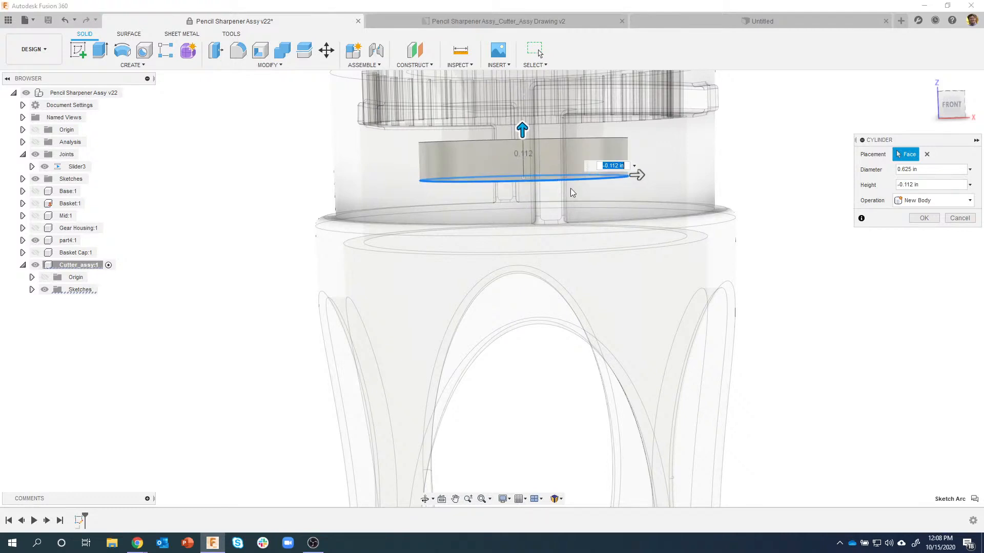
pyautogui.write('-.2')
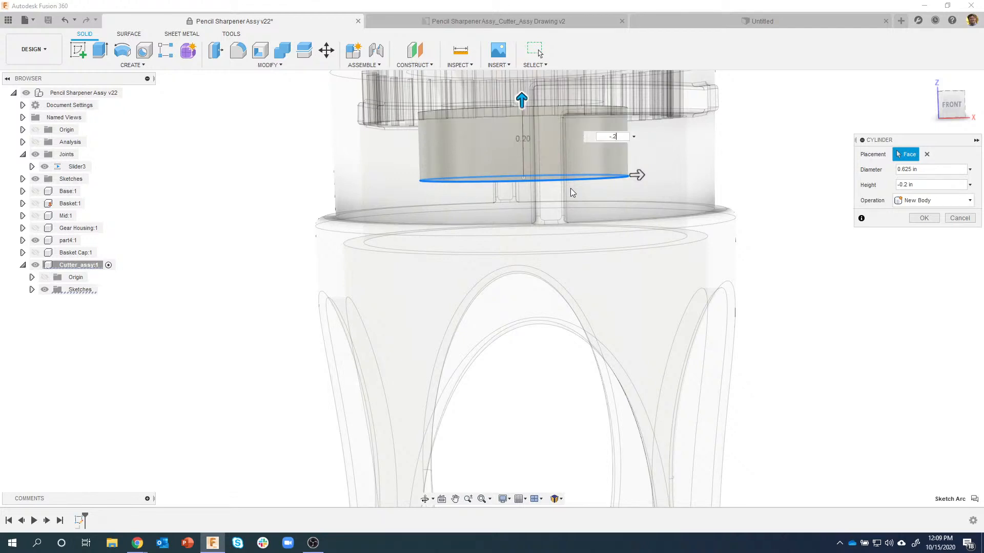
pyautogui.click(922, 217)
# Hide the part4 component so that only the new cylinder in Cutter_assy is shown.
pyautogui.keyDown('shift'); pyautogui.moveTo(626, 155); pyautogui.dragTo(432, 196, button='middle'); pyautogui.keyUp('shift')
pyautogui.scroll(3, 462, 198)
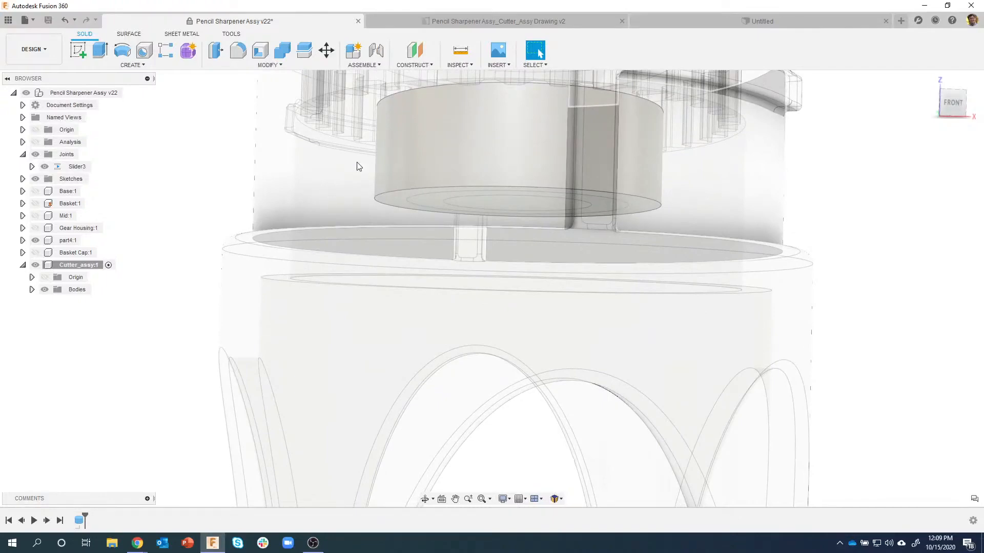
pyautogui.keyDown('shift'); pyautogui.moveTo(357, 166); pyautogui.dragTo(436, 277, button='middle'); pyautogui.keyUp('shift')
pyautogui.click(36, 241)
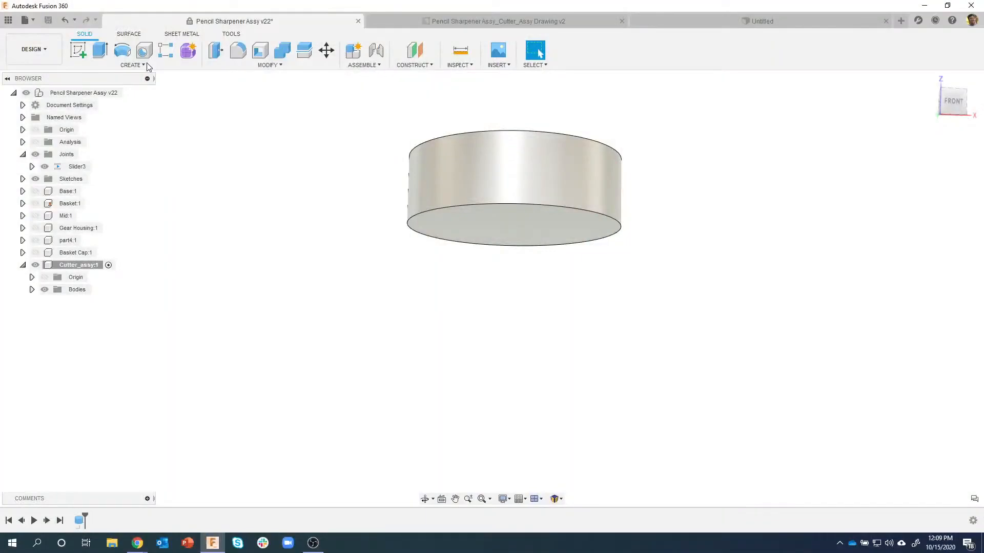
# Create a joined cylinder centred on the underside of the first cylinder, with diameter 0.5 in and height 0.07 in.
pyautogui.click(144, 65)
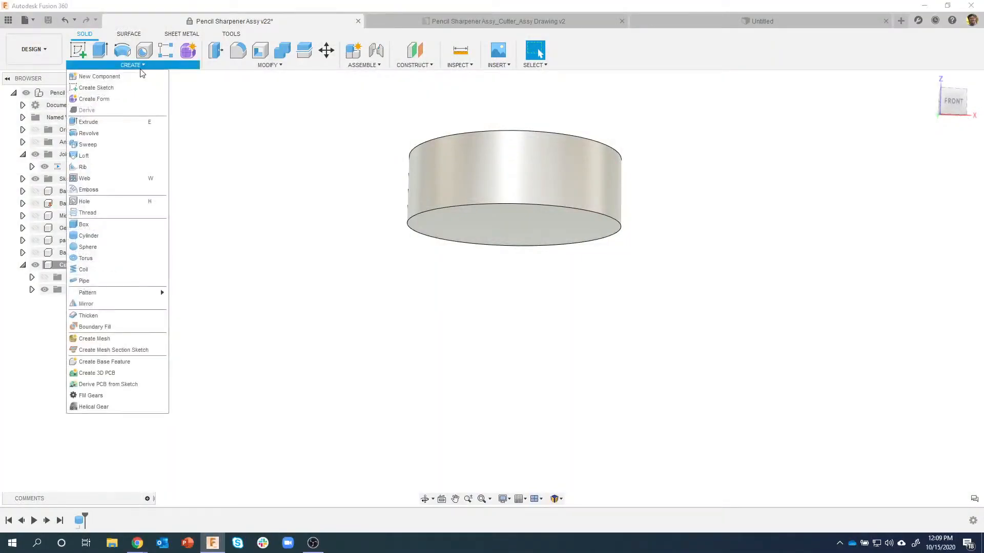
pyautogui.click(89, 236)
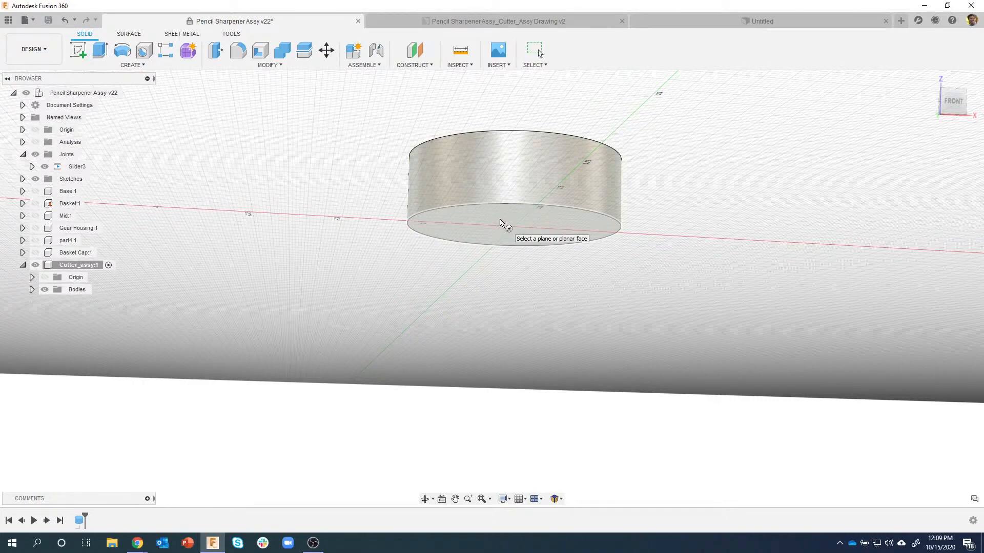
pyautogui.press('Escape')
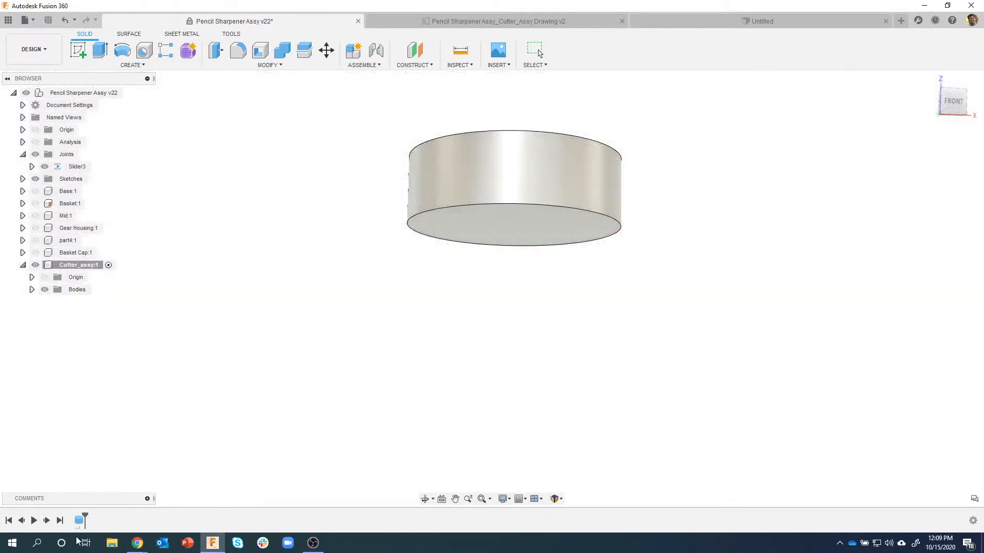
pyautogui.press('c')
pyautogui.click(501, 241)
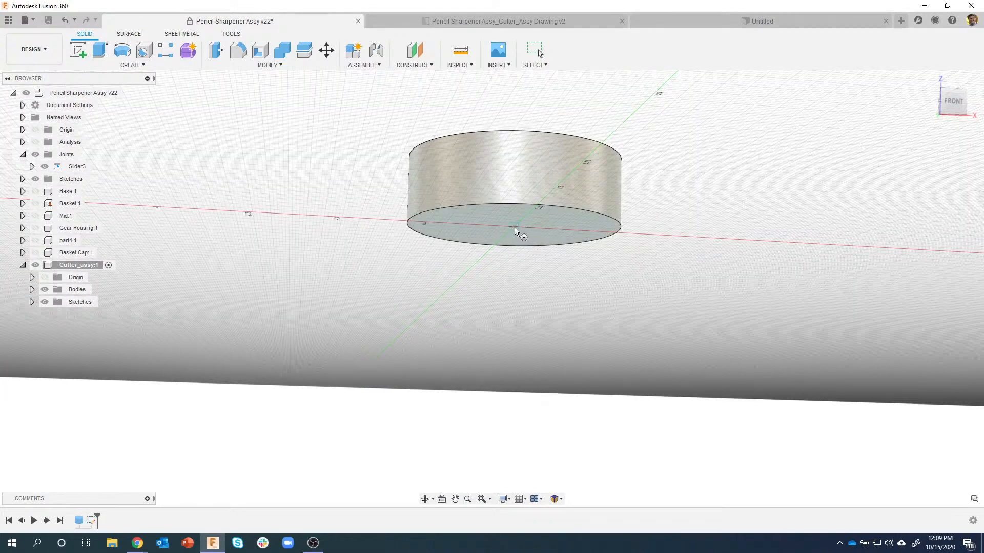
pyautogui.click(522, 230)
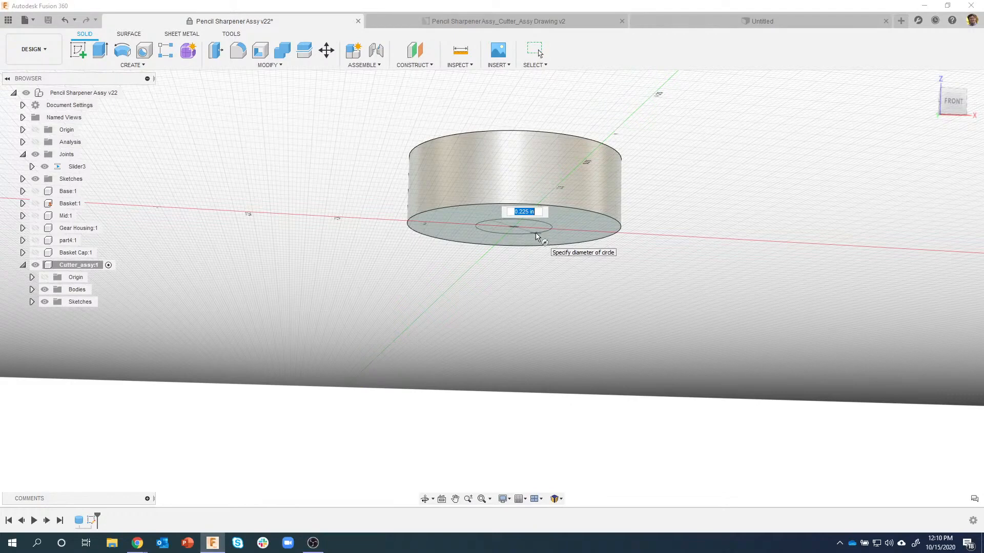
pyautogui.write('.5')
pyautogui.press('Return')
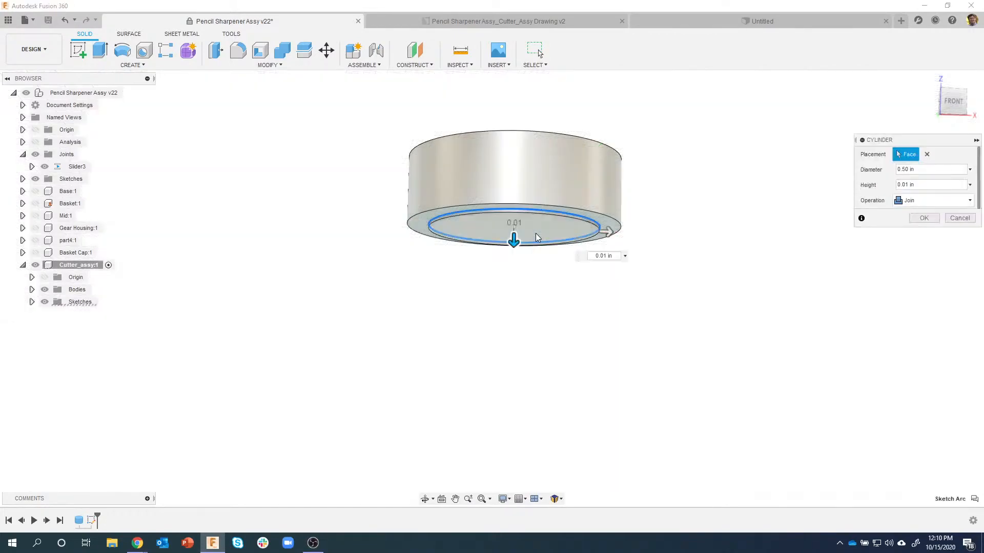
pyautogui.moveTo(513, 239); pyautogui.dragTo(513, 287)
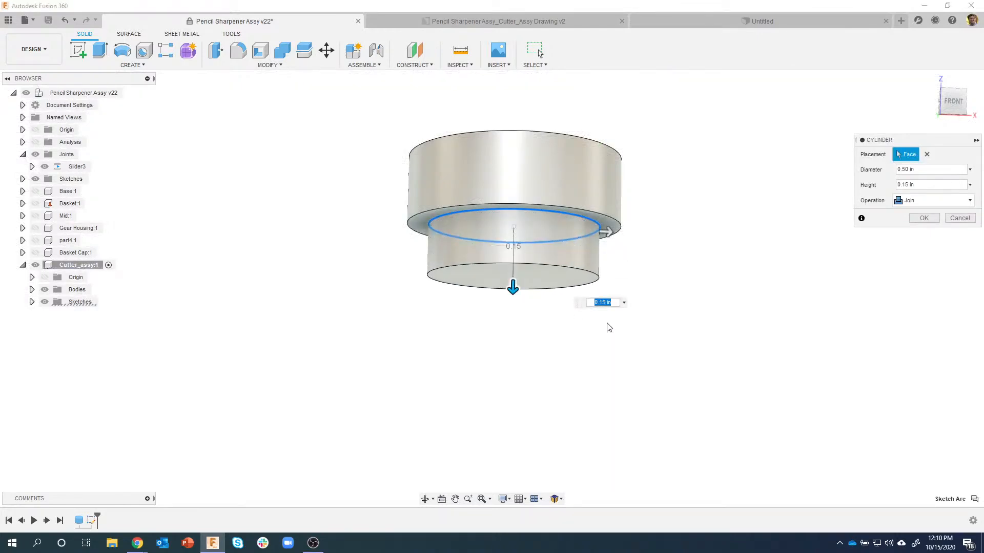
pyautogui.press('Return')
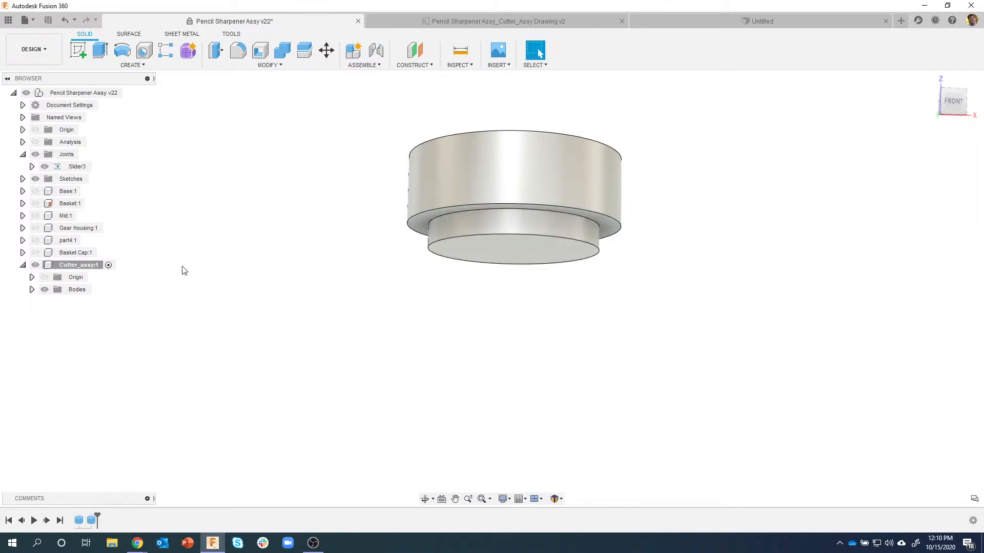
# Join a cylindrical flange centred on the underside of the 0.5 in neck, with diameter 0.785 in and height 0.05 in.
pyautogui.click(145, 67)
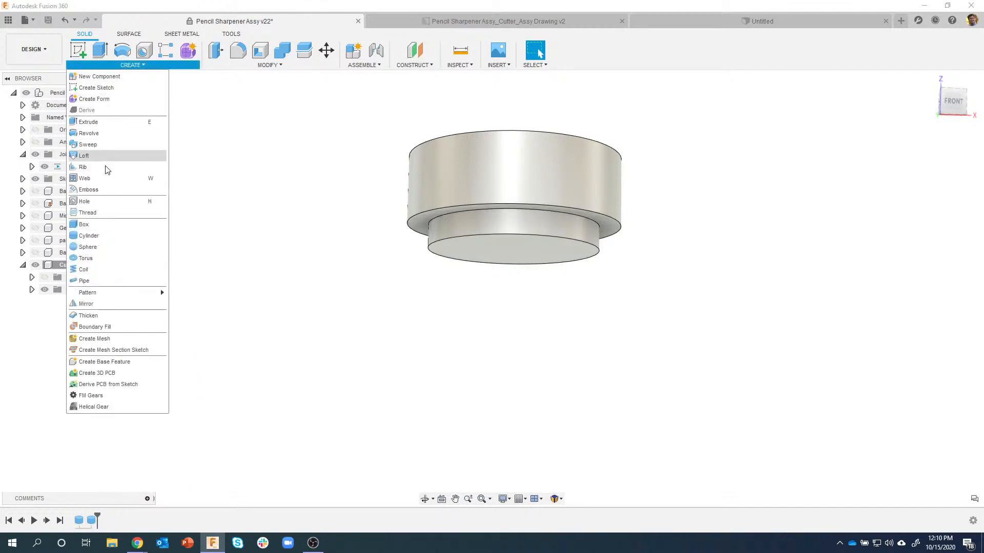
pyautogui.click(88, 235)
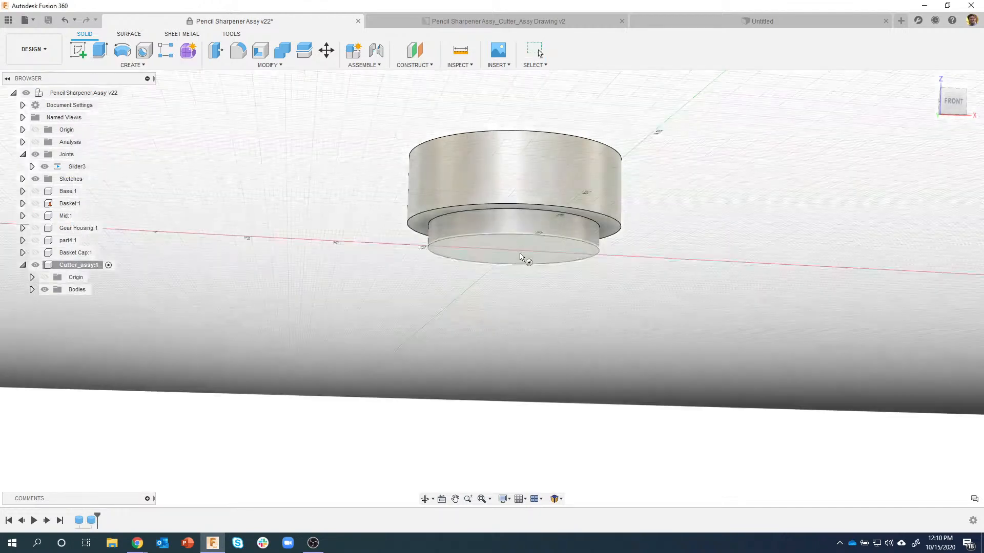
pyautogui.click(536, 258)
pyautogui.click(514, 249)
pyautogui.press('BackSpace')
pyautogui.write('.785')
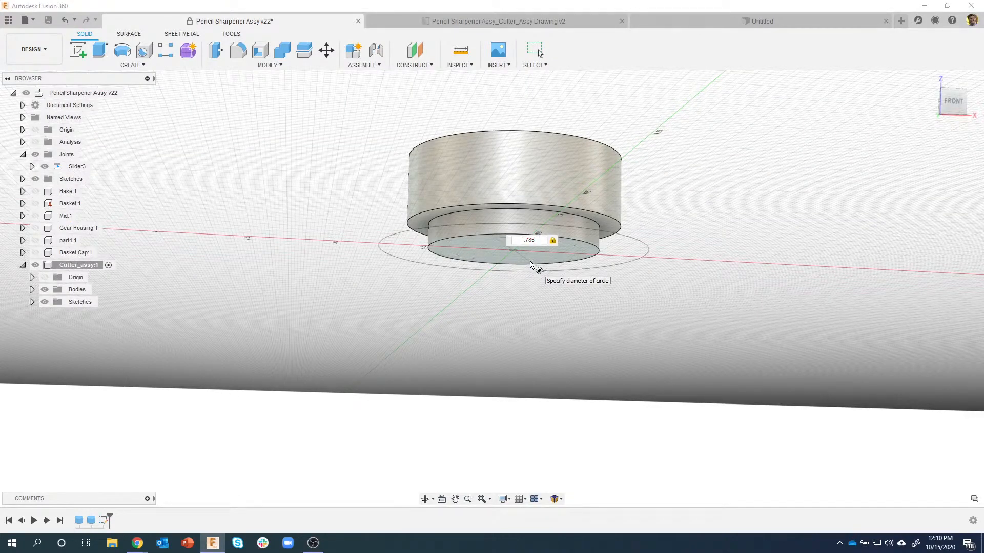
pyautogui.press('Return')
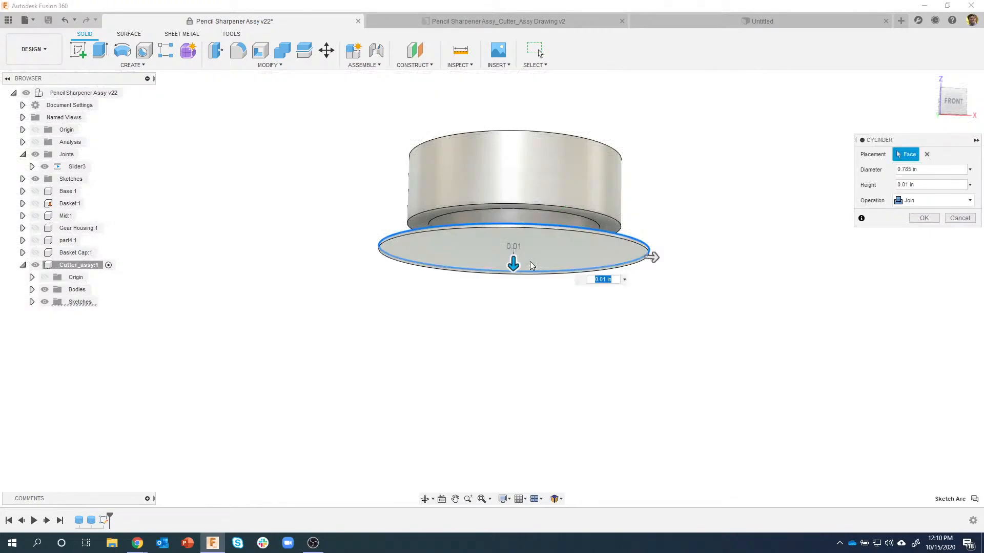
pyautogui.press('BackSpace')
pyautogui.write('.05')
pyautogui.press('Return')
pyautogui.keyDown('shift'); pyautogui.moveTo(529, 262); pyautogui.dragTo(658, 184, button='middle'); pyautogui.keyUp('shift')
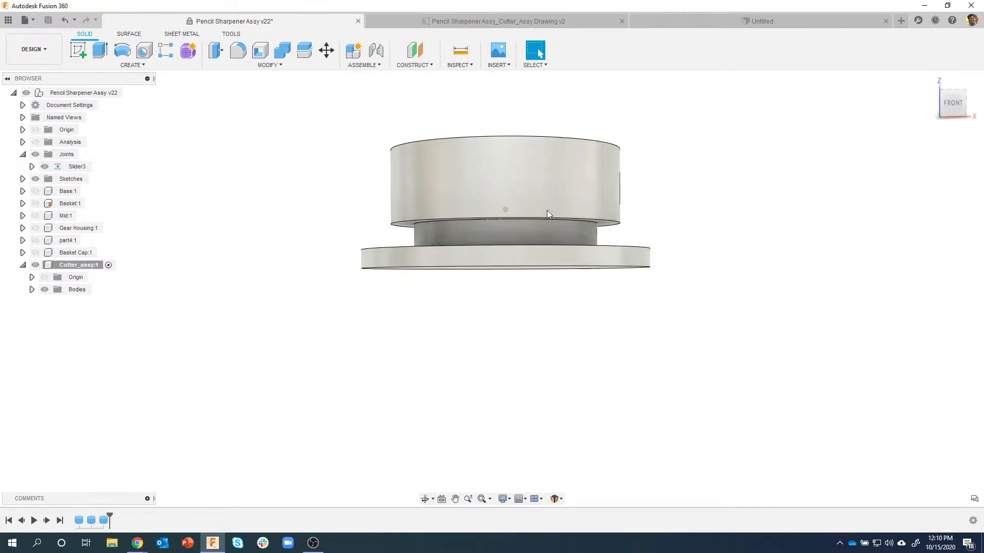
# Consult the cutter assembly drawing and place a hole centred on the top face of the 0.625 in cylinder.
pyautogui.click(468, 22)
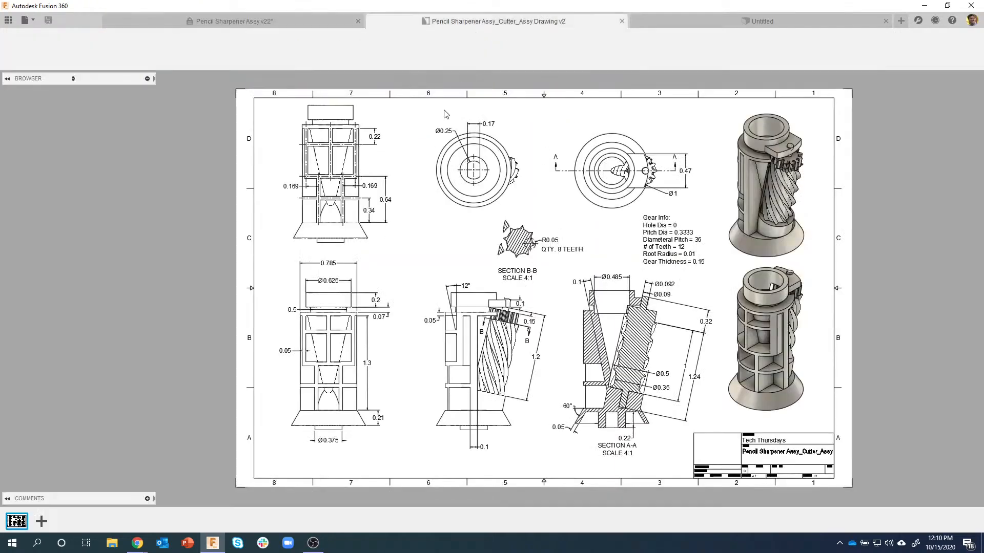
pyautogui.scroll(3, 359, 302)
pyautogui.scroll(2, 359, 301)
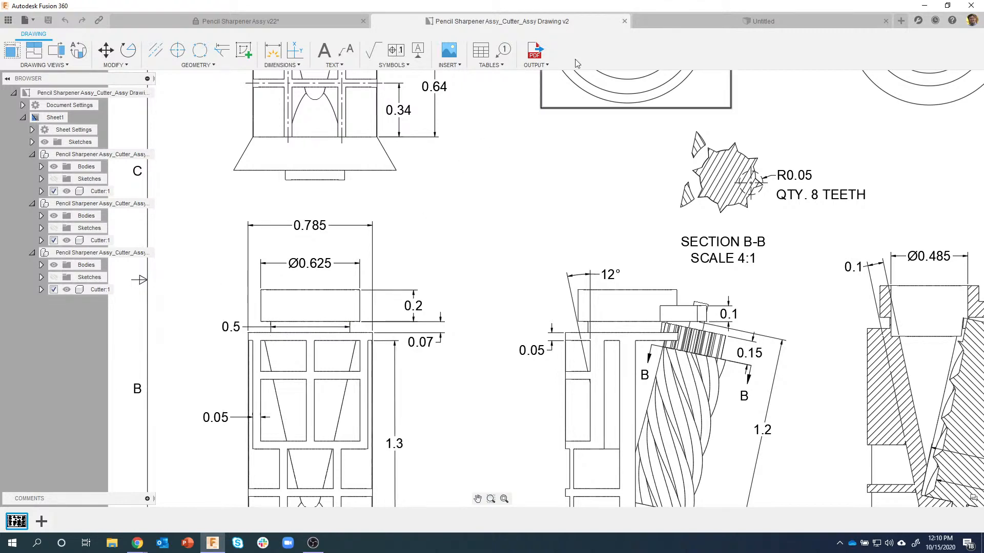
pyautogui.click(321, 25)
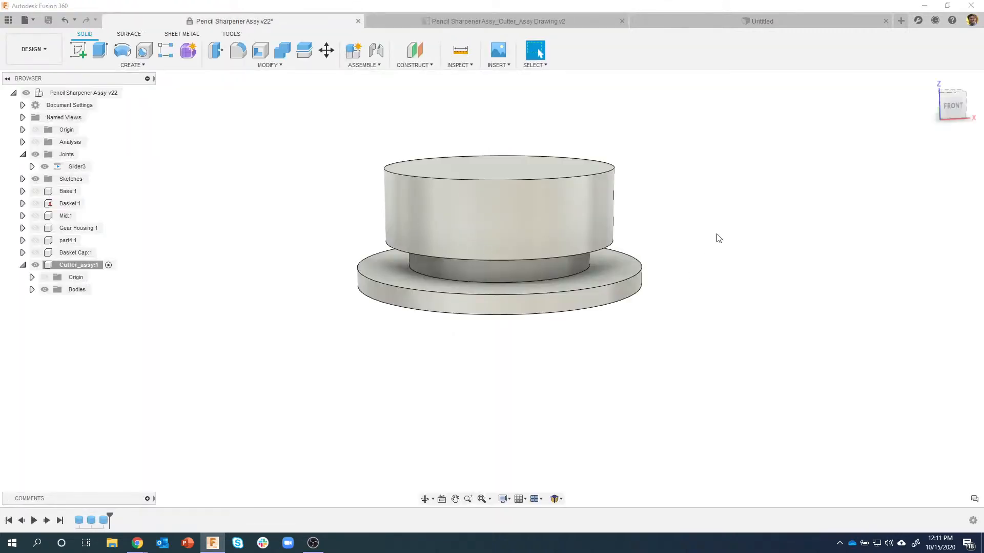
pyautogui.keyDown('shift'); pyautogui.moveTo(718, 237); pyautogui.dragTo(620, 129, button='middle'); pyautogui.keyUp('shift')
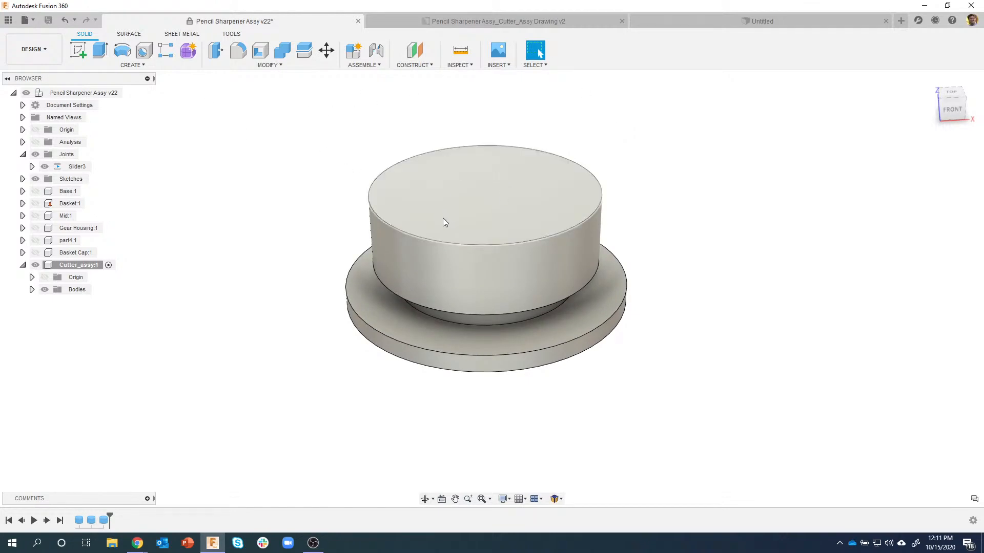
pyautogui.click(468, 177)
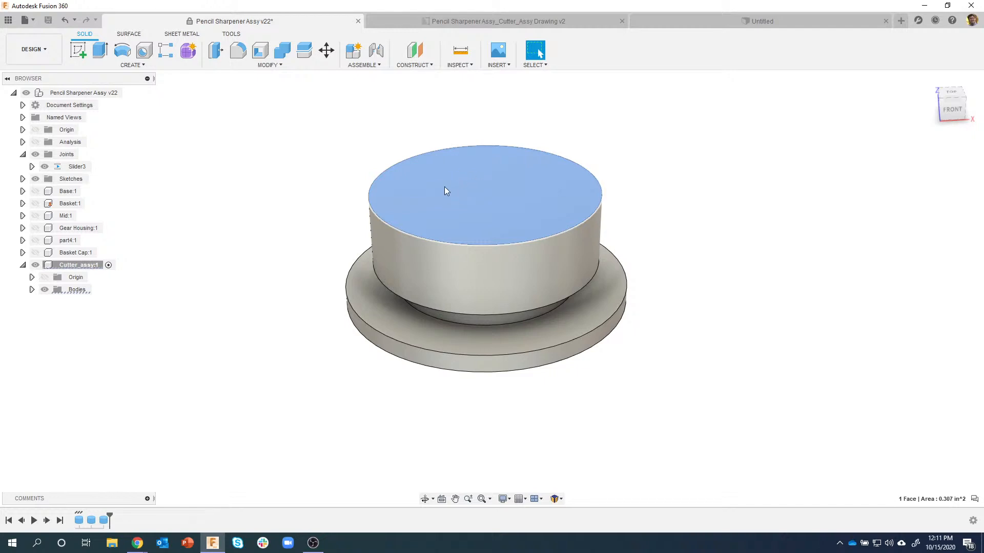
pyautogui.rightClick(462, 180)
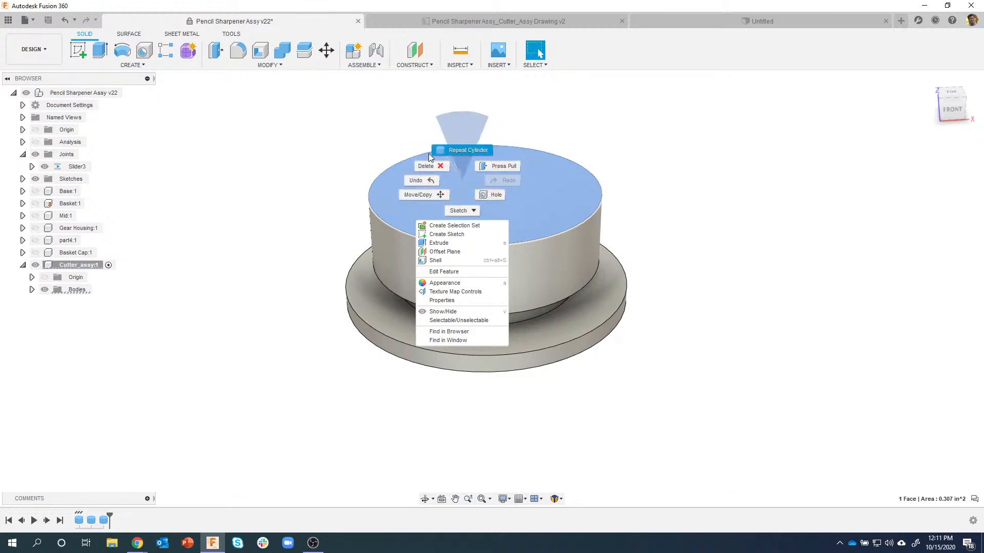
pyautogui.click(495, 198)
pyautogui.moveTo(517, 191)
pyautogui.keyDown('shift'); pyautogui.mouseDown(button='middle')
pyautogui.moveTo(517, 225)
pyautogui.moveTo(501, 194)
pyautogui.mouseUp(button='middle'); pyautogui.keyUp('shift')
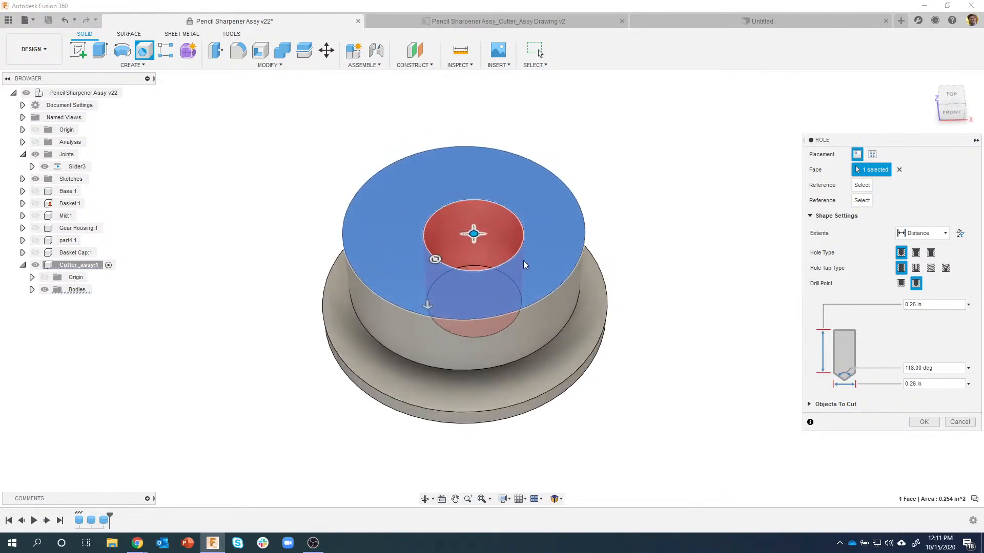
pyautogui.moveTo(474, 234)
pyautogui.mouseDown()
pyautogui.moveTo(505, 224)
pyautogui.moveTo(506, 233)
pyautogui.moveTo(441, 220)
pyautogui.moveTo(501, 223)
pyautogui.moveTo(464, 226)
pyautogui.mouseUp()
pyautogui.keyDown('shift'); pyautogui.moveTo(737, 272); pyautogui.dragTo(737, 263, button='middle'); pyautogui.keyUp('shift')
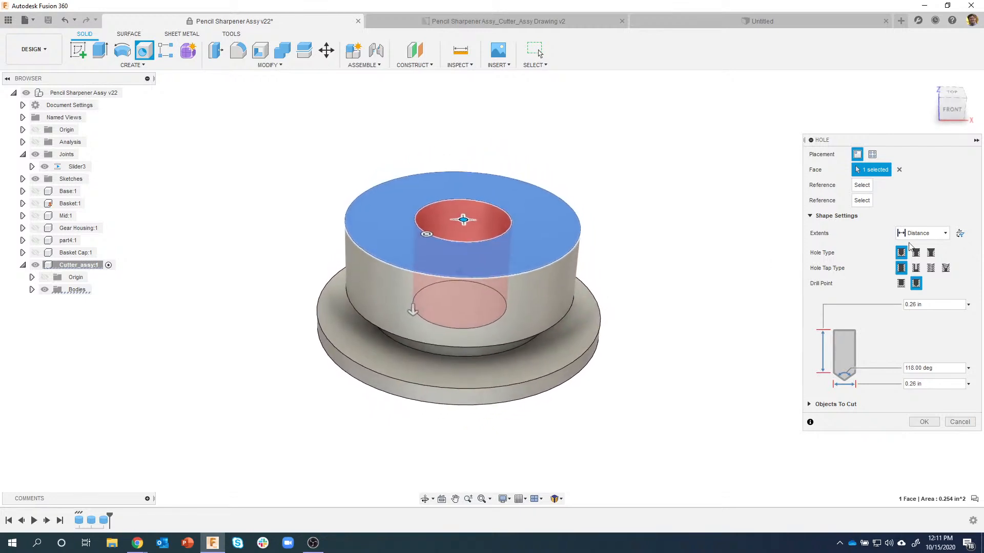
# Give the hole a flat drill point and set its diameter to 0.485 in.
pyautogui.click(901, 282)
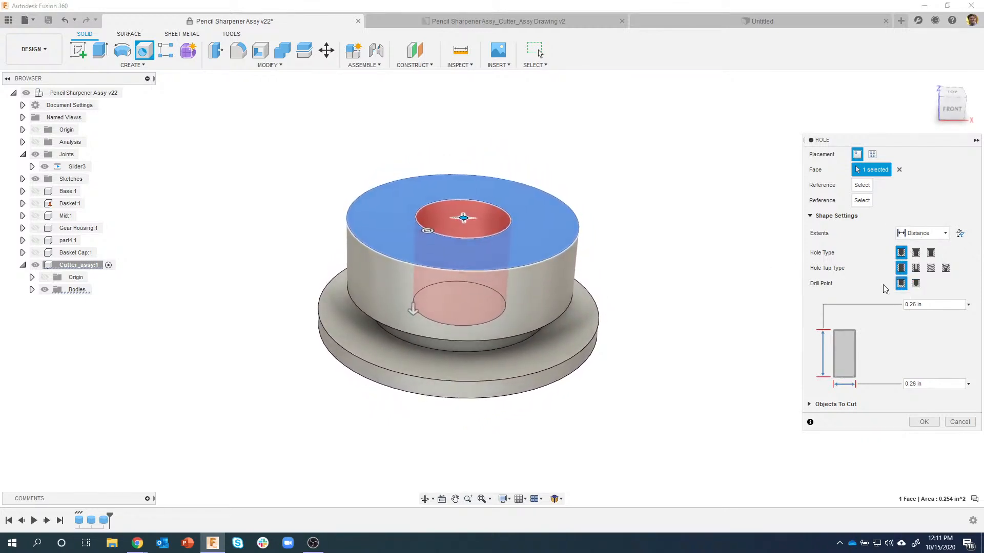
pyautogui.click(917, 284)
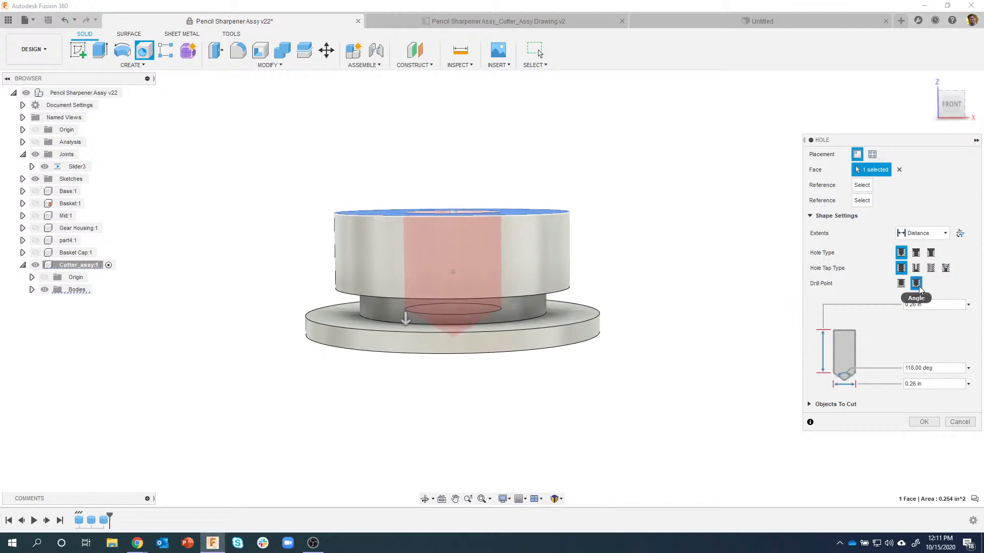
pyautogui.click(901, 283)
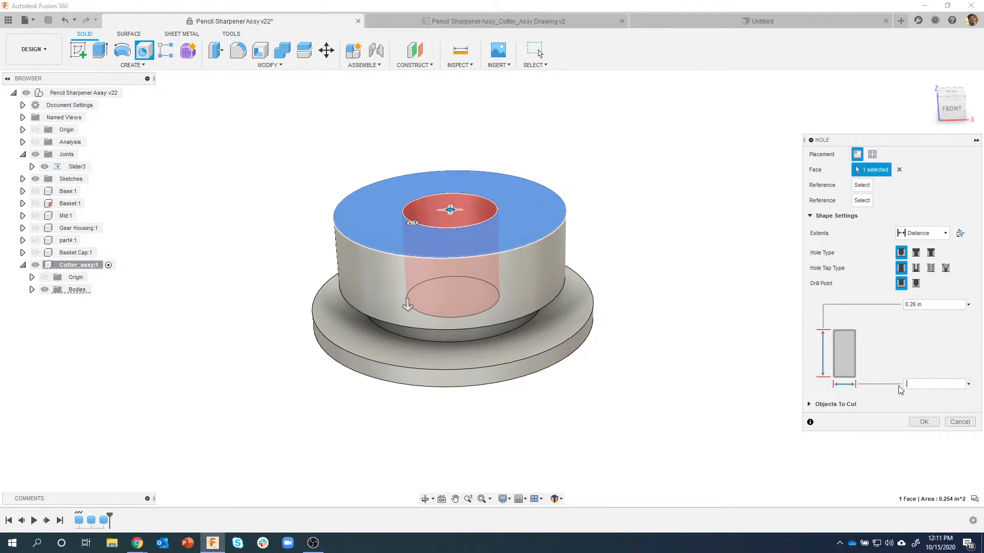
pyautogui.write('85')
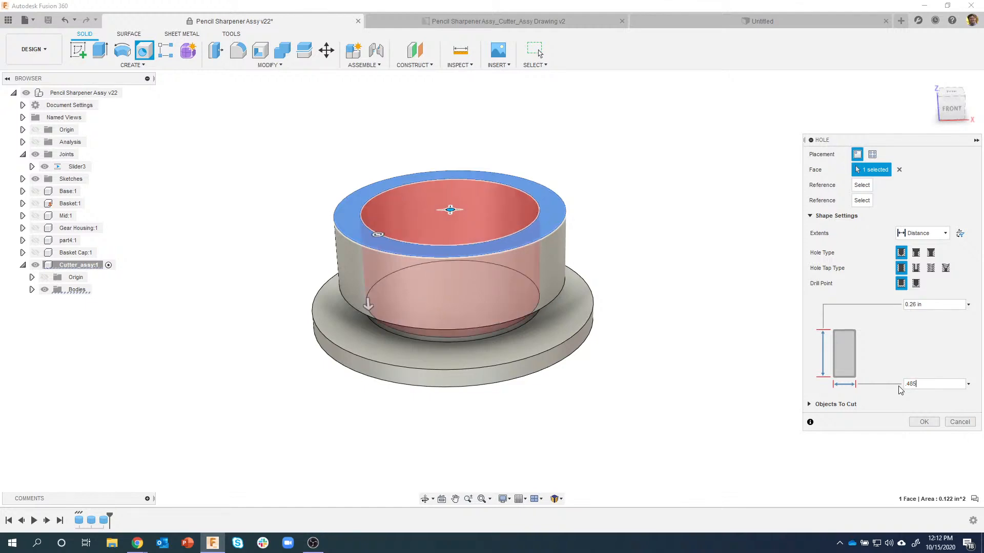
# Set the hole's extents to All and cut it through the whole stepped body.
pyautogui.keyDown('shift'); pyautogui.moveTo(505, 311); pyautogui.dragTo(571, 419, button='middle'); pyautogui.keyUp('shift')
pyautogui.keyDown('shift'); pyautogui.moveTo(692, 346); pyautogui.dragTo(707, 441, button='middle'); pyautogui.keyUp('shift')
pyautogui.click(944, 235)
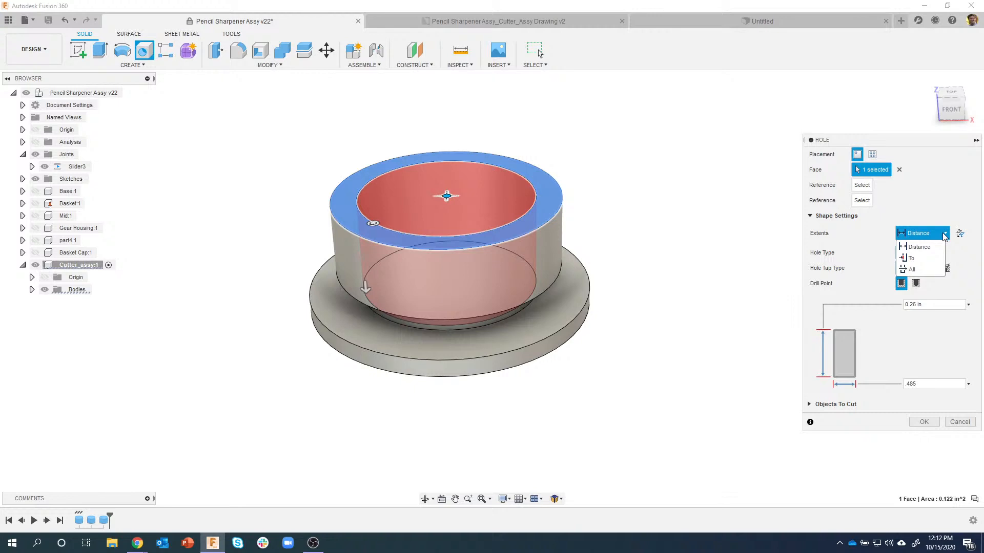
pyautogui.click(920, 271)
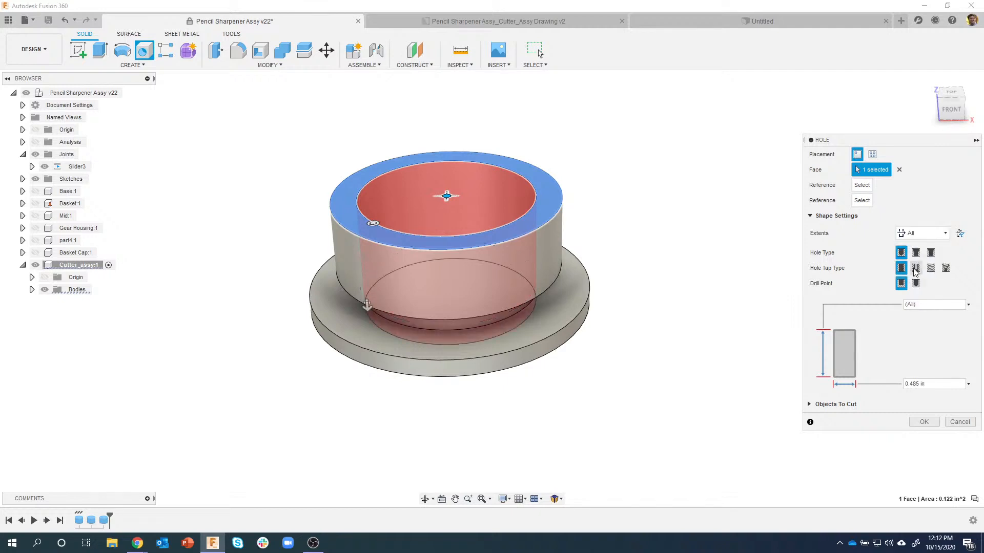
pyautogui.keyDown('shift'); pyautogui.moveTo(699, 403); pyautogui.dragTo(703, 425, button='middle'); pyautogui.keyUp('shift')
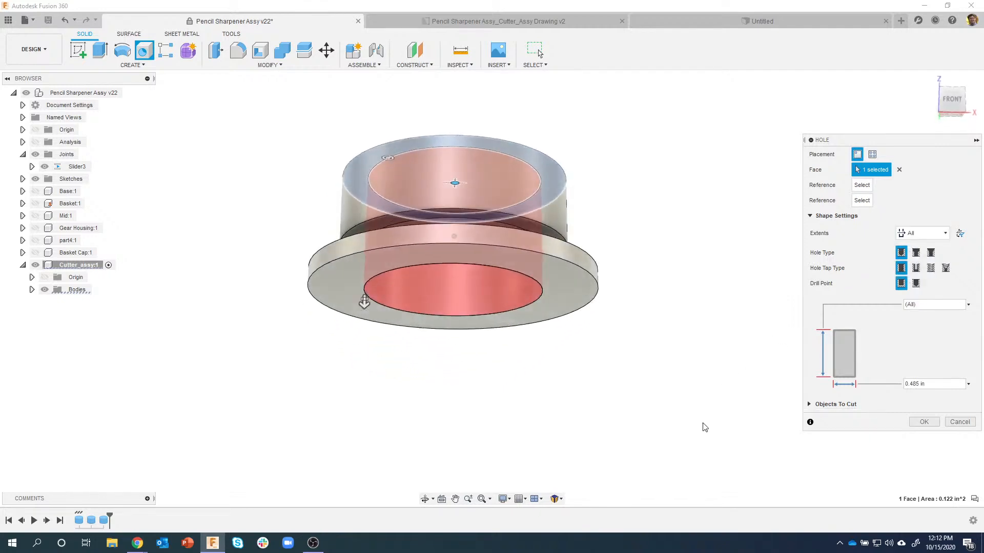
pyautogui.keyDown('shift'); pyautogui.moveTo(642, 185); pyautogui.dragTo(759, 425, button='middle'); pyautogui.keyUp('shift')
pyautogui.click(917, 422)
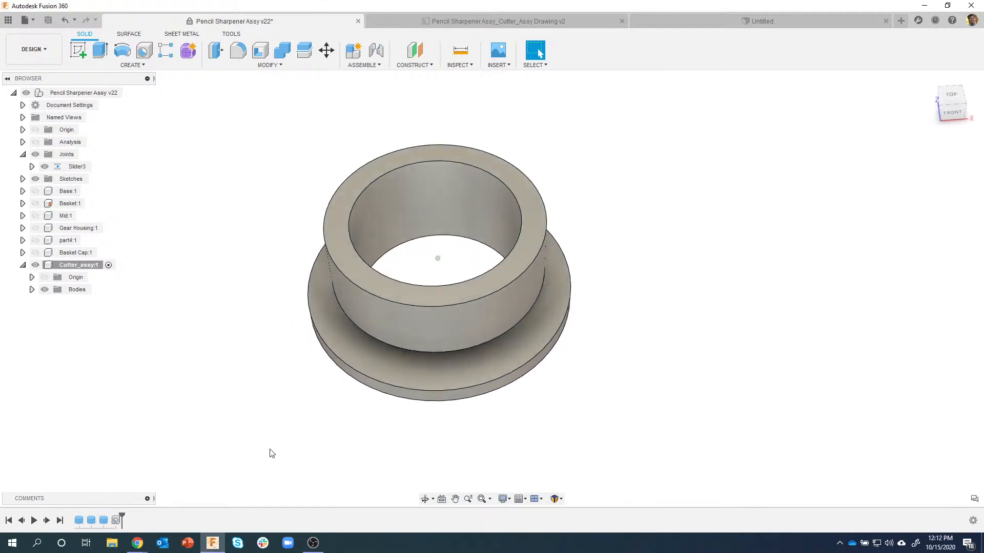
# Check the cutter assembly drawing for the dimensions of the cutter body below the flange, and return to the model.
pyautogui.keyDown('shift'); pyautogui.moveTo(546, 261); pyautogui.dragTo(718, 304, button='middle'); pyautogui.keyUp('shift')
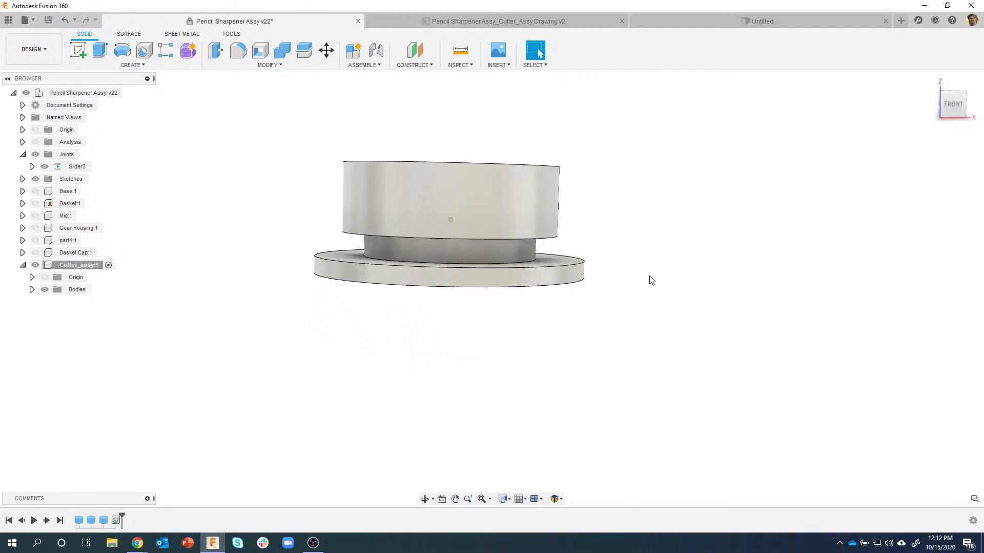
pyautogui.click(461, 21)
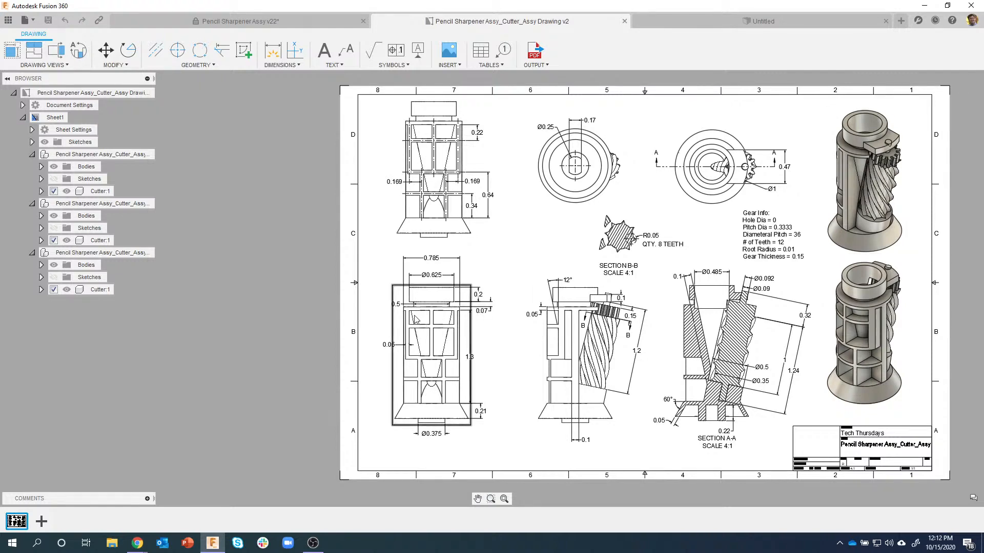
pyautogui.scroll(4, 555, 305)
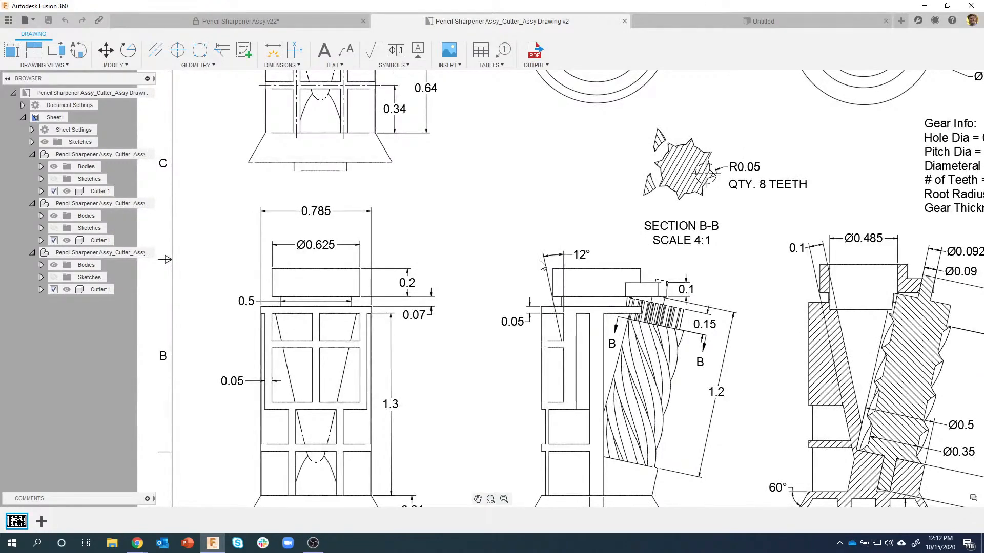
pyautogui.click(307, 23)
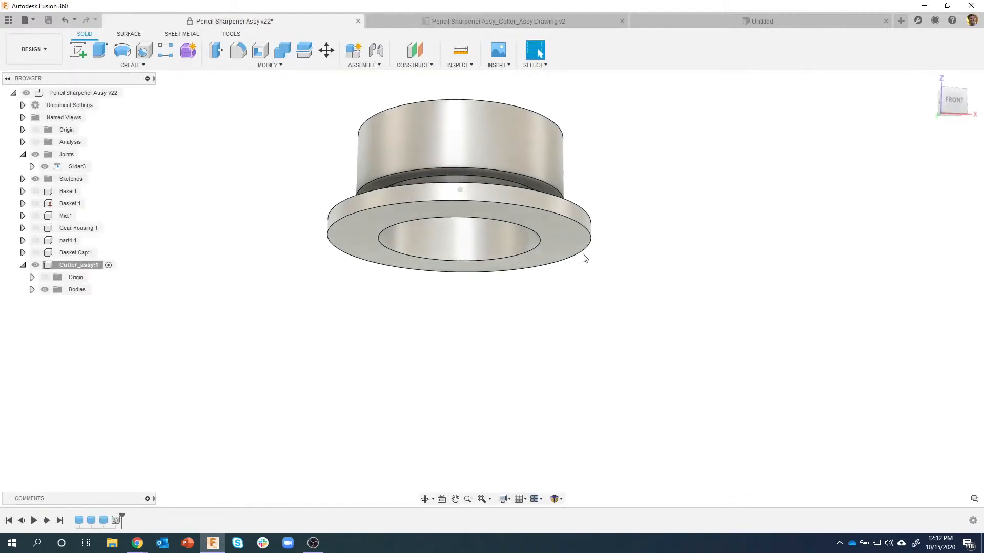
# Sketch a 0.585 in diameter circle centred on the origin on the underside of the flange and finish the sketch.
pyautogui.click(560, 227)
pyautogui.rightClick(559, 228)
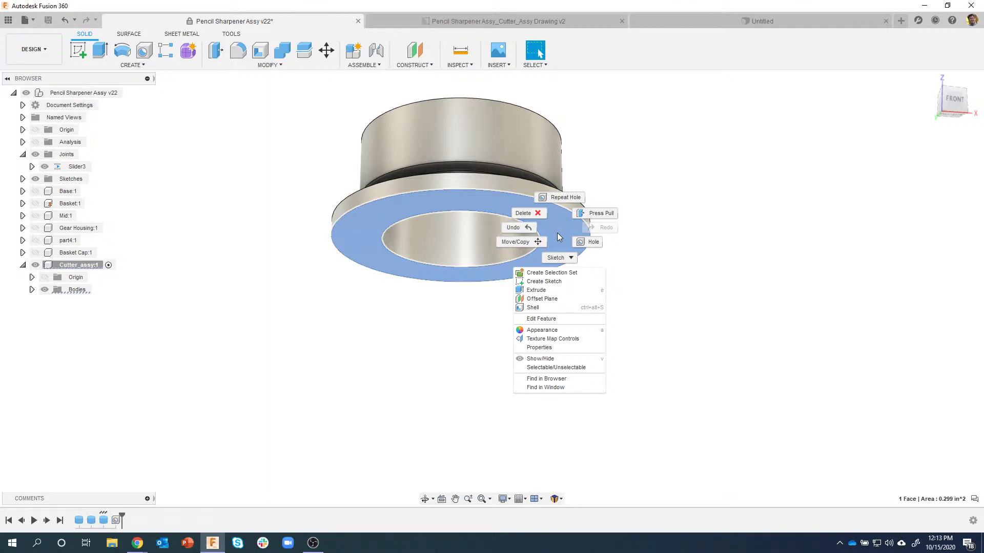
pyautogui.click(547, 281)
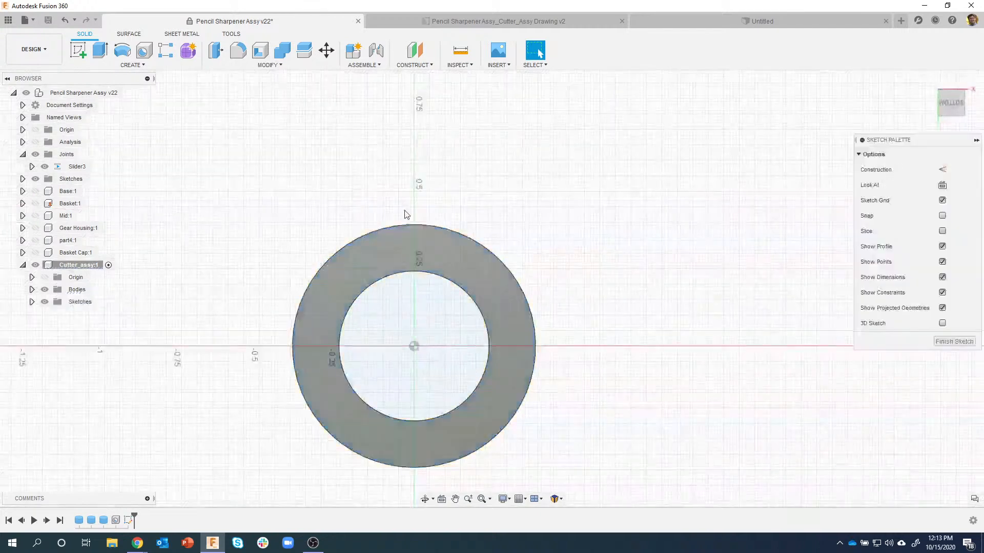
pyautogui.press('c')
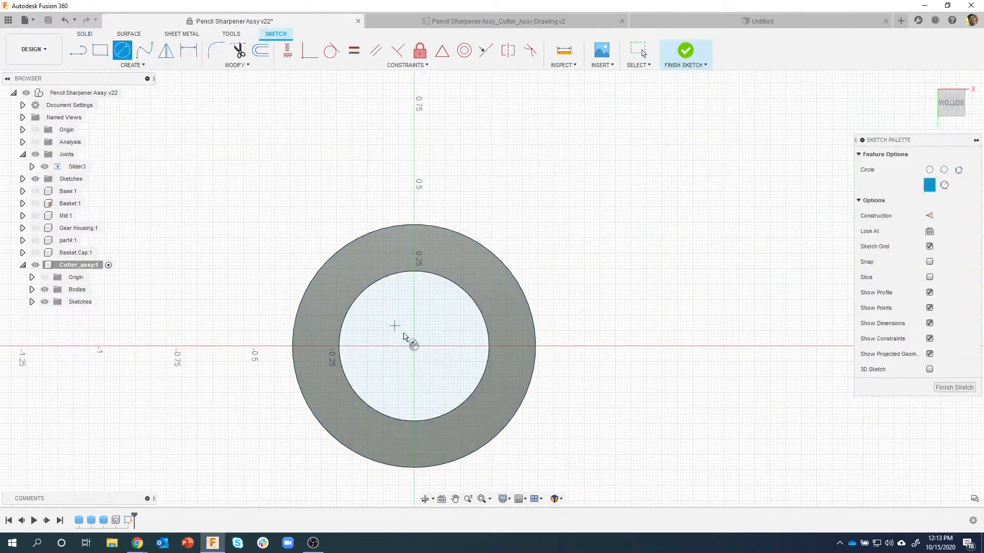
pyautogui.click(414, 347)
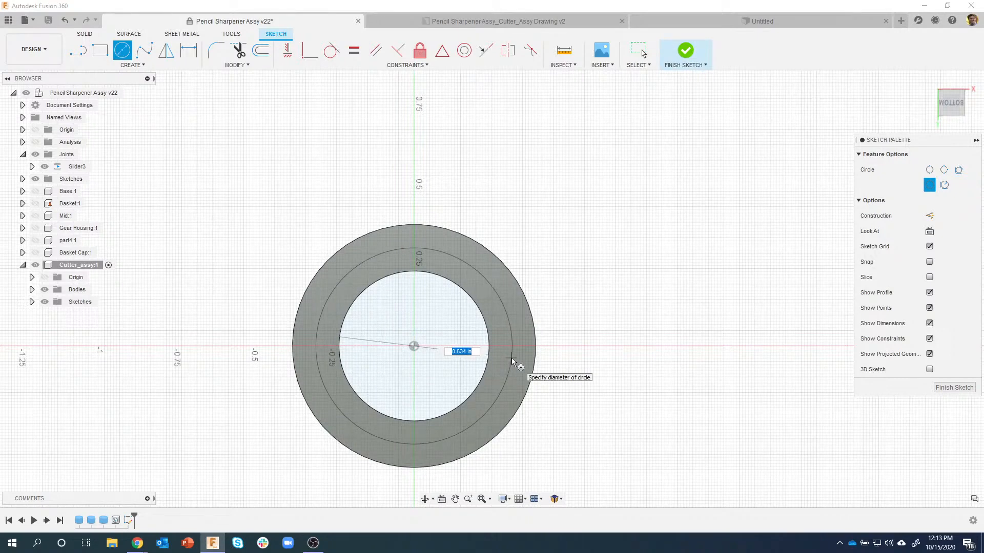
pyautogui.press('BackSpace')
pyautogui.write('.585')
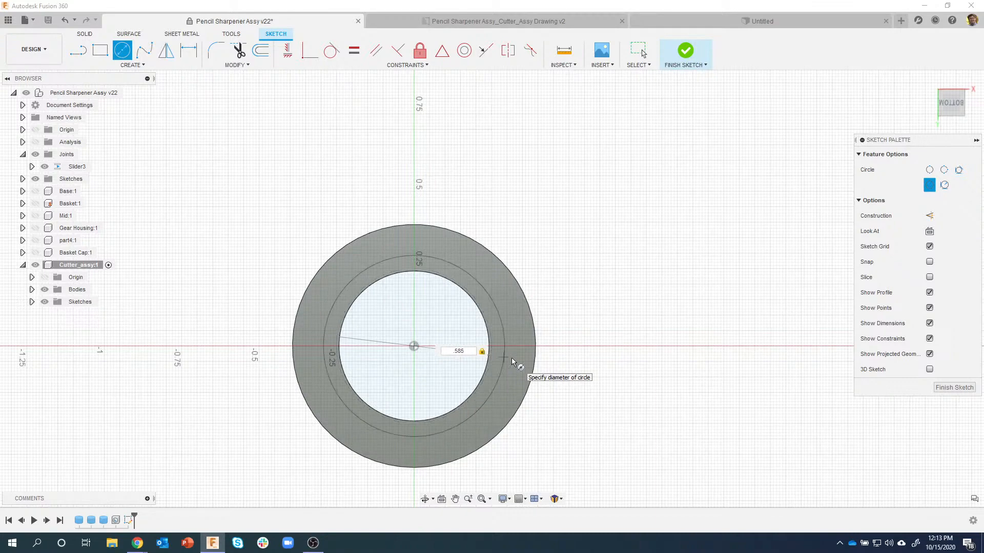
pyautogui.press('Return')
pyautogui.press('Escape')
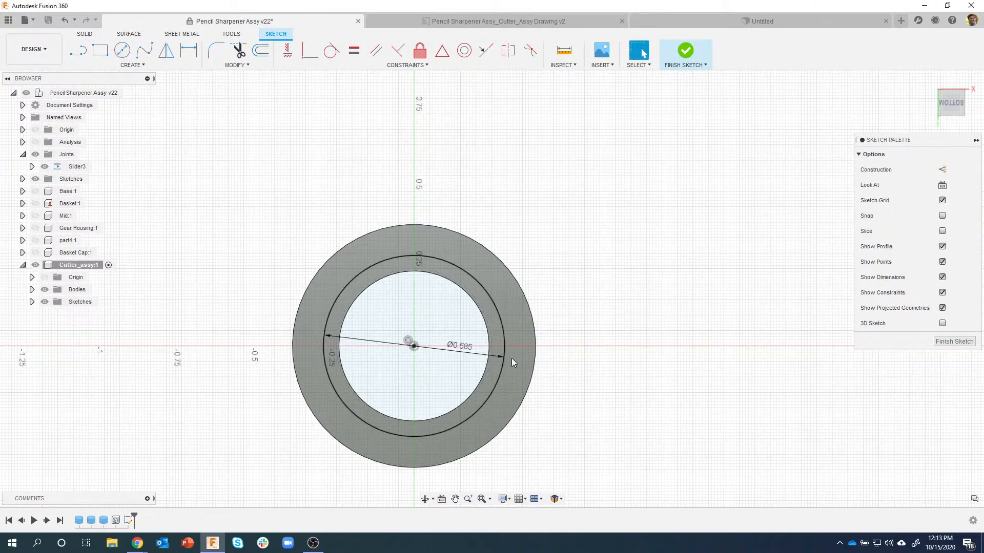
pyautogui.click(687, 52)
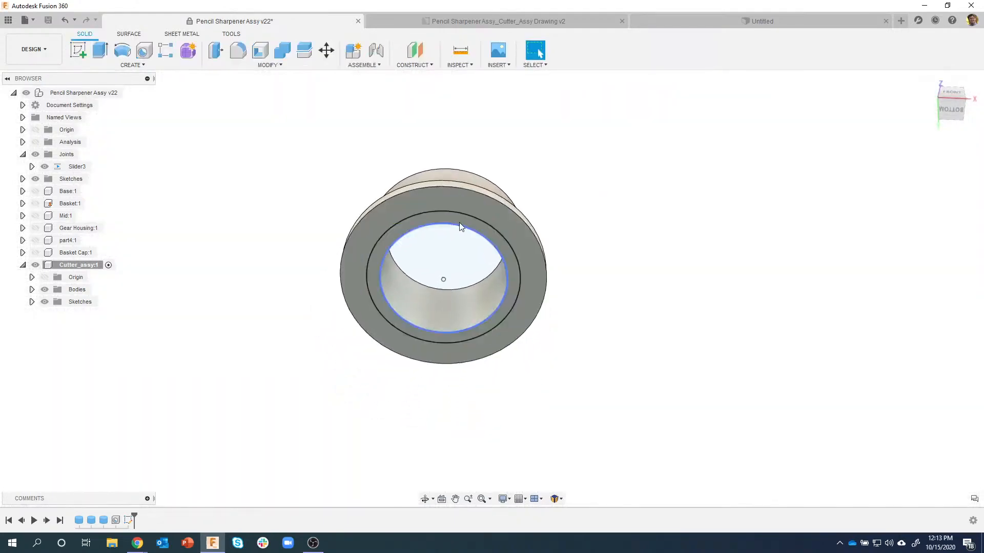
# Extrude the ring and inner circle profiles together about 0.707 in downward from the flange's underside.
pyautogui.click(454, 221)
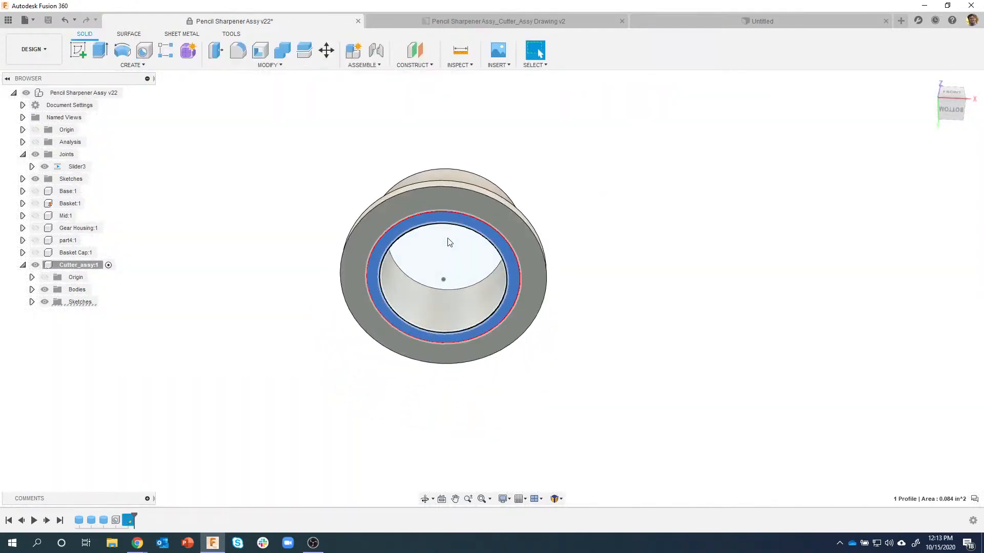
pyautogui.keyDown('ctrl'); pyautogui.click(449, 242); pyautogui.keyUp('ctrl')
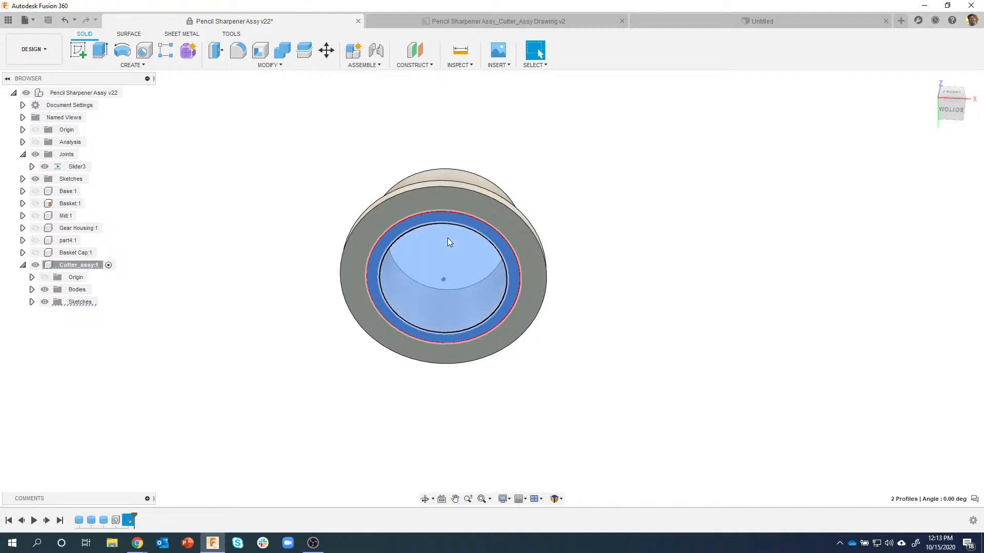
pyautogui.keyDown('shift'); pyautogui.moveTo(564, 244); pyautogui.dragTo(466, 253, button='middle'); pyautogui.keyUp('shift')
pyautogui.rightClick(466, 254)
pyautogui.click(479, 299)
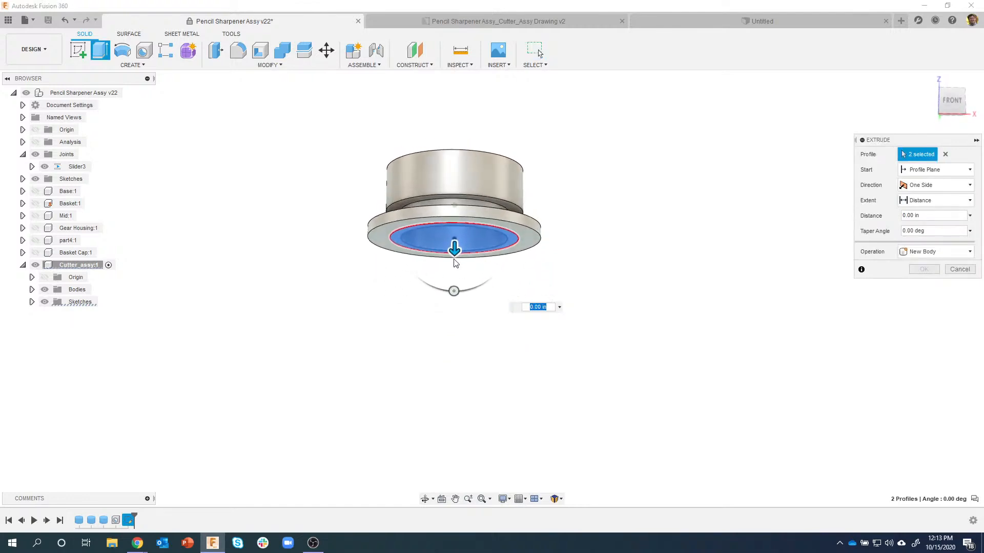
pyautogui.moveTo(455, 262); pyautogui.dragTo(452, 418)
pyautogui.keyDown('shift'); pyautogui.moveTo(558, 337); pyautogui.dragTo(672, 302, button='middle'); pyautogui.keyUp('shift')
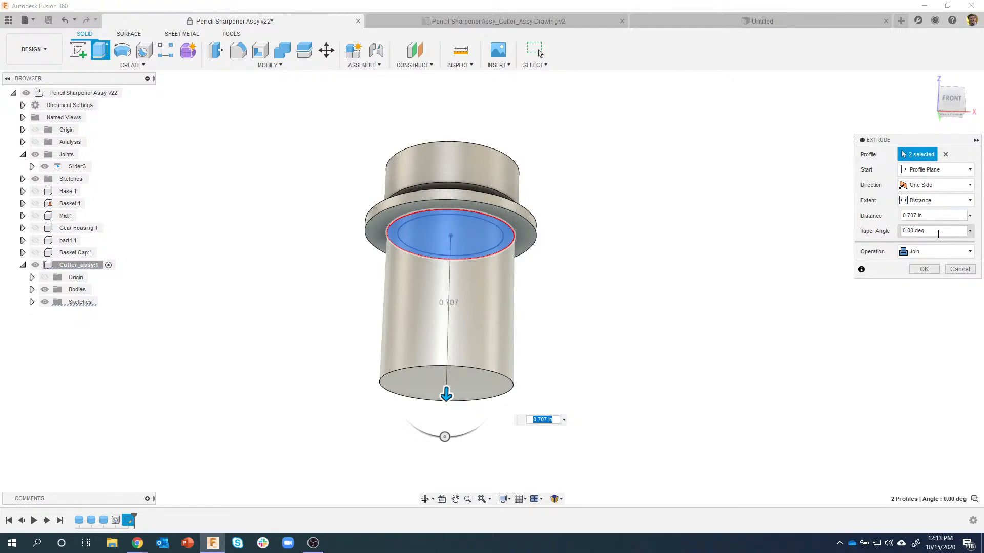
# Give the downward extrusion an inward taper angle of -12 deg.
pyautogui.click(446, 437)
pyautogui.moveTo(445, 437); pyautogui.dragTo(434, 436)
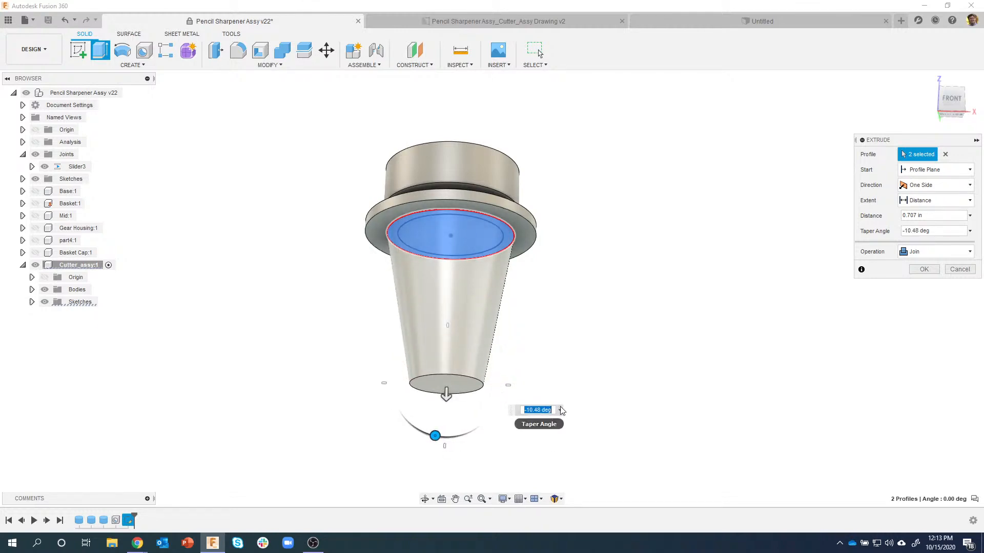
pyautogui.write('-12')
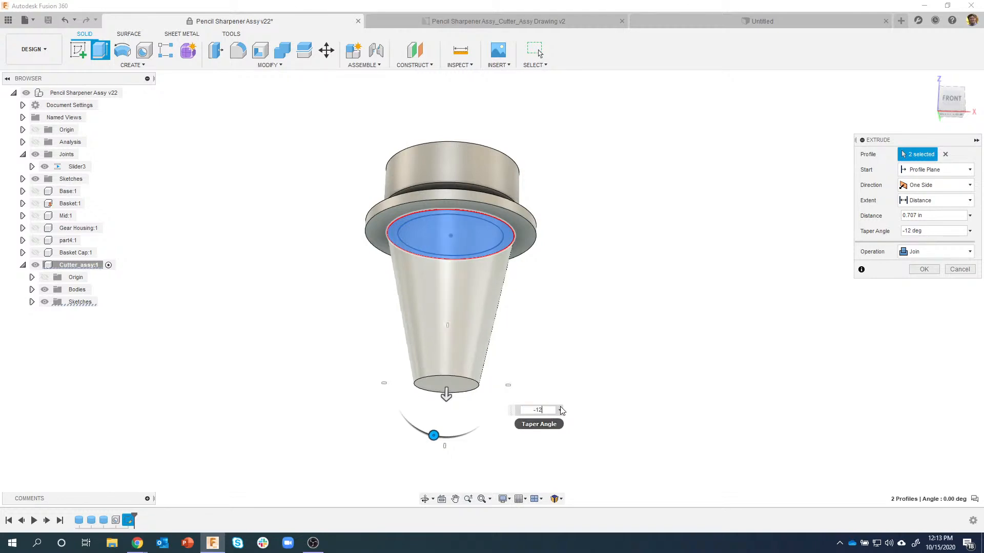
# Set the tapered extrusion's distance to 1.25 in and inspect the cone preview from several angles.
pyautogui.keyDown('shift'); pyautogui.moveTo(577, 356); pyautogui.dragTo(418, 259, button='middle'); pyautogui.keyUp('shift')
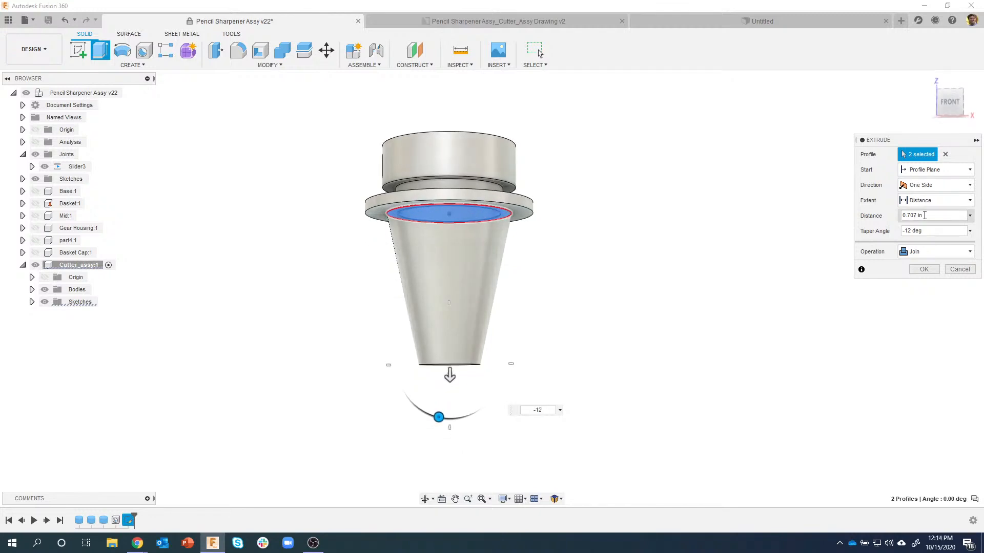
pyautogui.moveTo(925, 215); pyautogui.dragTo(879, 217)
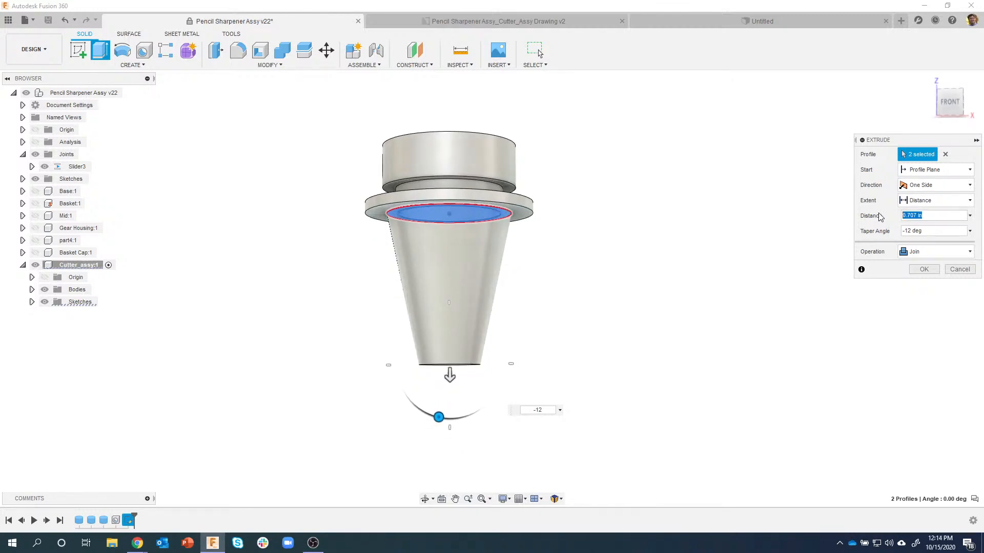
pyautogui.write('1.25')
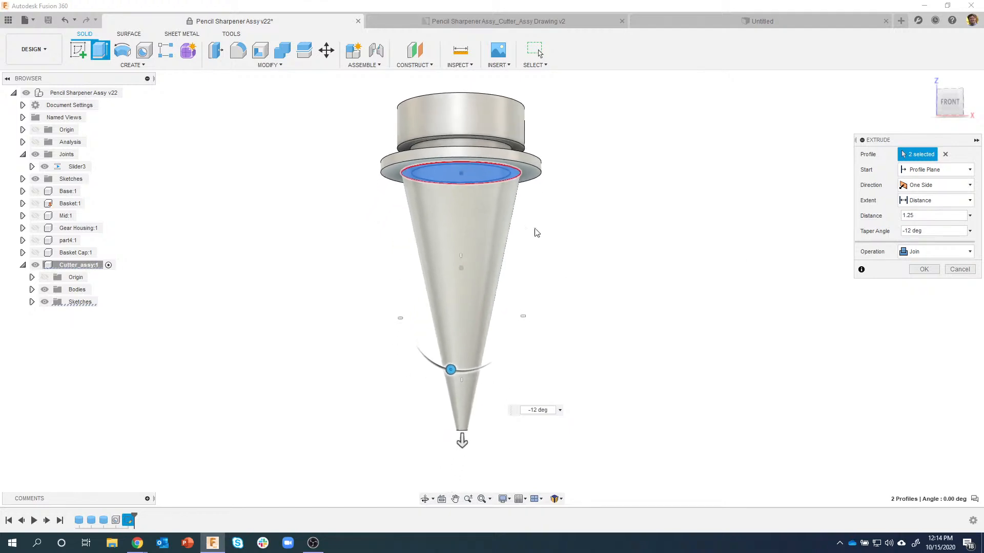
pyautogui.keyDown('shift'); pyautogui.moveTo(508, 142); pyautogui.dragTo(506, 155, button='middle'); pyautogui.keyUp('shift')
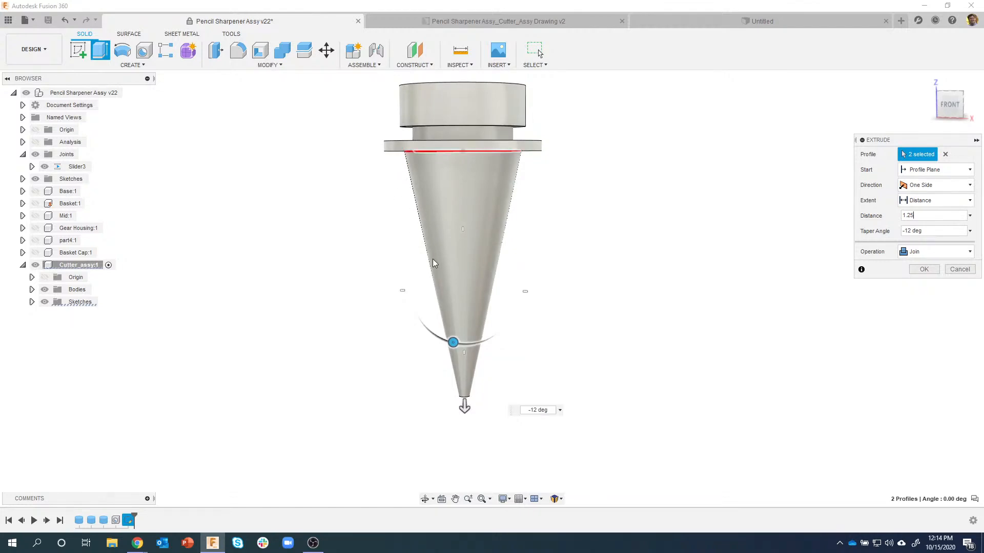
pyautogui.keyDown('shift'); pyautogui.moveTo(546, 331); pyautogui.dragTo(534, 220, button='middle'); pyautogui.keyUp('shift')
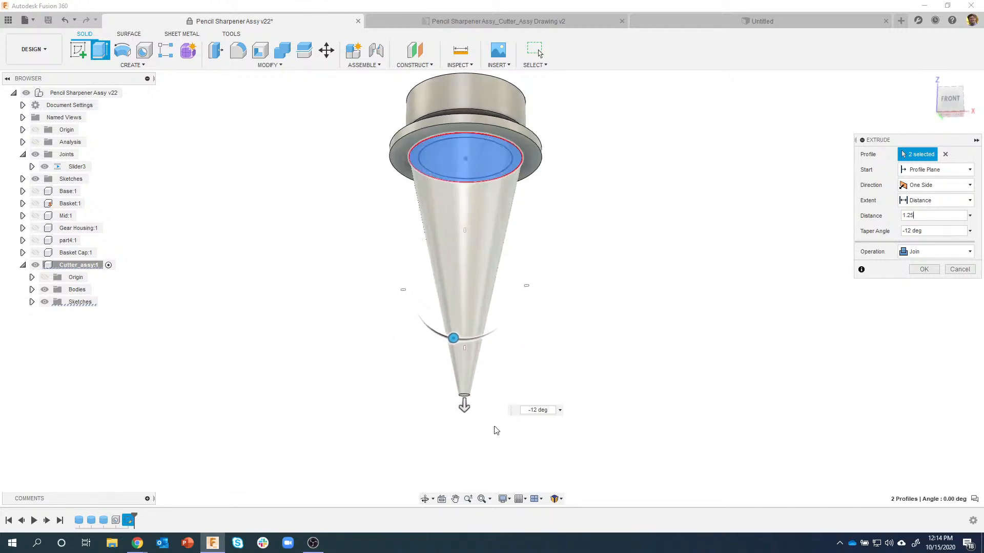
pyautogui.keyDown('shift'); pyautogui.moveTo(526, 267); pyautogui.dragTo(702, 264, button='middle'); pyautogui.keyUp('shift')
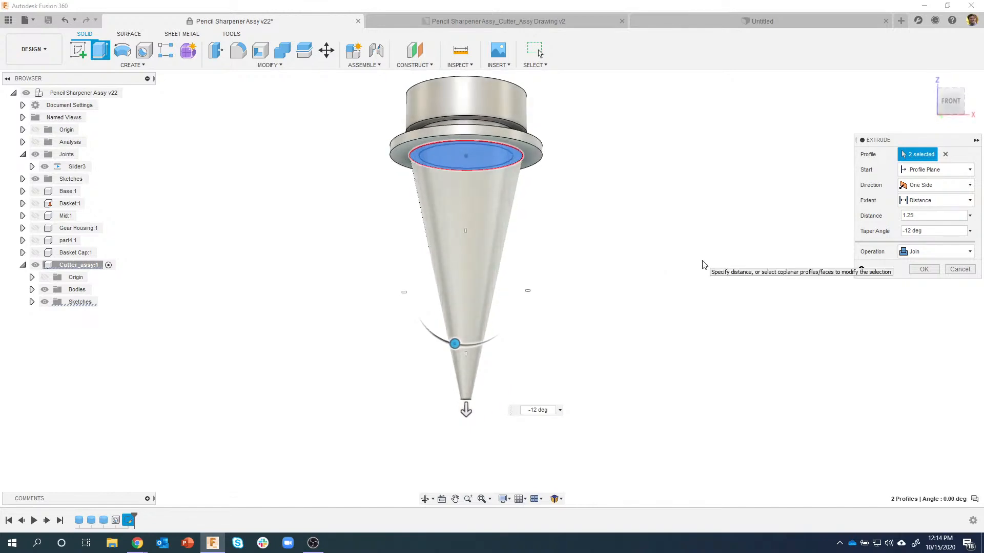
pyautogui.keyDown('shift'); pyautogui.moveTo(538, 210); pyautogui.dragTo(623, 245, button='middle'); pyautogui.keyUp('shift')
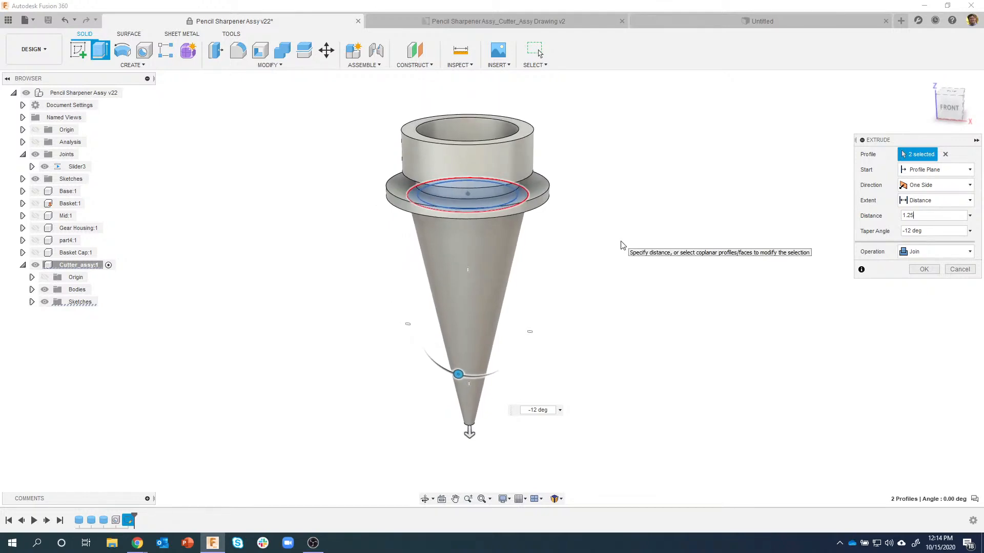
pyautogui.keyDown('shift'); pyautogui.moveTo(533, 156); pyautogui.dragTo(531, 313, button='middle'); pyautogui.keyUp('shift')
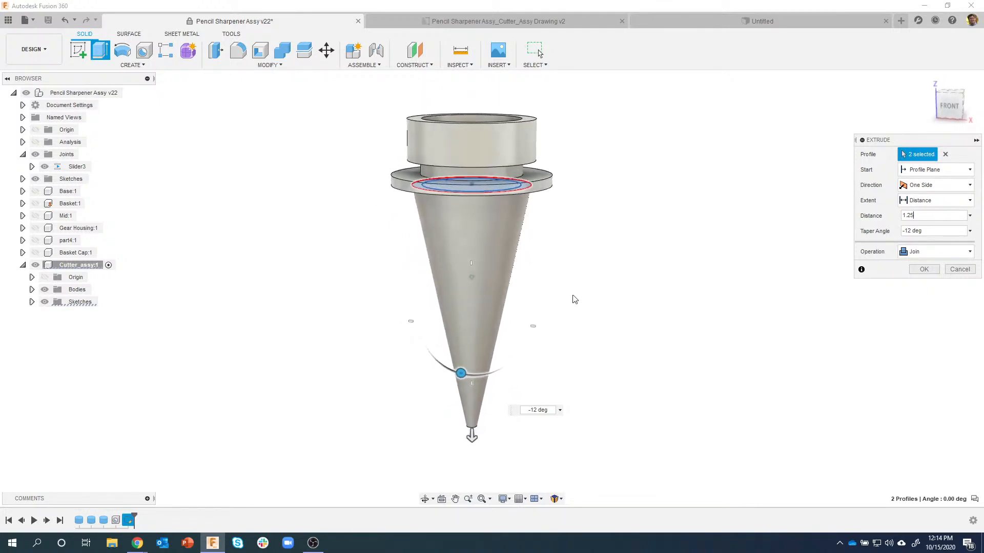
pyautogui.keyDown('shift'); pyautogui.moveTo(522, 256); pyautogui.dragTo(586, 202, button='middle'); pyautogui.keyUp('shift')
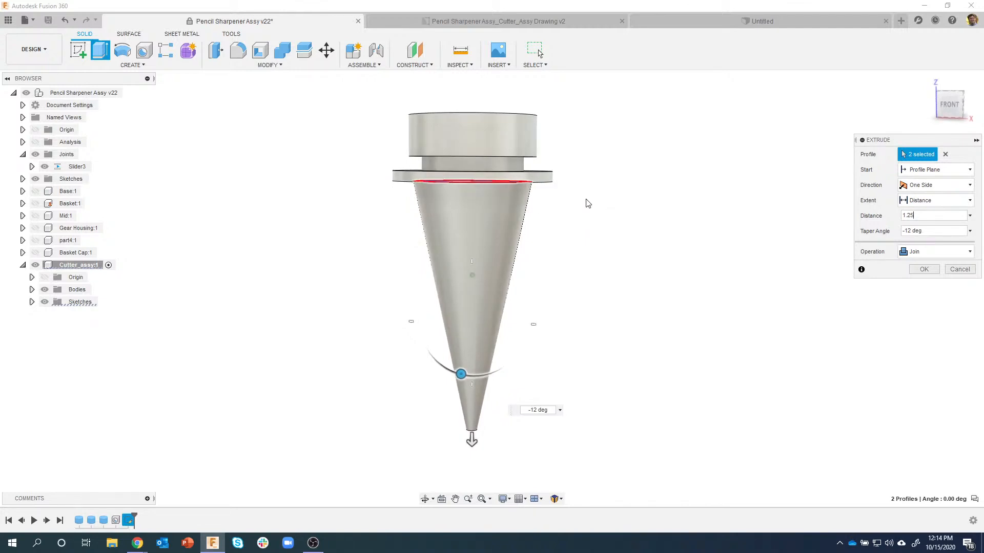
pyautogui.keyDown('shift'); pyautogui.moveTo(600, 246); pyautogui.dragTo(465, 296, button='middle'); pyautogui.keyUp('shift')
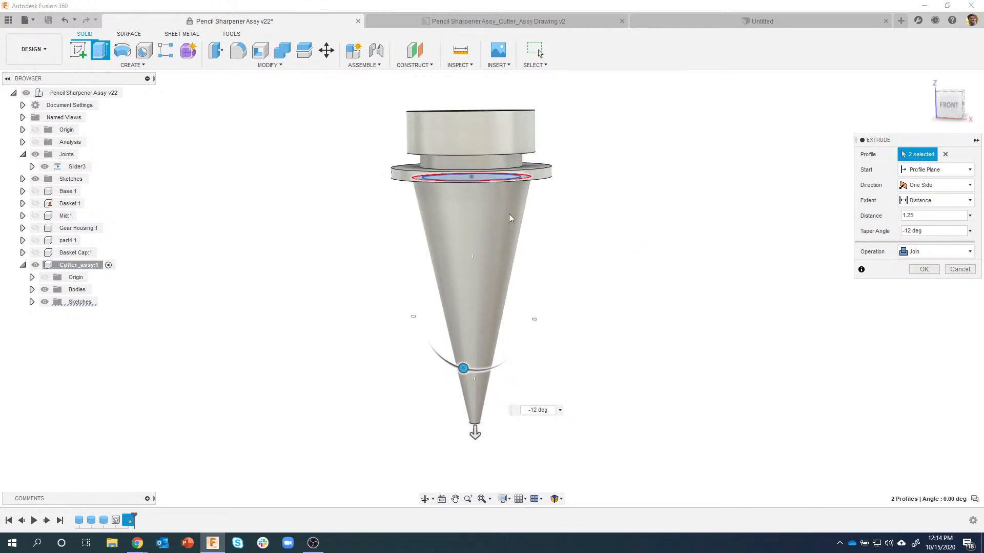
# Change the extrusion's operation from Join to New Body and create the cone.
pyautogui.click(927, 254)
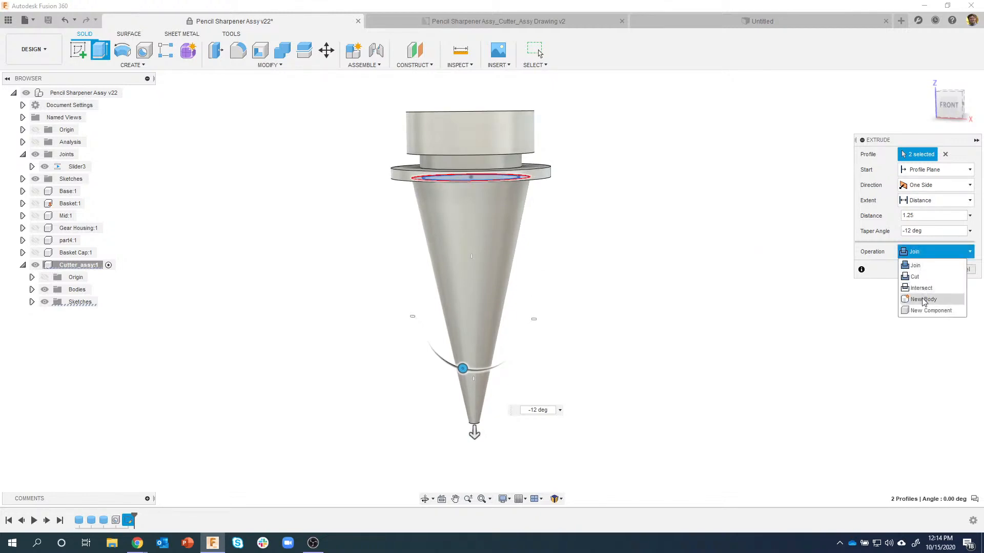
pyautogui.click(32, 290)
pyautogui.click(31, 289)
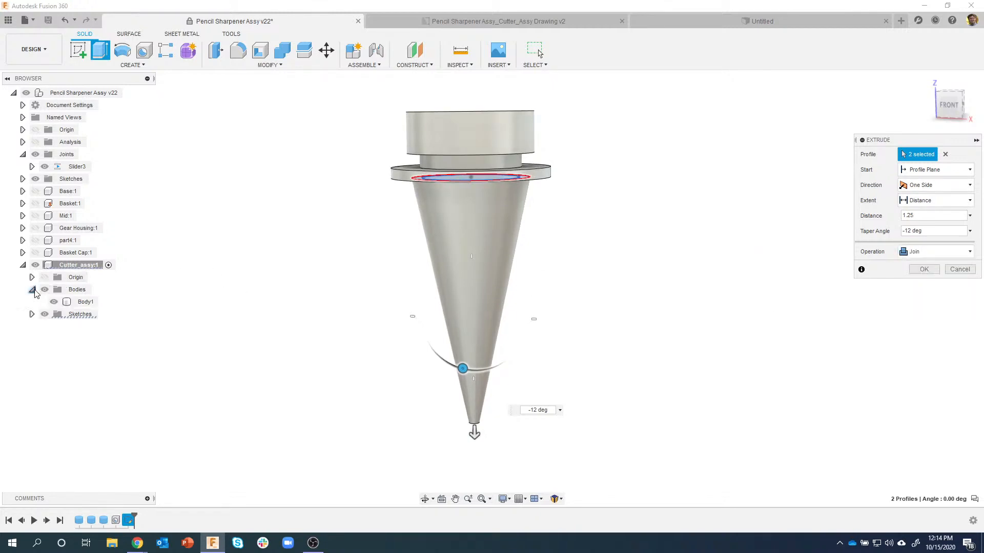
pyautogui.click(922, 253)
pyautogui.click(924, 300)
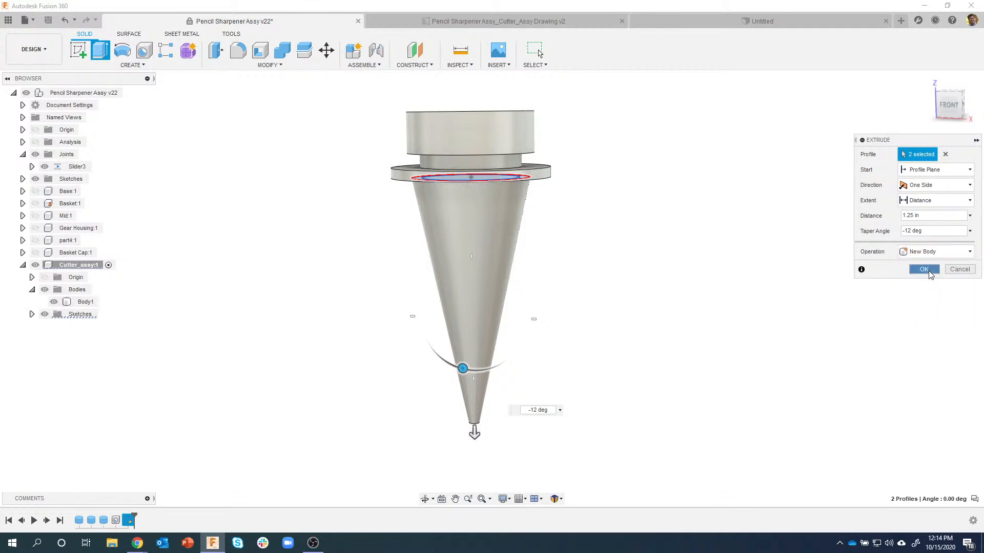
pyautogui.click(923, 269)
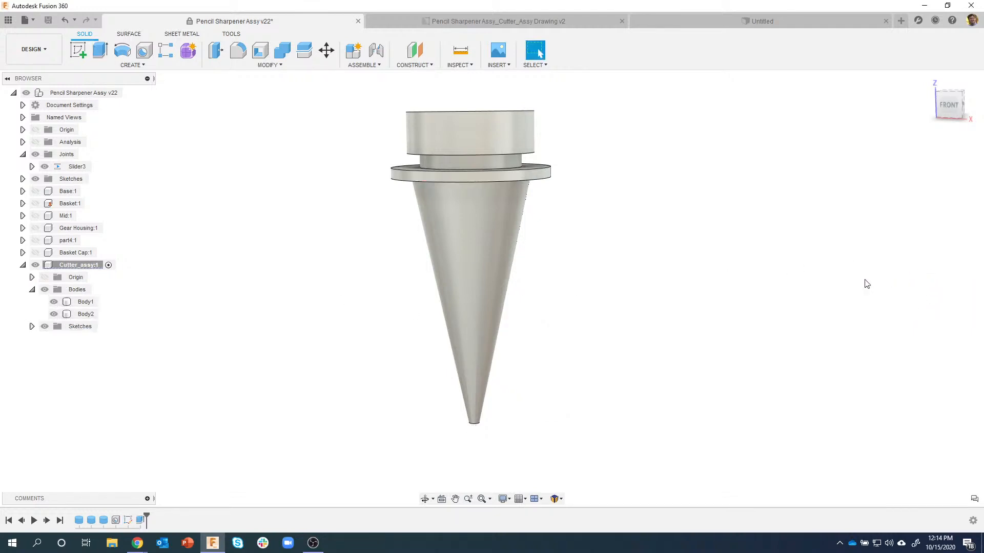
# Highlight the collar body and the cone body in turn to check how they are separated, and clear the selection.
pyautogui.click(85, 303)
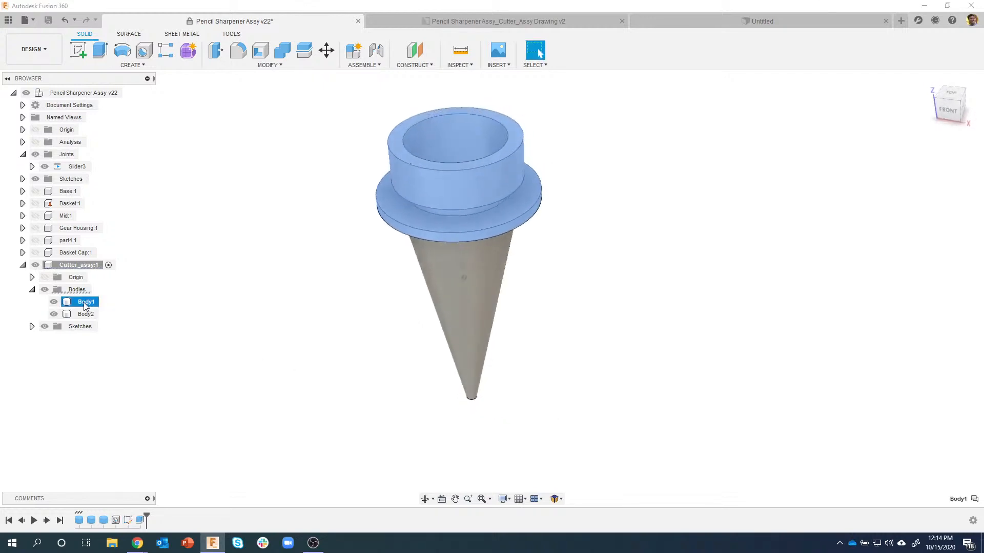
pyautogui.click(85, 314)
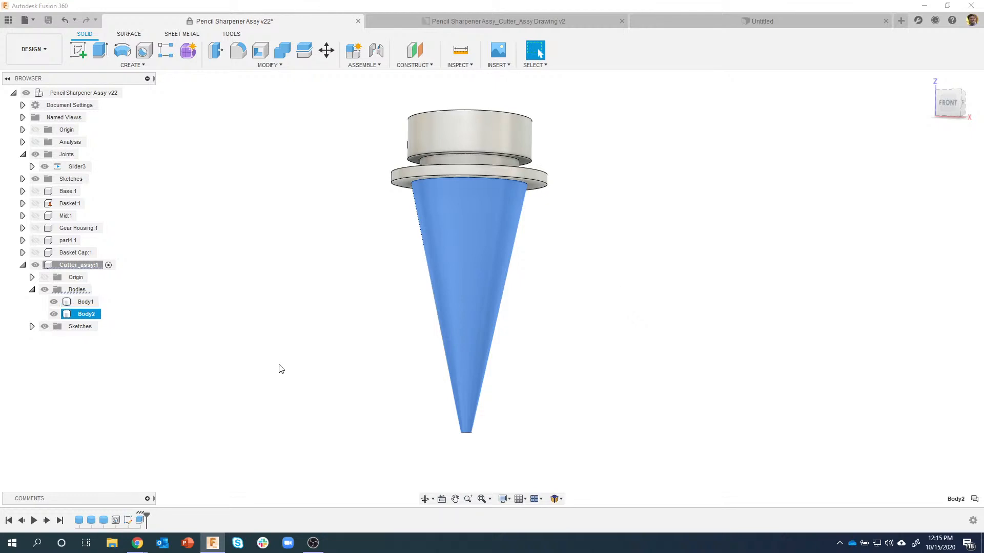
pyautogui.click(617, 259)
pyautogui.moveTo(616, 259)
pyautogui.keyDown('shift'); pyautogui.mouseDown(button='middle')
pyautogui.moveTo(621, 222)
pyautogui.moveTo(603, 188)
pyautogui.mouseUp(button='middle'); pyautogui.keyUp('shift')
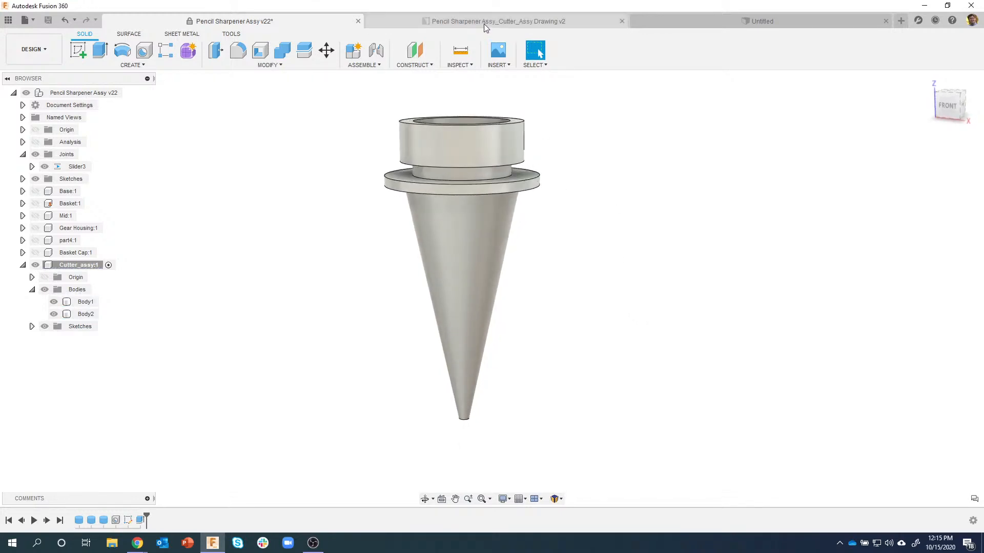
# Compare the model with the cutter assembly drawing and examine the front view's dimensions for the frame below the flange.
pyautogui.click(484, 24)
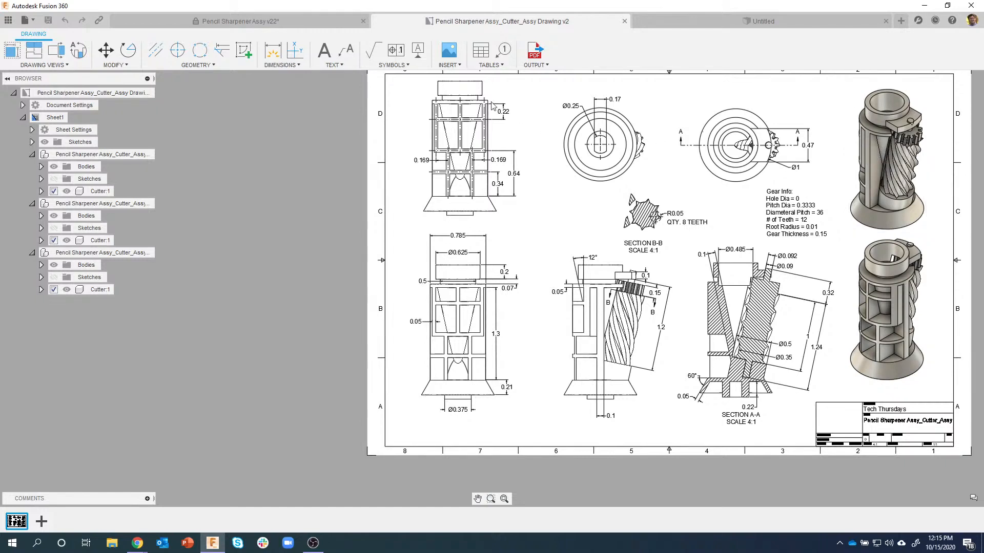
pyautogui.click(293, 22)
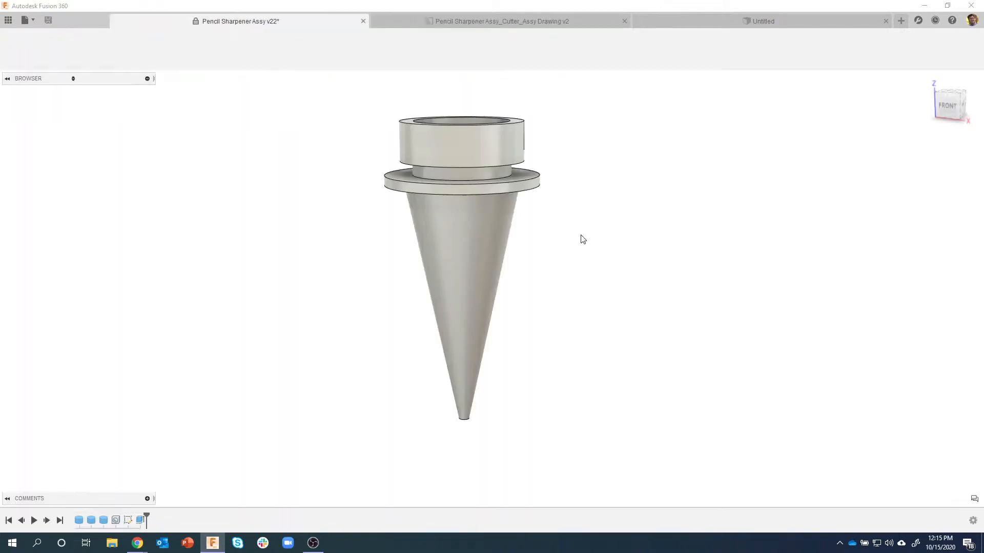
pyautogui.keyDown('shift'); pyautogui.moveTo(588, 238); pyautogui.dragTo(587, 211, button='middle'); pyautogui.keyUp('shift')
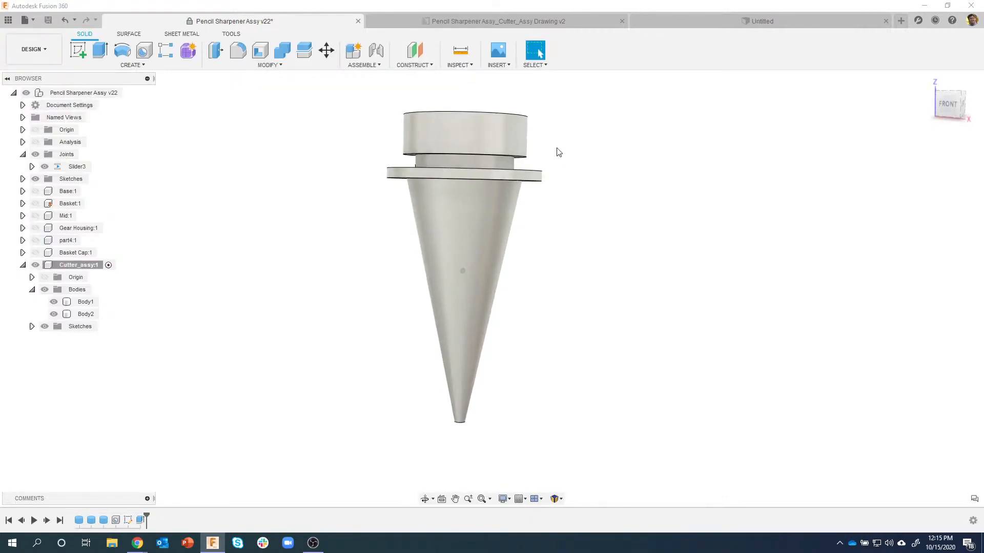
pyautogui.click(488, 23)
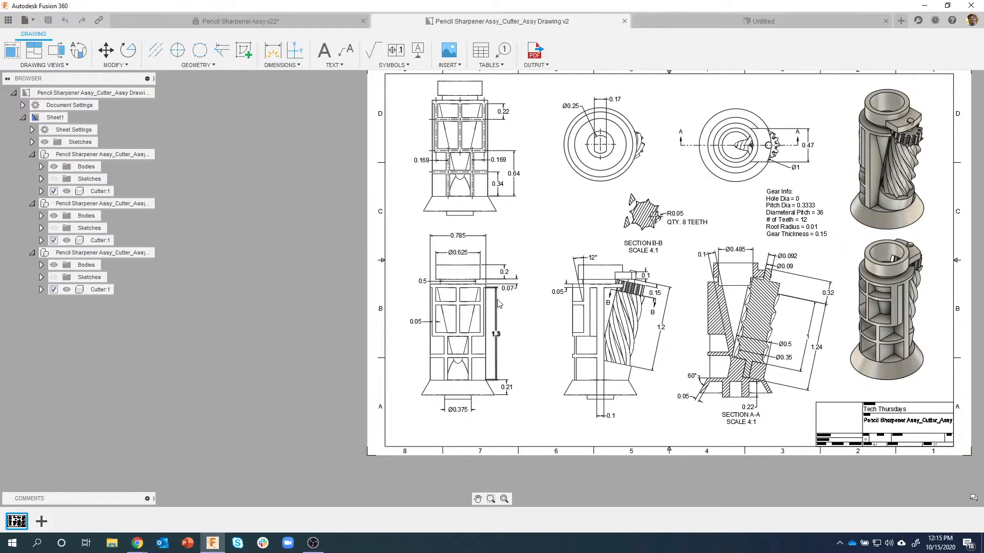
pyautogui.scroll(4, 487, 295)
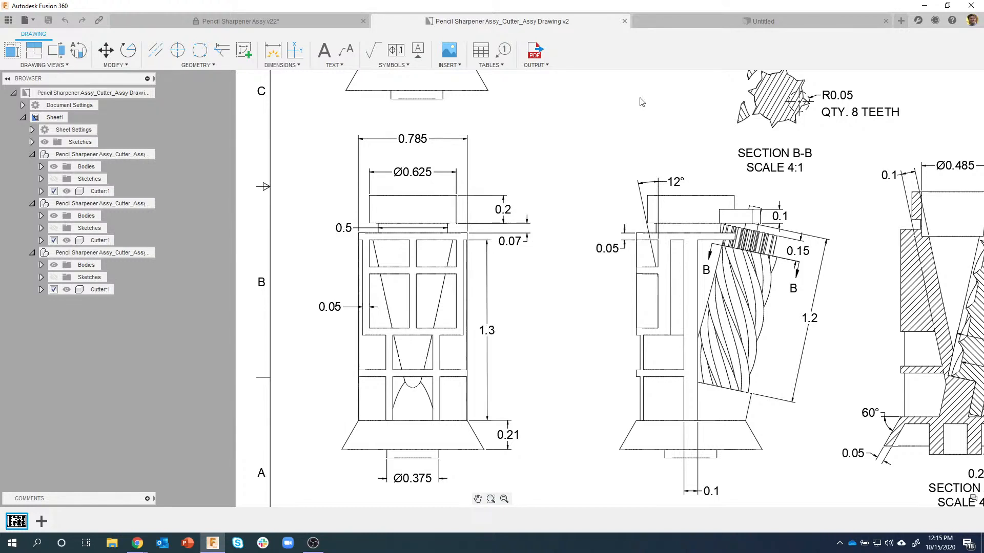
# Return to the sharpener model and create an offset plane 1.3 in below the underside of the collar's flange.
pyautogui.click(300, 20)
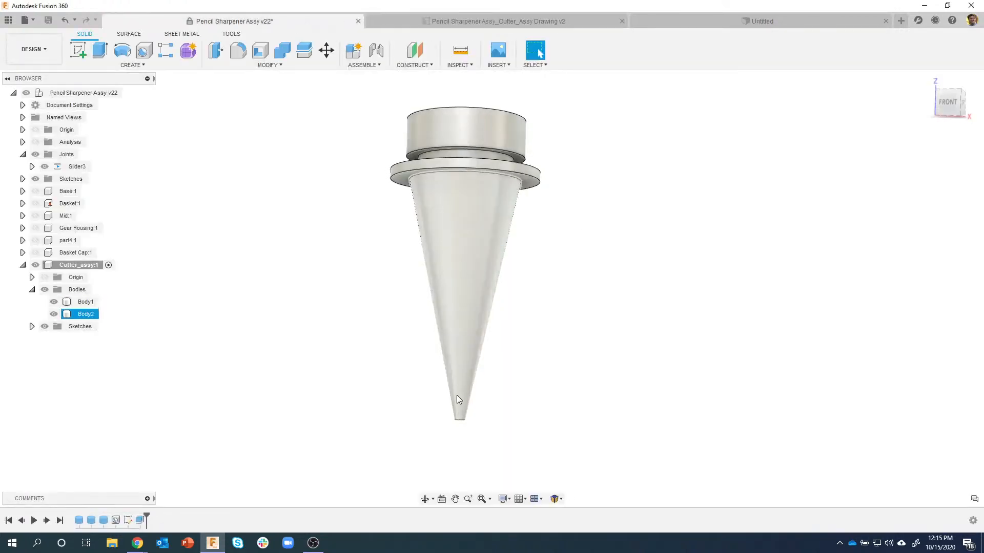
pyautogui.click(460, 438)
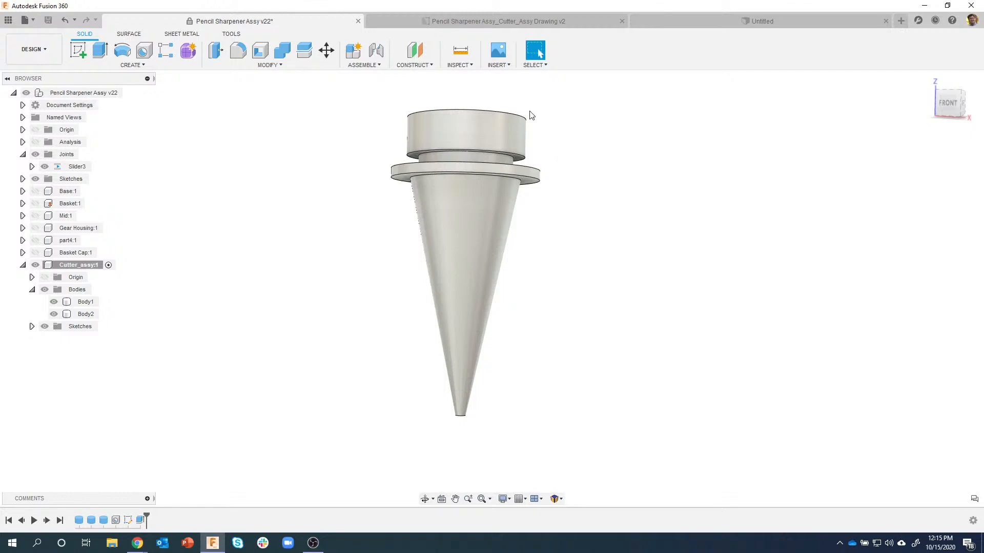
pyautogui.click(422, 65)
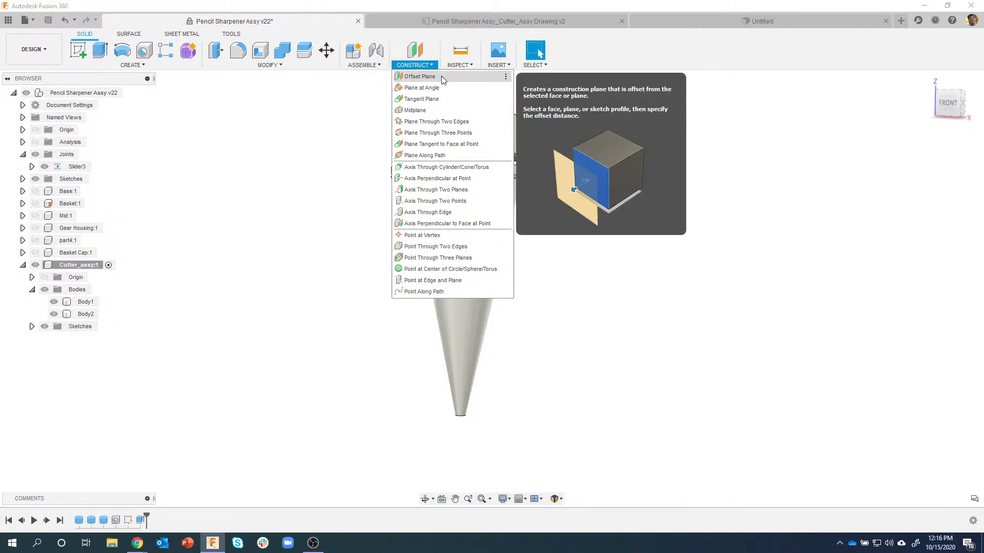
pyautogui.click(443, 81)
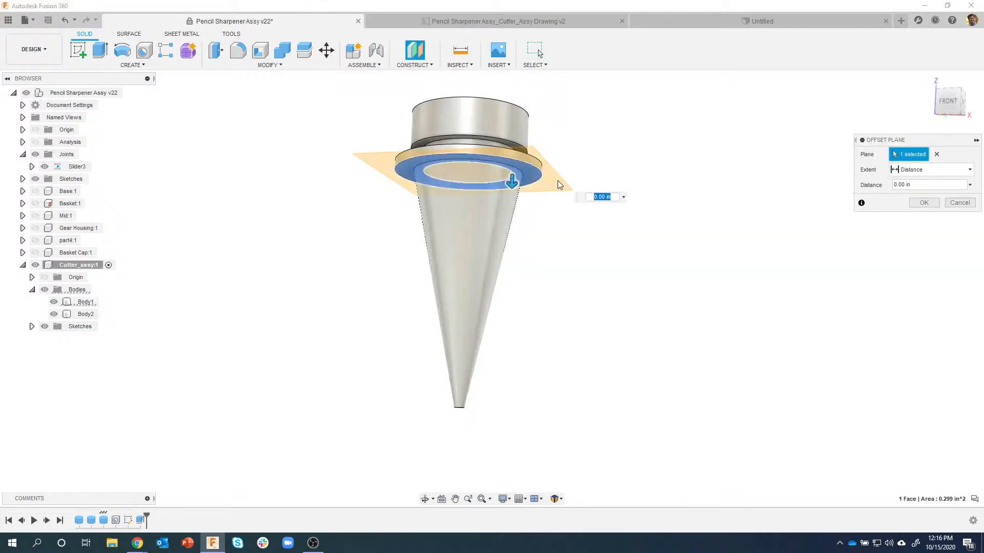
pyautogui.keyDown('shift'); pyautogui.moveTo(555, 195); pyautogui.dragTo(573, 190, button='middle'); pyautogui.keyUp('shift')
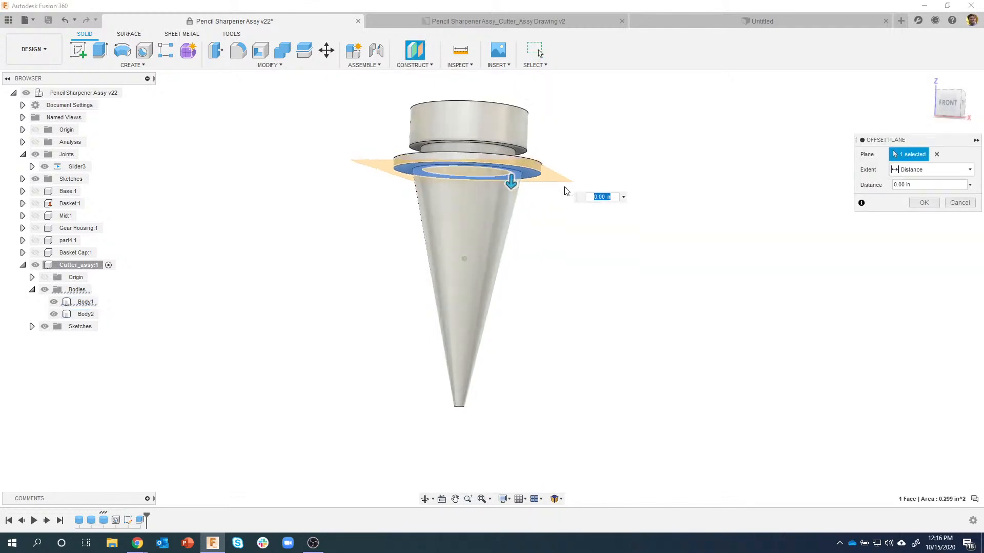
pyautogui.moveTo(512, 180); pyautogui.dragTo(509, 227)
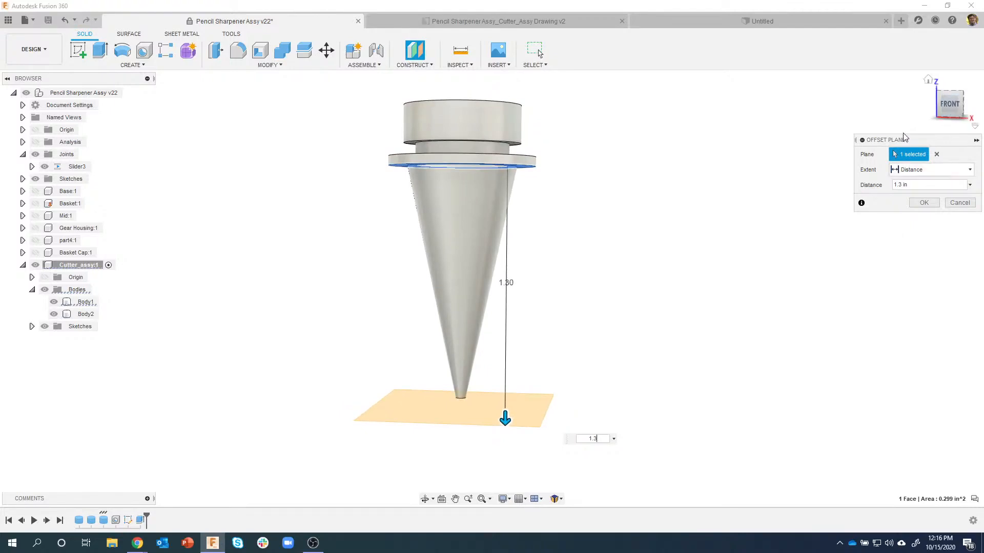
pyautogui.click(923, 205)
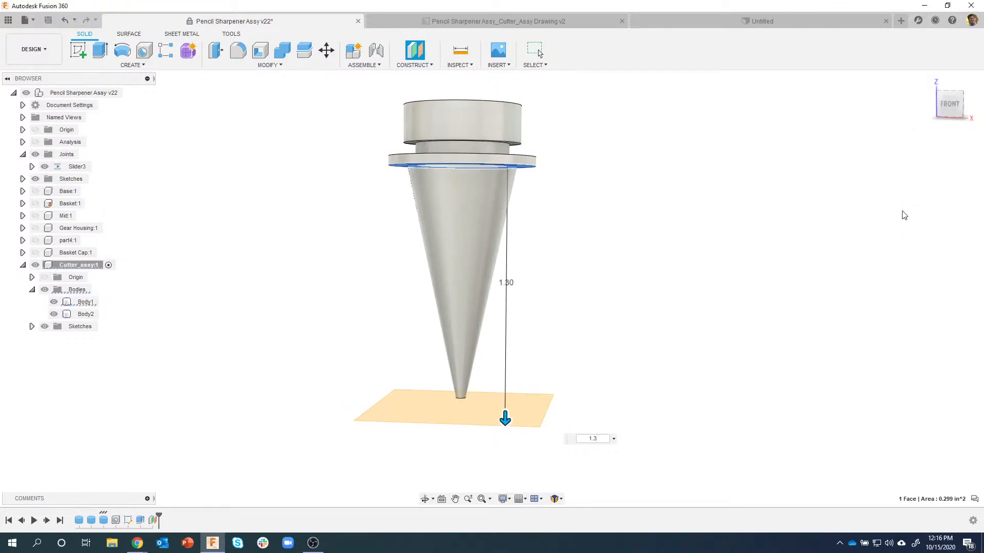
# Start a sketch on the offset plane below the cone tip and view it squarely from below.
pyautogui.click(951, 104)
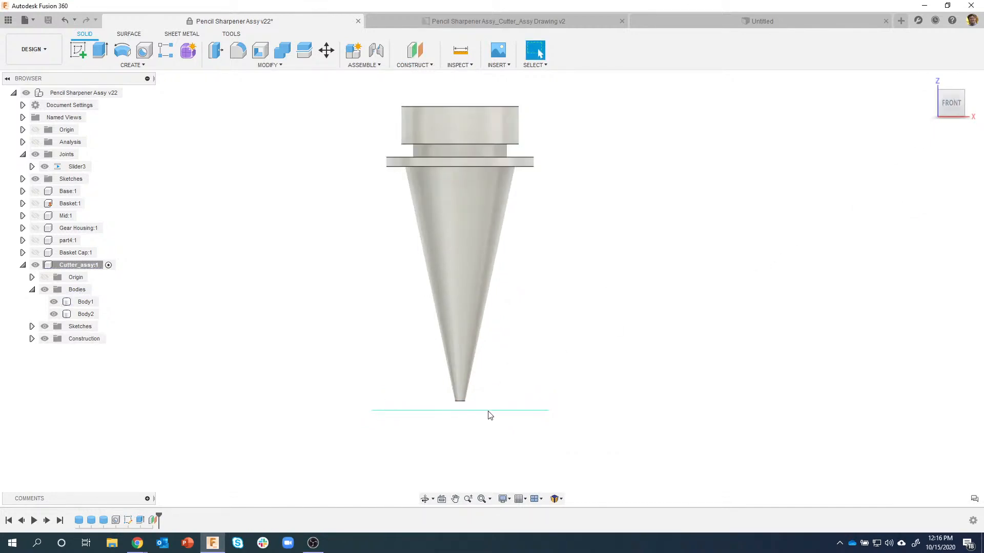
pyautogui.keyDown('shift'); pyautogui.moveTo(619, 378); pyautogui.dragTo(510, 405, button='middle'); pyautogui.keyUp('shift')
pyautogui.rightClick(508, 401)
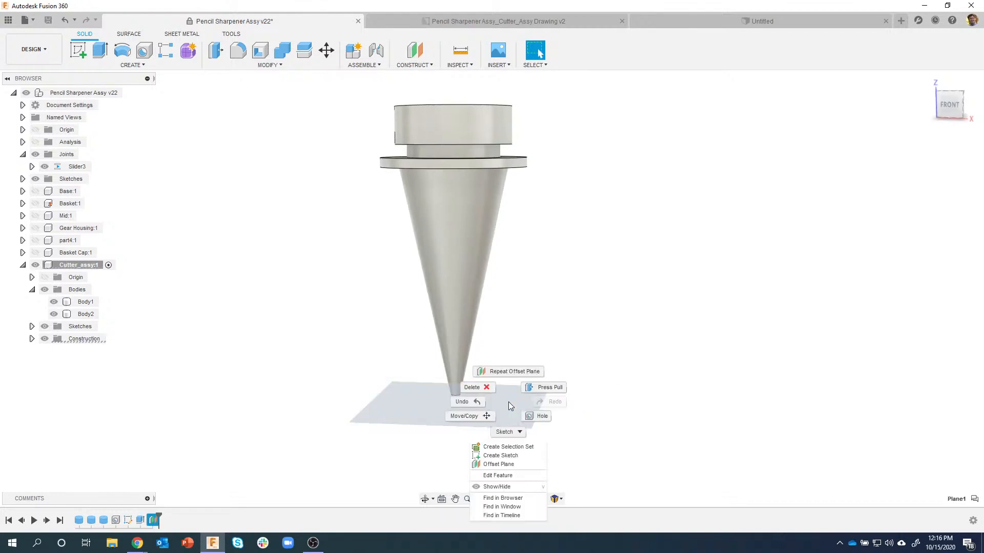
pyautogui.click(498, 455)
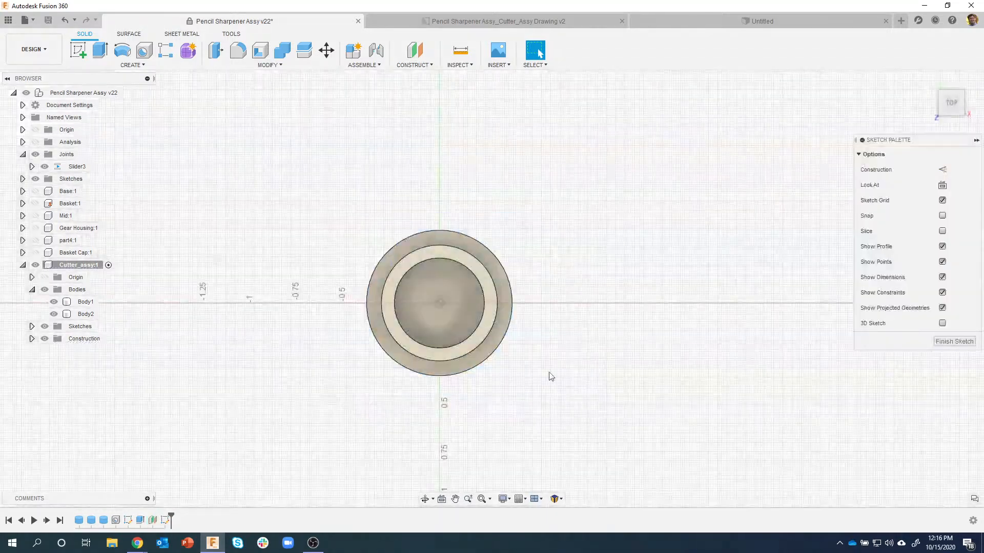
pyautogui.moveTo(605, 360)
pyautogui.keyDown('shift'); pyautogui.mouseDown(button='middle')
pyautogui.moveTo(545, 329)
pyautogui.moveTo(478, 215)
pyautogui.moveTo(458, 146)
pyautogui.mouseUp(button='middle'); pyautogui.keyUp('shift')
pyautogui.moveTo(529, 210)
pyautogui.keyDown('shift'); pyautogui.mouseDown(button='middle')
pyautogui.moveTo(520, 222)
pyautogui.moveTo(466, 213)
pyautogui.moveTo(467, 190)
pyautogui.mouseUp(button='middle'); pyautogui.keyUp('shift')
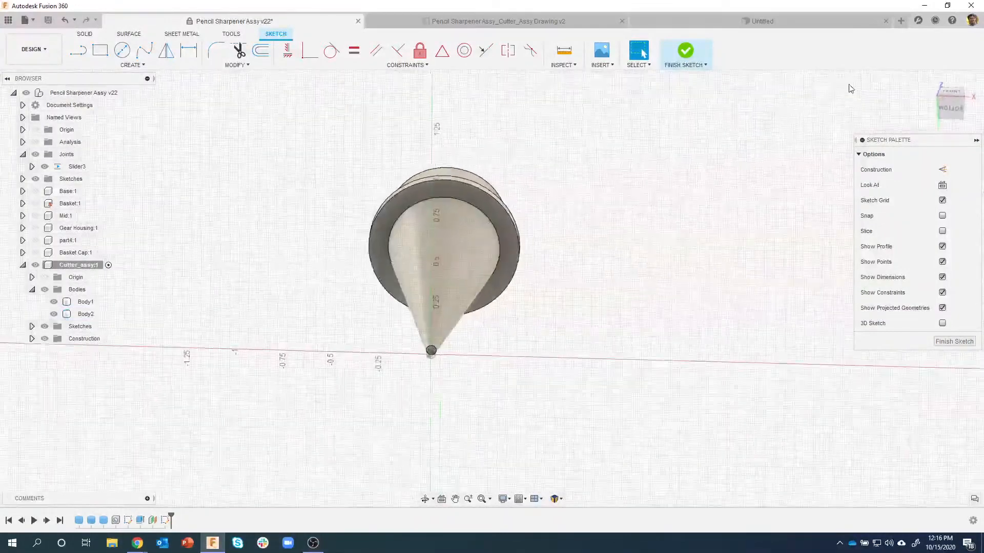
pyautogui.click(952, 109)
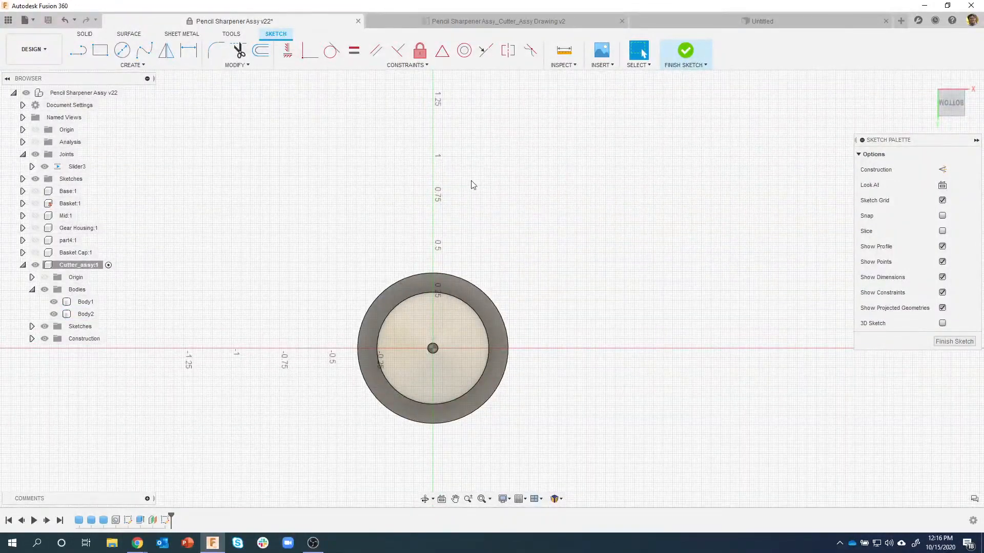
# Sketch a center rectangle on the cone's axis, 0.1 in wide and about 0.88 in long, extending past the flange.
pyautogui.click(100, 50)
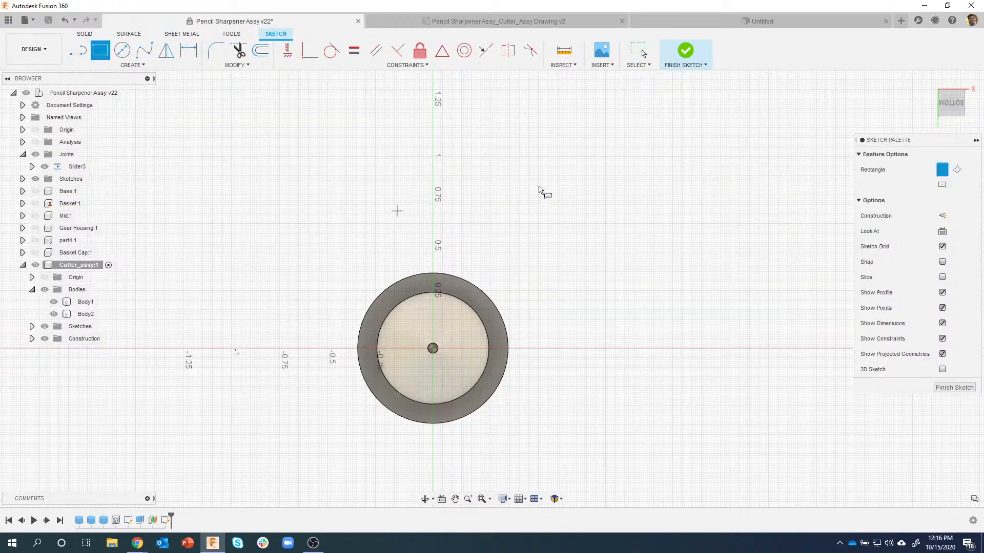
pyautogui.click(941, 186)
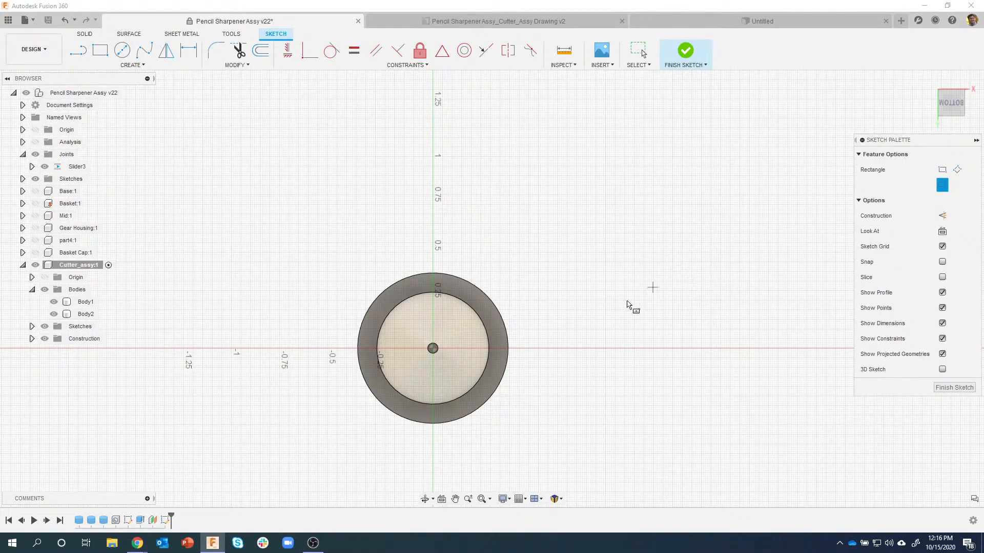
pyautogui.click(433, 349)
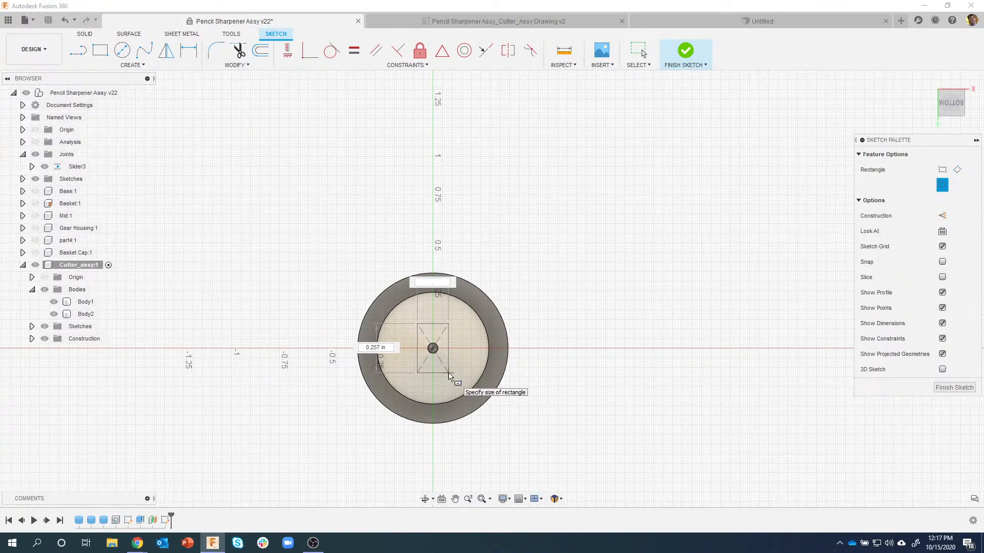
pyautogui.press('Tab')
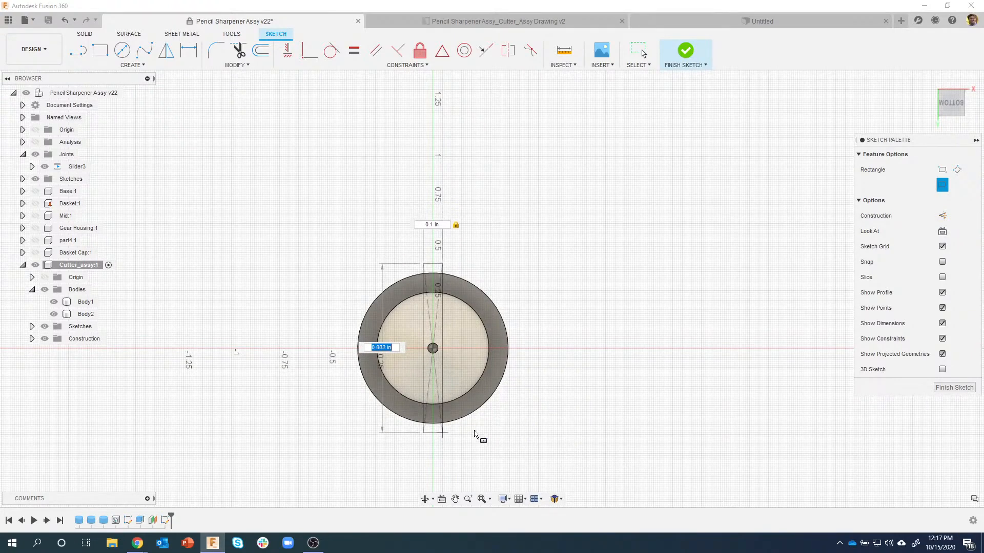
pyautogui.click(475, 434)
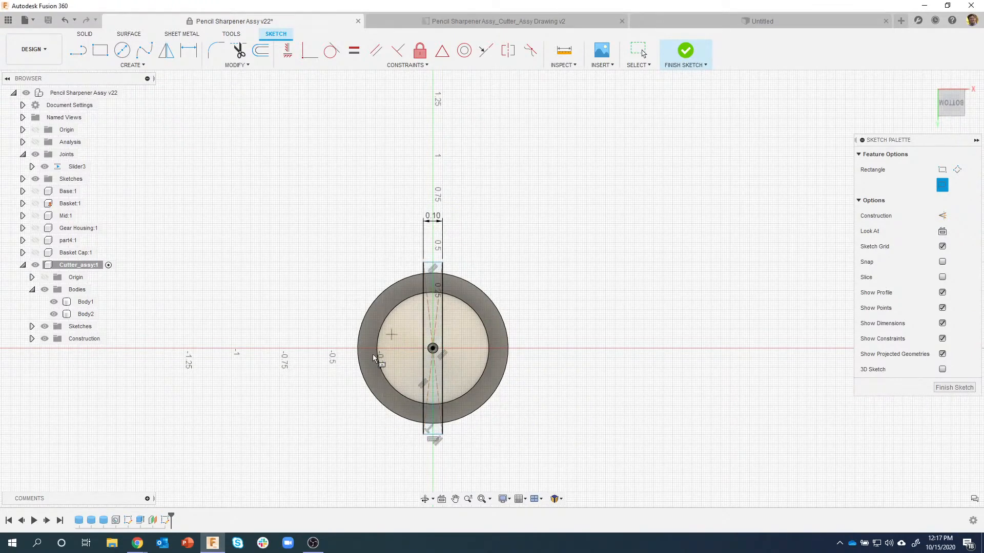
# Make the rectangle's short end edge tangent to the flange's outer circle and finish the sketch.
pyautogui.scroll(8, 378, 384)
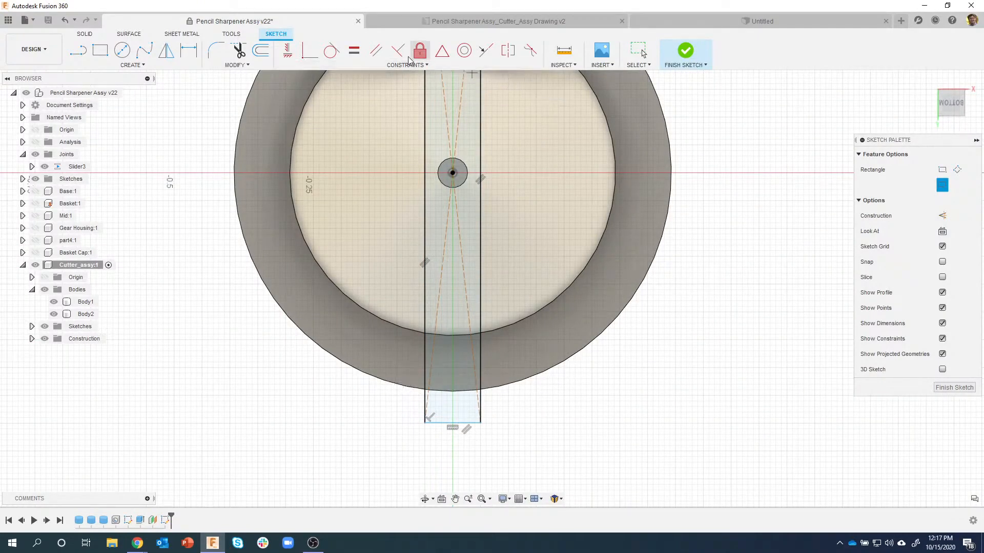
pyautogui.click(328, 52)
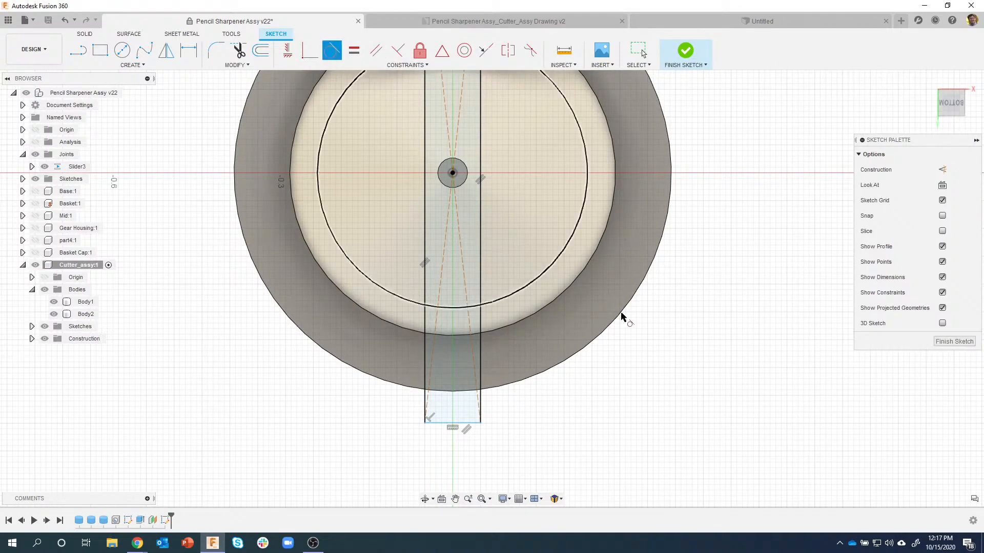
pyautogui.click(466, 424)
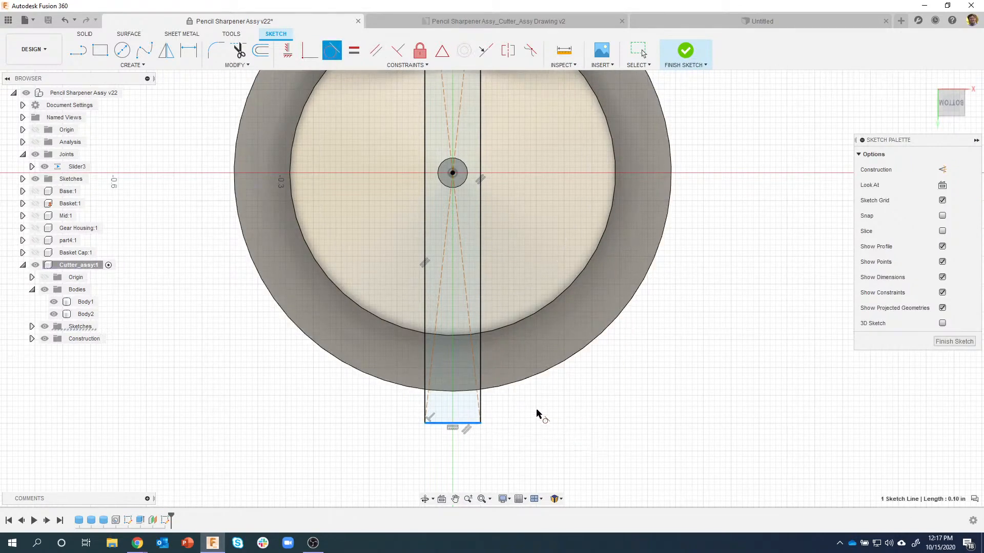
pyautogui.click(506, 384)
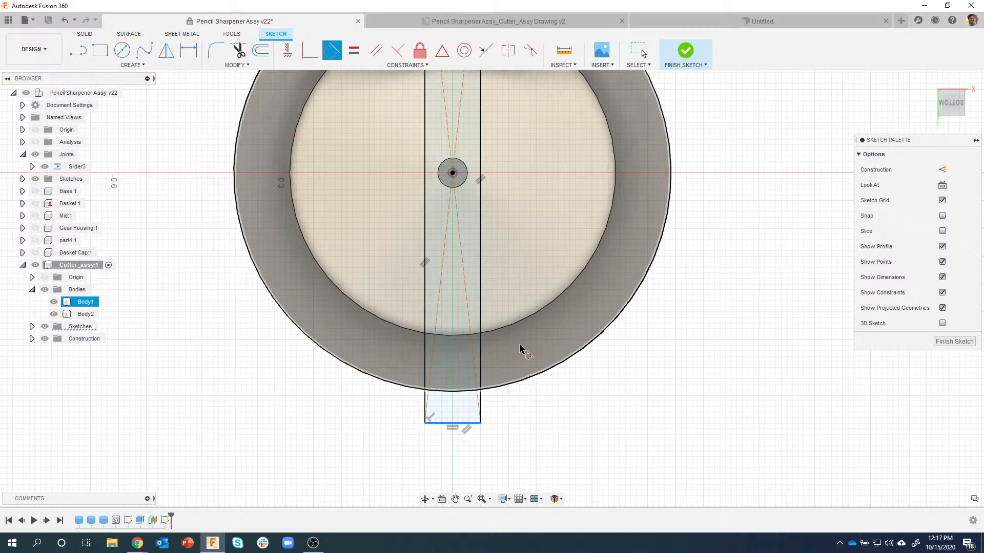
pyautogui.moveTo(541, 361); pyautogui.dragTo(559, 369, button='middle')
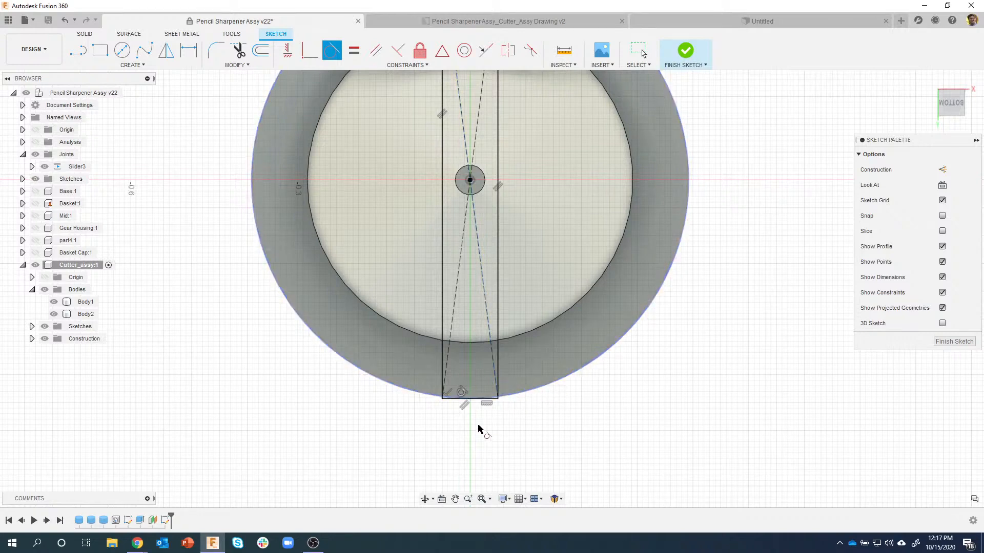
pyautogui.scroll(6, 481, 428)
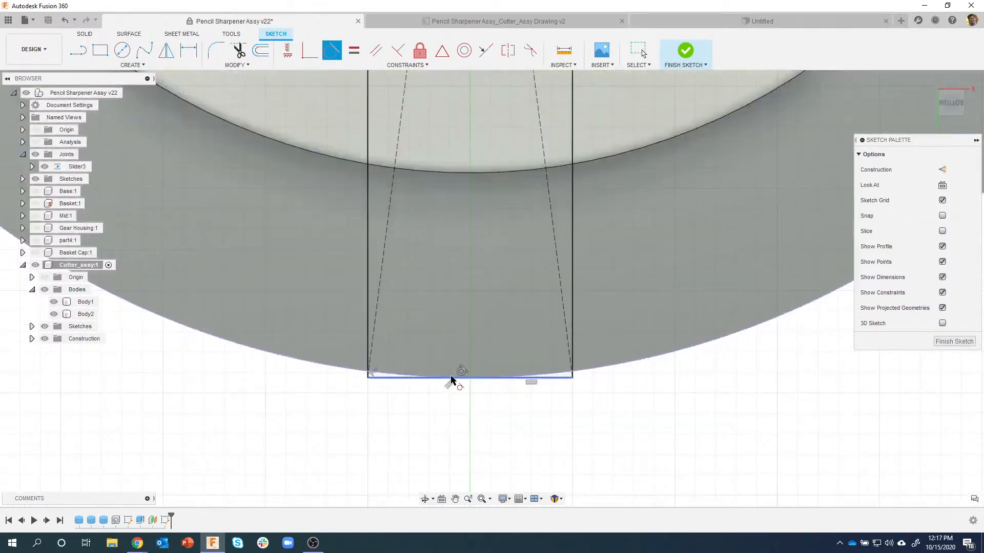
pyautogui.scroll(-8, 572, 398)
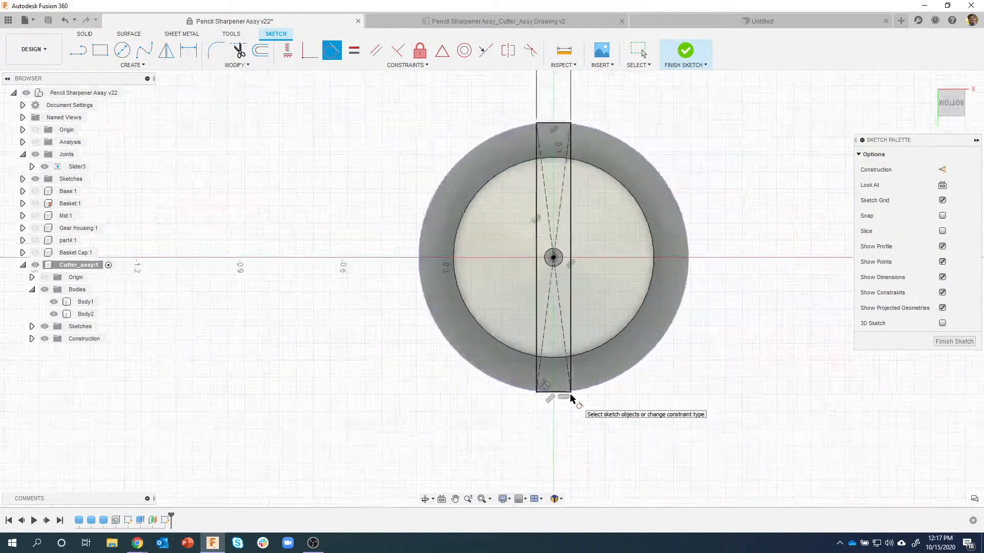
pyautogui.click(685, 57)
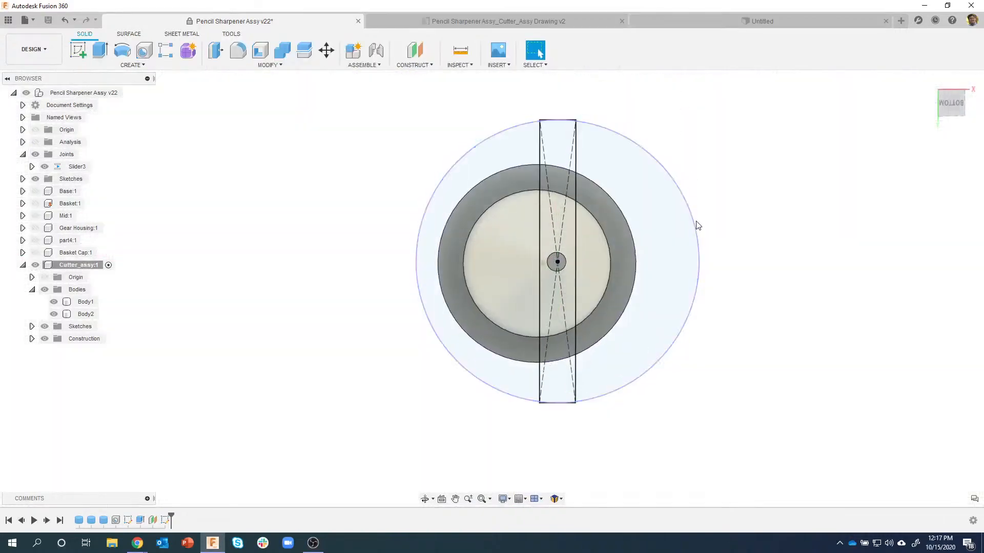
# Check the rectangle's end against the circle, and extrude the full-length strip profile about 0.576 in up toward the cone.
pyautogui.moveTo(698, 236)
pyautogui.keyDown('shift'); pyautogui.mouseDown(button='middle')
pyautogui.moveTo(641, 259)
pyautogui.moveTo(542, 390)
pyautogui.moveTo(542, 362)
pyautogui.moveTo(611, 390)
pyautogui.mouseUp(button='middle'); pyautogui.keyUp('shift')
pyautogui.scroll(10, 610, 393)
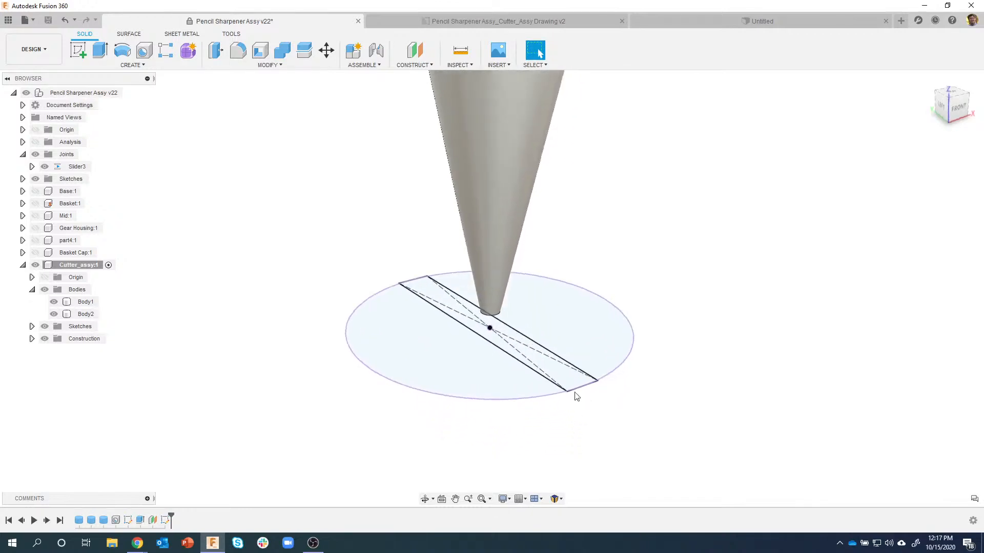
pyautogui.scroll(4, 572, 402)
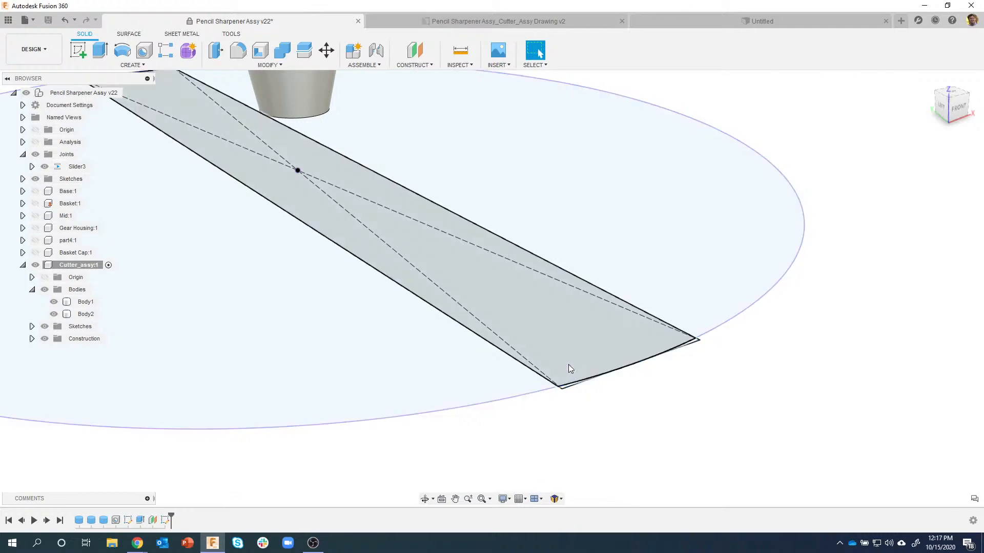
pyautogui.click(585, 337)
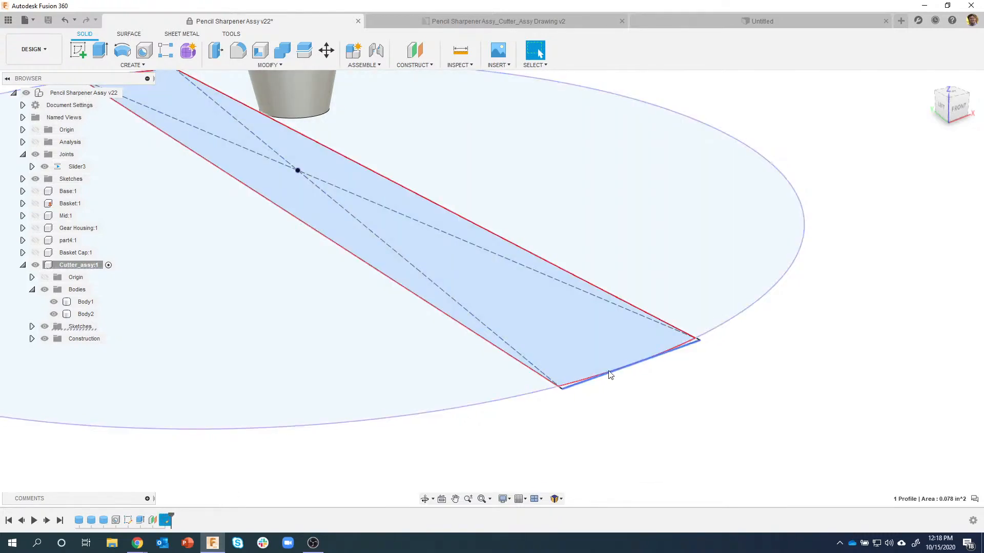
pyautogui.scroll(-10, 622, 384)
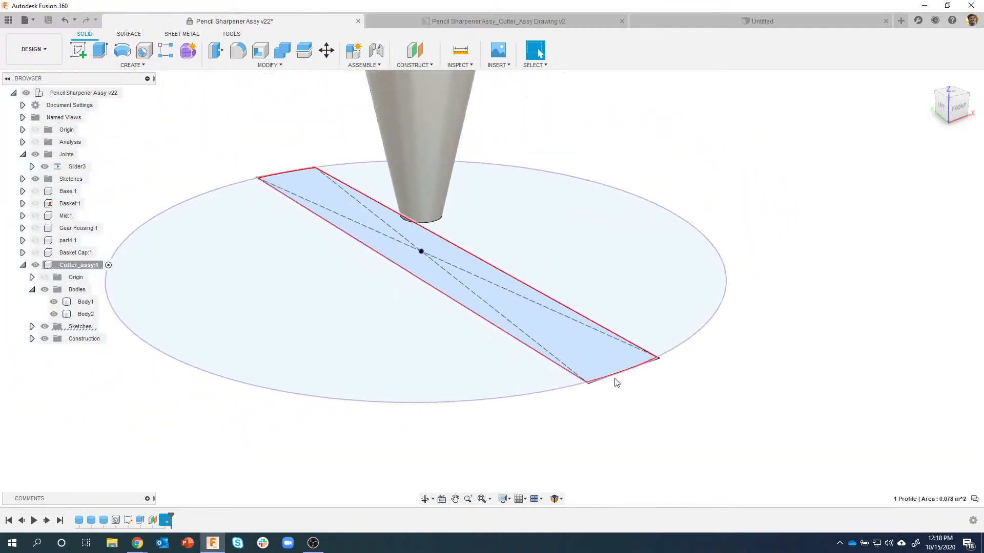
pyautogui.scroll(-5, 615, 380)
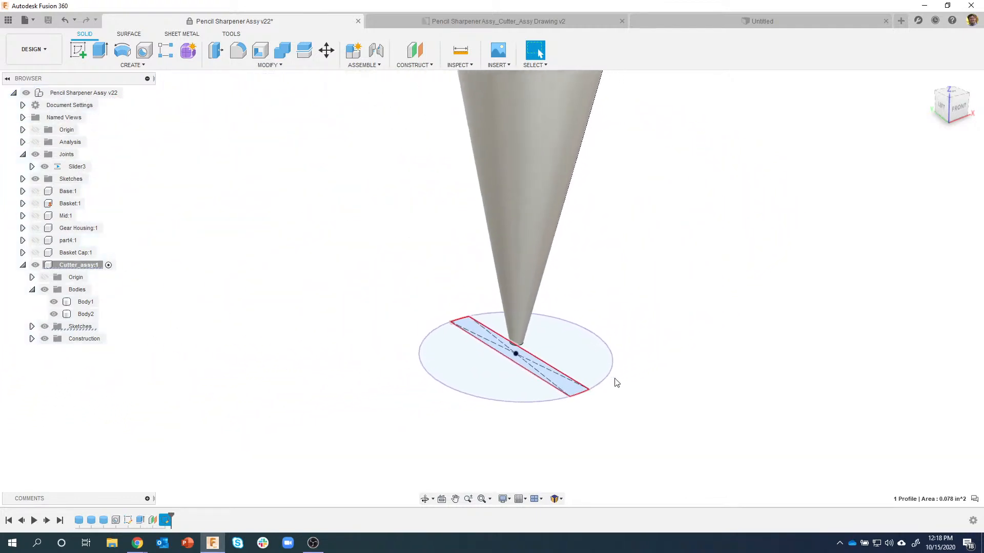
pyautogui.rightClick(536, 401)
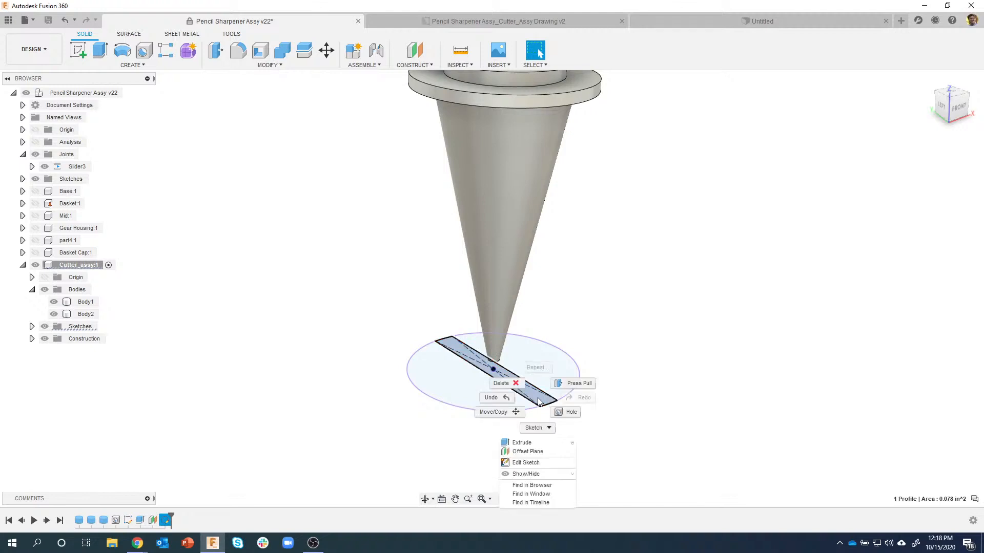
pyautogui.click(525, 442)
pyautogui.keyDown('shift'); pyautogui.moveTo(618, 353); pyautogui.dragTo(636, 323, button='middle'); pyautogui.keyUp('shift')
pyautogui.moveTo(483, 406); pyautogui.dragTo(530, 278)
pyautogui.keyDown('shift'); pyautogui.moveTo(530, 278); pyautogui.dragTo(646, 336, button='middle'); pyautogui.keyUp('shift')
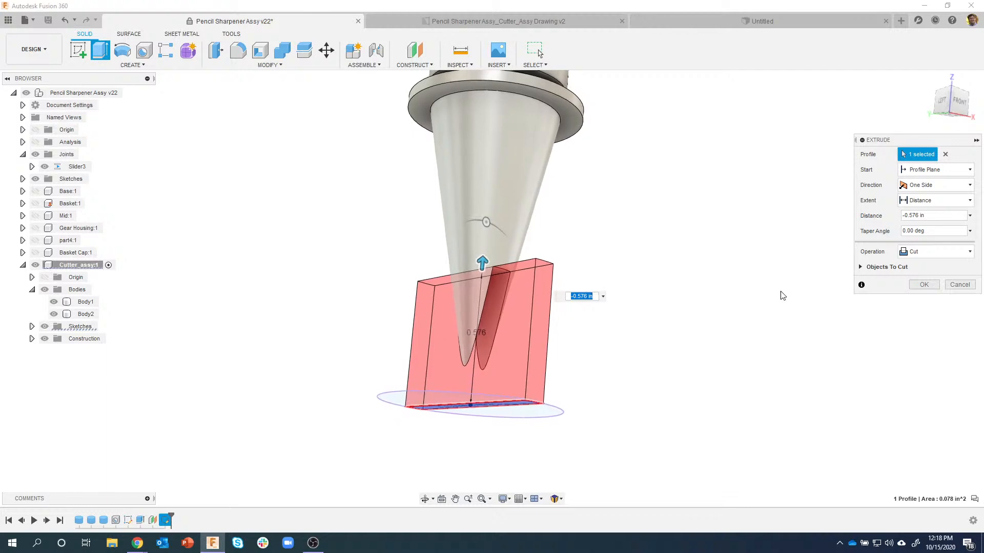
# Set the strip's extrusion to Join and extend it up to the flange's underside face.
pyautogui.click(926, 251)
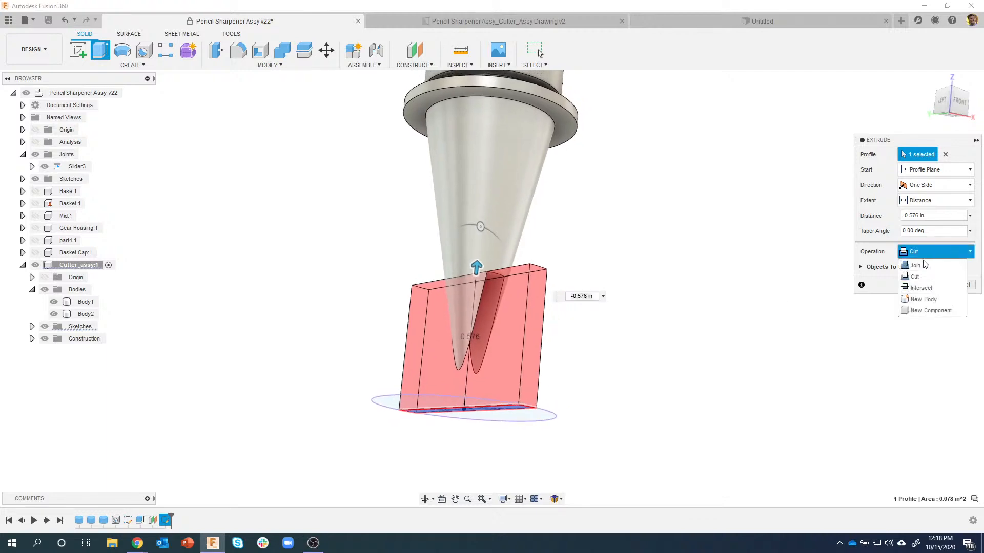
pyautogui.click(915, 264)
pyautogui.keyDown('shift'); pyautogui.moveTo(780, 384); pyautogui.dragTo(518, 174, button='middle'); pyautogui.keyUp('shift')
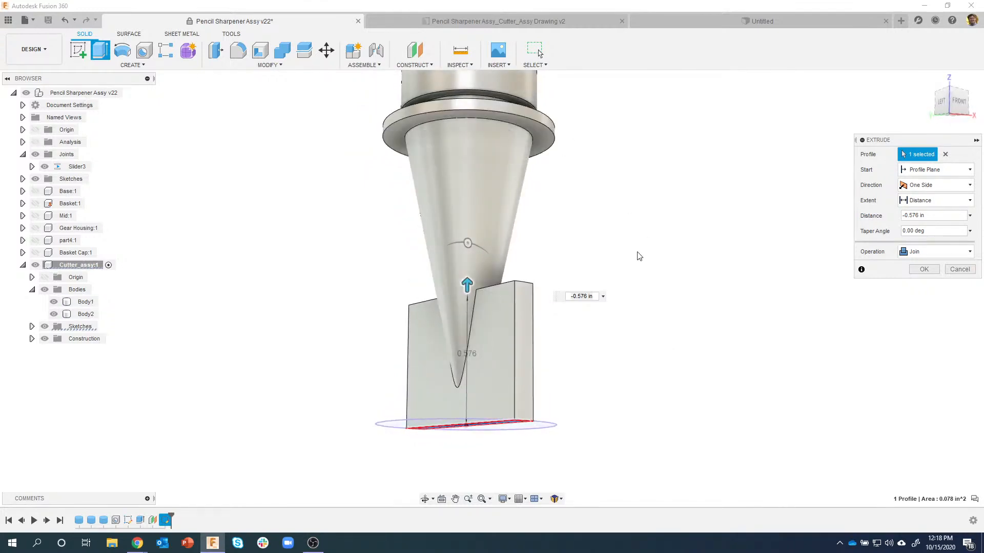
pyautogui.click(546, 142)
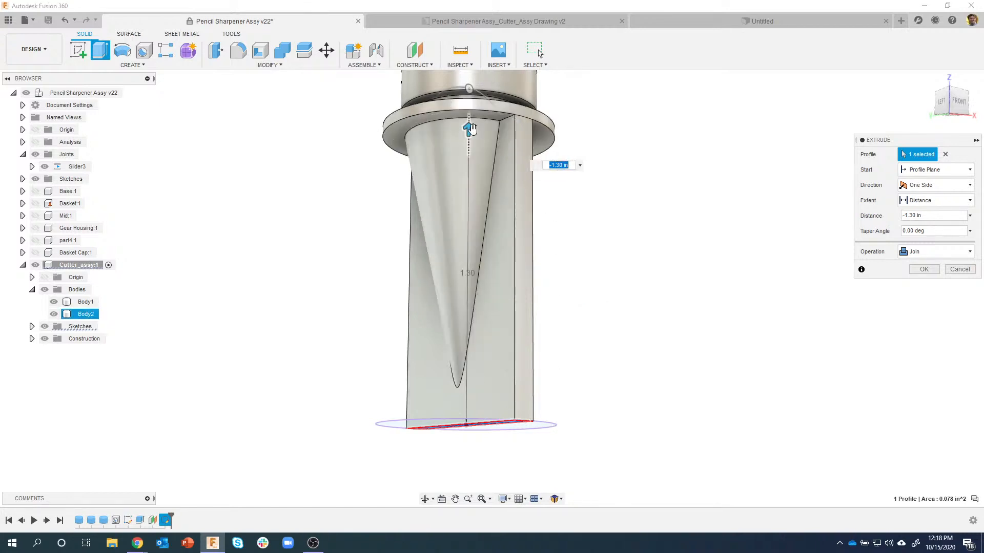
pyautogui.moveTo(468, 130); pyautogui.dragTo(468, 229)
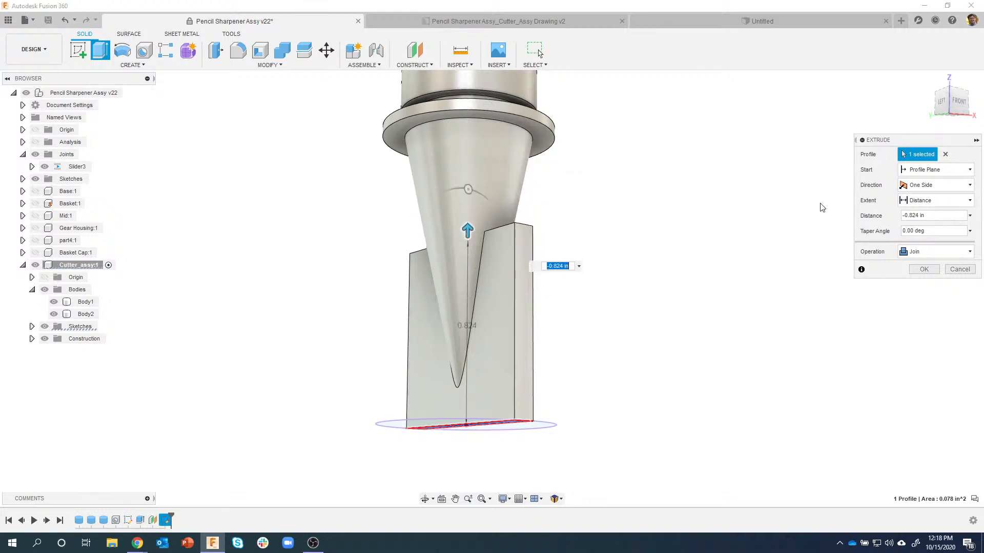
pyautogui.click(934, 188)
pyautogui.click(933, 199)
pyautogui.click(944, 200)
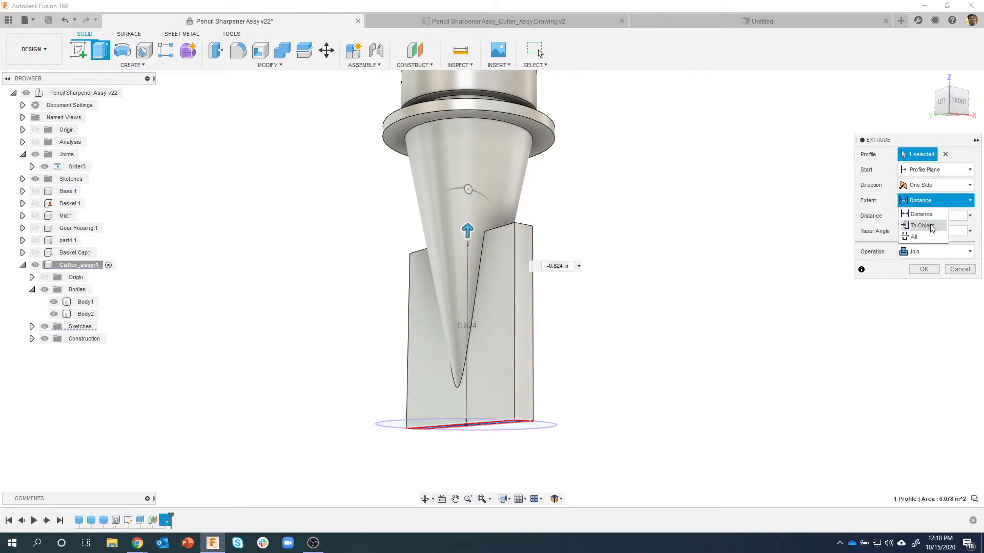
pyautogui.click(933, 226)
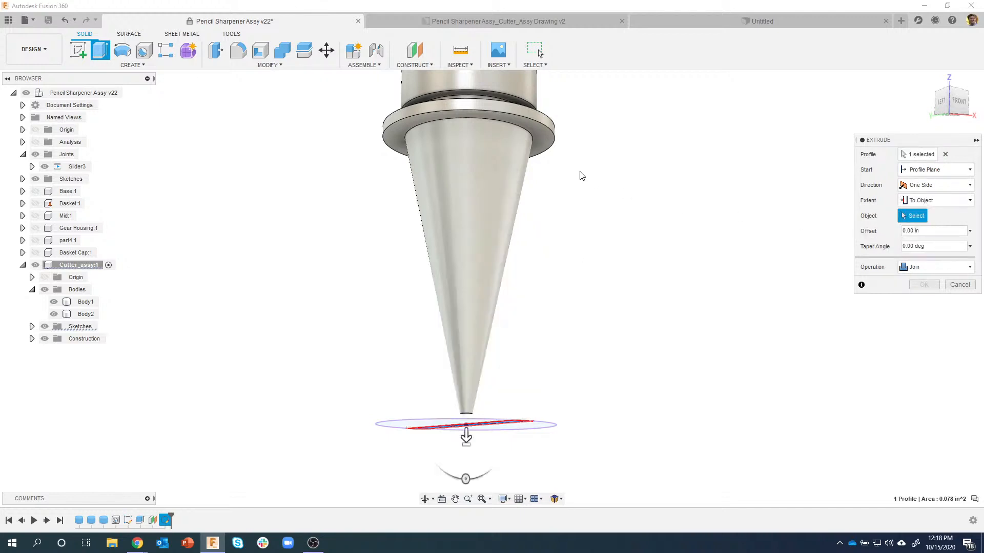
pyautogui.click(542, 137)
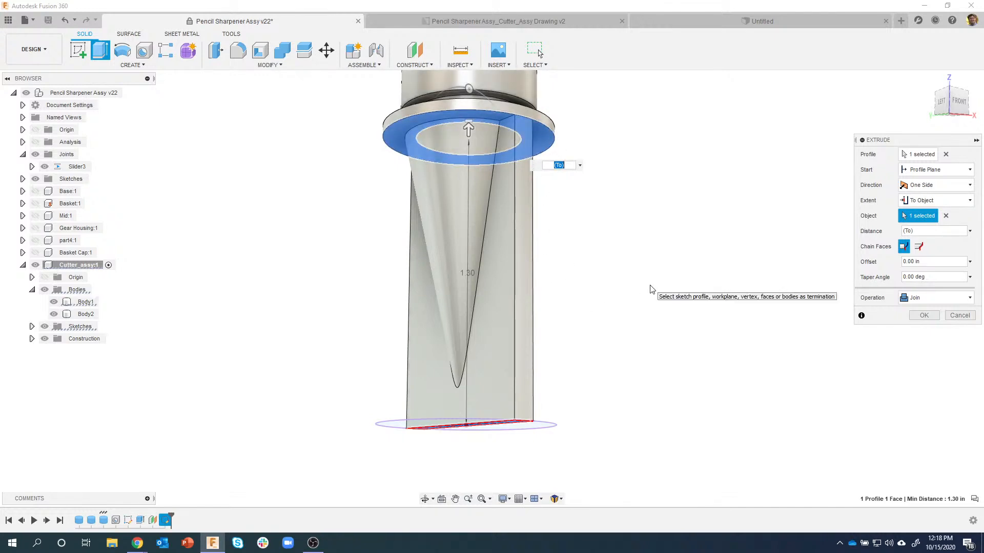
# Hide the collar body to inspect the strip where it meets the cone's wide end, and accept the extrusion.
pyautogui.moveTo(610, 266)
pyautogui.keyDown('shift'); pyautogui.mouseDown(button='middle')
pyautogui.moveTo(628, 261)
pyautogui.moveTo(613, 254)
pyautogui.mouseUp(button='middle'); pyautogui.keyUp('shift')
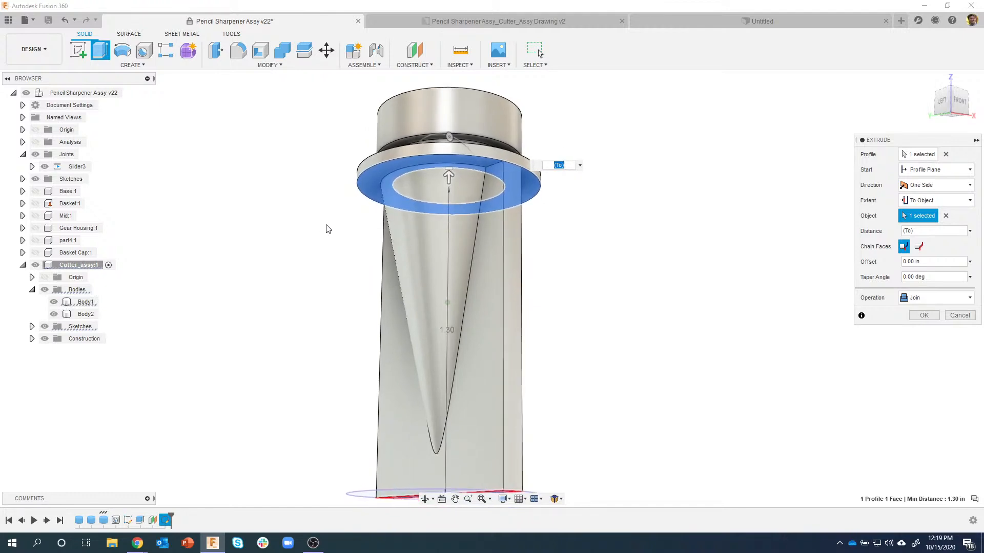
pyautogui.click(54, 301)
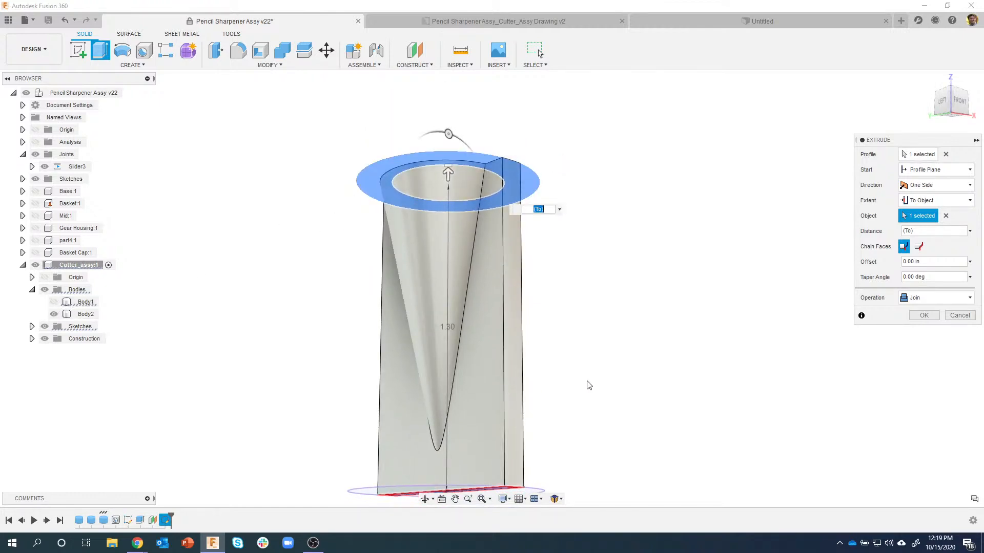
pyautogui.keyDown('shift'); pyautogui.moveTo(588, 386); pyautogui.dragTo(235, 312, button='middle'); pyautogui.keyUp('shift')
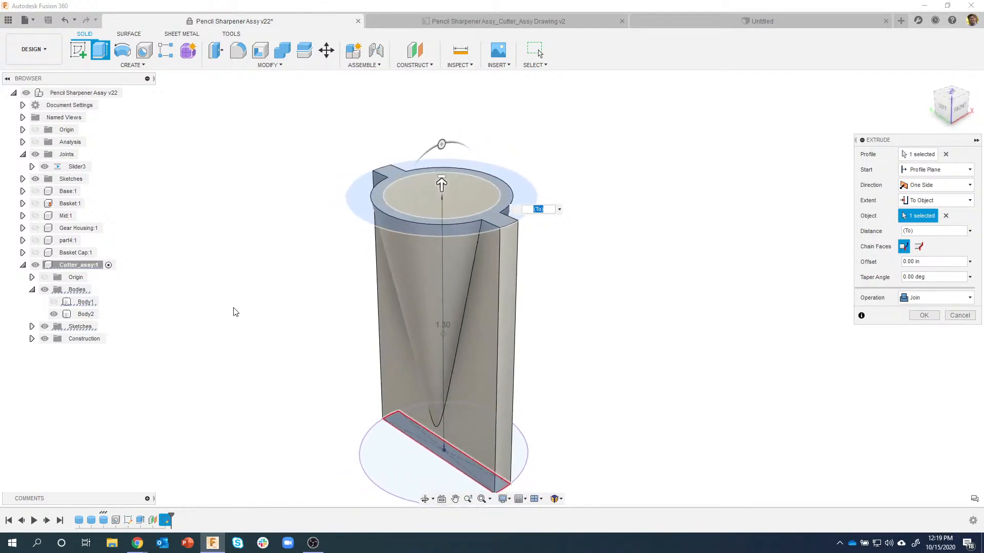
pyautogui.click(54, 302)
pyautogui.click(86, 301)
pyautogui.keyDown('shift'); pyautogui.moveTo(307, 266); pyautogui.dragTo(416, 160, button='middle'); pyautogui.keyUp('shift')
pyautogui.click(54, 301)
pyautogui.keyDown('shift'); pyautogui.moveTo(226, 300); pyautogui.dragTo(527, 311, button='middle'); pyautogui.keyUp('shift')
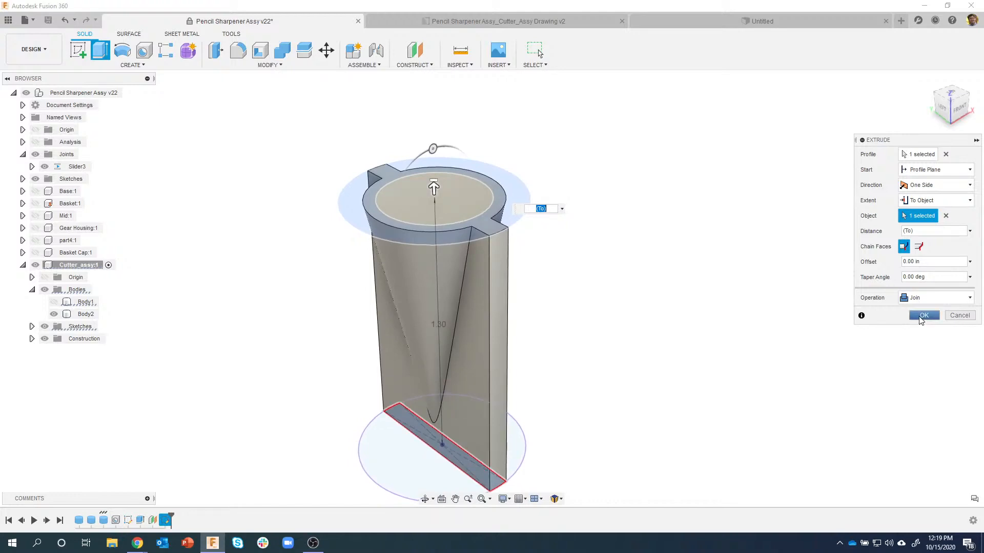
pyautogui.click(923, 315)
# Shell the joined cone and strip body through its top face with a 0.1 in inside thickness.
pyautogui.keyDown('shift'); pyautogui.moveTo(813, 318); pyautogui.dragTo(698, 270, button='middle'); pyautogui.keyUp('shift')
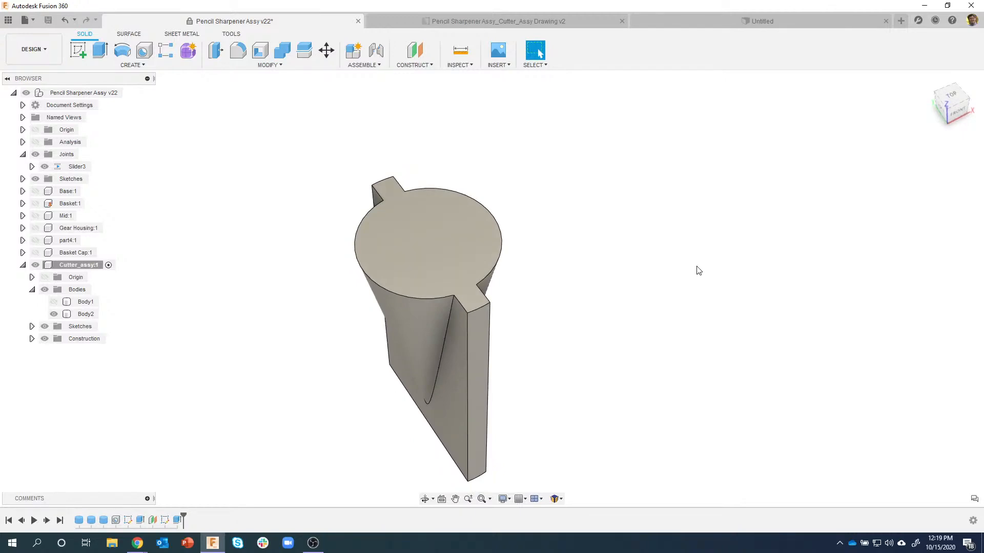
pyautogui.keyDown('shift'); pyautogui.moveTo(698, 270); pyautogui.dragTo(452, 195, button='middle'); pyautogui.keyUp('shift')
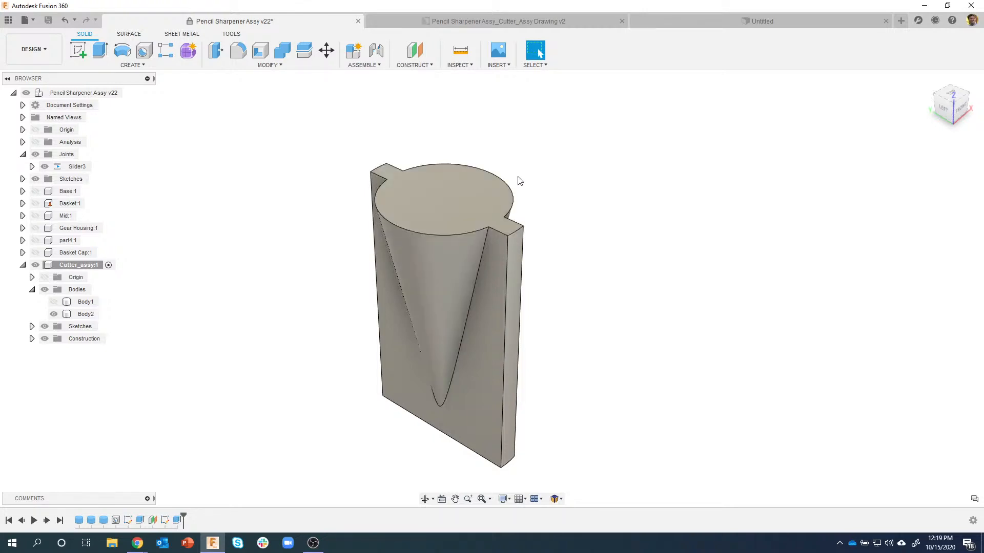
pyautogui.rightClick(459, 190)
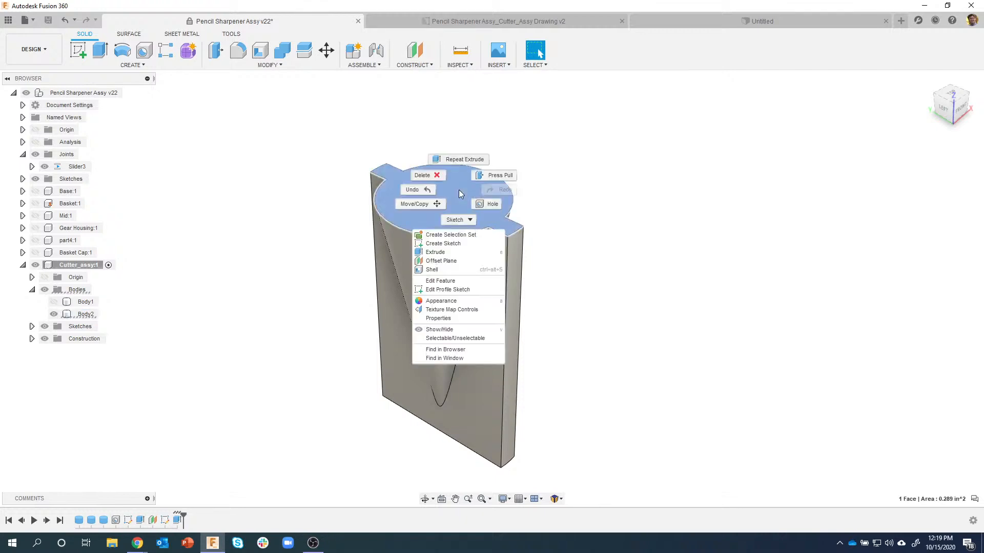
pyautogui.click(444, 271)
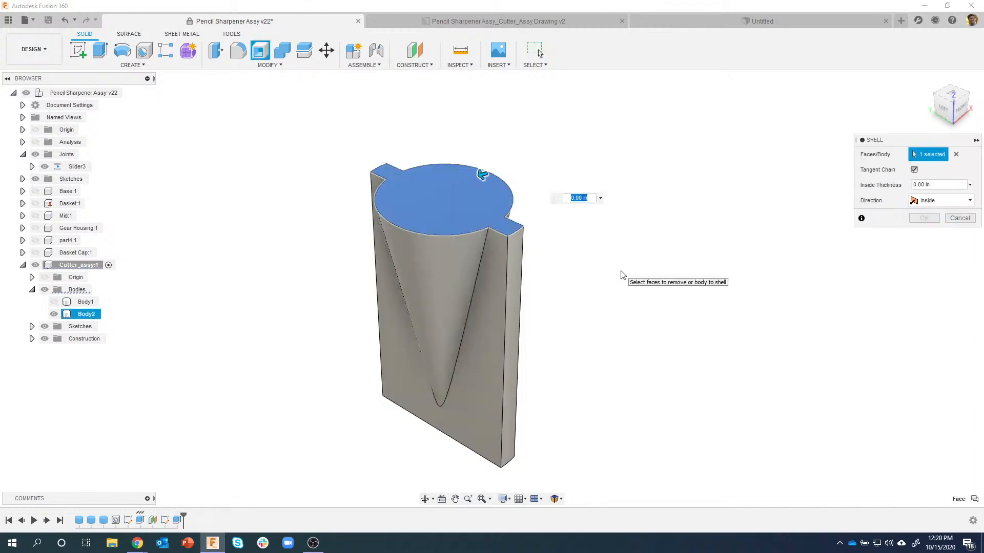
pyautogui.moveTo(479, 175); pyautogui.dragTo(481, 175)
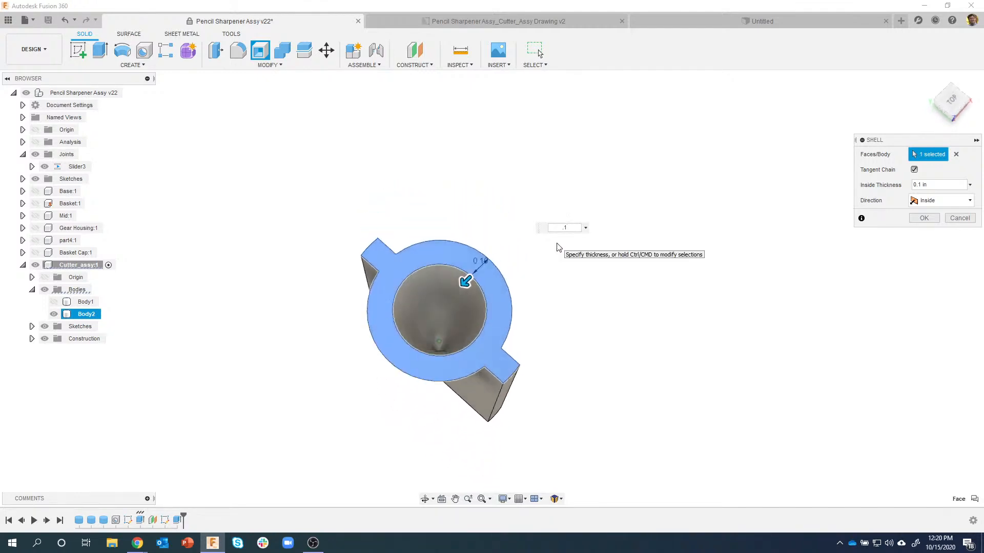
pyautogui.keyDown('shift'); pyautogui.moveTo(558, 248); pyautogui.dragTo(611, 264, button='middle'); pyautogui.keyUp('shift')
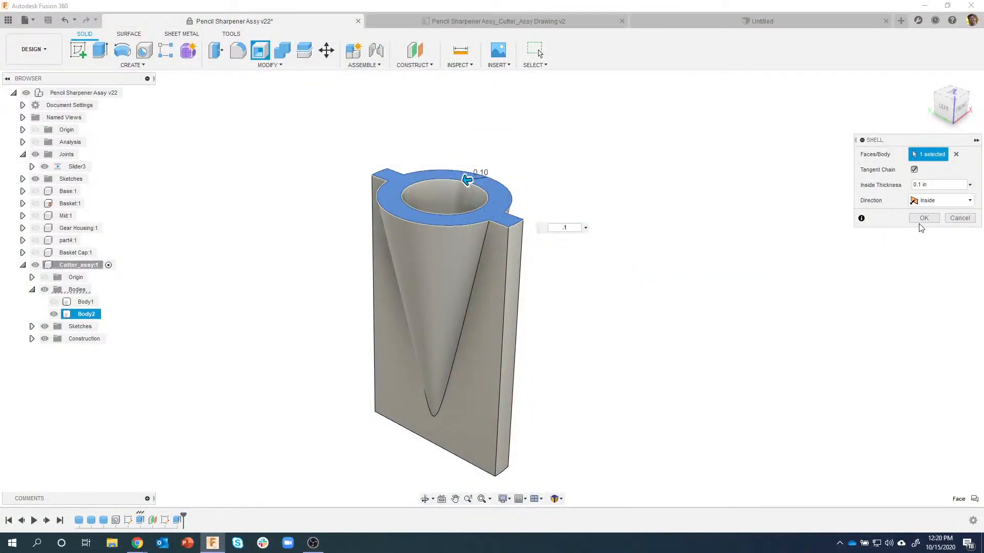
pyautogui.click(923, 218)
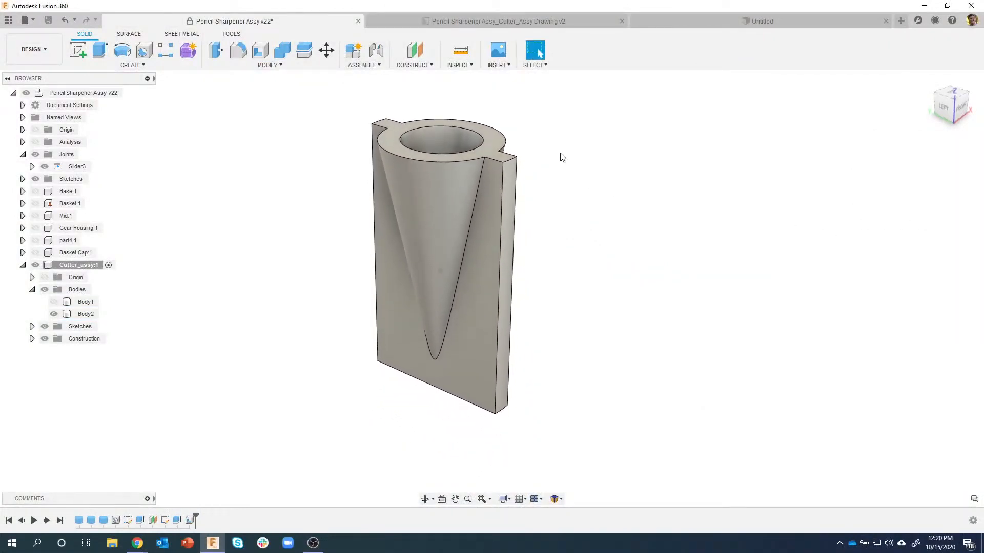
# Check the base in the cutter drawing, and place a 0.785 in diameter cylinder centered on the strip's bottom face in the model.
pyautogui.click(455, 20)
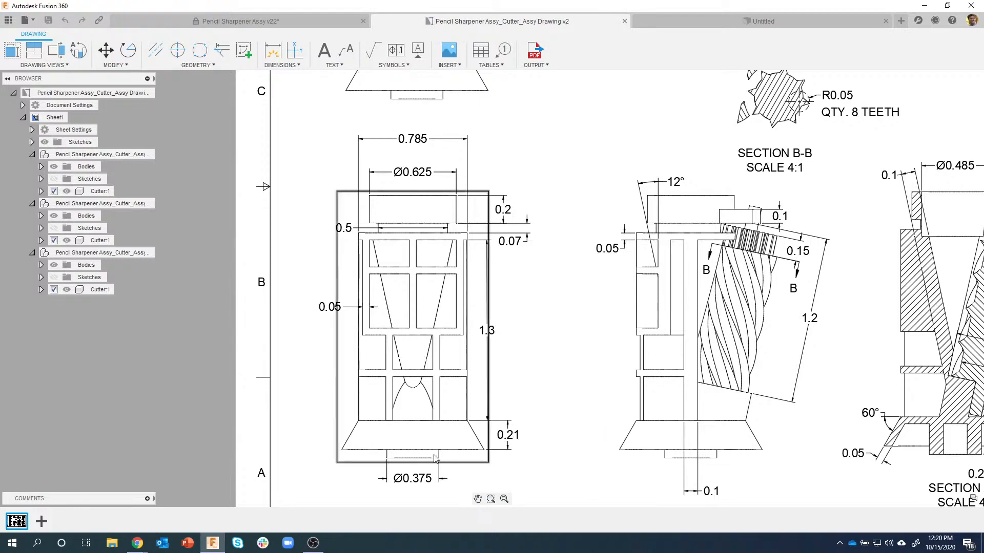
pyautogui.scroll(-3, 566, 399)
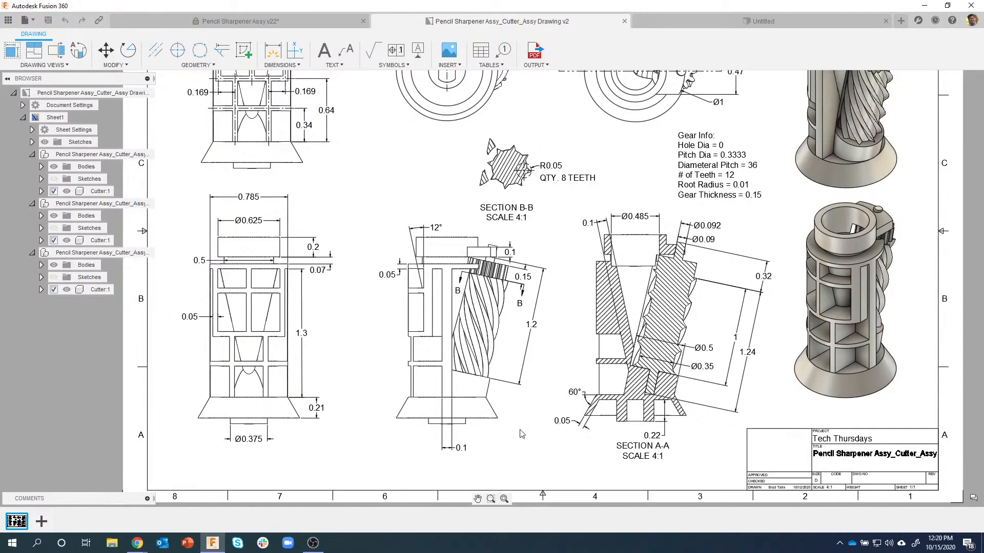
pyautogui.moveTo(457, 190); pyautogui.dragTo(451, 240, button='middle')
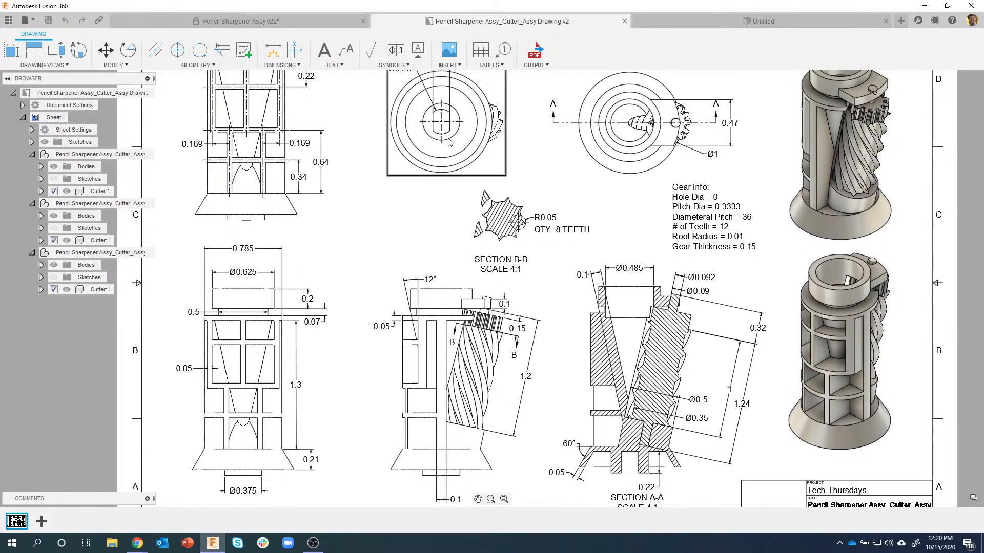
pyautogui.click(287, 23)
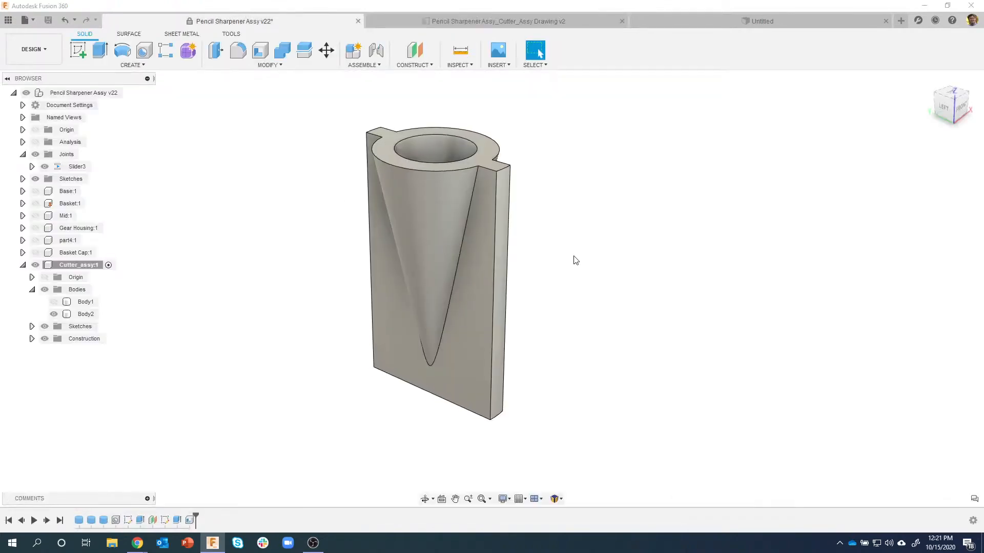
pyautogui.click(131, 65)
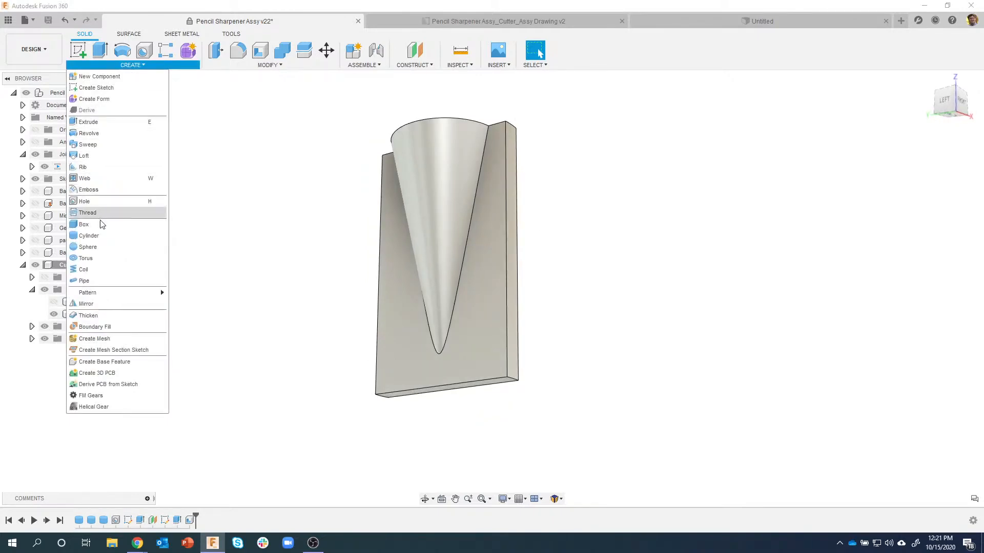
pyautogui.click(88, 235)
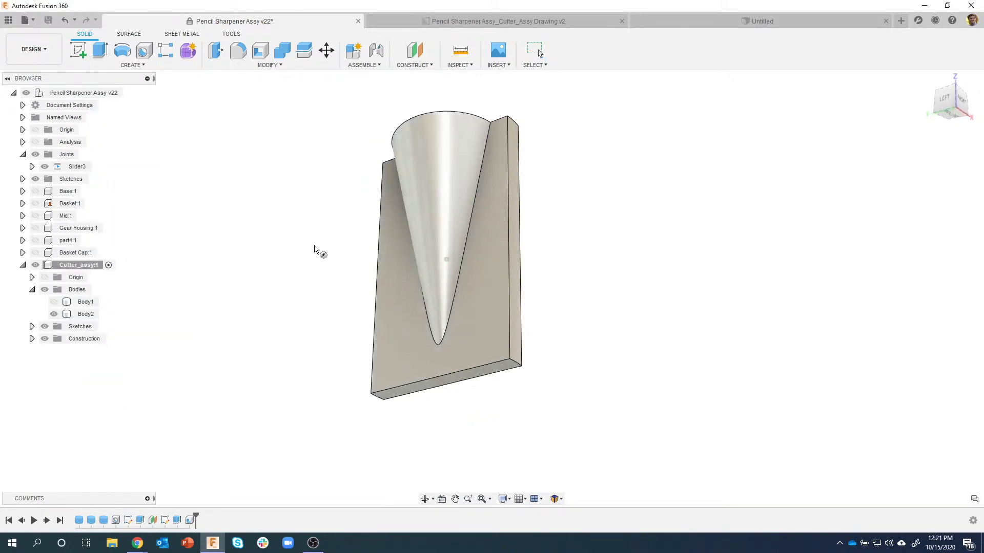
pyautogui.click(381, 331)
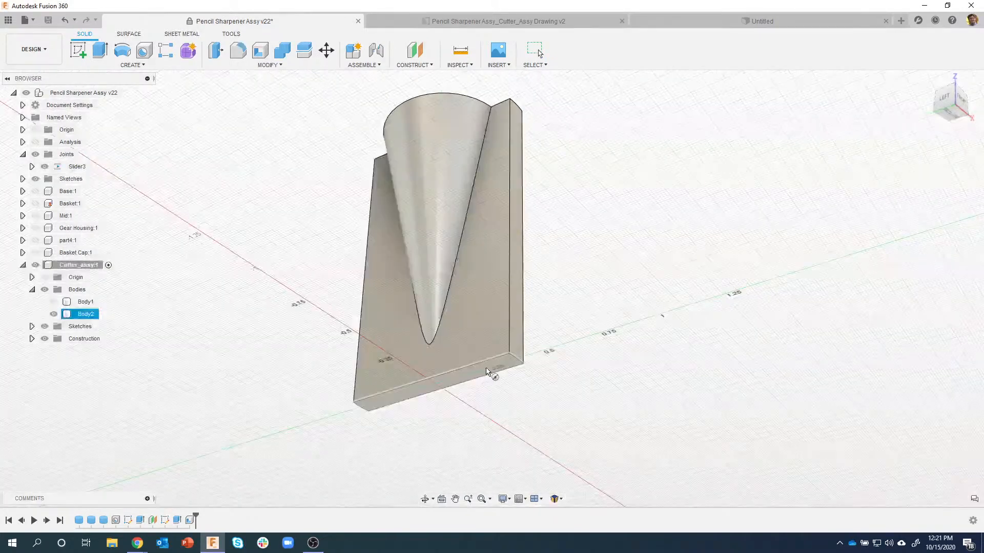
pyautogui.click(488, 370)
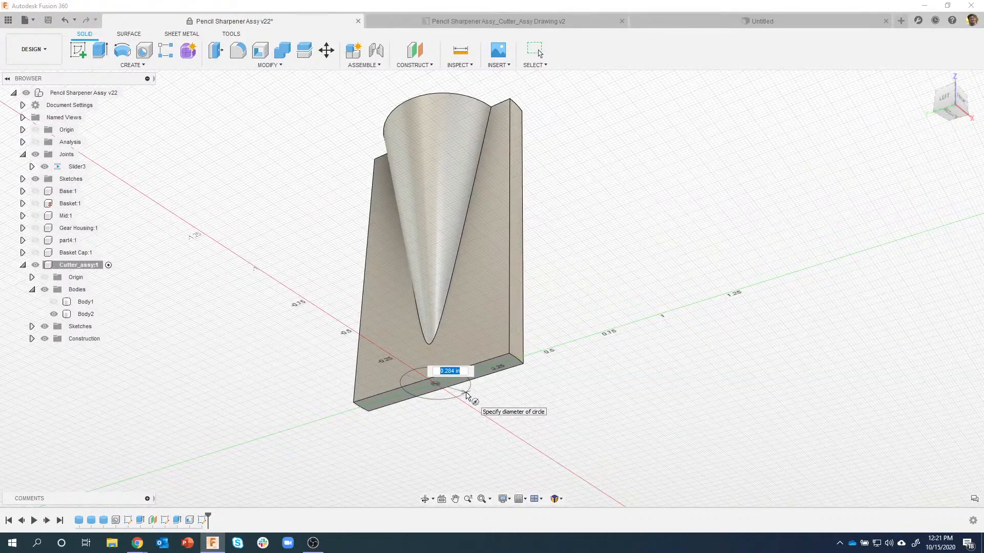
pyautogui.scroll(4, 514, 370)
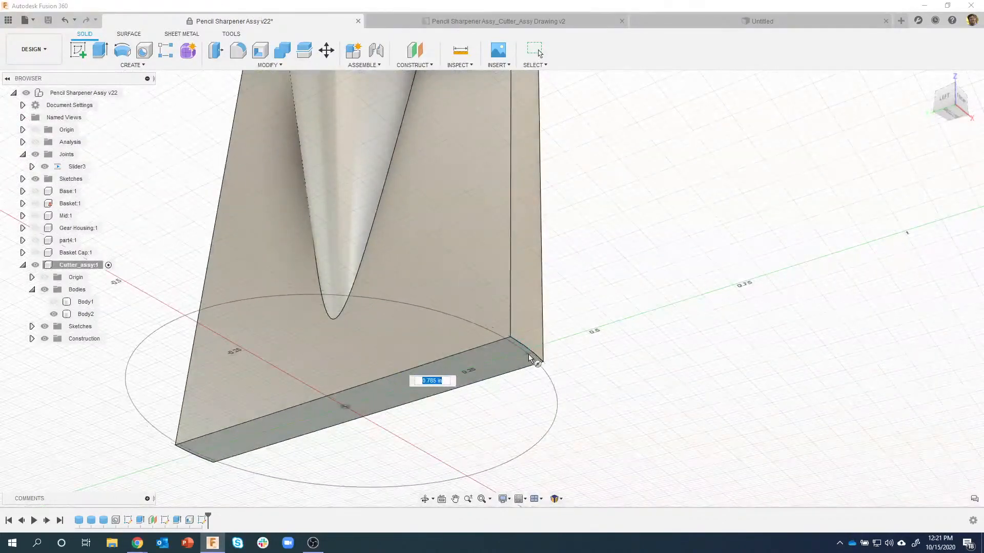
pyautogui.scroll(4, 527, 342)
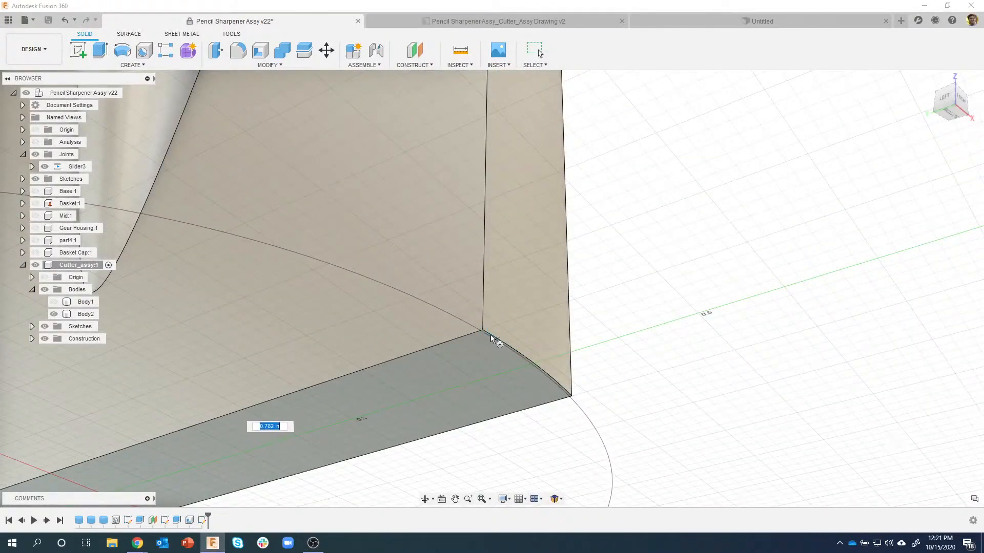
pyautogui.click(484, 334)
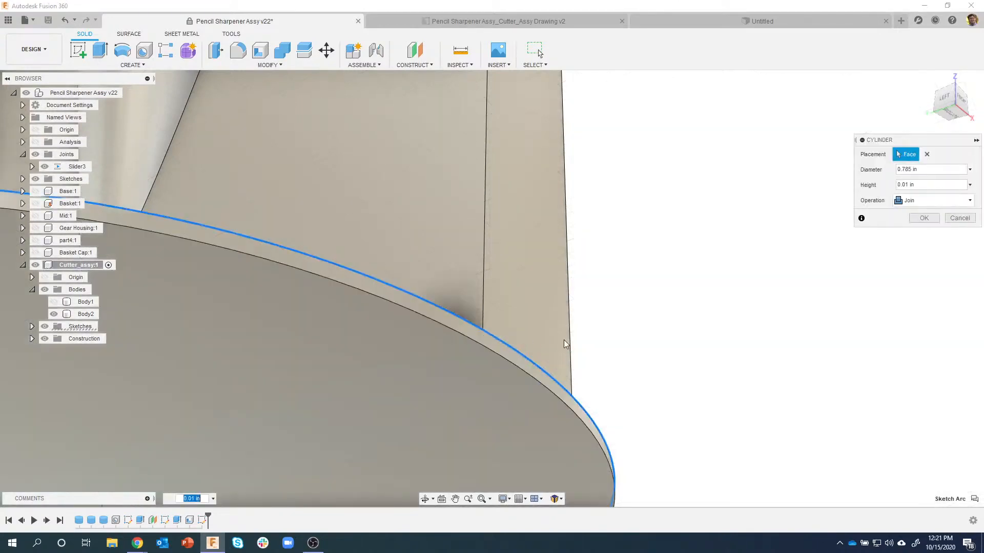
# Make the cylinder extend 0.21 in below the strip as a new body, and check it against the strip's body.
pyautogui.scroll(-4, 564, 340)
pyautogui.keyDown('shift'); pyautogui.moveTo(566, 340); pyautogui.dragTo(408, 346, button='middle'); pyautogui.keyUp('shift')
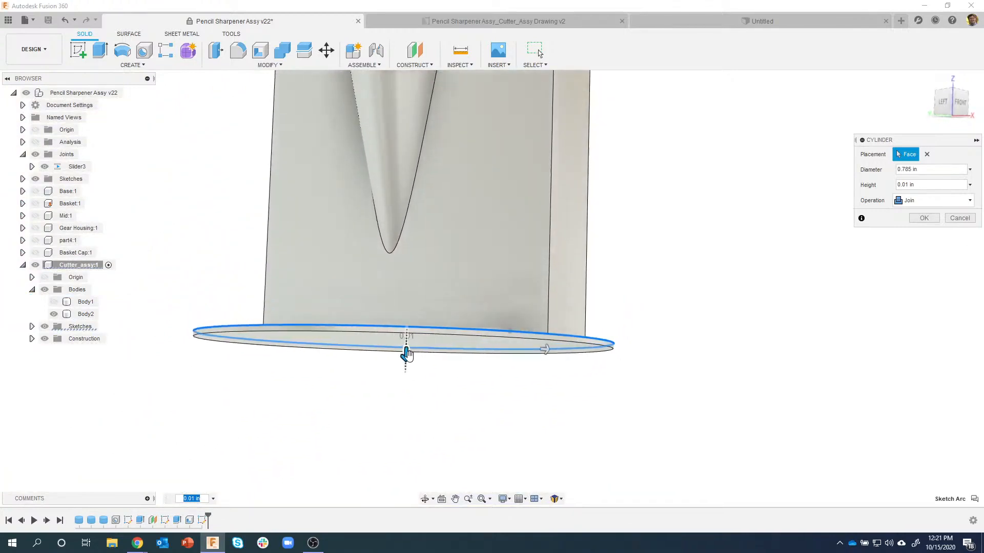
pyautogui.moveTo(406, 365); pyautogui.dragTo(404, 405)
pyautogui.keyDown('shift'); pyautogui.moveTo(649, 425); pyautogui.dragTo(683, 416, button='middle'); pyautogui.keyUp('shift')
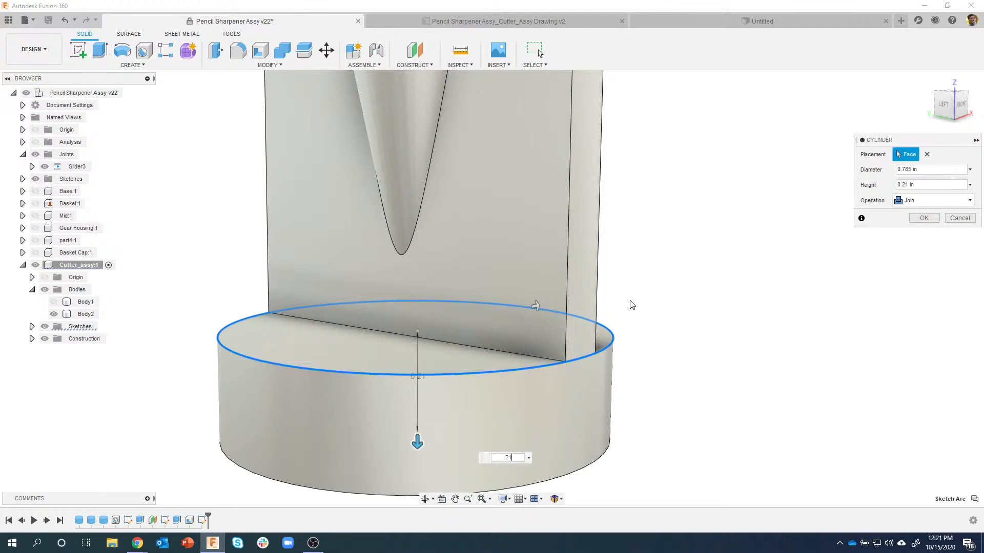
pyautogui.keyDown('shift'); pyautogui.moveTo(638, 227); pyautogui.dragTo(912, 202, button='middle'); pyautogui.keyUp('shift')
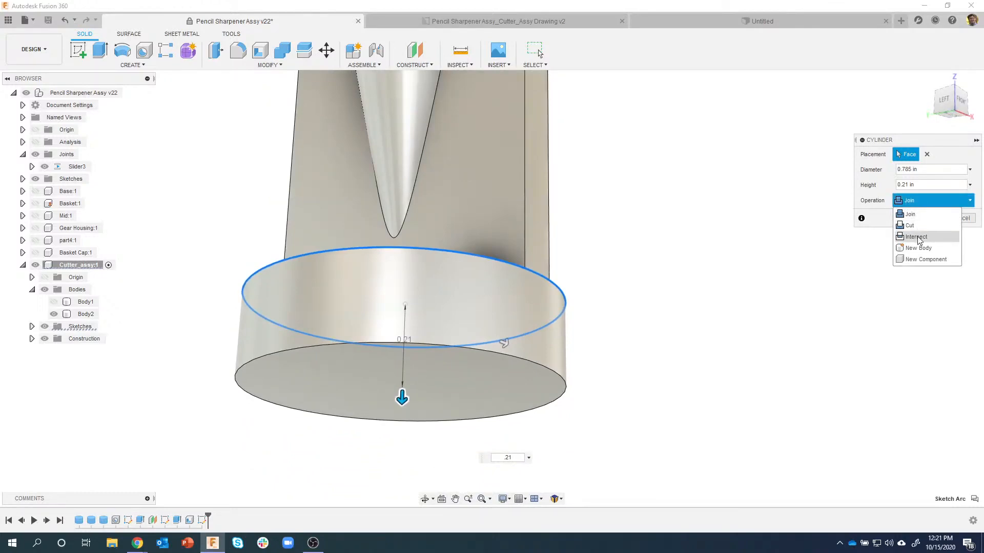
pyautogui.click(919, 249)
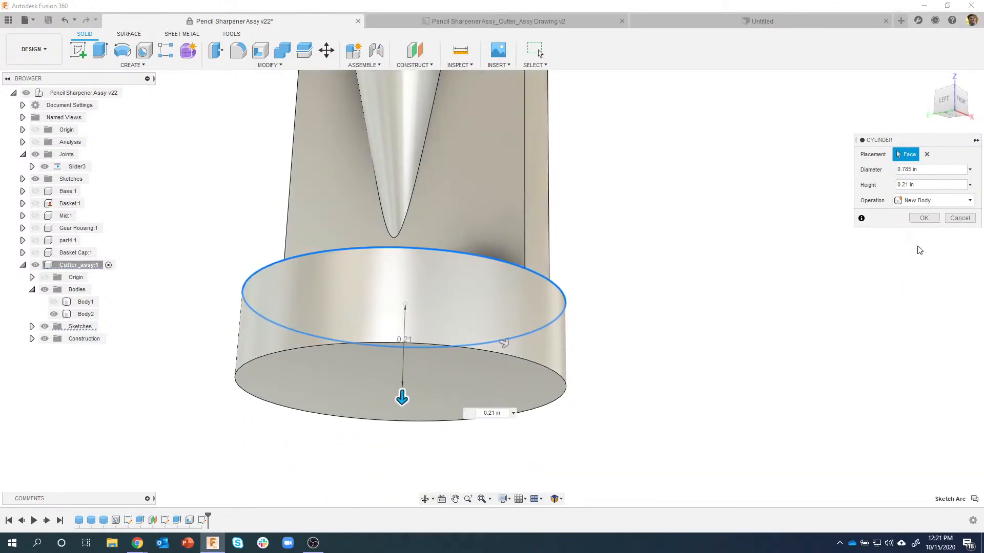
pyautogui.click(922, 218)
pyautogui.keyDown('shift'); pyautogui.moveTo(562, 212); pyautogui.dragTo(464, 219, button='middle'); pyautogui.keyUp('shift')
pyautogui.click(464, 220)
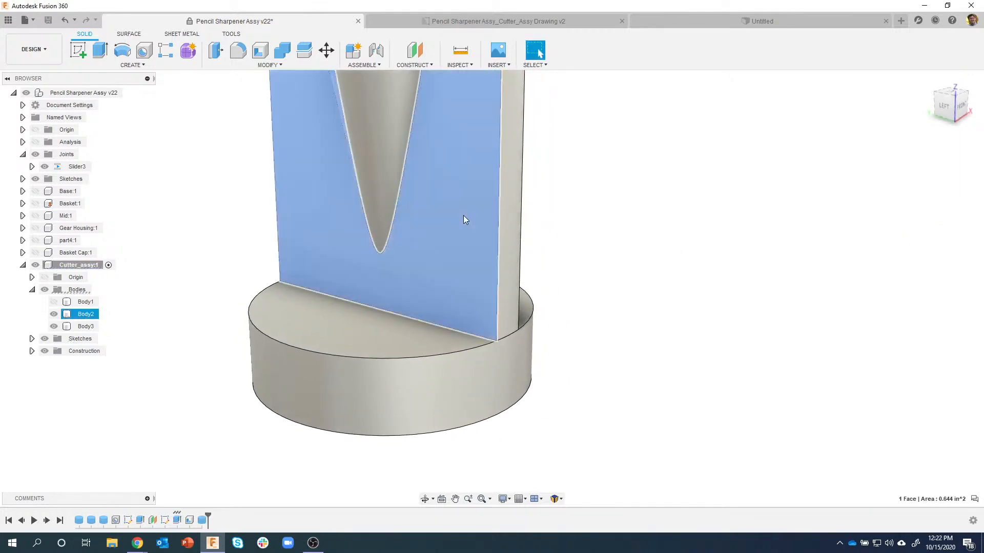
pyautogui.click(460, 364)
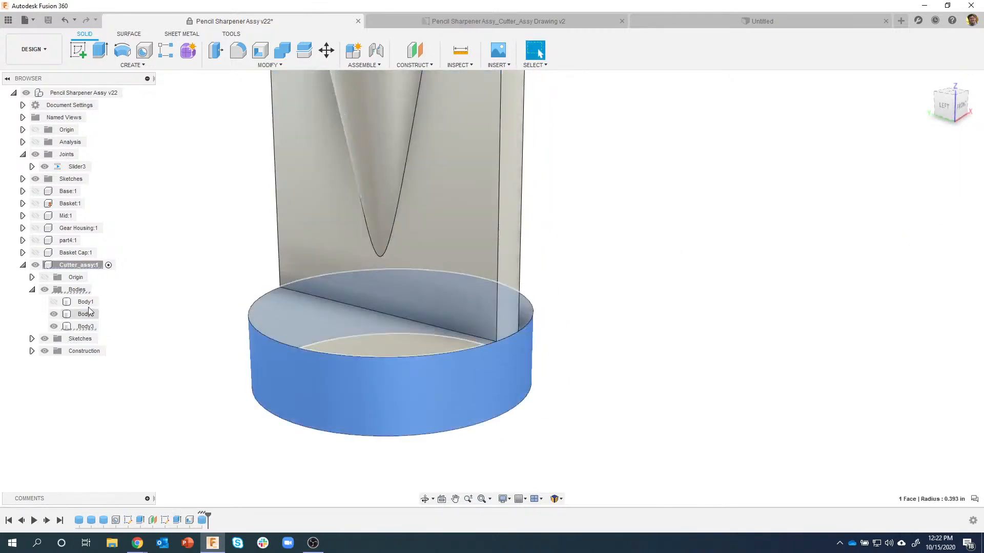
# Toggle the visibility of the collar body and the cone-and-strip body to check them against the base cylinder.
pyautogui.scroll(-5, 643, 272)
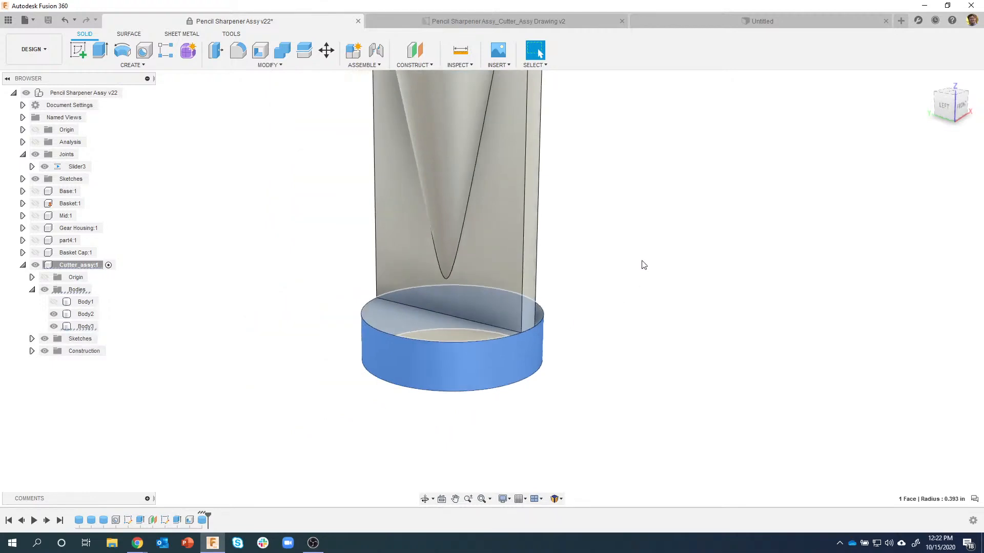
pyautogui.click(650, 287)
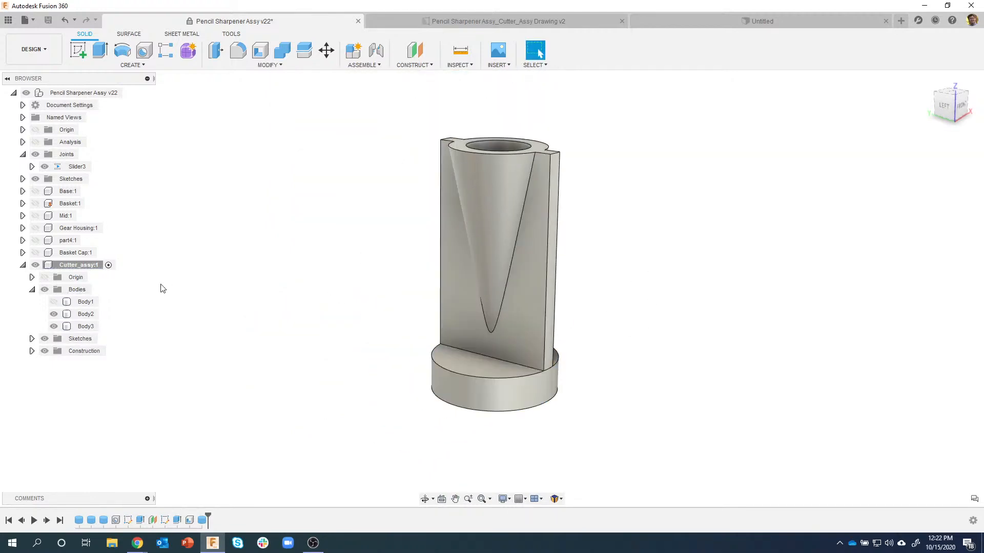
pyautogui.click(54, 302)
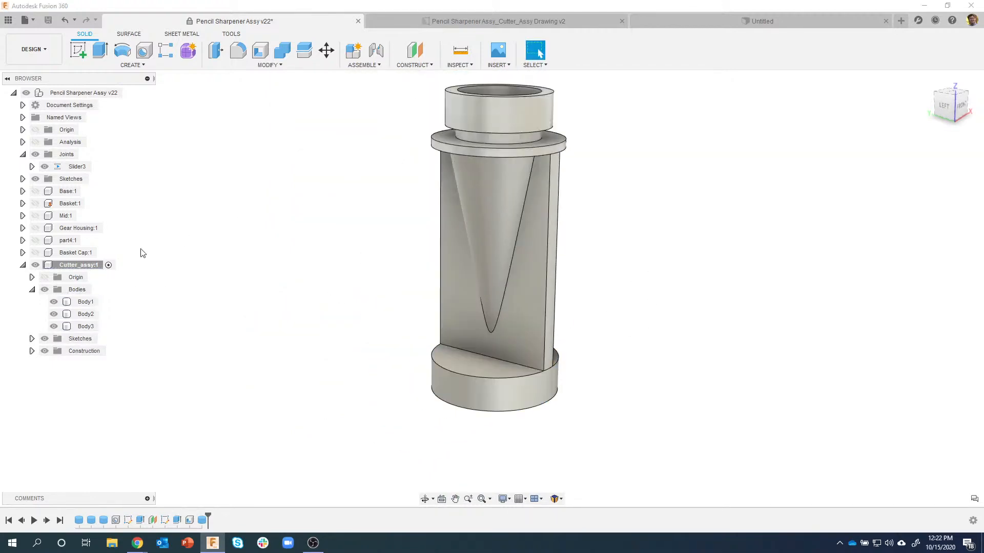
pyautogui.click(54, 302)
pyautogui.click(54, 314)
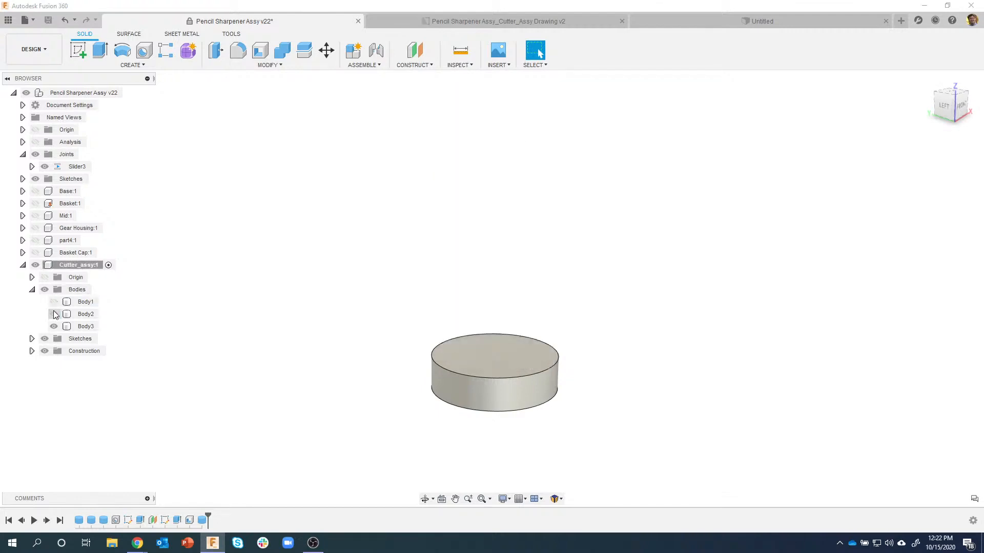
pyautogui.click(53, 314)
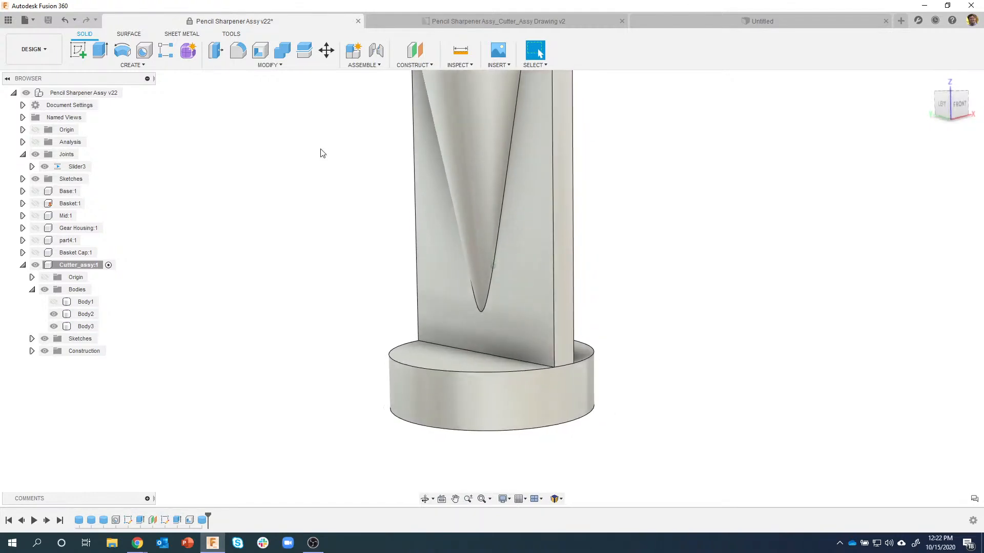
# Draft the base cylinder's side face by 30 deg, using its top face as the pull direction.
pyautogui.click(248, 69)
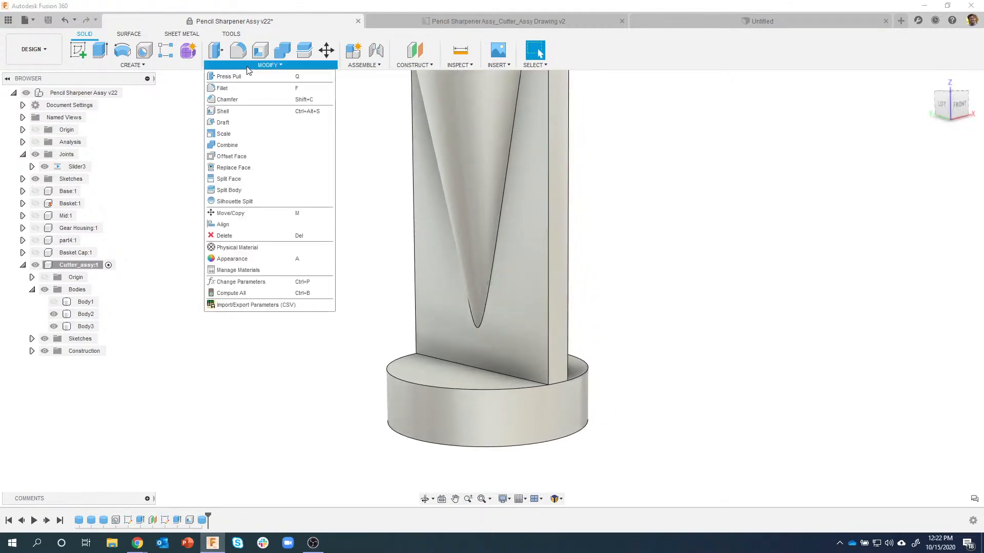
pyautogui.click(236, 122)
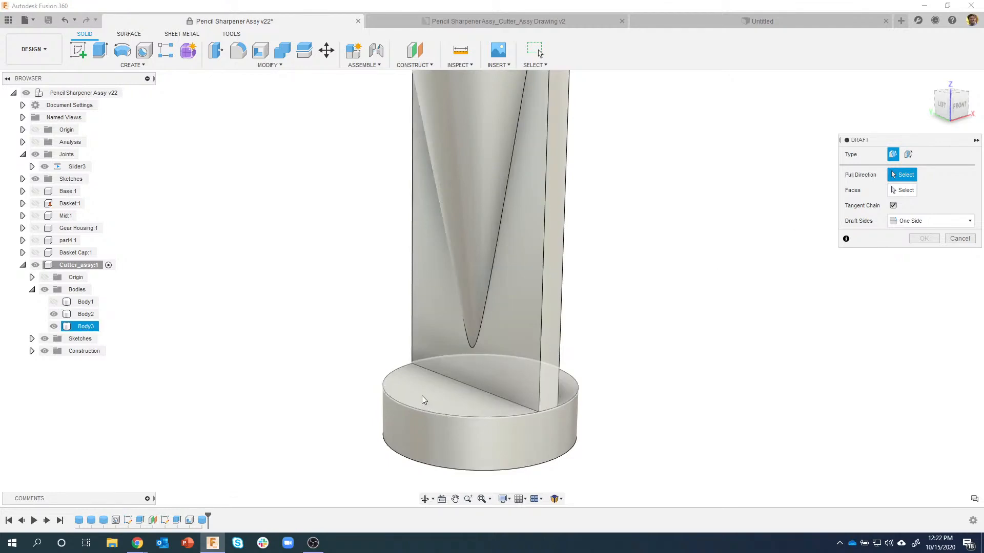
pyautogui.click(434, 385)
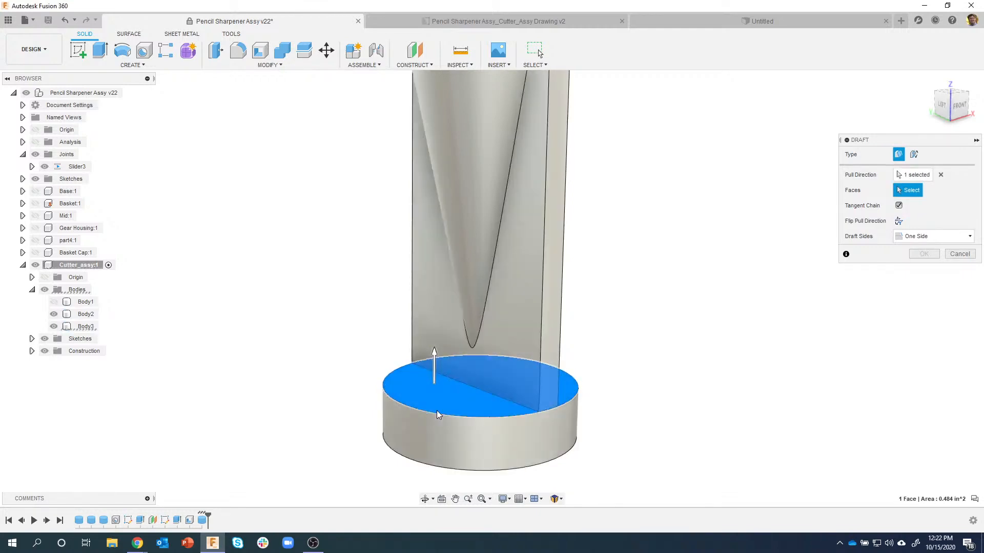
pyautogui.click(899, 191)
pyautogui.keyDown('shift'); pyautogui.moveTo(596, 442); pyautogui.dragTo(530, 418, button='middle'); pyautogui.keyUp('shift')
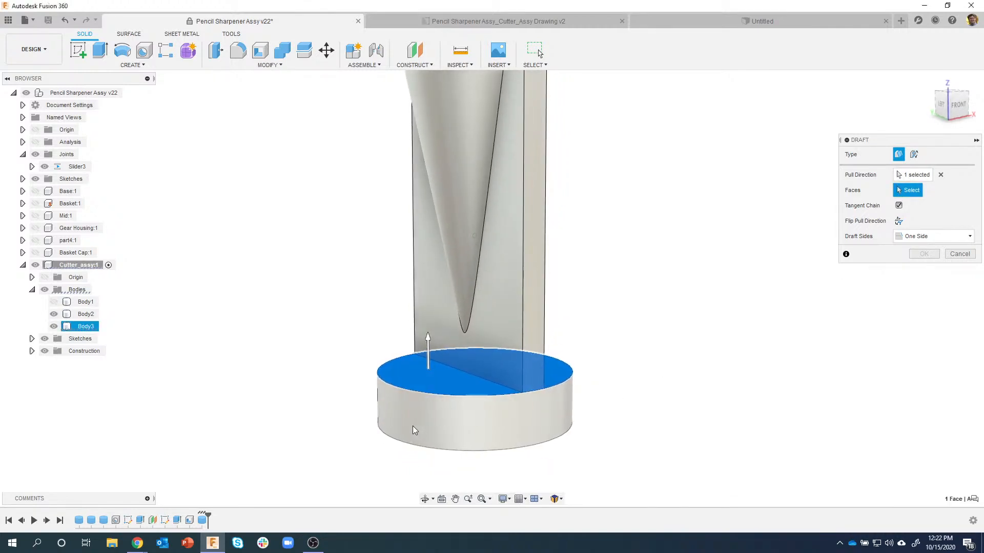
pyautogui.click(415, 430)
pyautogui.keyDown('shift'); pyautogui.moveTo(463, 434); pyautogui.dragTo(390, 354, button='middle'); pyautogui.keyUp('shift')
pyautogui.moveTo(391, 341); pyautogui.dragTo(402, 340)
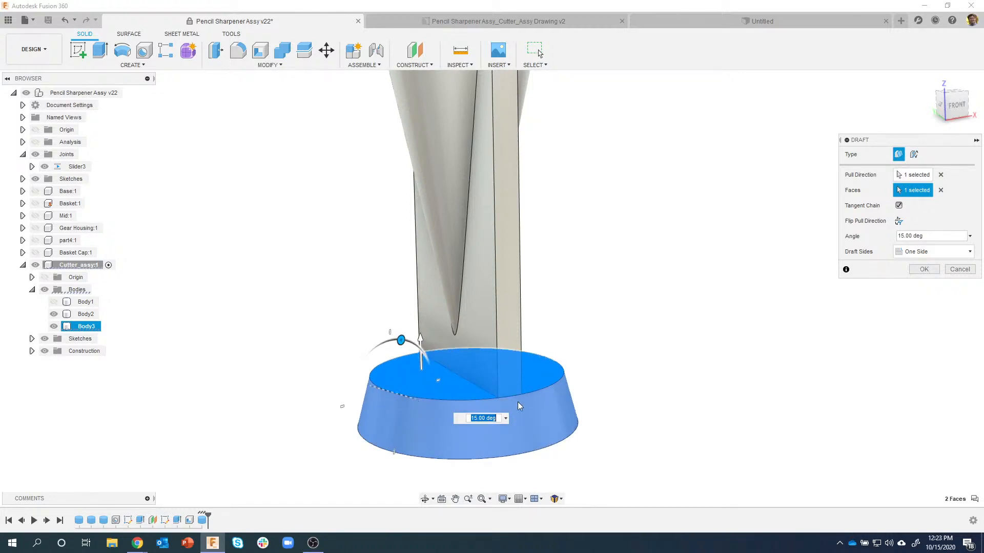
pyautogui.moveTo(619, 332)
pyautogui.keyDown('shift'); pyautogui.mouseDown(button='middle')
pyautogui.moveTo(608, 334)
pyautogui.moveTo(631, 331)
pyautogui.mouseUp(button='middle'); pyautogui.keyUp('shift')
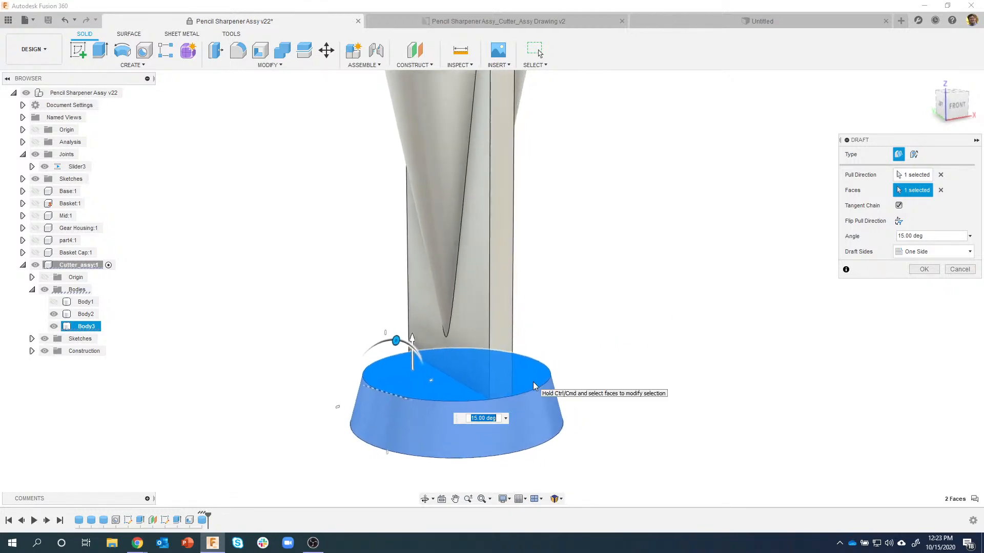
pyautogui.write('30')
pyautogui.keyDown('shift'); pyautogui.moveTo(691, 311); pyautogui.dragTo(720, 306, button='middle'); pyautogui.keyUp('shift')
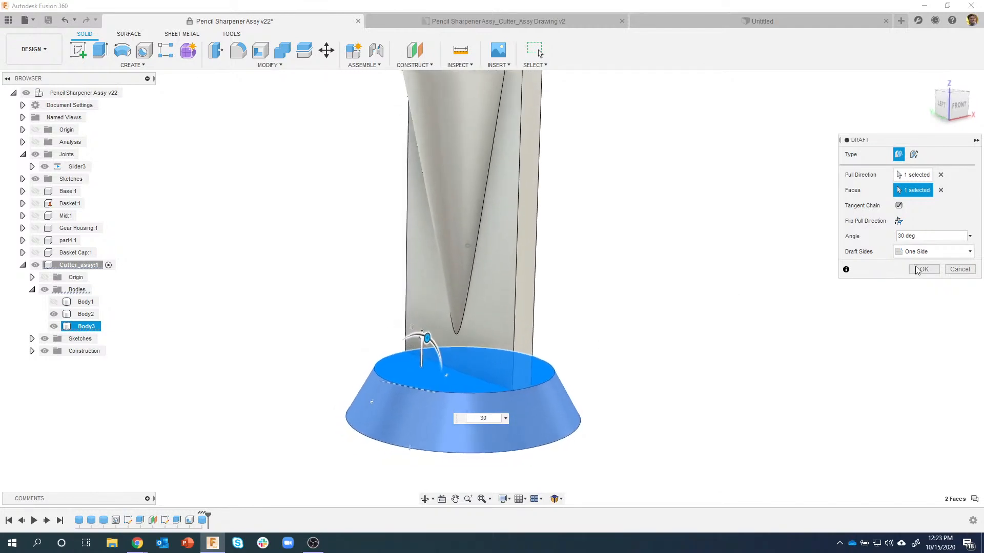
pyautogui.click(921, 270)
# Inspect the tapered base from the left view and reopen its draft feature to check the angle, without changing it.
pyautogui.keyDown('shift'); pyautogui.moveTo(661, 254); pyautogui.dragTo(923, 123, button='middle'); pyautogui.keyUp('shift')
pyautogui.click(947, 104)
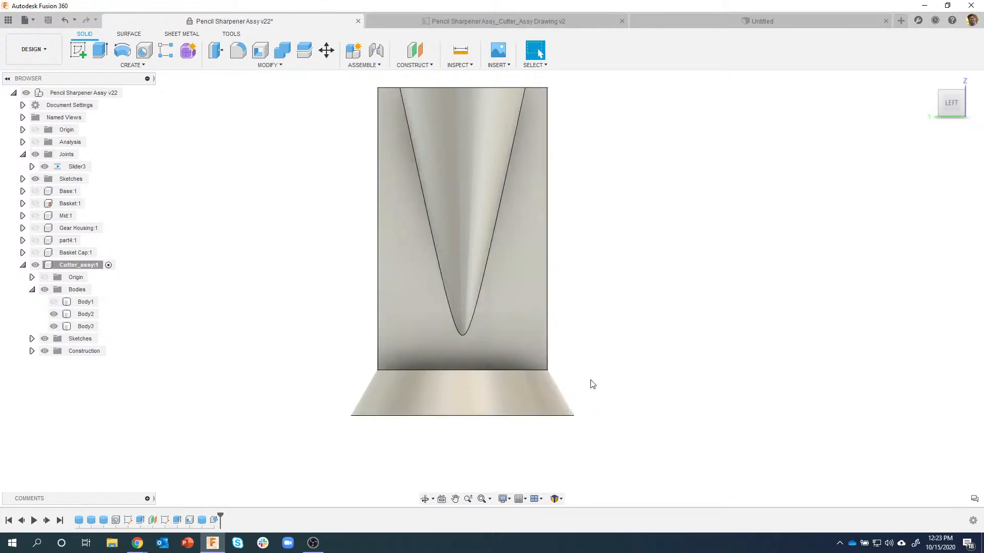
pyautogui.doubleClick(214, 520)
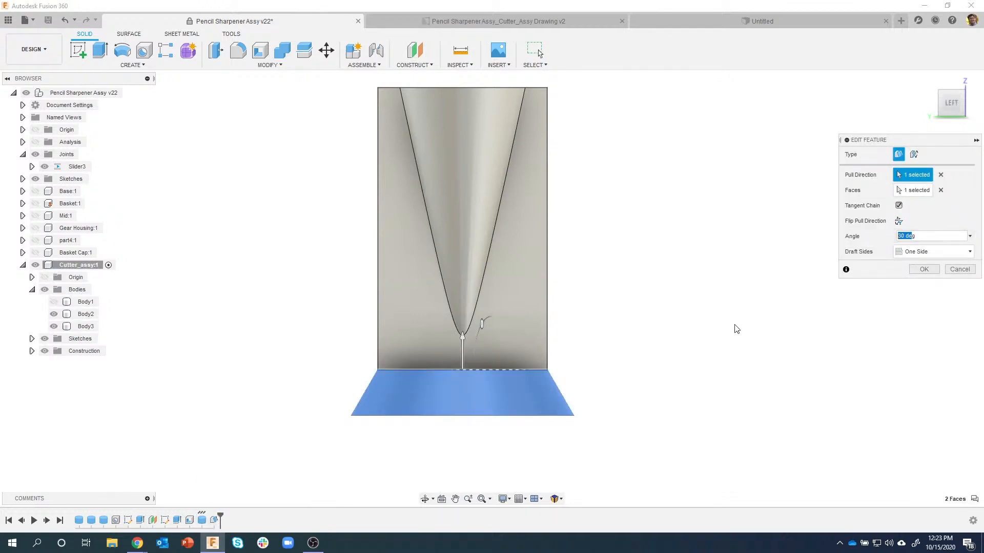
pyautogui.click(956, 271)
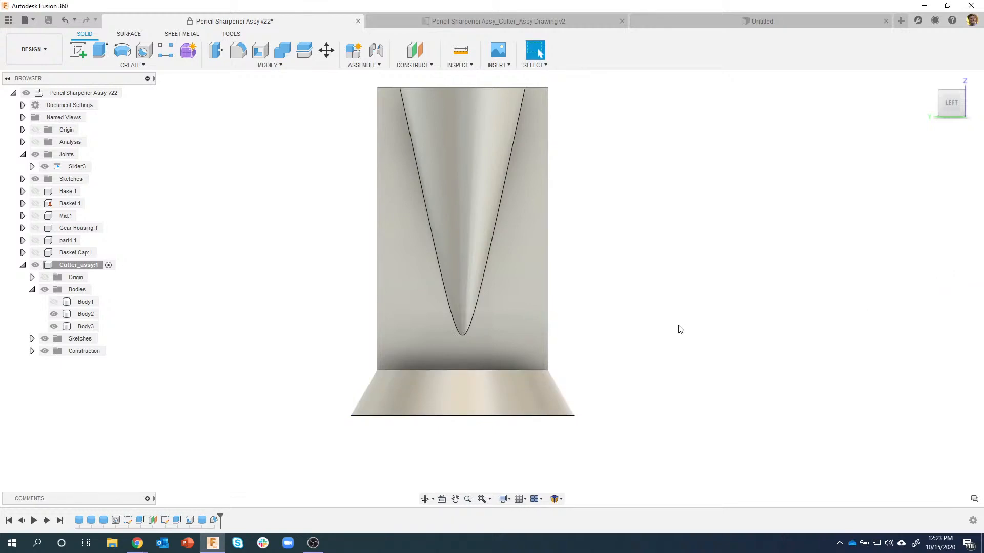
# Start shelling the base through its bottom face at about 0.016 in, and hide the cone-and-strip body.
pyautogui.keyDown('shift'); pyautogui.moveTo(682, 327); pyautogui.dragTo(489, 398, button='middle'); pyautogui.keyUp('shift')
pyautogui.click(490, 398)
pyautogui.rightClick(491, 401)
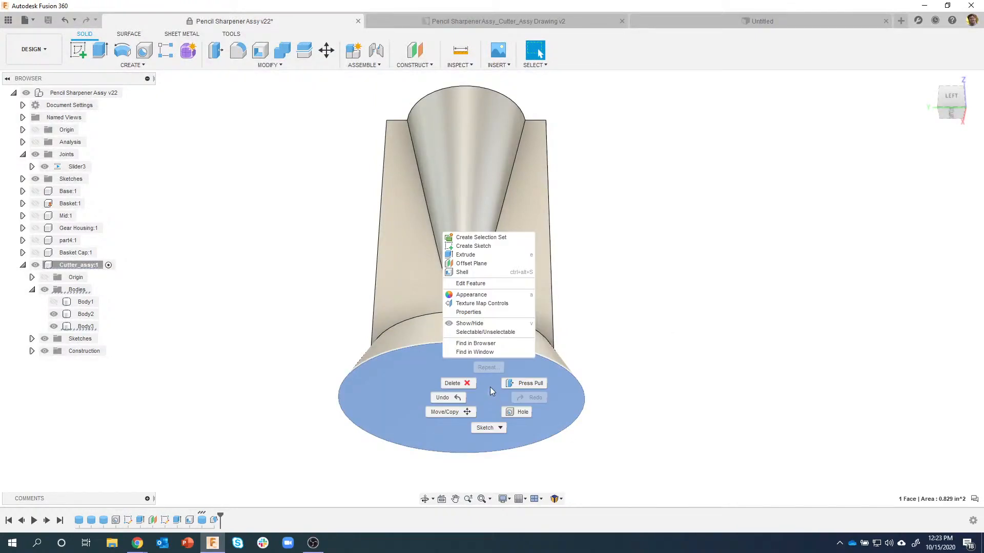
pyautogui.click(476, 273)
pyautogui.moveTo(571, 390); pyautogui.dragTo(566, 389)
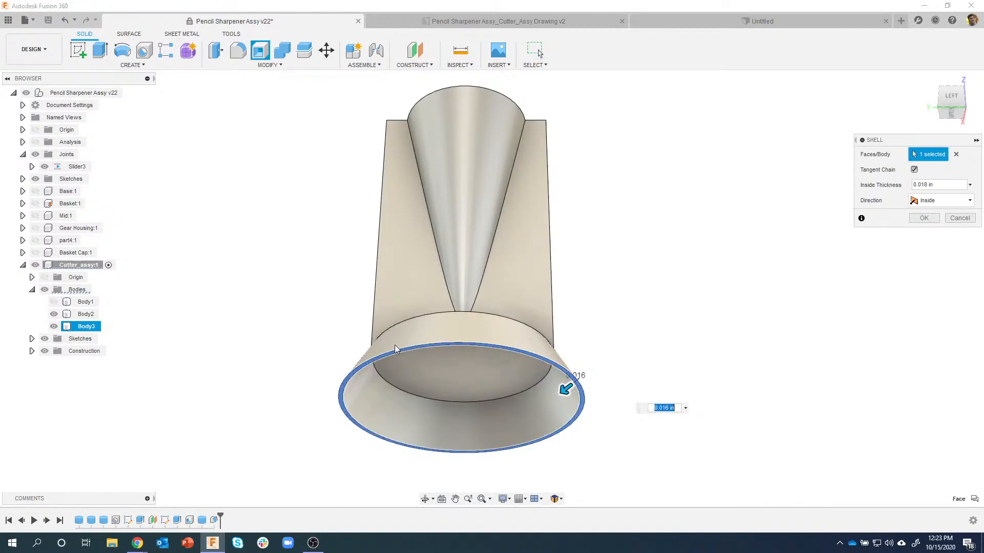
pyautogui.keyDown('shift'); pyautogui.moveTo(390, 388); pyautogui.dragTo(92, 312, button='middle'); pyautogui.keyUp('shift')
pyautogui.click(54, 314)
pyautogui.keyDown('shift'); pyautogui.moveTo(169, 328); pyautogui.dragTo(439, 235, button='middle'); pyautogui.keyUp('shift')
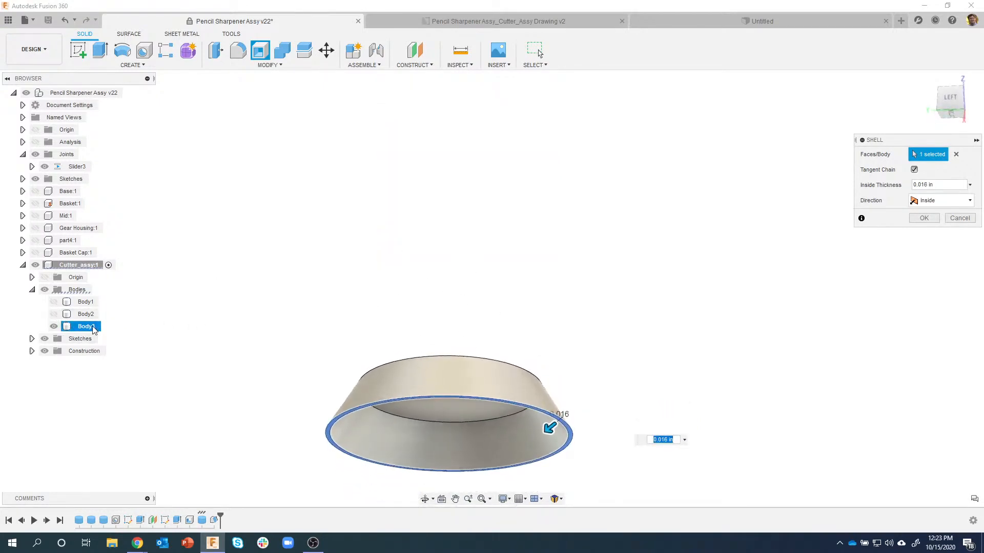
pyautogui.keyDown('shift'); pyautogui.moveTo(228, 337); pyautogui.dragTo(245, 306, button='middle'); pyautogui.keyUp('shift')
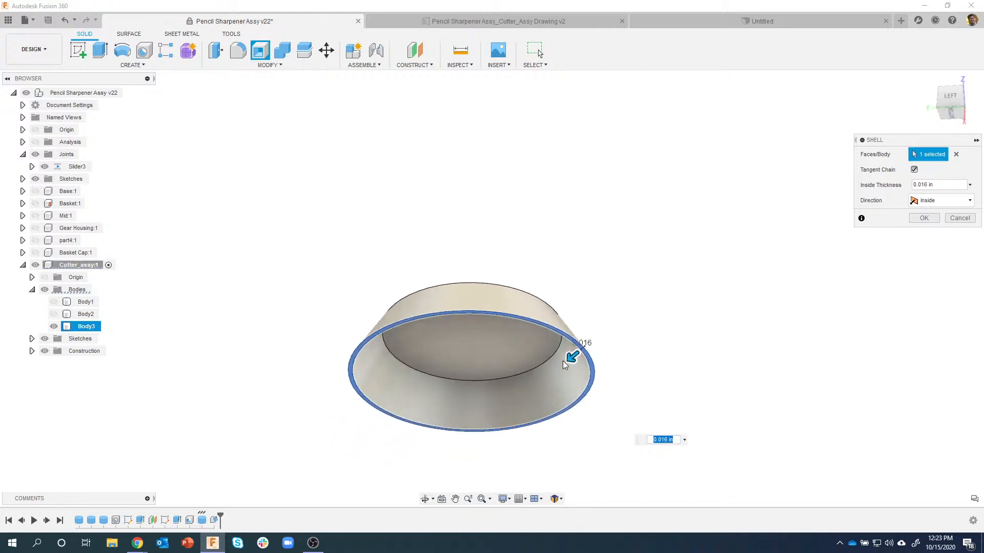
# Set the base shell's inside thickness to 0.05 in and accept the shell.
pyautogui.moveTo(565, 358); pyautogui.dragTo(563, 362)
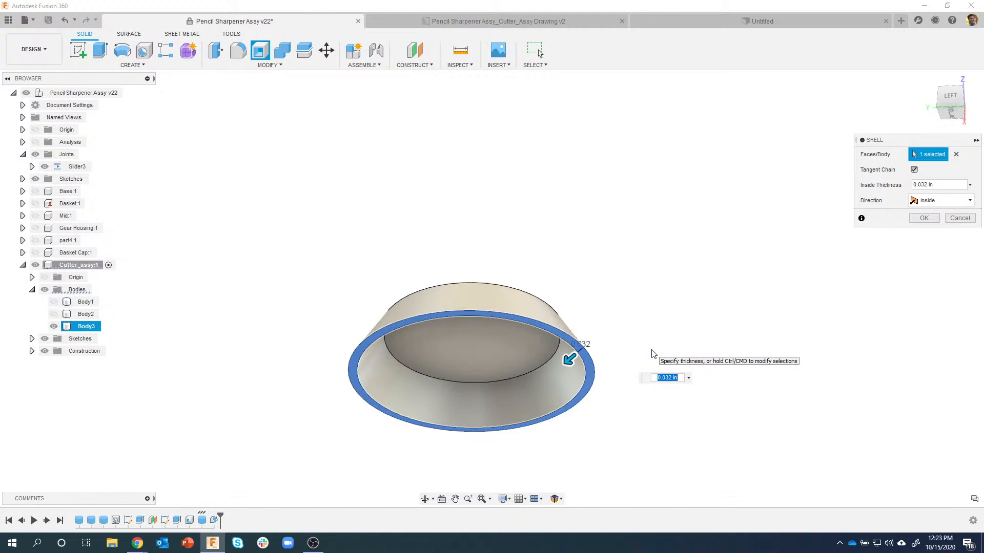
pyautogui.press('BackSpace')
pyautogui.press('Return')
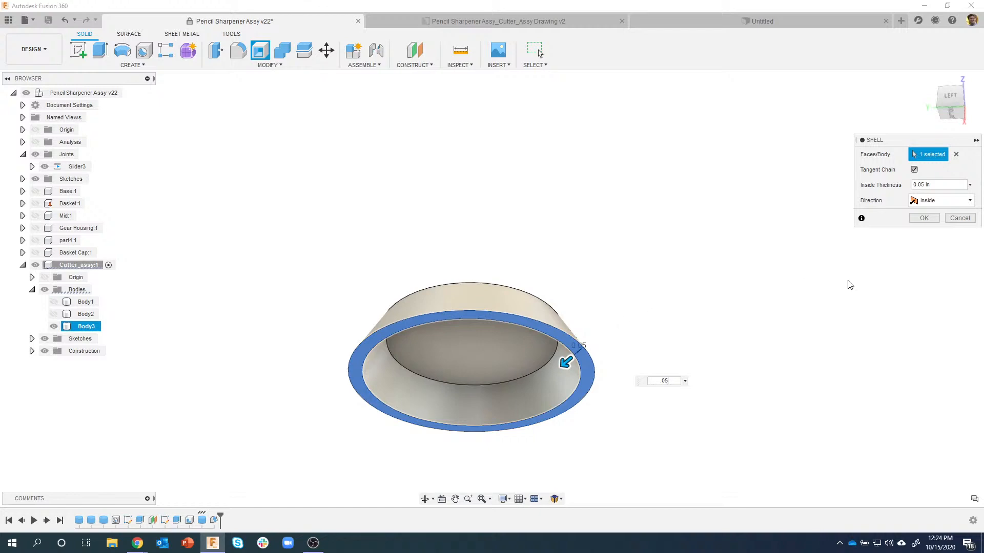
pyautogui.click(923, 218)
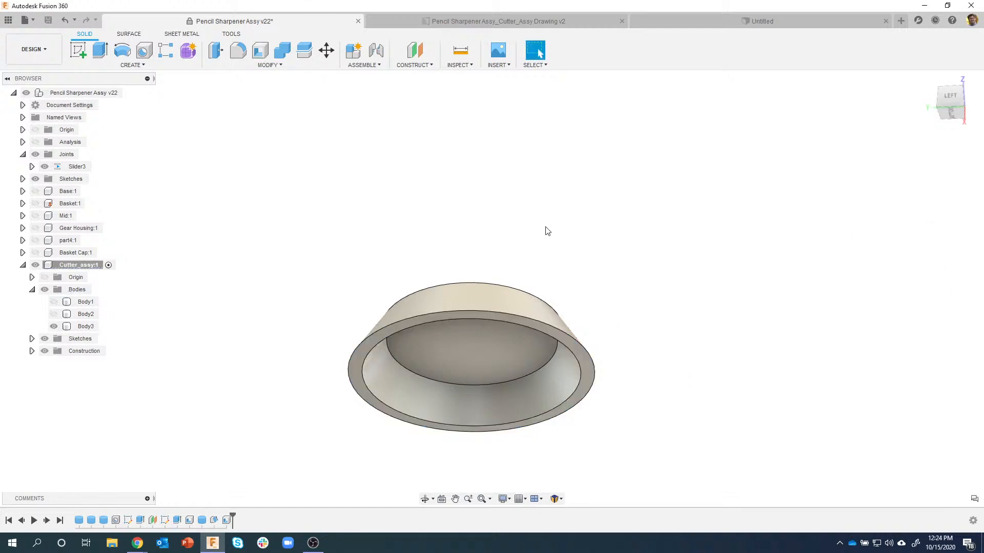
# Examine the cutter drawing for the diameter and height of the base's central boss.
pyautogui.click(433, 21)
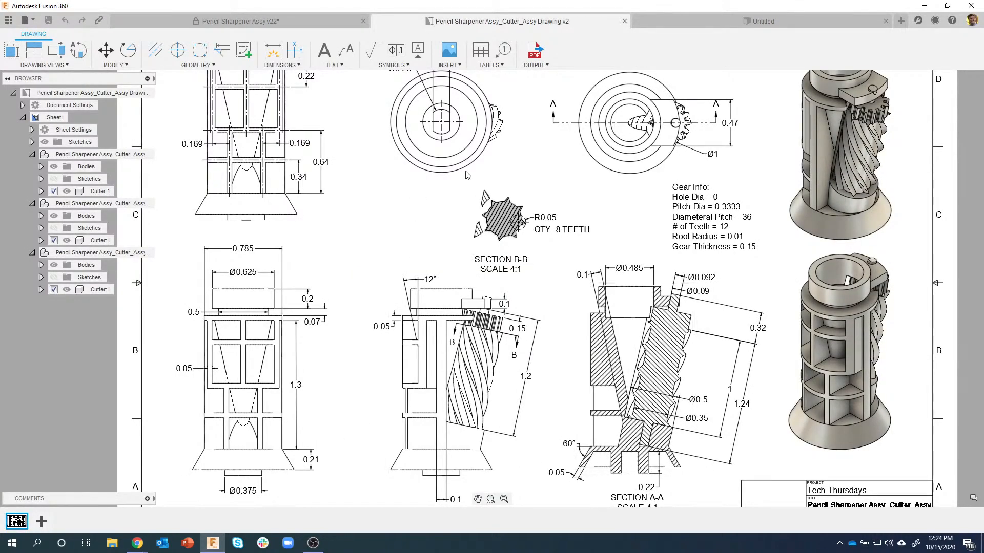
pyautogui.moveTo(510, 109); pyautogui.dragTo(495, 163, button='middle')
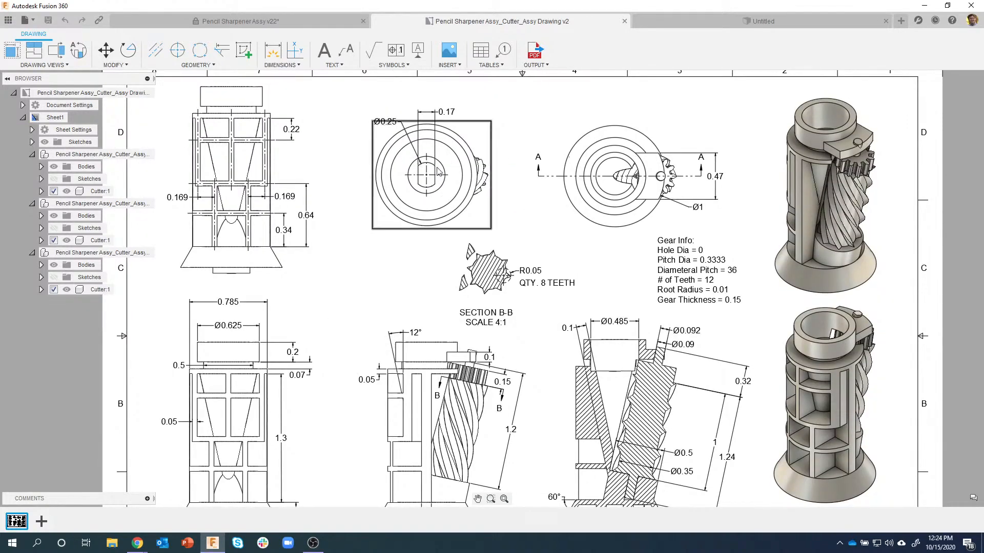
pyautogui.moveTo(445, 197); pyautogui.dragTo(426, 161, button='middle')
pyautogui.moveTo(439, 317); pyautogui.dragTo(437, 271, button='middle')
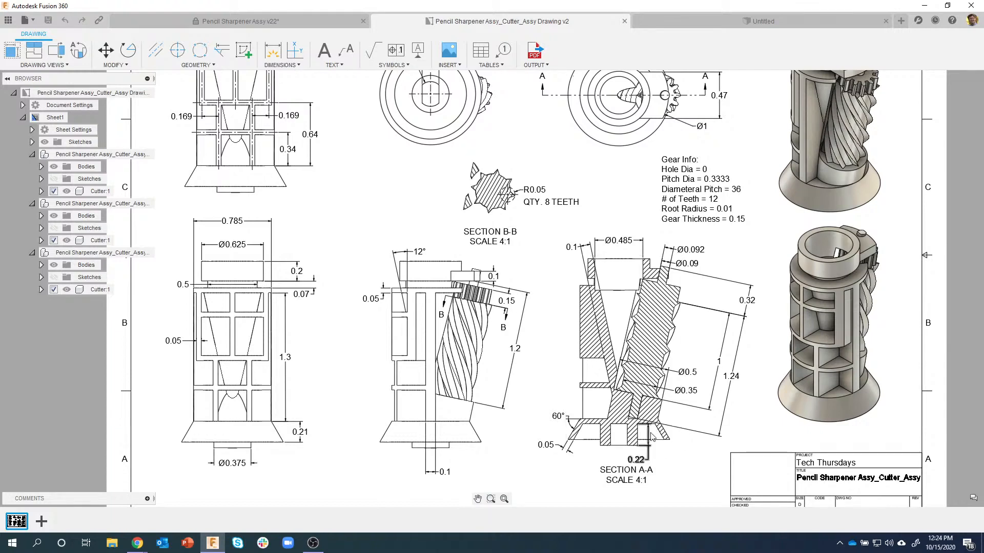
# Return to the model and place a 0.375 in diameter cylinder centered on the inner face of the hollow base.
pyautogui.click(296, 23)
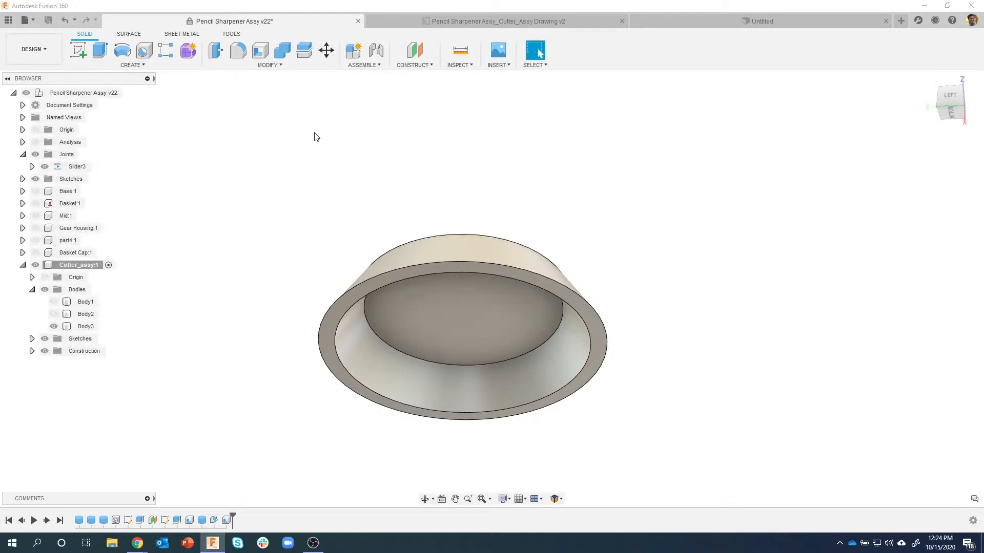
pyautogui.click(158, 67)
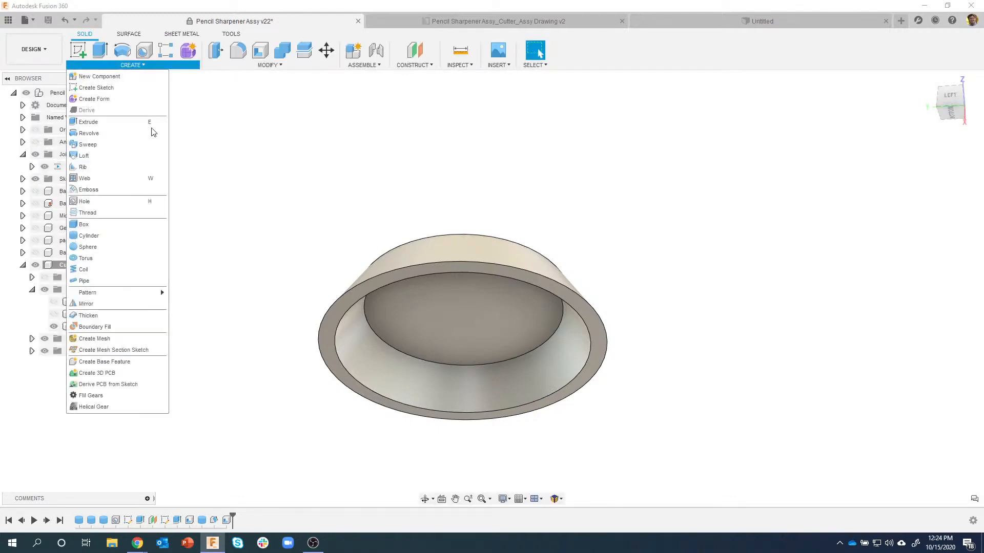
pyautogui.click(101, 233)
pyautogui.click(514, 303)
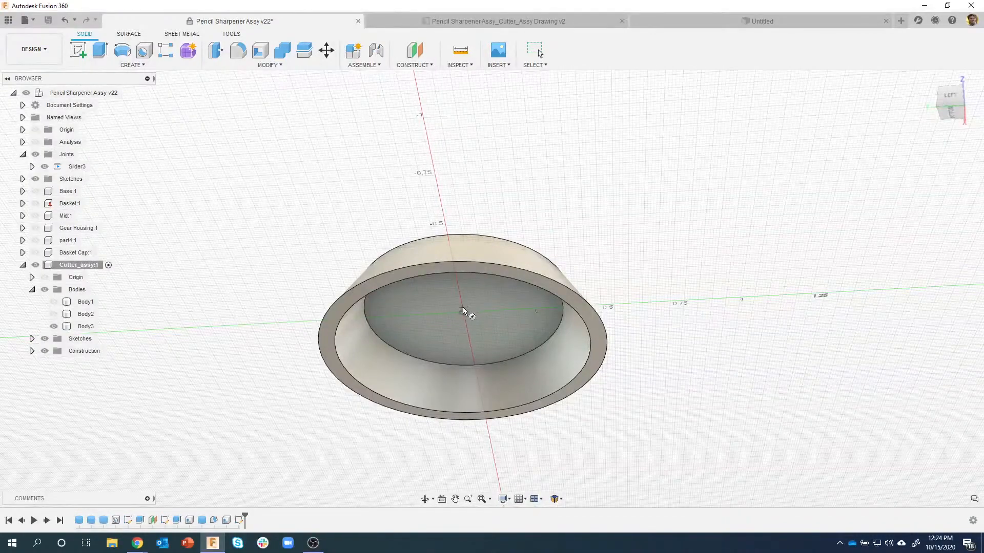
pyautogui.click(471, 320)
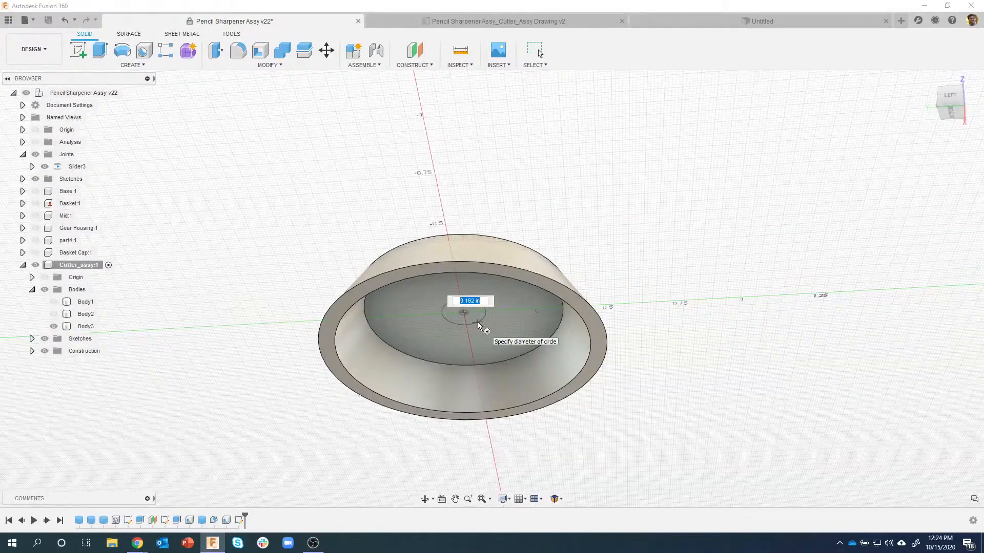
pyautogui.press('BackSpace')
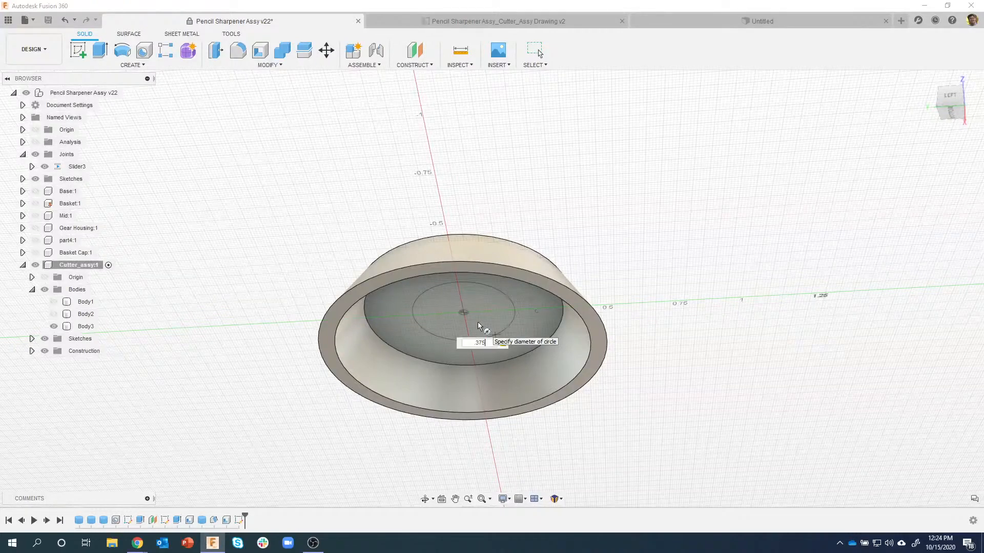
pyautogui.write('.375')
pyautogui.press('Return')
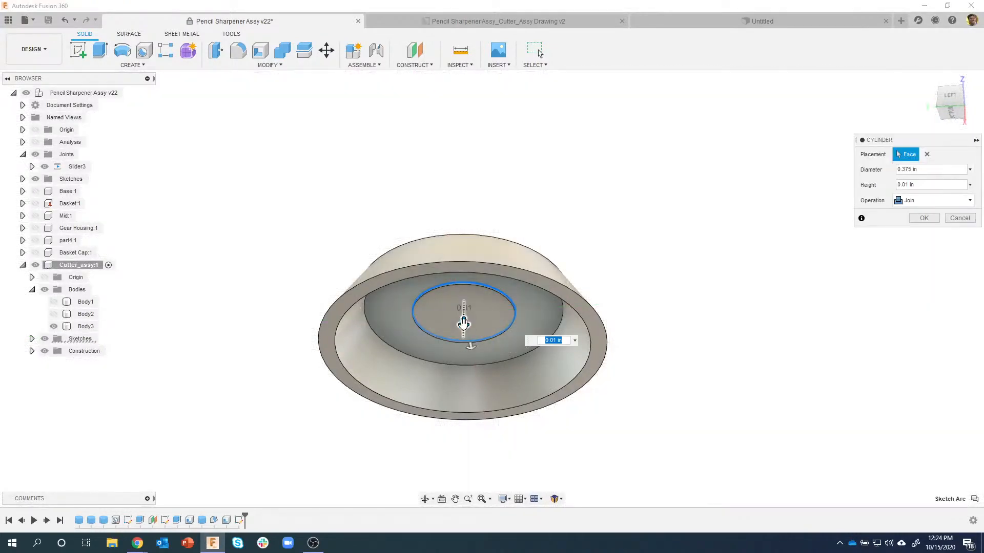
# Set the cylinder's height downward from the inner face and join it to the base.
pyautogui.moveTo(462, 334); pyautogui.dragTo(463, 346)
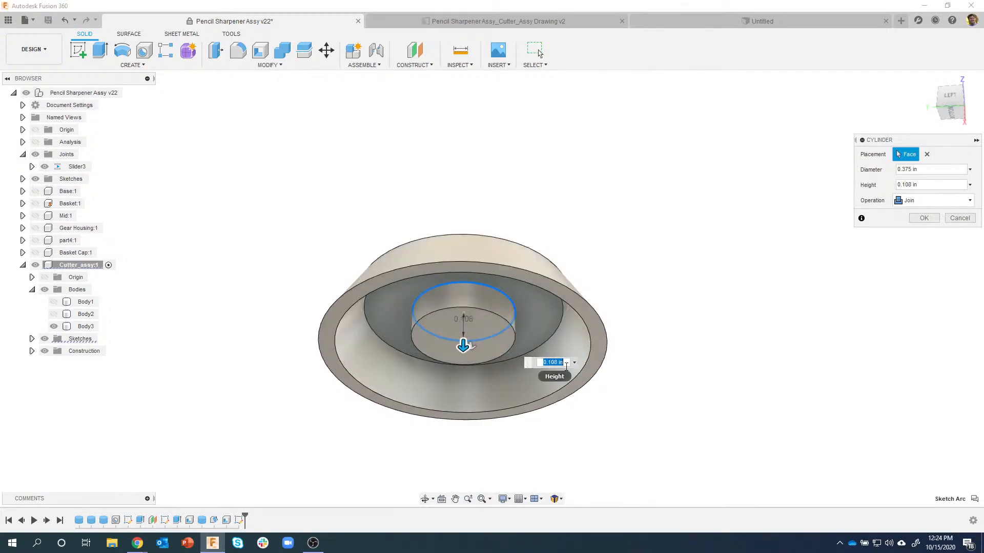
pyautogui.press('BackSpace')
pyautogui.press('Return')
# Show the section analysis to inspect the central boss inside the hollow base.
pyautogui.keyDown('shift'); pyautogui.moveTo(566, 370); pyautogui.dragTo(602, 222, button='middle'); pyautogui.keyUp('shift')
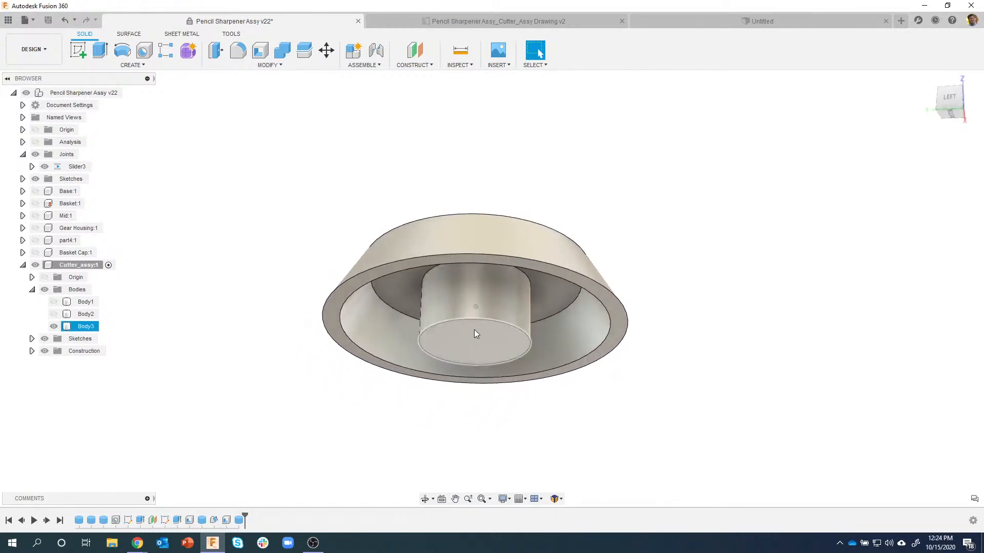
pyautogui.keyDown('shift'); pyautogui.moveTo(488, 333); pyautogui.dragTo(245, 220, button='middle'); pyautogui.keyUp('shift')
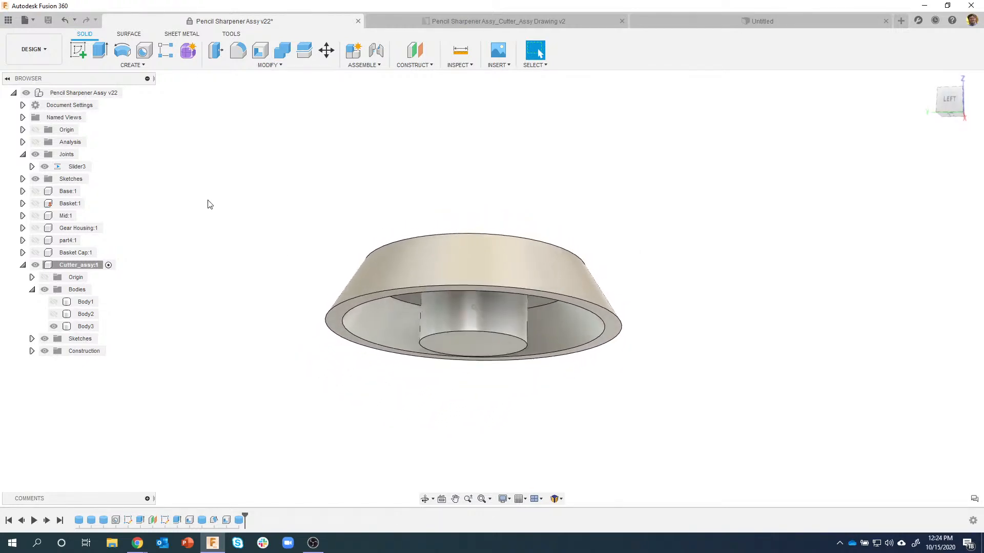
pyautogui.click(34, 141)
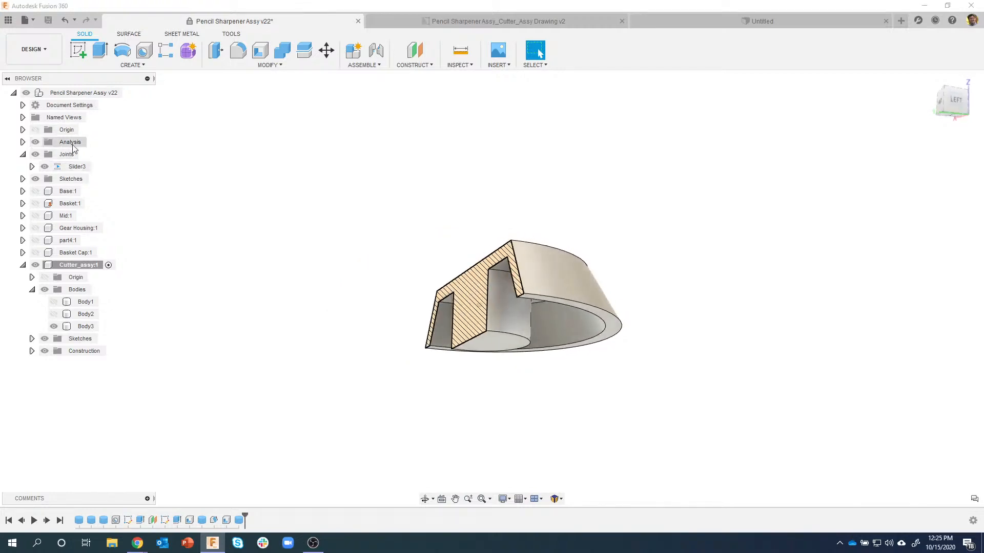
# Inspect the base's central boss in cross-section, hide the section analysis, and view the base from below.
pyautogui.moveTo(463, 328)
pyautogui.keyDown('shift'); pyautogui.mouseDown(button='middle')
pyautogui.moveTo(488, 344)
pyautogui.moveTo(459, 346)
pyautogui.mouseUp(button='middle'); pyautogui.keyUp('shift')
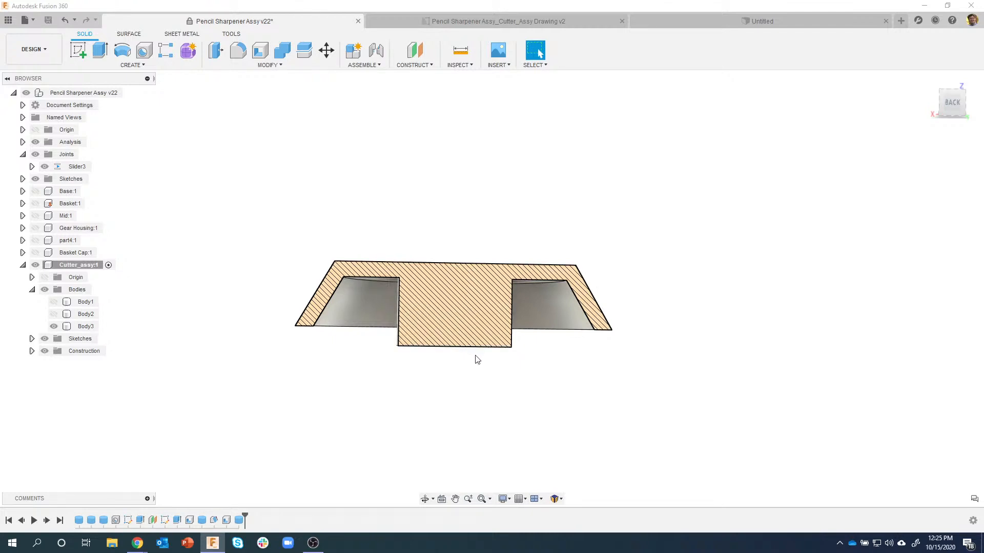
pyautogui.keyDown('shift'); pyautogui.moveTo(345, 202); pyautogui.dragTo(523, 236, button='middle'); pyautogui.keyUp('shift')
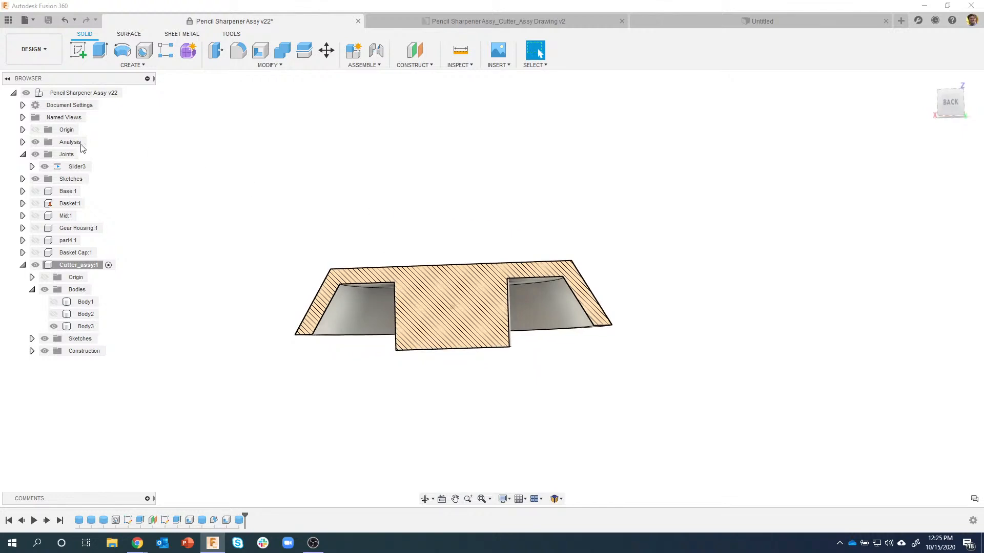
pyautogui.click(34, 142)
pyautogui.keyDown('shift'); pyautogui.moveTo(533, 389); pyautogui.dragTo(605, 334, button='middle'); pyautogui.keyUp('shift')
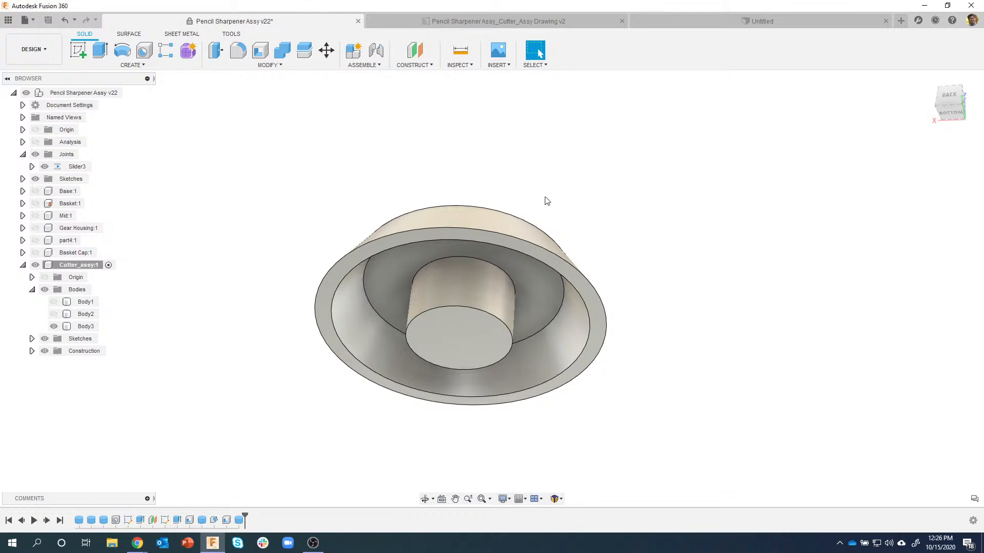
# Start a sketch on the circular end face of the base's central boss.
pyautogui.keyDown('shift'); pyautogui.moveTo(544, 260); pyautogui.dragTo(467, 304, button='middle'); pyautogui.keyUp('shift')
pyautogui.scroll(1, 487, 304)
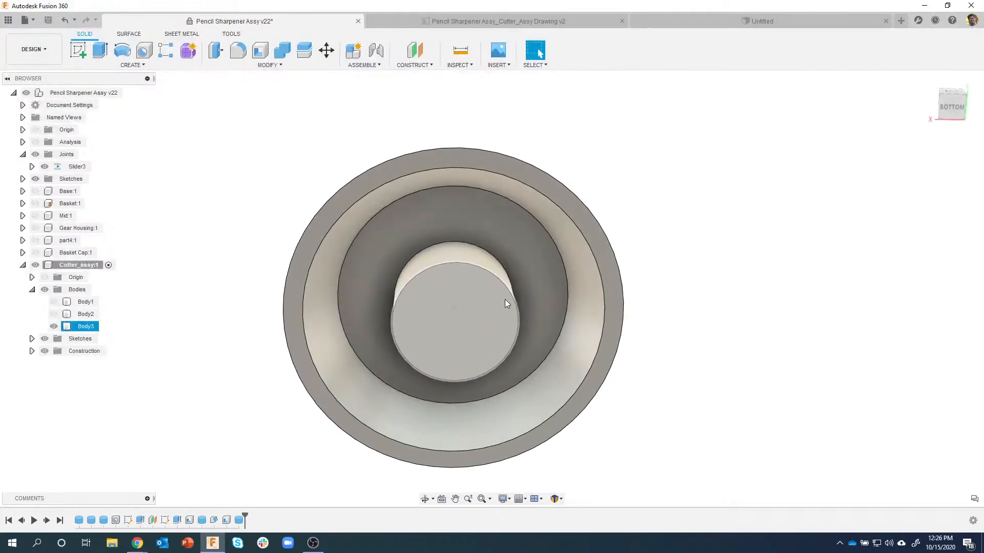
pyautogui.click(468, 312)
pyautogui.rightClick(459, 300)
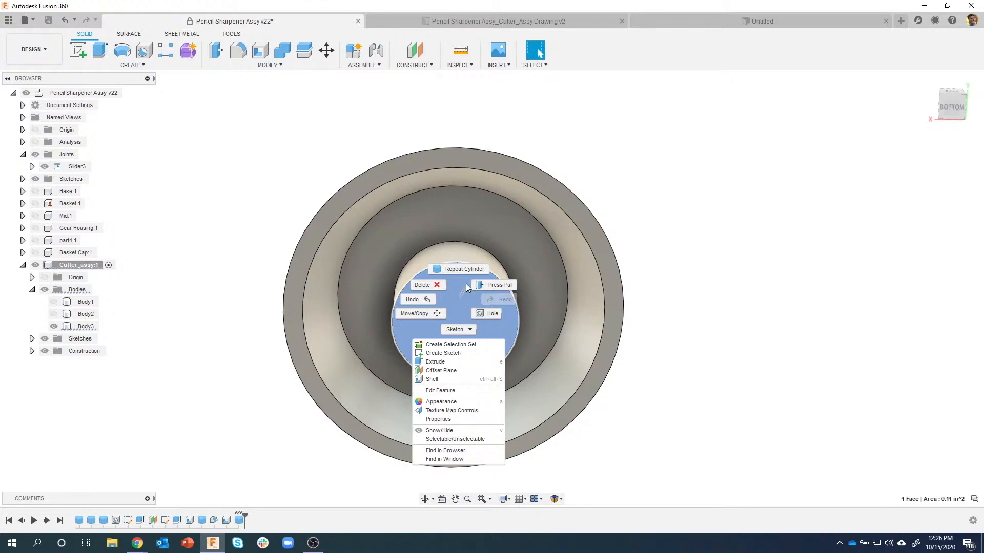
pyautogui.click(447, 353)
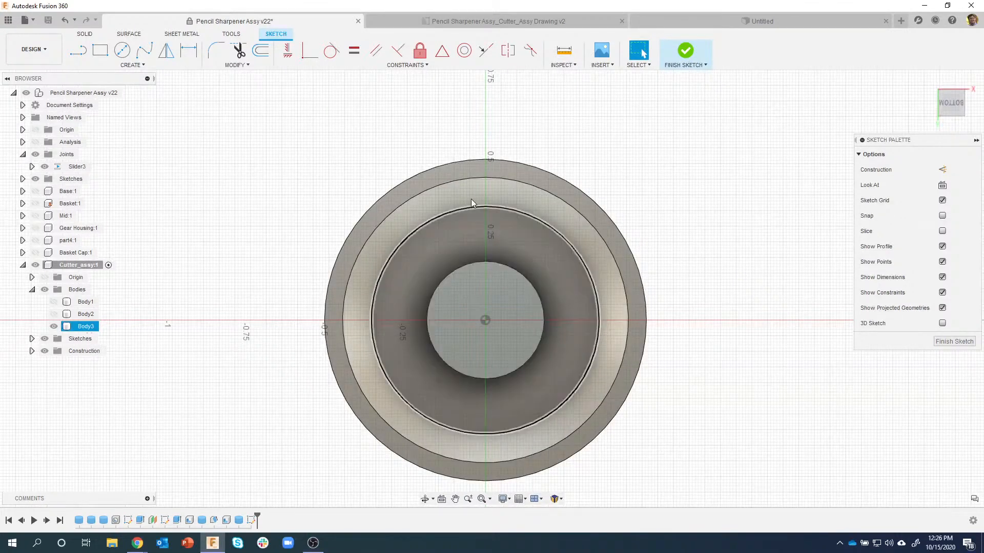
# Draw a 0.25 in diameter circle centered on the boss's end face.
pyautogui.press('r')
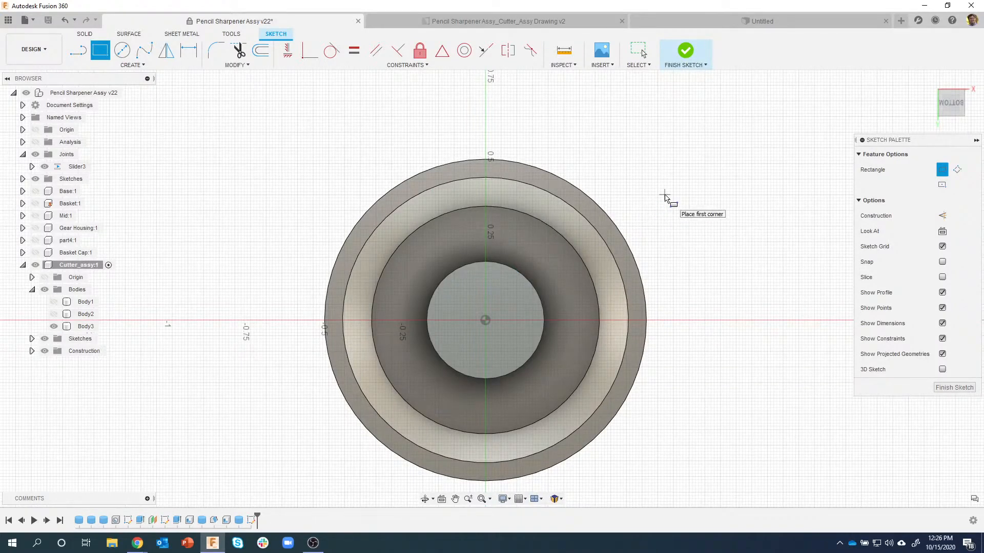
pyautogui.press('c')
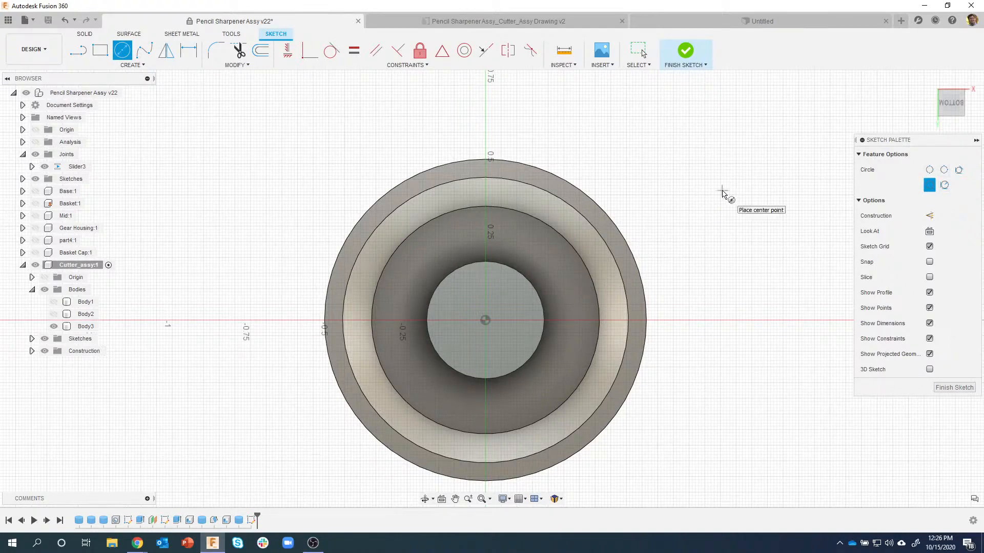
pyautogui.press('r')
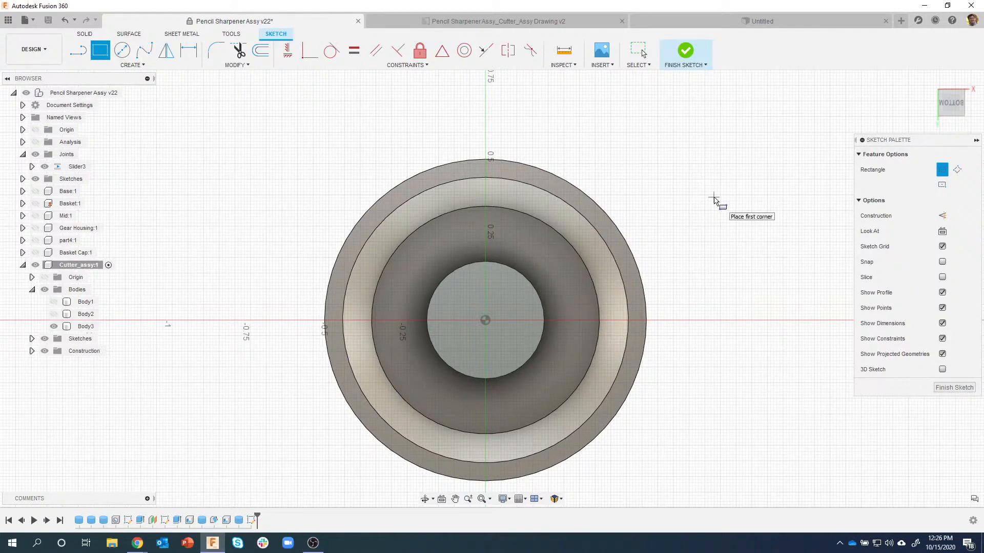
pyautogui.press('c')
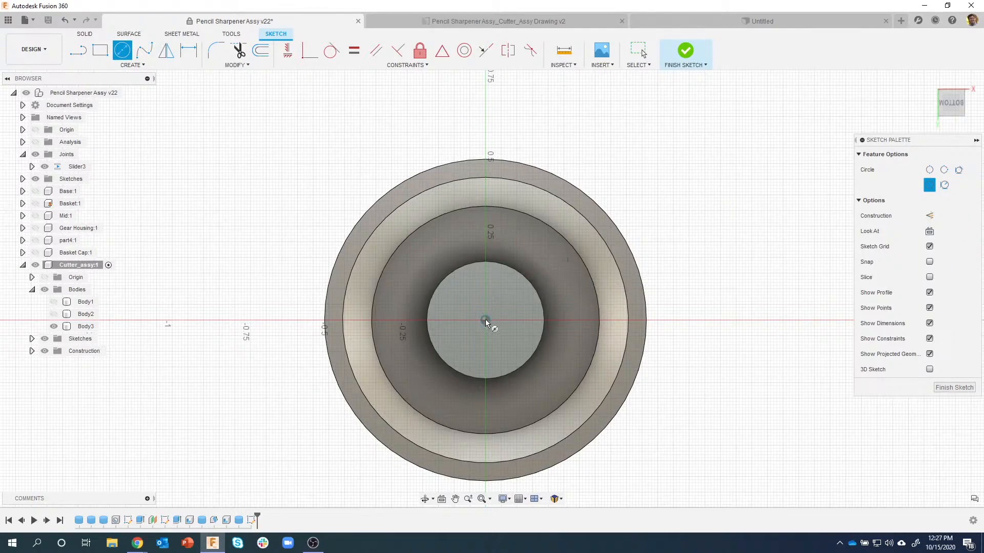
pyautogui.click(498, 327)
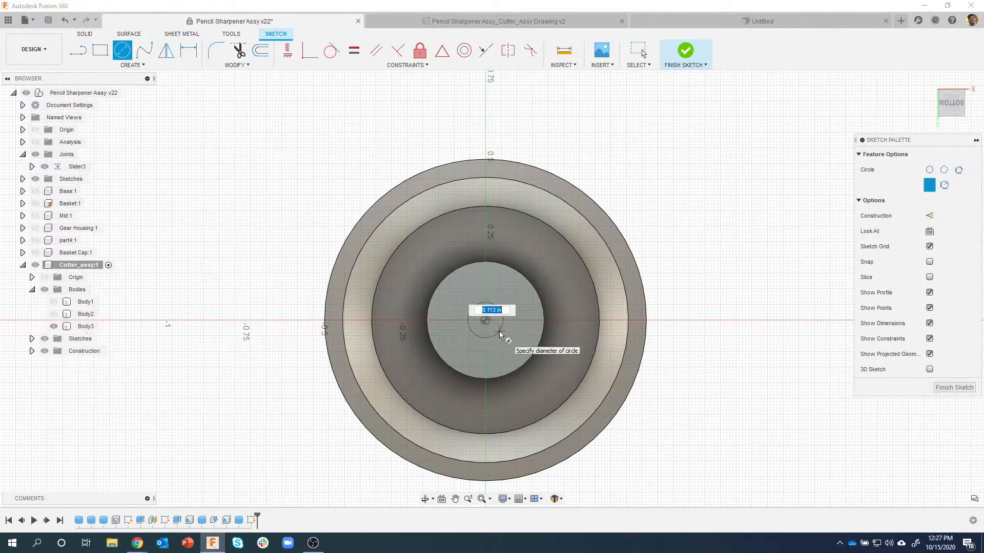
pyautogui.write('0.25')
pyautogui.press('Return')
pyautogui.press('Escape')
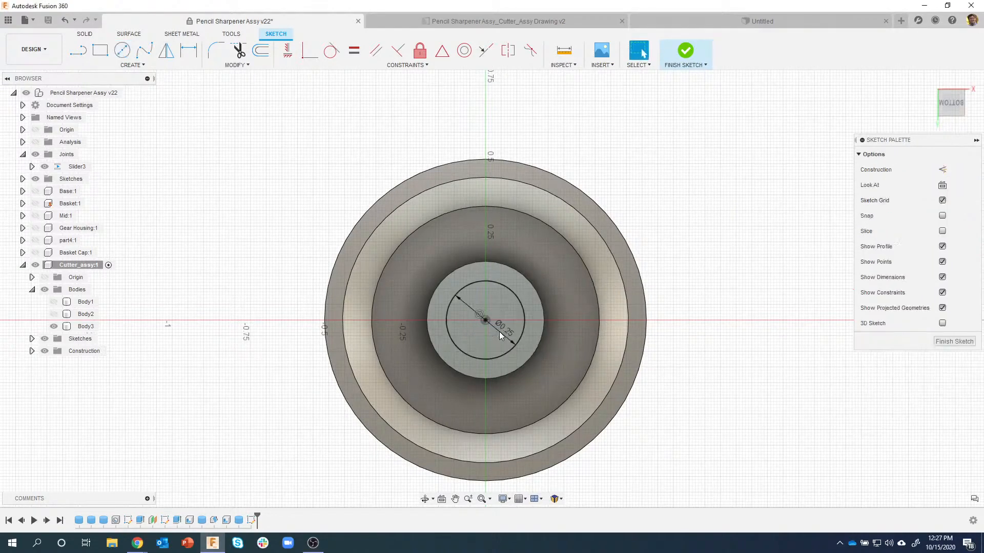
pyautogui.scroll(3, 493, 331)
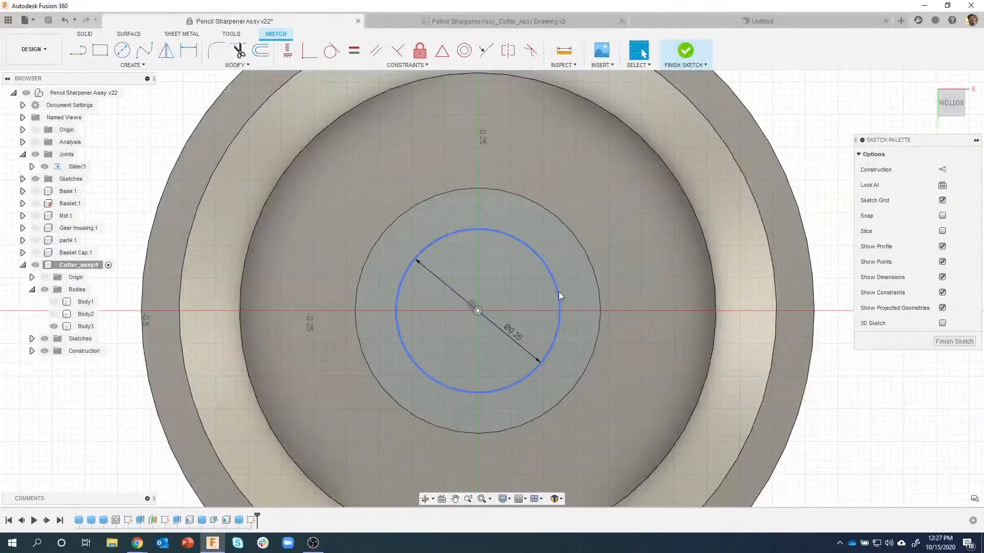
# Draw a center rectangle 0.17 in wide, centered on the circle's center point.
pyautogui.click(606, 237)
pyautogui.press('r')
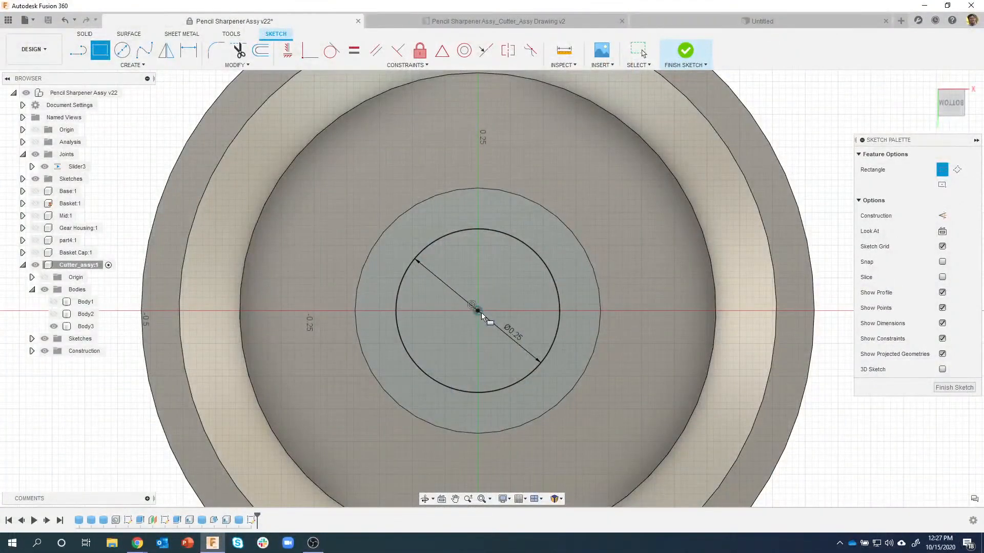
pyautogui.click(941, 185)
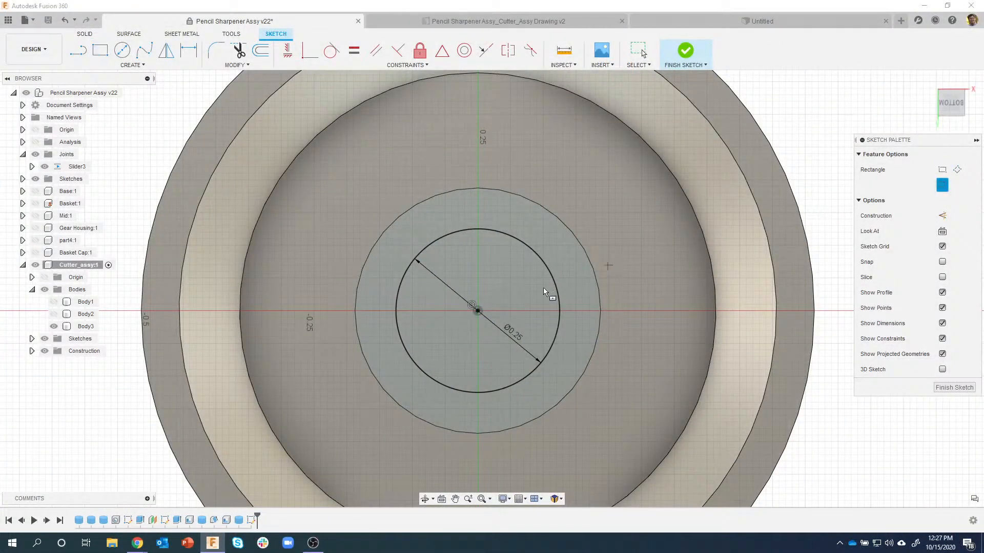
pyautogui.click(477, 310)
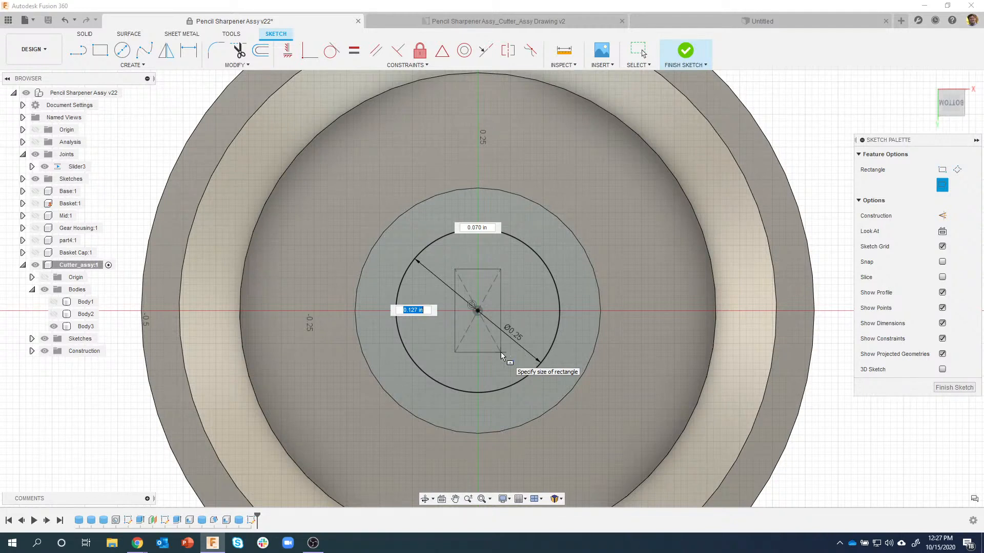
pyautogui.press('Tab')
pyautogui.write('.17')
pyautogui.press('Tab')
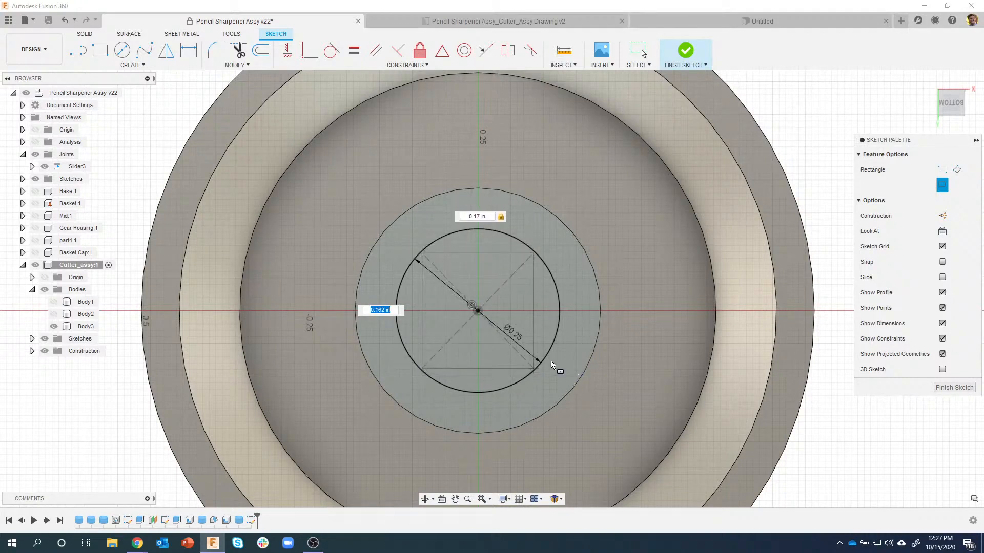
pyautogui.click(536, 346)
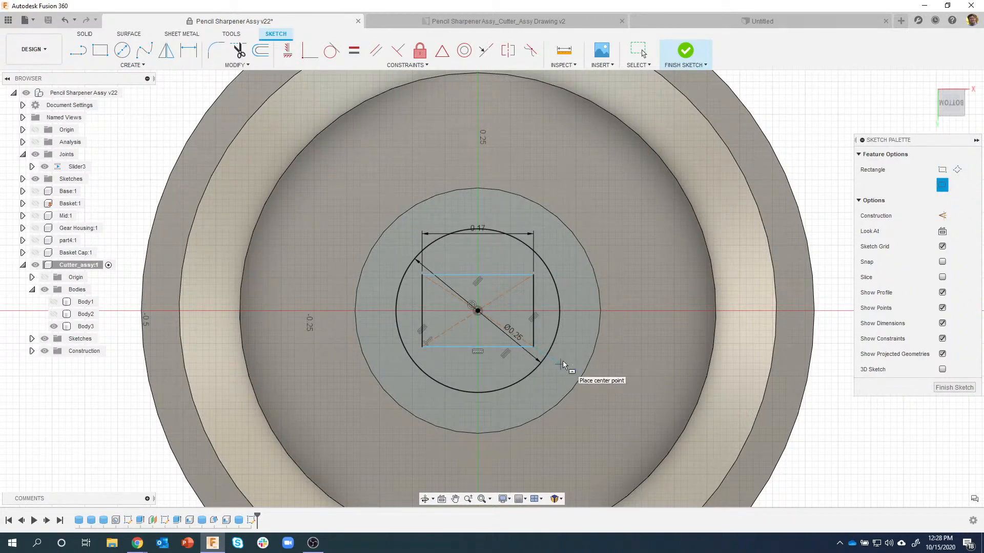
# Make a rectangle corner coincident with the 0.25 in circle and finish the sketch.
pyautogui.scroll(3, 543, 369)
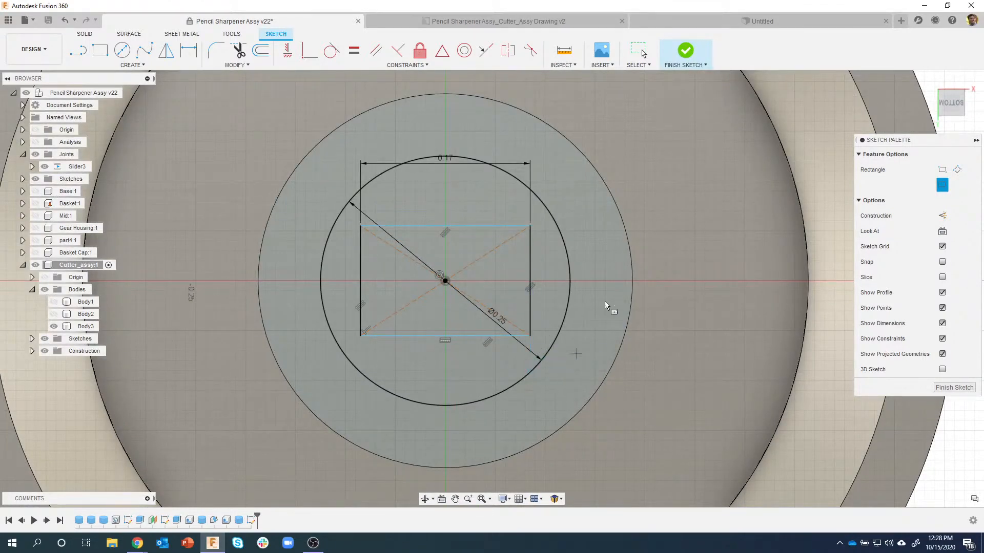
pyautogui.click(310, 55)
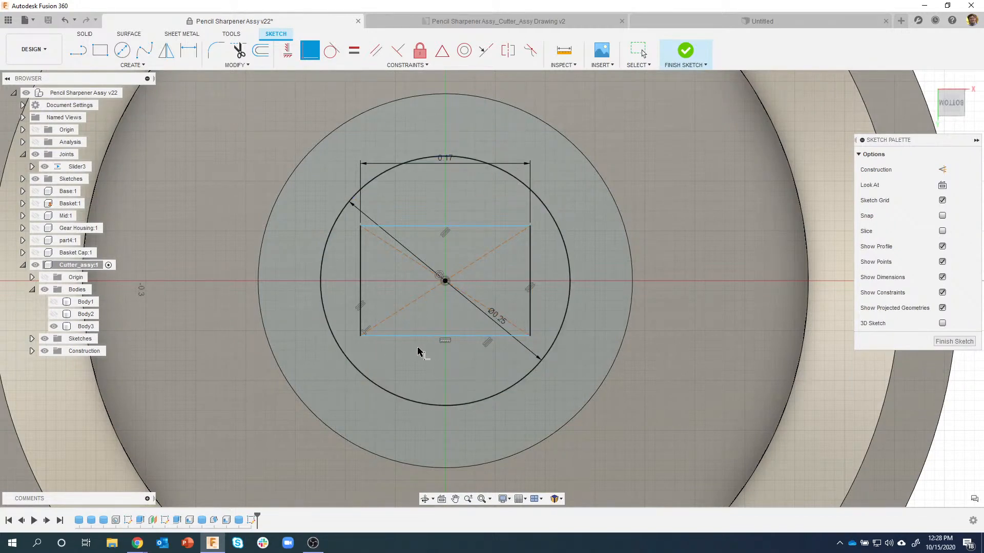
pyautogui.click(530, 337)
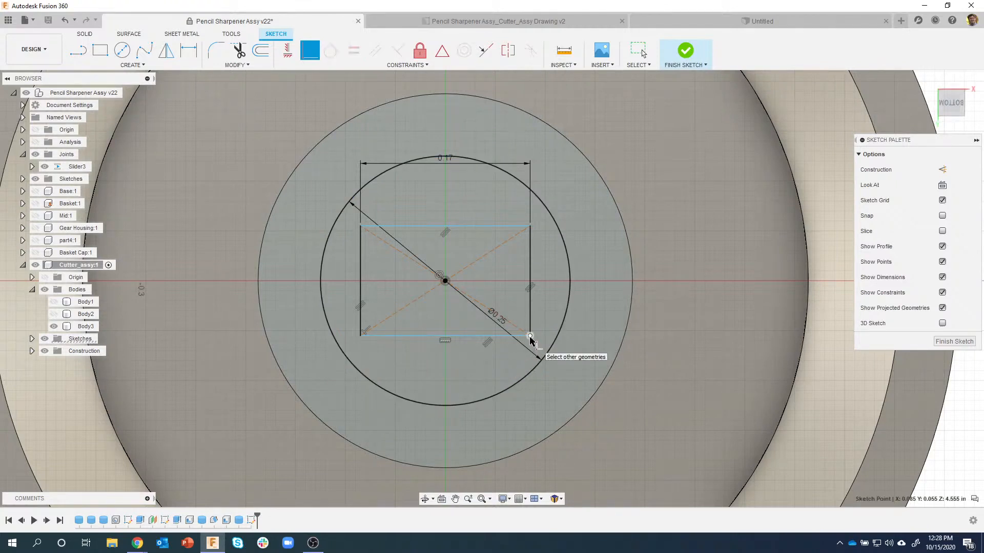
pyautogui.click(509, 392)
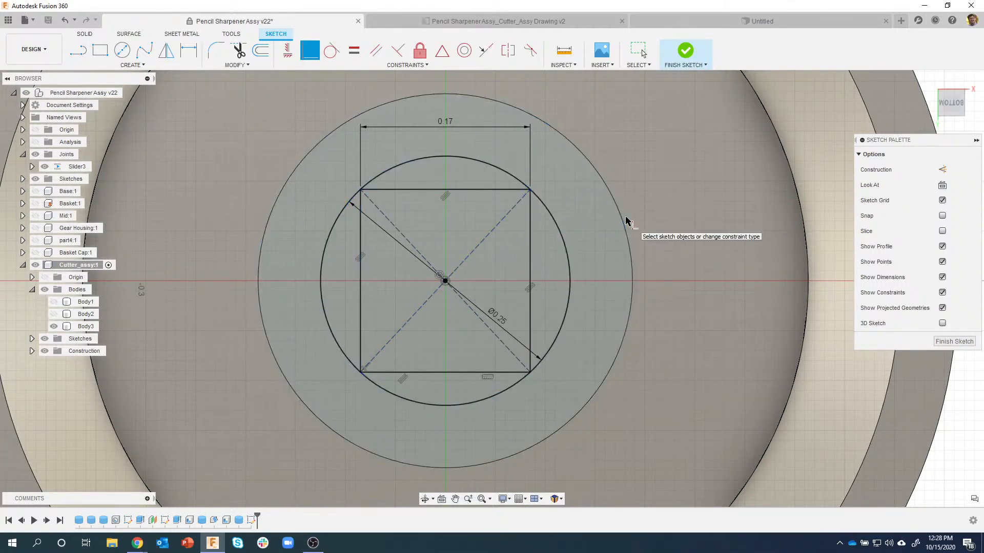
pyautogui.click(685, 56)
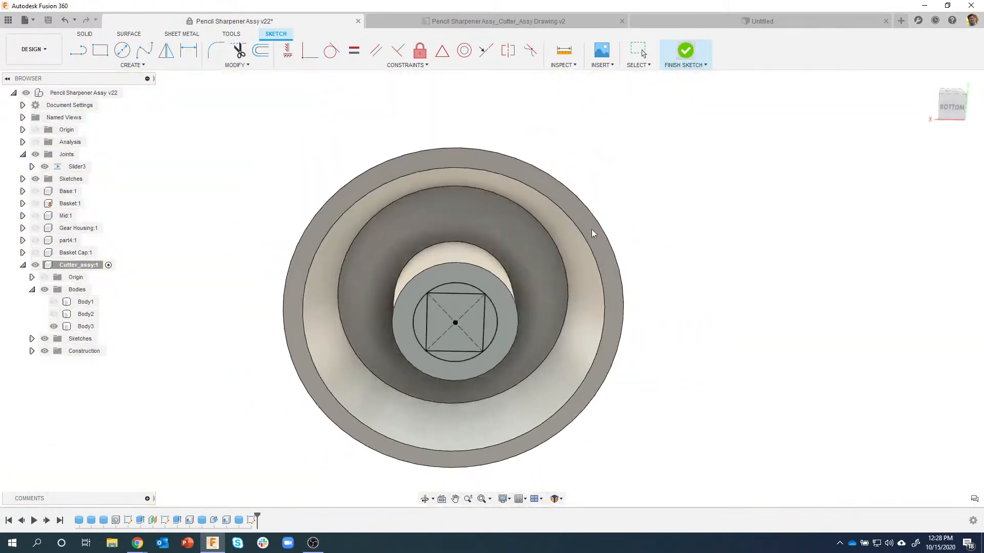
# Extrude the rectangle and the circle segments above and below it about 0.118 in into the boss as a cut.
pyautogui.scroll(5, 505, 284)
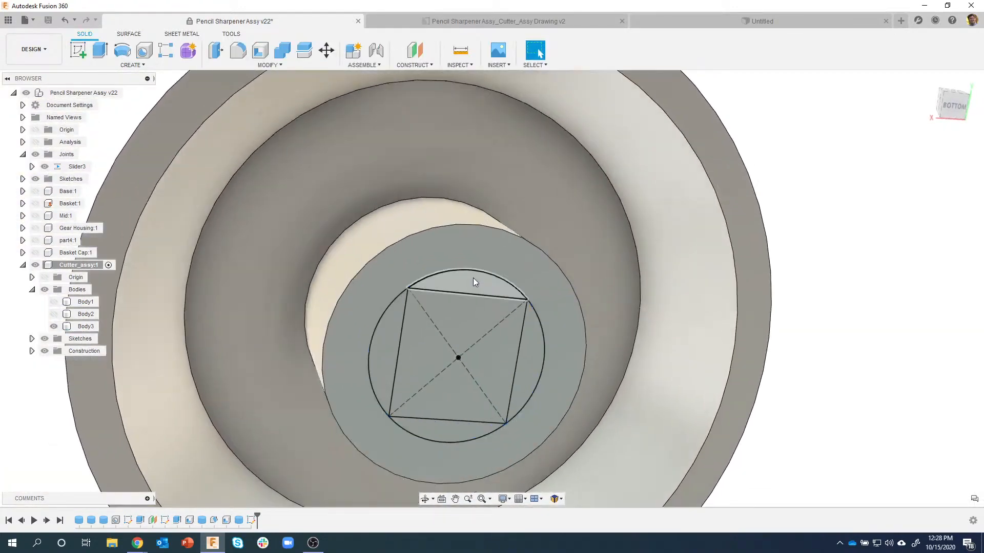
pyautogui.click(468, 279)
pyautogui.keyDown('ctrl'); pyautogui.click(463, 322); pyautogui.keyUp('ctrl')
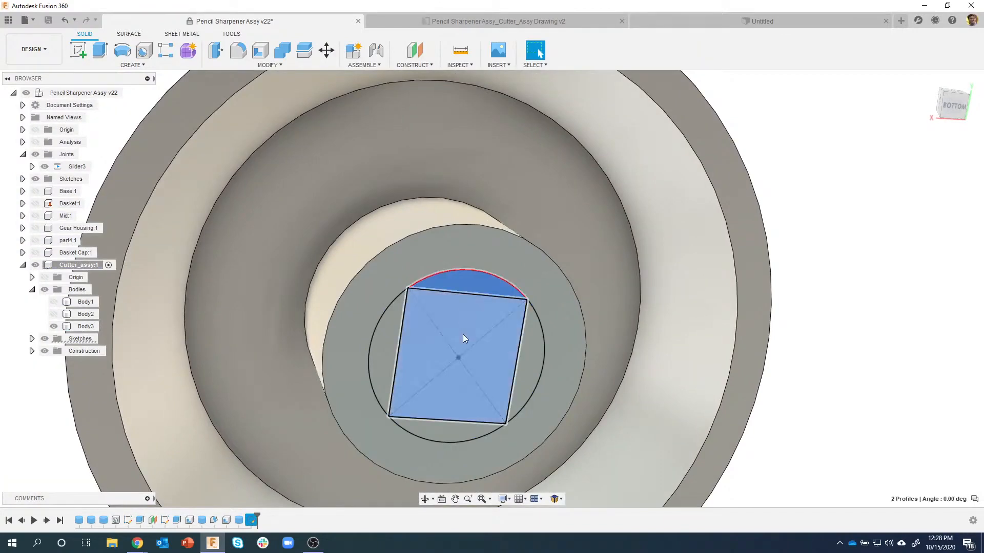
pyautogui.keyDown('ctrl'); pyautogui.click(444, 426); pyautogui.keyUp('ctrl')
pyautogui.keyDown('ctrl'); pyautogui.click(758, 279); pyautogui.keyUp('ctrl')
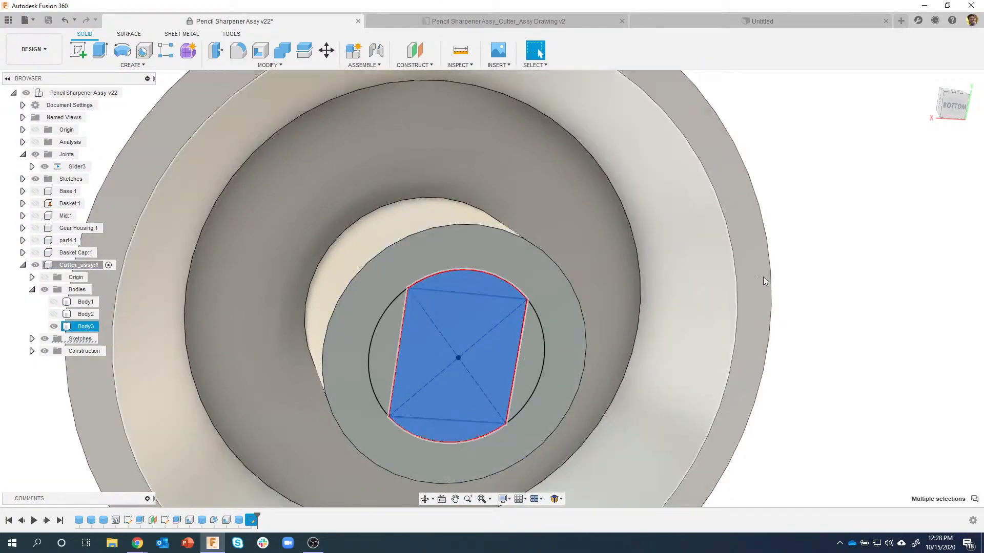
pyautogui.scroll(-1, 681, 277)
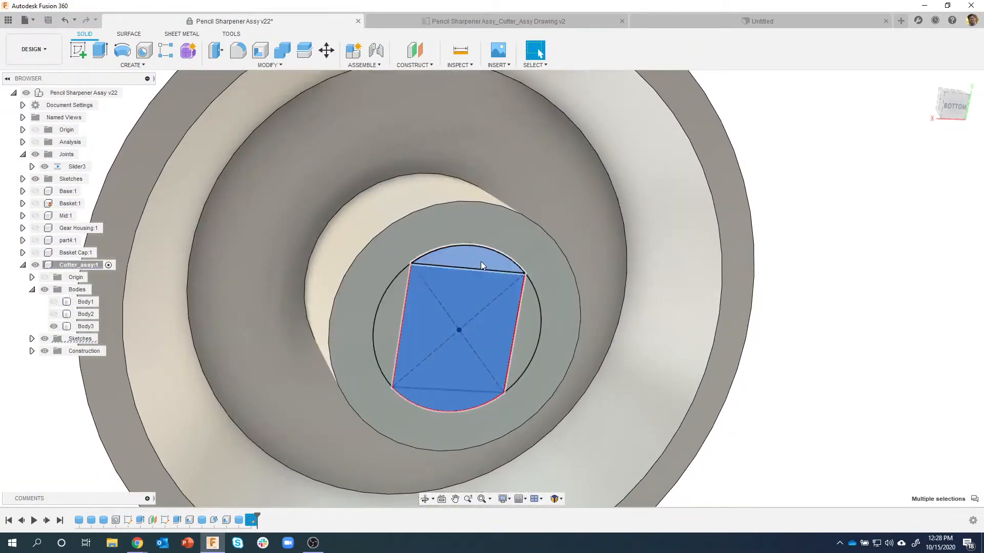
pyautogui.rightClick(481, 261)
pyautogui.click(470, 308)
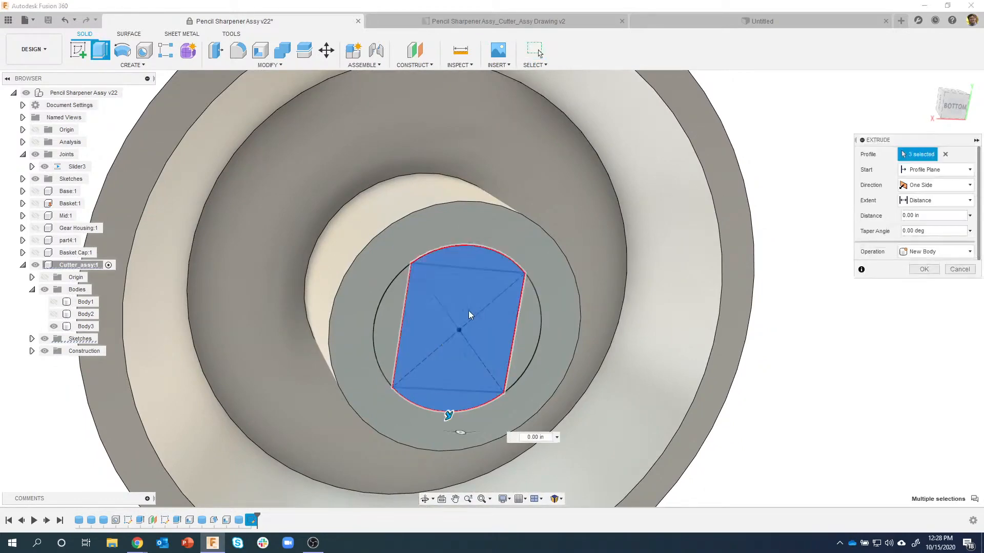
pyautogui.moveTo(450, 395); pyautogui.dragTo(411, 365)
pyautogui.keyDown('shift'); pyautogui.moveTo(413, 232); pyautogui.dragTo(407, 223, button='middle'); pyautogui.keyUp('shift')
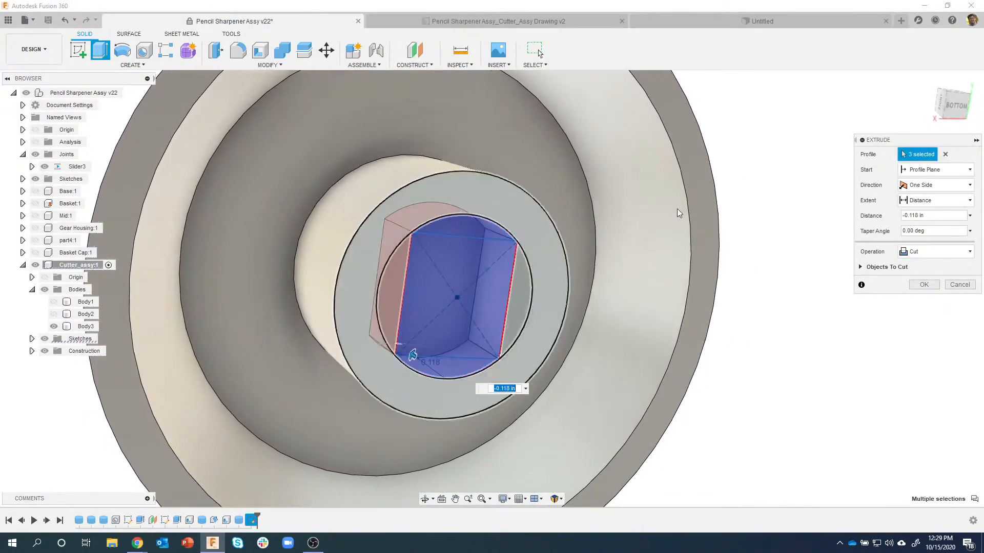
# Set the cut's extent to To Object, ending at the inner face of the hollow base, and apply it.
pyautogui.click(946, 201)
pyautogui.click(921, 225)
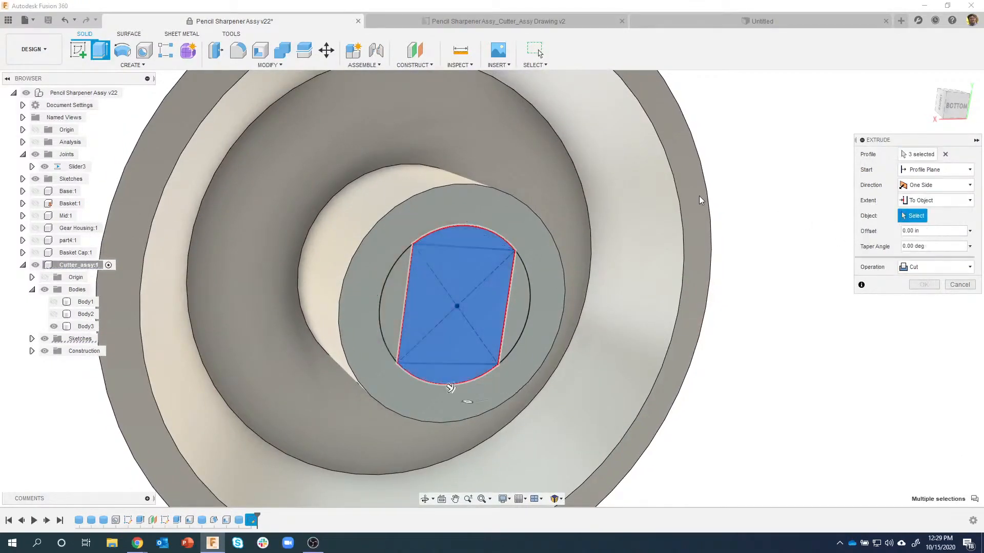
pyautogui.keyDown('shift'); pyautogui.moveTo(393, 142); pyautogui.dragTo(387, 129, button='middle'); pyautogui.keyUp('shift')
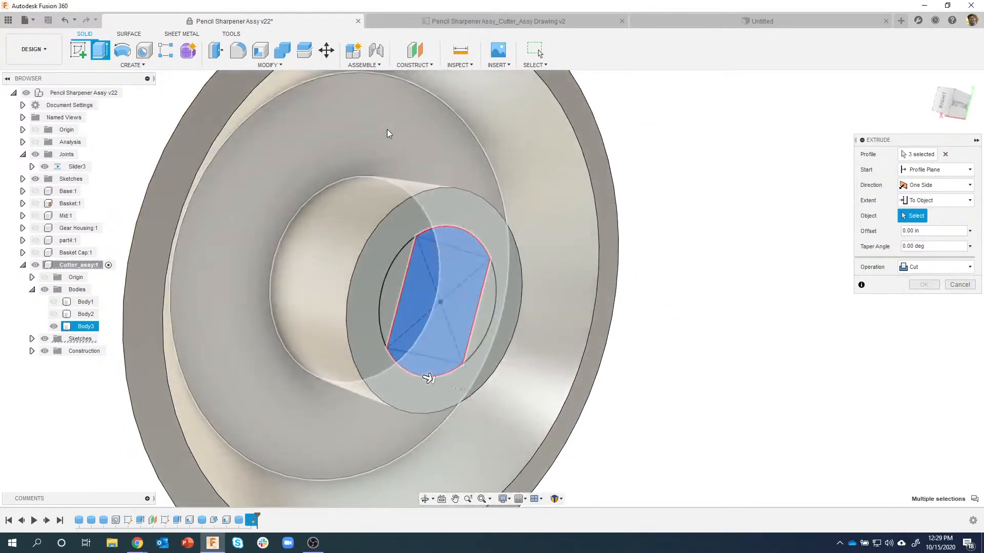
pyautogui.click(390, 133)
pyautogui.keyDown('shift'); pyautogui.moveTo(735, 293); pyautogui.dragTo(703, 299, button='middle'); pyautogui.keyUp('shift')
pyautogui.keyDown('shift'); pyautogui.moveTo(415, 269); pyautogui.dragTo(670, 358, button='middle'); pyautogui.keyUp('shift')
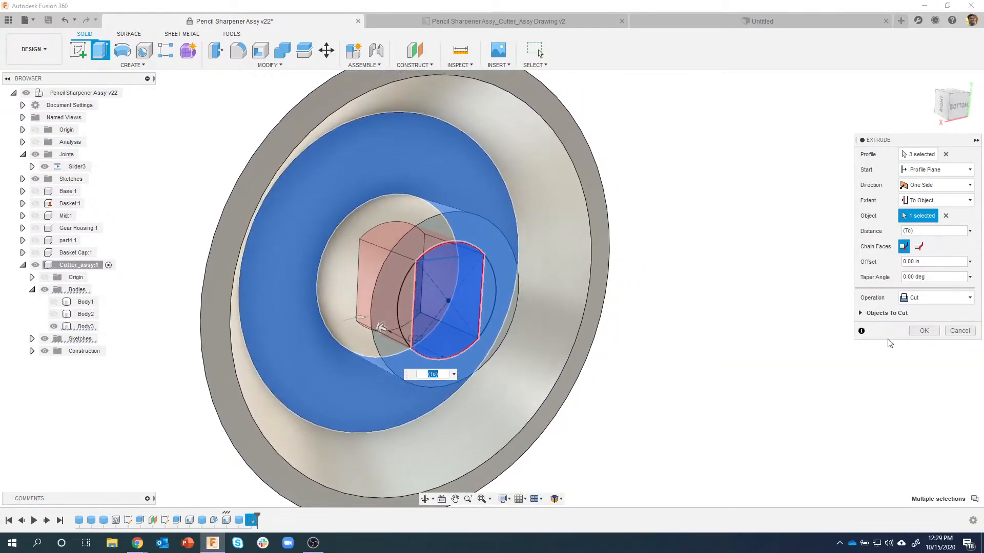
pyautogui.click(924, 331)
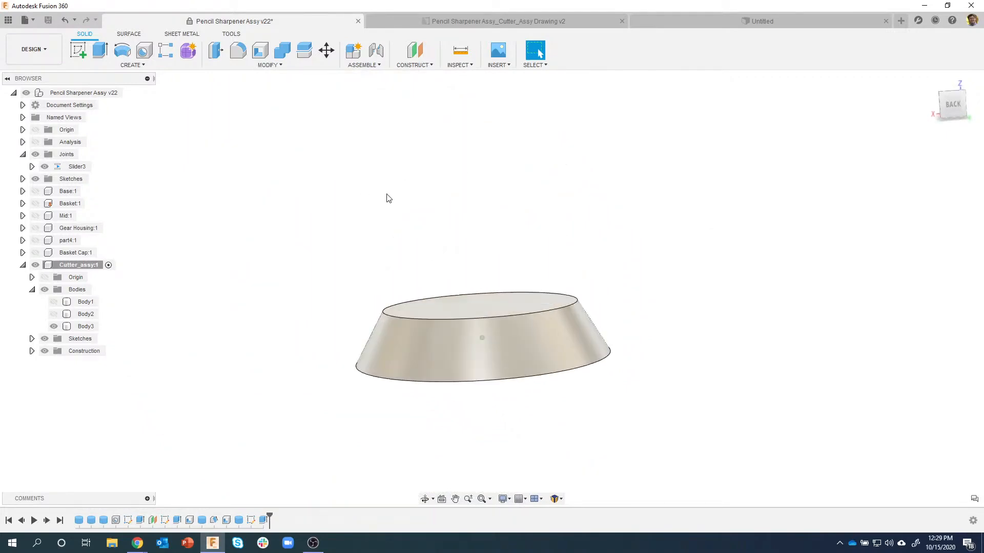
# Show Body2 and Body1, and start a Combine with Body1 as the target body and Body2 as a tool body.
pyautogui.click(54, 314)
pyautogui.click(53, 302)
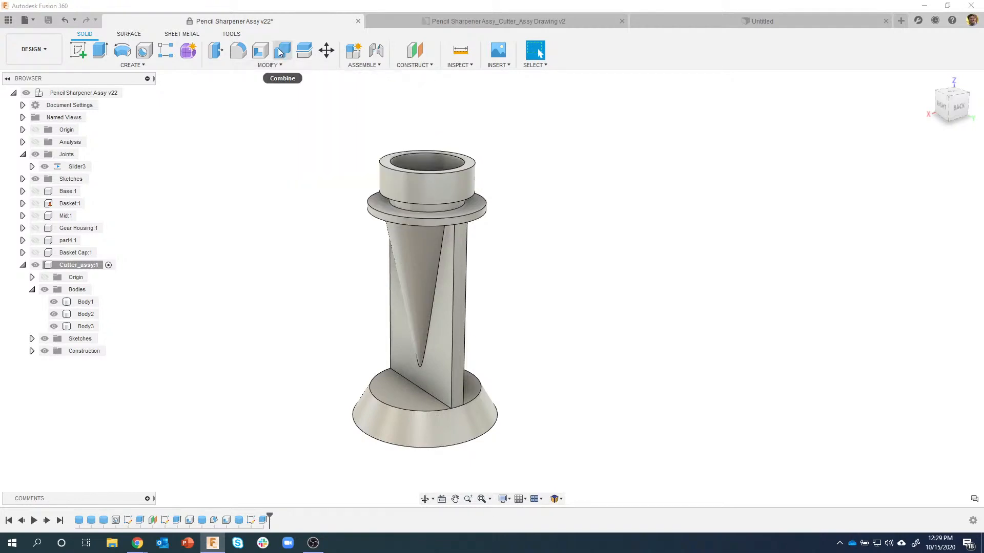
pyautogui.click(271, 64)
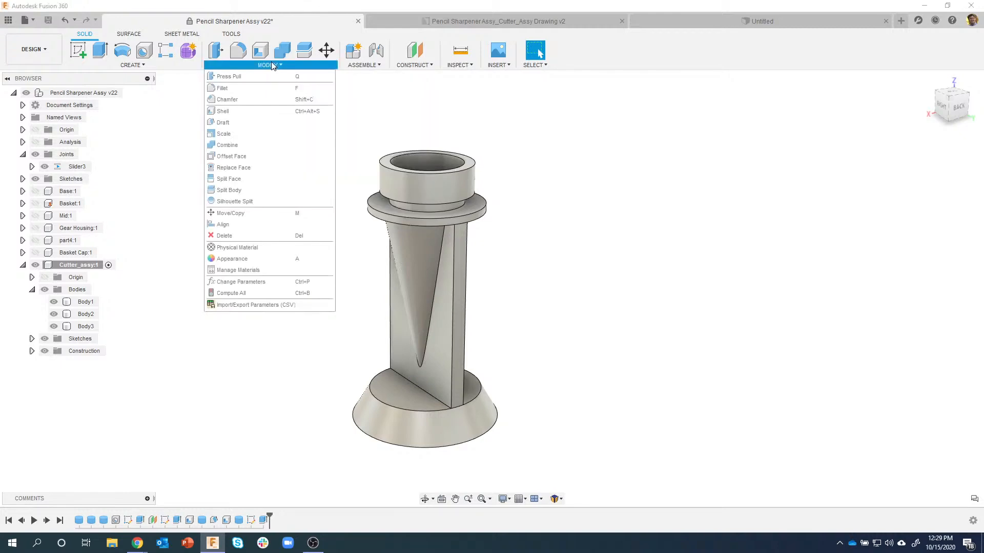
pyautogui.click(258, 145)
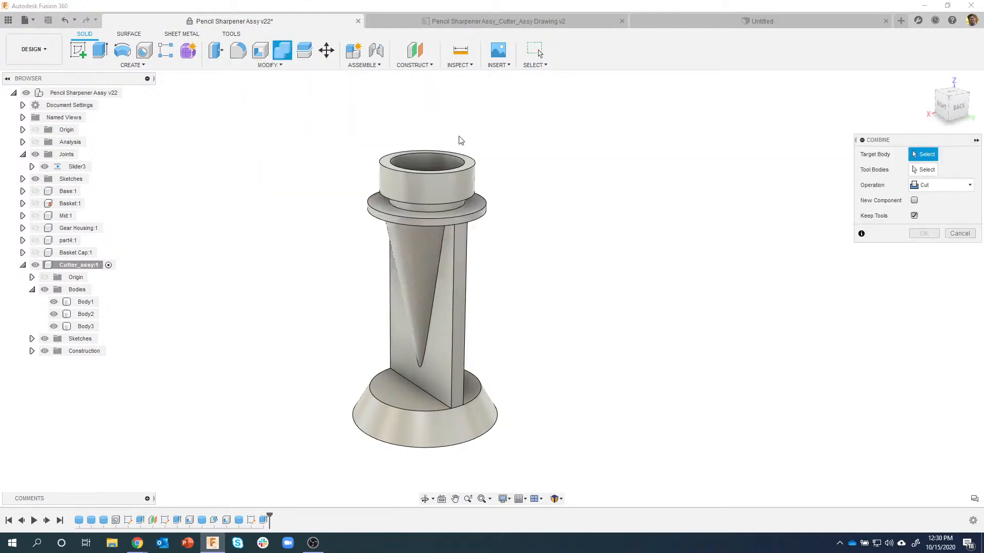
pyautogui.click(85, 302)
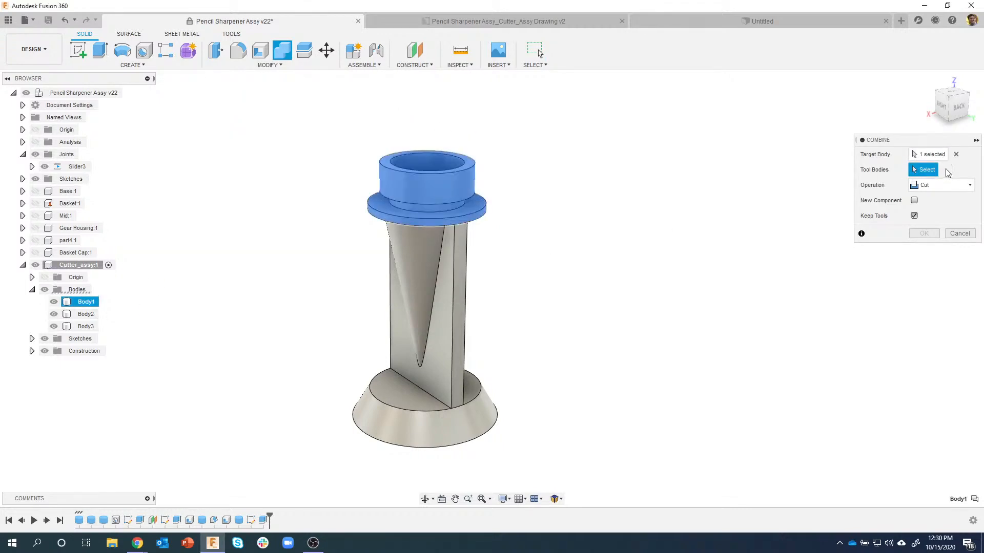
pyautogui.click(457, 279)
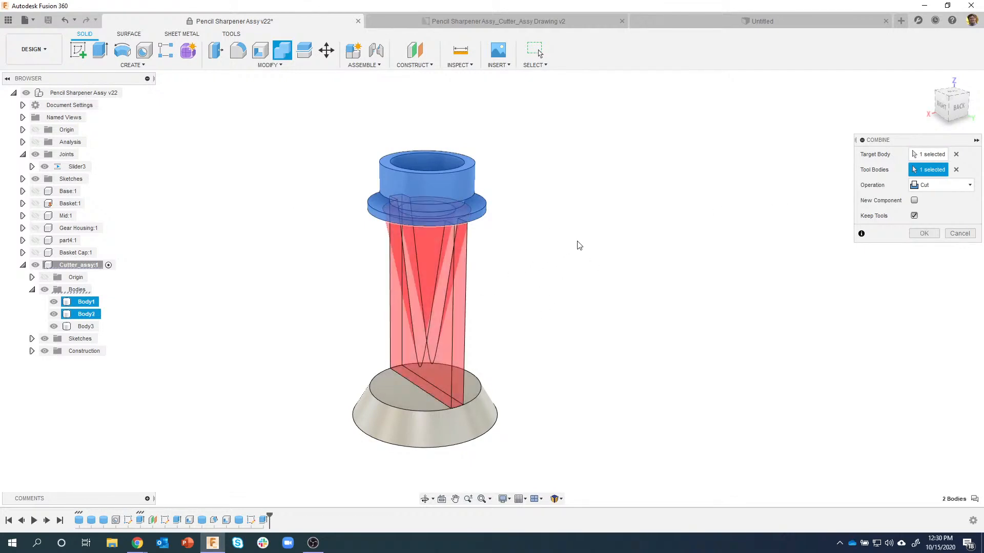
# Set the Combine operation to Join, add the conical base as a tool body, turn off Keep Tools, and apply it.
pyautogui.click(932, 186)
pyautogui.click(932, 197)
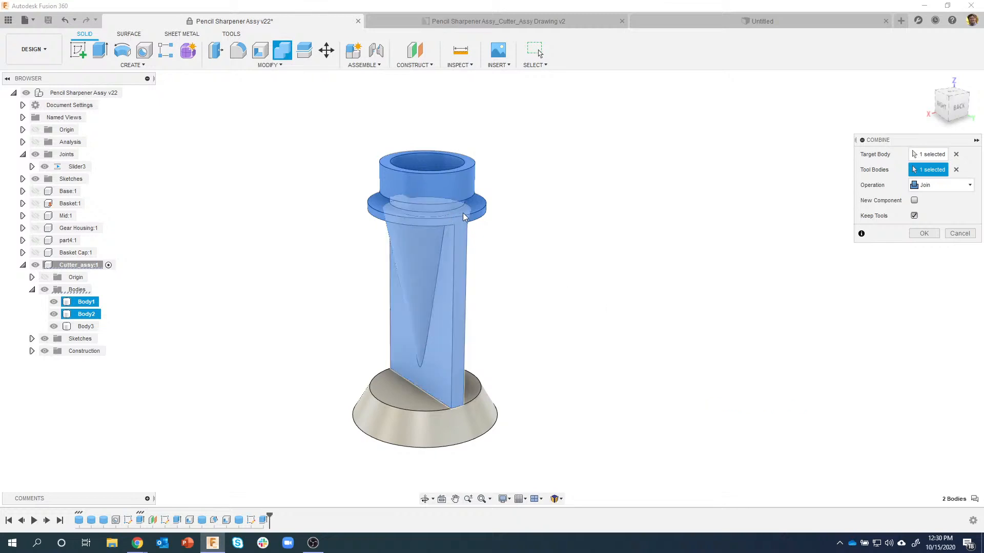
pyautogui.scroll(5, 472, 221)
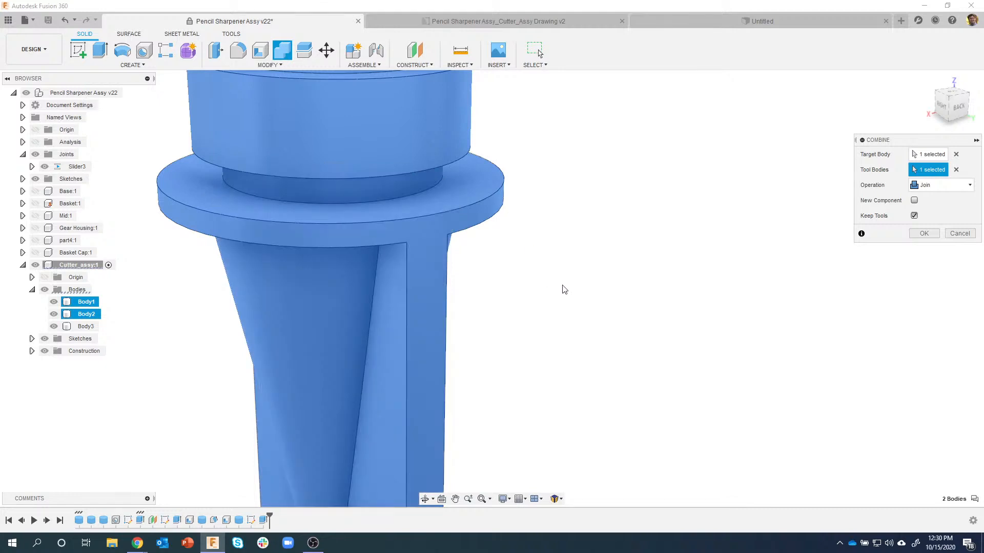
pyautogui.scroll(-6, 566, 285)
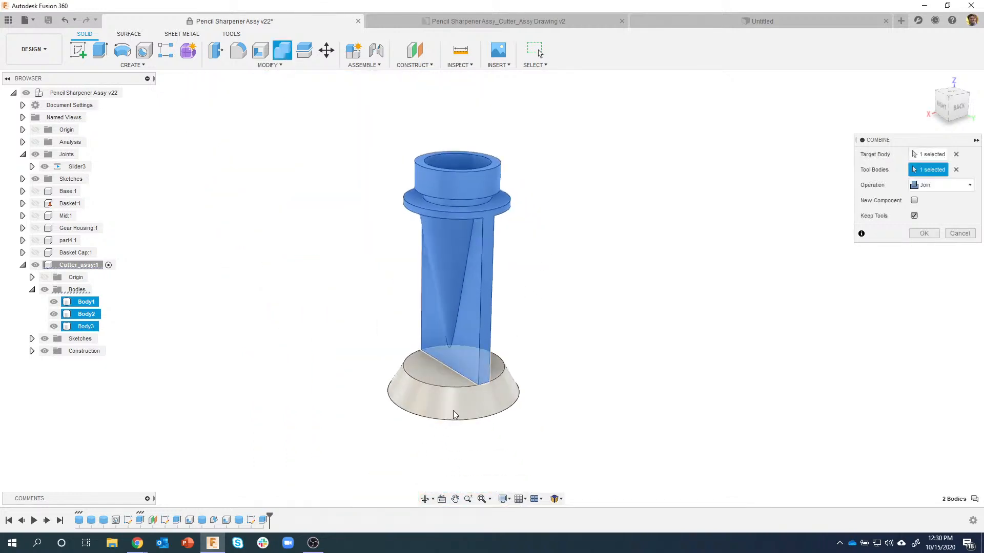
pyautogui.click(453, 410)
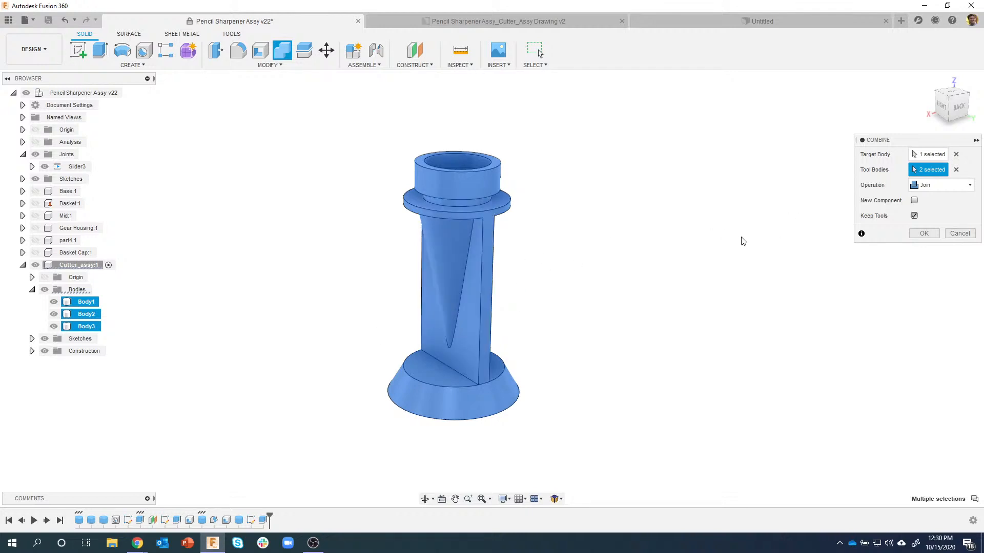
pyautogui.click(913, 216)
pyautogui.click(924, 234)
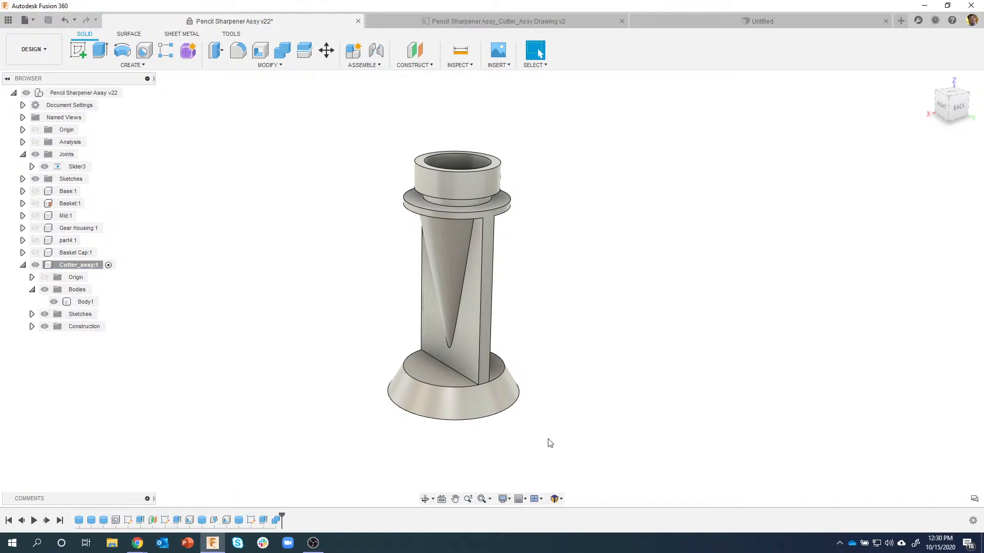
# Examine the combined cutter body from several sides and compare it with the cutter assembly drawing.
pyautogui.click(89, 302)
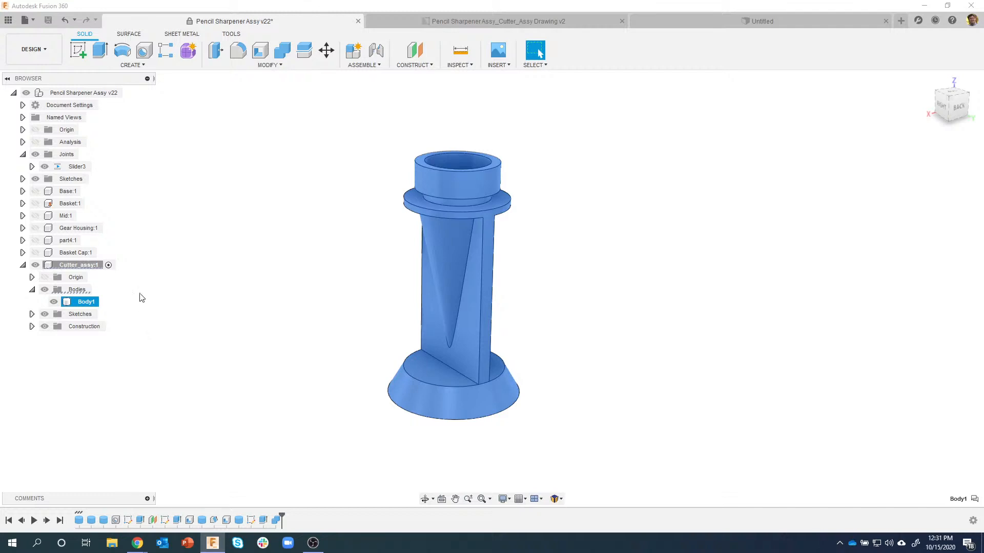
pyautogui.click(466, 23)
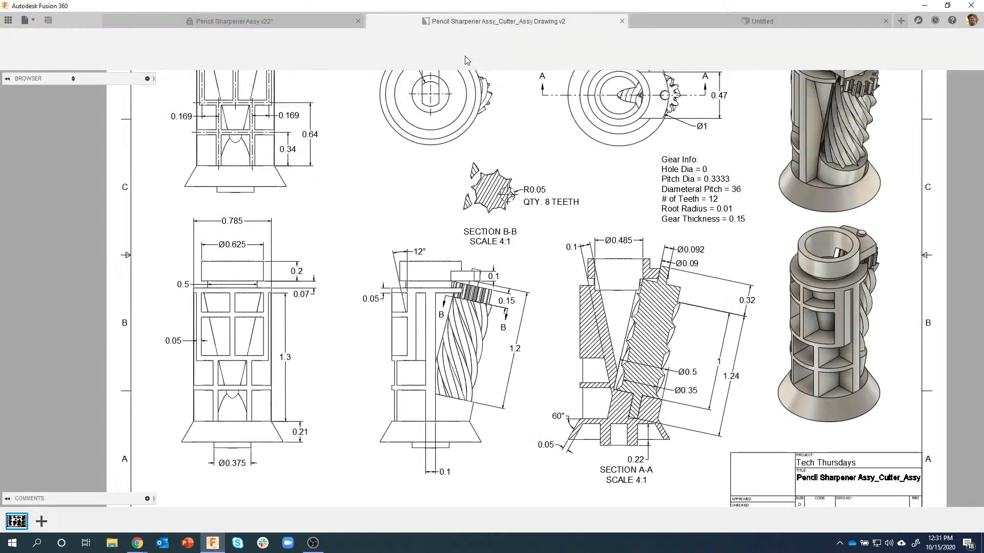
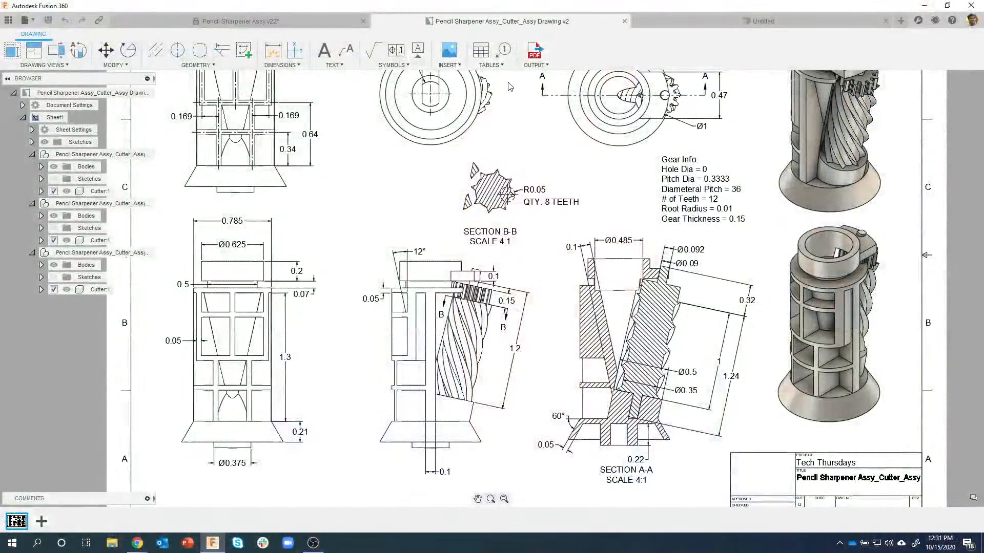
pyautogui.click(295, 19)
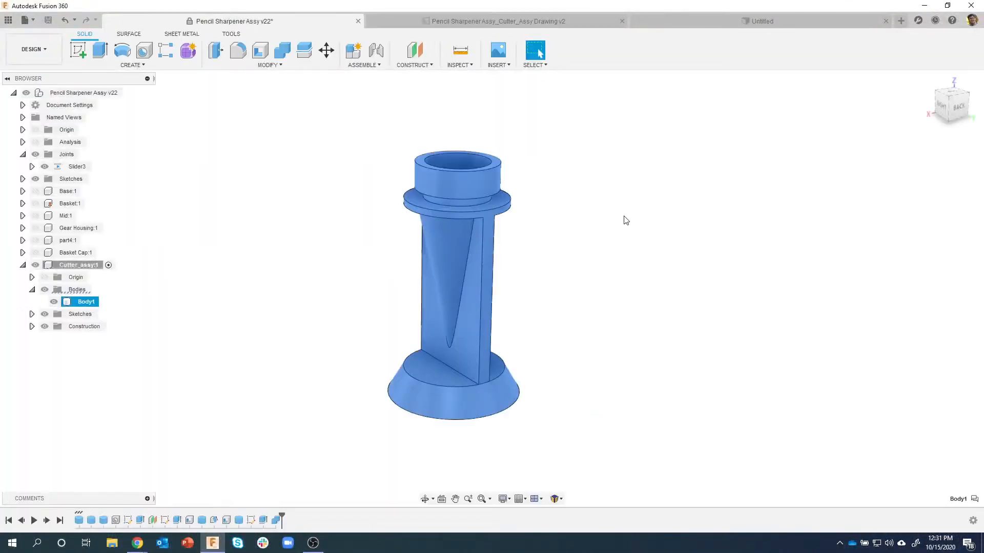
pyautogui.click(578, 195)
pyautogui.keyDown('shift'); pyautogui.moveTo(578, 195); pyautogui.dragTo(531, 272, button='middle'); pyautogui.keyUp('shift')
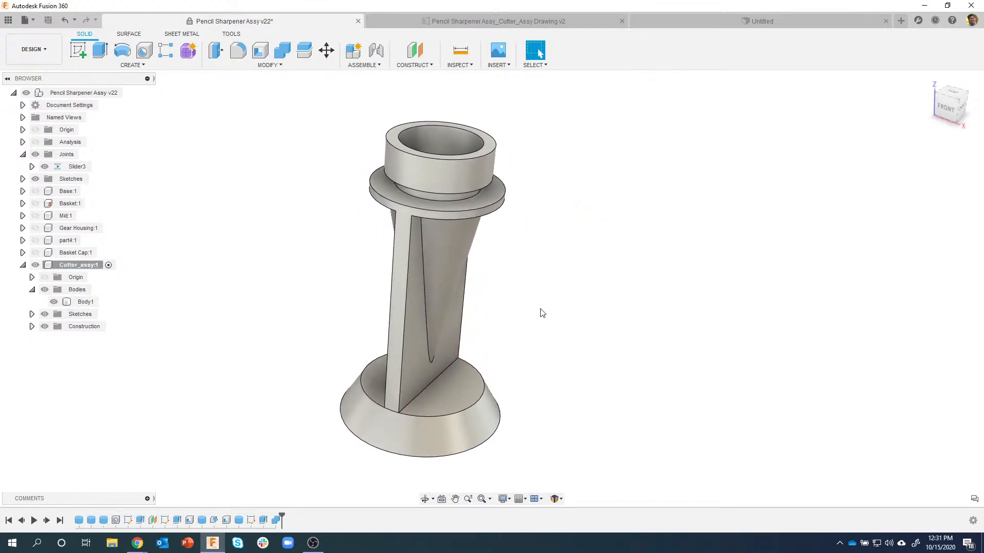
pyautogui.click(418, 254)
pyautogui.keyDown('shift'); pyautogui.moveTo(588, 369); pyautogui.dragTo(529, 217, button='middle'); pyautogui.keyUp('shift')
pyautogui.keyDown('shift'); pyautogui.moveTo(510, 358); pyautogui.dragTo(520, 193, button='middle'); pyautogui.keyUp('shift')
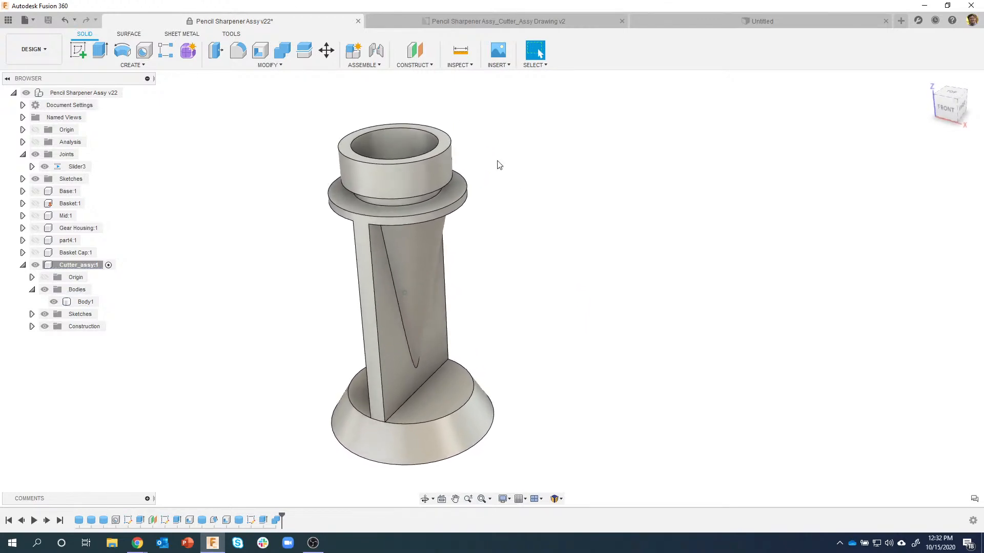
# Start a tangent construction plane on the outer cylindrical face of the flange, on the side facing the flat plate.
pyautogui.click(414, 65)
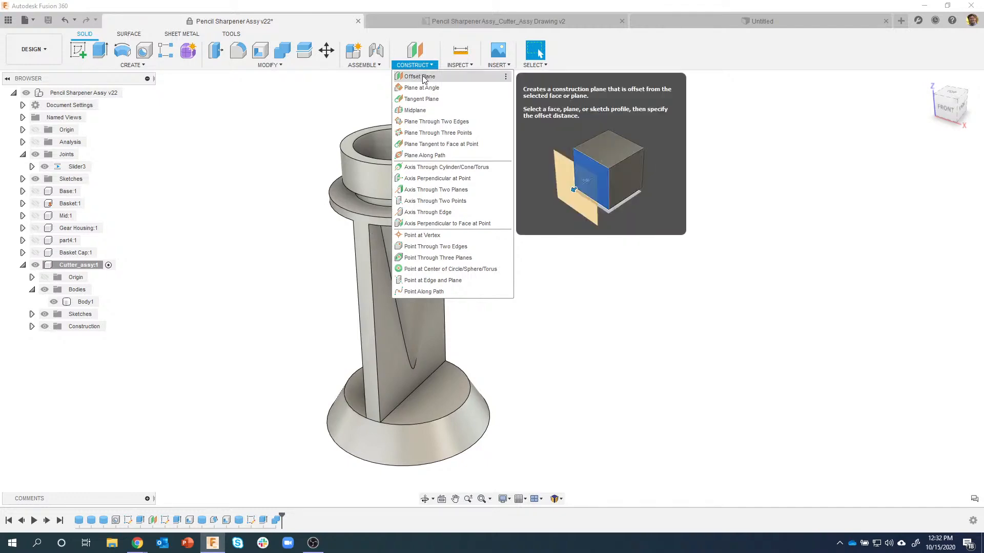
pyautogui.click(450, 100)
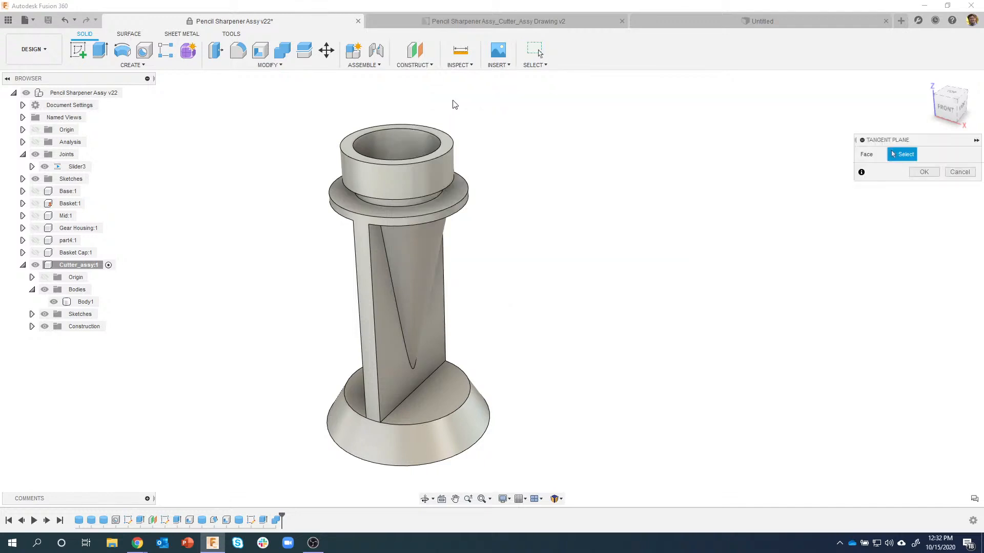
pyautogui.keyDown('shift'); pyautogui.moveTo(557, 148); pyautogui.dragTo(513, 206, button='middle'); pyautogui.keyUp('shift')
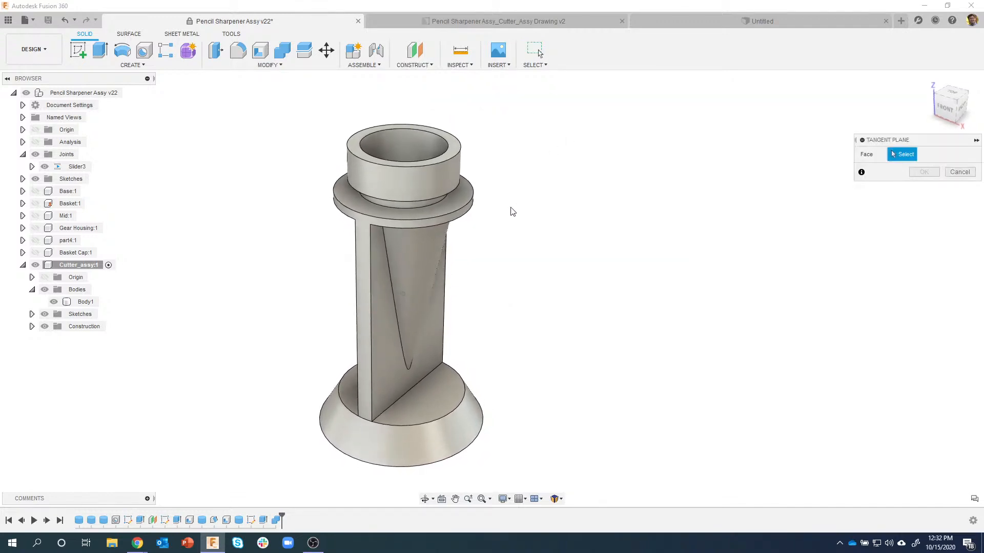
pyautogui.click(435, 221)
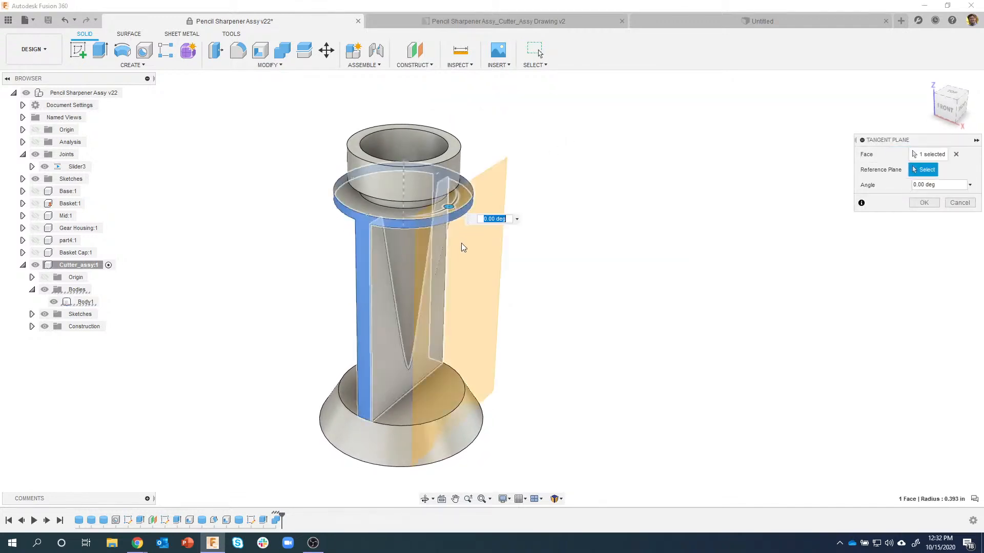
pyautogui.keyDown('shift'); pyautogui.moveTo(615, 316); pyautogui.dragTo(394, 238, button='middle'); pyautogui.keyUp('shift')
pyautogui.moveTo(393, 239)
pyautogui.mouseDown()
pyautogui.moveTo(334, 251)
pyautogui.moveTo(410, 214)
pyautogui.moveTo(393, 242)
pyautogui.moveTo(369, 251)
pyautogui.moveTo(404, 245)
pyautogui.mouseUp()
pyautogui.keyDown('shift'); pyautogui.moveTo(463, 245); pyautogui.dragTo(466, 220, button='middle'); pyautogui.keyUp('shift')
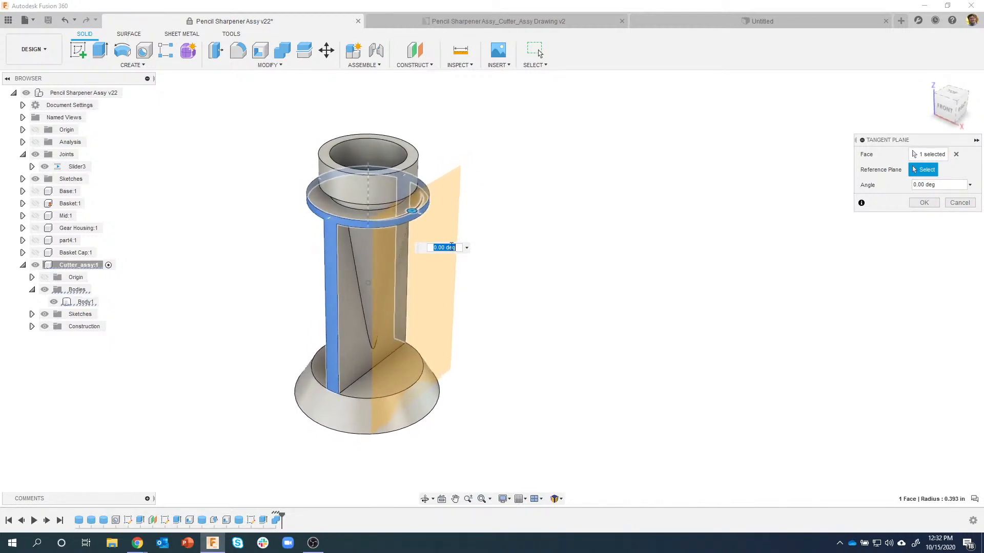
# Try a 45-degree angle for the tangent plane and return it to 0 degrees.
pyautogui.write('45')
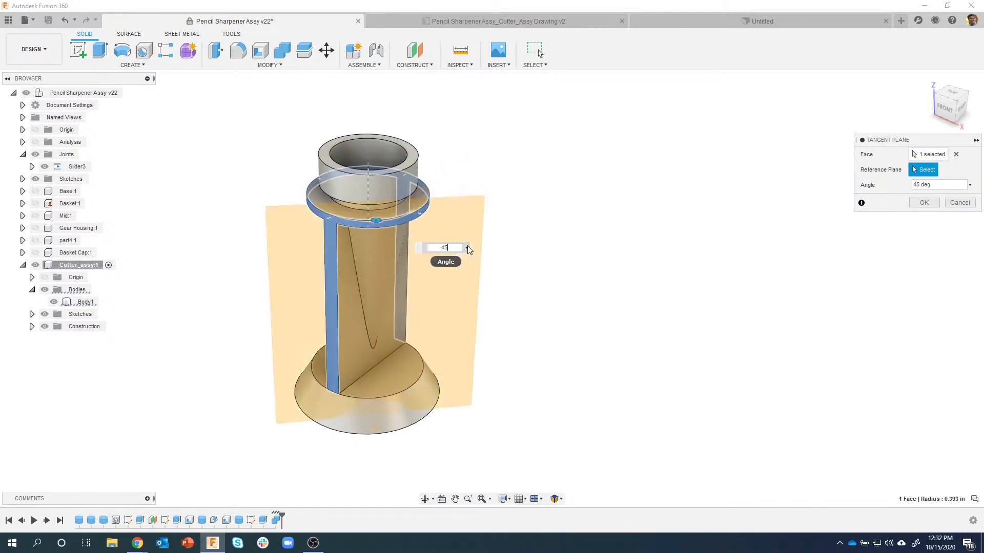
pyautogui.keyDown('shift'); pyautogui.moveTo(443, 224); pyautogui.dragTo(403, 255, button='middle'); pyautogui.keyUp('shift')
pyautogui.moveTo(365, 244); pyautogui.dragTo(413, 233)
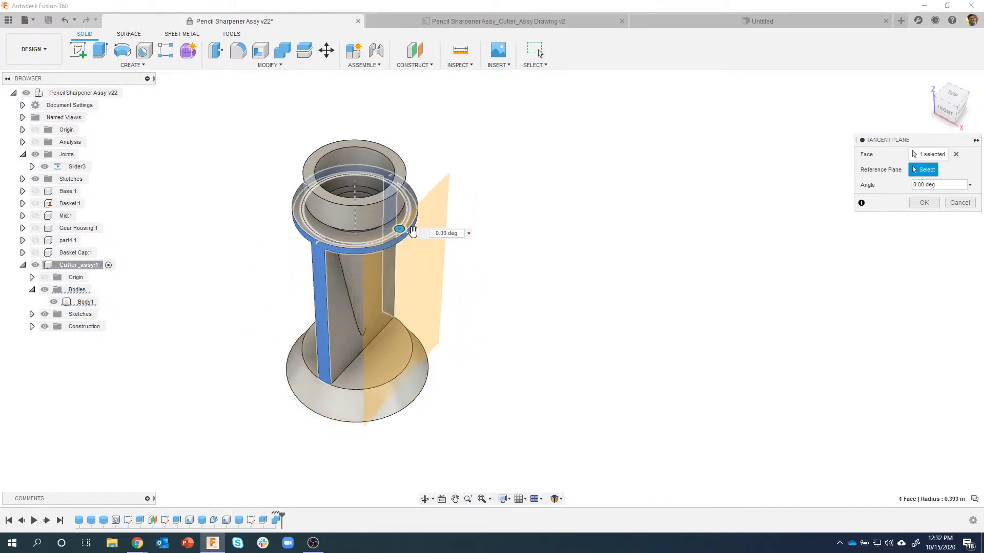
# Apply the tangent plane at 0 degrees and create a sketch on it.
pyautogui.click(917, 205)
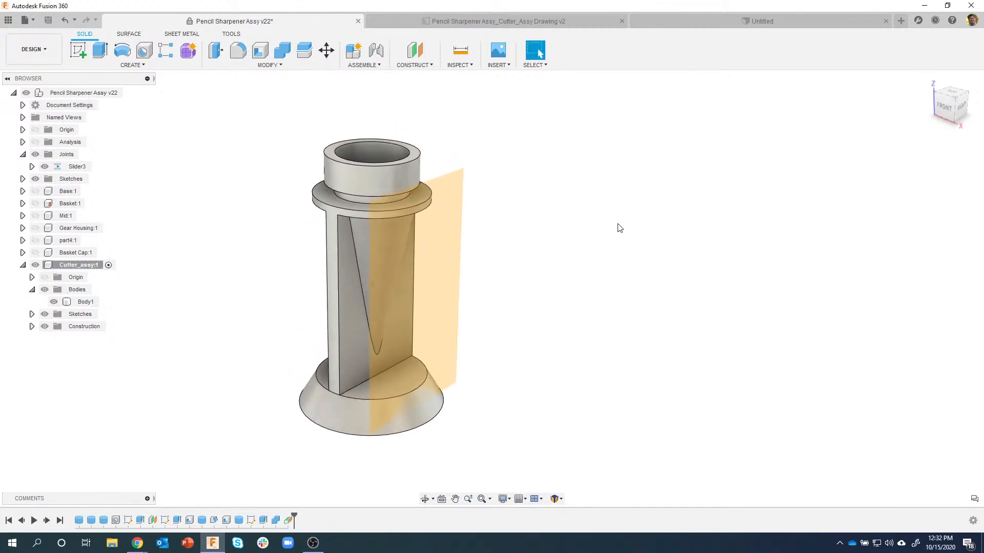
pyautogui.moveTo(515, 240)
pyautogui.keyDown('shift'); pyautogui.mouseDown(button='middle')
pyautogui.moveTo(441, 198)
pyautogui.moveTo(501, 213)
pyautogui.moveTo(492, 215)
pyautogui.moveTo(503, 229)
pyautogui.moveTo(525, 228)
pyautogui.moveTo(520, 241)
pyautogui.mouseUp(button='middle'); pyautogui.keyUp('shift')
pyautogui.rightClick(460, 204)
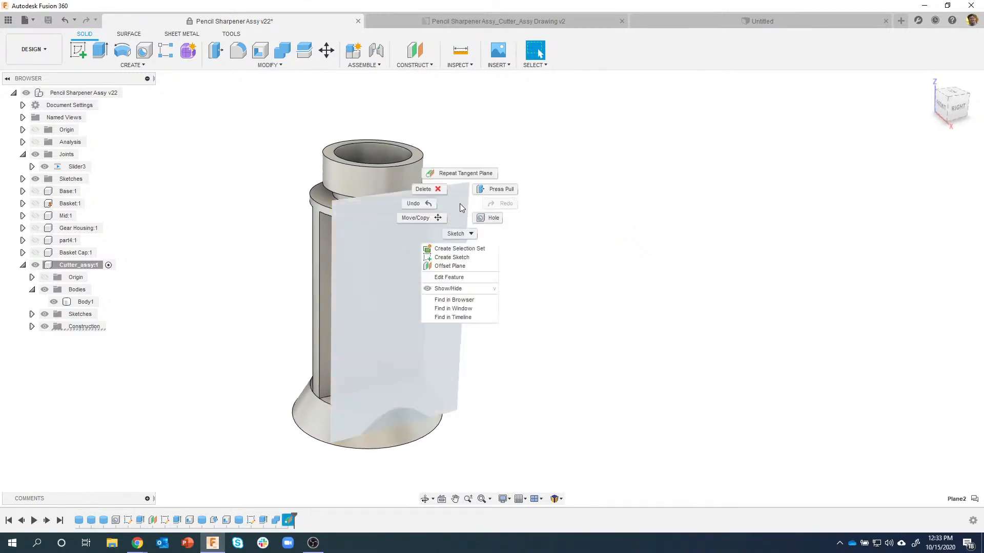
pyautogui.click(452, 258)
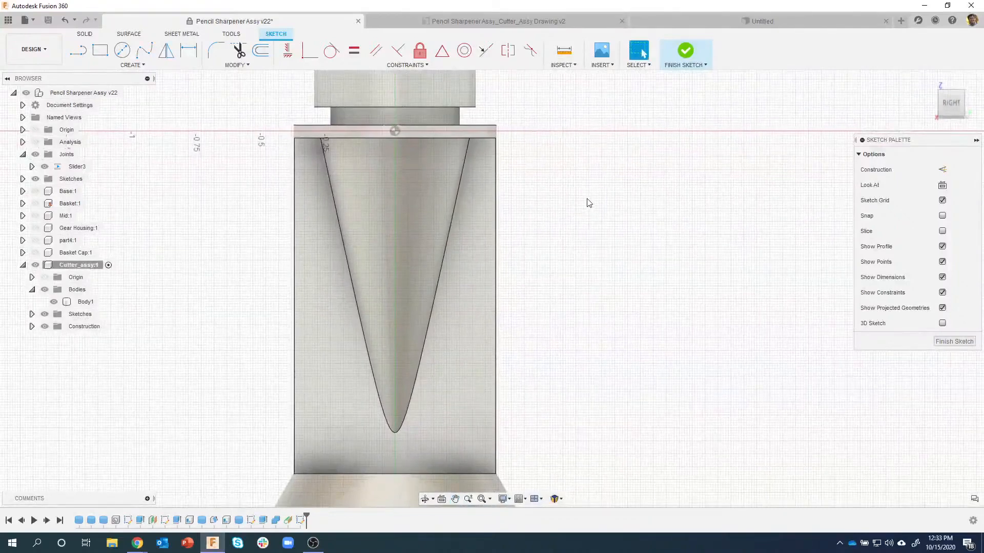
# Examine the rib grid's layout and dimensions in the front view of the cutter assembly drawing, and return to the model sketch.
pyautogui.click(494, 21)
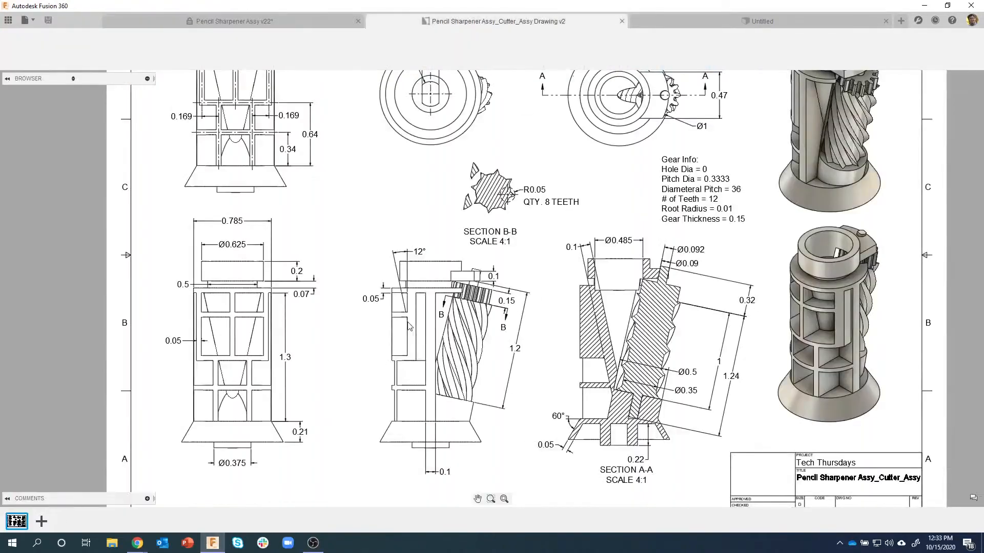
pyautogui.scroll(-1, 366, 287)
pyautogui.moveTo(352, 206); pyautogui.dragTo(388, 316, button='middle')
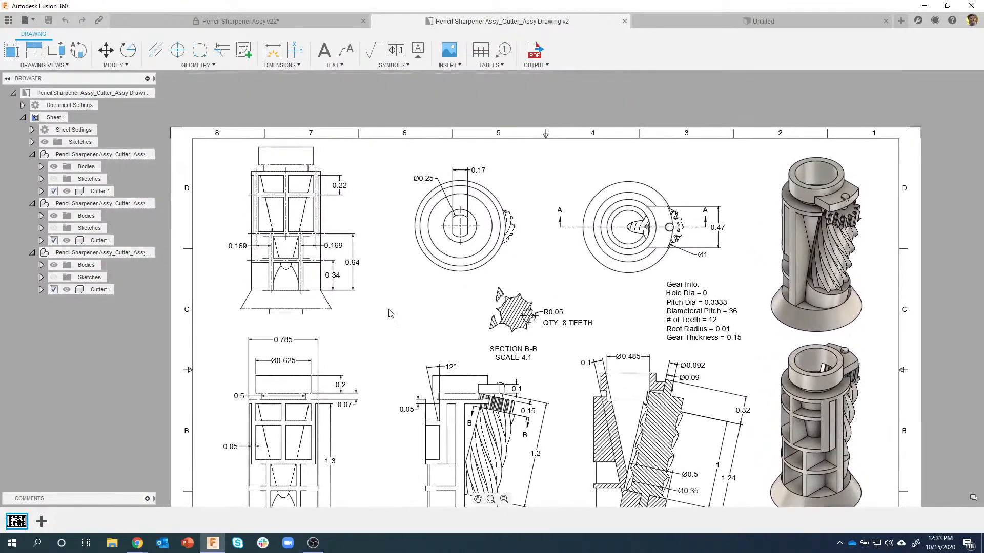
pyautogui.scroll(4, 240, 194)
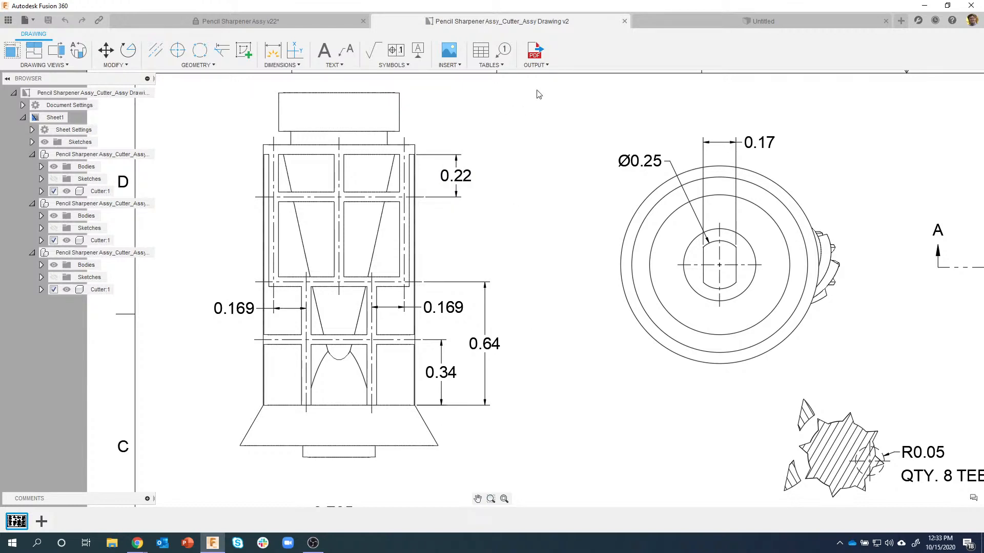
pyautogui.click(300, 22)
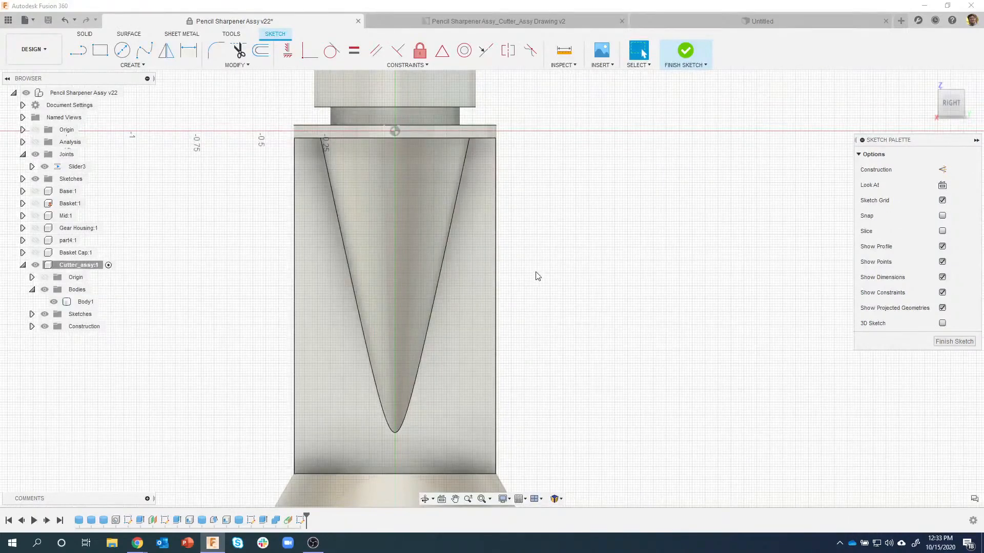
# Project the cylindrical face surrounding the V-shaped recess into the sketch, with the selection filter on specified entities.
pyautogui.press('p')
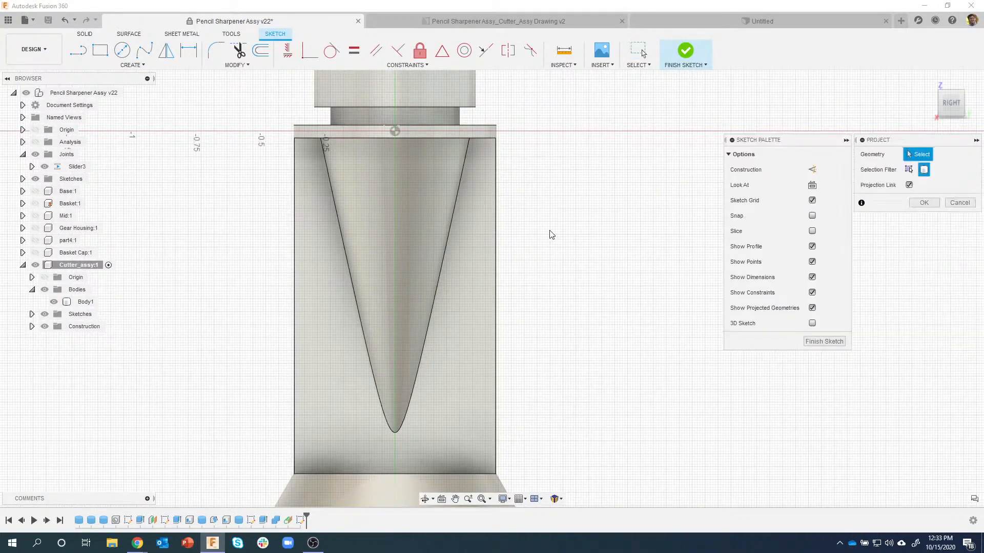
pyautogui.click(908, 170)
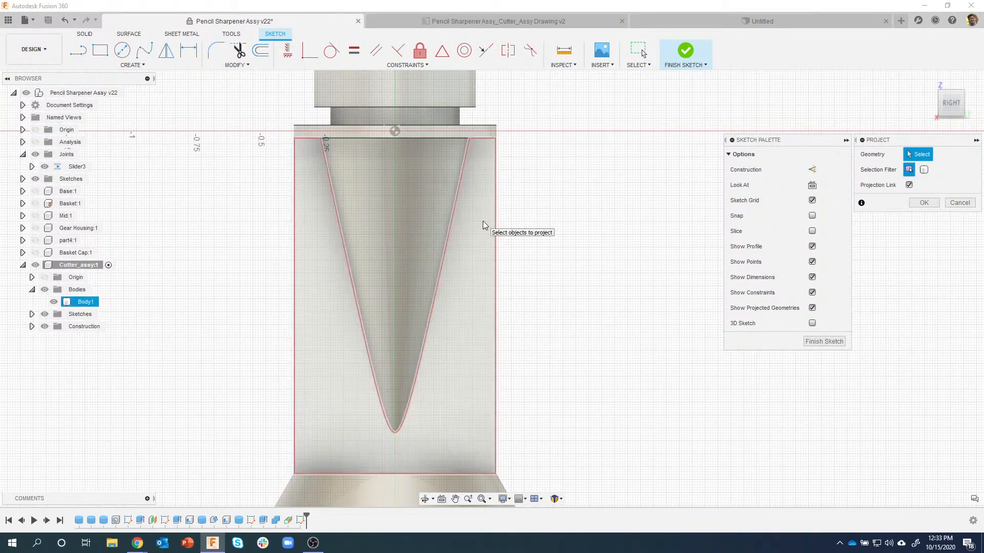
pyautogui.click(924, 170)
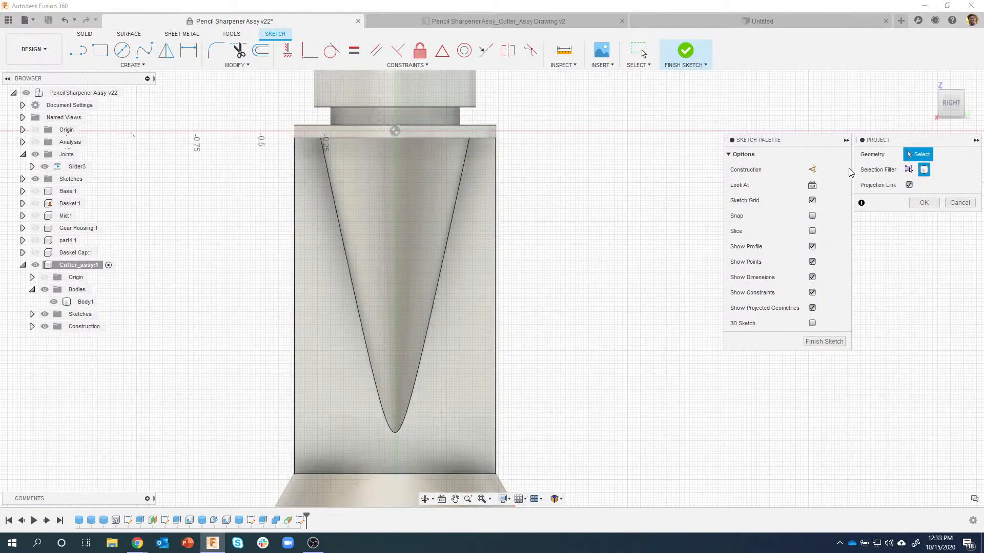
pyautogui.click(909, 170)
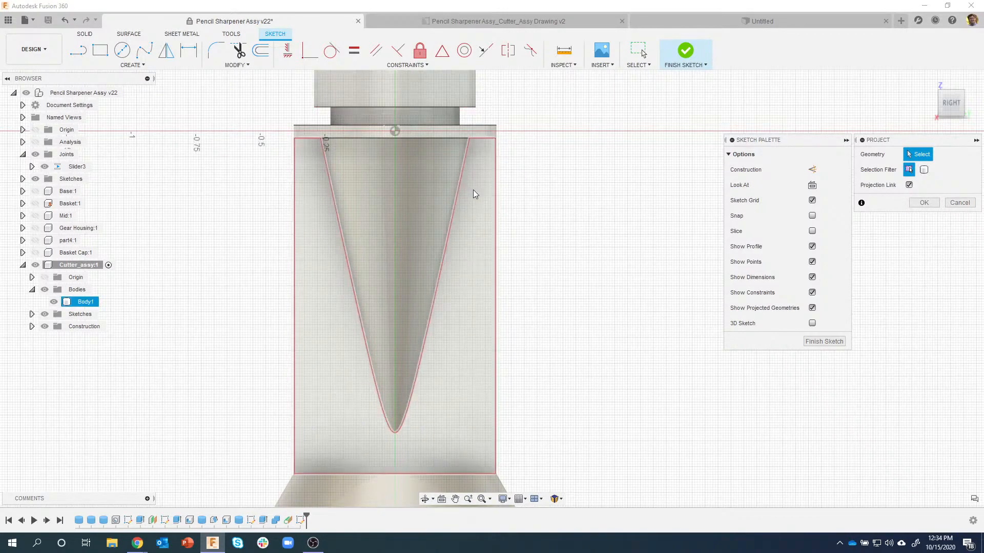
pyautogui.click(475, 192)
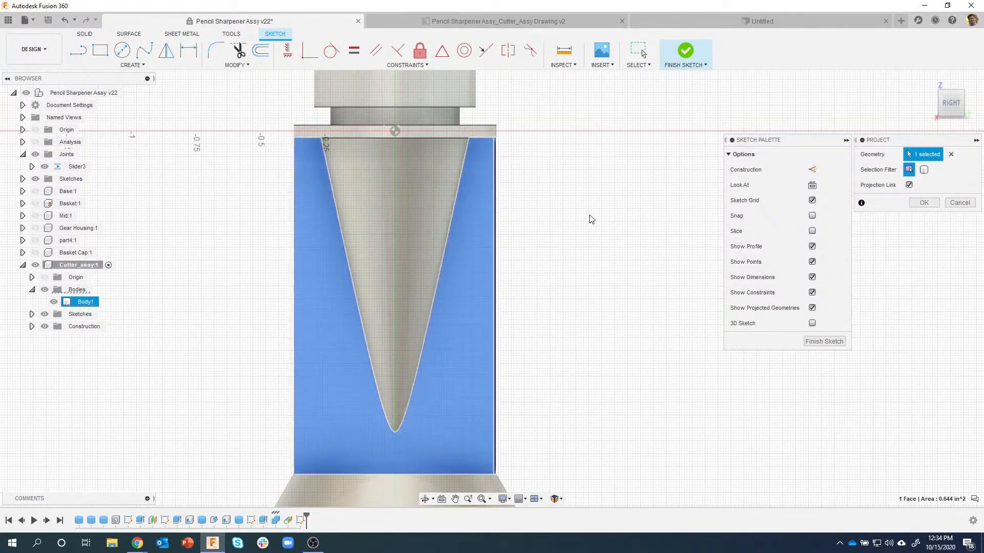
pyautogui.click(917, 203)
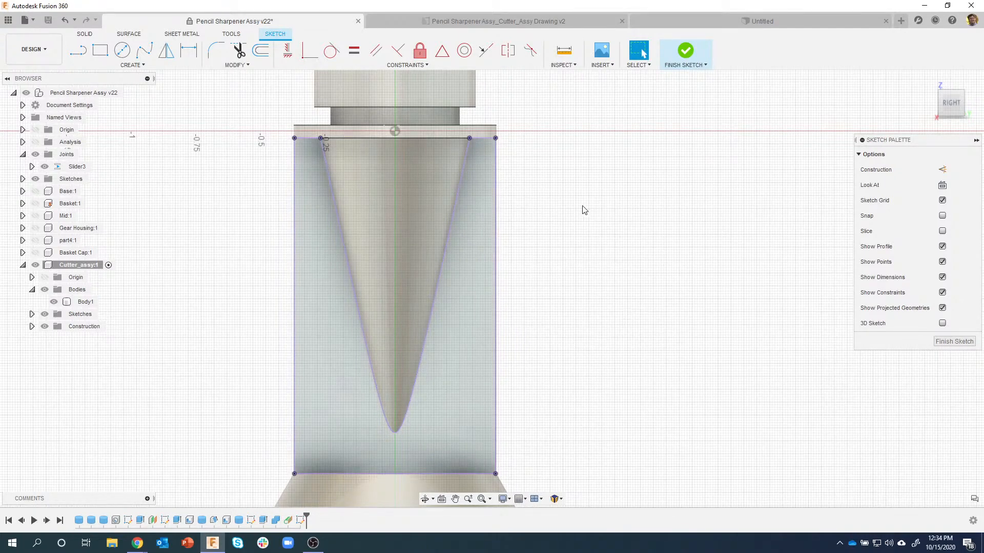
# Sketch a three-sided frame about 0.68 in wide and 0.66 in tall below the projected upper edge, constraining its right side vertical.
pyautogui.press('l')
pyautogui.click(309, 140)
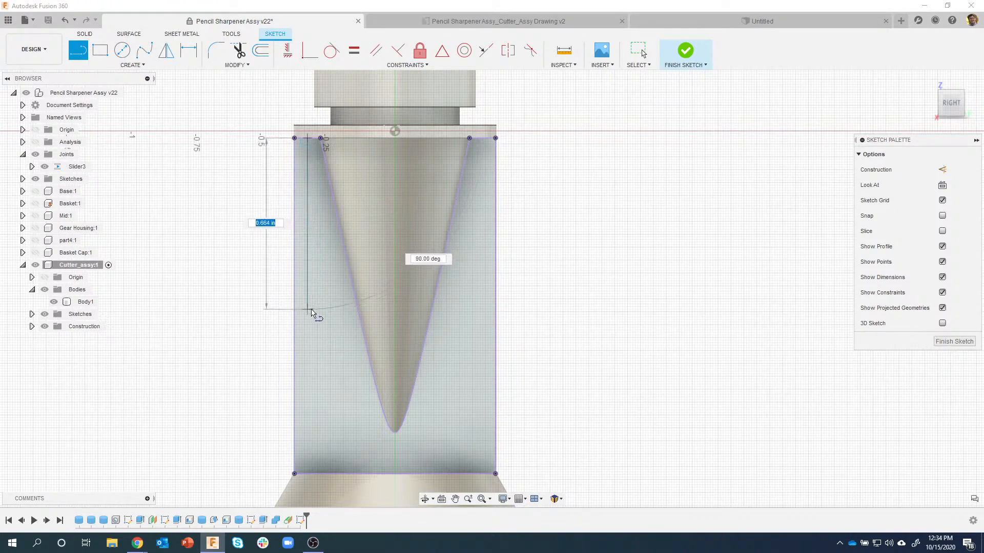
pyautogui.click(309, 310)
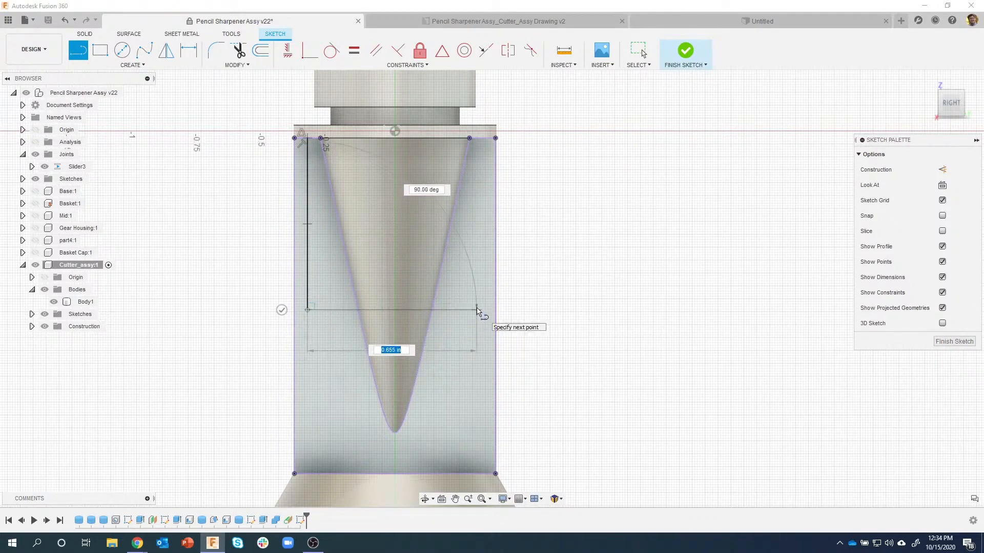
pyautogui.click(475, 309)
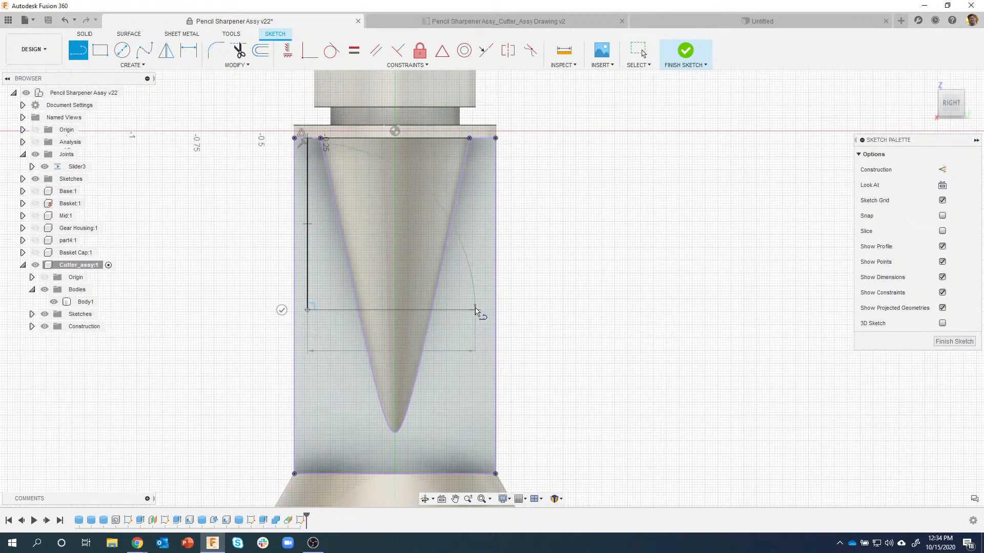
pyautogui.click(483, 138)
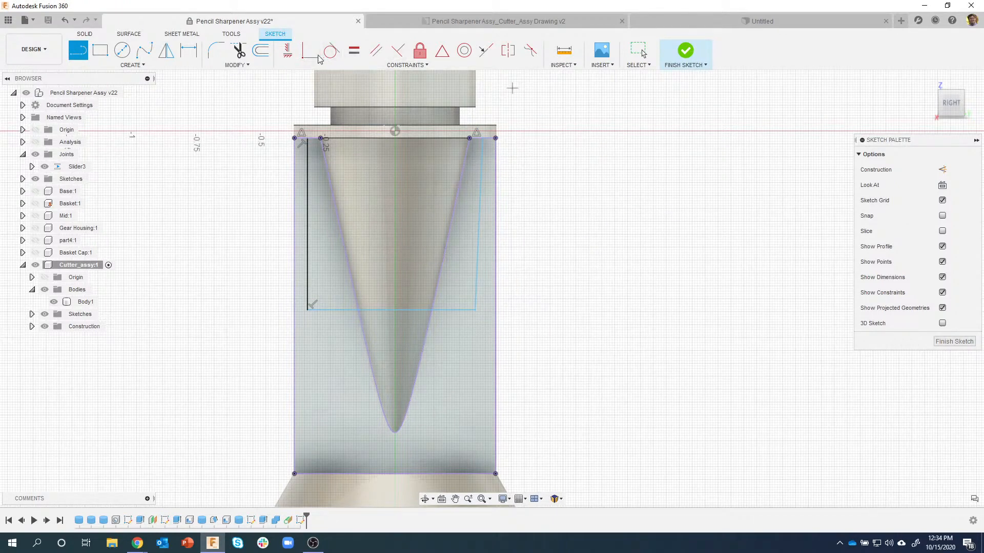
pyautogui.click(287, 49)
pyautogui.click(480, 212)
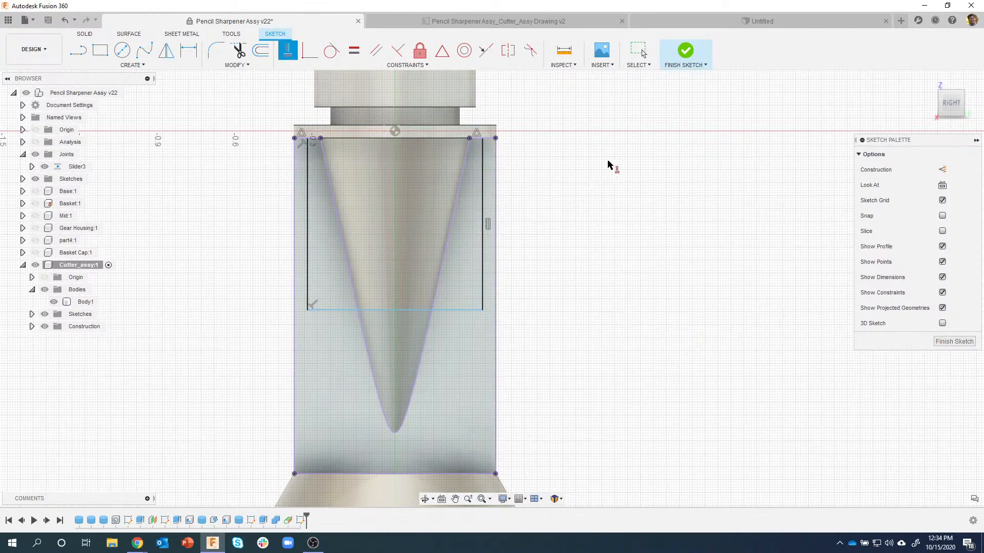
# Draw a horizontal crossbar line between the frame's two vertical sides, about 0.19 in below the upper edge.
pyautogui.click(78, 50)
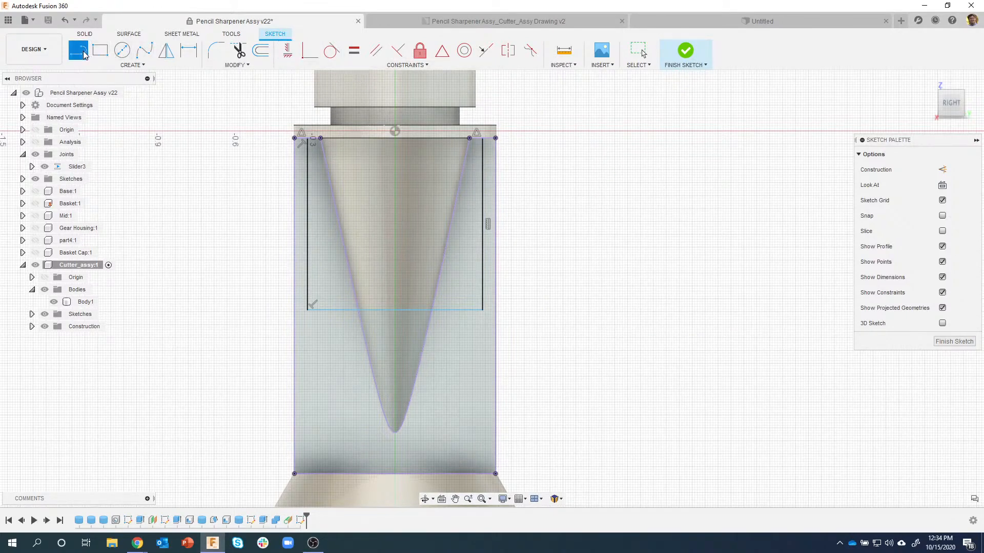
pyautogui.click(308, 187)
pyautogui.click(482, 186)
# Draw two vertical lines from the frame's lower line to the projected bottom edge, and a horizontal line across the full outline through them.
pyautogui.click(338, 310)
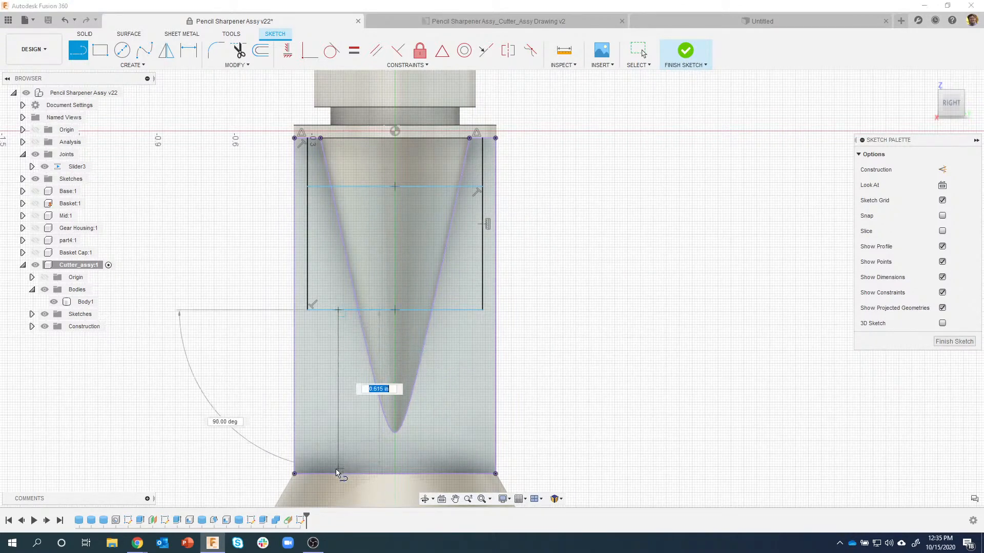
pyautogui.click(339, 473)
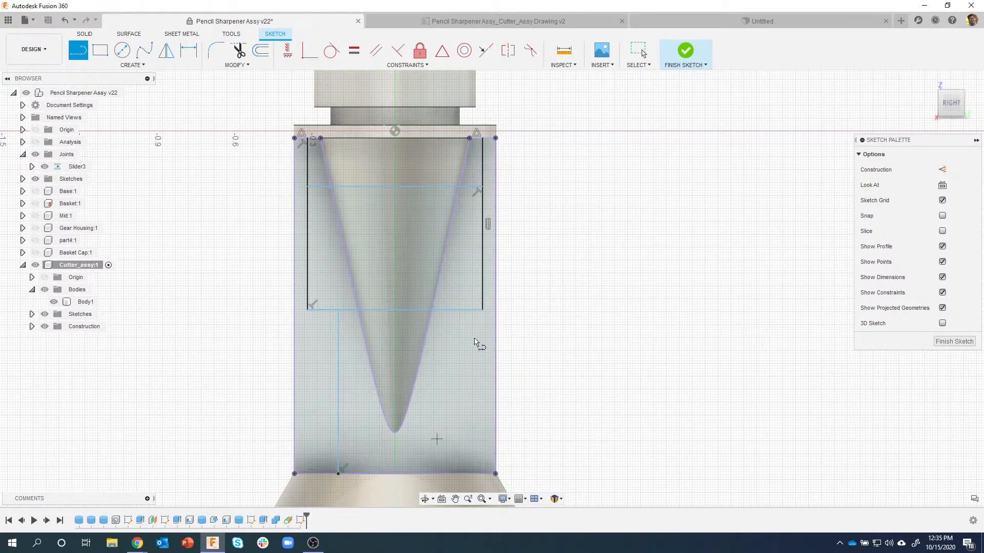
pyautogui.click(465, 310)
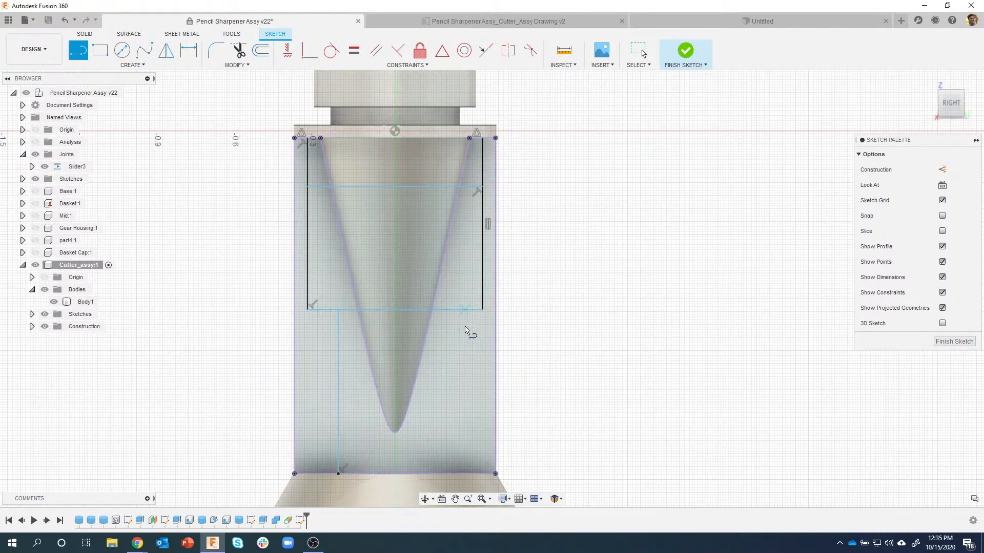
pyautogui.click(464, 473)
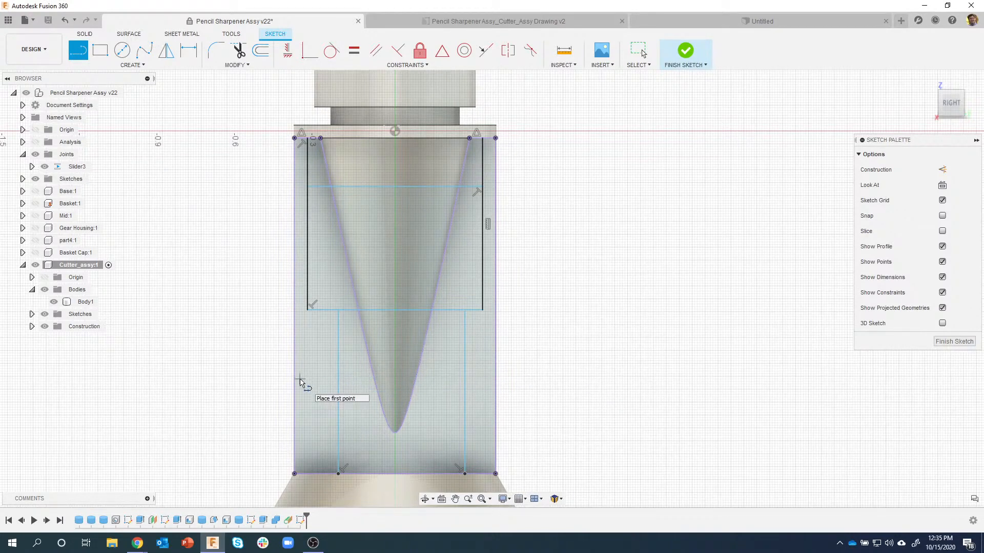
pyautogui.click(295, 379)
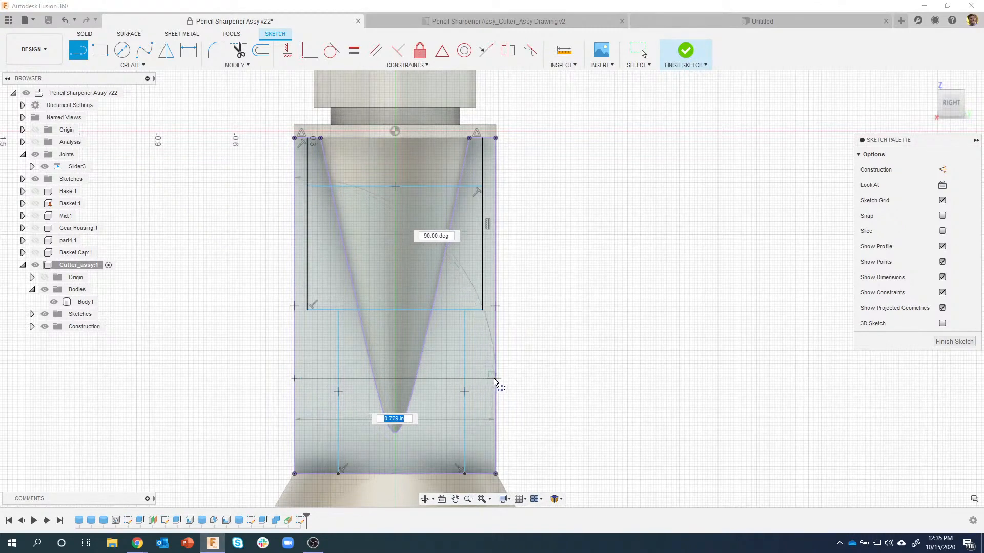
pyautogui.click(495, 379)
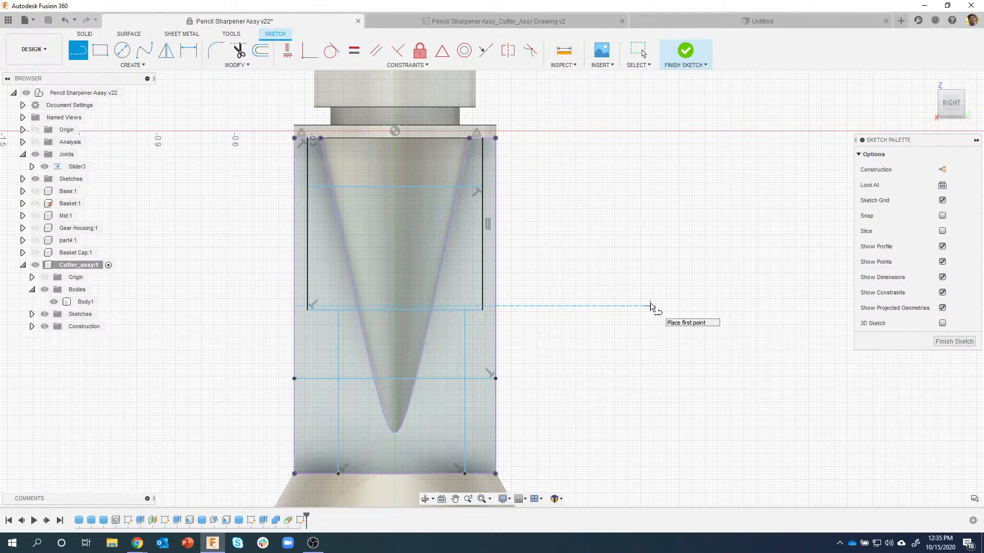
# Abandon the started centre line and project the V-shaped recess face to complete the upper edge in the sketch.
pyautogui.click(396, 310)
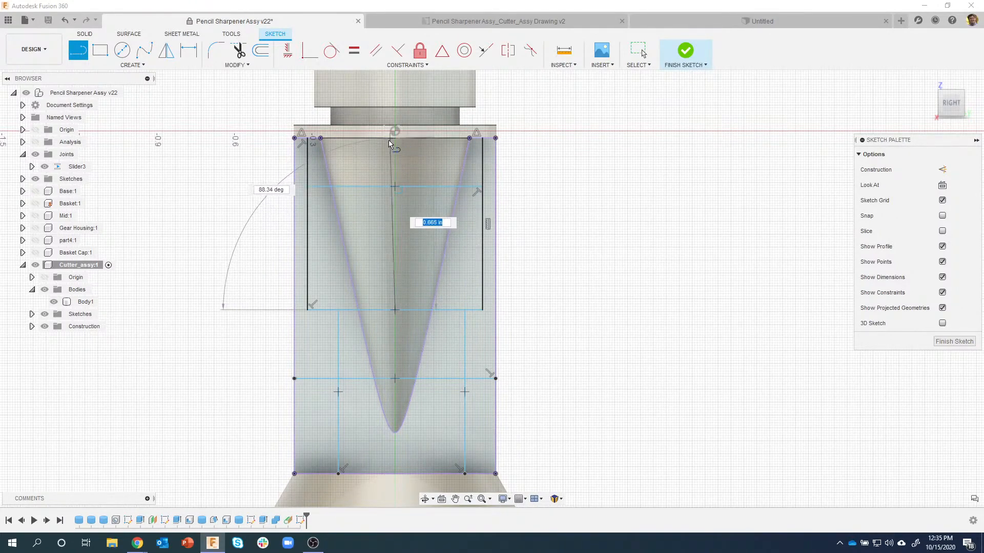
pyautogui.press('Escape')
pyautogui.press('p')
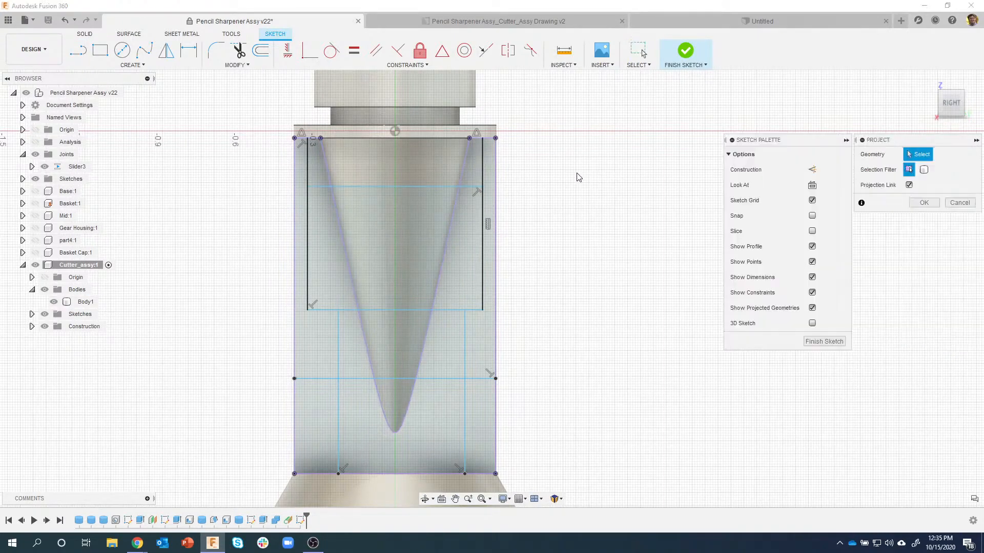
pyautogui.click(413, 162)
pyautogui.click(419, 158)
pyautogui.click(923, 203)
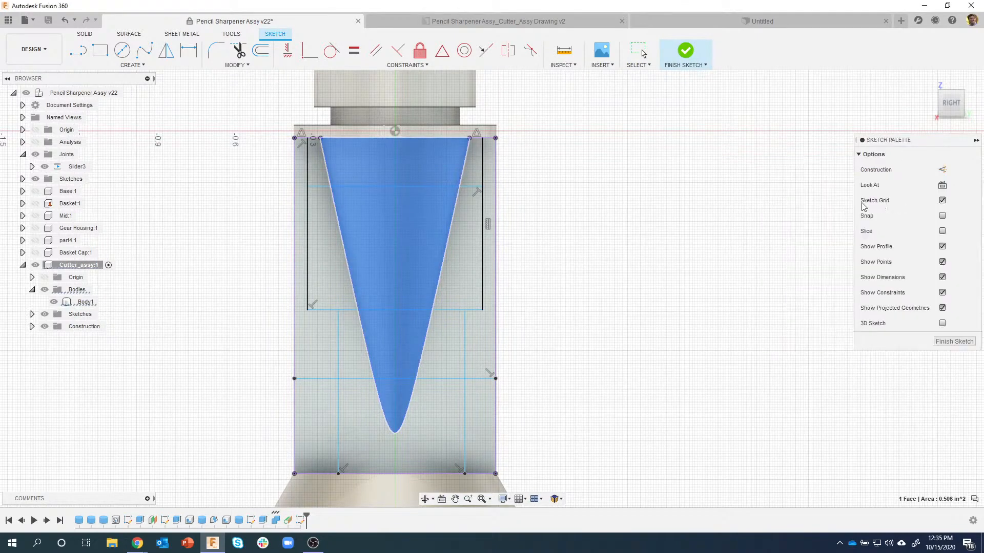
# Draw a vertical centre line from the midpoint of the frame's lower line to the midpoint of the projected upper edge.
pyautogui.press('l')
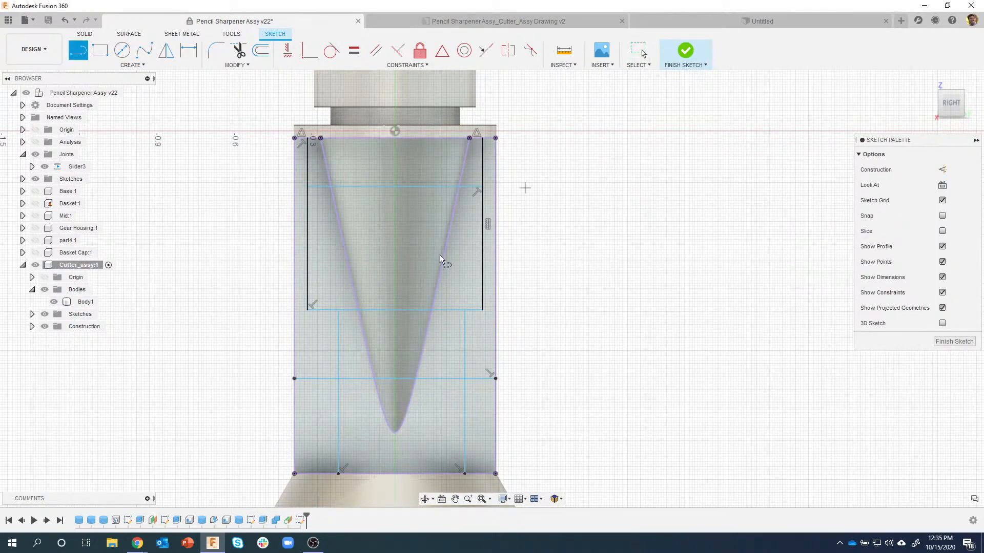
pyautogui.click(395, 310)
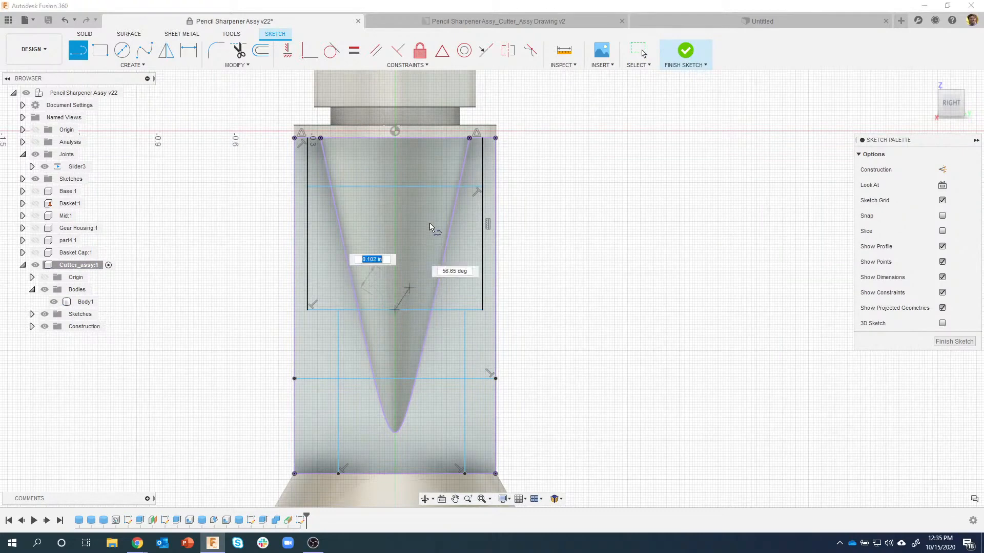
pyautogui.click(395, 143)
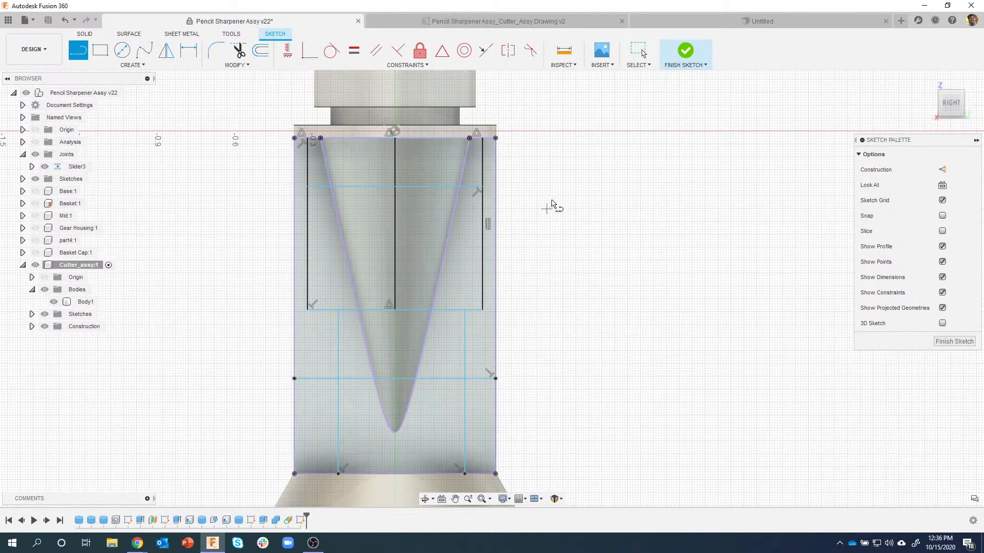
pyautogui.moveTo(531, 180); pyautogui.dragTo(549, 182, button='middle')
pyautogui.moveTo(561, 180); pyautogui.dragTo(566, 178, button='middle')
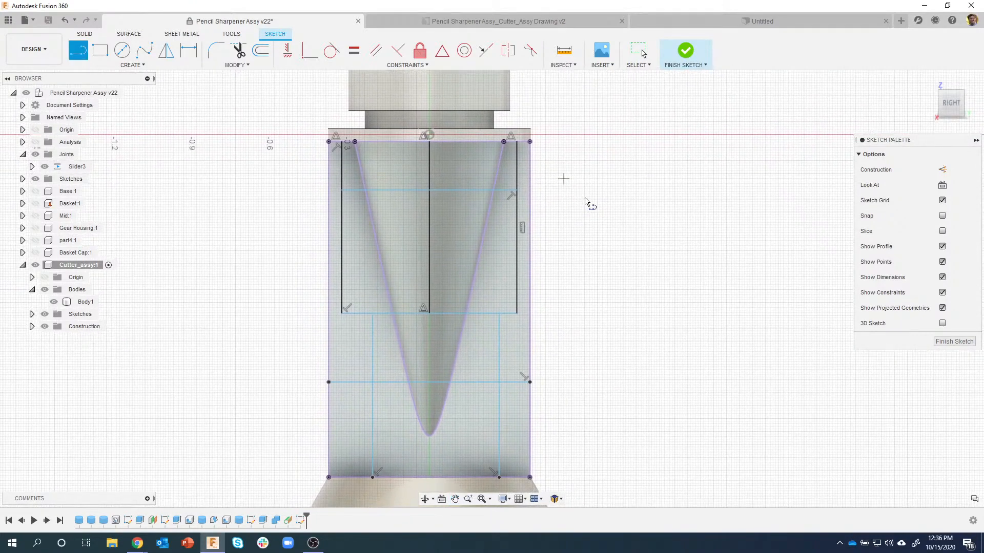
pyautogui.press('Escape')
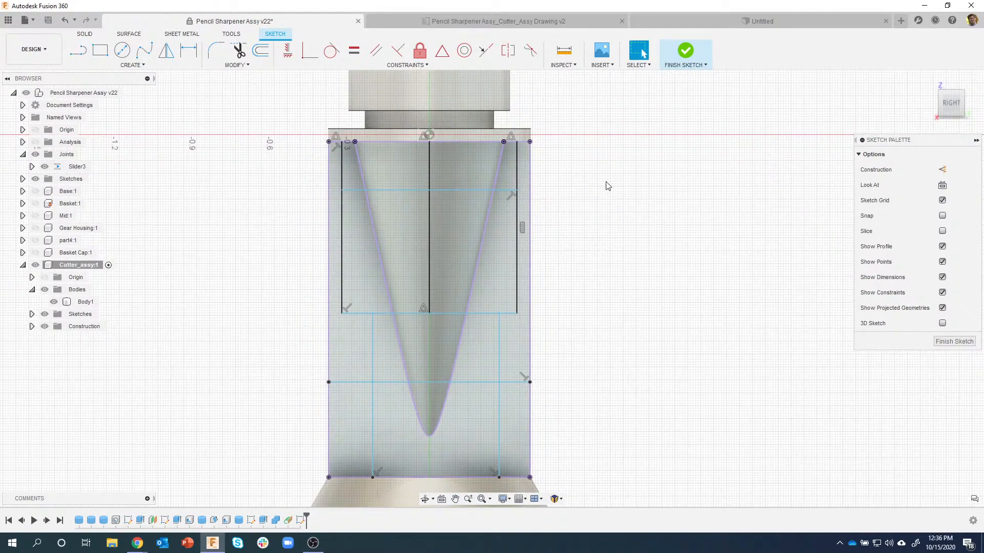
# Dimension the frame's horizontal crossbar 0.22 in below the upper right corner of the projected outline.
pyautogui.click(193, 56)
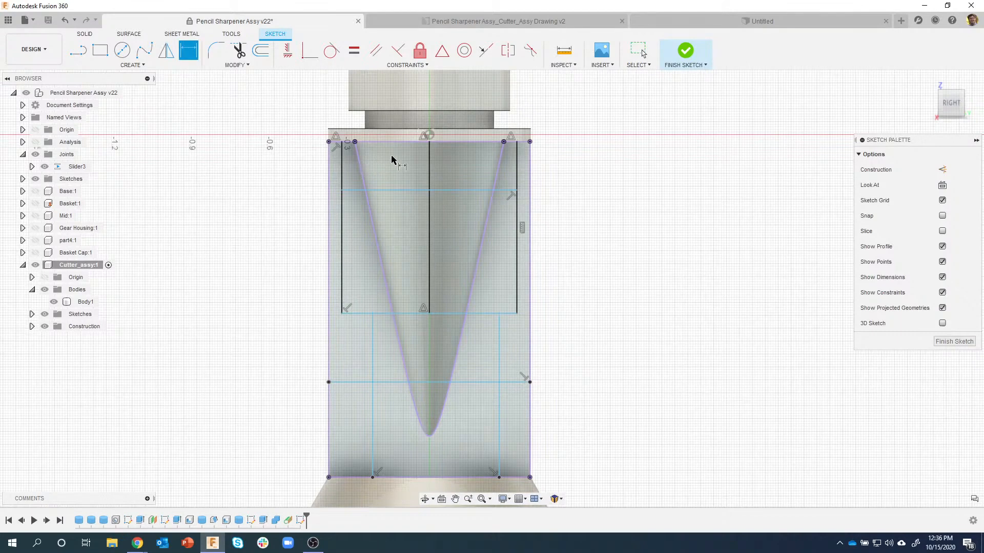
pyautogui.click(501, 191)
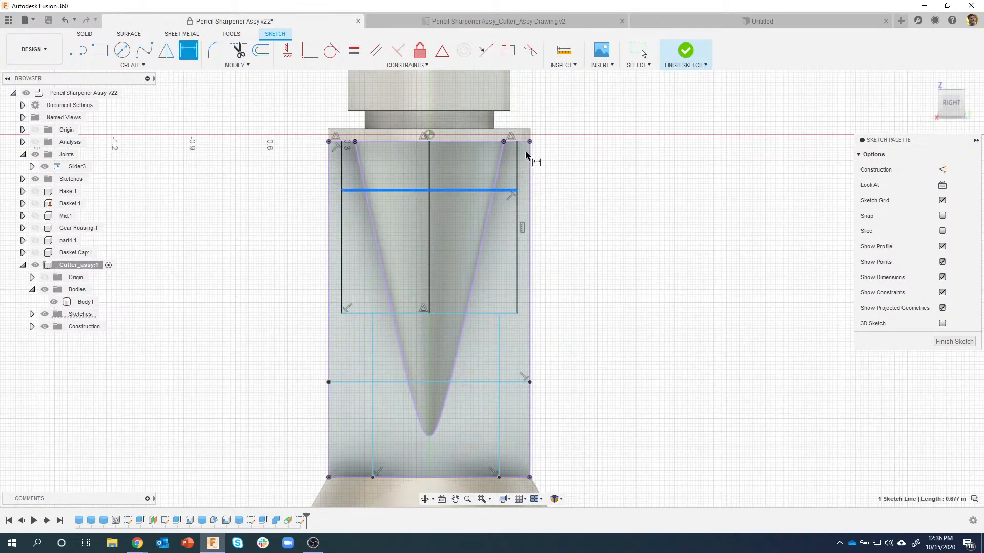
pyautogui.click(530, 142)
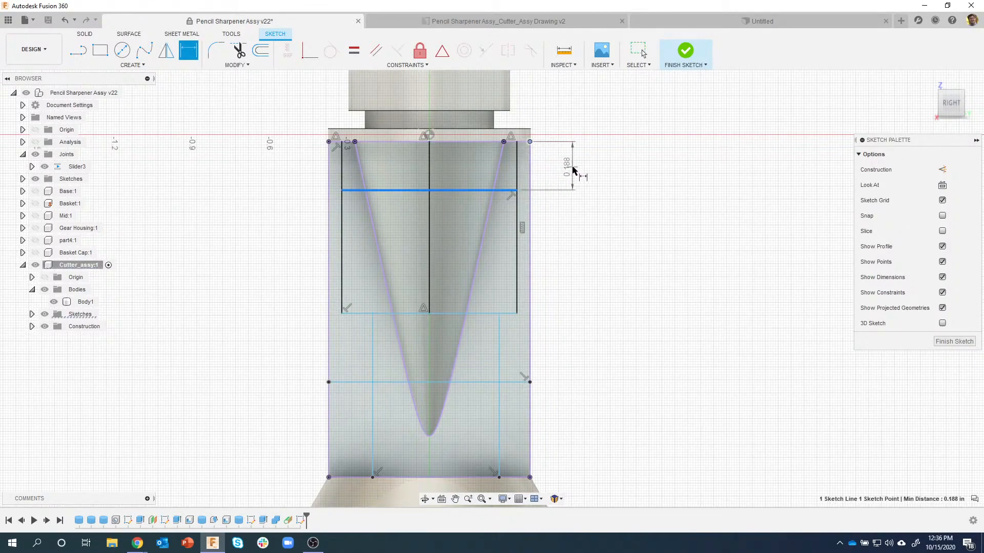
pyautogui.click(573, 169)
pyautogui.press('BackSpace')
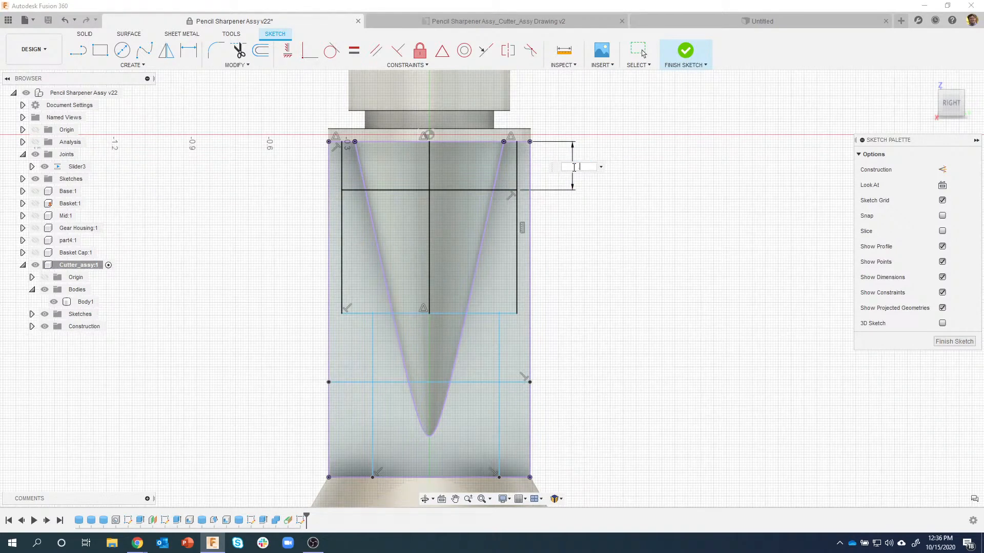
pyautogui.write('.22')
pyautogui.press('Return')
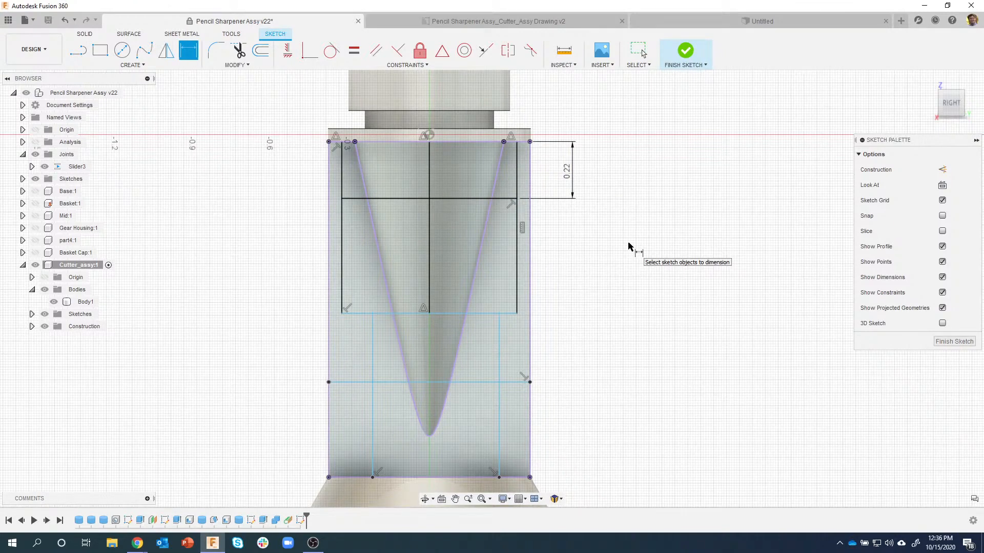
# Dimension the frame's lower line 0.64 in above the lower right corner of the projected outline.
pyautogui.click(529, 477)
pyautogui.click(509, 314)
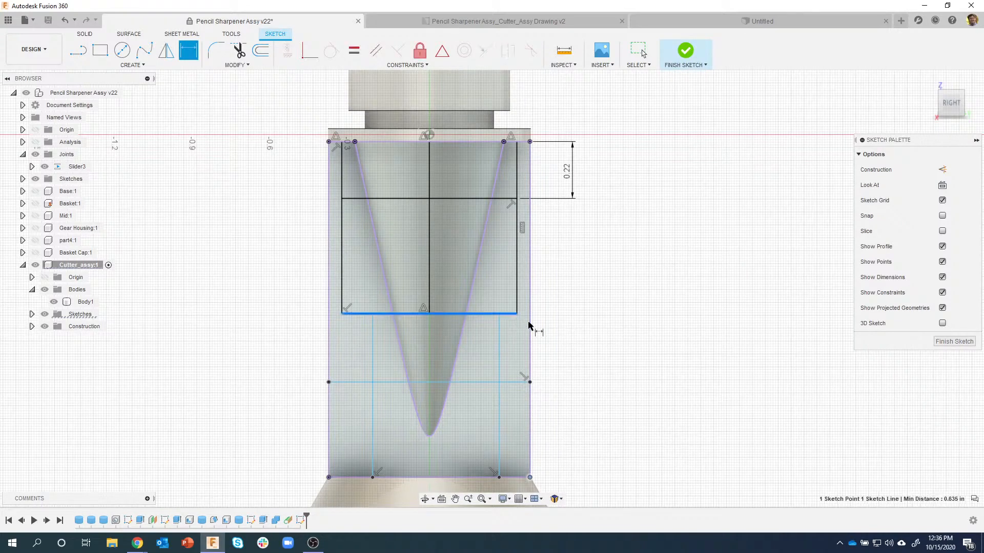
pyautogui.click(583, 379)
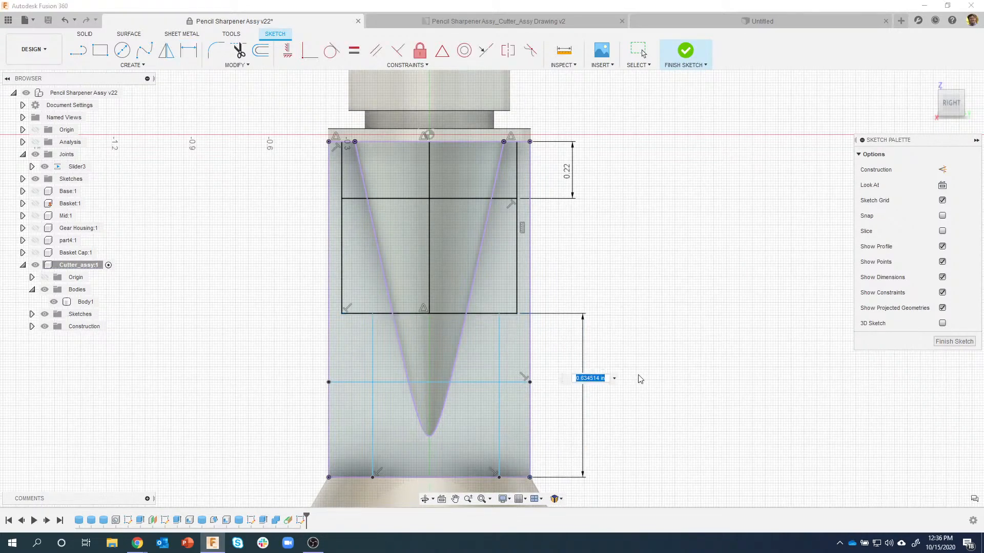
pyautogui.press('BackSpace')
pyautogui.write('.64')
pyautogui.press('Return')
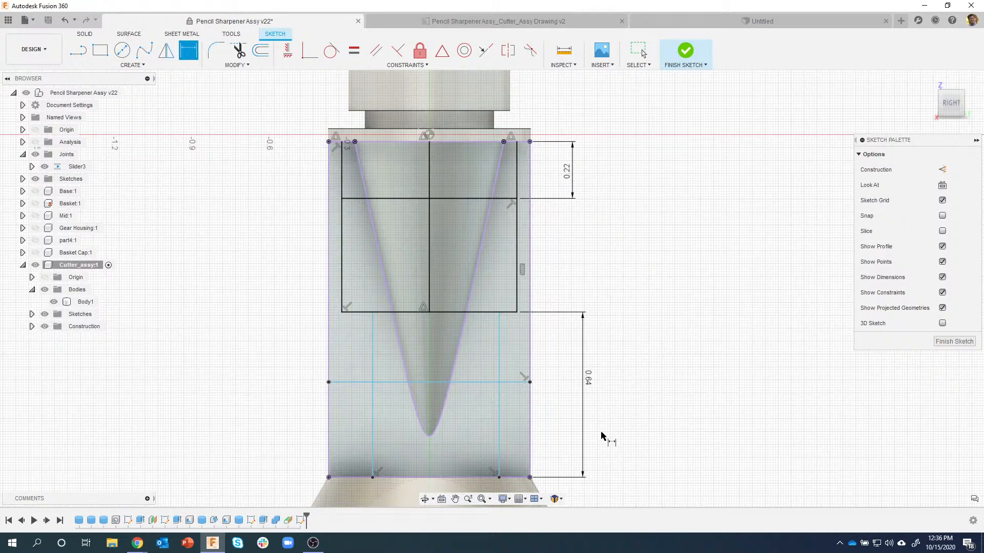
# Dimension the lower full-width horizontal line 0.34 in above the projected bottom edge.
pyautogui.click(523, 382)
pyautogui.click(547, 422)
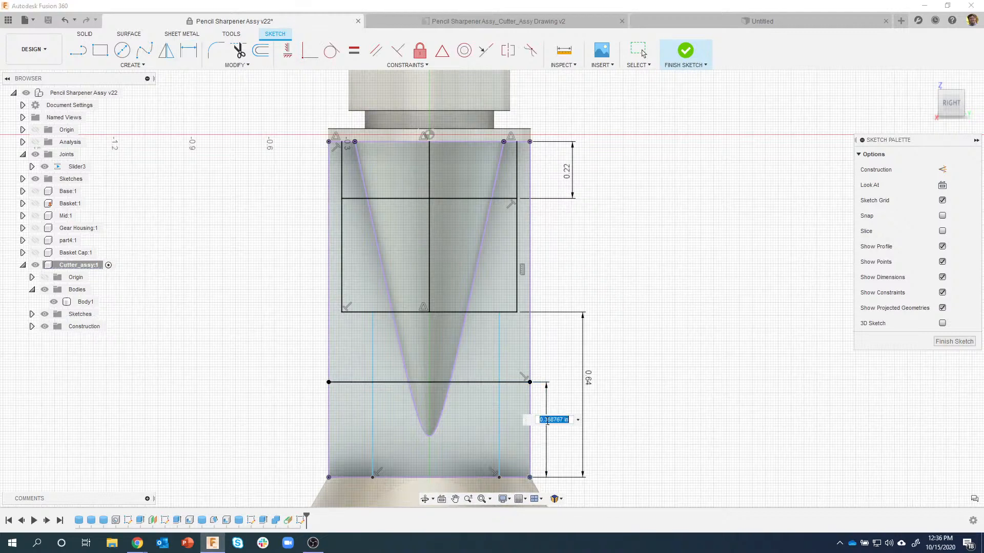
pyautogui.press('BackSpace')
pyautogui.press('Return')
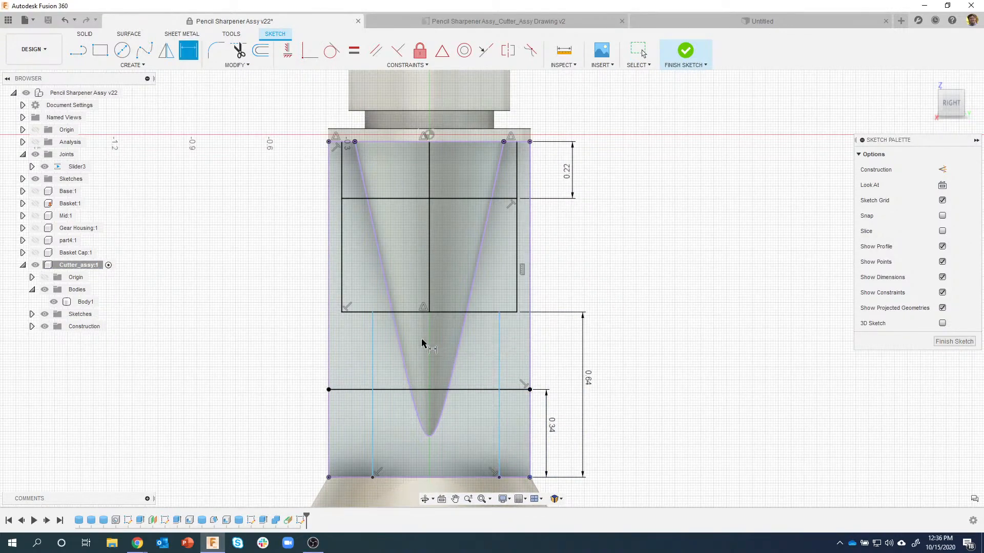
# Dimension the left lower vertical line 0.169 in inward from the frame's left side.
pyautogui.click(343, 304)
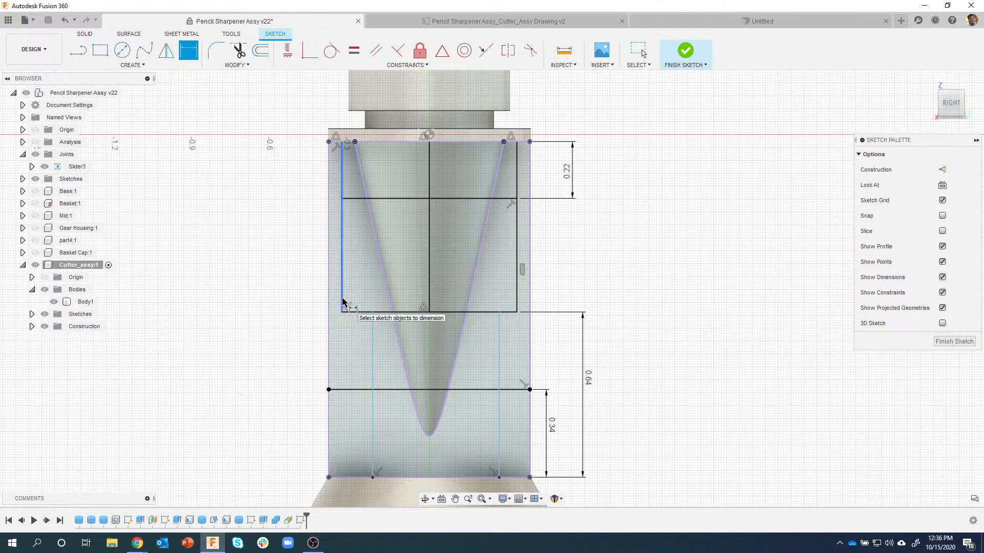
pyautogui.click(366, 326)
pyautogui.click(298, 332)
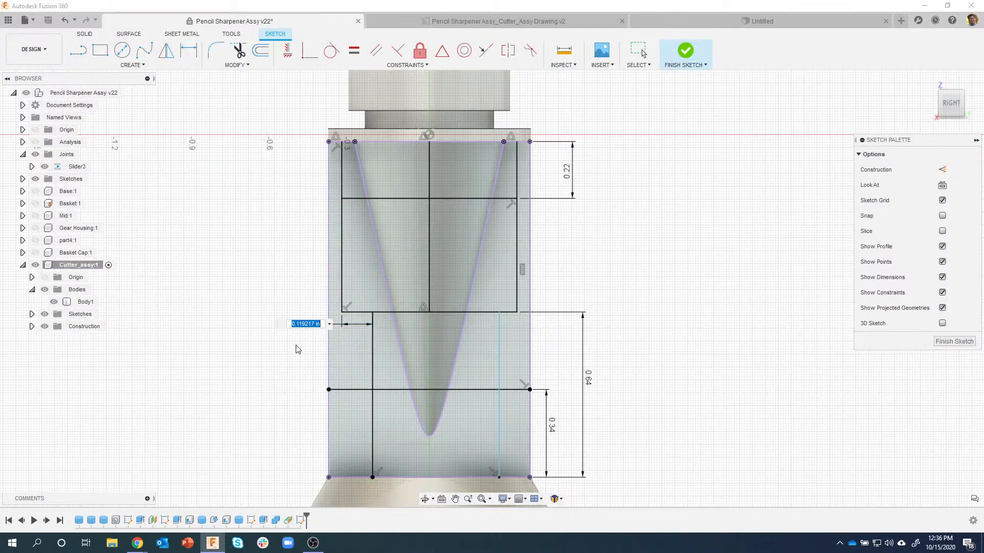
pyautogui.press('BackSpace')
pyautogui.write('.169')
pyautogui.press('Return')
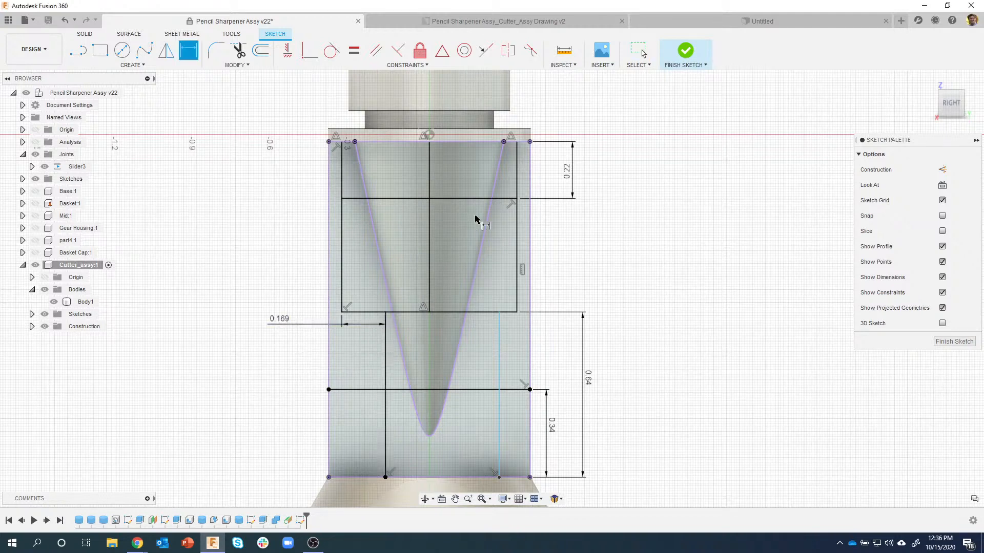
# Dimension the right lower vertical line from the frame's right side, linked to the left 0.169 in dimension, and finish the sketch.
pyautogui.click(516, 311)
pyautogui.click(499, 330)
pyautogui.click(553, 330)
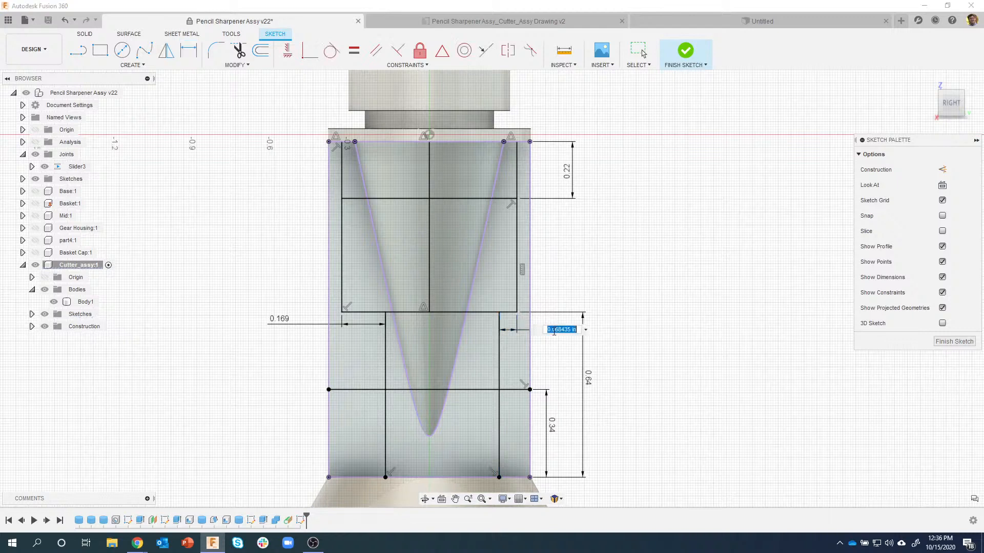
pyautogui.click(283, 319)
pyautogui.press('Return')
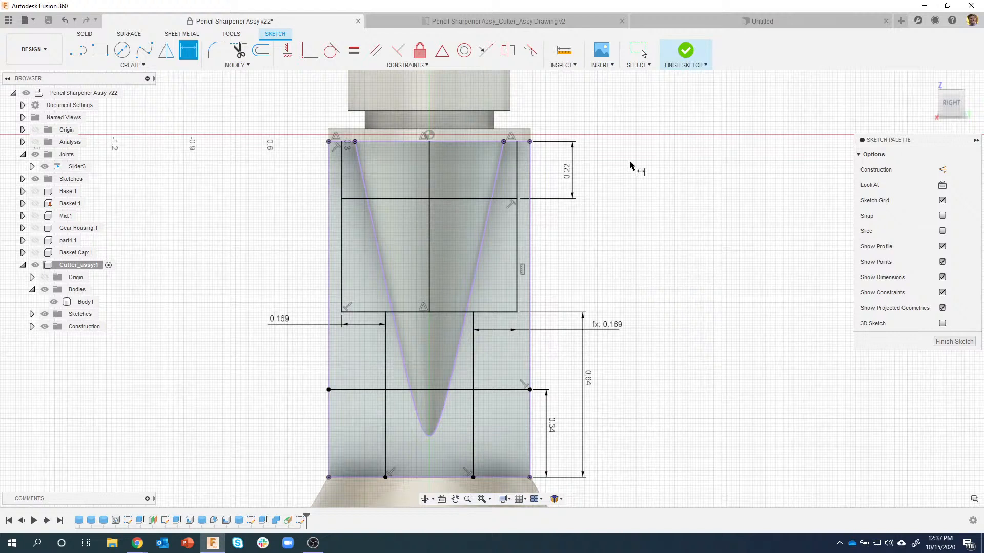
pyautogui.click(684, 51)
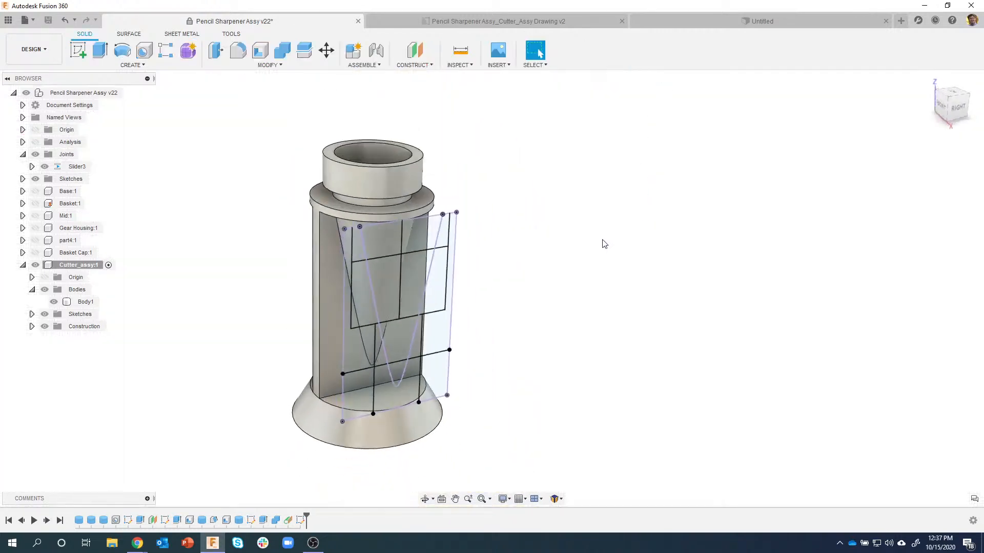
pyautogui.keyDown('shift'); pyautogui.moveTo(617, 251); pyautogui.dragTo(582, 282, button='middle'); pyautogui.keyUp('shift')
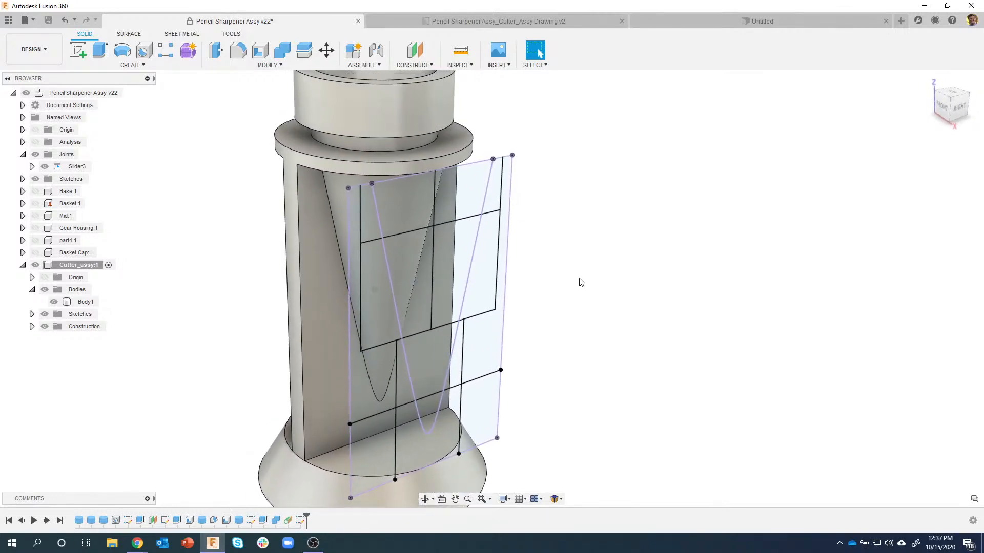
# Reopen the rib grid sketch and offset the U-shaped frame outward by 0.024 in.
pyautogui.click(140, 61)
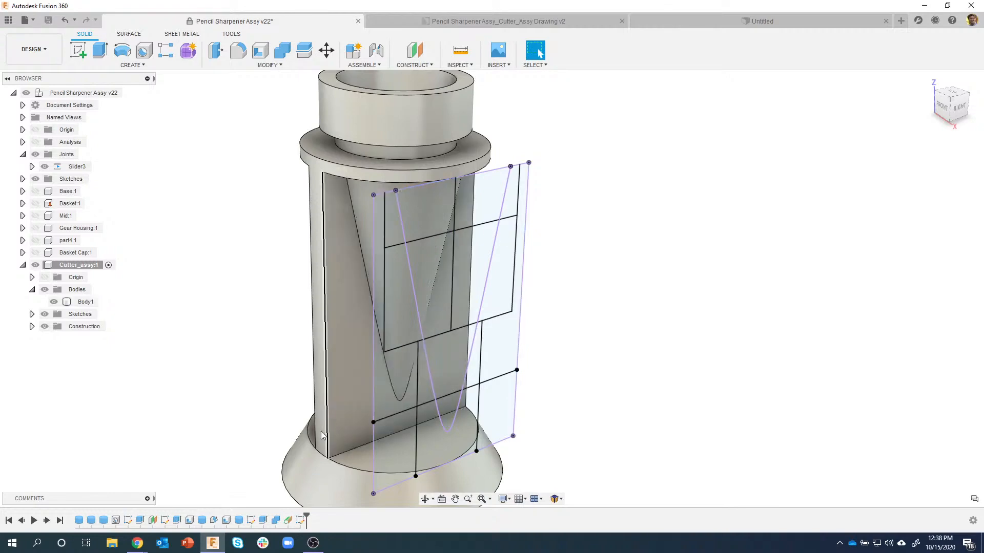
pyautogui.doubleClick(303, 522)
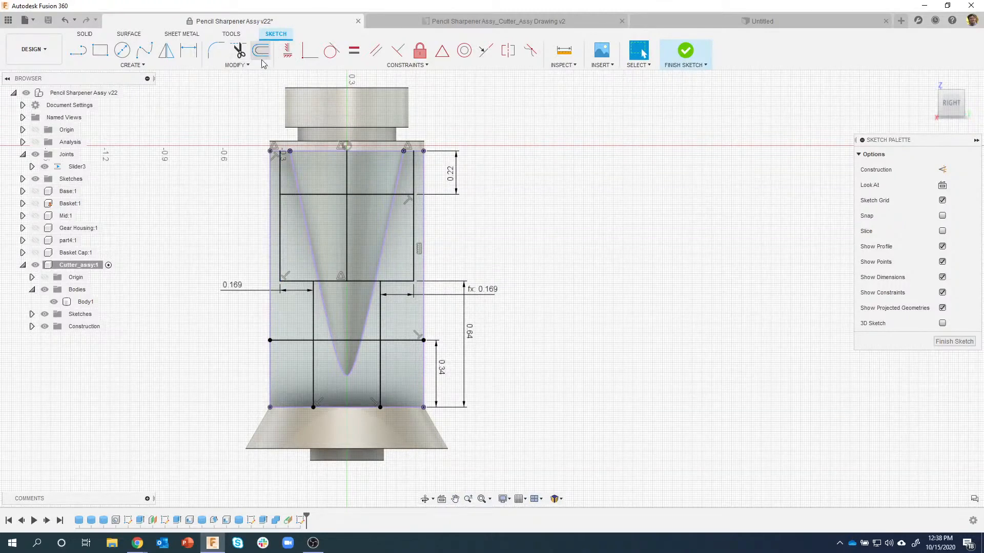
pyautogui.click(260, 51)
pyautogui.click(280, 215)
pyautogui.moveTo(273, 215); pyautogui.dragTo(275, 215)
pyautogui.click(910, 219)
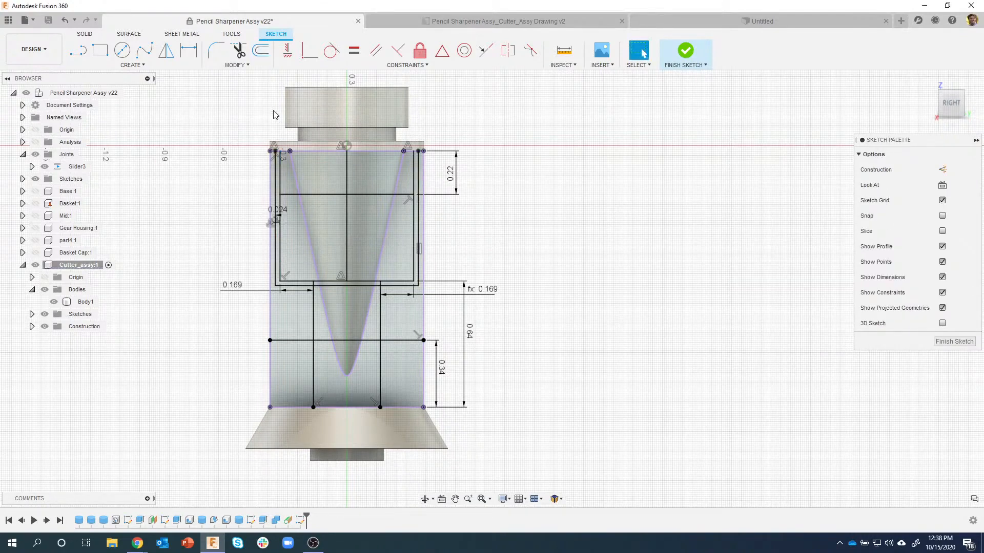
# Abandon an inward offset of the frame, and undo the outward offset before leaving the sketch.
pyautogui.click(261, 51)
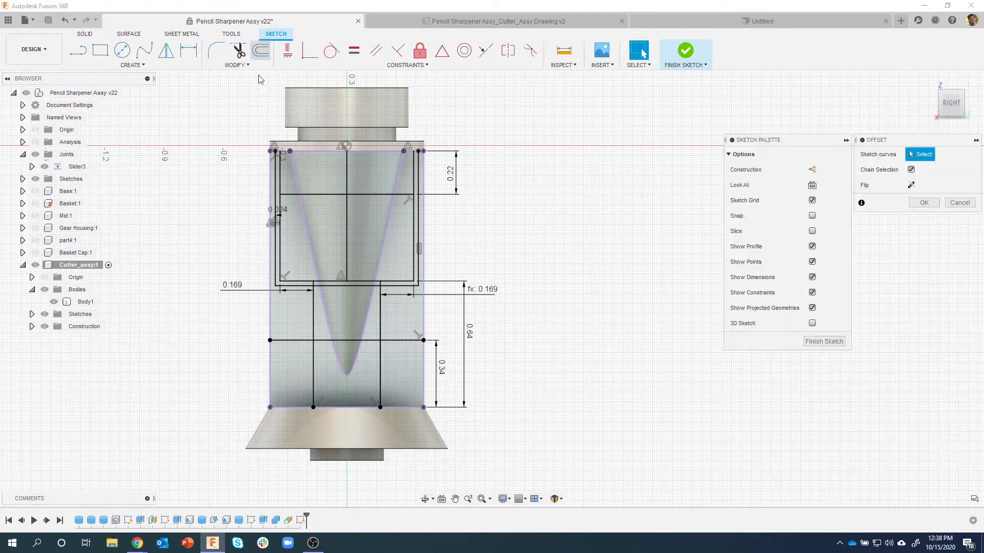
pyautogui.click(281, 233)
pyautogui.moveTo(273, 230); pyautogui.dragTo(286, 230)
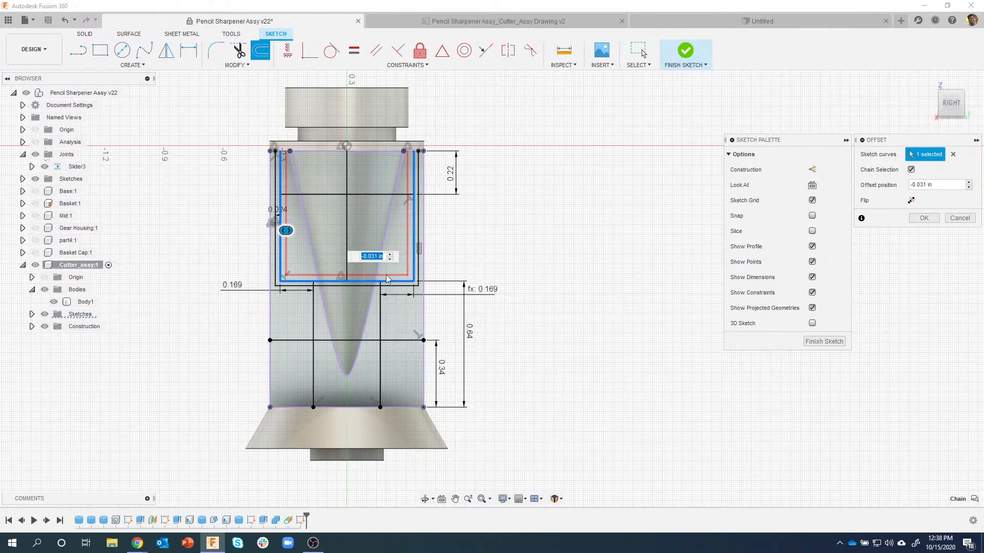
pyautogui.click(958, 219)
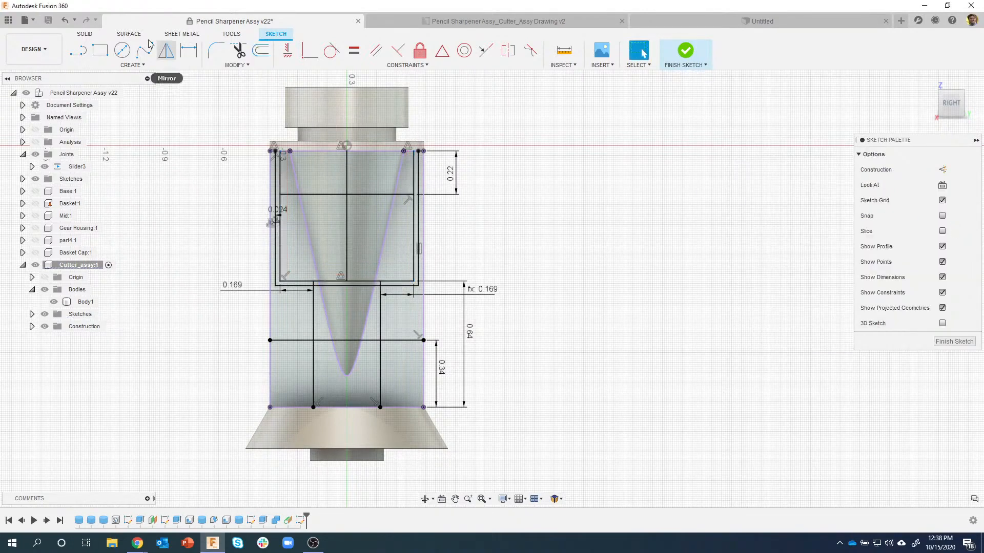
pyautogui.click(64, 21)
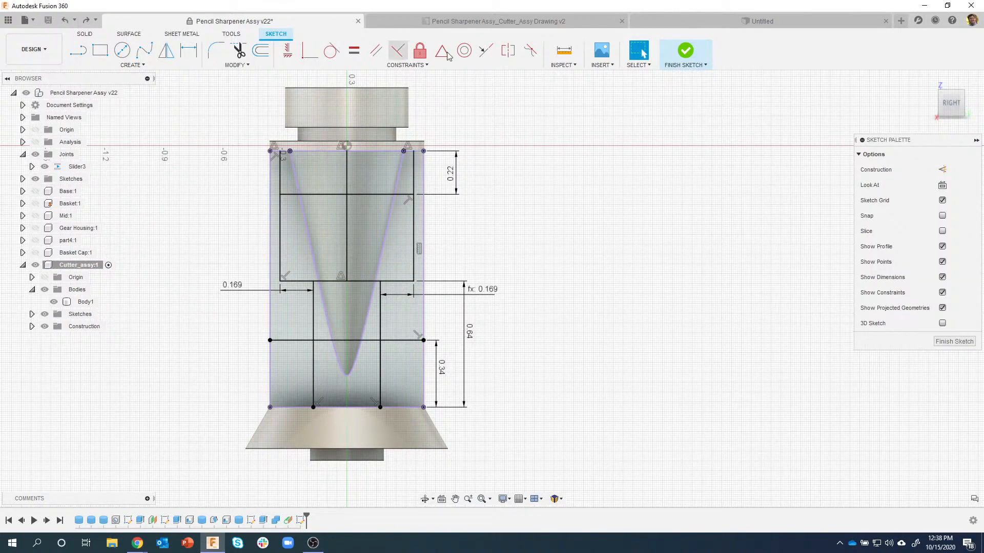
pyautogui.click(686, 52)
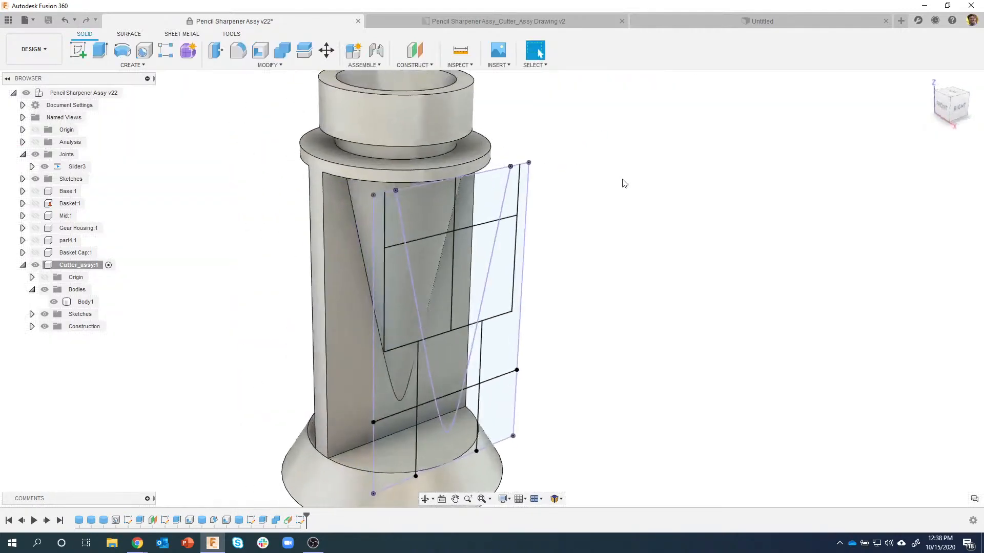
pyautogui.click(128, 35)
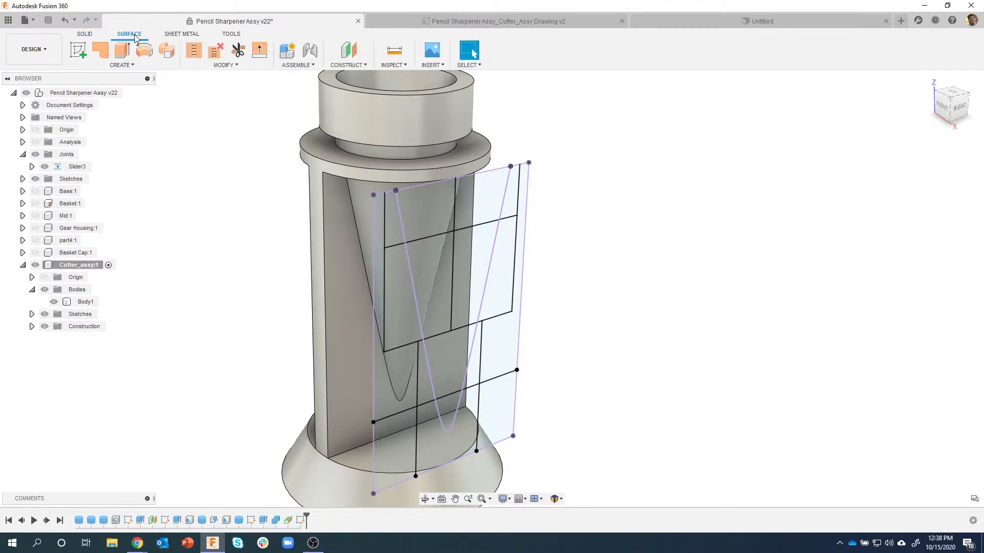
pyautogui.click(129, 66)
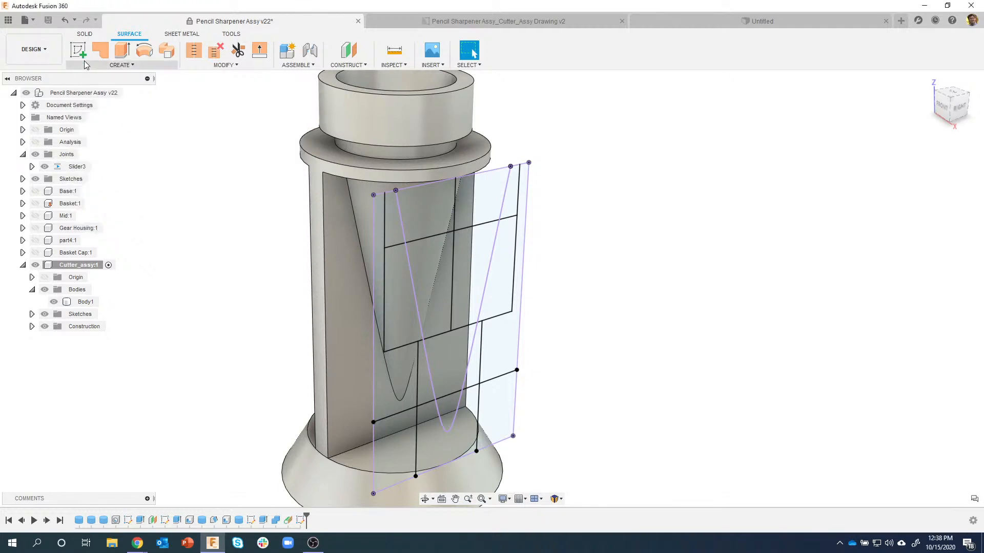
pyautogui.click(85, 36)
pyautogui.click(128, 65)
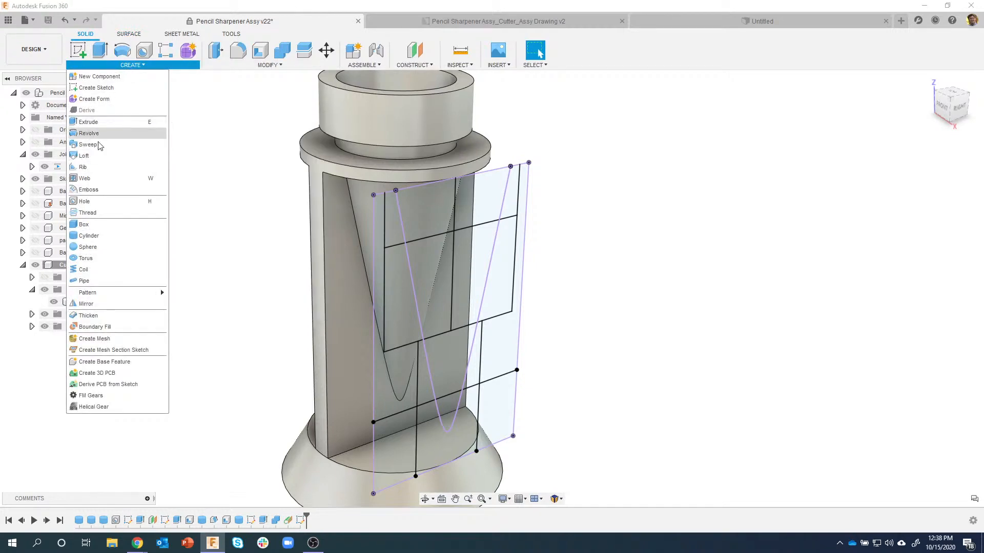
# Set up a surface extrusion of the chained U-shaped frame lines, -0.134 in toward the cutter body.
pyautogui.click(130, 33)
pyautogui.click(120, 65)
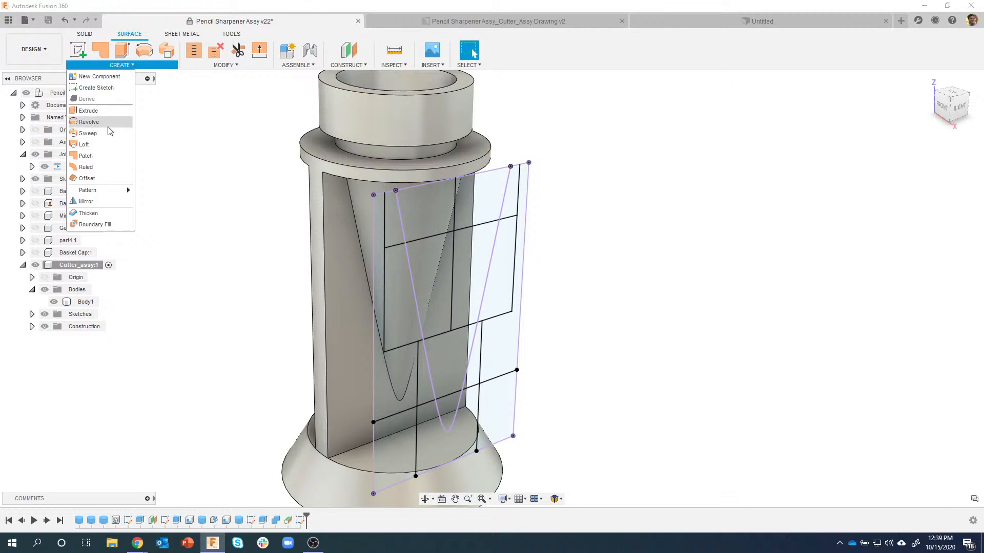
pyautogui.click(92, 111)
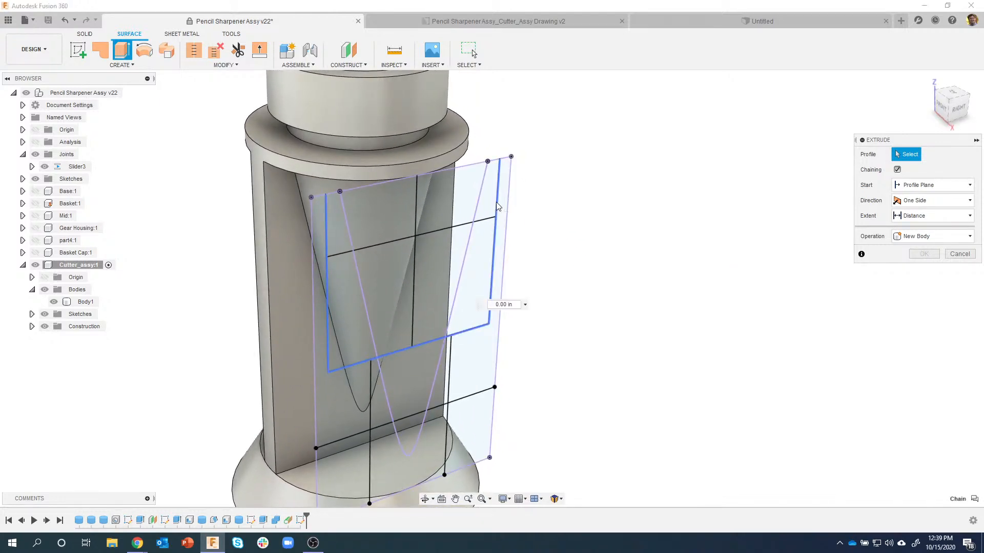
pyautogui.click(498, 219)
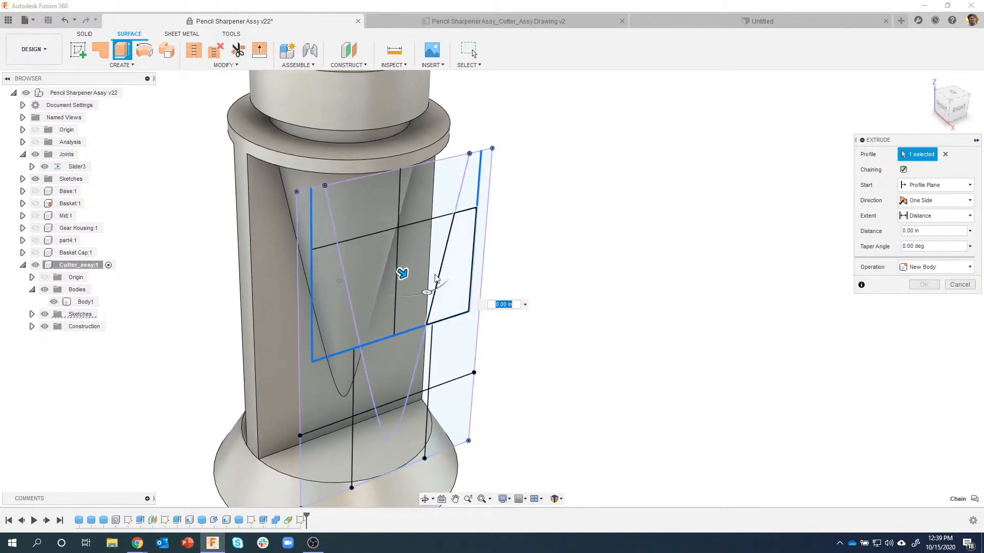
pyautogui.moveTo(406, 275); pyautogui.dragTo(374, 272)
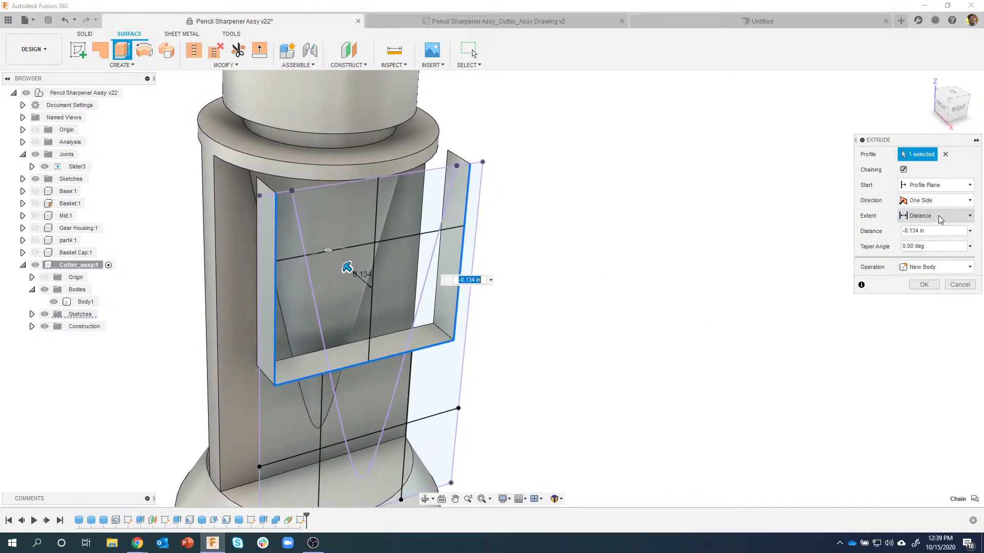
# Set the frame extrusion's extent to To Object, ending at the V-shaped recess face with the Chain Faces option.
pyautogui.click(940, 218)
pyautogui.scroll(-1, 846, 281)
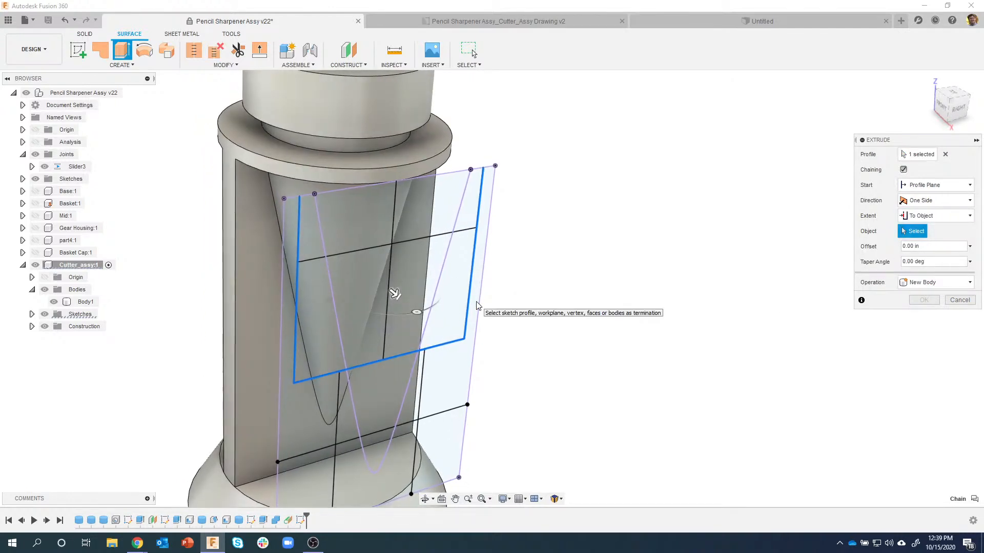
pyautogui.keyDown('shift'); pyautogui.moveTo(477, 306); pyautogui.dragTo(408, 270, button='middle'); pyautogui.keyUp('shift')
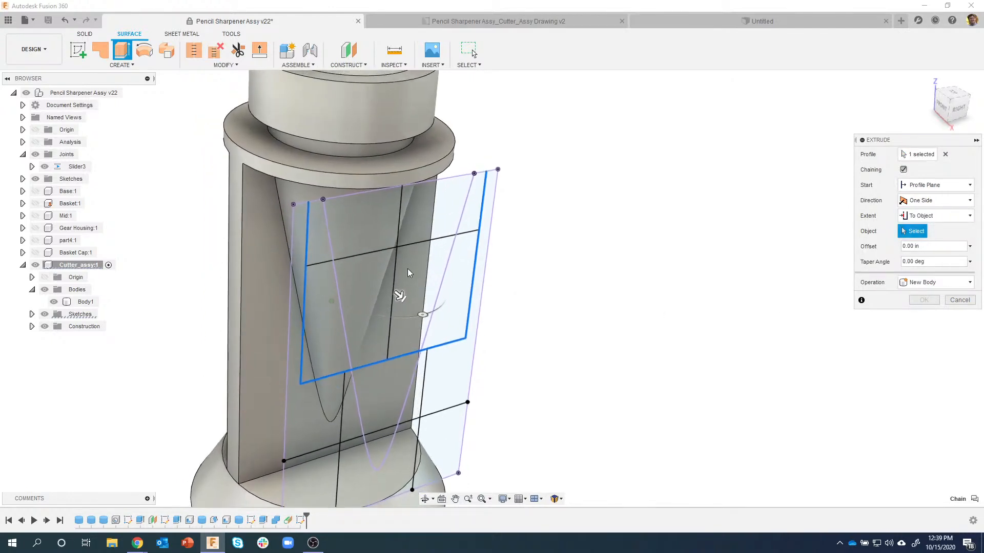
pyautogui.click(308, 194)
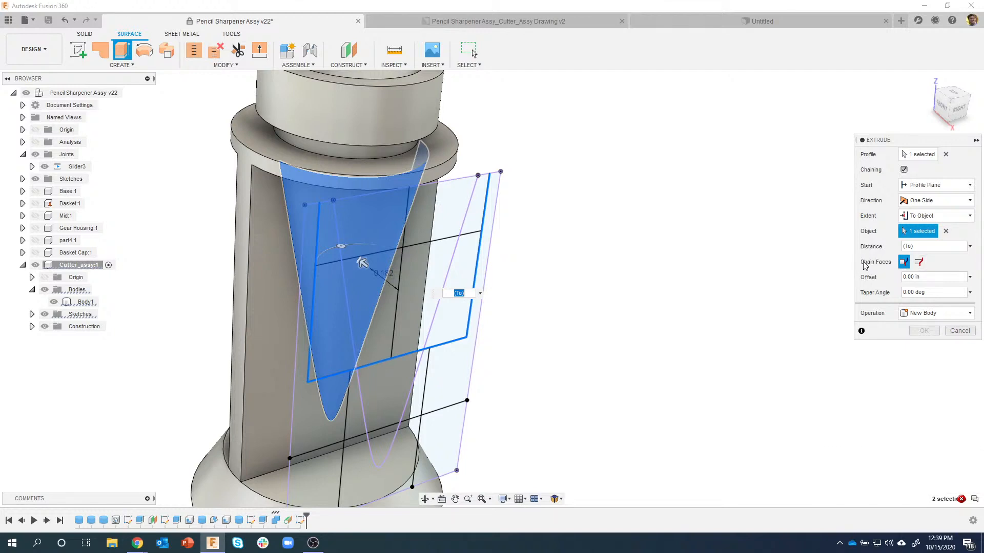
pyautogui.click(919, 263)
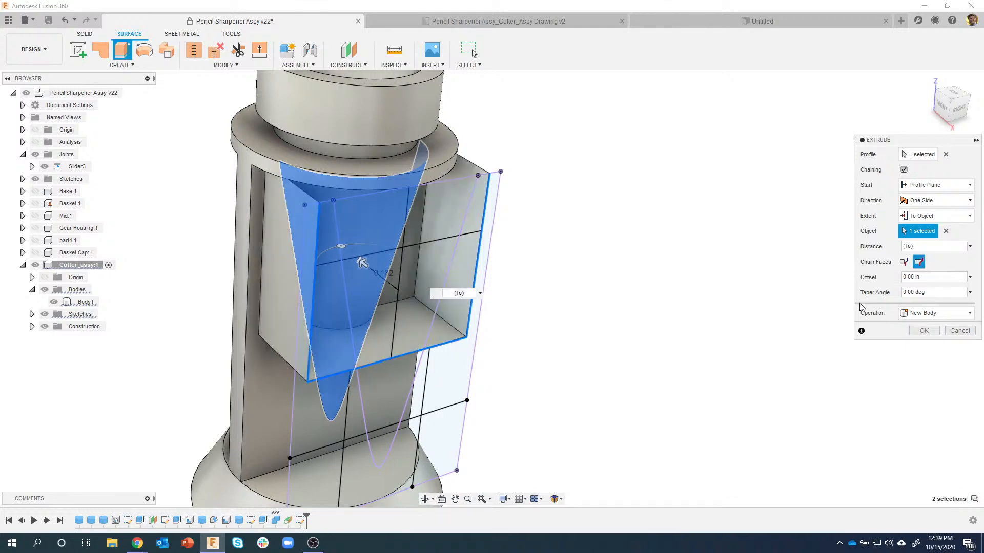
# Try the alternative Chain Faces setting on the frame extrusion, and restore the Chain Faces option.
pyautogui.scroll(4, 736, 380)
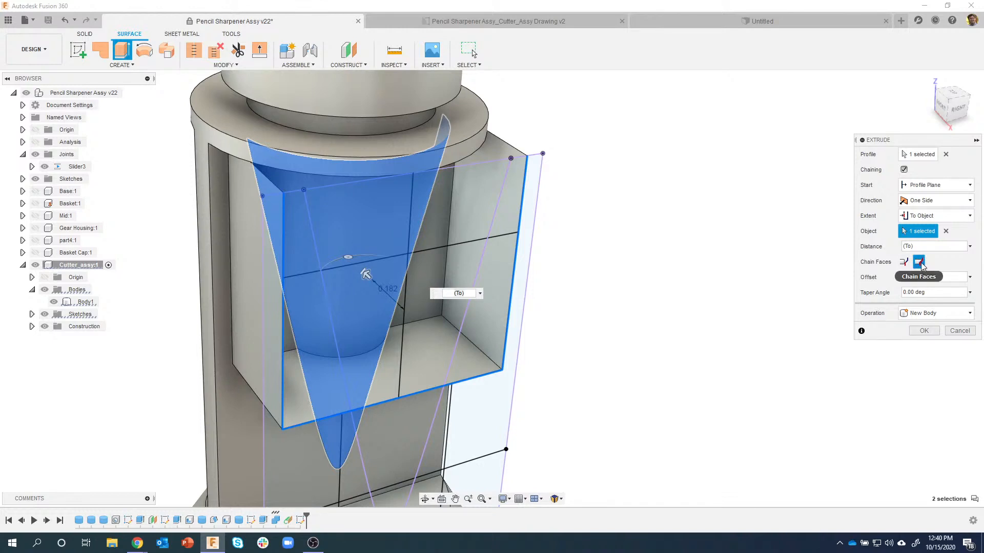
pyautogui.keyDown('shift'); pyautogui.moveTo(326, 319); pyautogui.dragTo(349, 329, button='middle'); pyautogui.keyUp('shift')
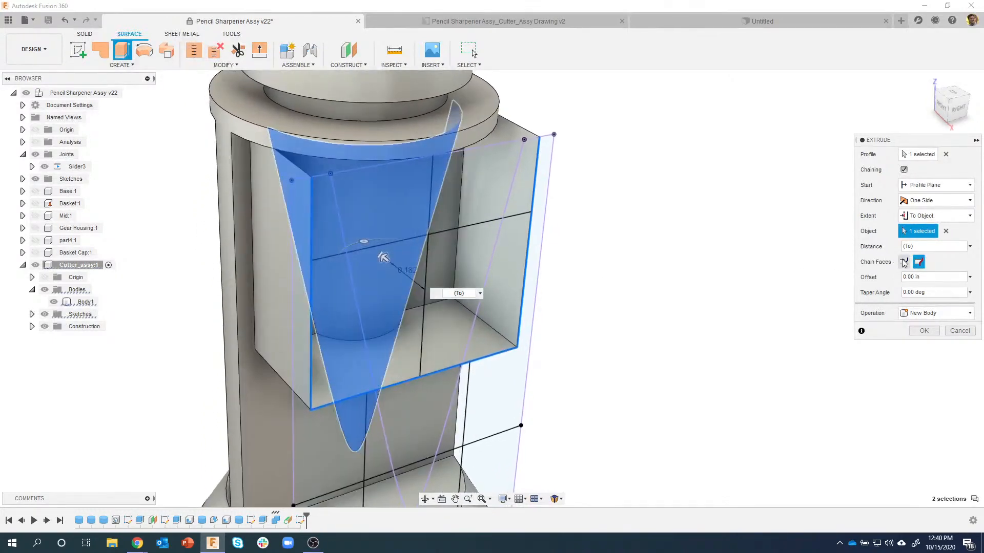
pyautogui.click(903, 262)
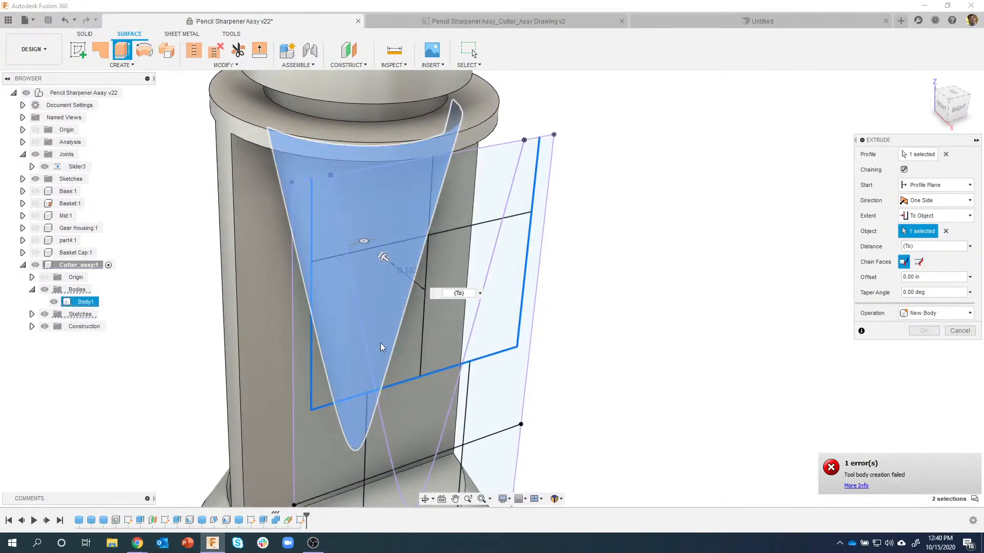
pyautogui.keyDown('shift'); pyautogui.moveTo(384, 339); pyautogui.dragTo(295, 305, button='middle'); pyautogui.keyUp('shift')
pyautogui.keyDown('shift'); pyautogui.moveTo(304, 340); pyautogui.dragTo(305, 199, button='middle'); pyautogui.keyUp('shift')
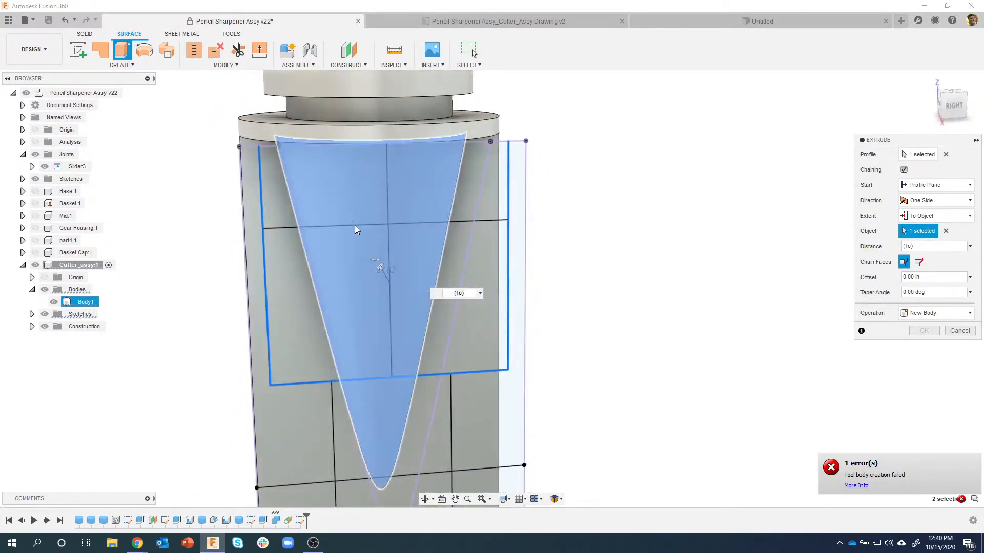
pyautogui.click(918, 263)
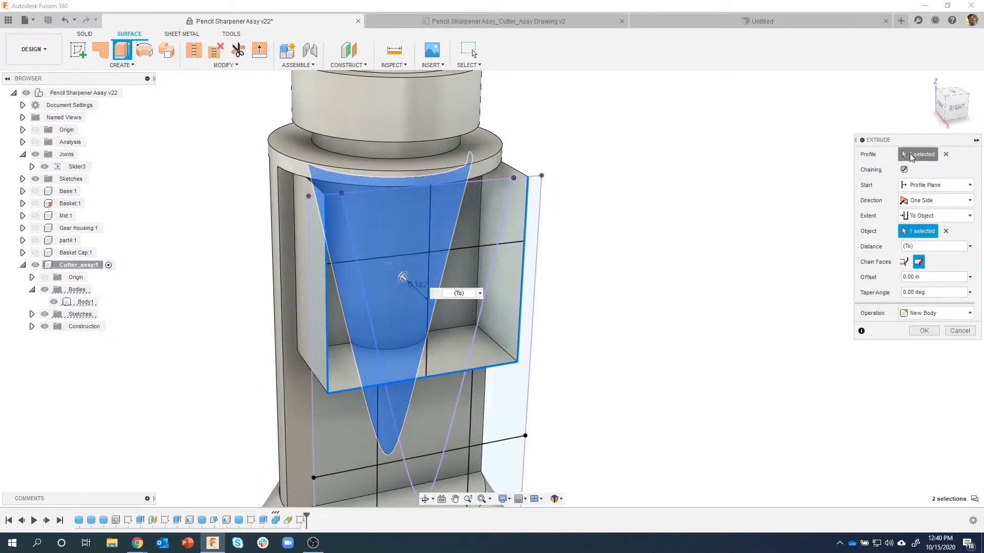
# Add the frame's central vertical line, its inner horizontal line and the long horizontal line below the frame to the extrusion profiles.
pyautogui.click(429, 229)
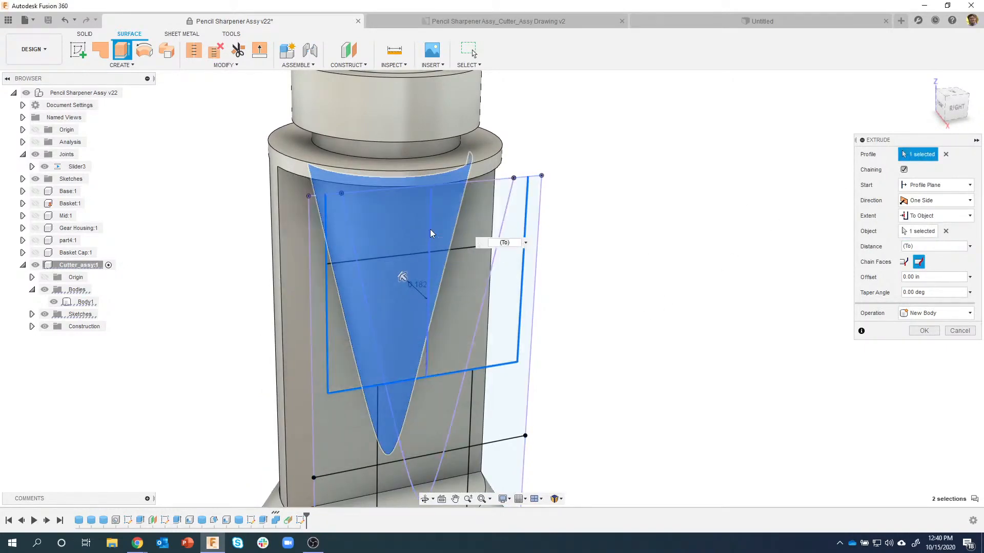
pyautogui.keyDown('shift'); pyautogui.moveTo(687, 398); pyautogui.dragTo(635, 378, button='middle'); pyautogui.keyUp('shift')
pyautogui.keyDown('shift'); pyautogui.moveTo(600, 338); pyautogui.dragTo(644, 345, button='middle'); pyautogui.keyUp('shift')
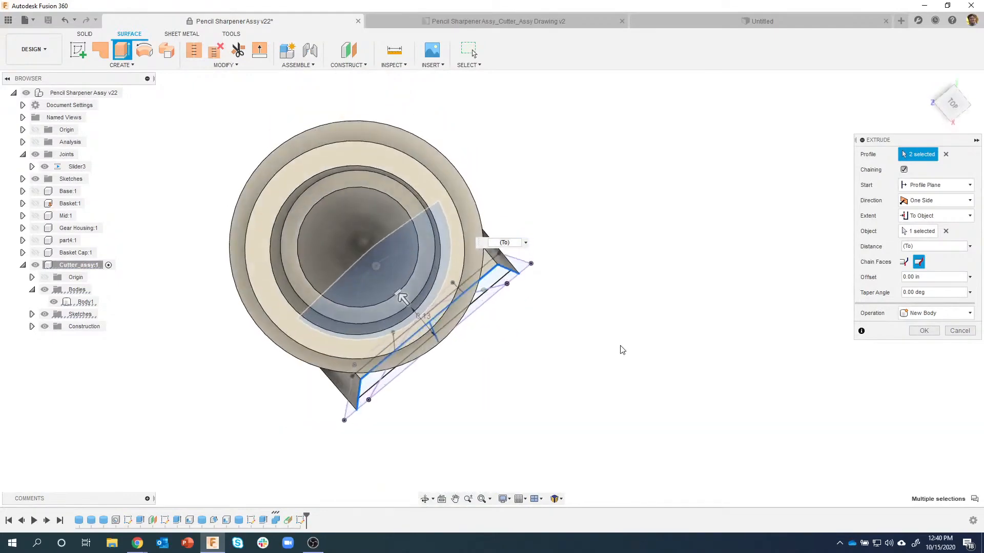
pyautogui.keyDown('shift'); pyautogui.moveTo(545, 365); pyautogui.dragTo(421, 265, button='middle'); pyautogui.keyUp('shift')
pyautogui.click(468, 291)
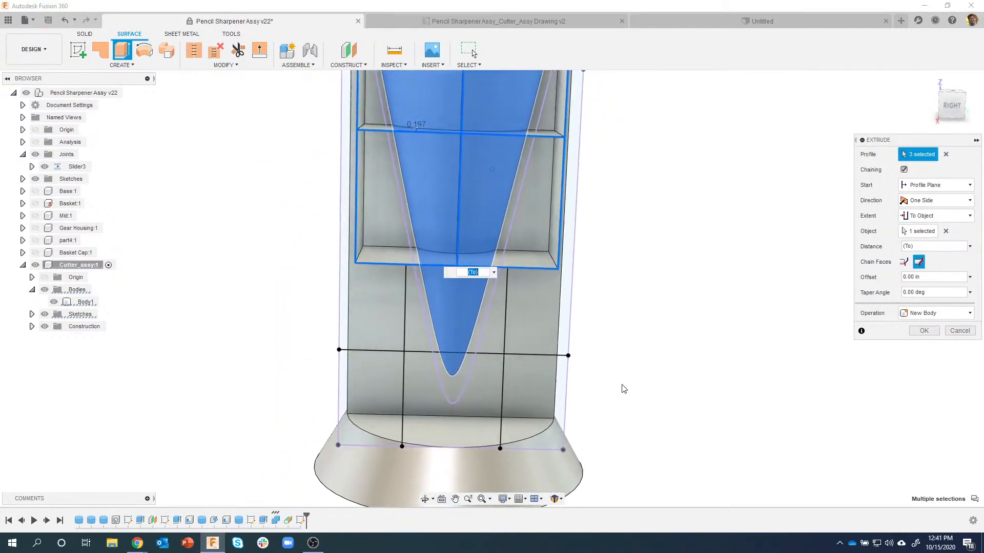
pyautogui.click(361, 352)
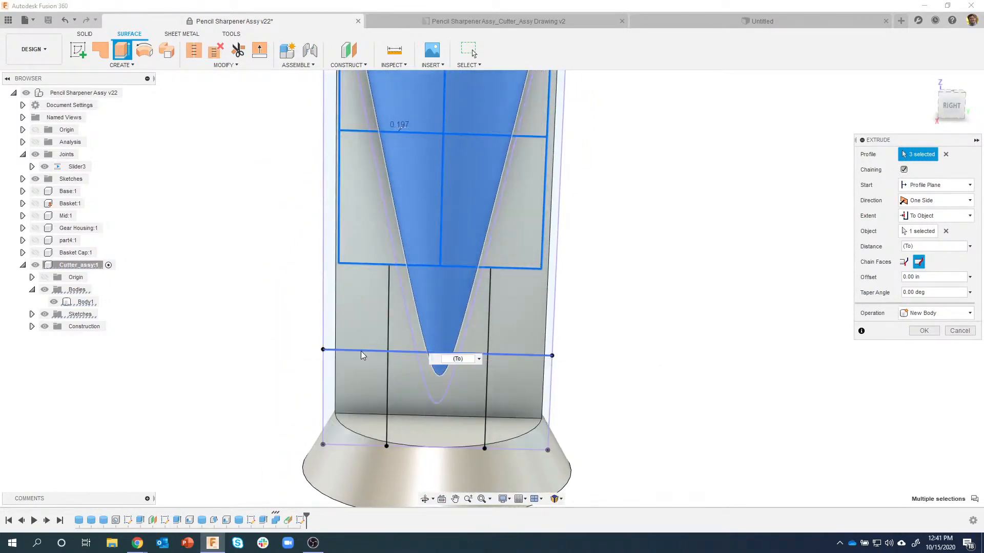
pyautogui.click(361, 352)
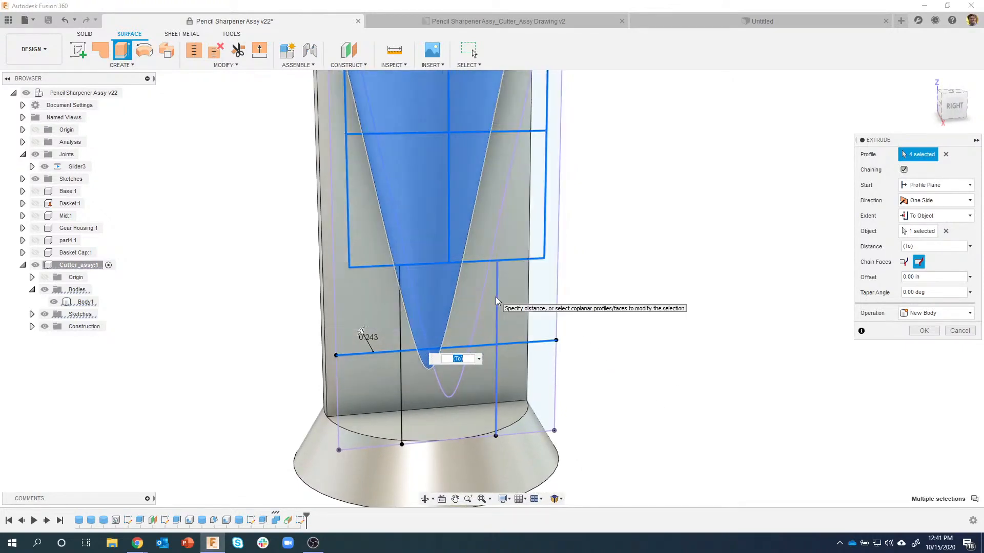
# Try adding the right vertical line below the frame to the extrusion profiles, and remove it from the selection.
pyautogui.click(496, 297)
pyautogui.keyDown('shift'); pyautogui.moveTo(628, 354); pyautogui.dragTo(661, 368, button='middle'); pyautogui.keyUp('shift')
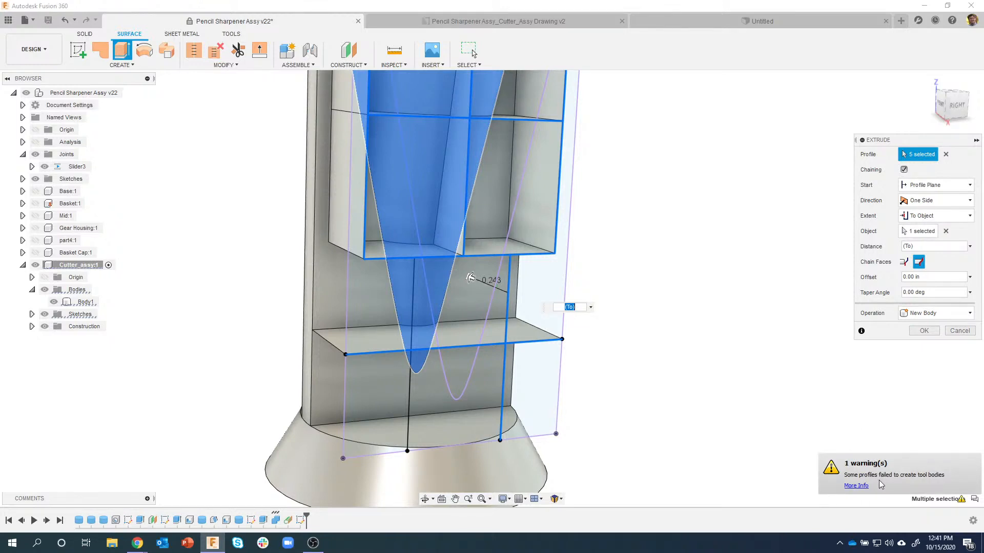
pyautogui.keyDown('shift'); pyautogui.moveTo(773, 413); pyautogui.dragTo(504, 358, button='middle'); pyautogui.keyUp('shift')
pyautogui.keyDown('shift'); pyautogui.moveTo(494, 274); pyautogui.dragTo(474, 260, button='middle'); pyautogui.keyUp('shift')
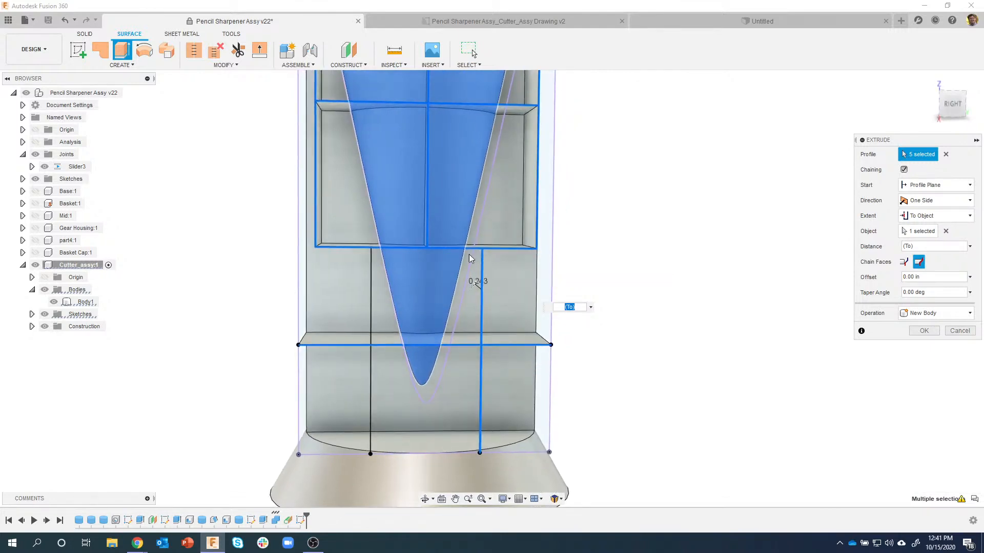
pyautogui.keyDown('shift'); pyautogui.moveTo(426, 321); pyautogui.dragTo(451, 300, button='middle'); pyautogui.keyUp('shift')
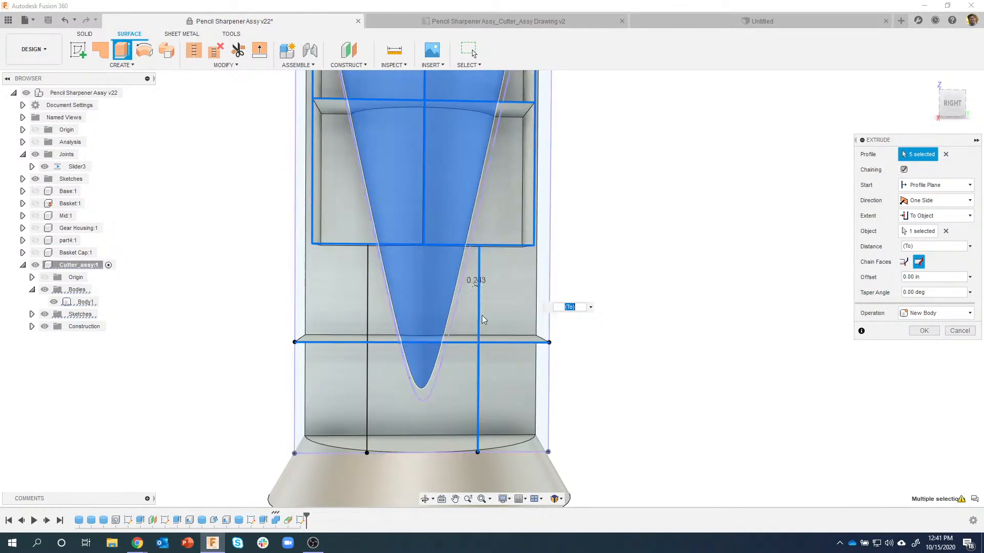
pyautogui.moveTo(572, 335)
pyautogui.keyDown('shift'); pyautogui.mouseDown(button='middle')
pyautogui.moveTo(604, 336)
pyautogui.moveTo(587, 334)
pyautogui.mouseUp(button='middle'); pyautogui.keyUp('shift')
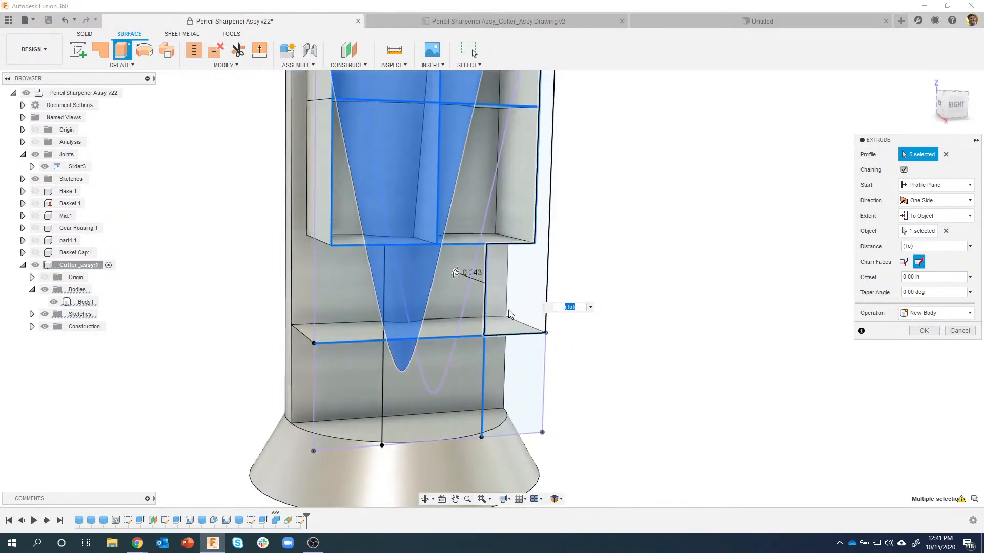
pyautogui.click(487, 299)
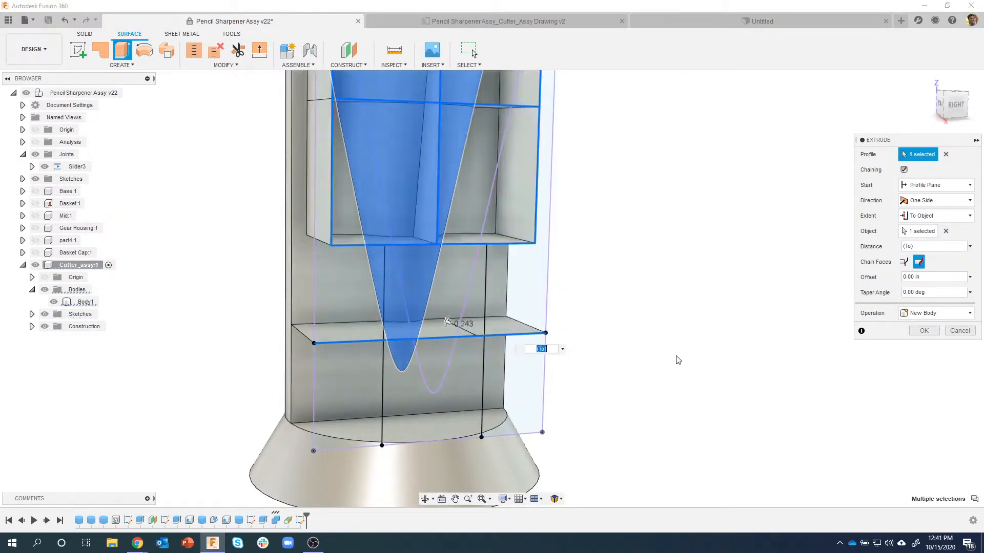
# Complete the surface extrusion of the frame and selected rib lines to the recess face as new bodies.
pyautogui.keyDown('shift'); pyautogui.moveTo(693, 376); pyautogui.dragTo(758, 227, button='middle'); pyautogui.keyUp('shift')
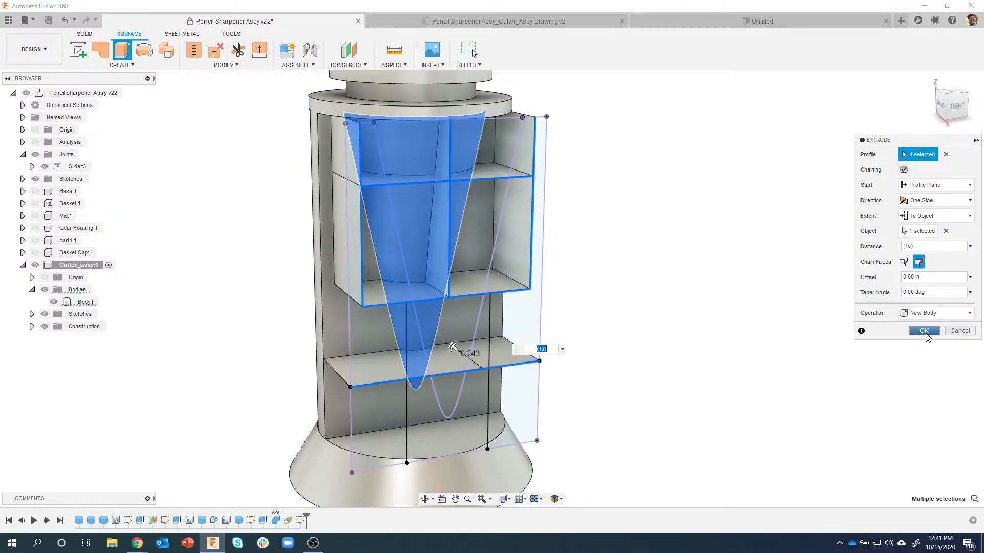
pyautogui.click(925, 332)
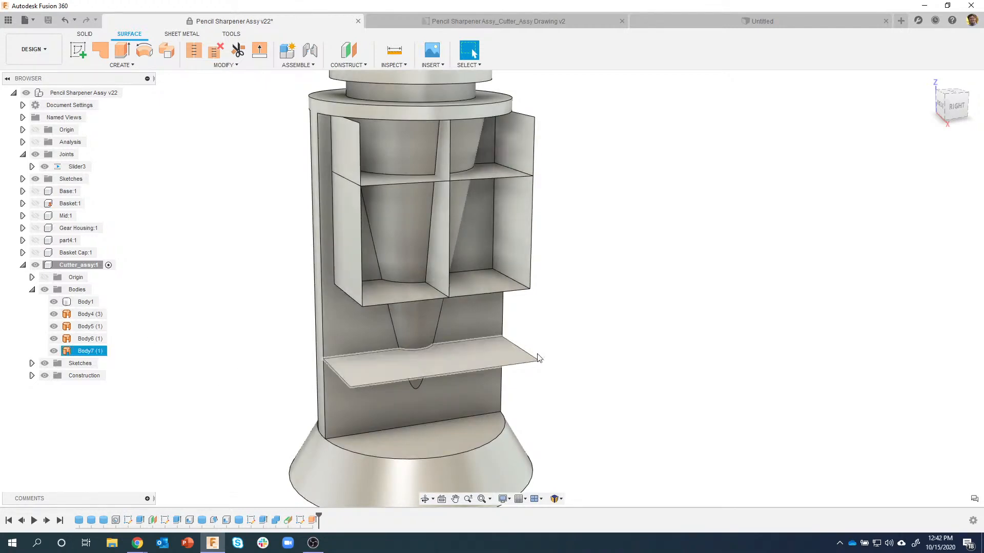
# Make the rib grid sketch, Sketch9, visible in the cutter assembly.
pyautogui.click(31, 365)
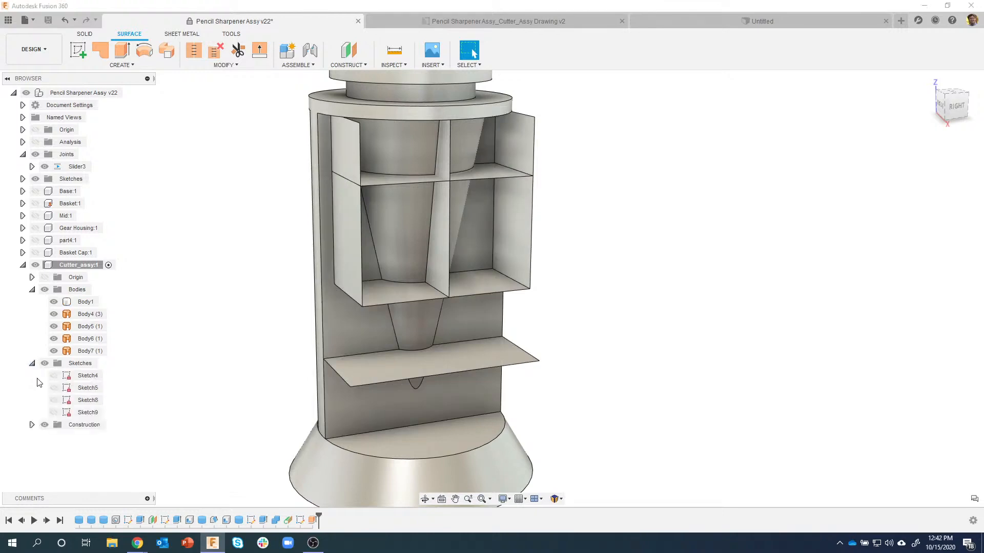
pyautogui.click(59, 413)
pyautogui.click(54, 413)
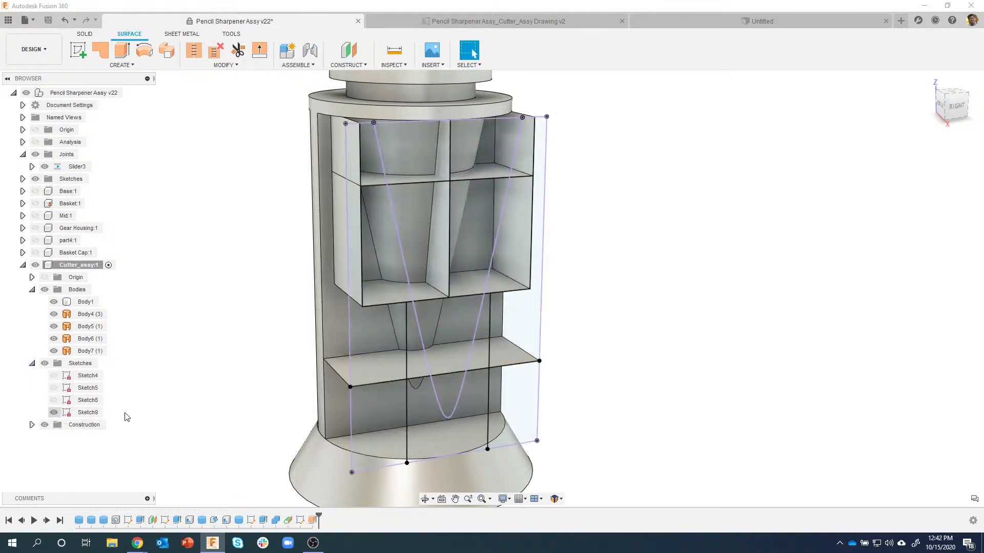
# Start a surface extrusion of the two vertical lines below the frame and open its extent options.
pyautogui.click(123, 50)
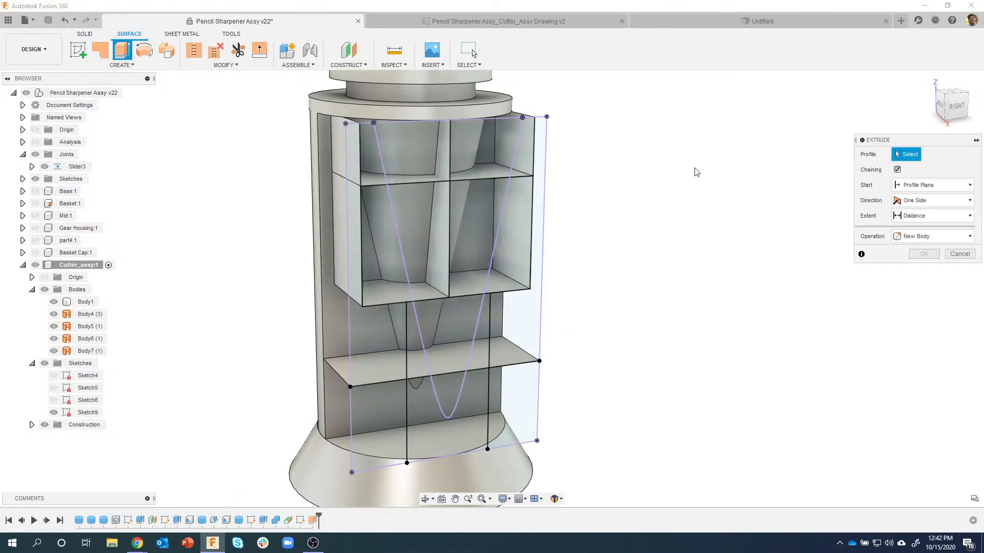
pyautogui.click(490, 329)
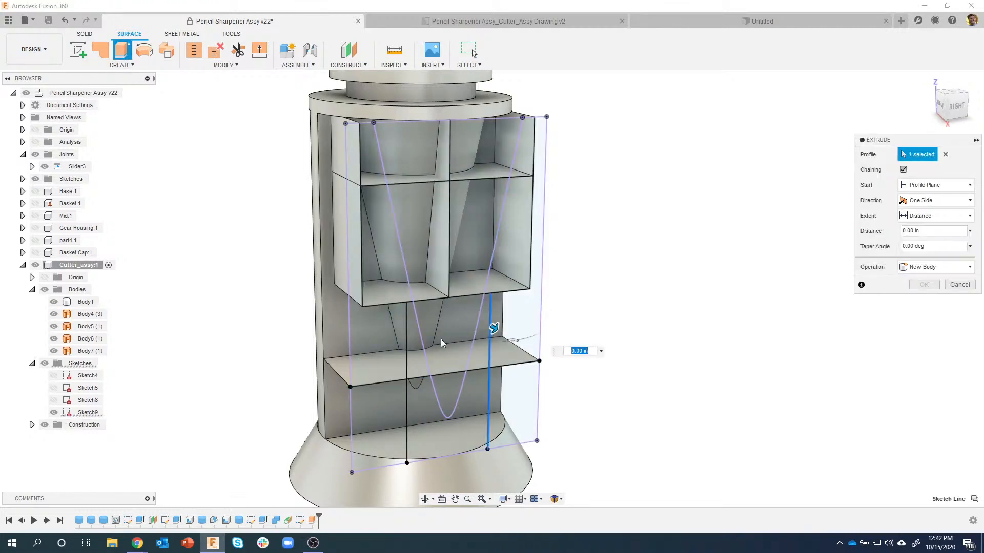
pyautogui.click(405, 358)
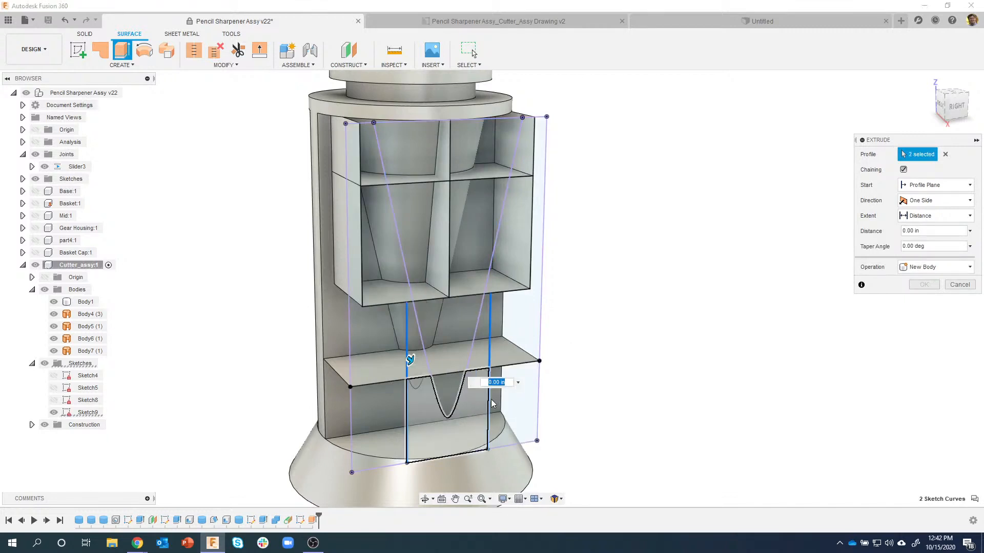
pyautogui.click(934, 216)
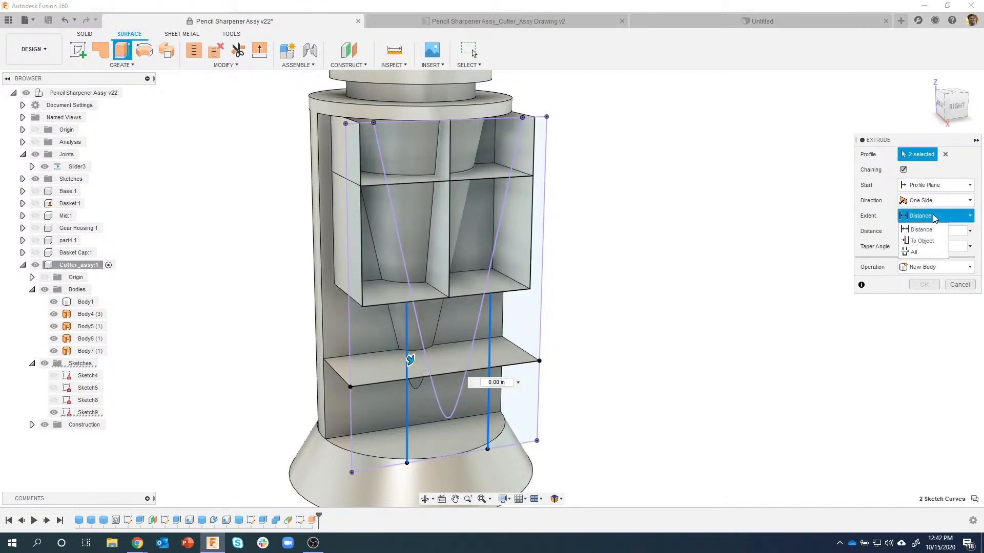
# Extrude the two lower vertical sketch lines as new surfaces up to the body's flat cut face, and hide Sketch9.
pyautogui.click(922, 241)
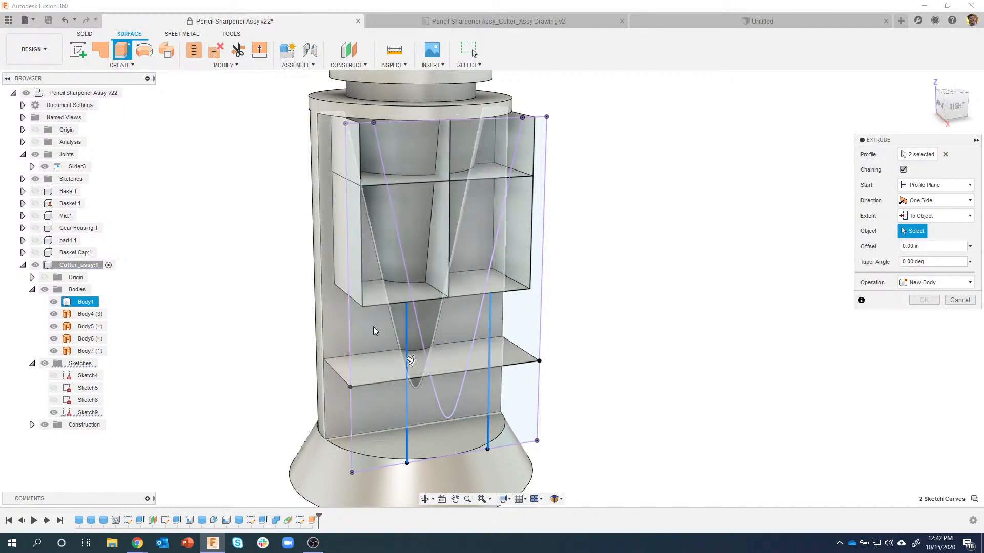
pyautogui.click(370, 327)
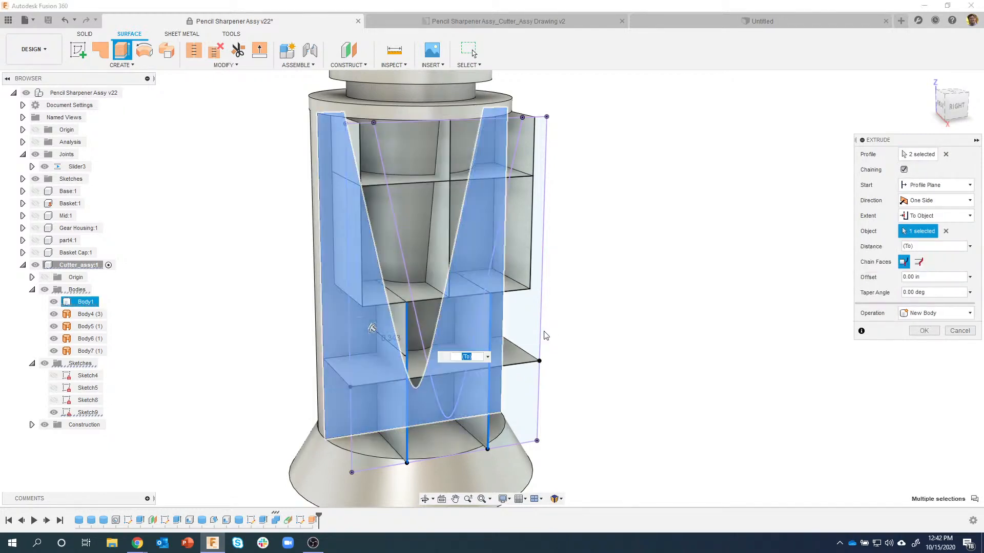
pyautogui.keyDown('shift'); pyautogui.moveTo(661, 379); pyautogui.dragTo(595, 343, button='middle'); pyautogui.keyUp('shift')
pyautogui.scroll(2, 595, 343)
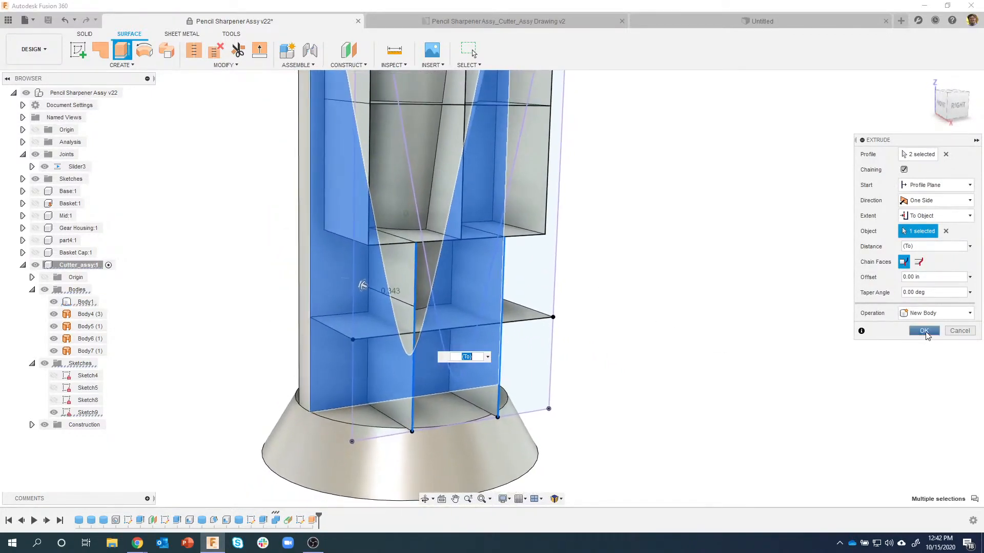
pyautogui.click(924, 332)
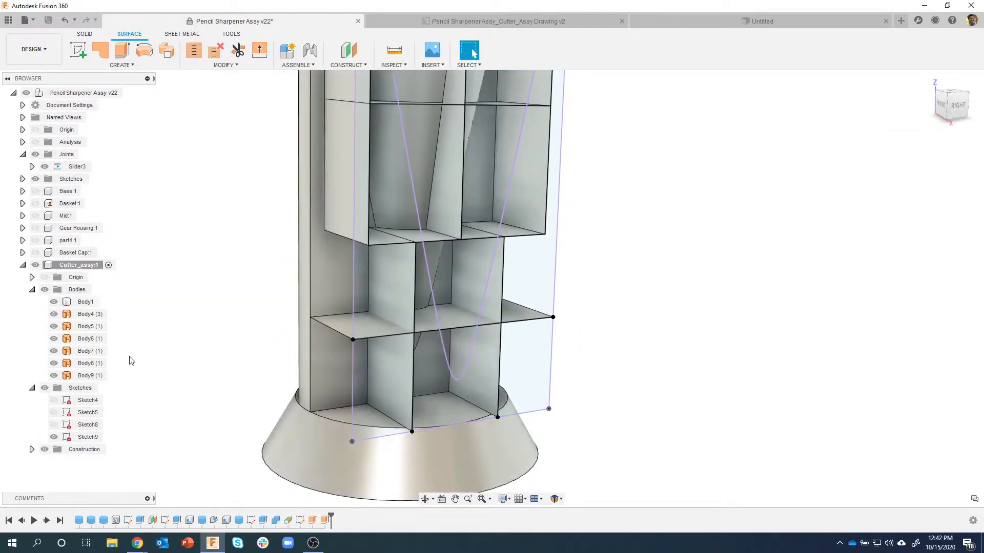
pyautogui.click(53, 437)
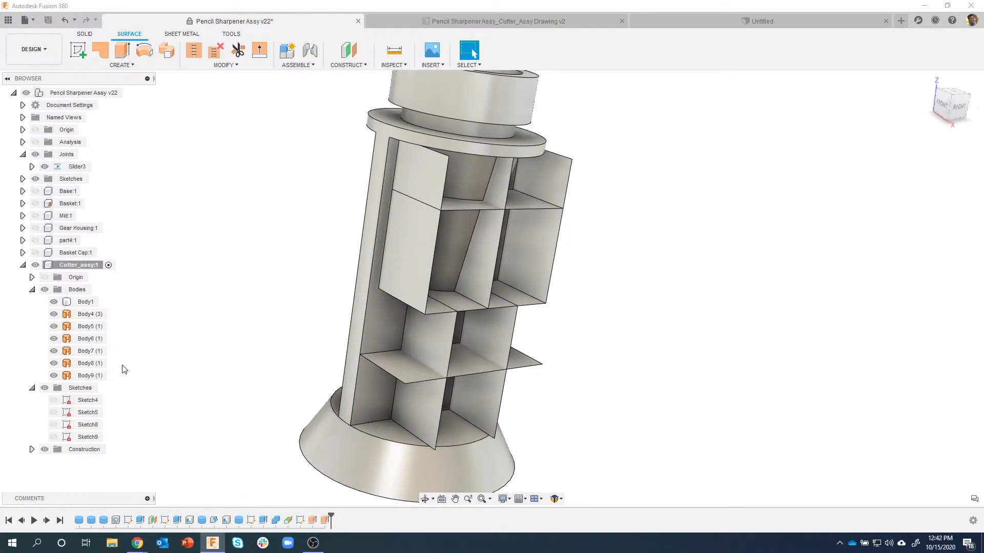
# Start thickening the outer side surface of the upper rib grid, with the direction set to Symmetric.
pyautogui.click(143, 66)
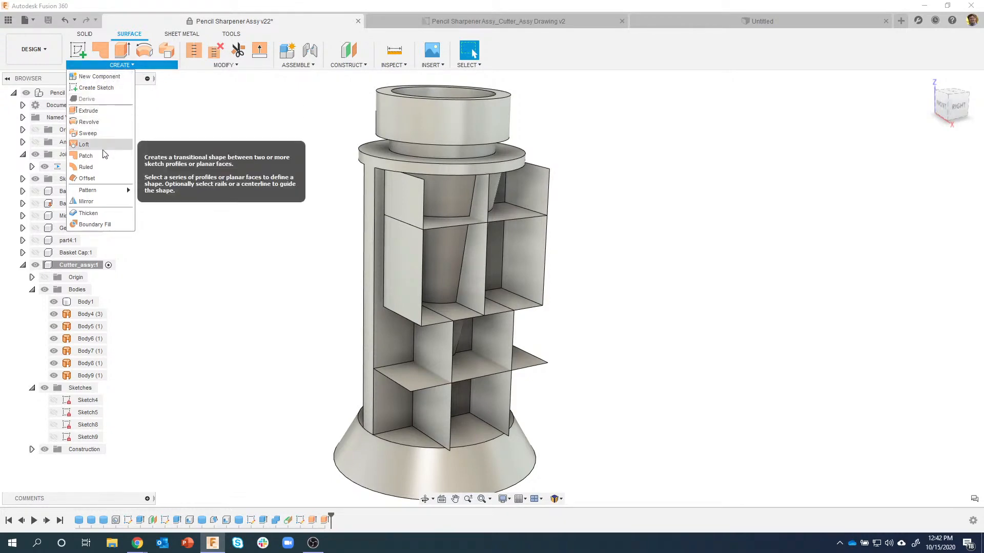
pyautogui.click(103, 213)
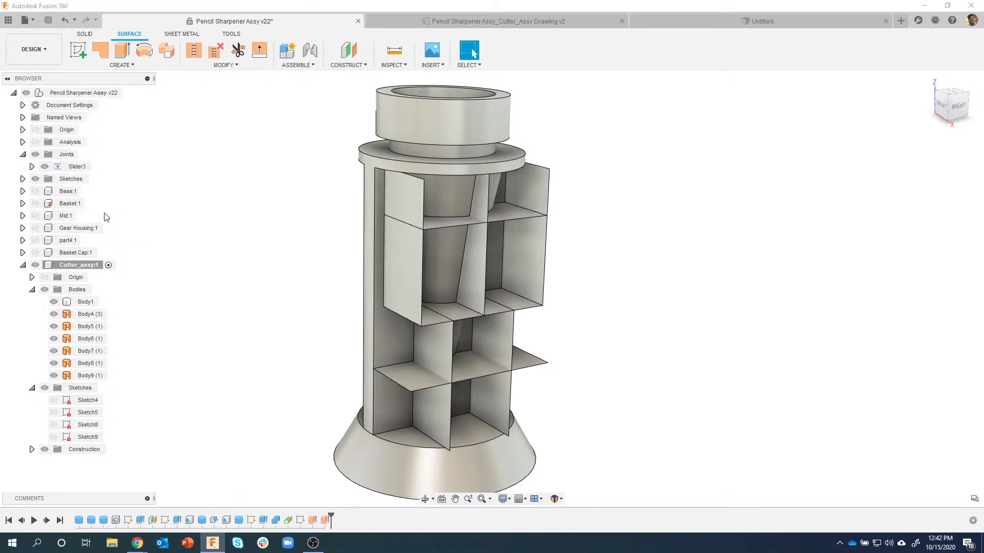
pyautogui.scroll(4, 538, 213)
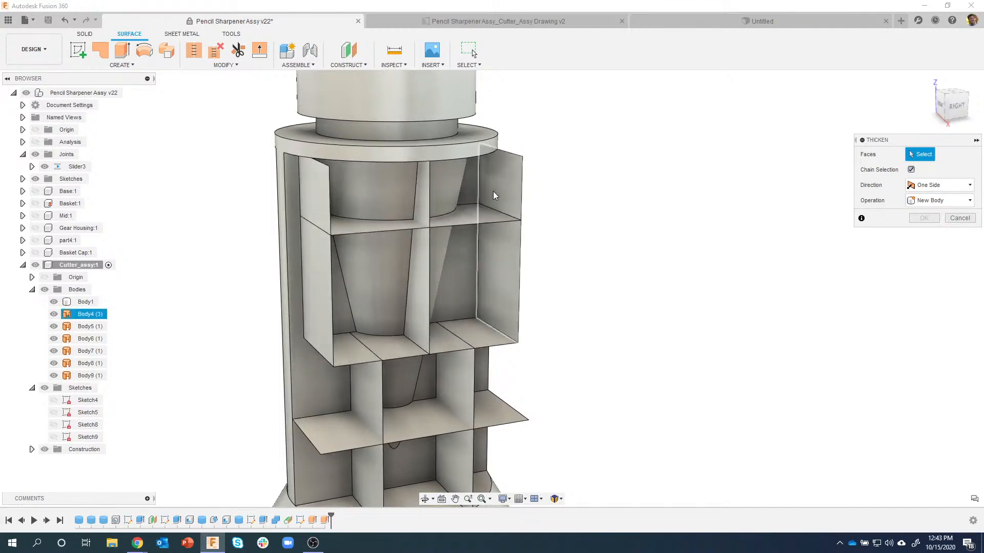
pyautogui.click(512, 191)
pyautogui.keyDown('shift'); pyautogui.moveTo(548, 203); pyautogui.dragTo(453, 209, button='middle'); pyautogui.keyUp('shift')
pyautogui.moveTo(414, 211); pyautogui.dragTo(471, 209)
pyautogui.keyDown('shift'); pyautogui.moveTo(512, 286); pyautogui.dragTo(513, 207, button='middle'); pyautogui.keyUp('shift')
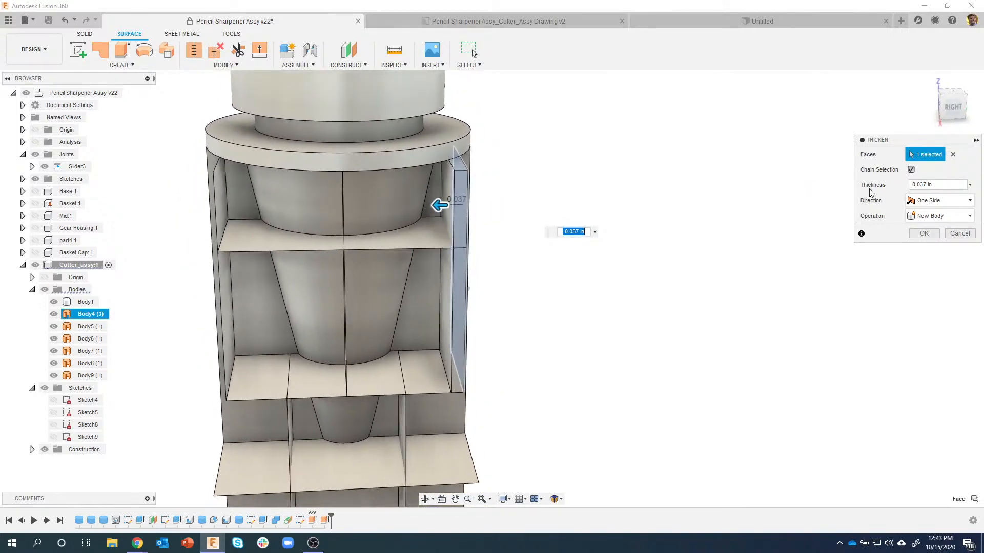
pyautogui.click(926, 204)
pyautogui.click(930, 225)
# Set the symmetric thickness of the rib surface to .05/2 in.
pyautogui.moveTo(474, 205)
pyautogui.mouseDown()
pyautogui.moveTo(461, 208)
pyautogui.moveTo(472, 206)
pyautogui.mouseUp()
pyautogui.moveTo(937, 185); pyautogui.dragTo(899, 186)
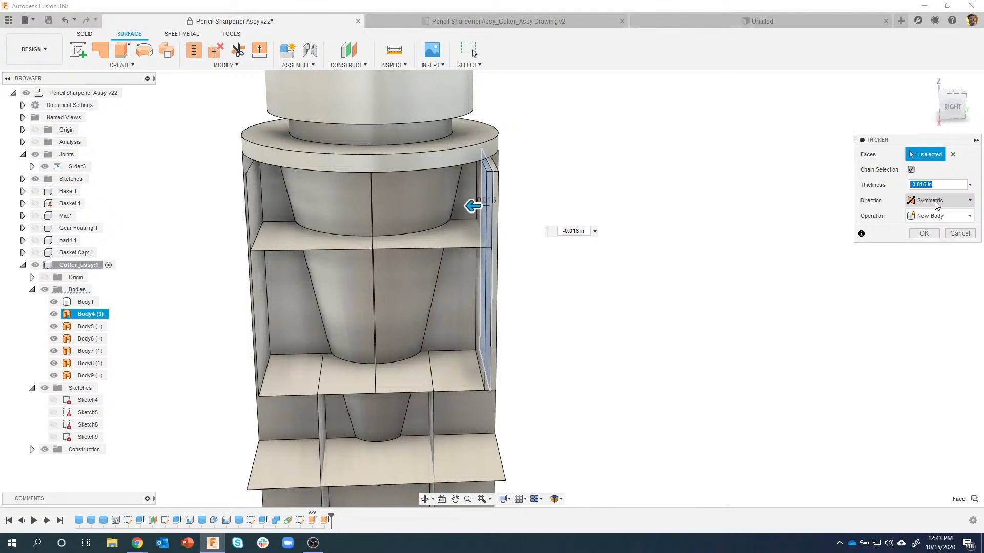
pyautogui.press('BackSpace')
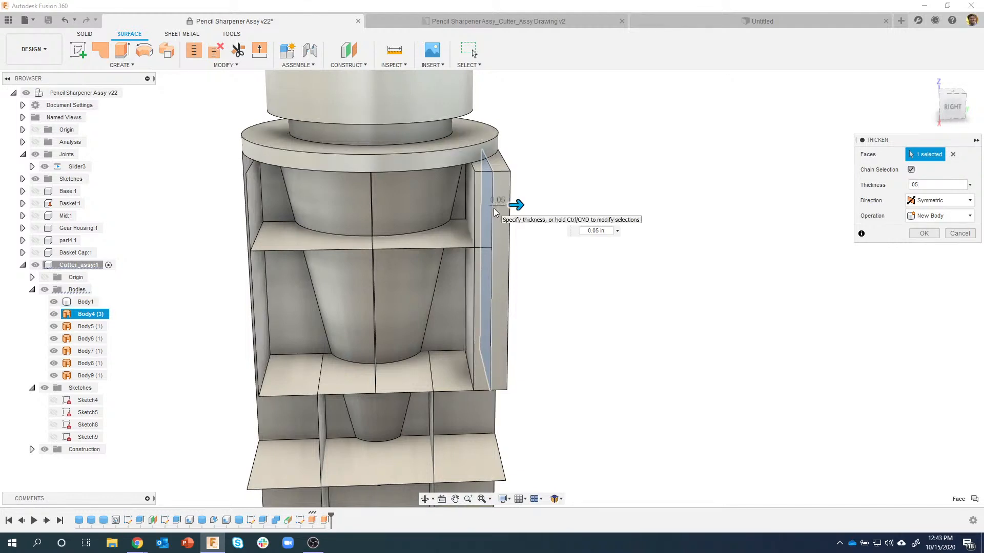
pyautogui.keyDown('shift'); pyautogui.moveTo(569, 259); pyautogui.dragTo(536, 246, button='middle'); pyautogui.keyUp('shift')
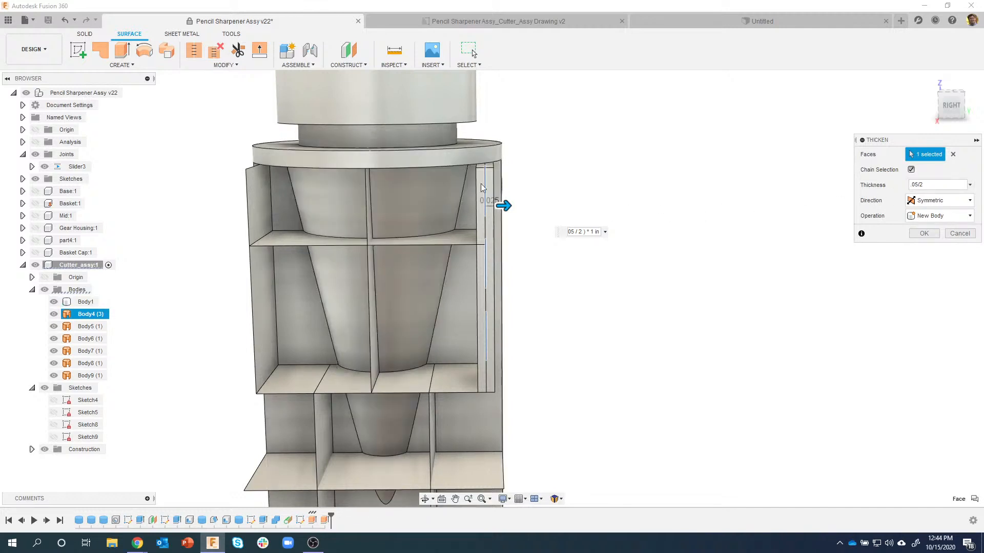
pyautogui.keyDown('shift'); pyautogui.moveTo(606, 247); pyautogui.dragTo(604, 245, button='middle'); pyautogui.keyUp('shift')
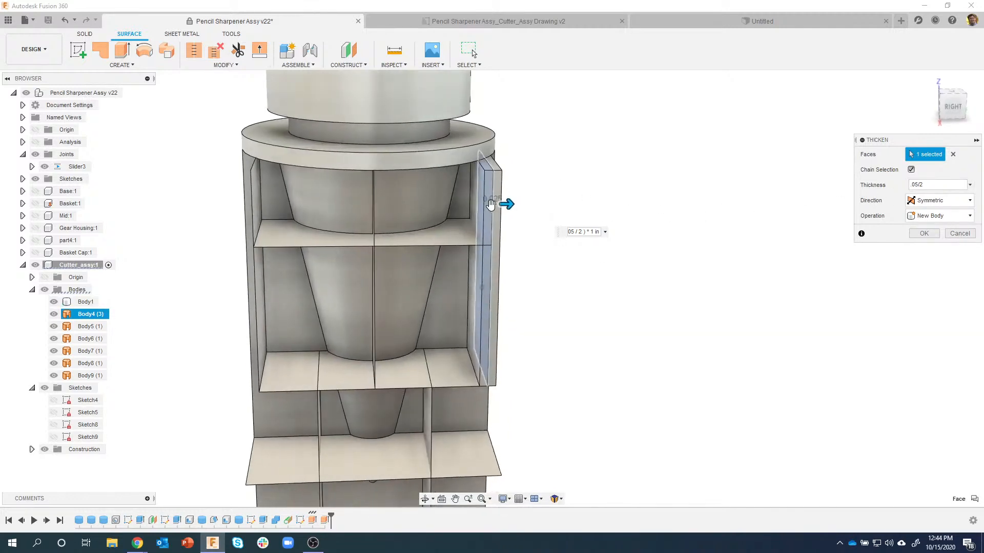
pyautogui.keyDown('shift'); pyautogui.moveTo(533, 199); pyautogui.dragTo(613, 269, button='middle'); pyautogui.keyUp('shift')
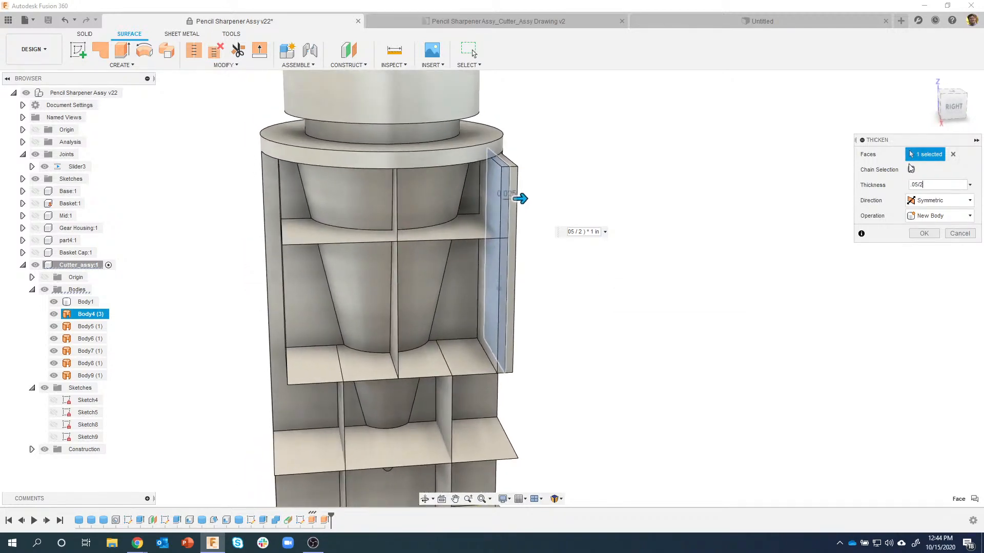
# Add the remaining horizontal and vertical rib surfaces to the Thicken selection and create them all as a new body.
pyautogui.click(475, 357)
pyautogui.keyDown('shift'); pyautogui.moveTo(615, 377); pyautogui.dragTo(709, 377, button='middle'); pyautogui.keyUp('shift')
pyautogui.click(448, 277)
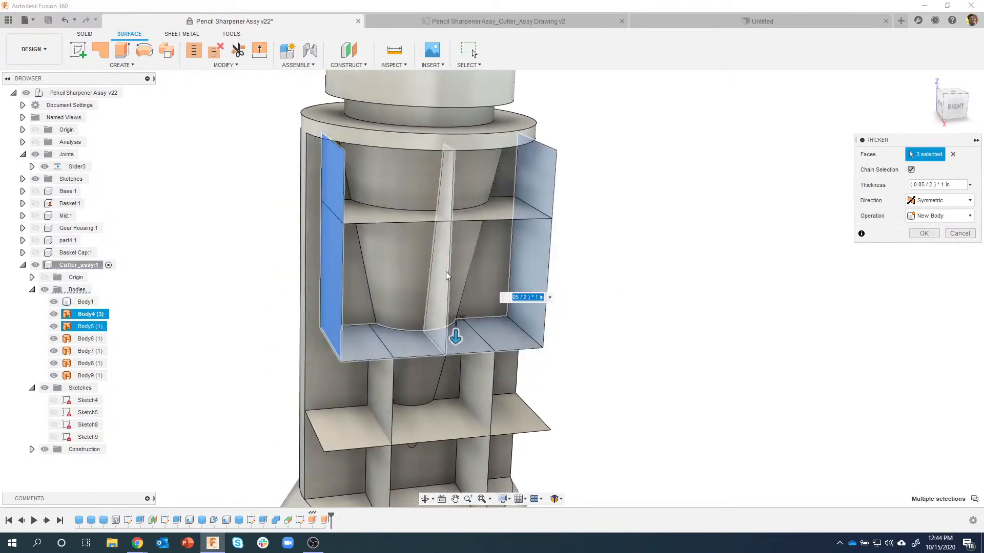
pyautogui.keyDown('shift'); pyautogui.moveTo(663, 336); pyautogui.dragTo(481, 301, button='middle'); pyautogui.keyUp('shift')
pyautogui.click(481, 301)
pyautogui.click(395, 306)
pyautogui.click(348, 332)
pyautogui.keyDown('shift'); pyautogui.moveTo(659, 390); pyautogui.dragTo(768, 284, button='middle'); pyautogui.keyUp('shift')
pyautogui.click(512, 200)
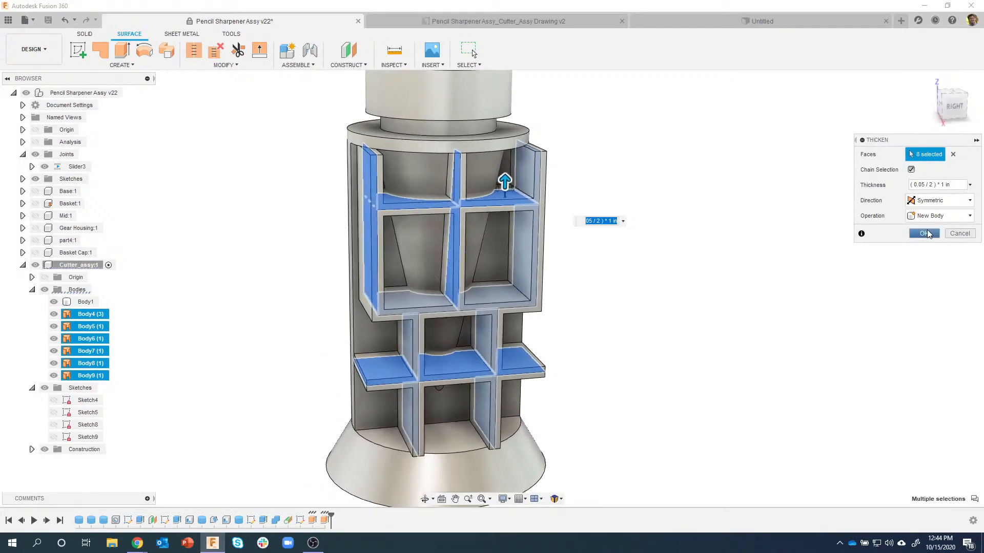
pyautogui.click(926, 234)
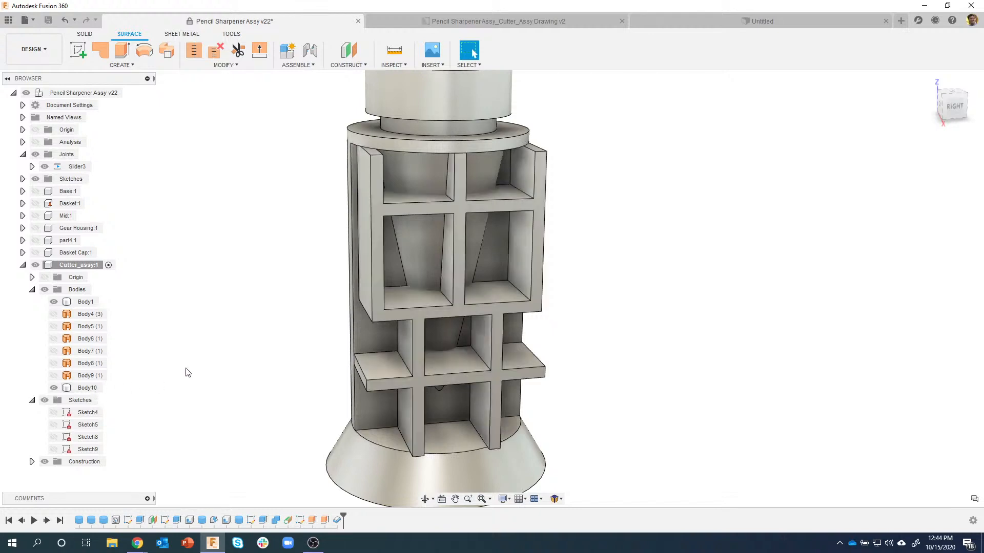
# Examine the rib shape in the isometric views of the cutter assembly drawing, and return to the Pencil Sharpener assembly.
pyautogui.moveTo(256, 324)
pyautogui.keyDown('shift'); pyautogui.mouseDown(button='middle')
pyautogui.moveTo(300, 332)
pyautogui.moveTo(483, 259)
pyautogui.moveTo(475, 243)
pyautogui.moveTo(483, 312)
pyautogui.moveTo(540, 443)
pyautogui.mouseUp(button='middle'); pyautogui.keyUp('shift')
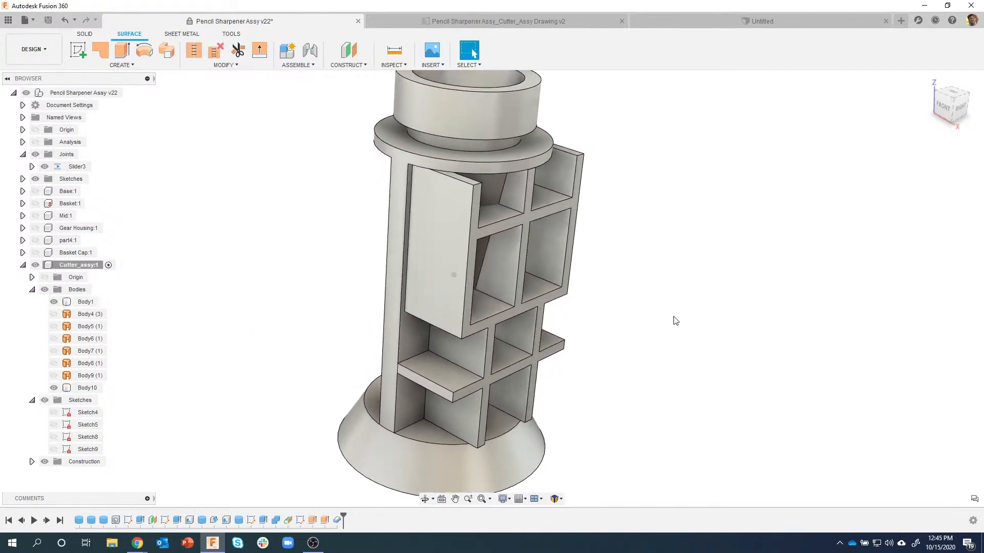
pyautogui.click(512, 23)
pyautogui.scroll(-2, 748, 341)
pyautogui.moveTo(765, 347)
pyautogui.mouseDown(button='middle')
pyautogui.moveTo(630, 270)
pyautogui.moveTo(612, 247)
pyautogui.mouseUp(button='middle')
pyautogui.scroll(-1, 726, 399)
pyautogui.moveTo(727, 400); pyautogui.dragTo(630, 301, button='middle')
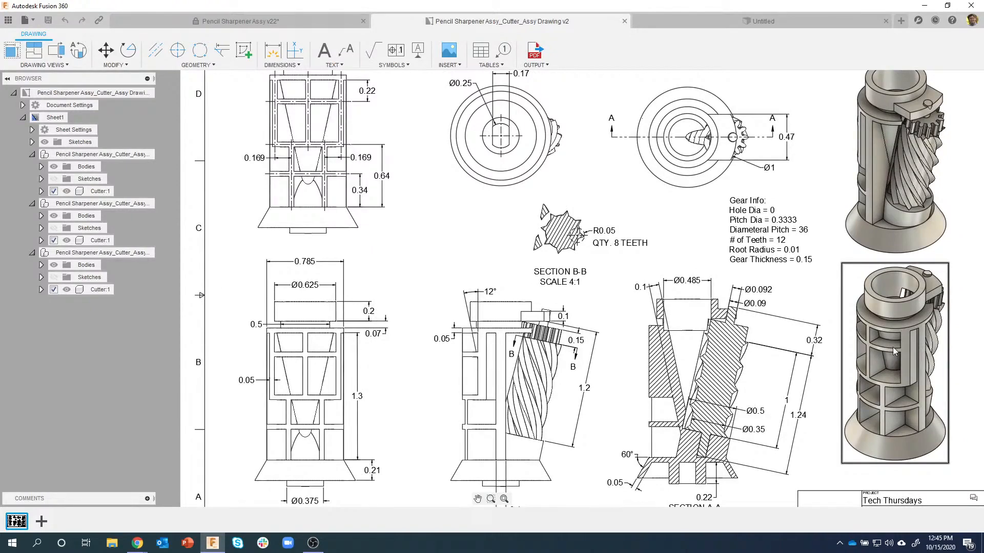
pyautogui.click(277, 22)
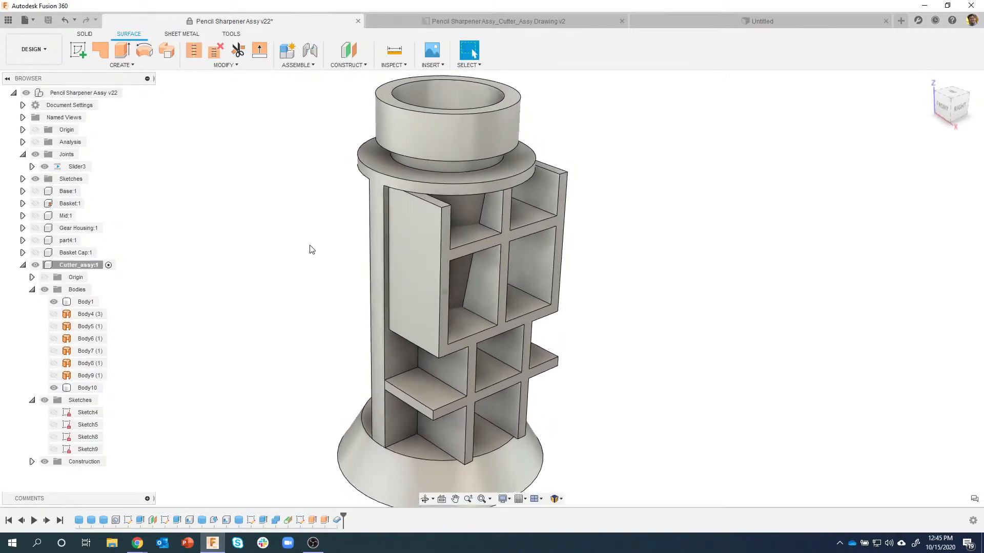
# Try to use Replace Face with the main body's curved outer face as source and the ribs' flat front face as target.
pyautogui.click(84, 34)
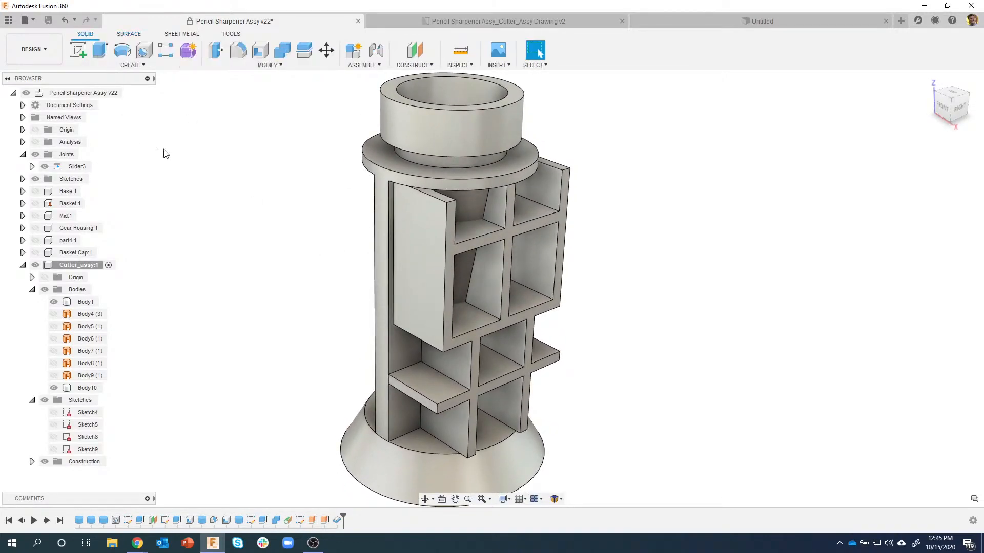
pyautogui.click(258, 66)
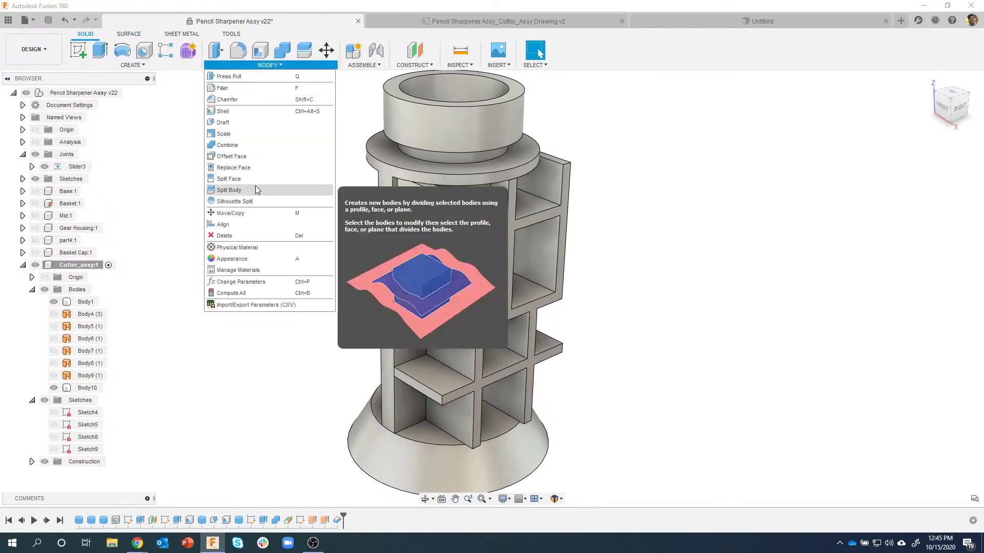
pyautogui.click(248, 167)
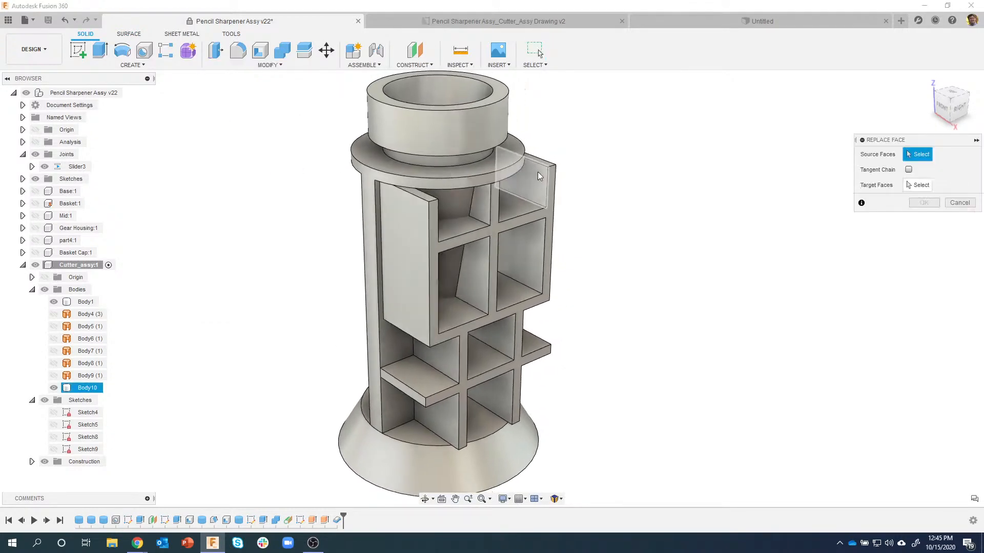
pyautogui.keyDown('shift'); pyautogui.moveTo(606, 156); pyautogui.dragTo(585, 162, button='middle'); pyautogui.keyUp('shift')
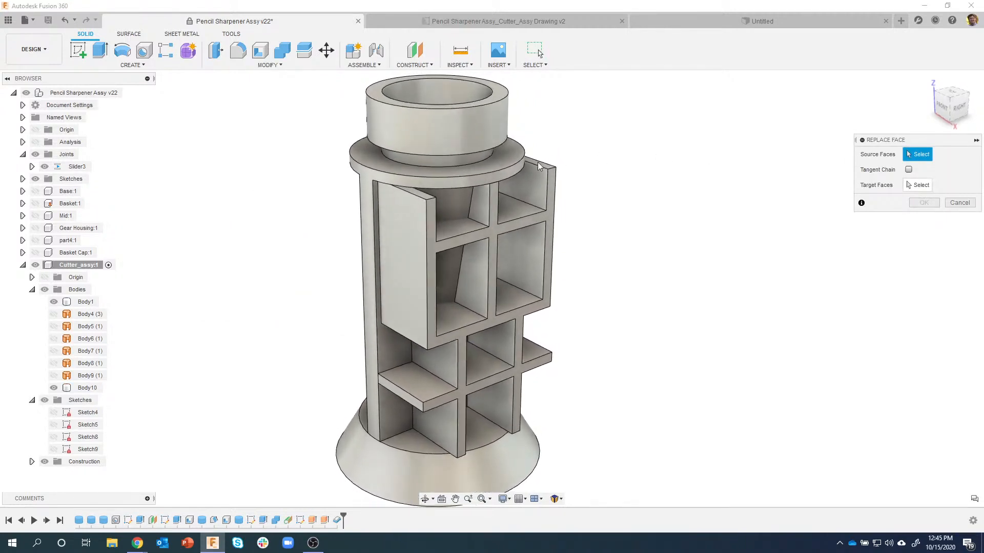
pyautogui.click(513, 175)
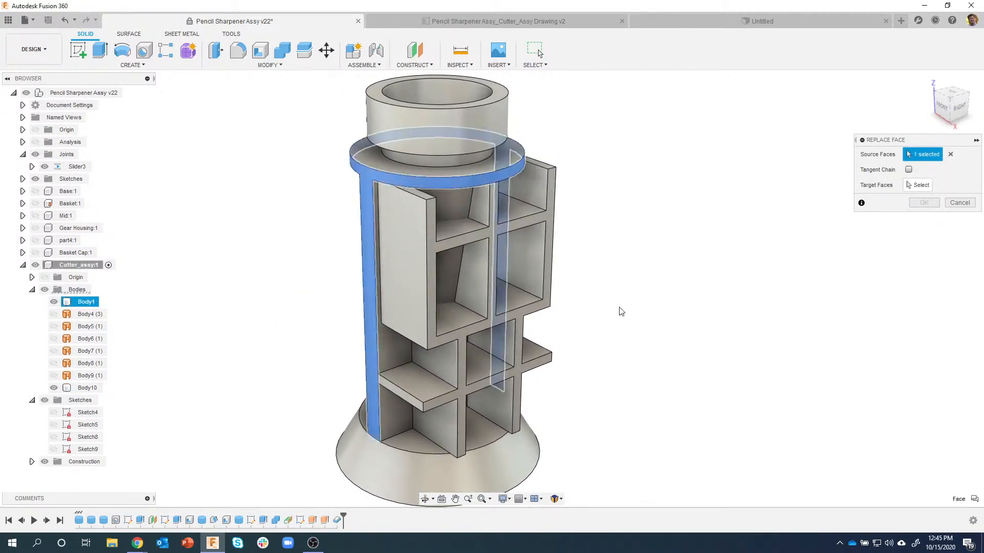
pyautogui.click(917, 187)
pyautogui.click(493, 251)
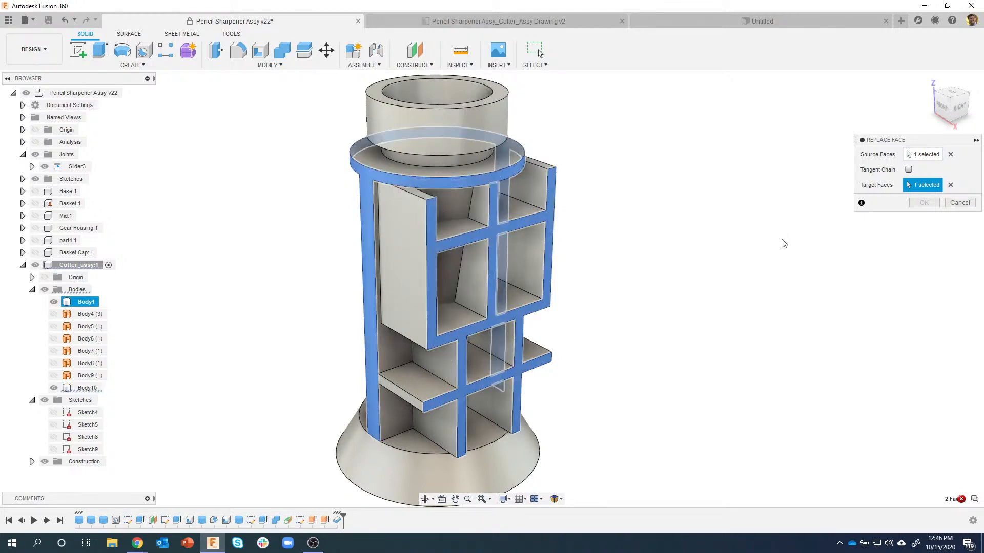
pyautogui.click(962, 204)
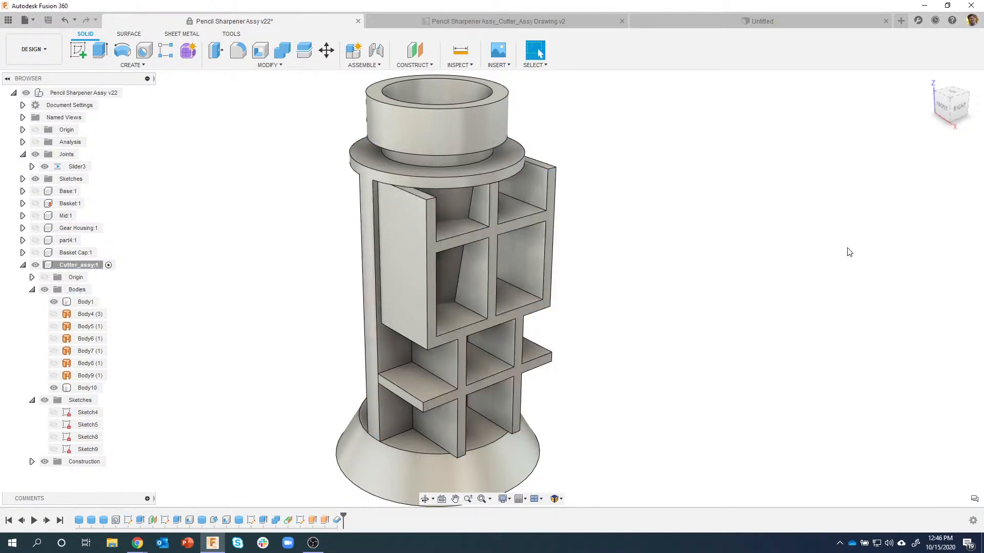
# Offset the main body's curved outer face by 0.00 in as a new surface body, and hide the thickened rib body.
pyautogui.scroll(-3, 733, 237)
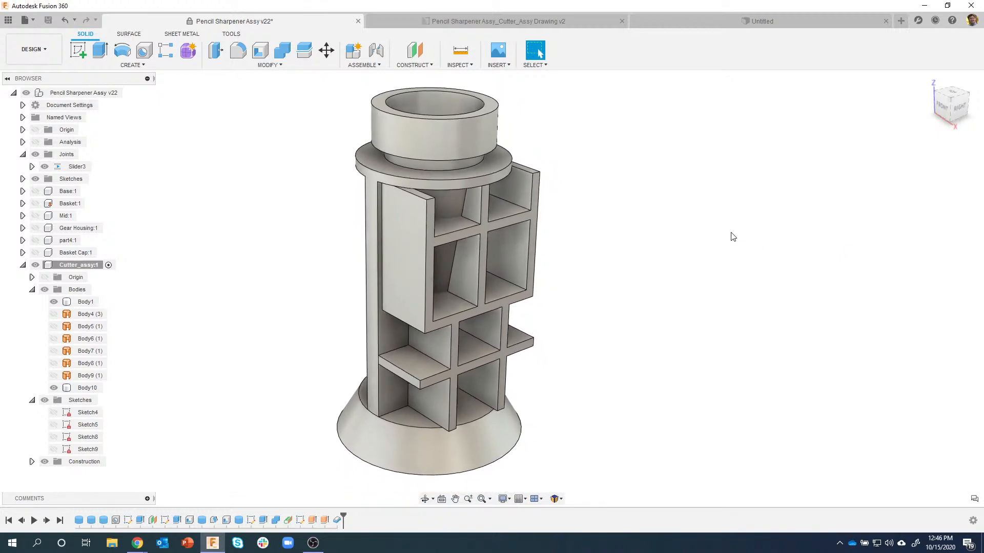
pyautogui.keyDown('shift'); pyautogui.moveTo(731, 236); pyautogui.dragTo(694, 248, button='middle'); pyautogui.keyUp('shift')
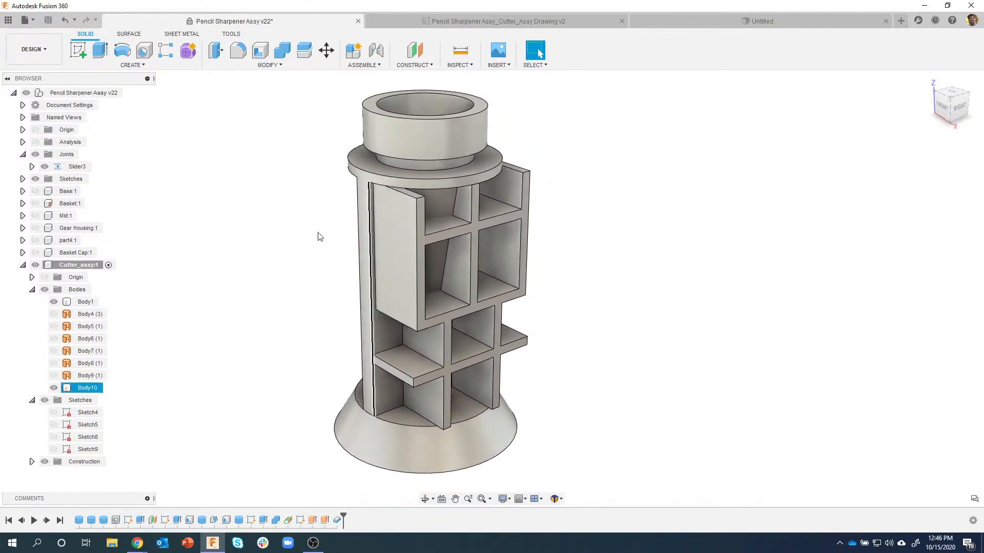
pyautogui.click(123, 35)
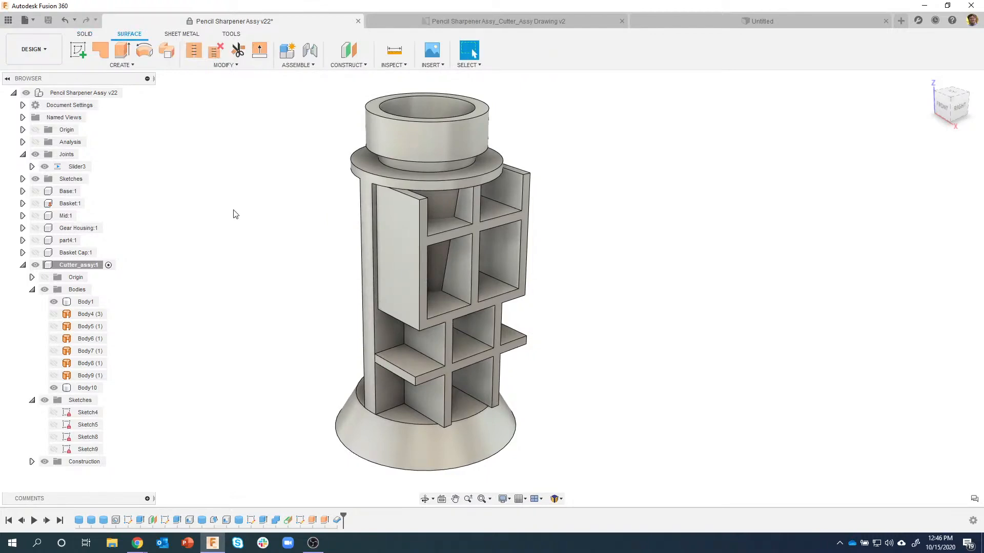
pyautogui.click(137, 66)
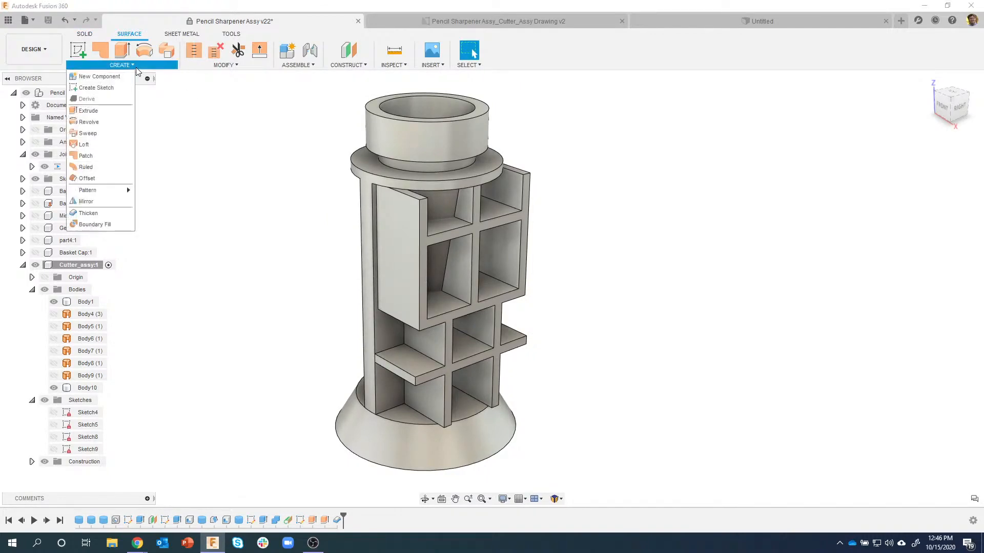
pyautogui.click(97, 179)
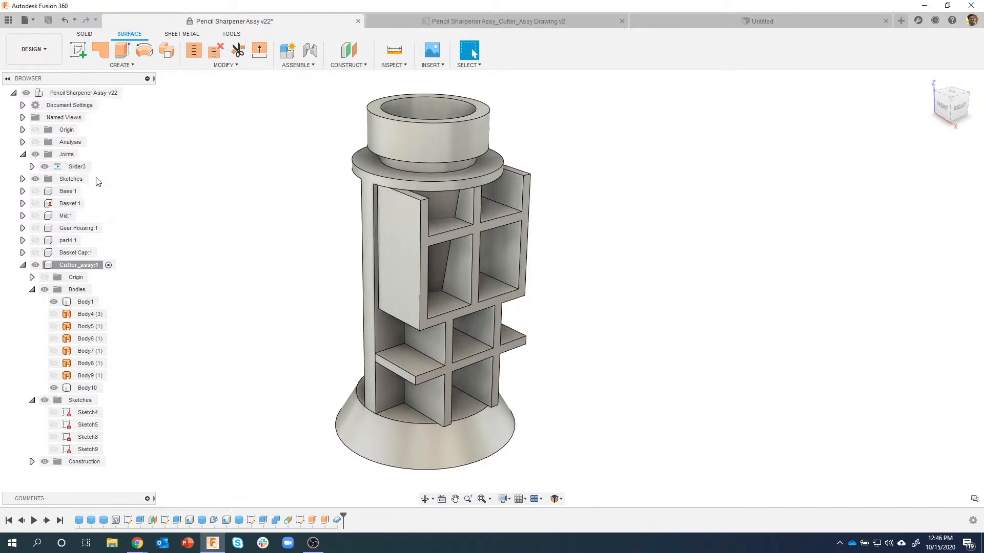
pyautogui.click(467, 182)
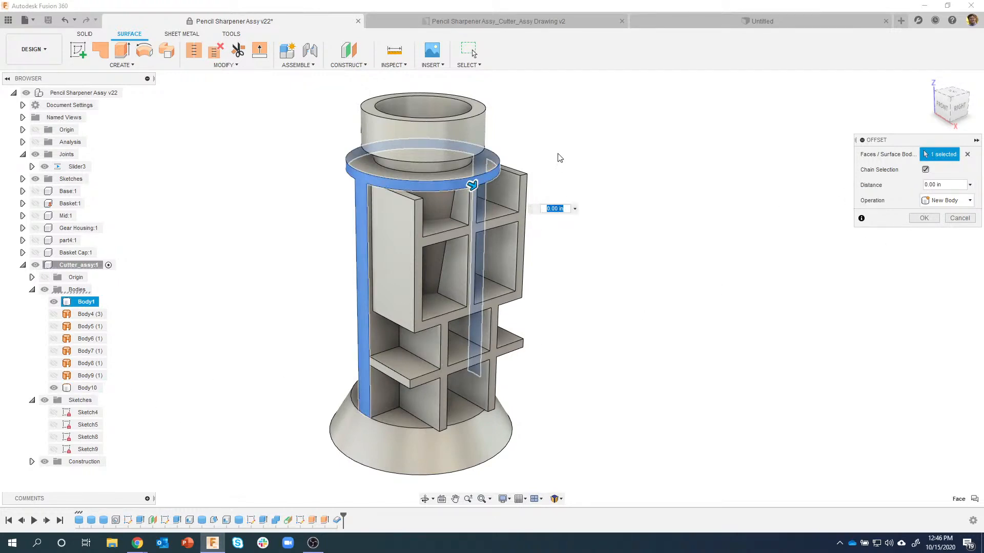
pyautogui.click(923, 218)
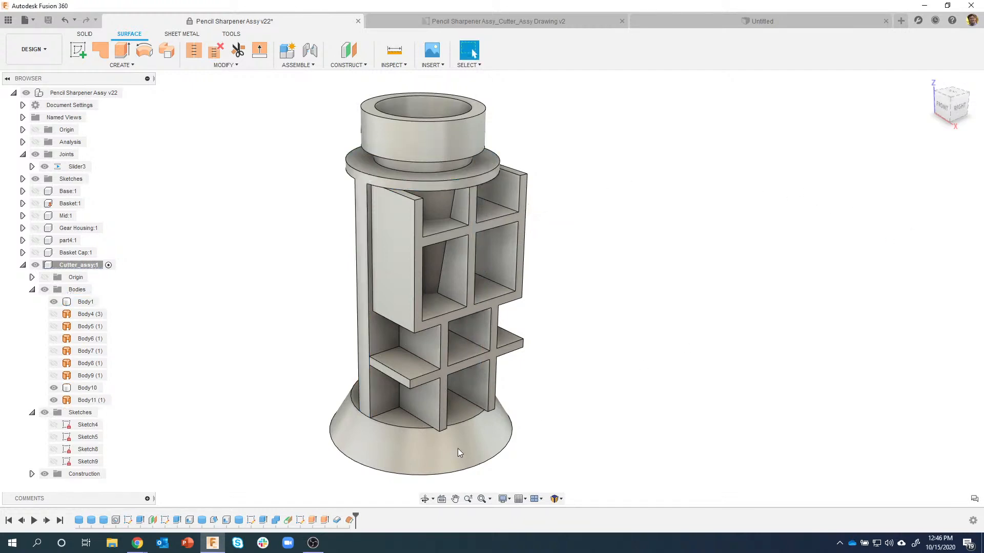
pyautogui.click(54, 388)
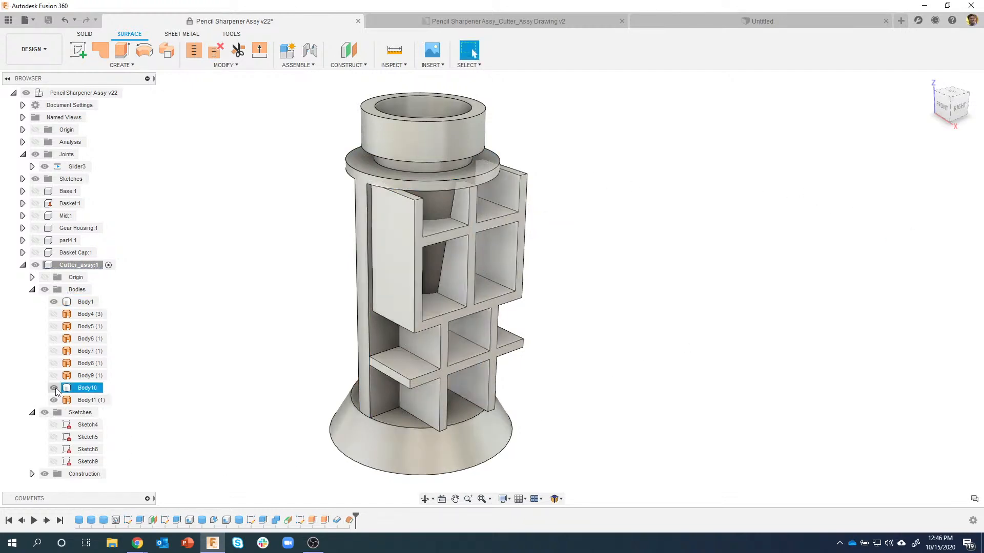
# Hide the cutter assembly's main body so that only the offset surface remains displayed.
pyautogui.click(54, 302)
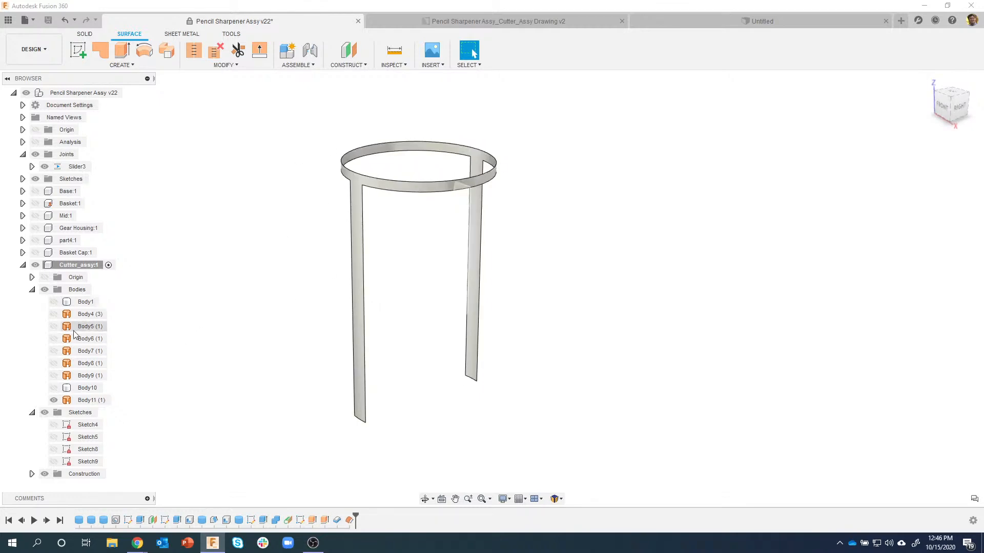
pyautogui.click(53, 305)
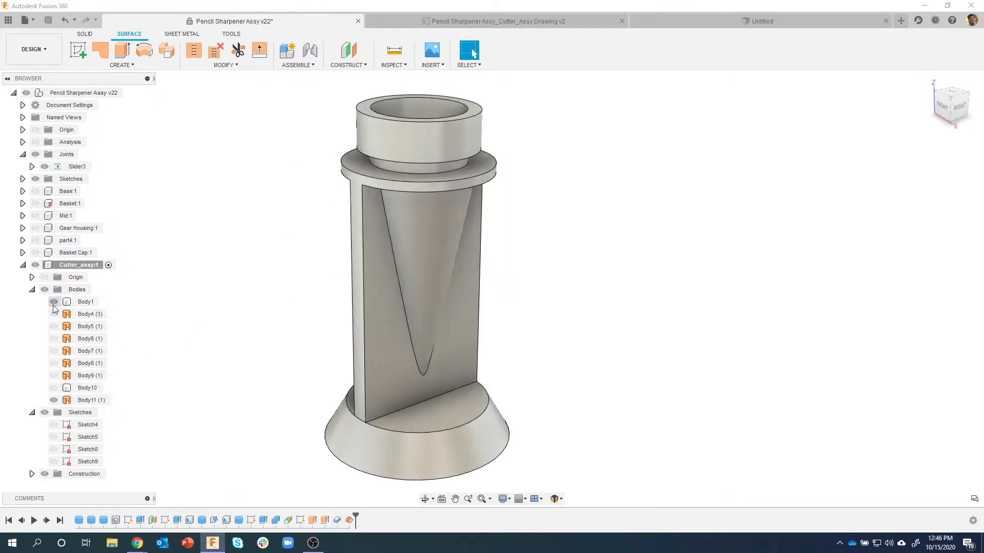
pyautogui.click(352, 177)
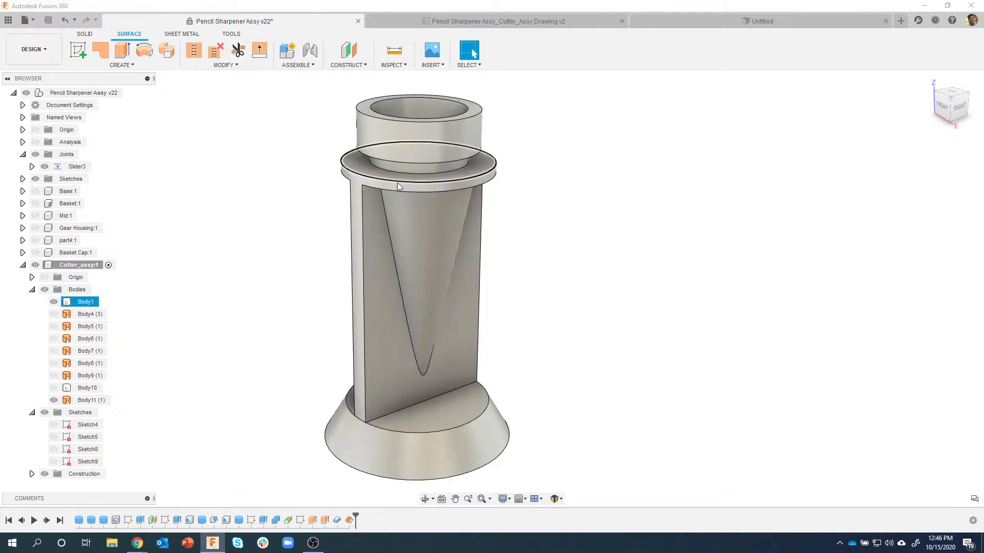
pyautogui.click(54, 303)
pyautogui.click(54, 303)
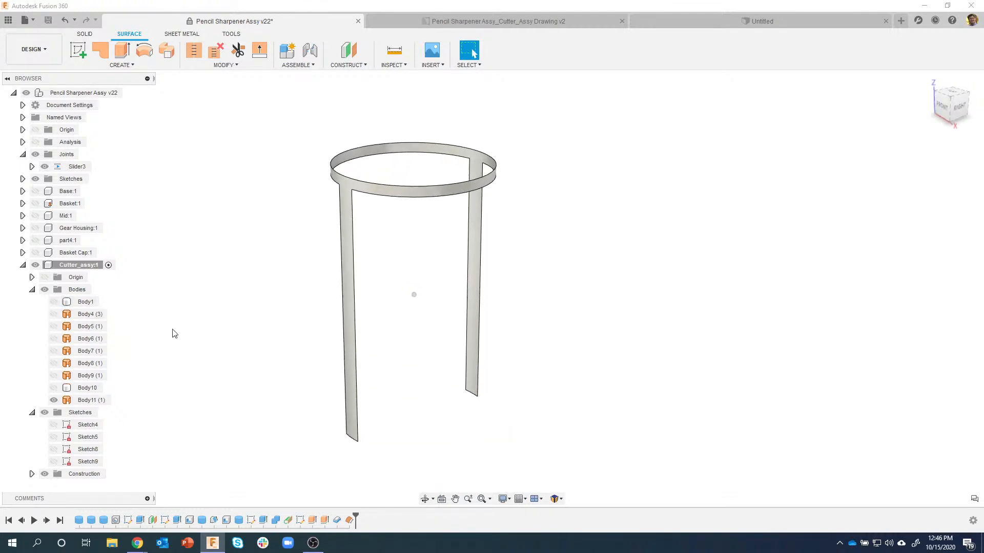
# Extend the offset surface's upper circular edge upward by 0.155 in with the Natural extend type.
pyautogui.click(208, 66)
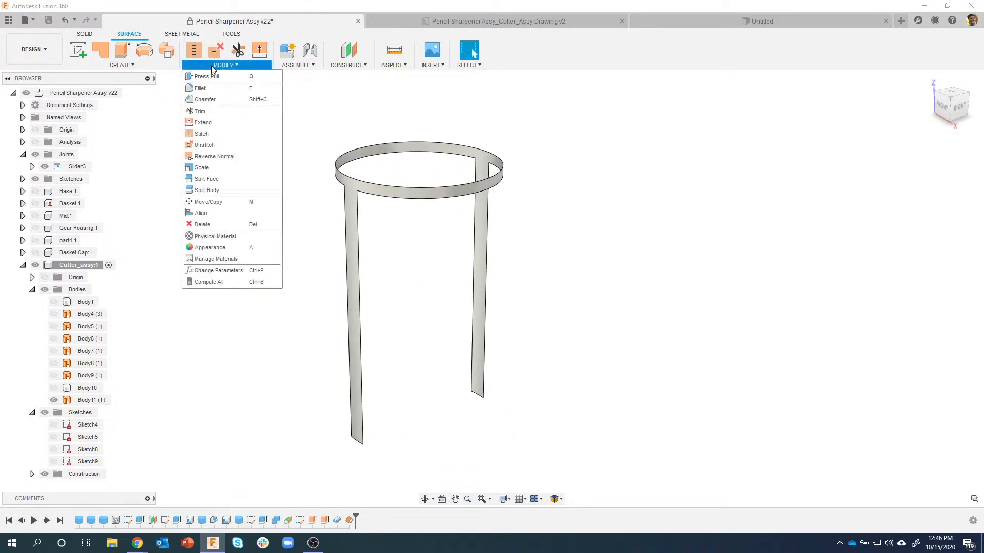
pyautogui.click(217, 126)
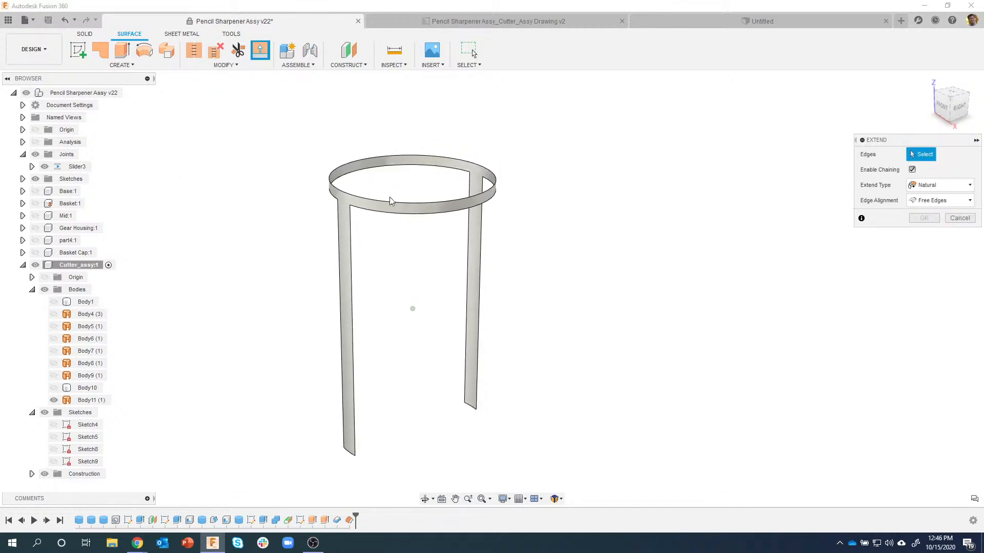
pyautogui.click(390, 200)
pyautogui.moveTo(389, 192); pyautogui.dragTo(390, 157)
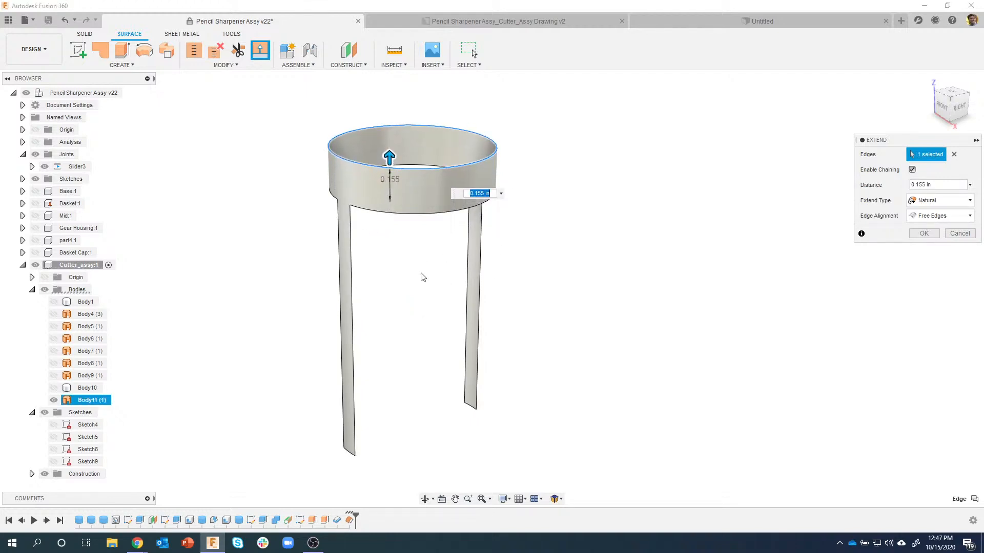
pyautogui.click(924, 235)
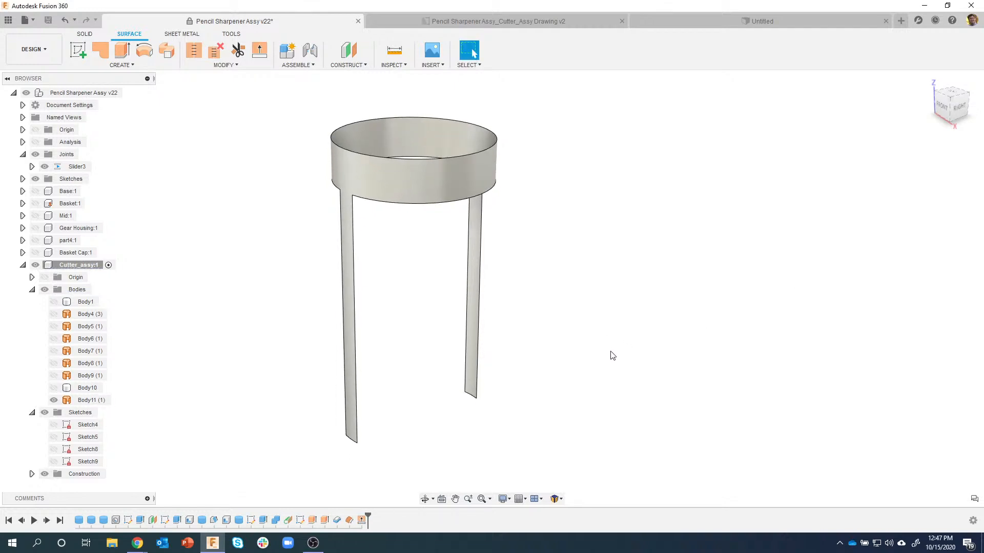
# Extend both lower curved edges of the offset surface's ring downward by 1.30 in to form a full cylinder.
pyautogui.press('Return')
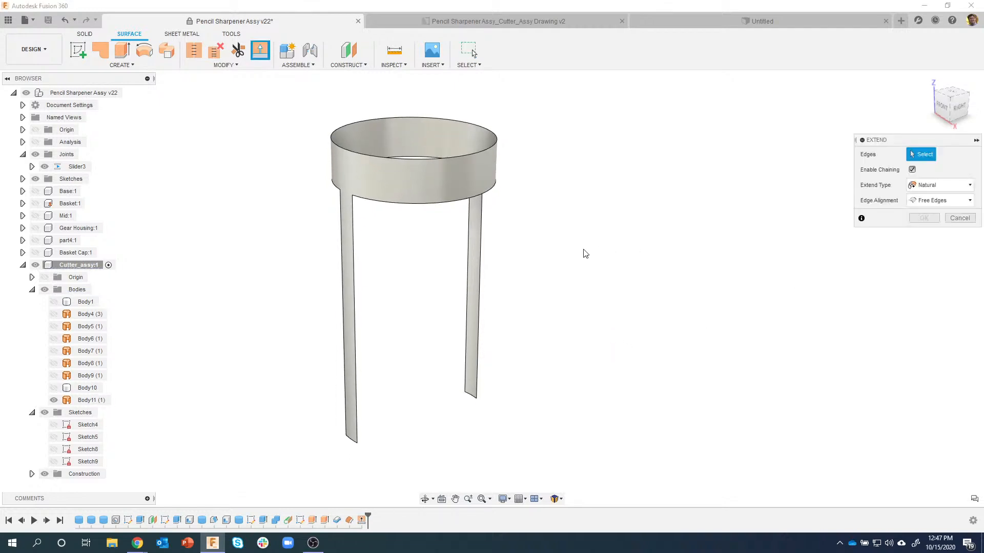
pyautogui.click(401, 205)
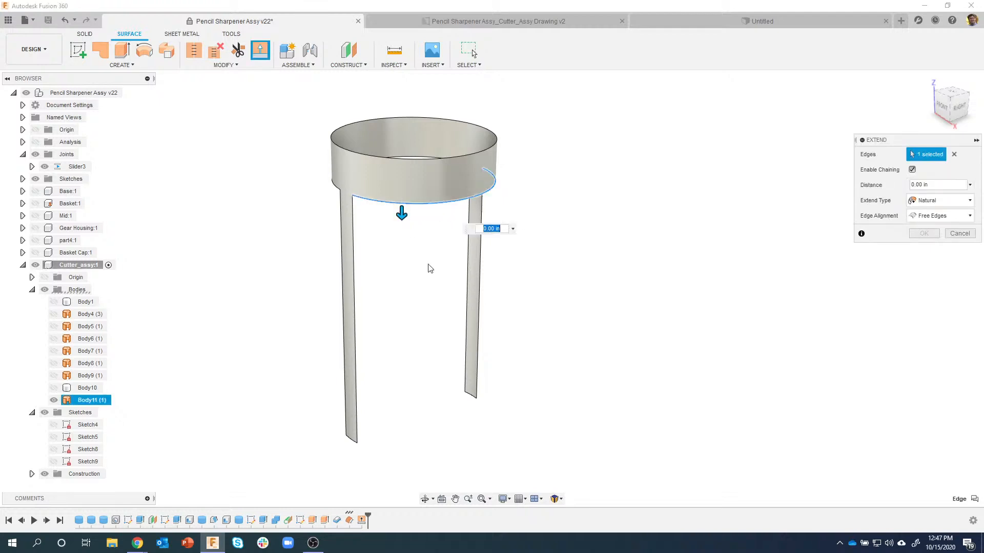
pyautogui.moveTo(401, 215); pyautogui.dragTo(394, 372)
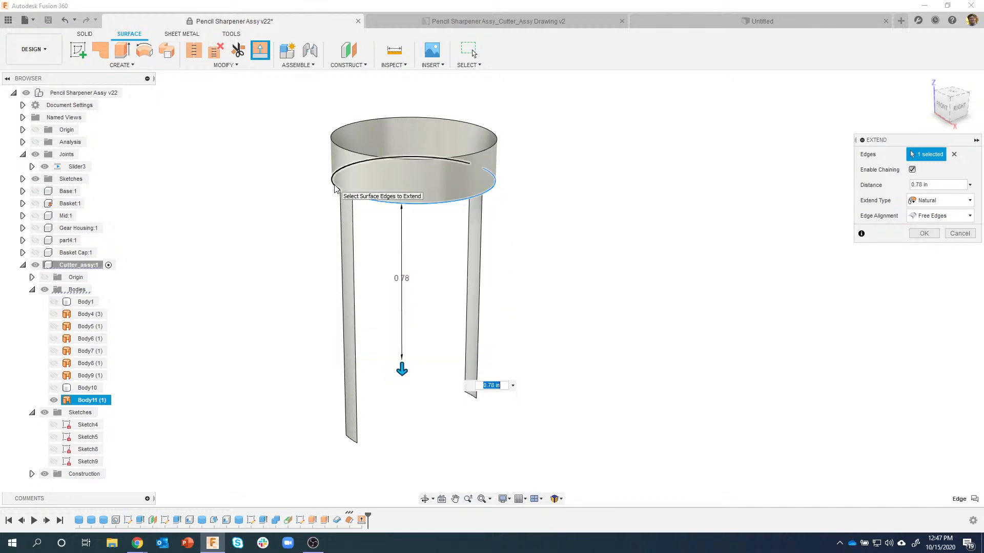
pyautogui.click(338, 196)
pyautogui.keyDown('shift'); pyautogui.moveTo(421, 297); pyautogui.dragTo(420, 260, button='middle'); pyautogui.keyUp('shift')
pyautogui.moveTo(344, 328); pyautogui.dragTo(336, 358)
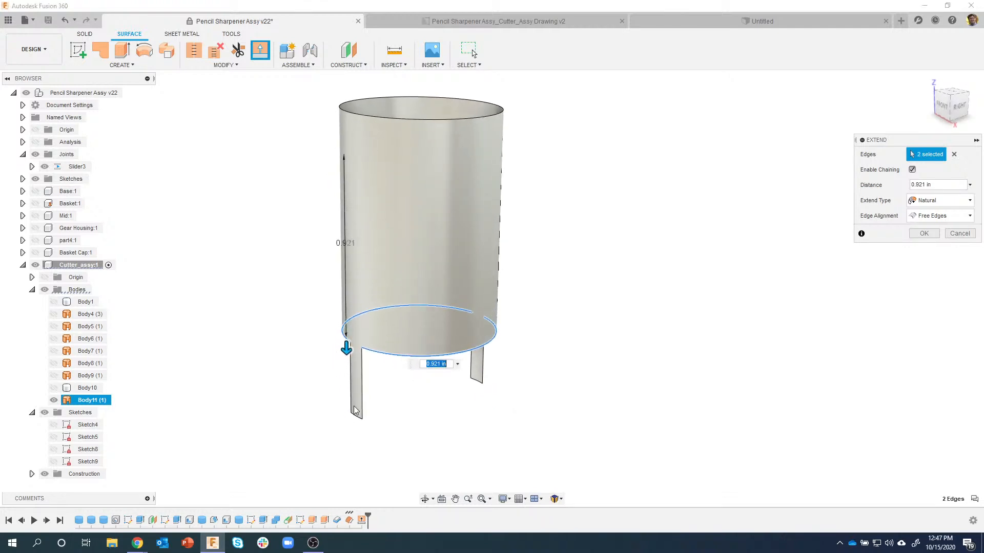
pyautogui.click(361, 420)
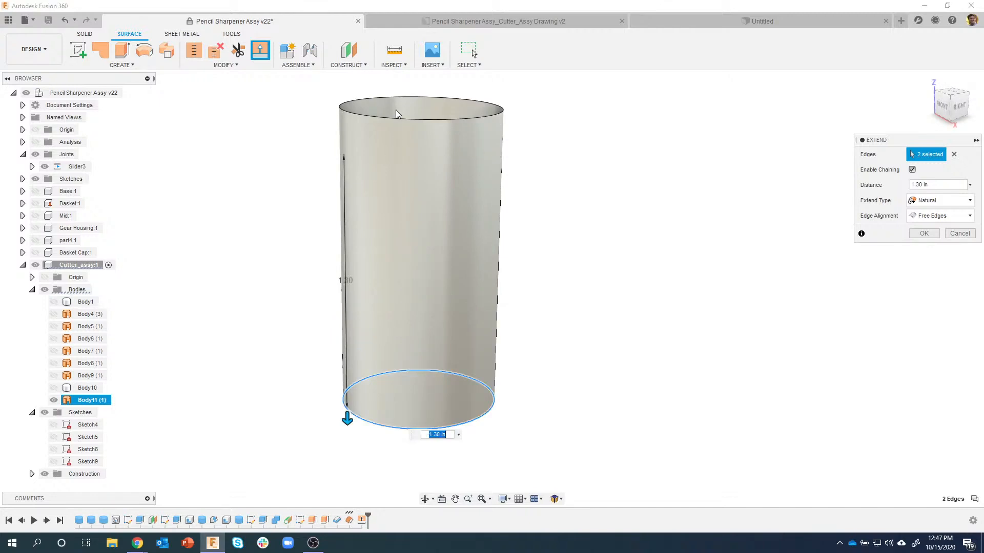
pyautogui.keyDown('shift'); pyautogui.moveTo(453, 326); pyautogui.dragTo(439, 213, button='middle'); pyautogui.keyUp('shift')
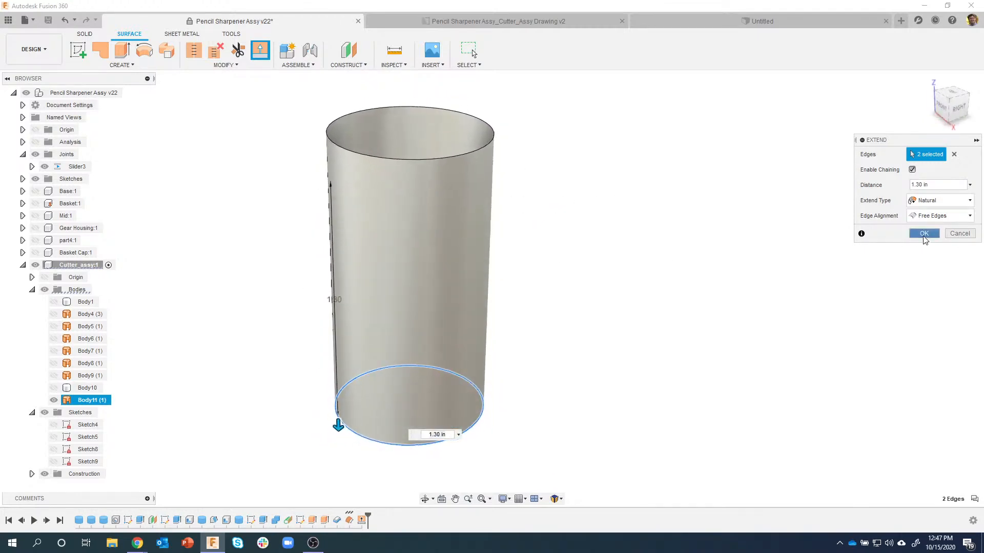
pyautogui.click(924, 234)
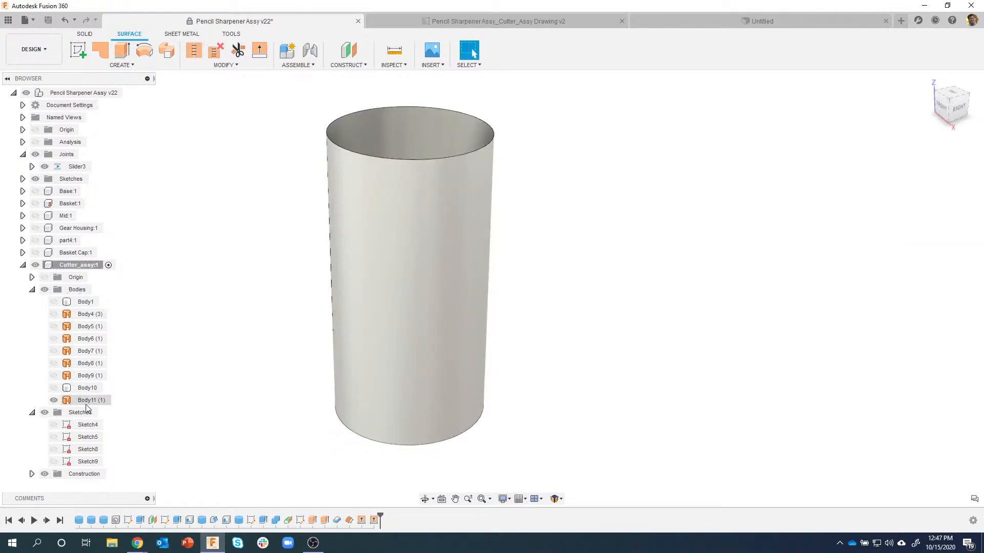
# Show the rib body and use Replace Face with the ribs' flat front face as source and the cylindrical surface as target.
pyautogui.click(54, 387)
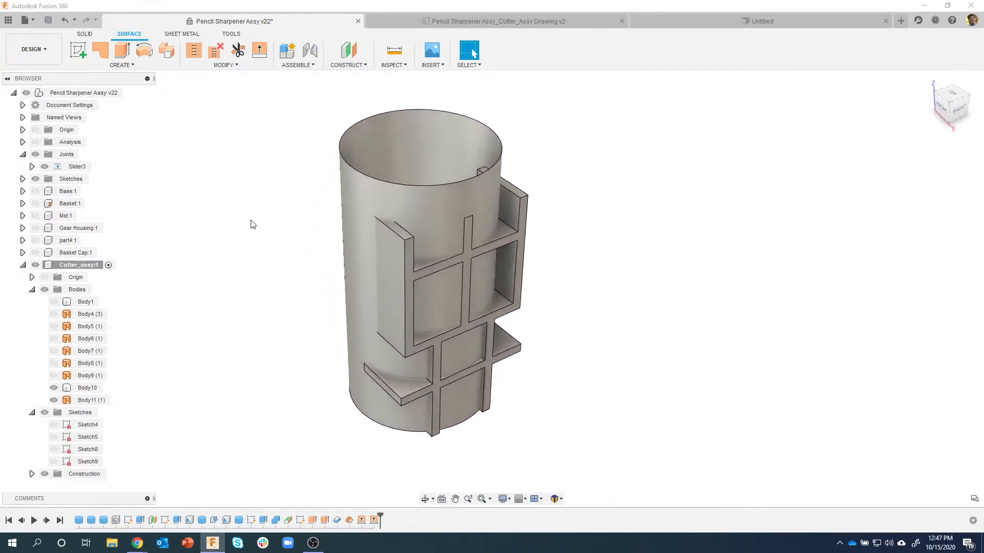
pyautogui.click(84, 34)
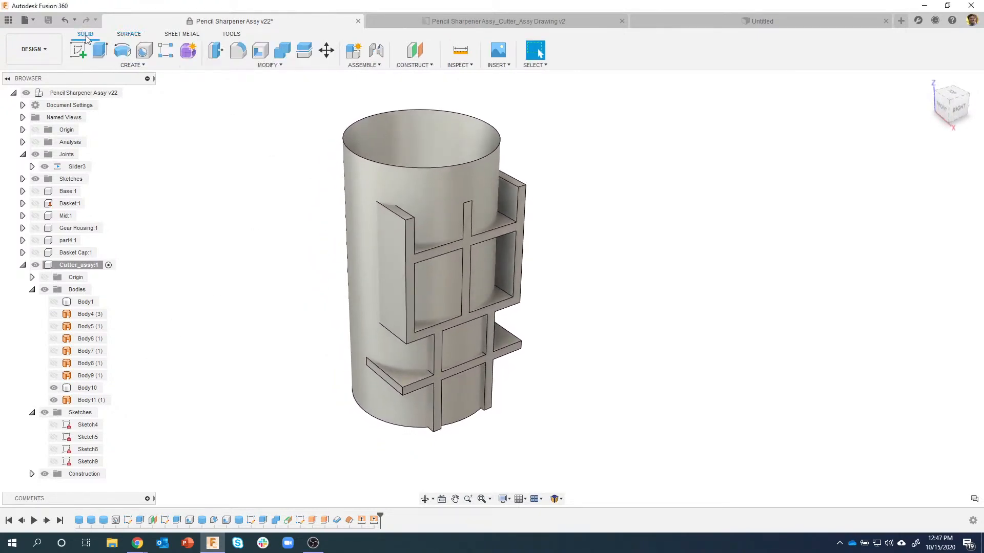
pyautogui.click(260, 67)
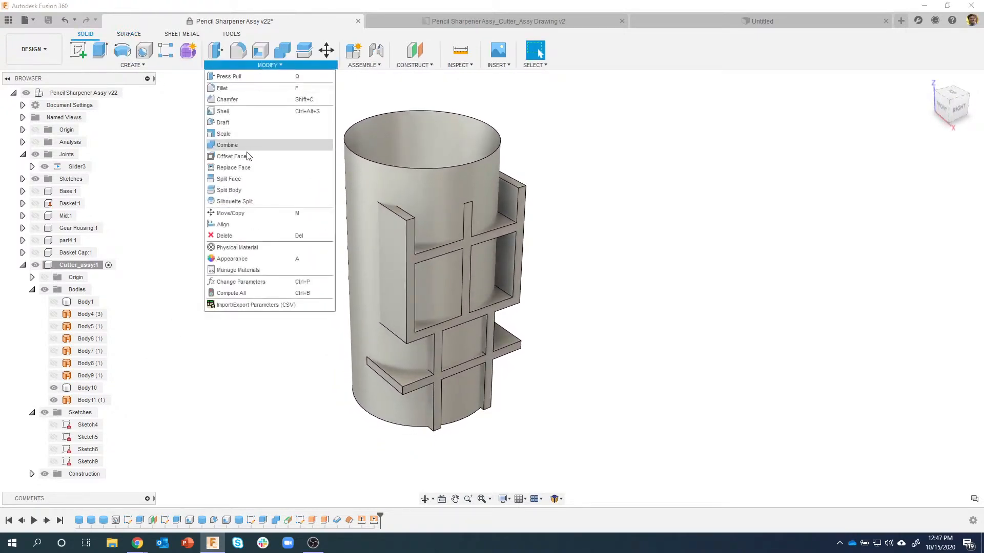
pyautogui.click(245, 168)
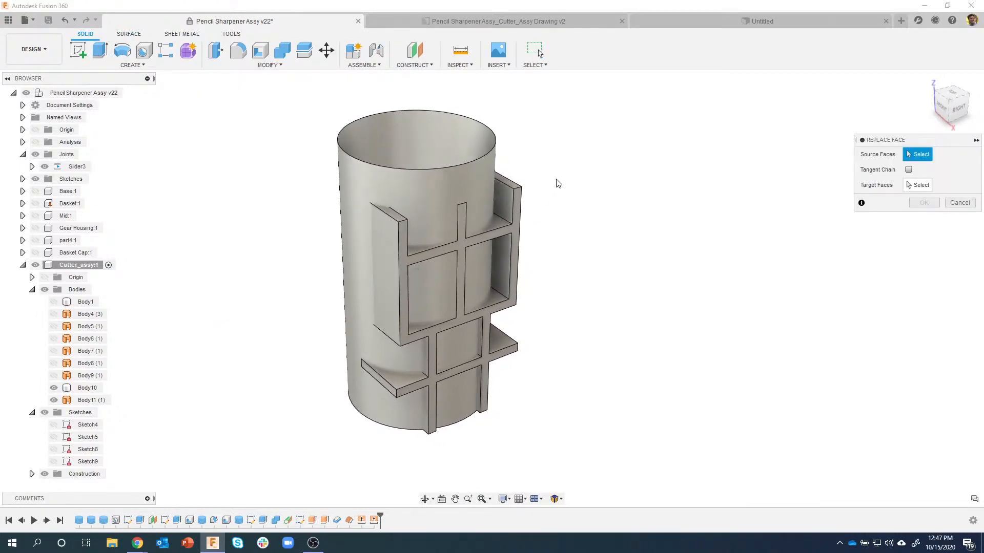
pyautogui.click(521, 209)
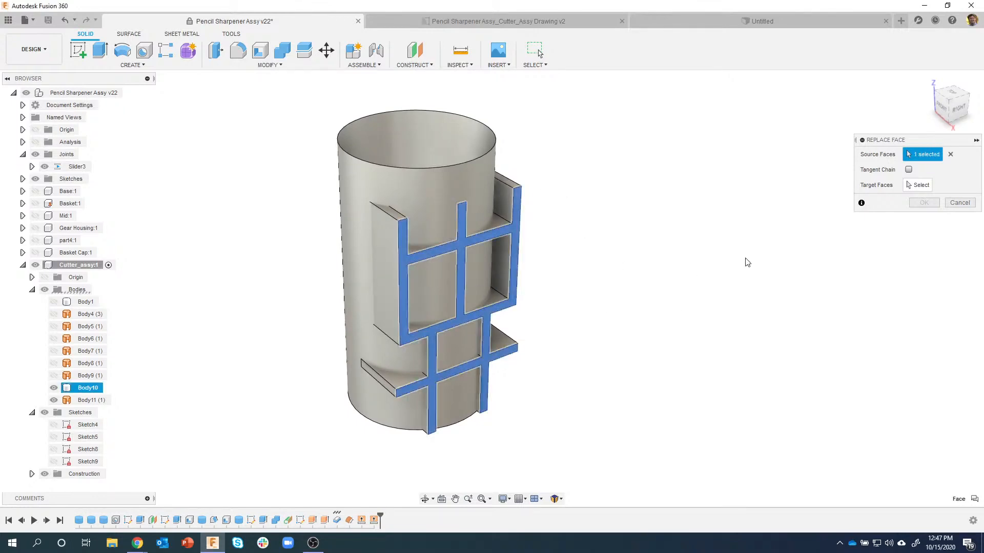
pyautogui.click(915, 186)
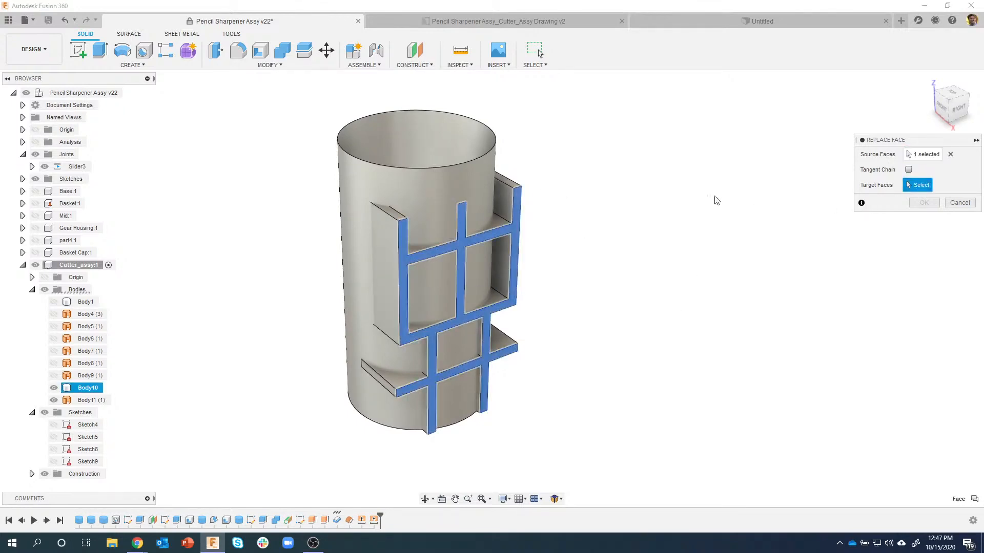
pyautogui.click(481, 176)
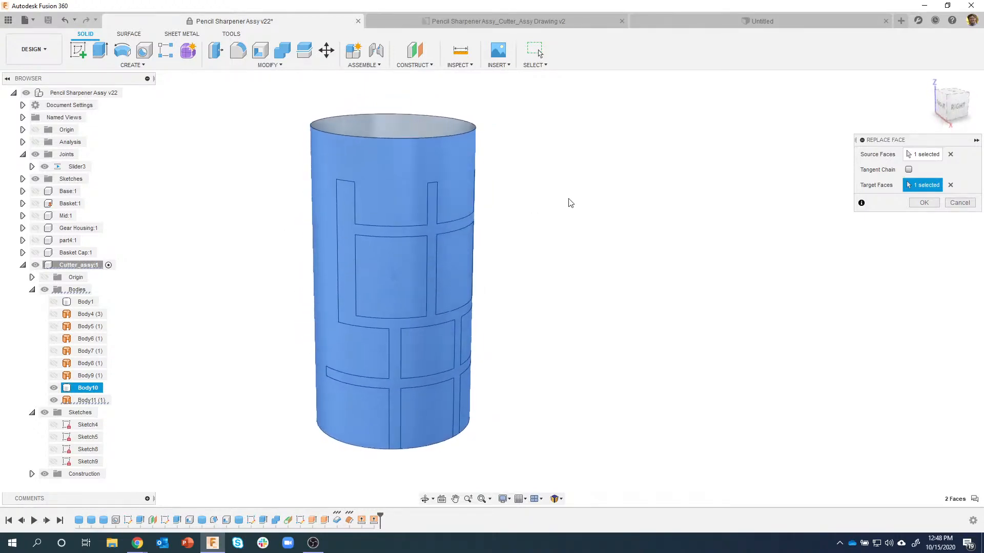
pyautogui.click(923, 202)
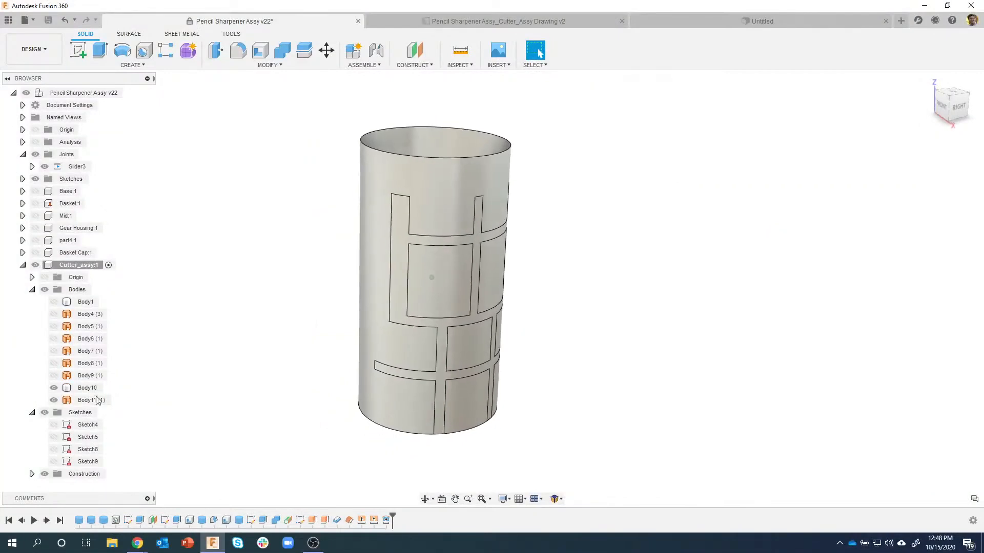
# Hide the cylindrical surface body and show the main body together with the curved ribs.
pyautogui.click(54, 400)
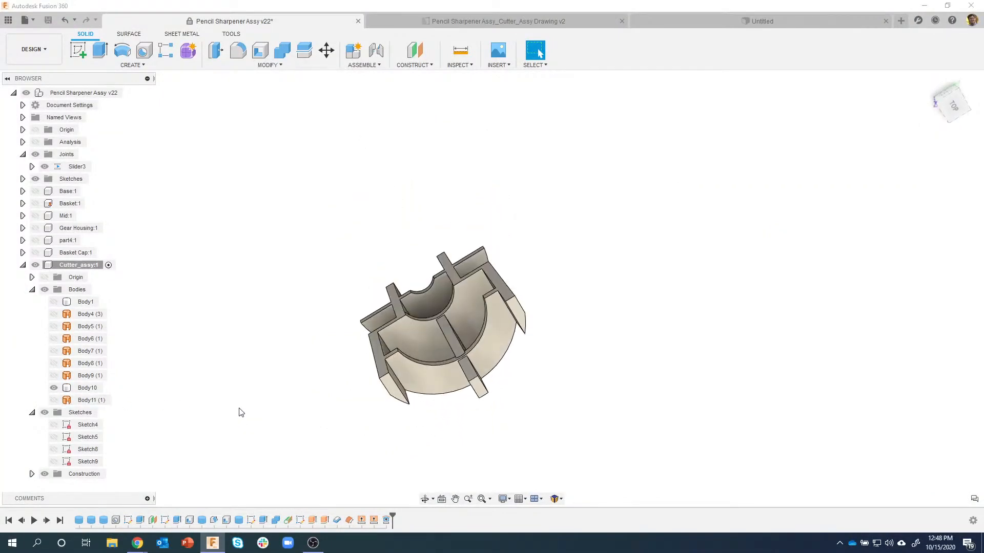
pyautogui.click(53, 301)
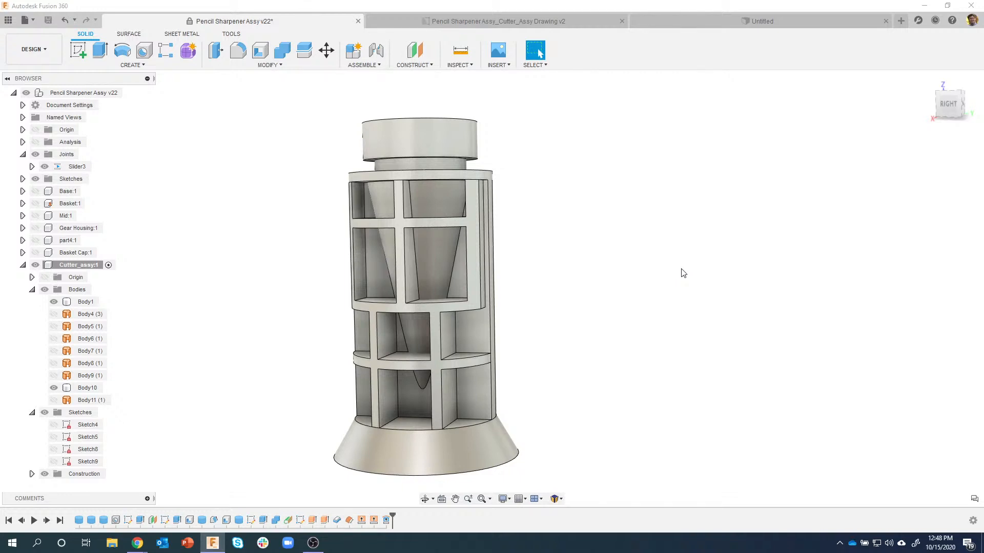
pyautogui.keyDown('shift'); pyautogui.moveTo(302, 196); pyautogui.dragTo(256, 297, button='middle'); pyautogui.keyUp('shift')
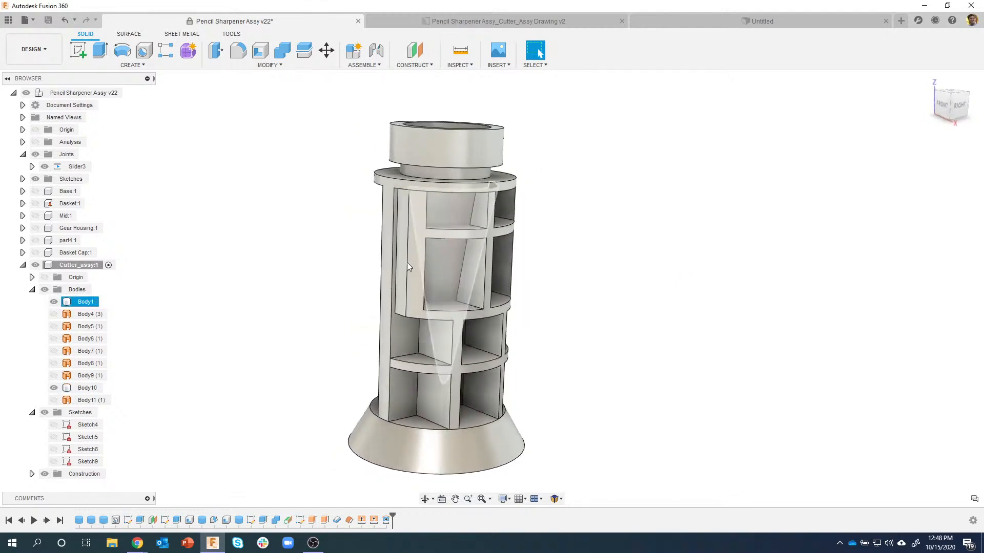
pyautogui.moveTo(205, 256)
pyautogui.keyDown('shift'); pyautogui.mouseDown(button='middle')
pyautogui.moveTo(208, 268)
pyautogui.moveTo(217, 264)
pyautogui.mouseUp(button='middle'); pyautogui.keyUp('shift')
# Combine the main body as target with the rib body as tool using the Join operation.
pyautogui.click(285, 49)
pyautogui.click(429, 135)
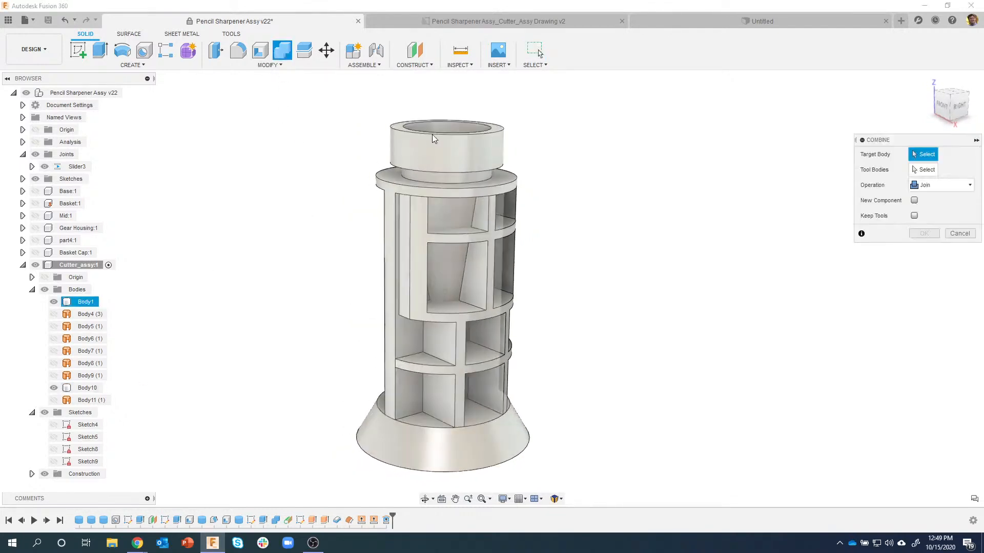
pyautogui.click(432, 193)
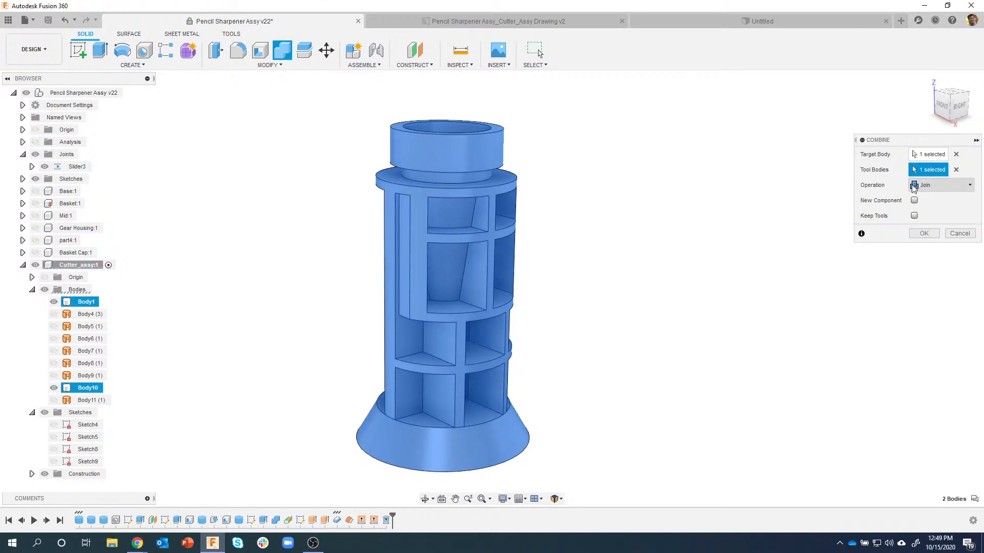
pyautogui.click(923, 233)
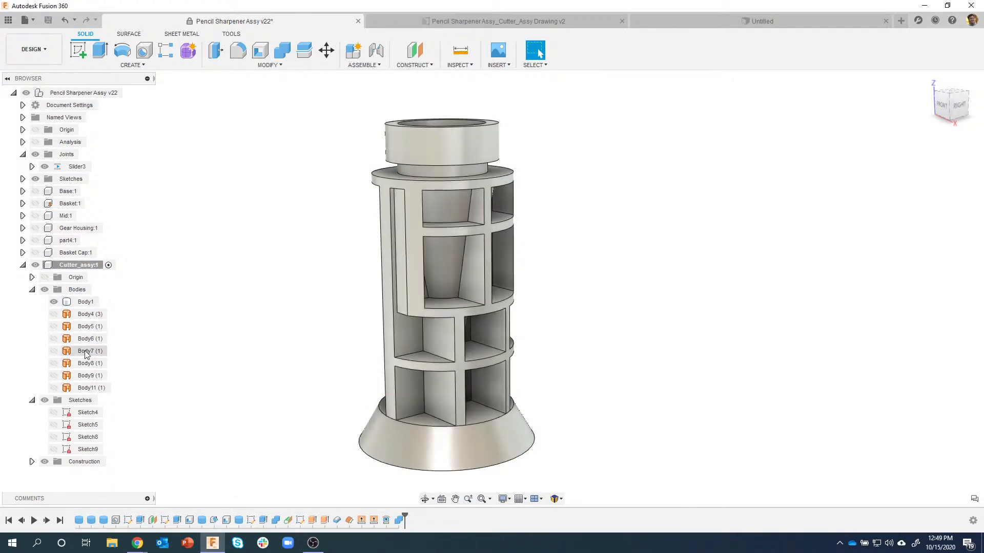
# Remove the leftover surface bodies Body4 to Body9 and Body11 from the cutter assembly, using Remove rather than Delete.
pyautogui.click(53, 316)
pyautogui.click(53, 315)
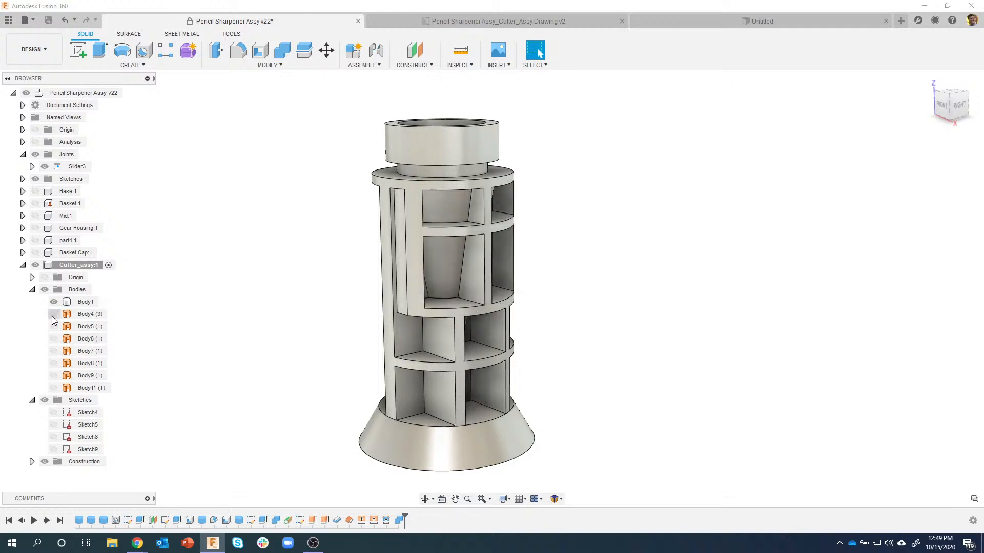
pyautogui.click(53, 315)
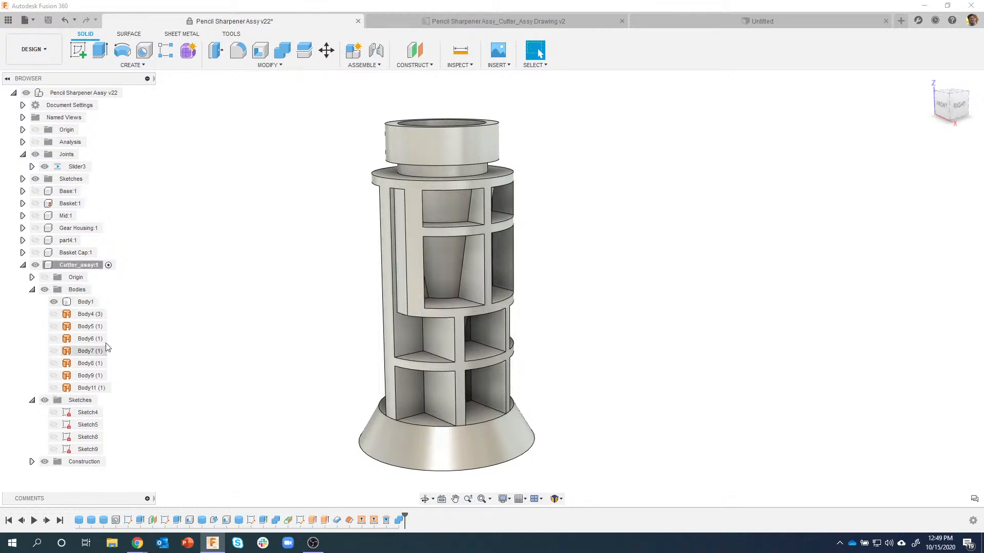
pyautogui.click(90, 316)
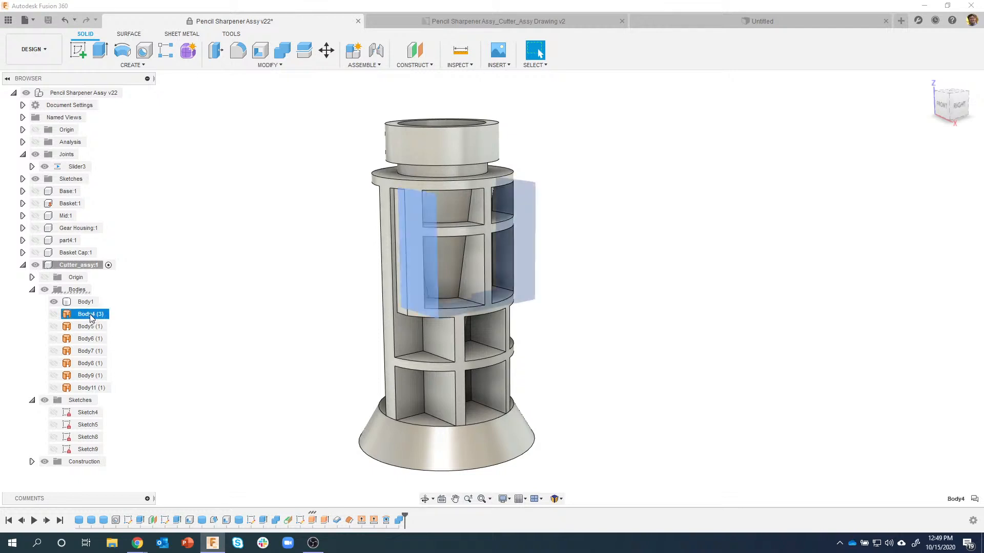
pyautogui.keyDown('shift'); pyautogui.click(90, 388); pyautogui.keyUp('shift')
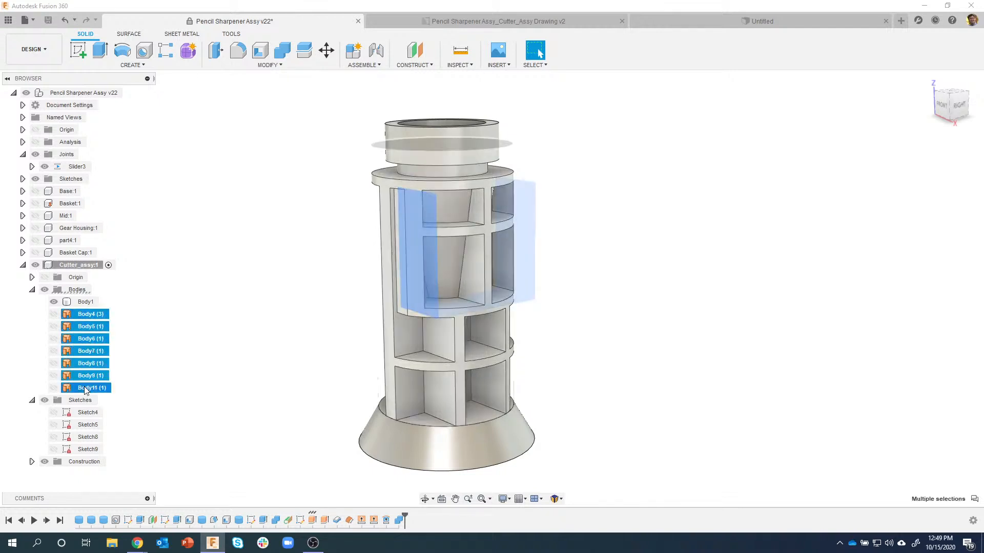
pyautogui.rightClick(84, 321)
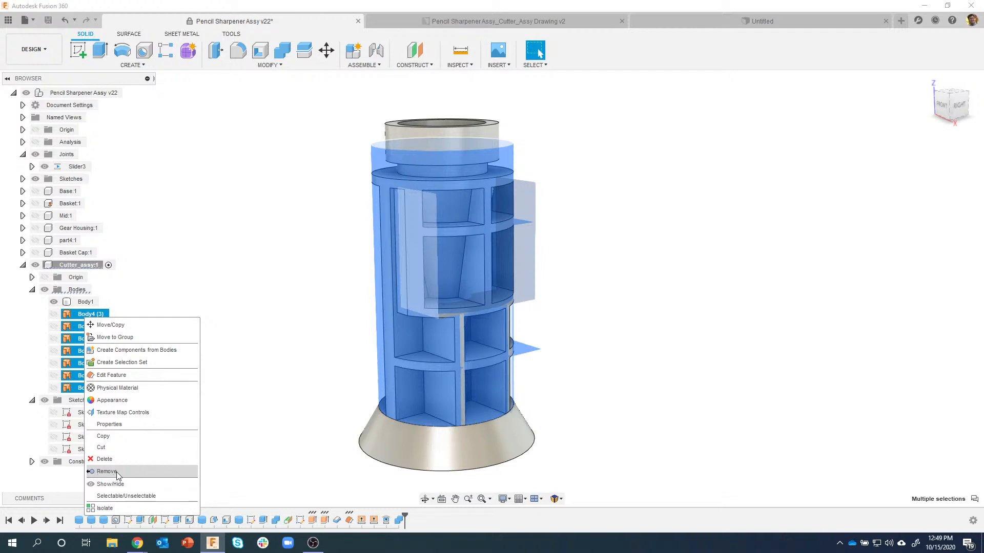
pyautogui.click(120, 473)
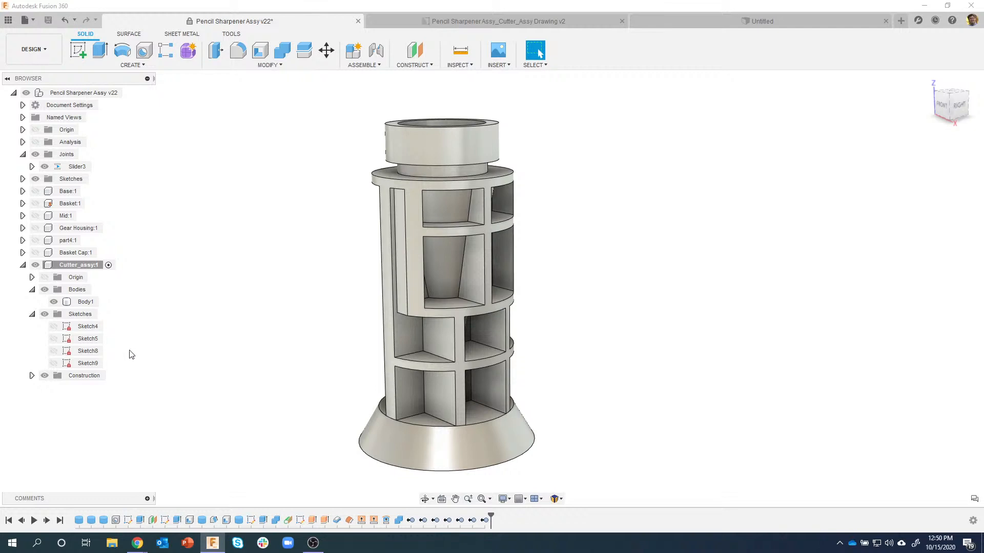
# Group the RemoveBody features at the end of the timeline, leaving the new group collapsed.
pyautogui.click(415, 302)
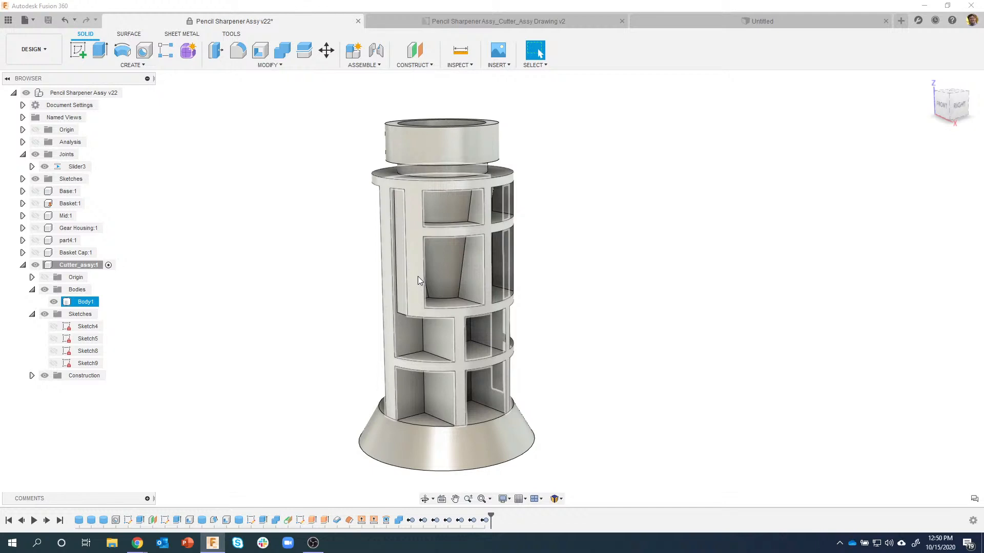
pyautogui.click(362, 287)
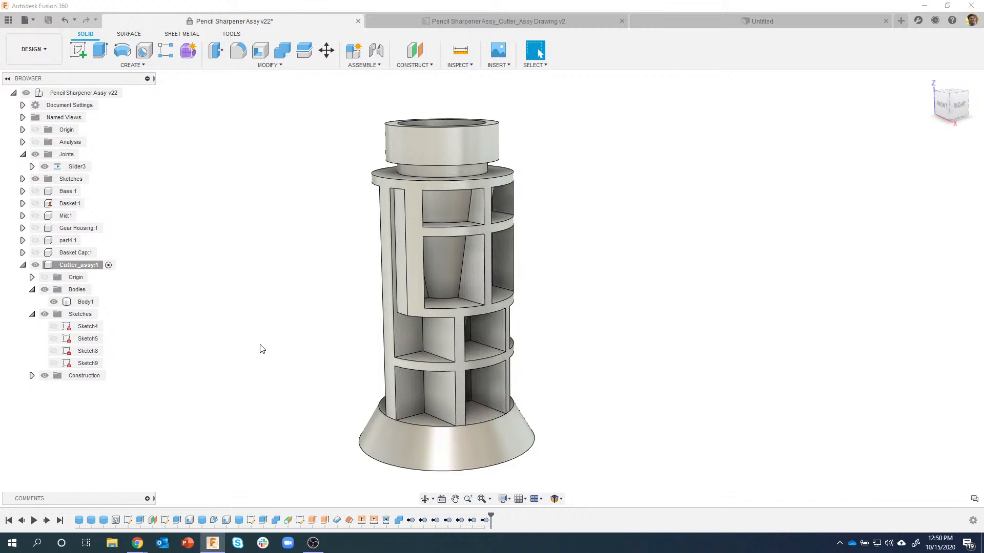
pyautogui.click(485, 521)
pyautogui.keyDown('shift'); pyautogui.click(412, 521); pyautogui.keyUp('shift')
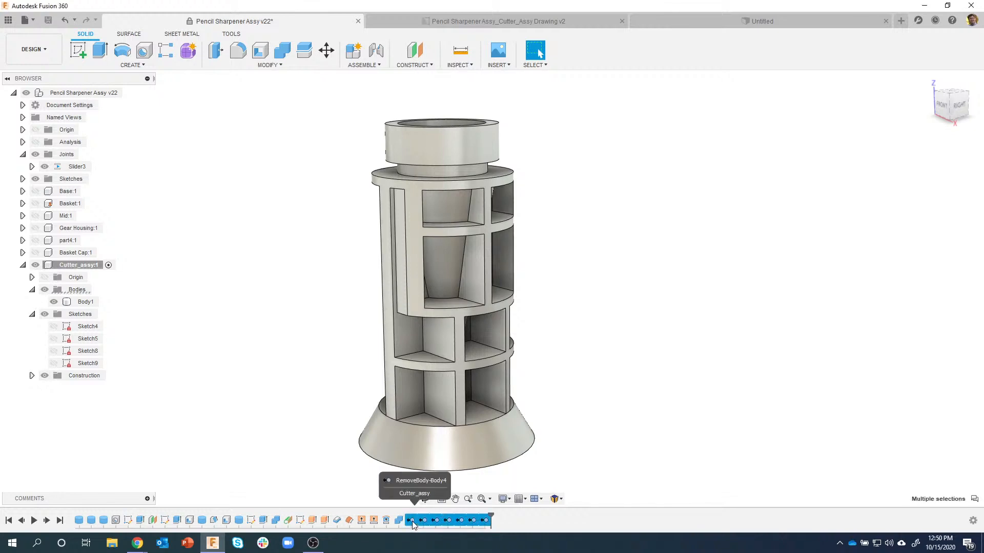
pyautogui.rightClick(413, 519)
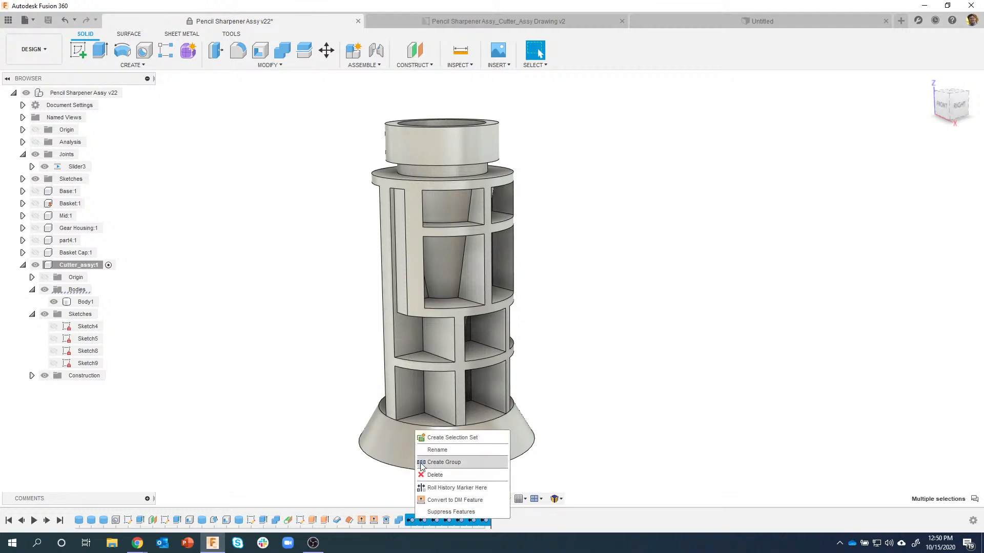
pyautogui.click(469, 463)
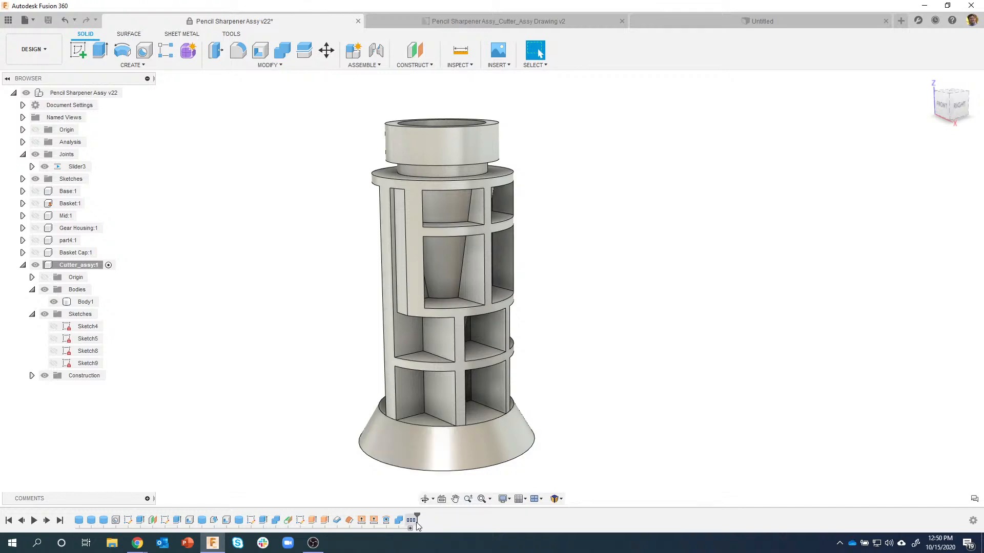
pyautogui.moveTo(418, 526)
pyautogui.click(410, 524)
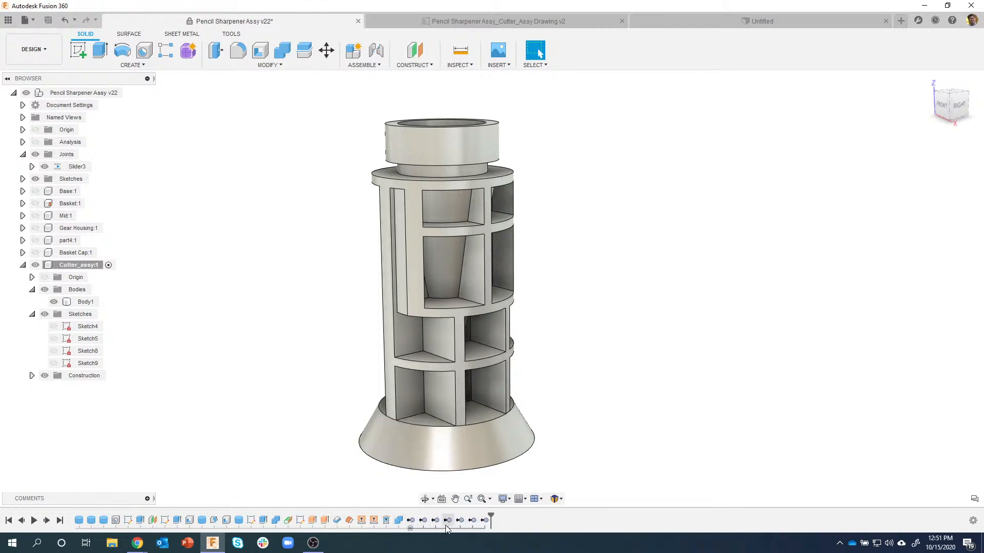
pyautogui.click(410, 529)
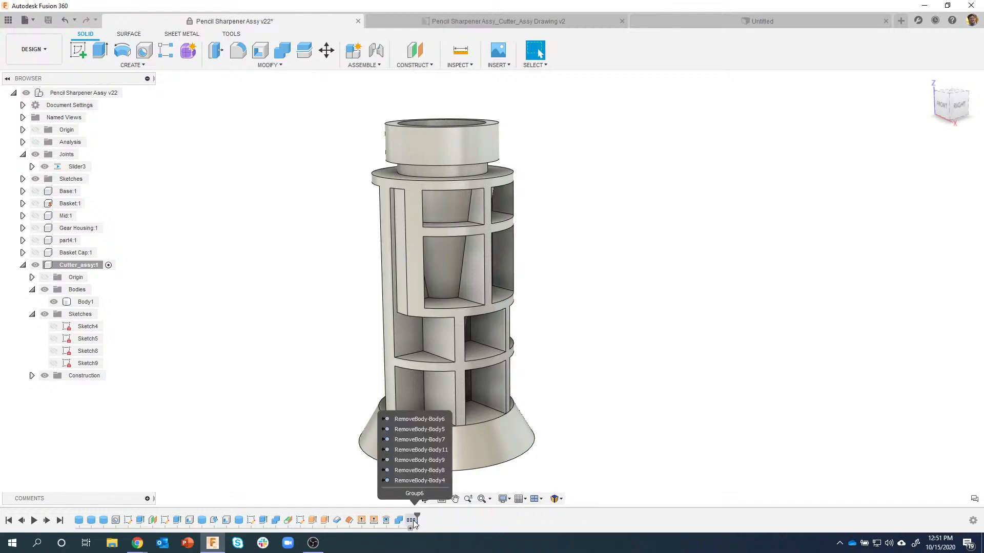
# Rename the timeline group of RemoveBody features as Rib Surfaces.
pyautogui.rightClick(412, 524)
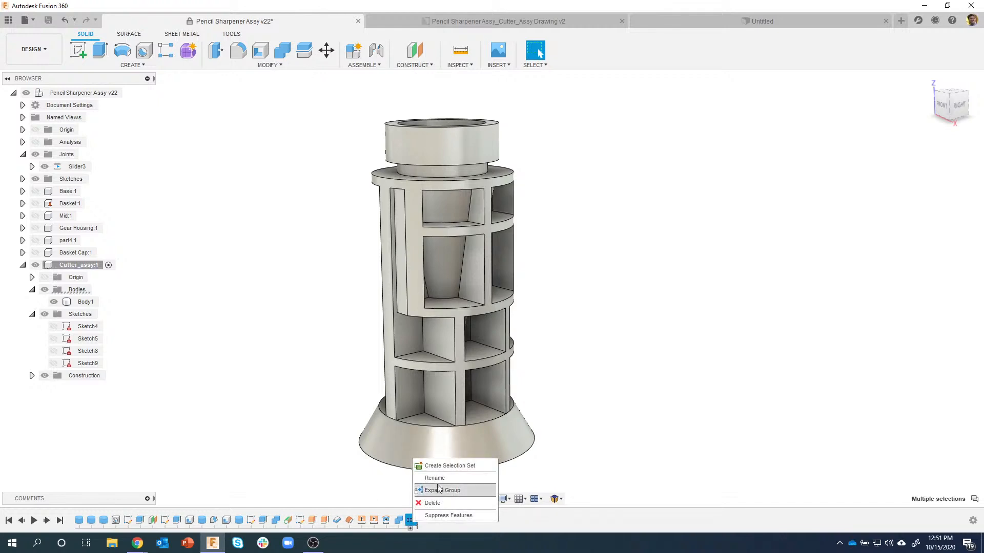
pyautogui.click(437, 479)
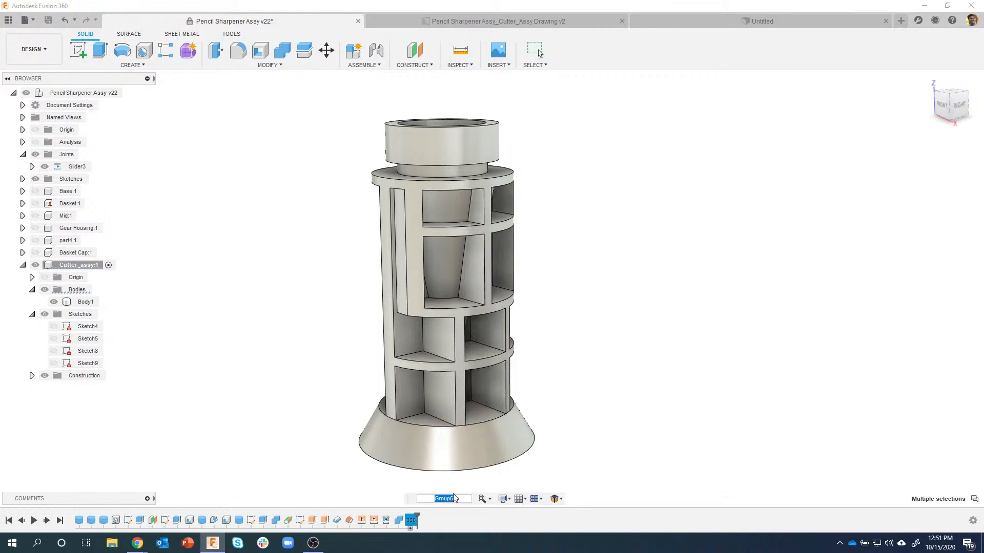
pyautogui.write('Rib Surfaces')
pyautogui.press('Return')
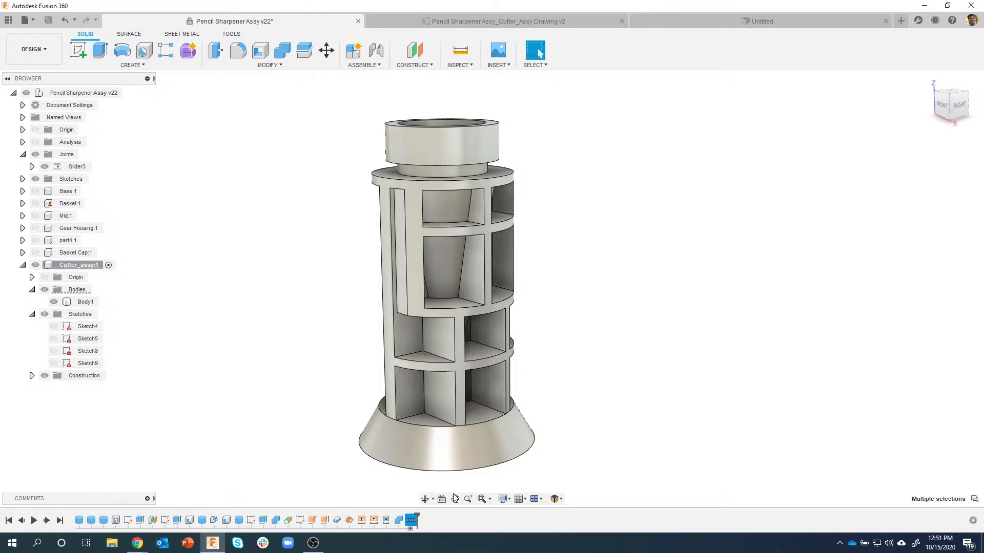
pyautogui.moveTo(410, 521)
# Group the first three features of the timeline, which form the cutter's upper collar and flange.
pyautogui.click(80, 520)
pyautogui.keyDown('shift'); pyautogui.click(104, 520); pyautogui.keyUp('shift')
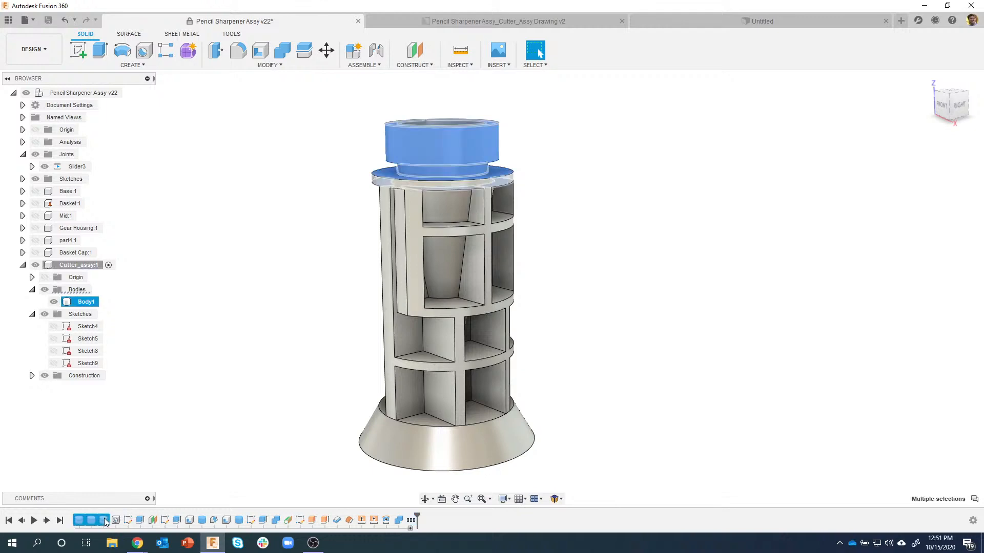
pyautogui.rightClick(105, 521)
pyautogui.click(135, 462)
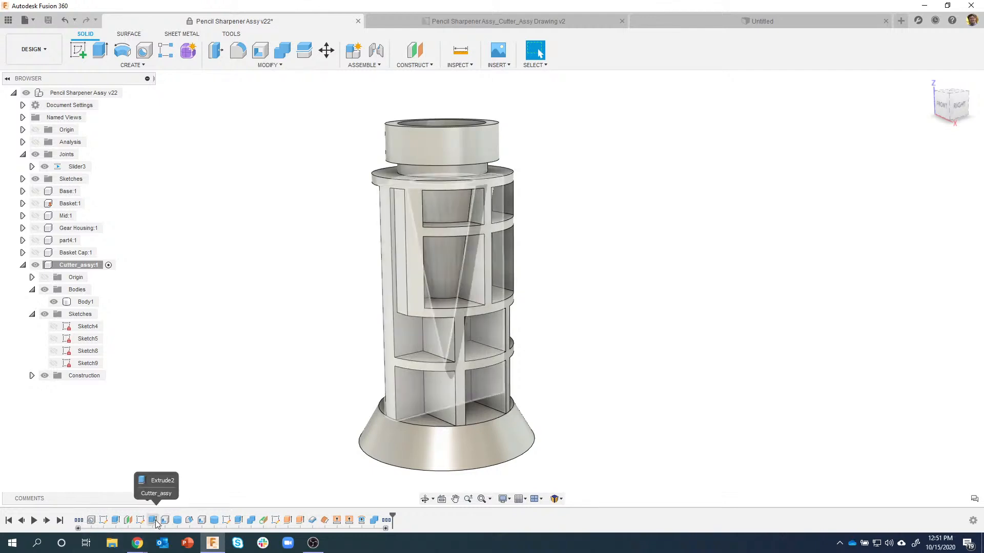
# Group the run of six timeline features starting with Sketch5, and expand that group.
pyautogui.click(140, 520)
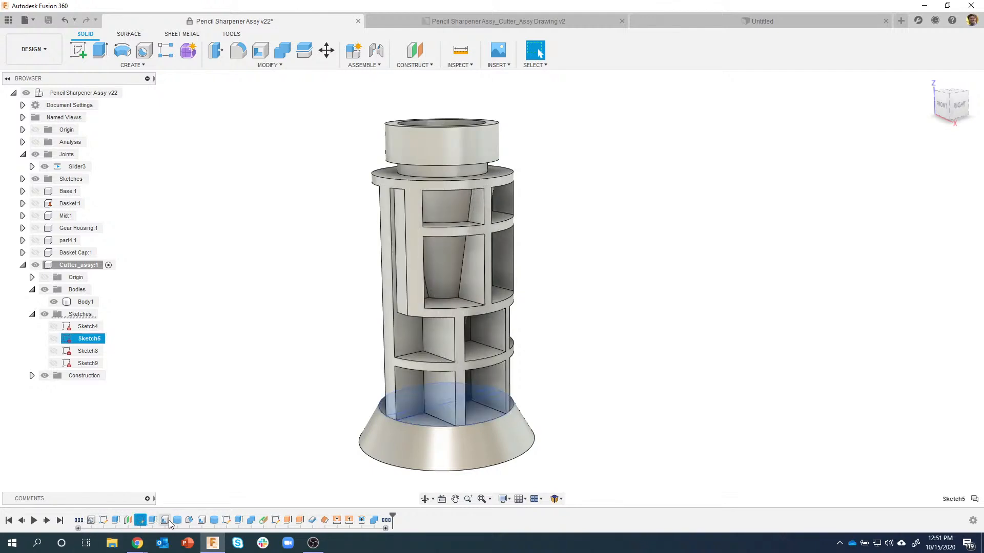
pyautogui.keyDown('shift'); pyautogui.click(201, 521); pyautogui.keyUp('shift')
pyautogui.rightClick(188, 520)
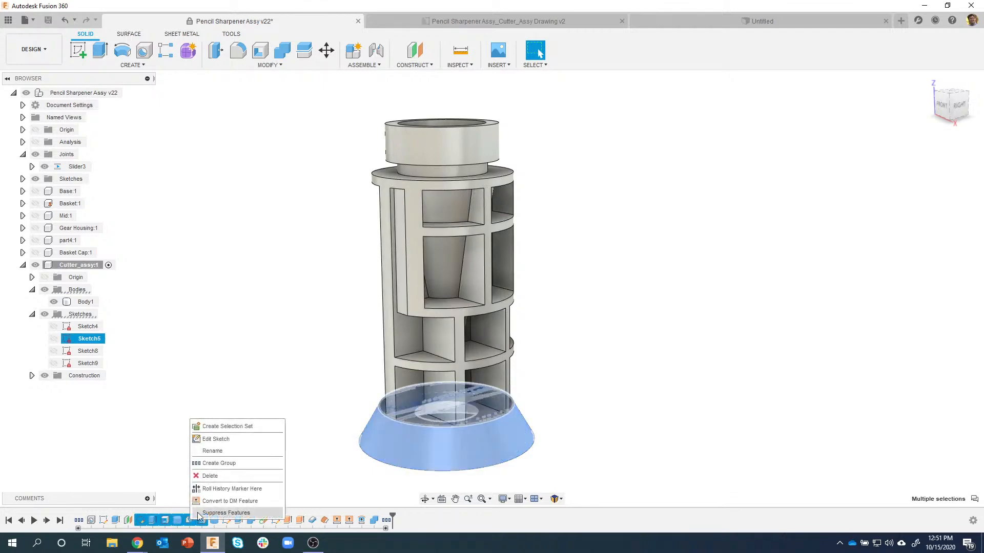
pyautogui.click(218, 476)
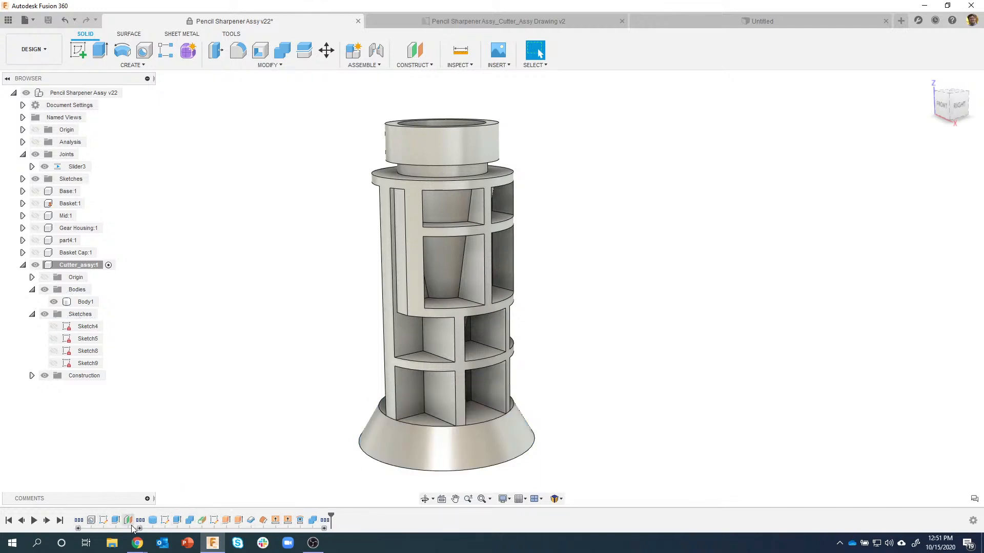
pyautogui.moveTo(140, 520)
pyautogui.doubleClick(139, 528)
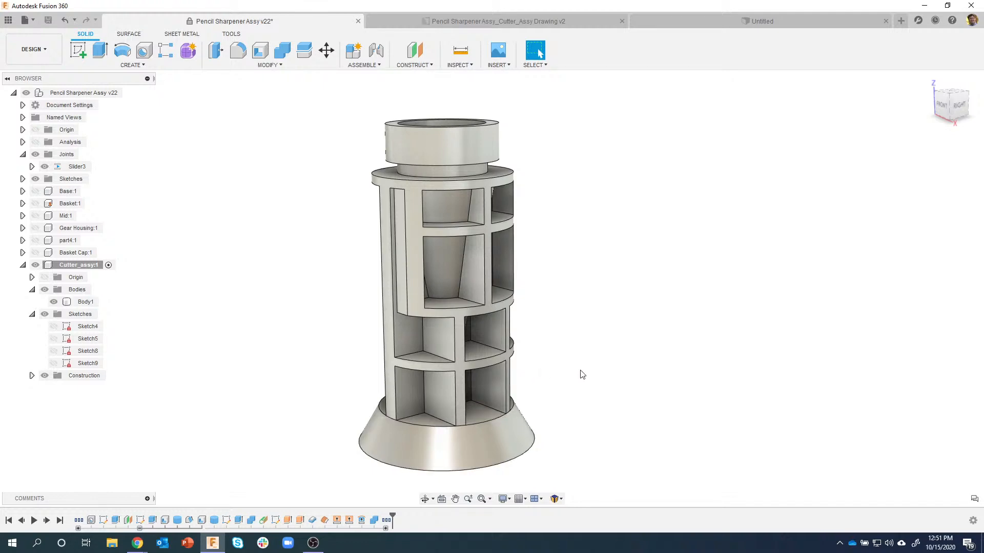
# Check the section and isometric views in the Pencil Sharpener Assy_Cutter_Assy Drawing, and return to the model.
pyautogui.keyDown('shift'); pyautogui.moveTo(618, 361); pyautogui.dragTo(548, 205, button='middle'); pyautogui.keyUp('shift')
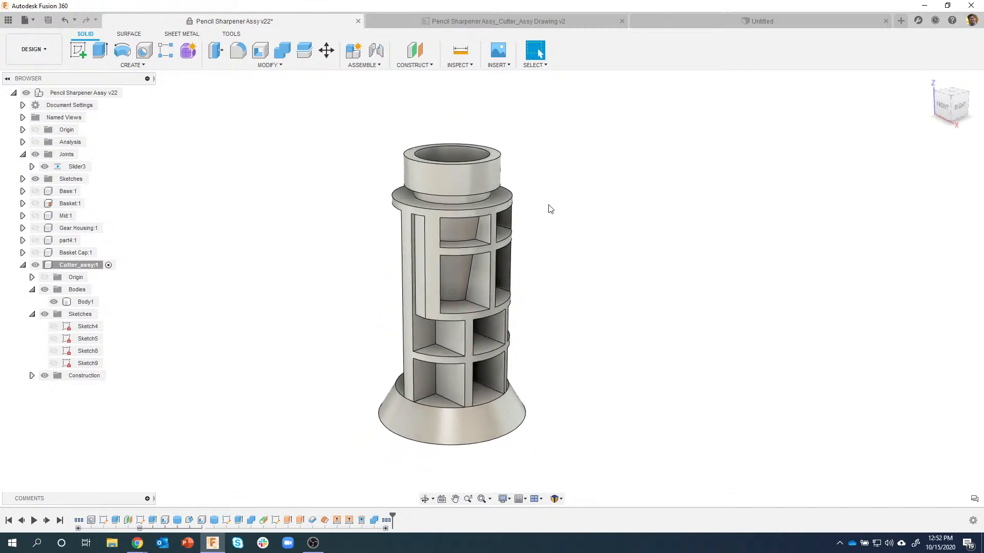
pyautogui.click(478, 26)
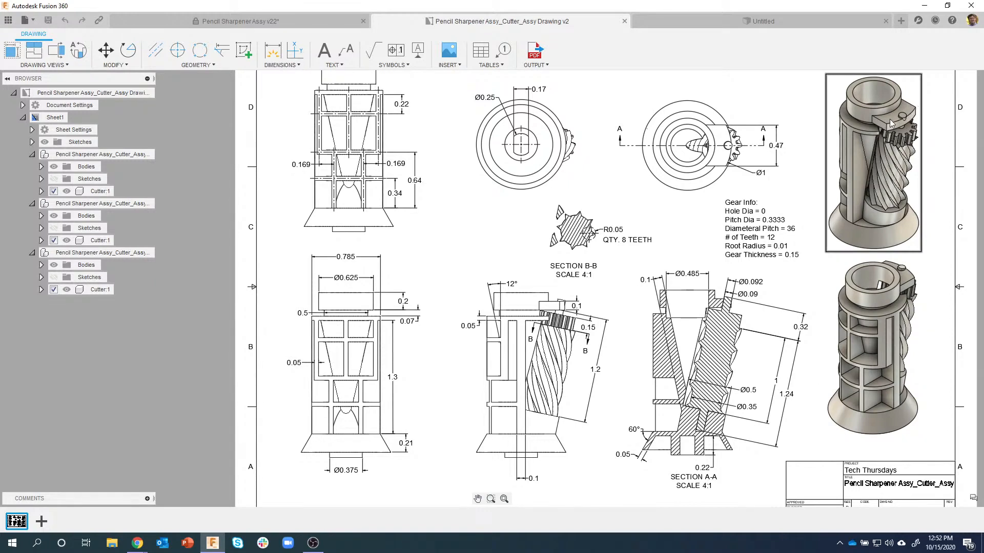
pyautogui.click(296, 23)
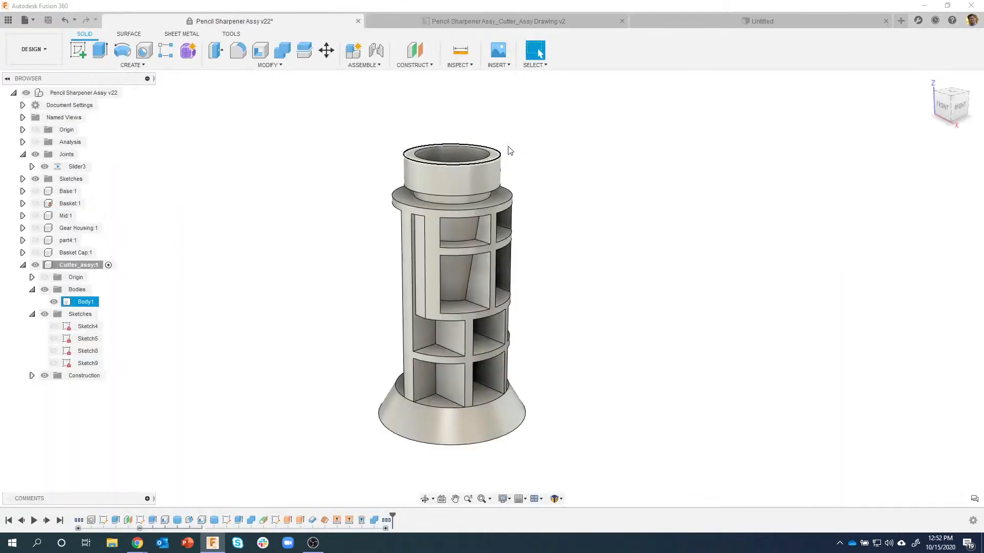
# Start a sketch on the flat ring face at the top of the cutter body's collar.
pyautogui.keyDown('shift'); pyautogui.moveTo(555, 154); pyautogui.dragTo(422, 187, button='middle'); pyautogui.keyUp('shift')
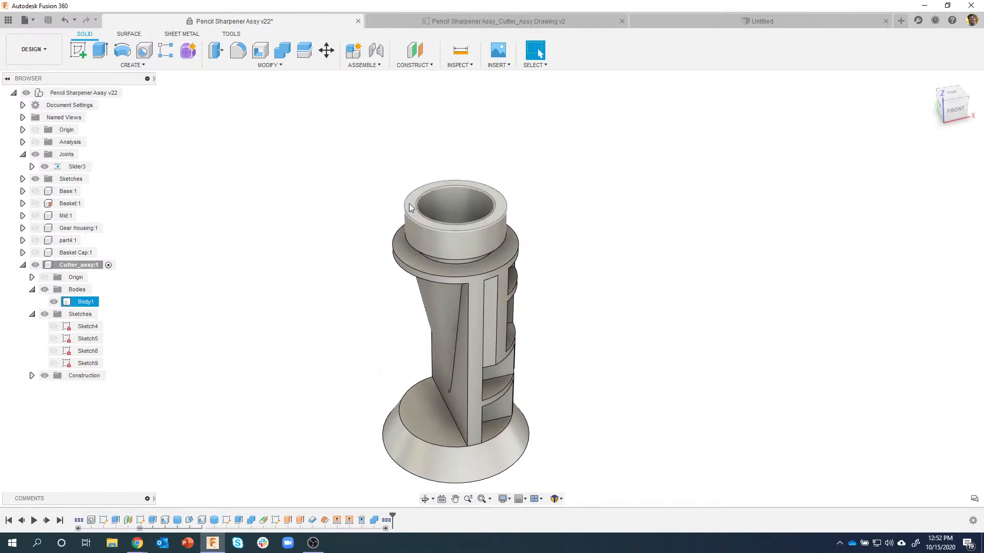
pyautogui.click(409, 207)
pyautogui.rightClick(409, 207)
pyautogui.click(390, 258)
pyautogui.scroll(3, 471, 230)
pyautogui.moveTo(530, 229); pyautogui.dragTo(427, 172, button='middle')
pyautogui.scroll(2, 430, 177)
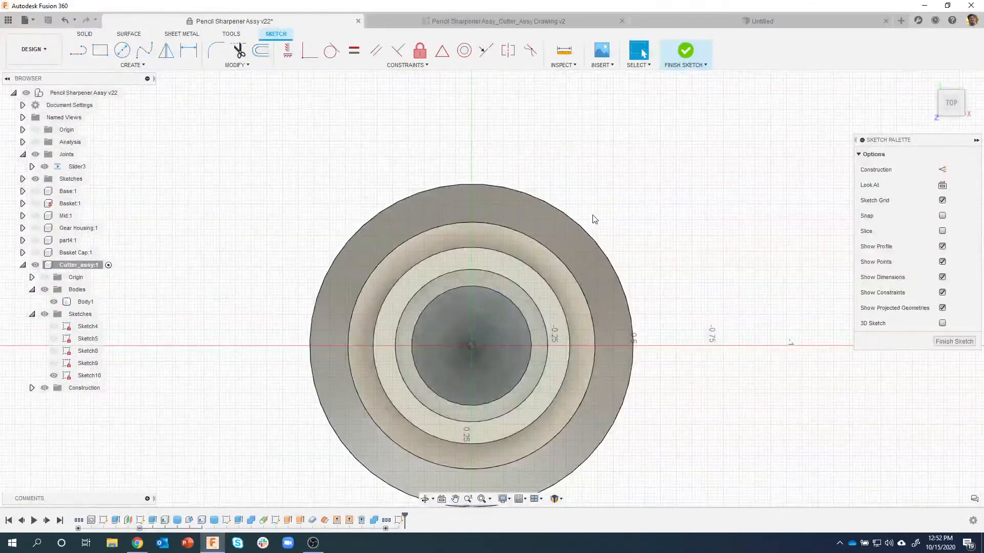
# Draw a circle 1 in in diameter centred on the sketch origin.
pyautogui.press('c')
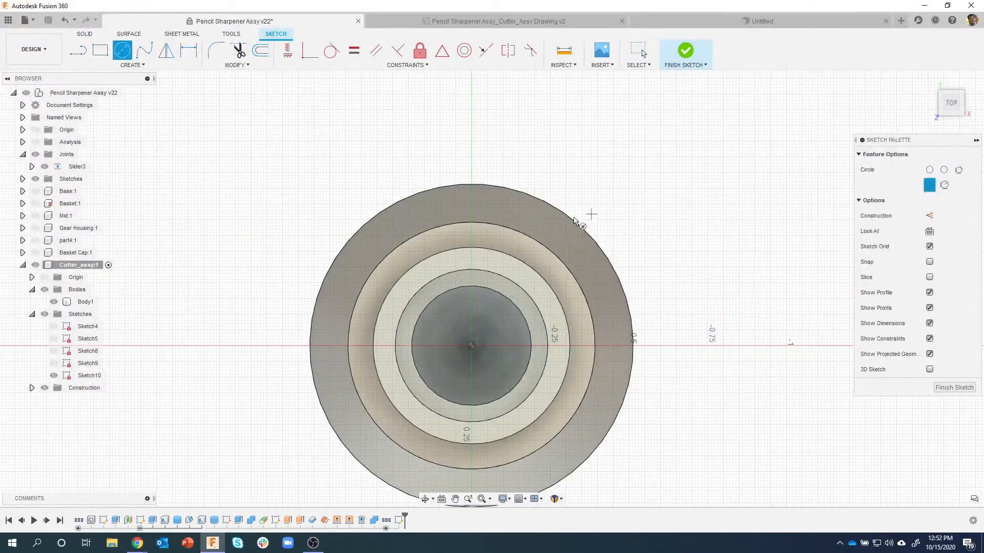
pyautogui.click(471, 349)
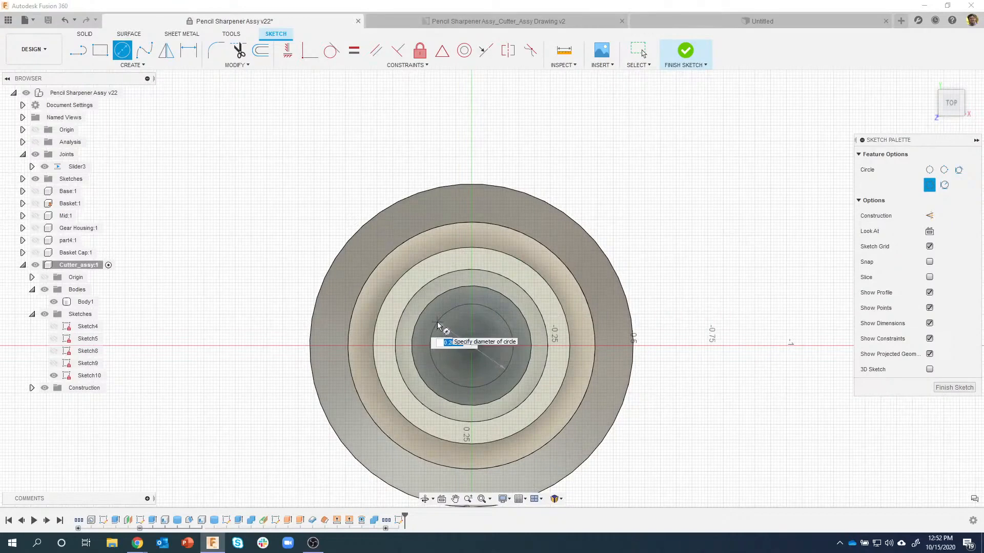
pyautogui.write('1')
pyautogui.press('Tab')
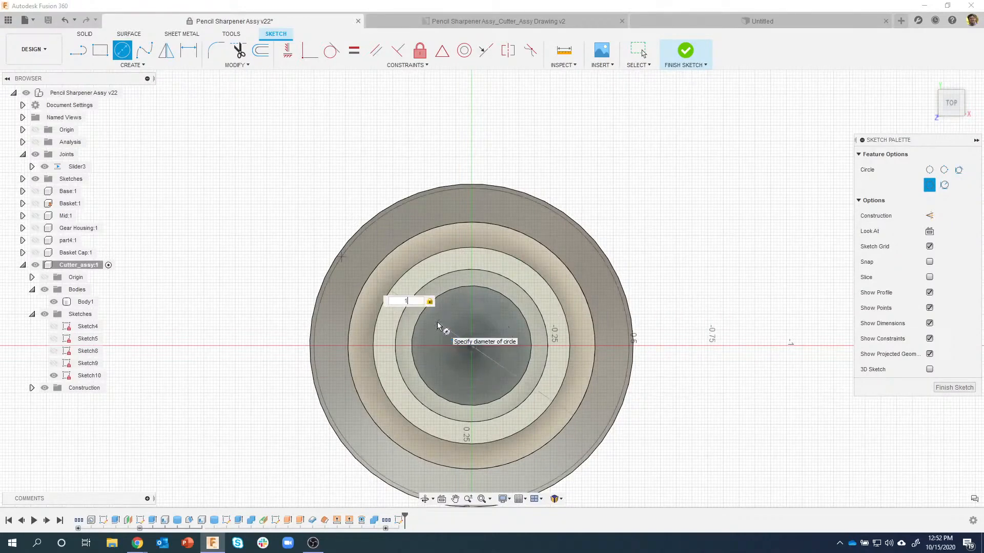
pyautogui.press('Return')
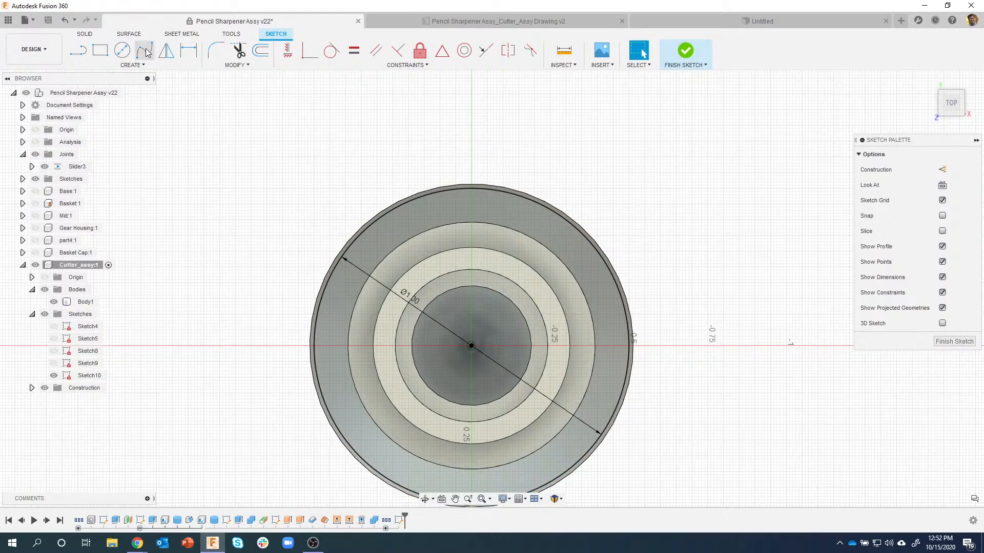
# Draw a center rectangle from the origin with a height of 0.47 in and a width of about 1.14 in.
pyautogui.click(106, 53)
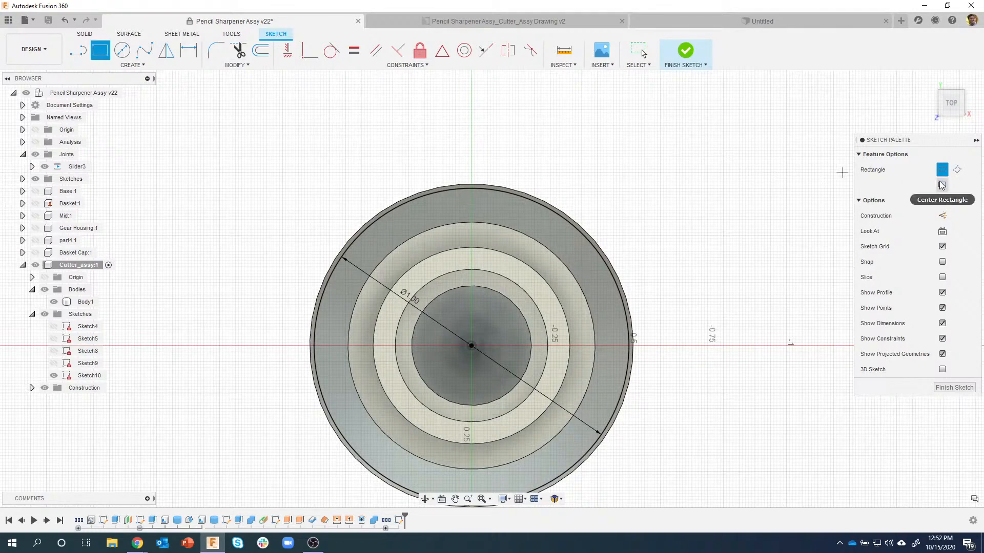
pyautogui.click(472, 346)
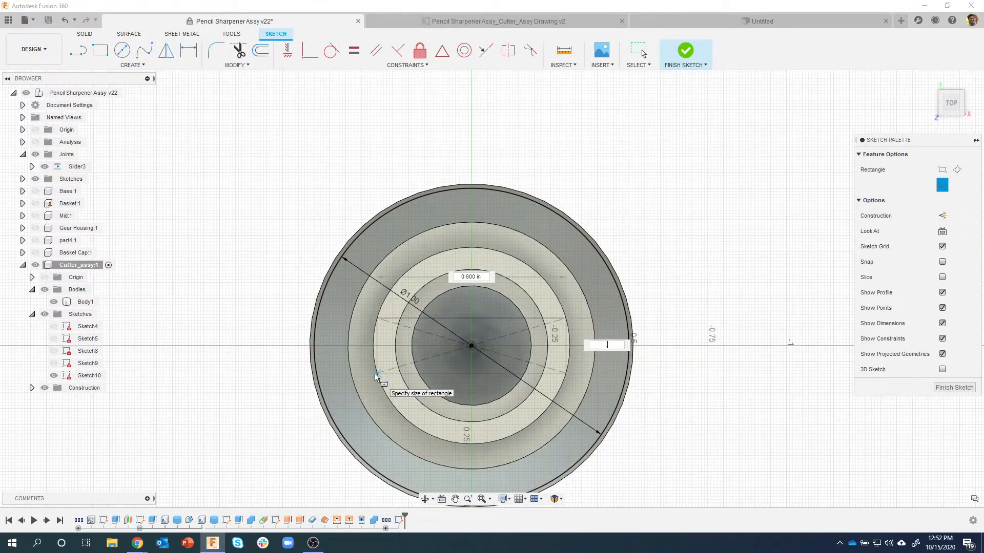
pyautogui.press('Tab')
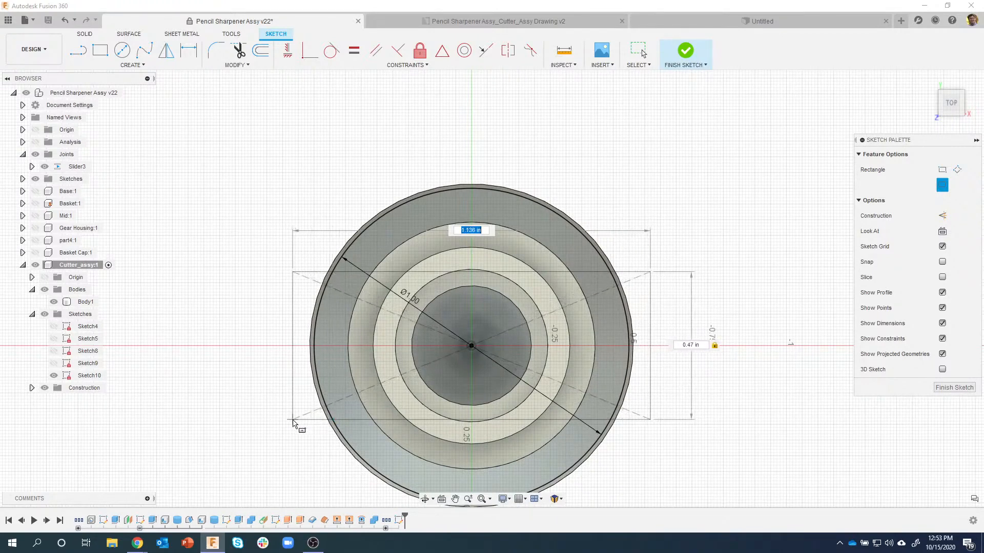
pyautogui.click(292, 421)
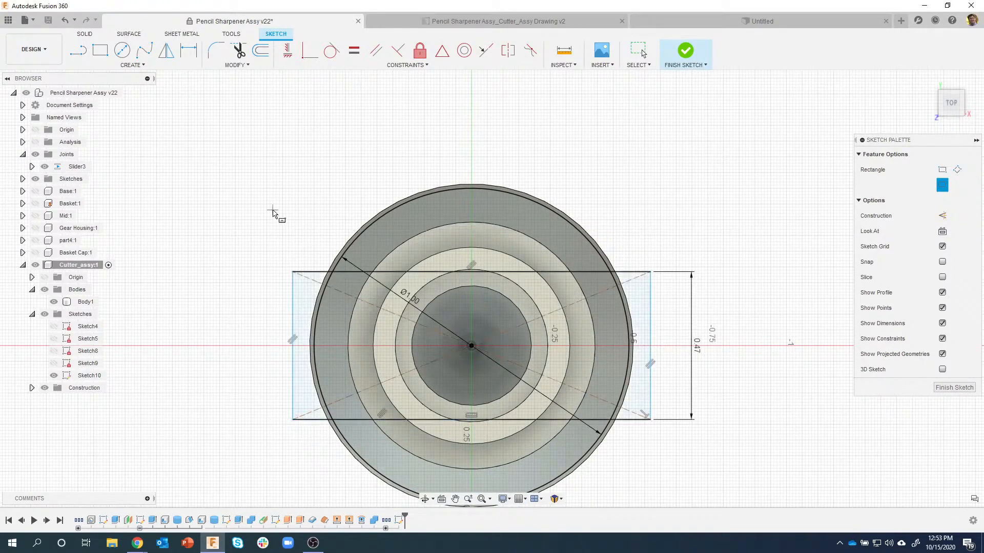
# Make the rectangle's short vertical side tangent to the 1 in circle and finish the sketch.
pyautogui.click(331, 51)
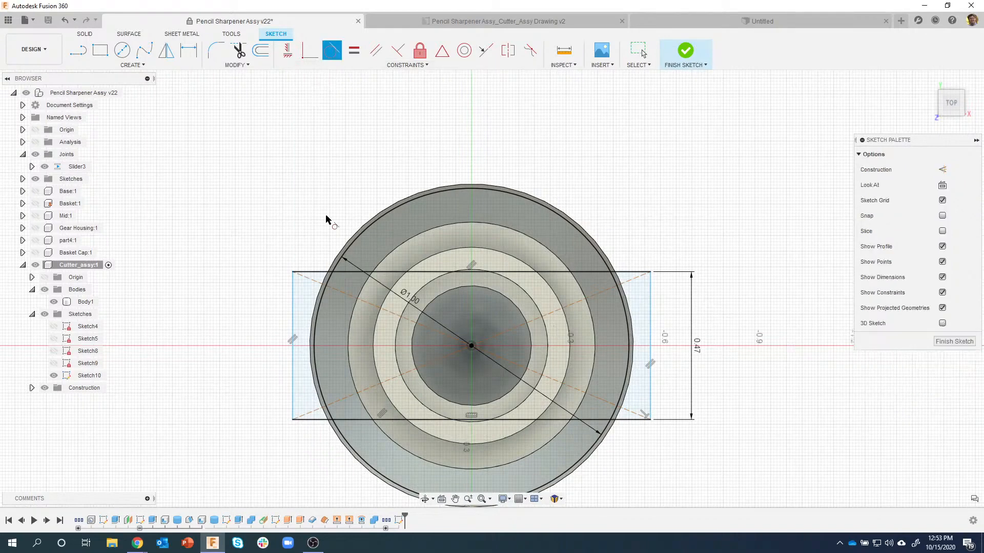
pyautogui.click(293, 303)
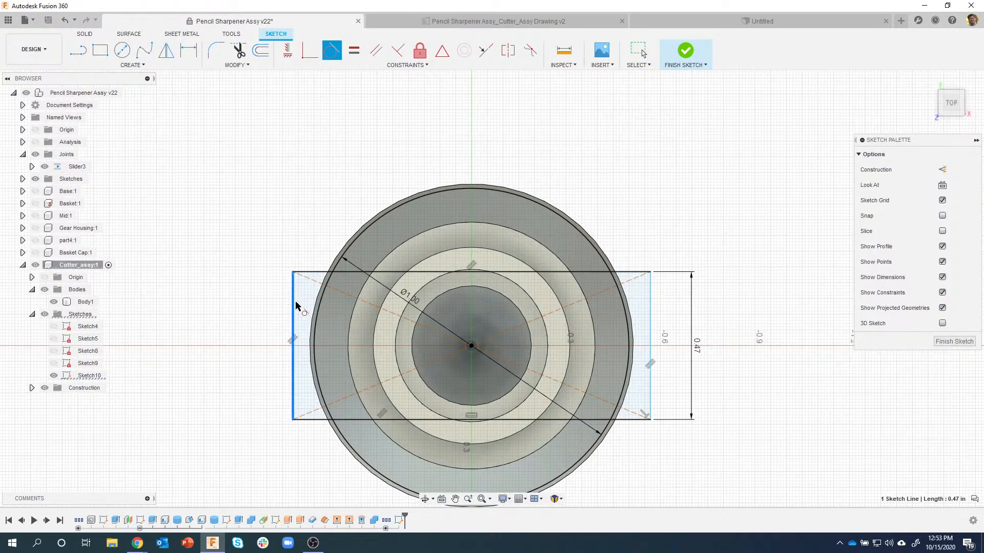
pyautogui.click(316, 329)
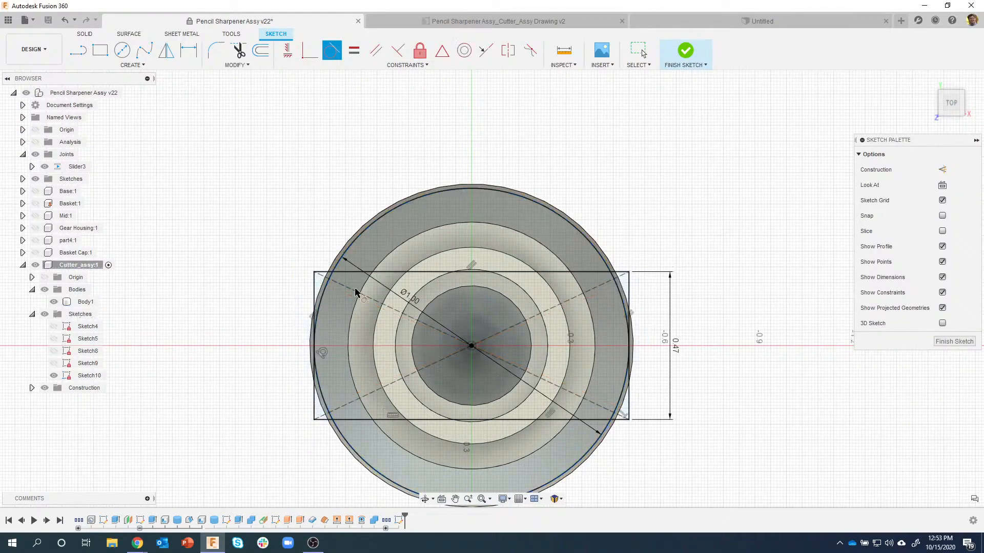
pyautogui.scroll(2, 228, 351)
pyautogui.scroll(2, 296, 358)
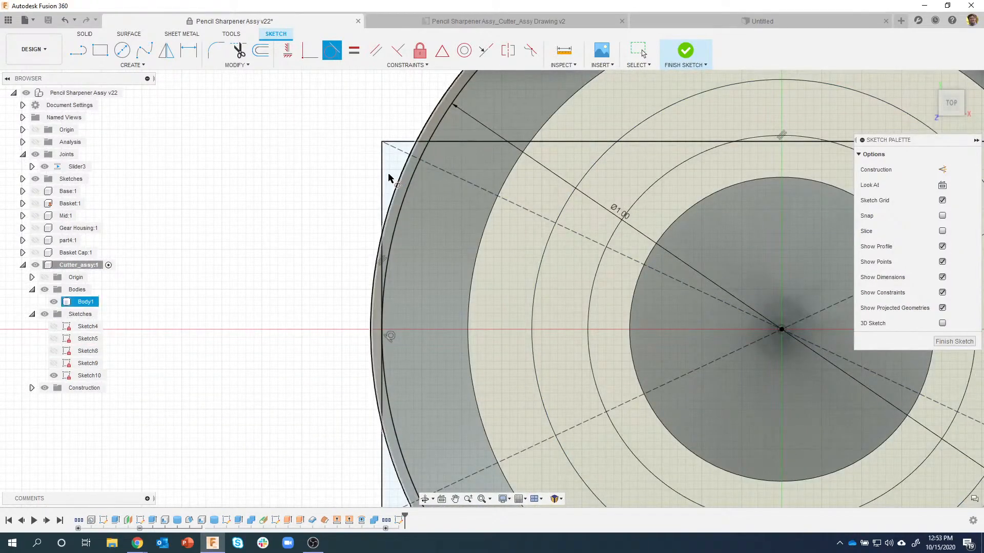
pyautogui.scroll(-3, 321, 308)
pyautogui.click(685, 51)
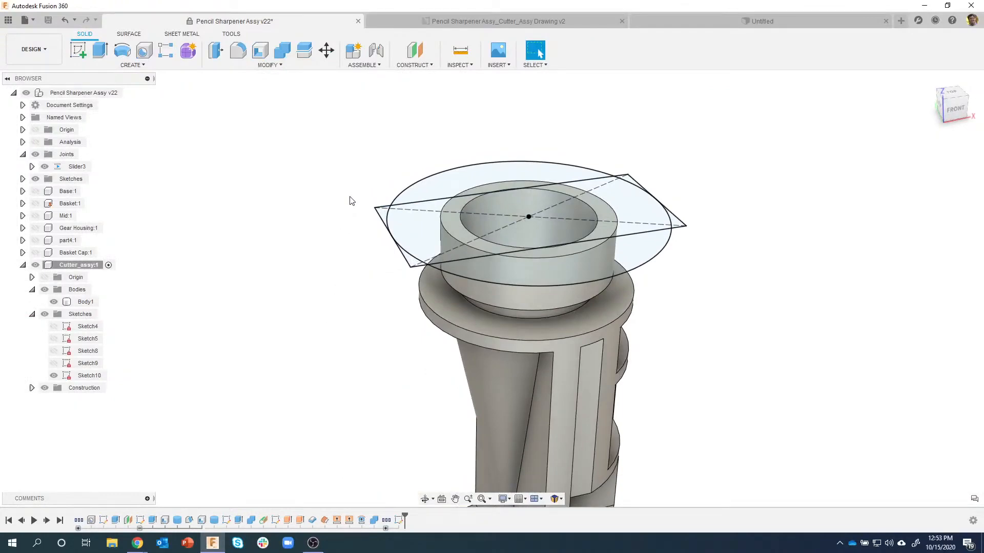
pyautogui.moveTo(382, 182)
pyautogui.keyDown('shift'); pyautogui.mouseDown(button='middle')
pyautogui.moveTo(359, 249)
pyautogui.moveTo(365, 233)
pyautogui.moveTo(517, 200)
pyautogui.moveTo(443, 249)
pyautogui.mouseUp(button='middle'); pyautogui.keyUp('shift')
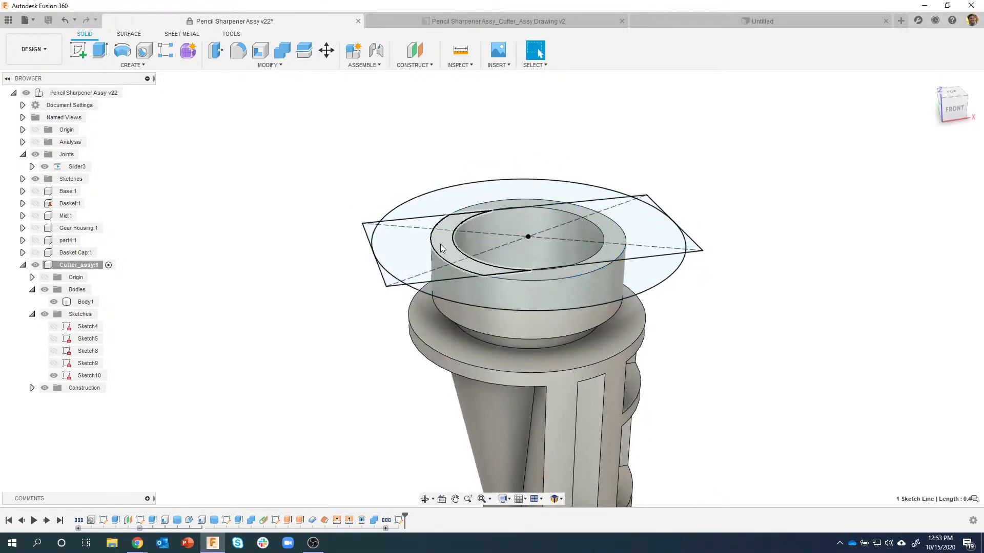
# Inspect the flat ring face on the underside of the collar and compare it with the sketch's current plane.
pyautogui.click(443, 249)
pyautogui.moveTo(456, 341)
pyautogui.keyDown('shift'); pyautogui.mouseDown(button='middle')
pyautogui.moveTo(440, 336)
pyautogui.moveTo(452, 374)
pyautogui.mouseUp(button='middle'); pyautogui.keyUp('shift')
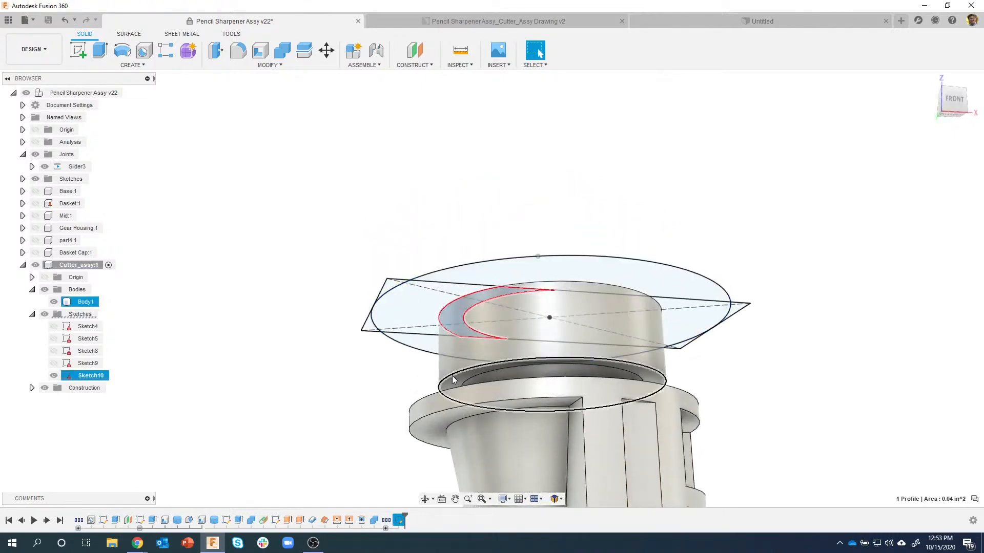
pyautogui.click(453, 381)
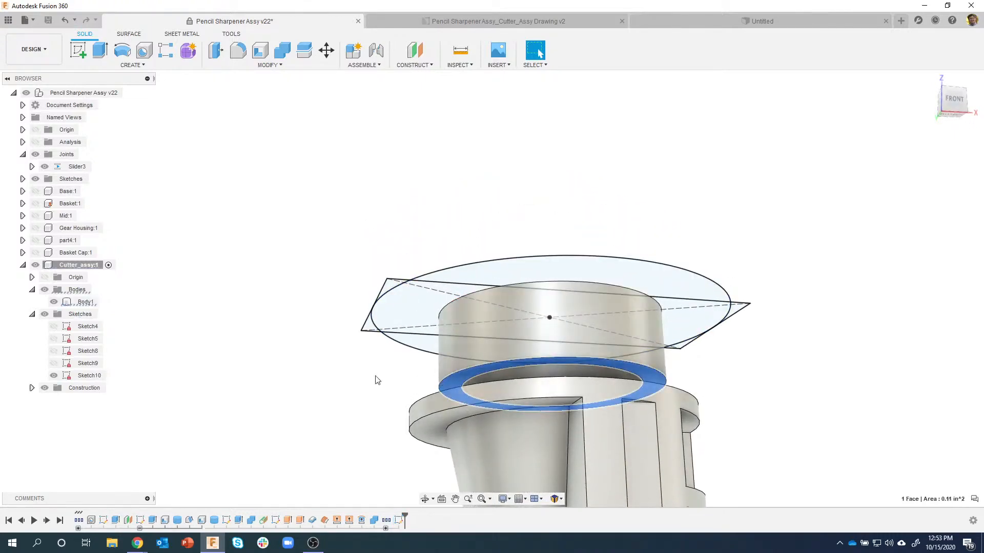
pyautogui.click(345, 385)
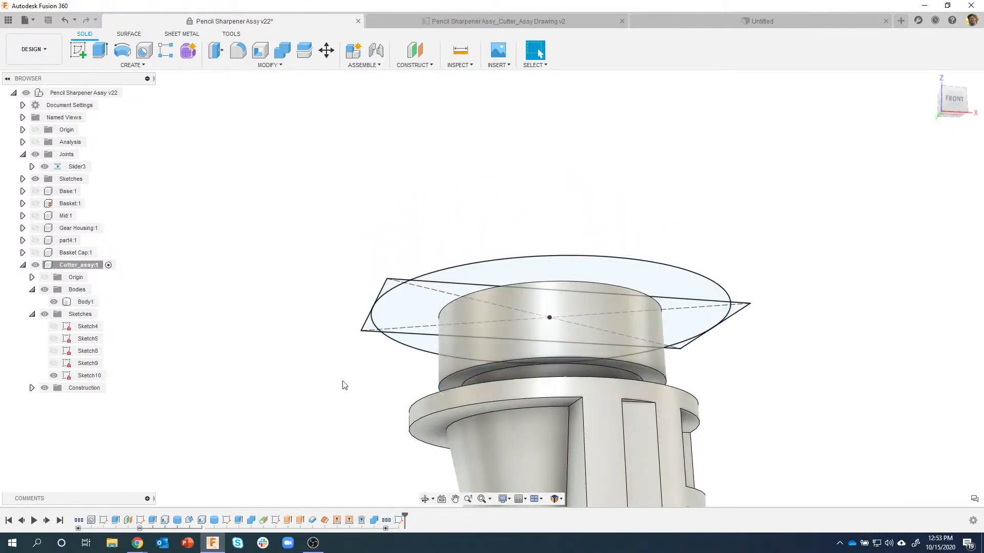
pyautogui.click(453, 380)
pyautogui.click(278, 381)
pyautogui.keyDown('shift'); pyautogui.moveTo(277, 381); pyautogui.dragTo(318, 359, button='middle'); pyautogui.keyUp('shift')
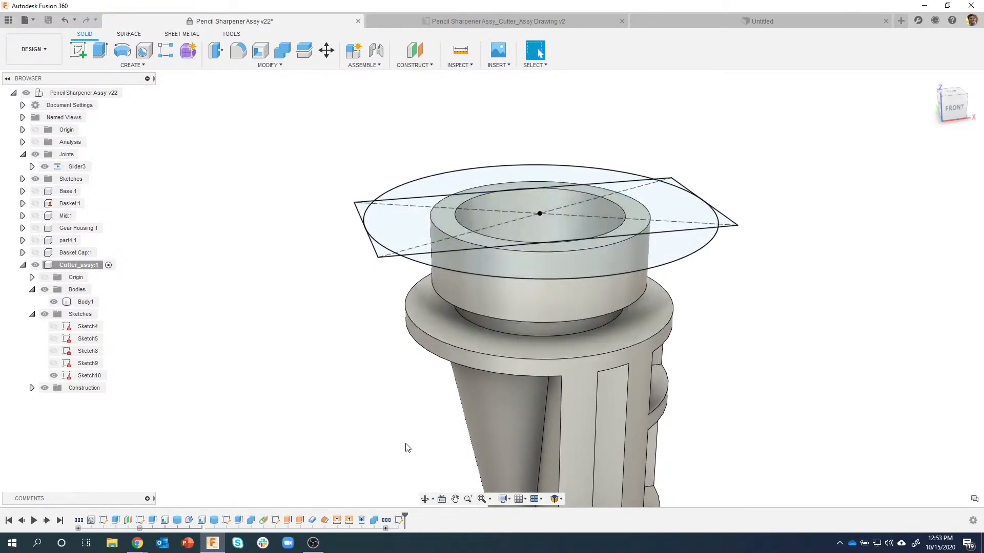
# Redefine the plane of the circle-and-rectangle sketch to the ring face on the underside of the collar.
pyautogui.rightClick(399, 521)
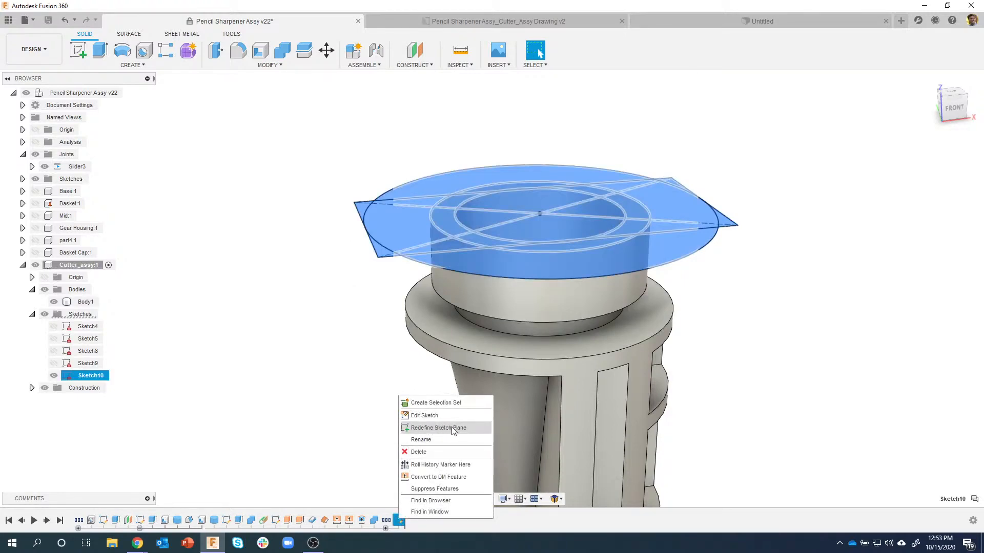
pyautogui.click(474, 428)
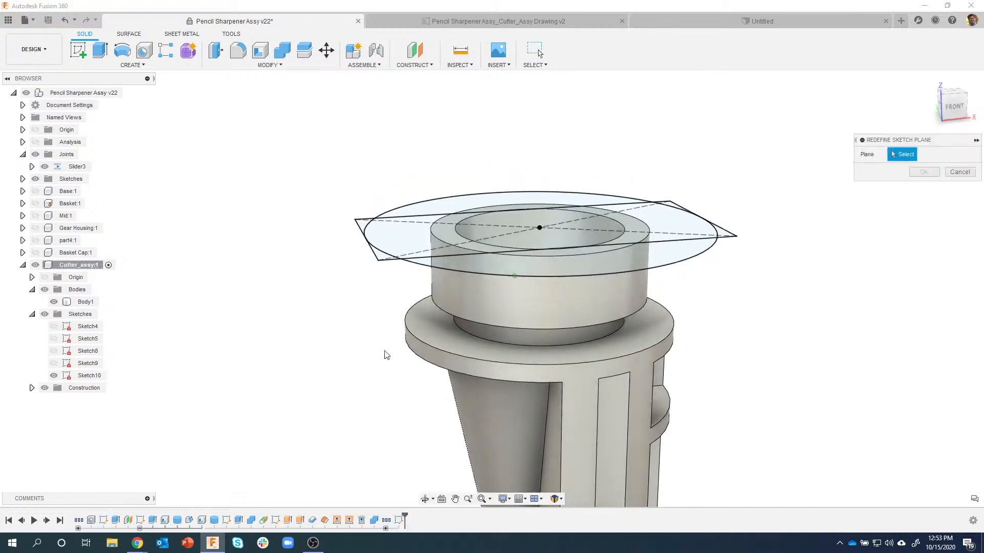
pyautogui.click(449, 353)
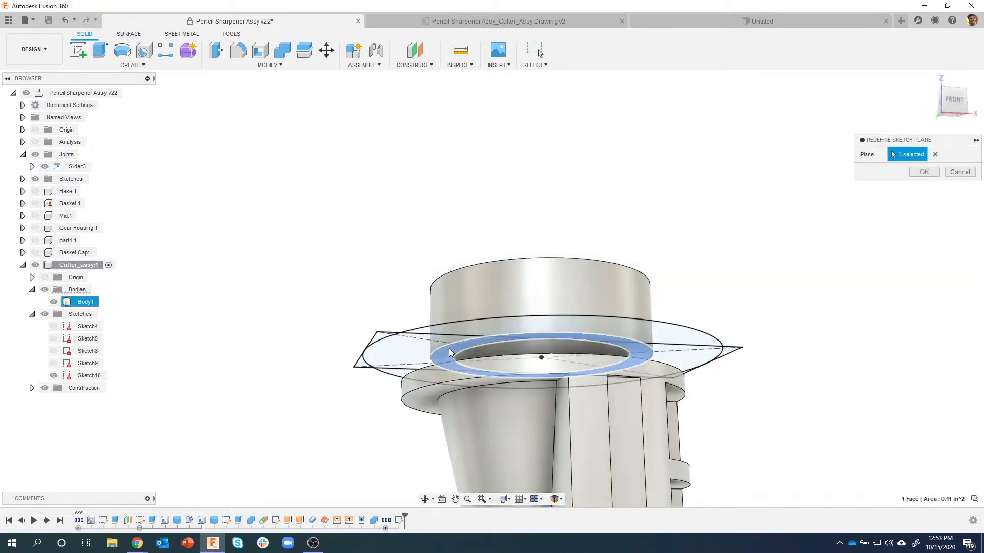
pyautogui.keyDown('shift'); pyautogui.moveTo(442, 359); pyautogui.dragTo(348, 404, button='middle'); pyautogui.keyUp('shift')
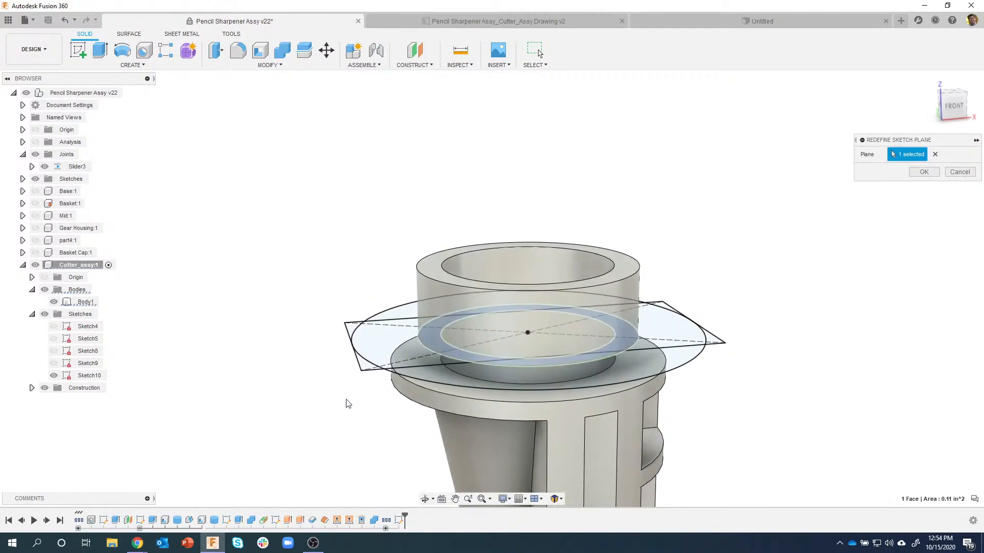
pyautogui.keyDown('shift'); pyautogui.moveTo(405, 376); pyautogui.dragTo(471, 310, button='middle'); pyautogui.keyUp('shift')
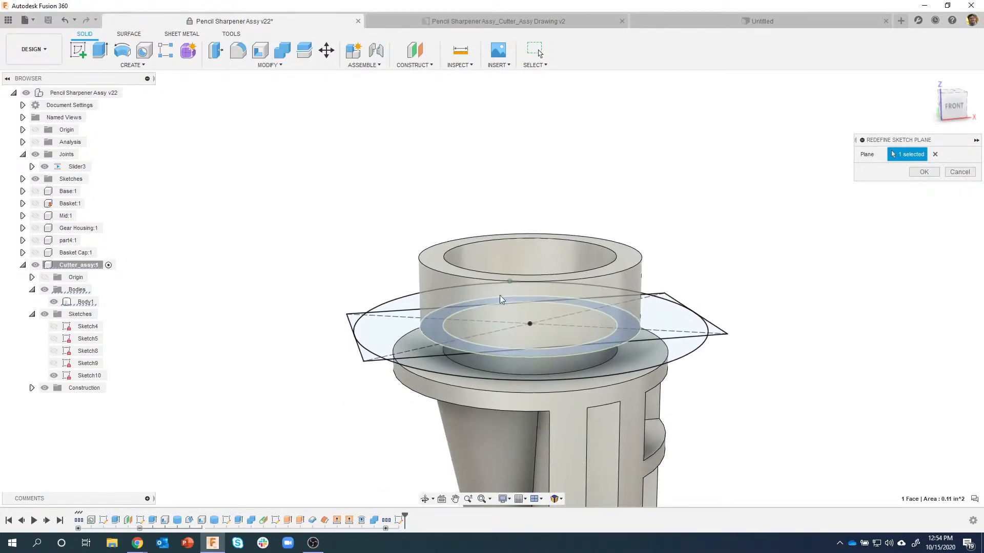
pyautogui.click(921, 176)
pyautogui.keyDown('shift'); pyautogui.moveTo(708, 333); pyautogui.dragTo(707, 360, button='middle'); pyautogui.keyUp('shift')
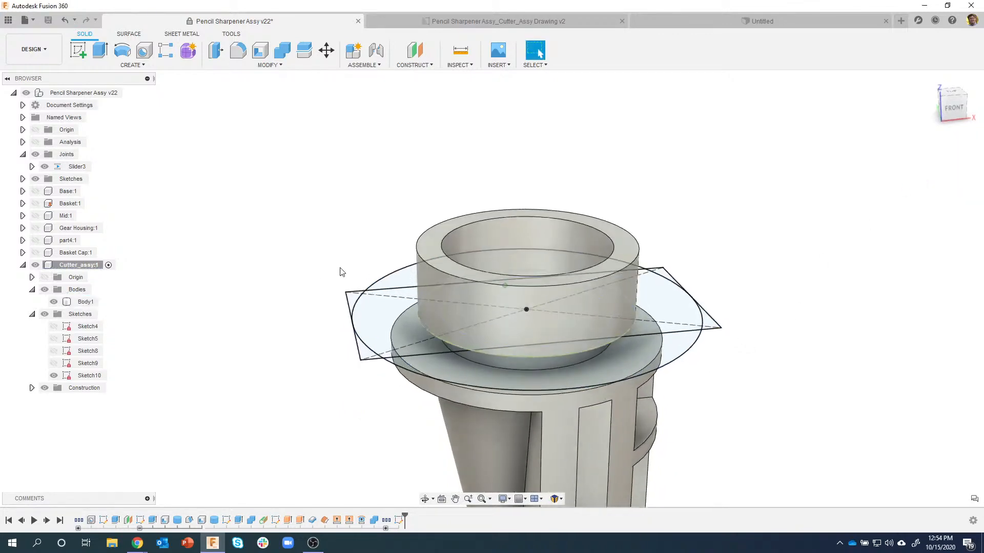
# Extrude the sketch profile outside the collar on the negative X side upward by 0.1 in and join it to the cutter body.
pyautogui.click(373, 310)
pyautogui.rightClick(373, 309)
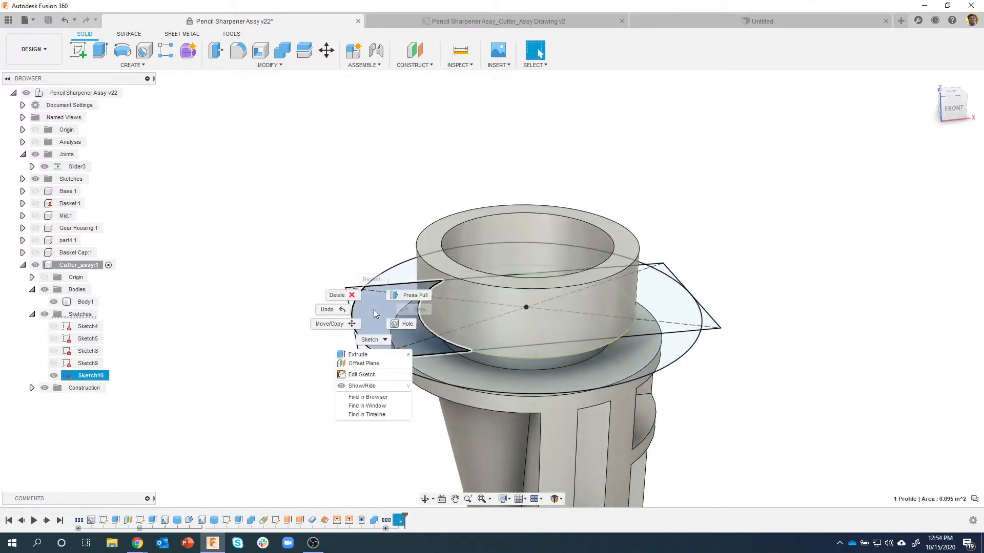
pyautogui.click(365, 355)
pyautogui.keyDown('shift'); pyautogui.moveTo(402, 356); pyautogui.dragTo(404, 336, button='middle'); pyautogui.keyUp('shift')
pyautogui.moveTo(404, 339); pyautogui.dragTo(404, 319)
pyautogui.keyDown('shift'); pyautogui.moveTo(748, 336); pyautogui.dragTo(747, 307, button='middle'); pyautogui.keyUp('shift')
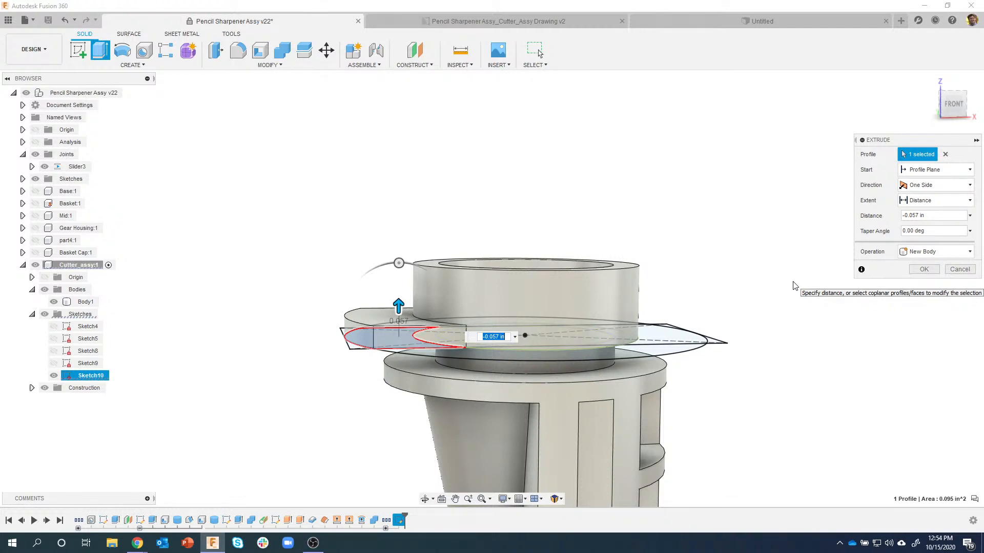
pyautogui.write('.1')
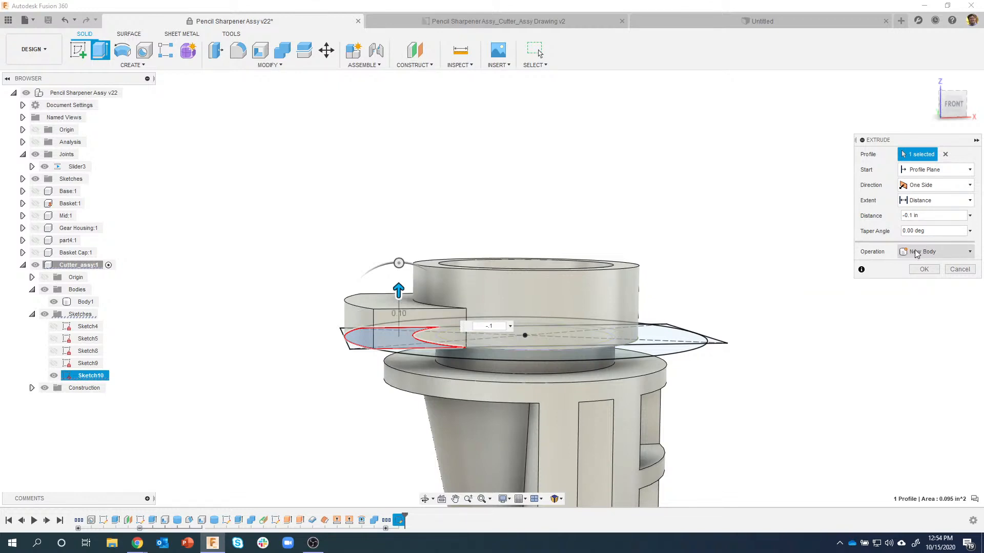
pyautogui.click(931, 251)
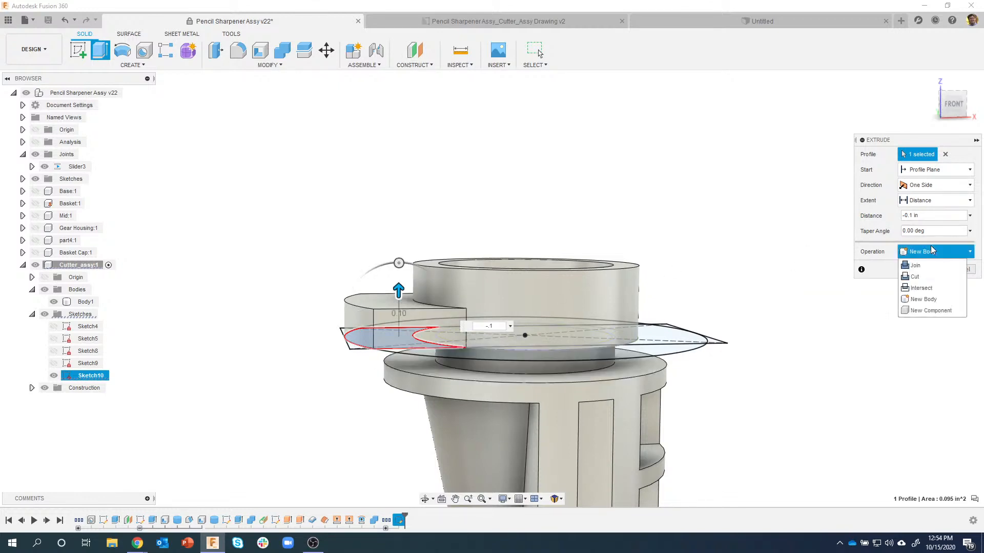
pyautogui.click(927, 266)
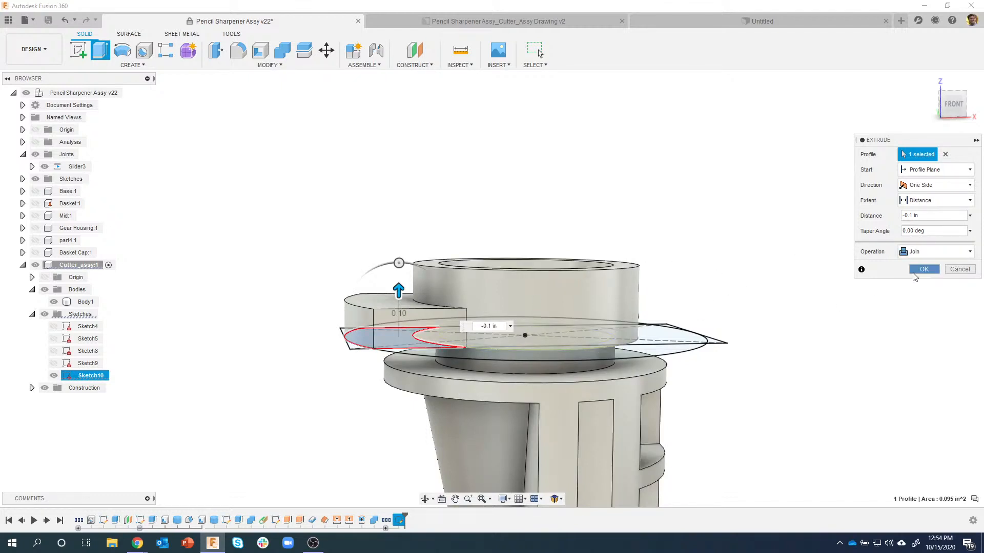
pyautogui.click(916, 271)
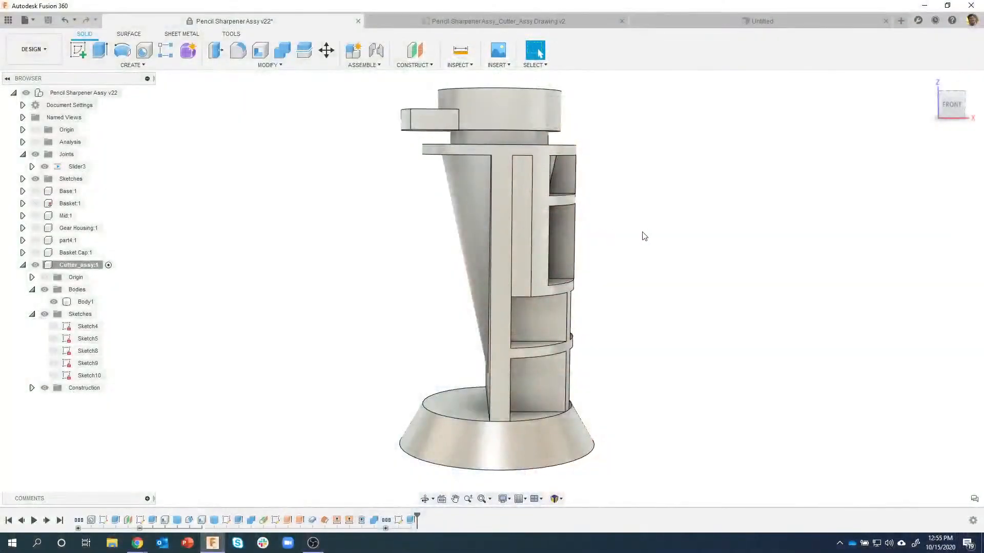
# Start a sketch on the vertical front (XZ) origin plane, facing the cutter body.
pyautogui.keyDown('shift'); pyautogui.moveTo(642, 232); pyautogui.dragTo(646, 232, button='middle'); pyautogui.keyUp('shift')
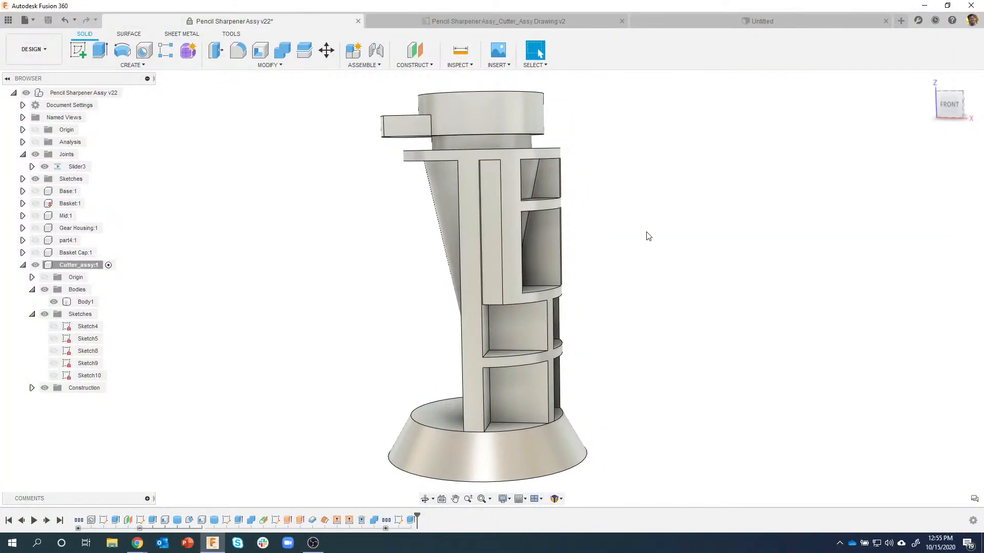
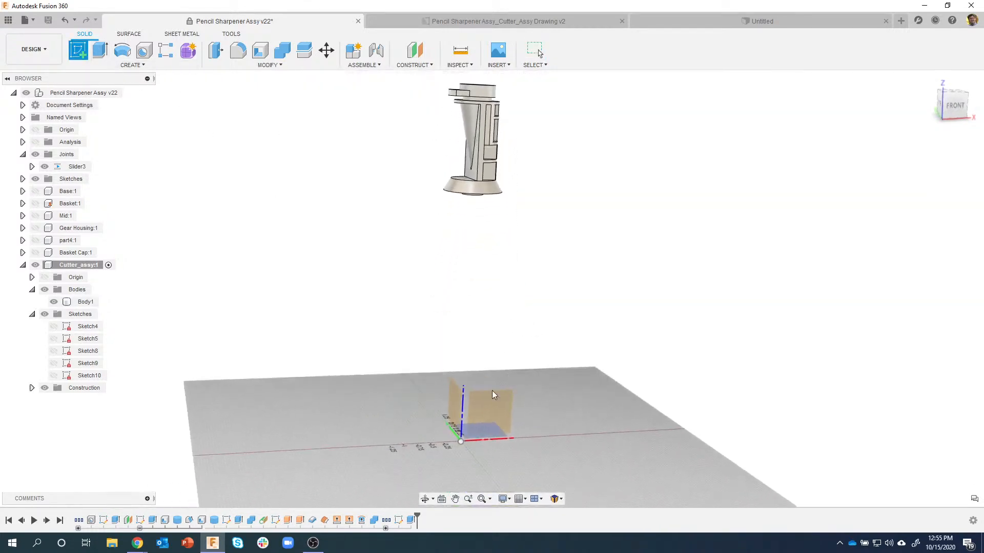
pyautogui.click(494, 395)
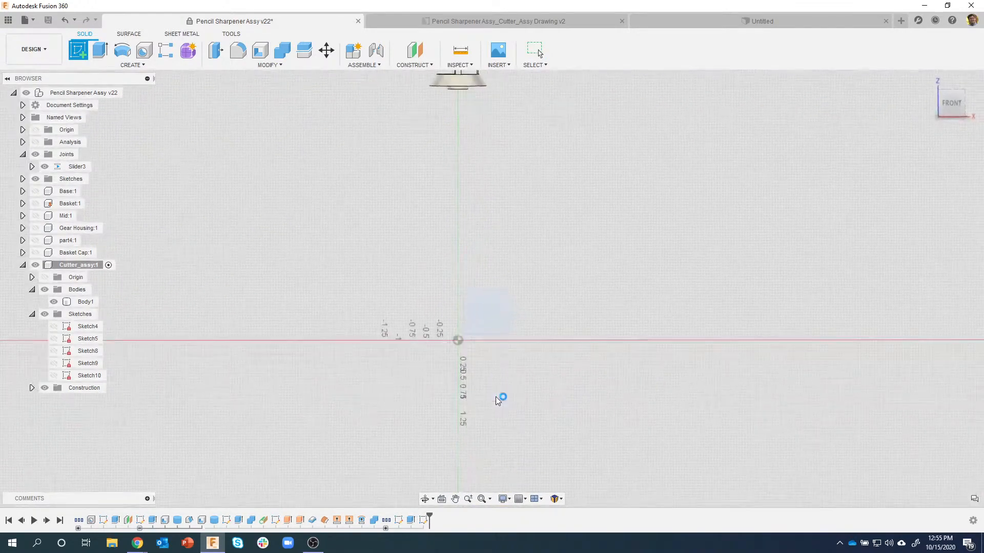
pyautogui.scroll(5, 462, 154)
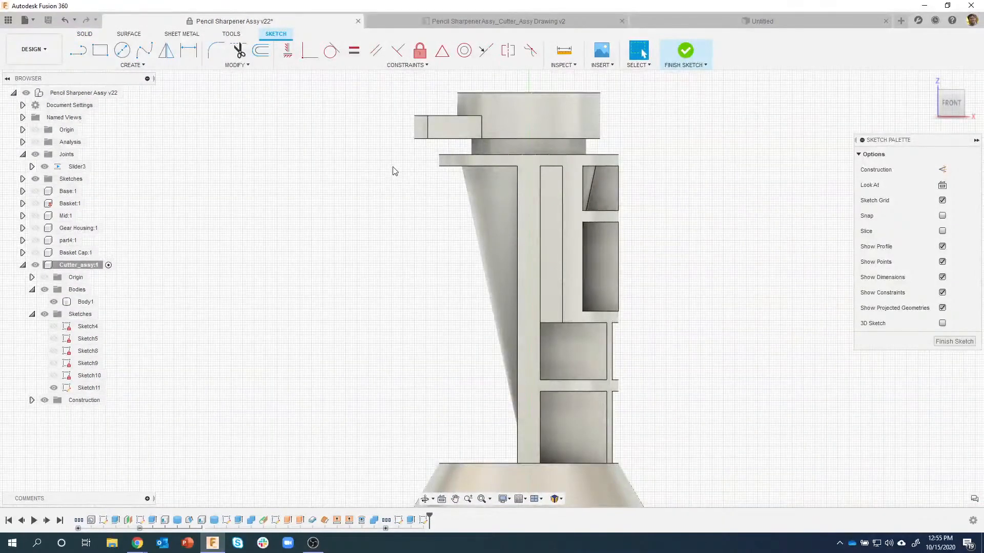
# Project the outline of the whole cutter body into the sketch, using the body selection filter.
pyautogui.press('p')
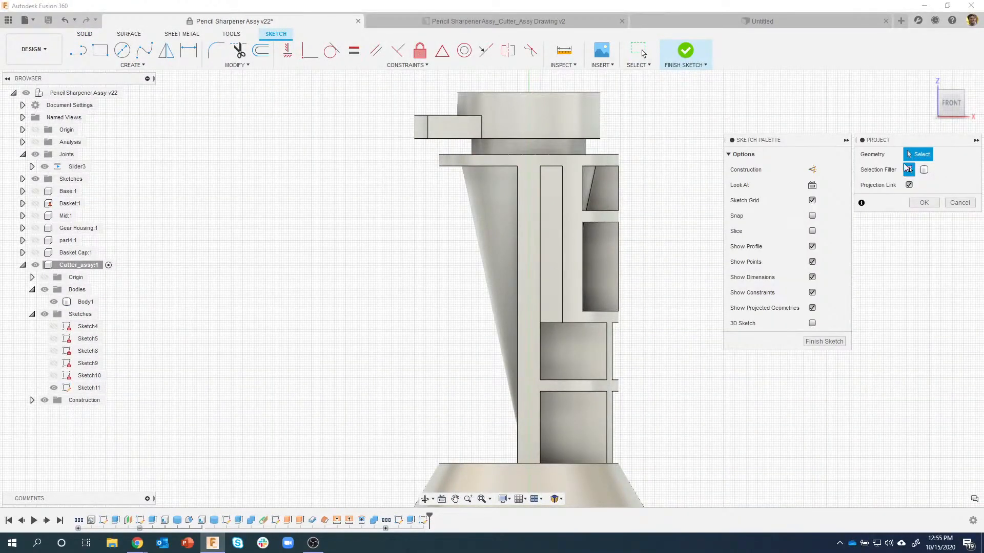
pyautogui.click(547, 187)
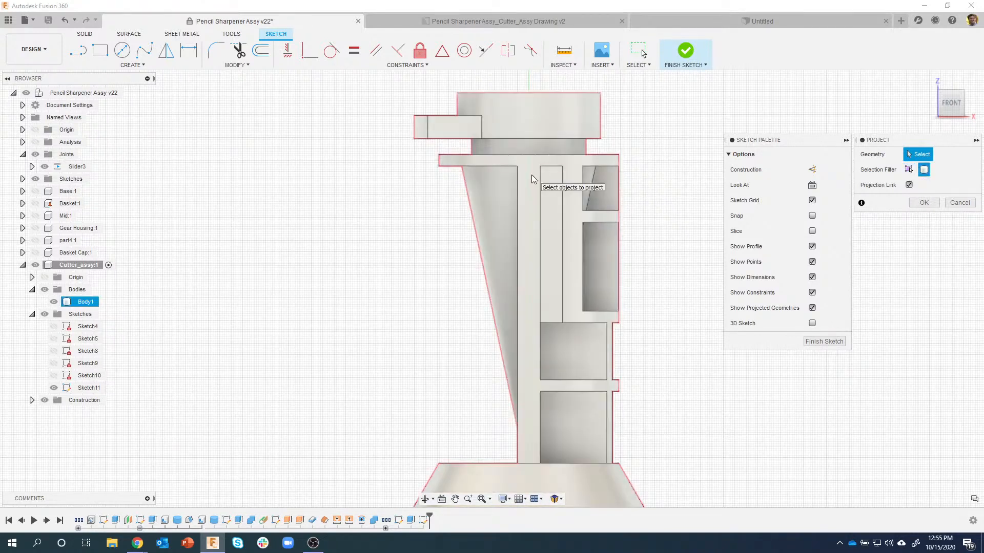
pyautogui.click(495, 185)
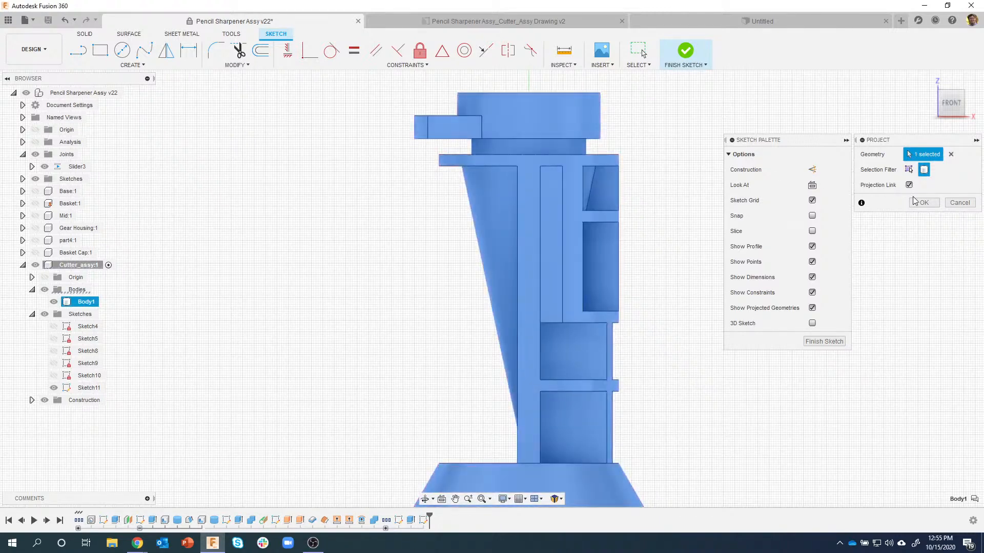
pyautogui.click(920, 203)
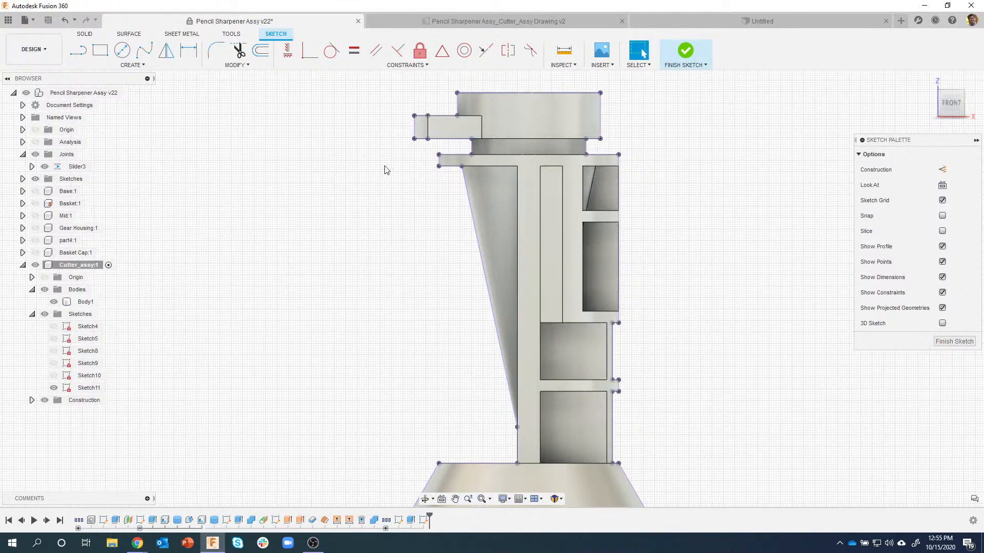
# Draw a slanted line about 1.44 in long from the new tab's underside corner point to the top edge of the flared base.
pyautogui.press('l')
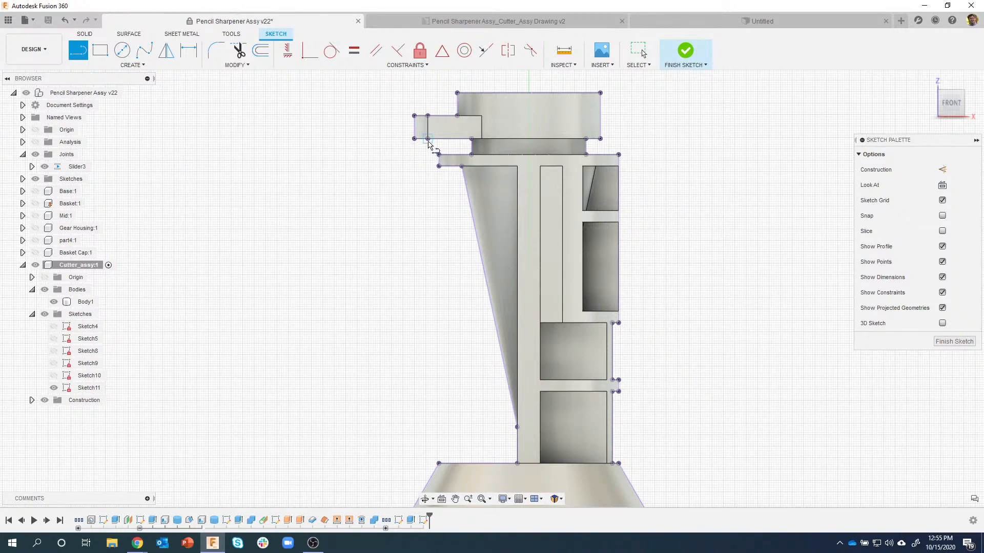
pyautogui.click(428, 139)
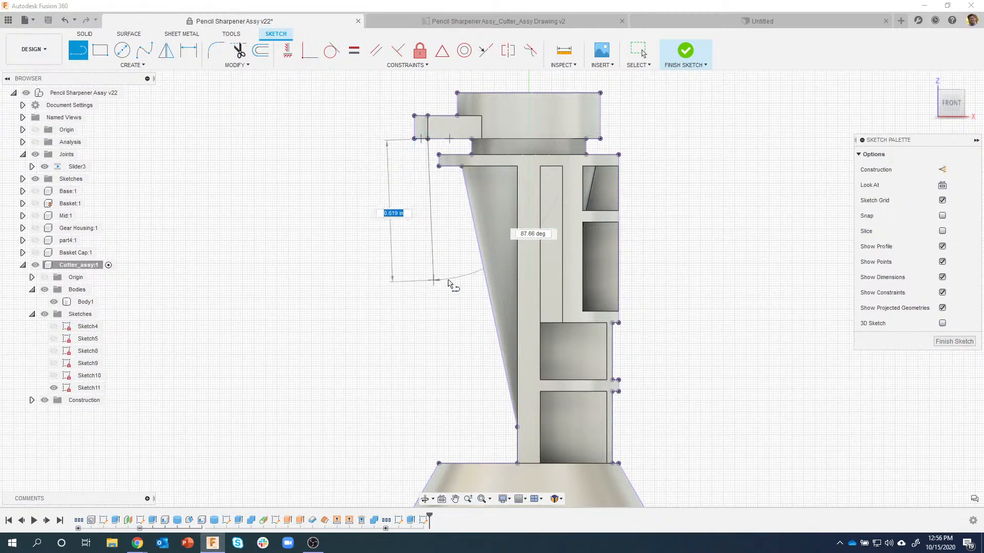
pyautogui.moveTo(446, 281); pyautogui.dragTo(415, 224, button='middle')
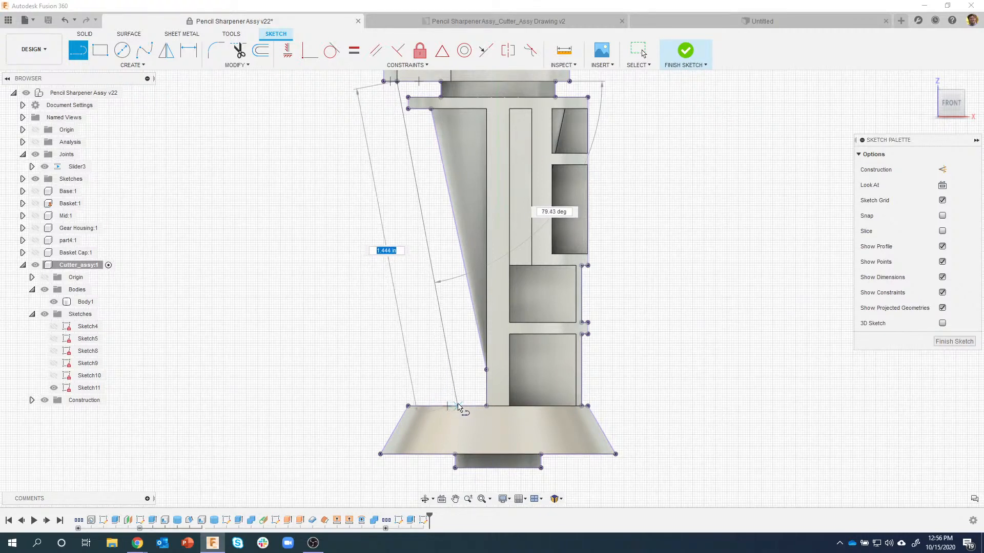
pyautogui.click(458, 408)
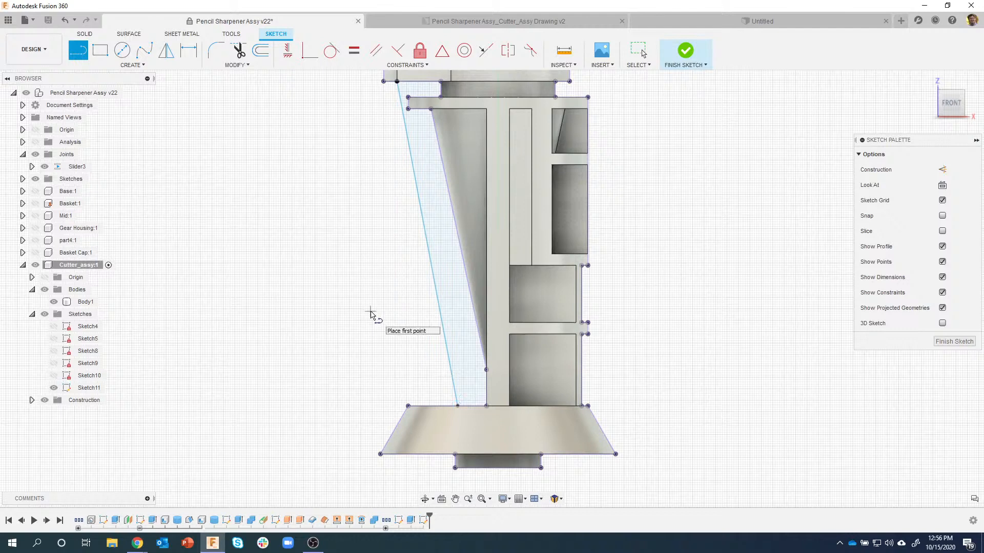
pyautogui.press('Escape')
# Convert the slanted line beside the cutter body to construction geometry.
pyautogui.click(417, 187)
pyautogui.moveTo(398, 191); pyautogui.dragTo(397, 213, button='middle')
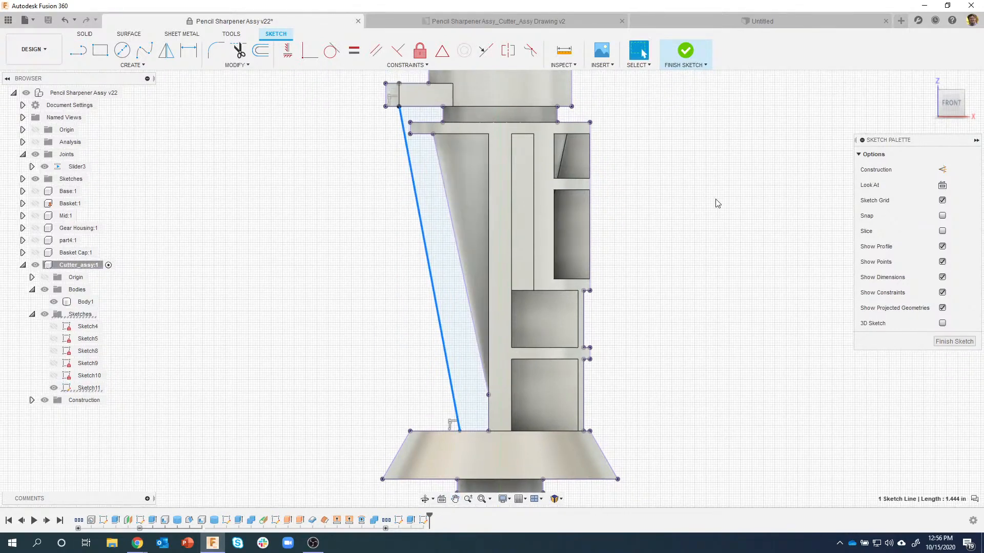
pyautogui.click(940, 170)
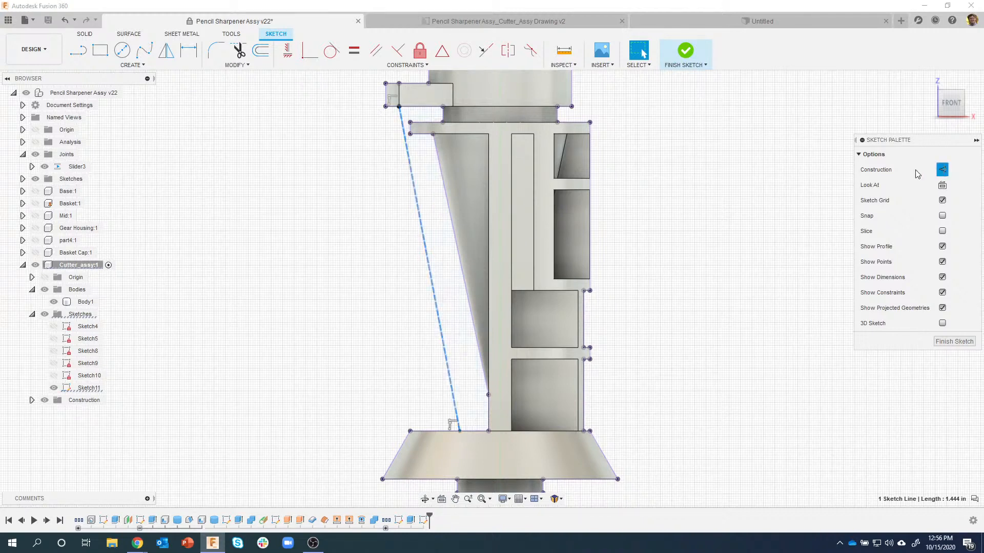
pyautogui.click(713, 231)
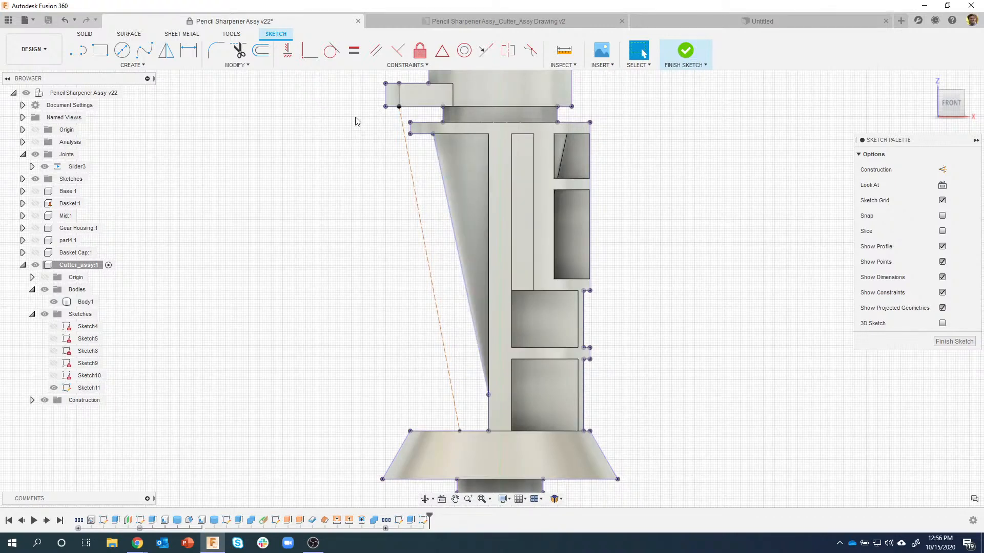
# Constrain the construction line parallel to the projected slanted edge of the cutter body's cone.
pyautogui.click(376, 54)
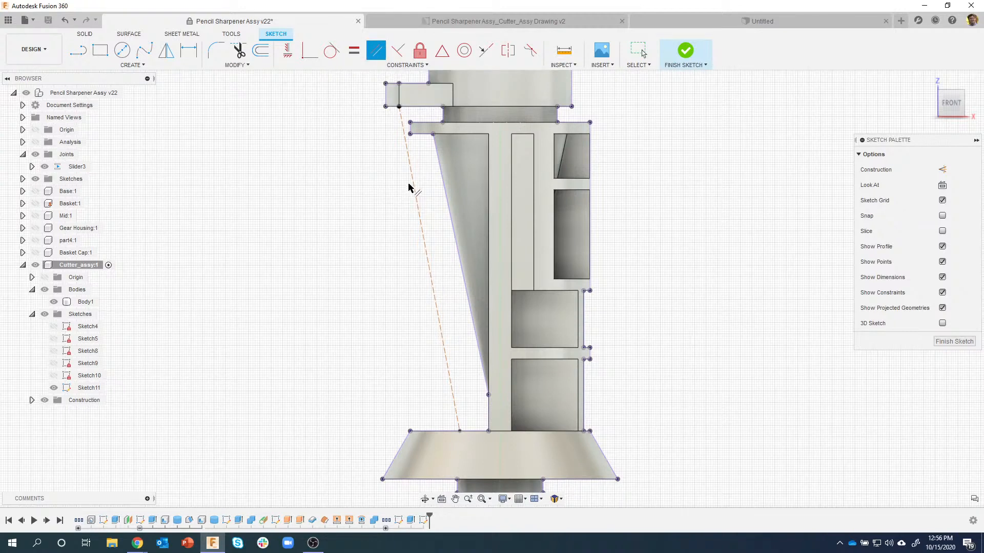
pyautogui.click(413, 186)
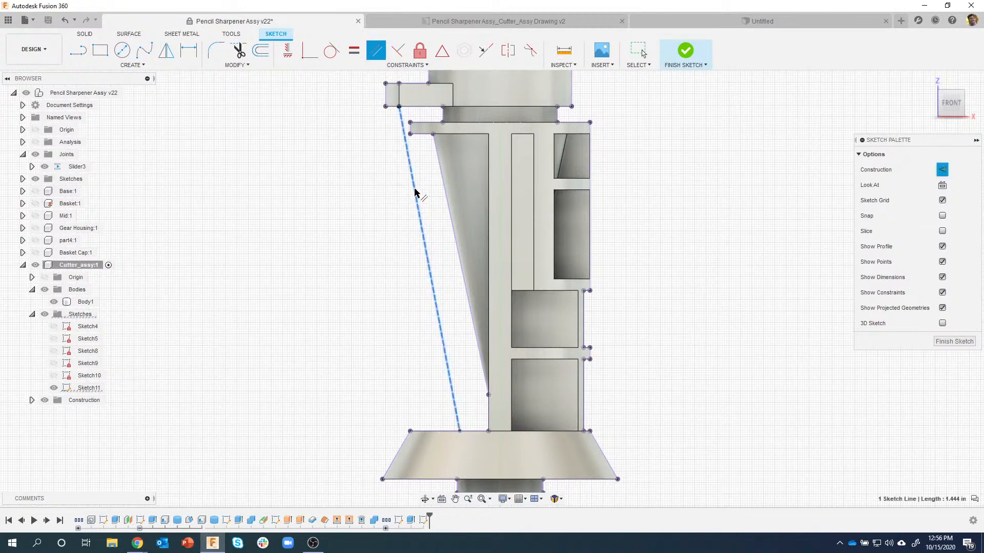
pyautogui.click(442, 192)
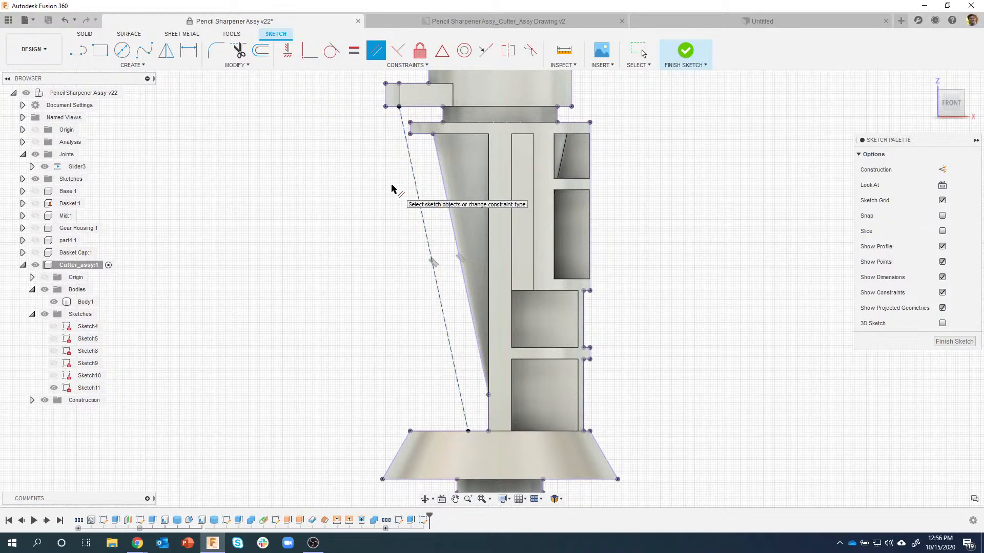
# Check the slanted cutter's dimensions in the cutter assembly drawing and finish the axis sketch.
pyautogui.click(468, 22)
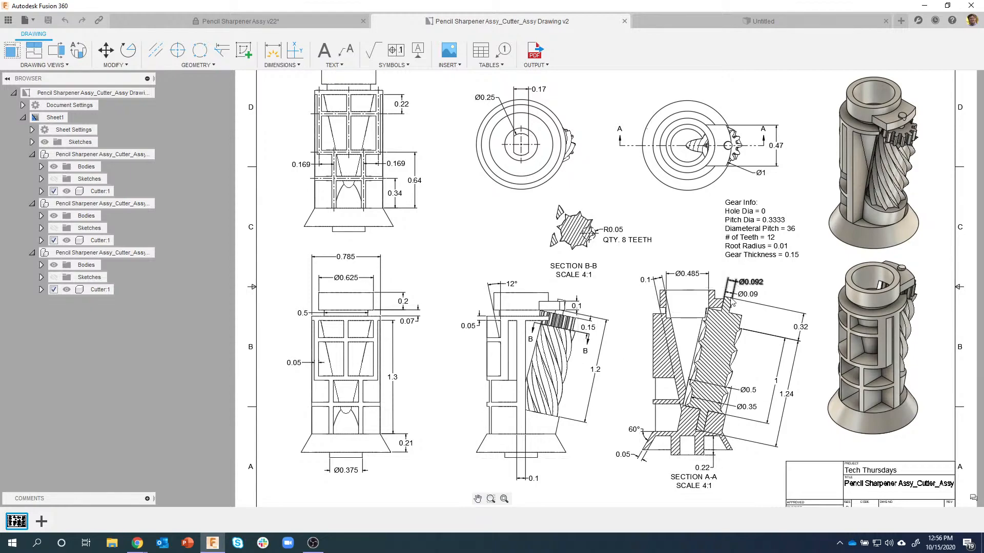
pyautogui.click(273, 17)
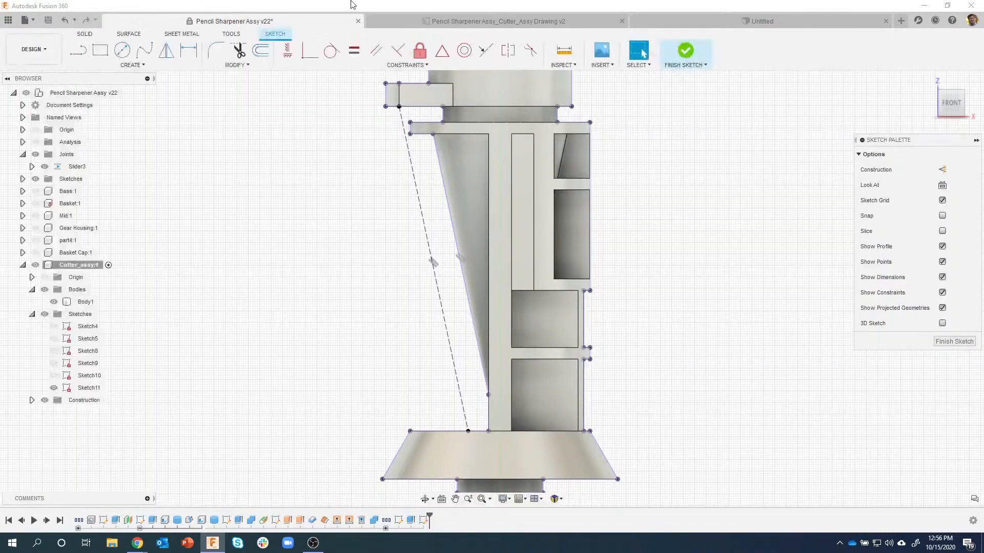
pyautogui.click(686, 57)
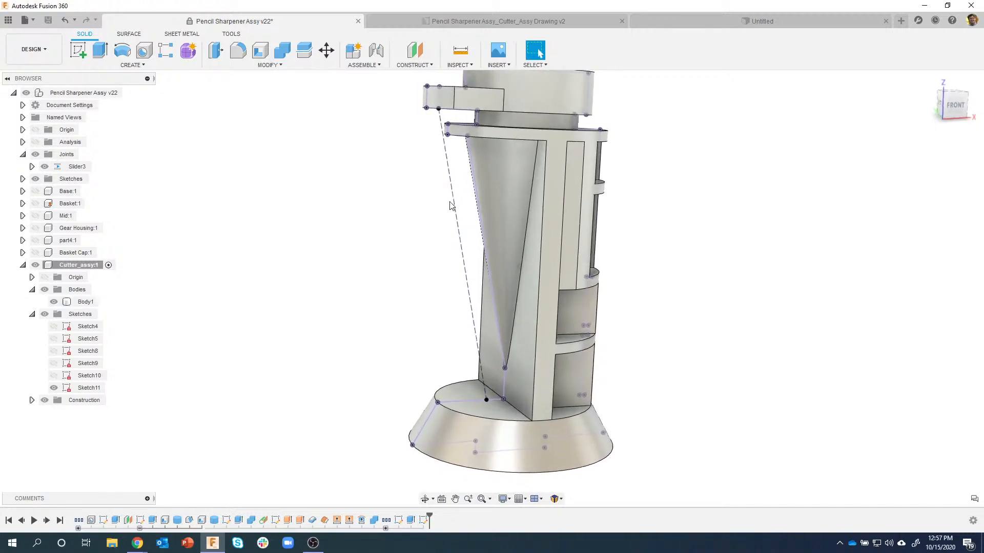
# Start a construction plane along a path, using the slanted construction line as the path.
pyautogui.keyDown('shift'); pyautogui.moveTo(481, 313); pyautogui.dragTo(456, 293, button='middle'); pyautogui.keyUp('shift')
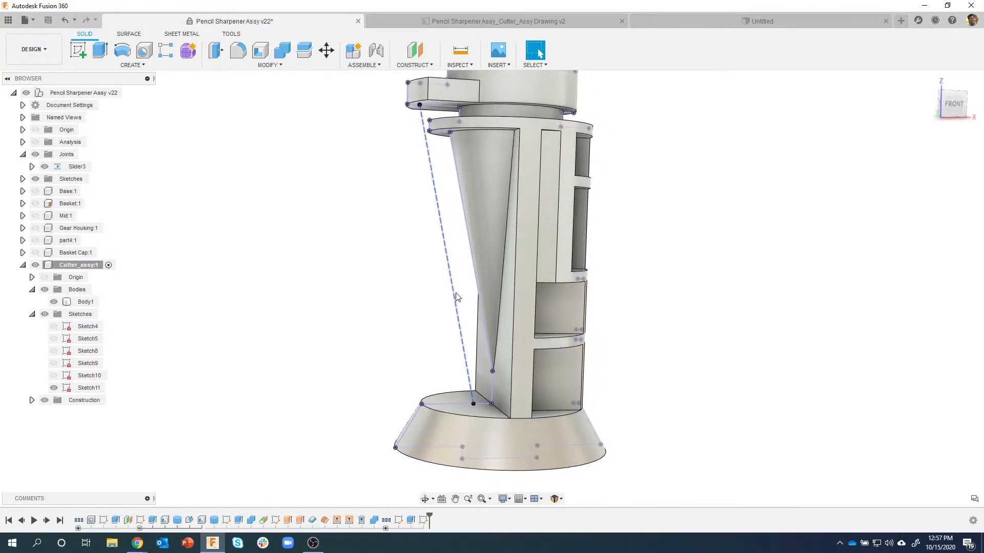
pyautogui.keyDown('shift'); pyautogui.moveTo(348, 155); pyautogui.dragTo(399, 89, button='middle'); pyautogui.keyUp('shift')
pyautogui.click(416, 66)
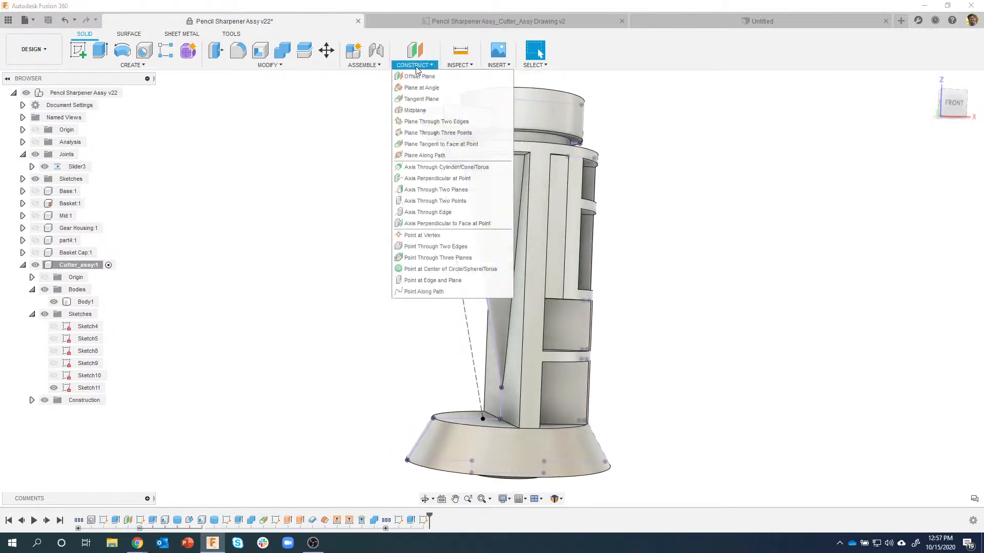
pyautogui.click(418, 156)
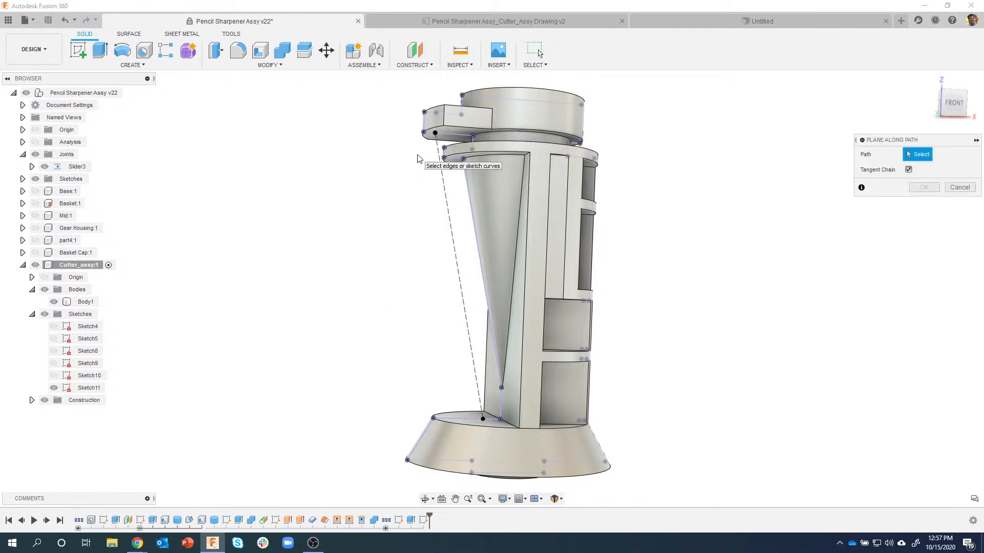
pyautogui.keyDown('shift'); pyautogui.moveTo(419, 154); pyautogui.dragTo(443, 191, button='middle'); pyautogui.keyUp('shift')
pyautogui.click(443, 187)
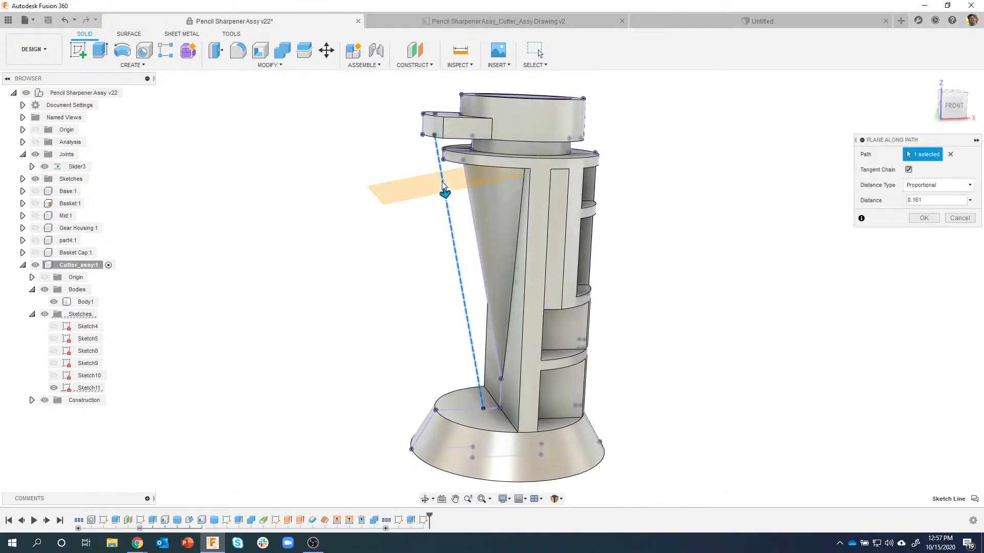
# Try positioning the plane by proportional distance along the slanted line, ending with a value of 0.75.
pyautogui.keyDown('shift'); pyautogui.moveTo(378, 207); pyautogui.dragTo(393, 206, button='middle'); pyautogui.keyUp('shift')
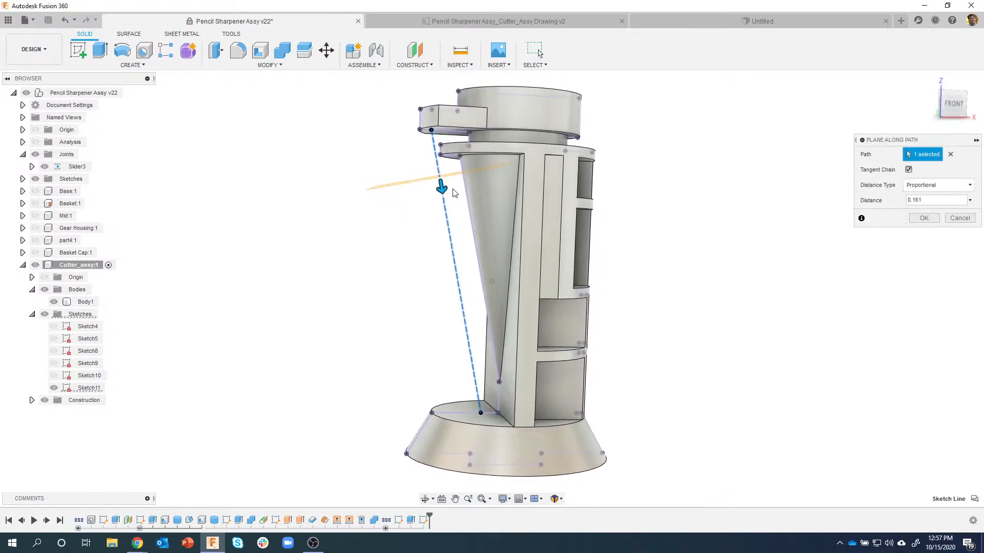
pyautogui.keyDown('shift'); pyautogui.moveTo(453, 188); pyautogui.dragTo(442, 186, button='middle'); pyautogui.keyUp('shift')
pyautogui.moveTo(441, 188); pyautogui.dragTo(455, 230)
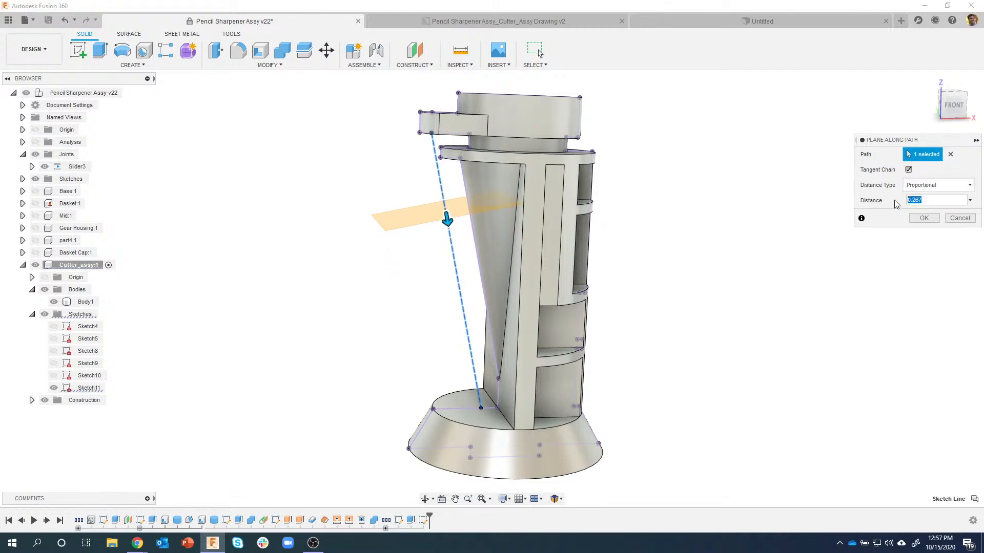
pyautogui.keyDown('shift'); pyautogui.moveTo(461, 285); pyautogui.dragTo(452, 242, button='middle'); pyautogui.keyUp('shift')
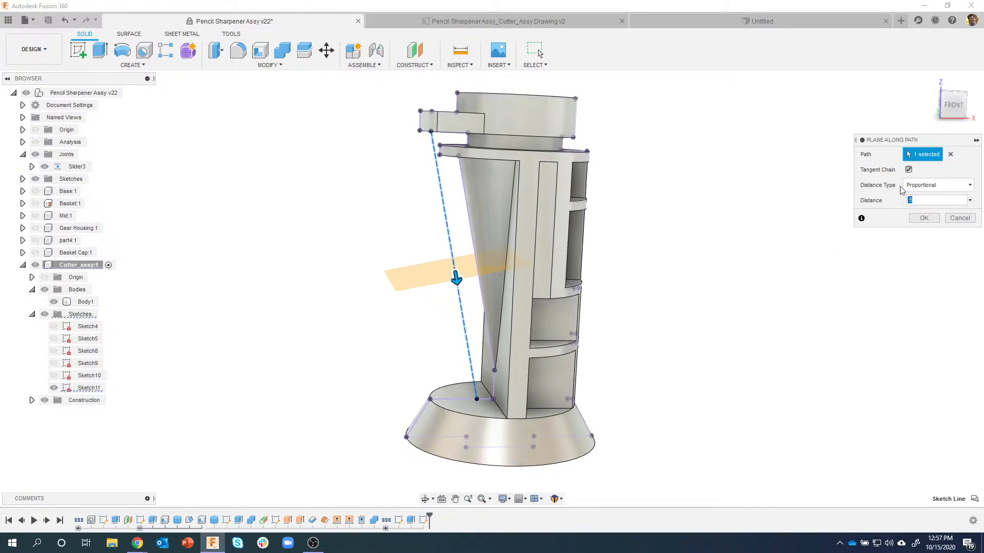
pyautogui.write('5')
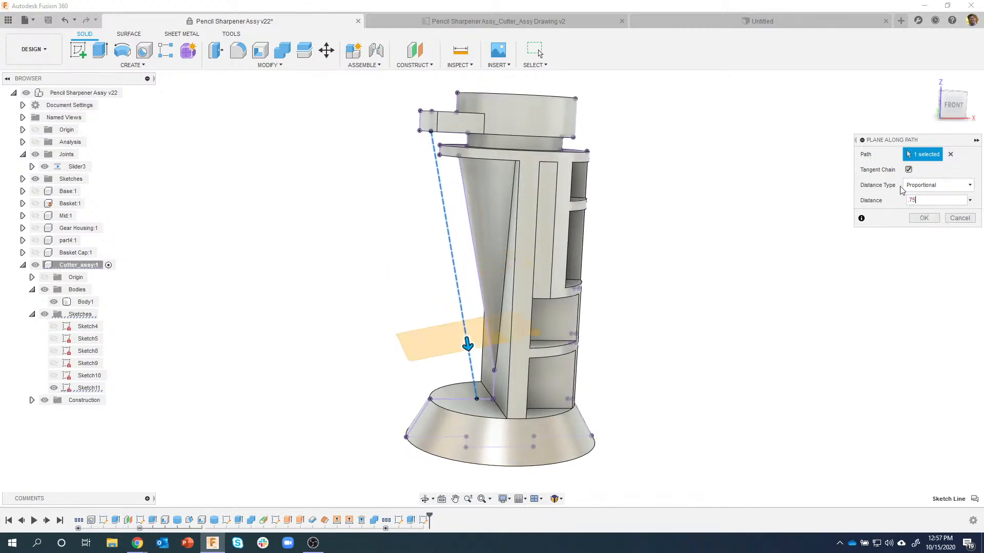
pyautogui.keyDown('shift'); pyautogui.moveTo(472, 345); pyautogui.dragTo(484, 324, button='middle'); pyautogui.keyUp('shift')
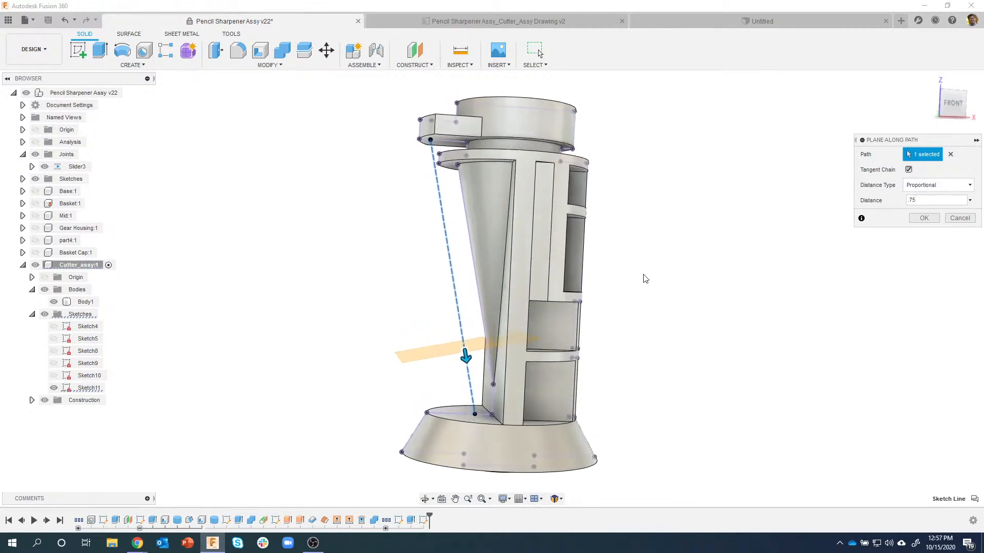
# Switch the plane's distance type to Physical, set the distance to 1.2 in, and create the plane.
pyautogui.click(937, 192)
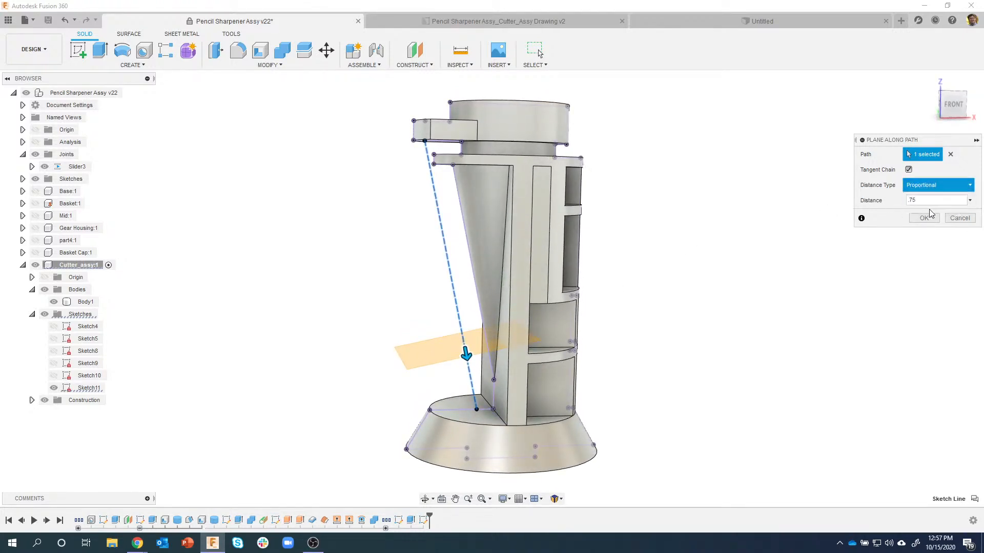
pyautogui.click(930, 209)
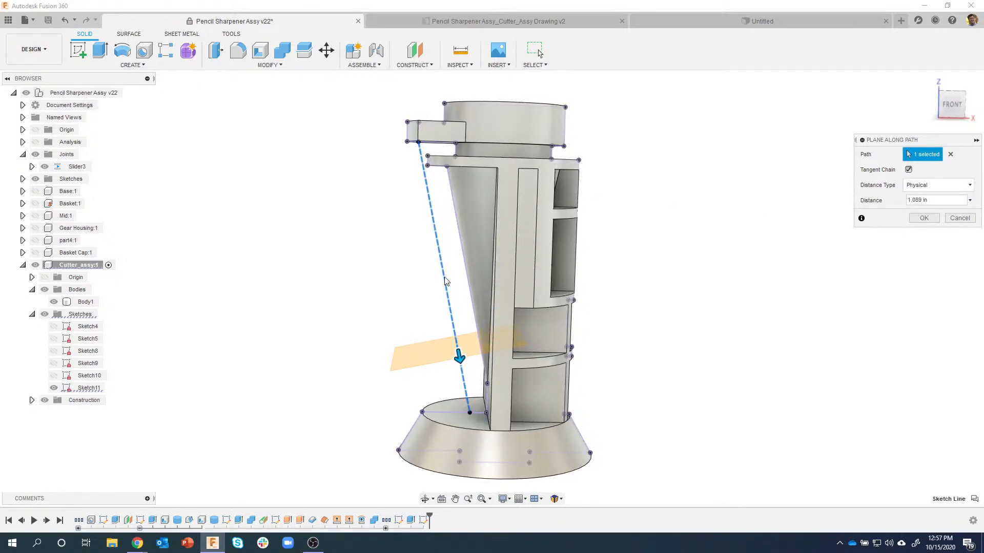
pyautogui.click(934, 200)
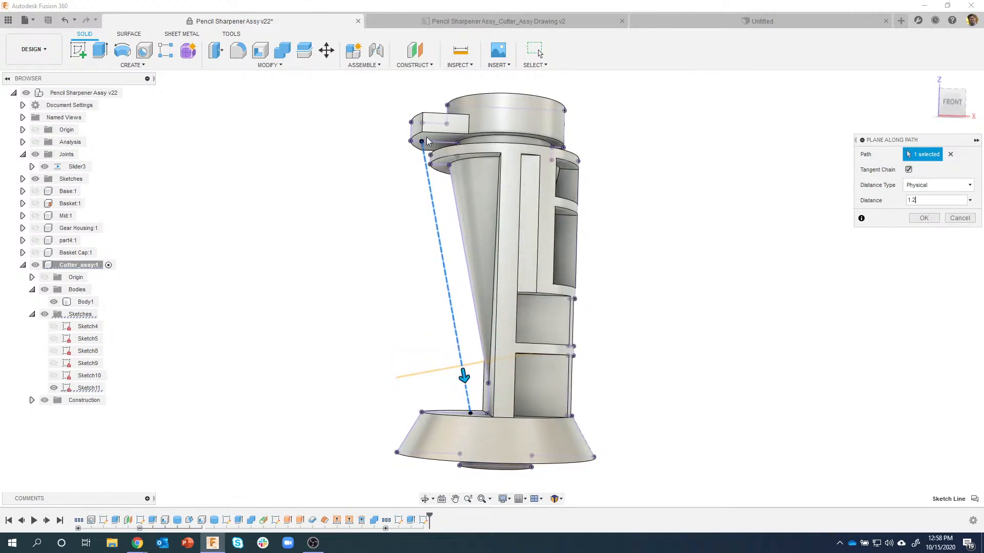
pyautogui.click(924, 217)
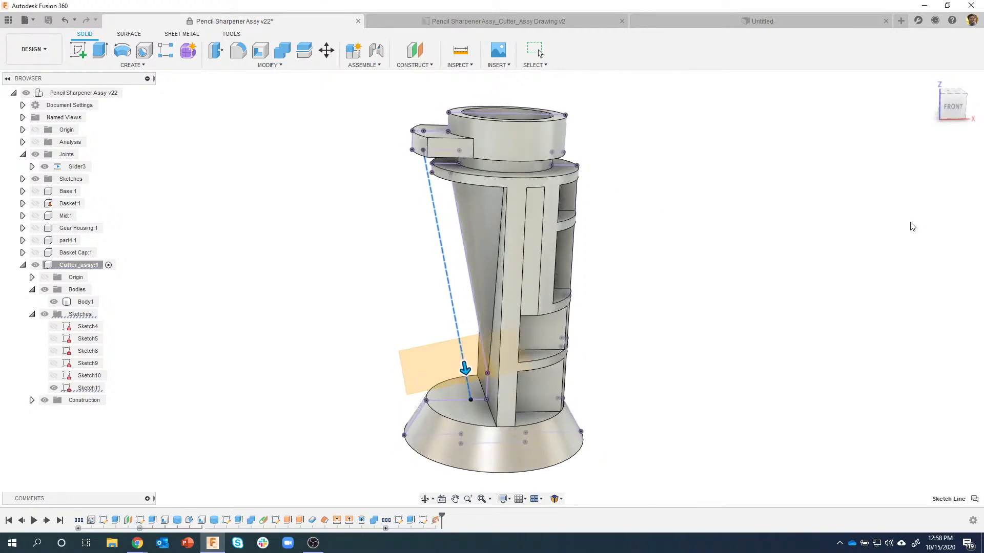
# Start a sketch on the new angled plane and draw a 0.5 in diameter circle centred on the slanted axis.
pyautogui.rightClick(432, 364)
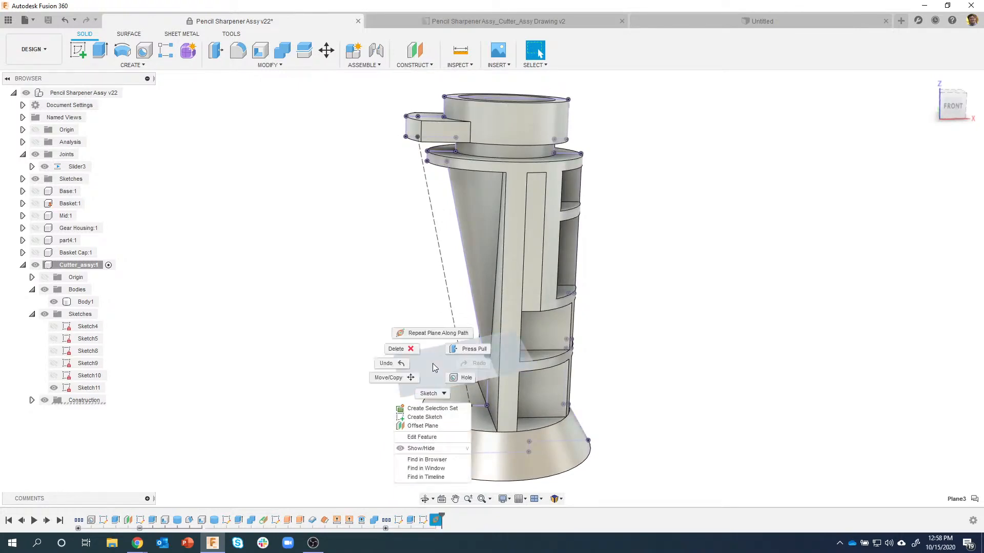
pyautogui.click(418, 408)
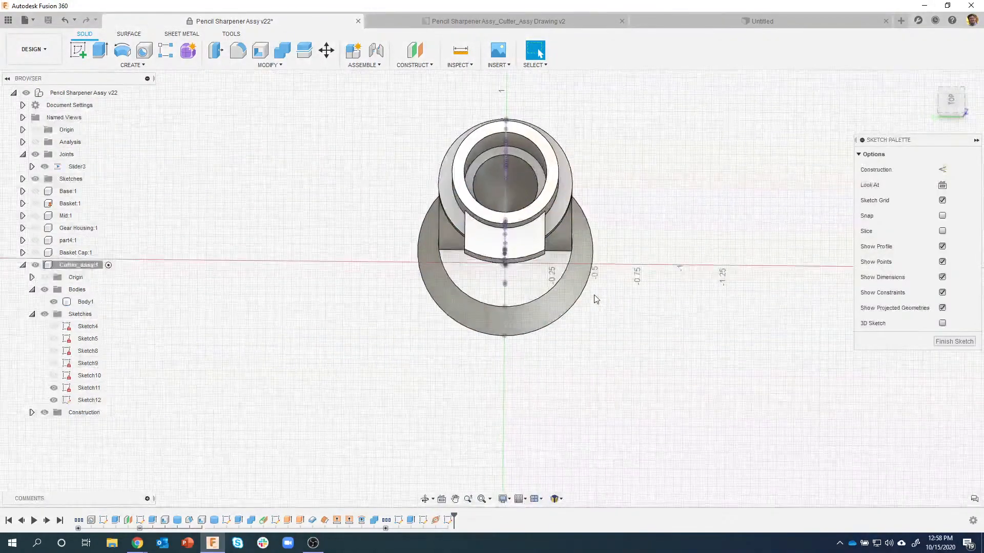
pyautogui.click(348, 269)
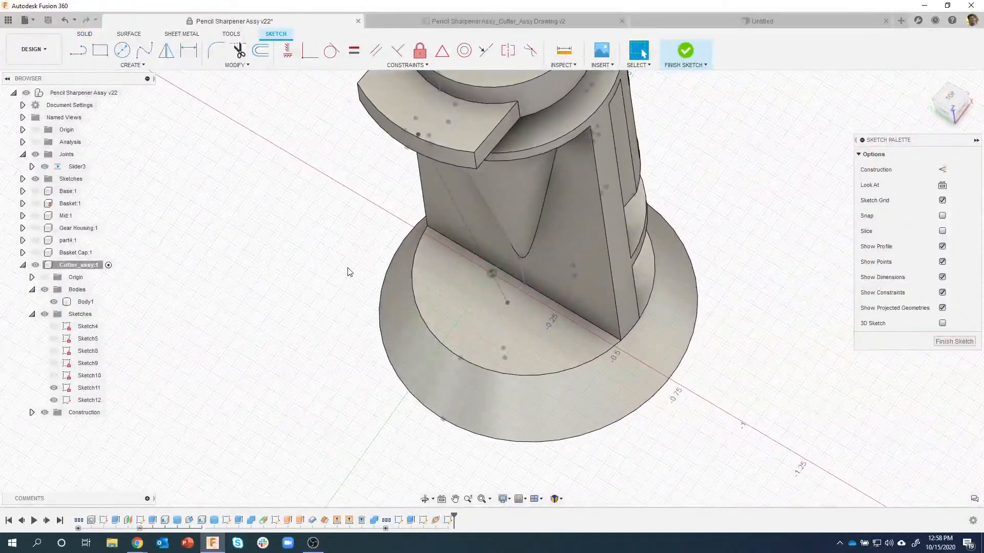
pyautogui.press('c')
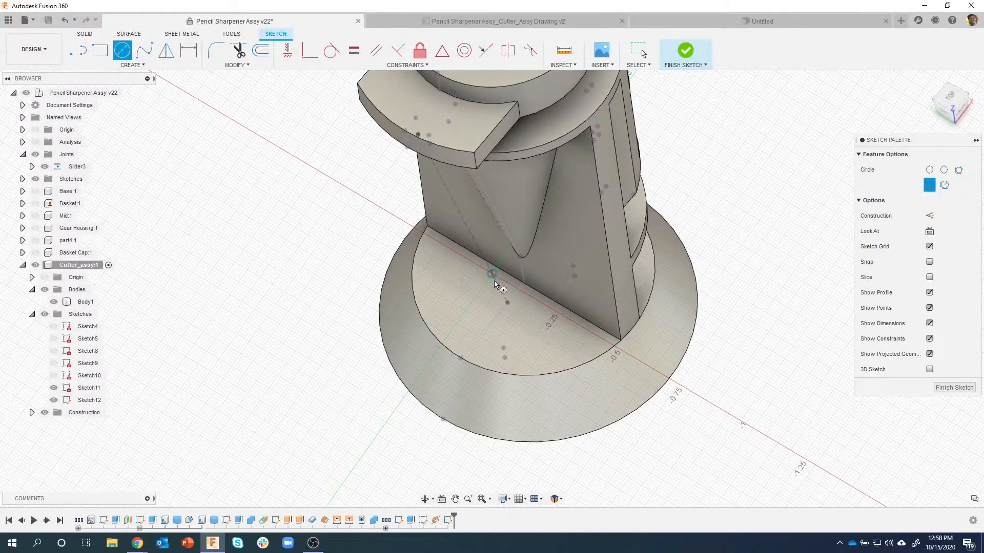
pyautogui.write('0.5')
pyautogui.press('Return')
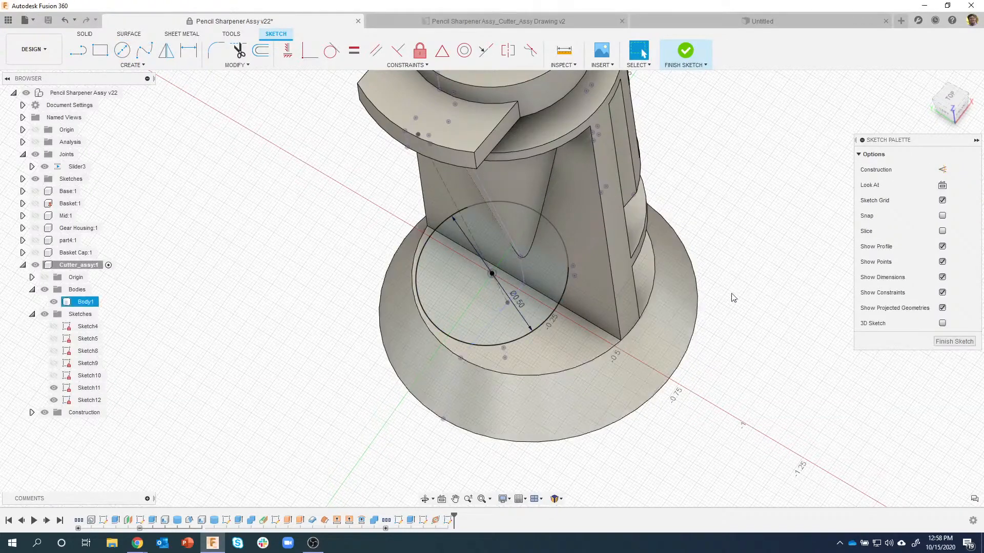
# Add a concentric 0.35 in diameter circle inside the 0.5 in circle and finish the sketch.
pyautogui.press('c')
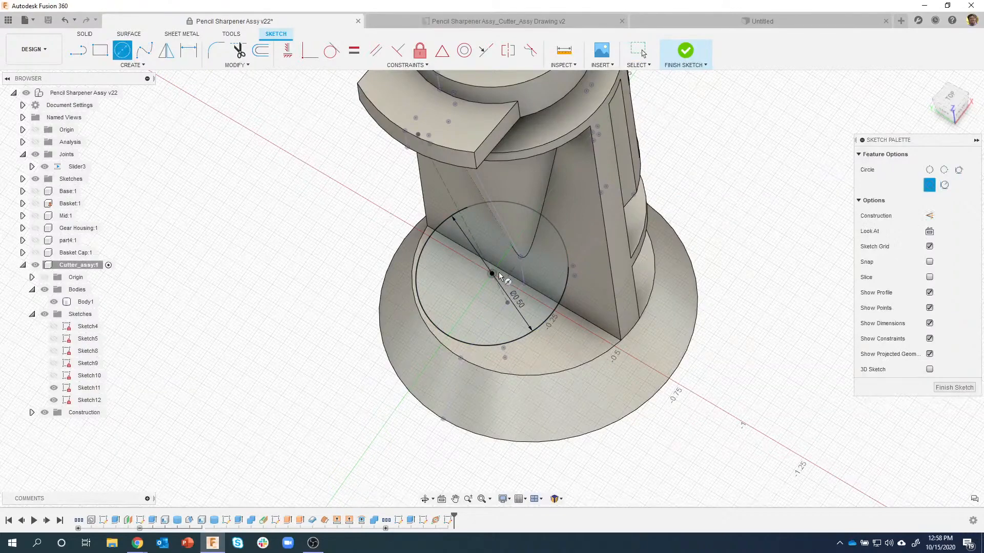
pyautogui.click(492, 274)
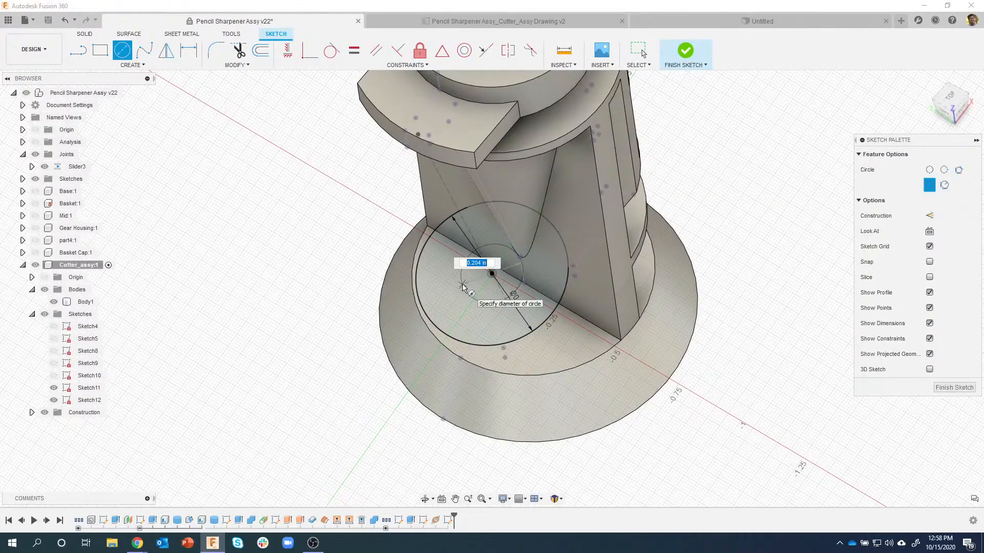
pyautogui.write('.3')
pyautogui.press('Return')
pyautogui.moveTo(462, 287)
pyautogui.keyDown('shift'); pyautogui.mouseDown(button='middle')
pyautogui.moveTo(493, 236)
pyautogui.moveTo(591, 242)
pyautogui.moveTo(544, 268)
pyautogui.moveTo(532, 260)
pyautogui.moveTo(531, 223)
pyautogui.moveTo(510, 183)
pyautogui.moveTo(465, 305)
pyautogui.mouseUp(button='middle'); pyautogui.keyUp('shift')
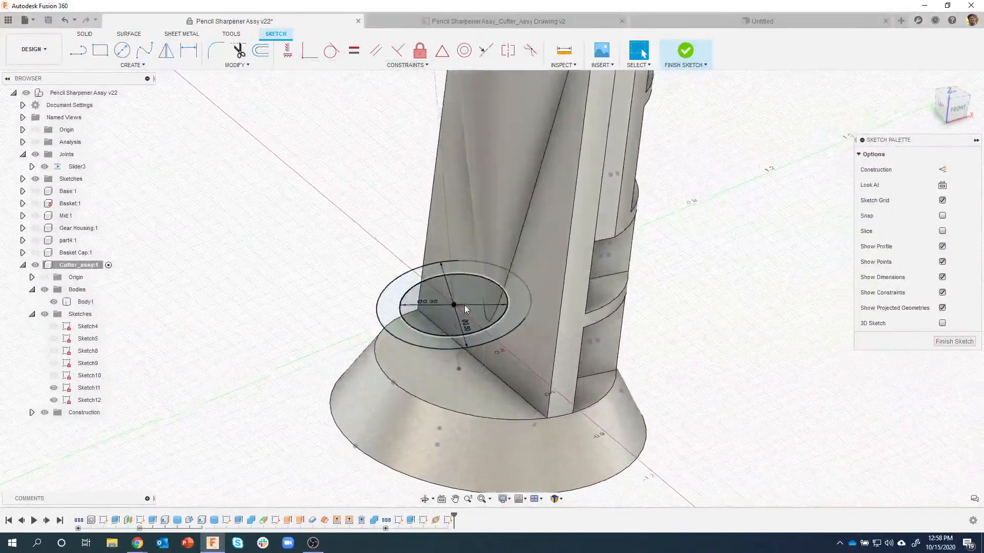
pyautogui.click(684, 51)
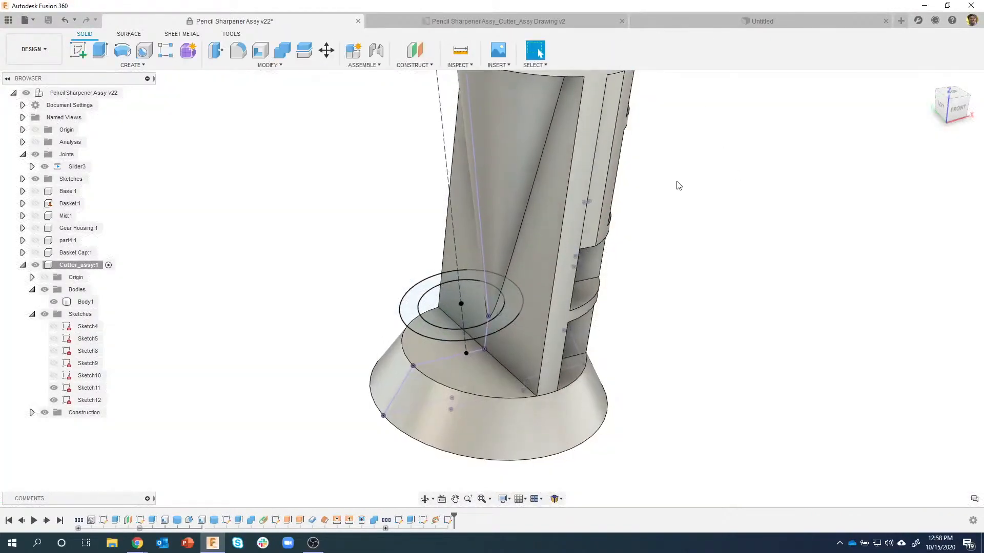
# Extrude both circle profiles as a cut about 0.77 in along the slanted axis toward the gear-holding tab.
pyautogui.scroll(2, 397, 246)
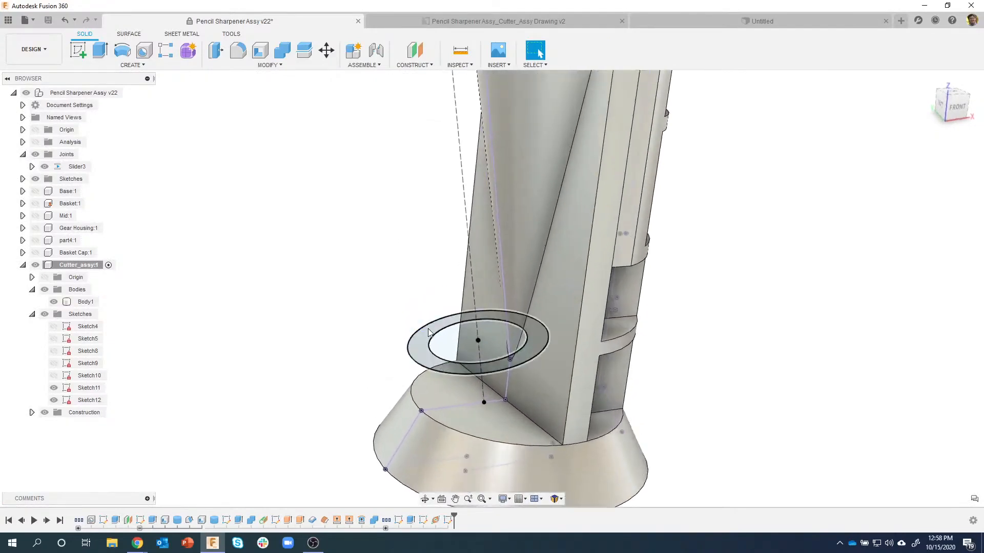
pyautogui.click(425, 341)
pyautogui.keyDown('shift'); pyautogui.click(441, 337); pyautogui.keyUp('shift')
pyautogui.rightClick(441, 337)
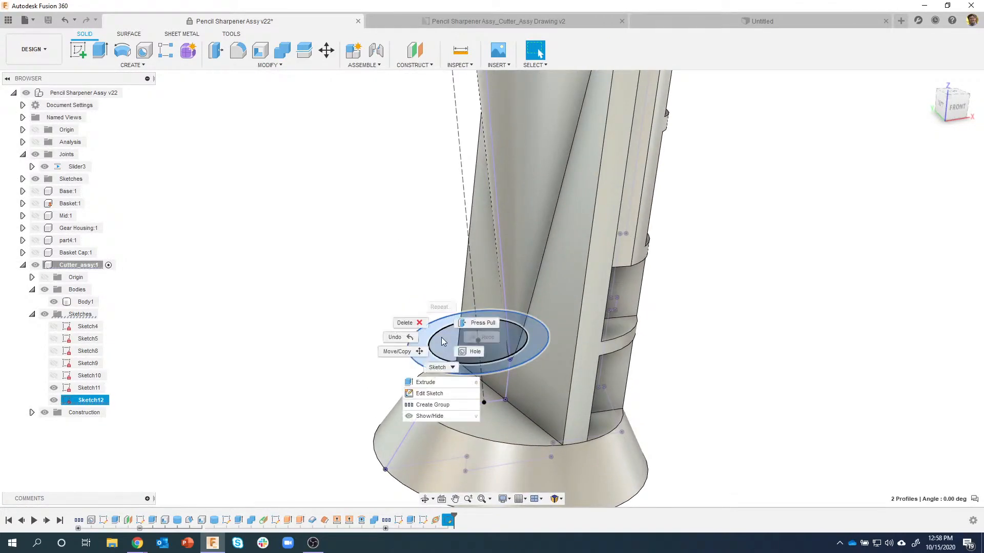
pyautogui.click(431, 382)
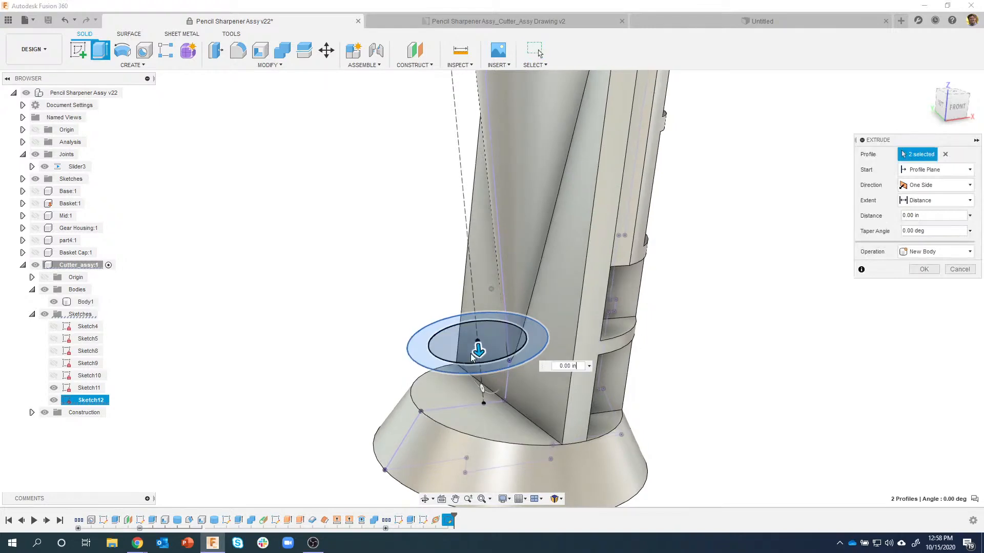
pyautogui.moveTo(476, 350); pyautogui.dragTo(456, 128)
# Set the cut's extrusion distance to -1.15 in and complete the clearance pocket in the cutter body.
pyautogui.keyDown('shift'); pyautogui.moveTo(454, 157); pyautogui.dragTo(643, 245, button='middle'); pyautogui.keyUp('shift')
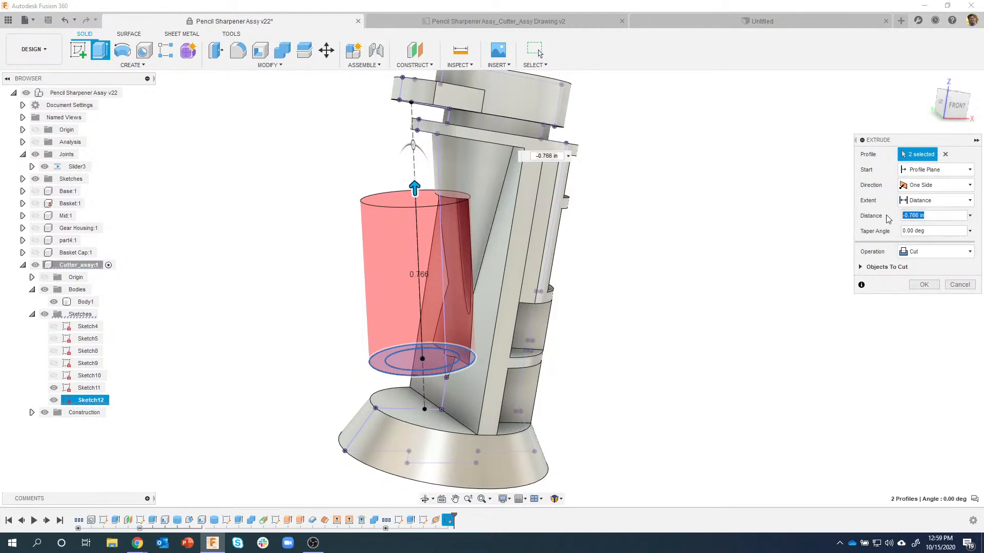
pyautogui.press('Return')
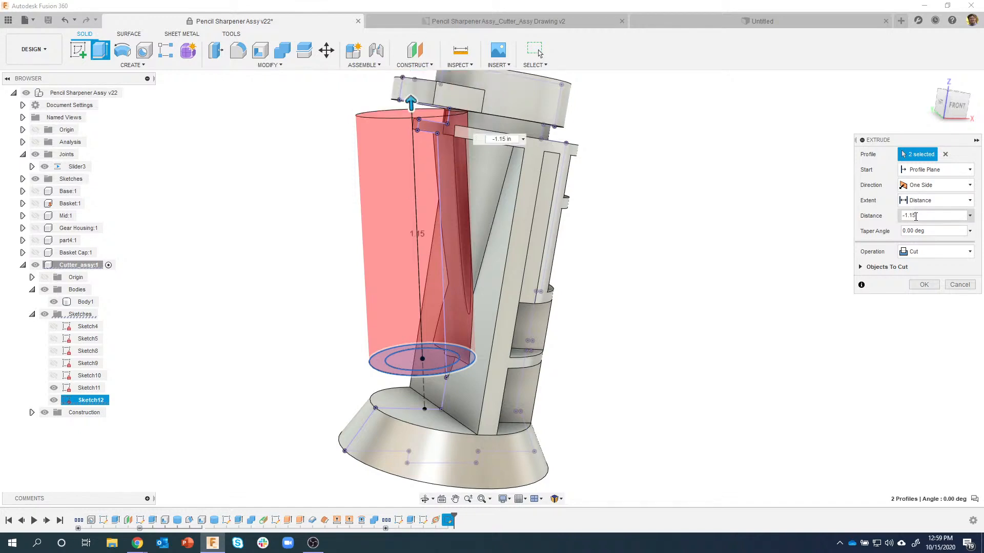
pyautogui.scroll(5, 411, 136)
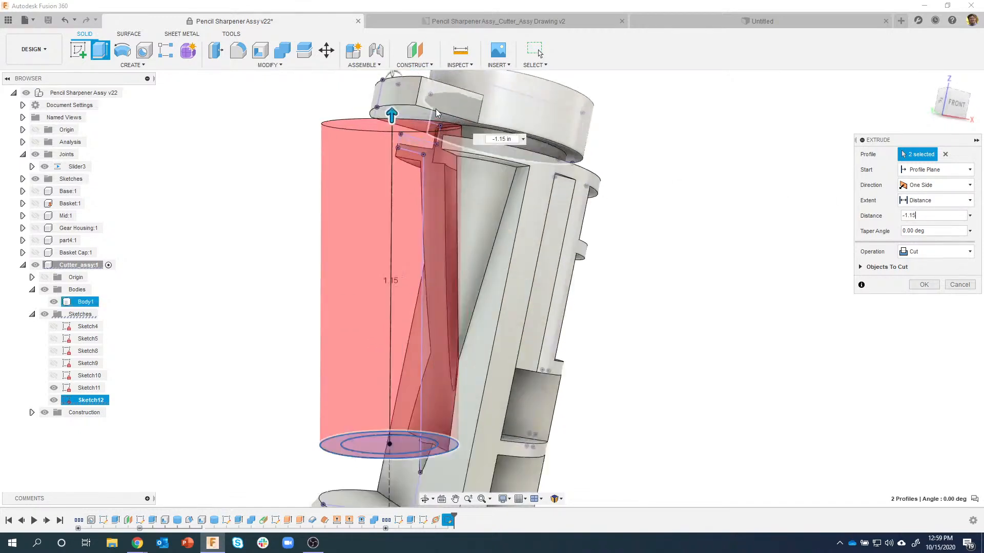
pyautogui.scroll(1, 411, 135)
pyautogui.keyDown('shift'); pyautogui.moveTo(411, 136); pyautogui.dragTo(405, 175, button='middle'); pyautogui.keyUp('shift')
pyautogui.click(923, 285)
pyautogui.keyDown('shift'); pyautogui.moveTo(743, 309); pyautogui.dragTo(641, 314, button='middle'); pyautogui.keyUp('shift')
pyautogui.click(434, 271)
pyautogui.click(647, 314)
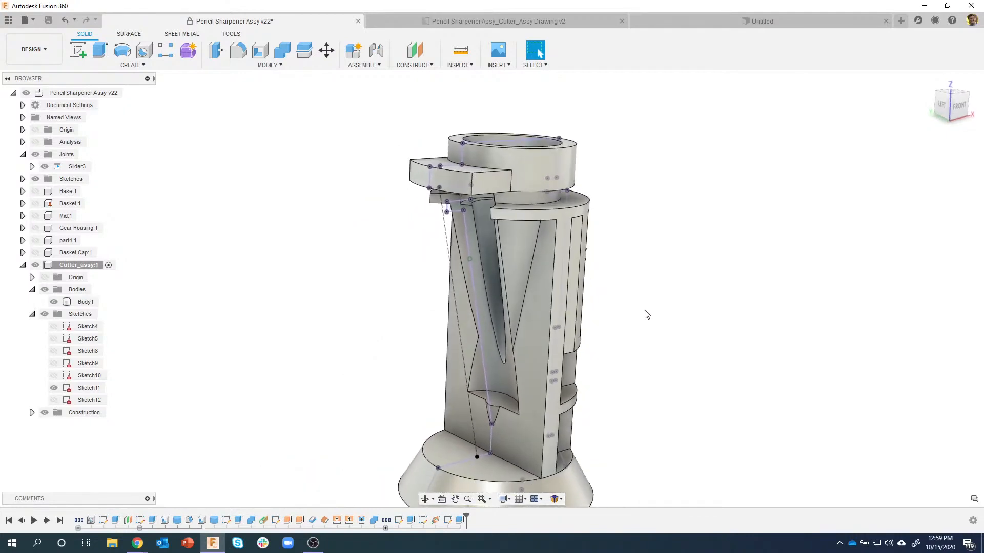
# Show Sketch12 with the two concentric circles and hide the axis sketch, Sketch11.
pyautogui.click(53, 400)
pyautogui.click(54, 388)
pyautogui.keyDown('shift'); pyautogui.moveTo(299, 351); pyautogui.dragTo(459, 372, button='middle'); pyautogui.keyUp('shift')
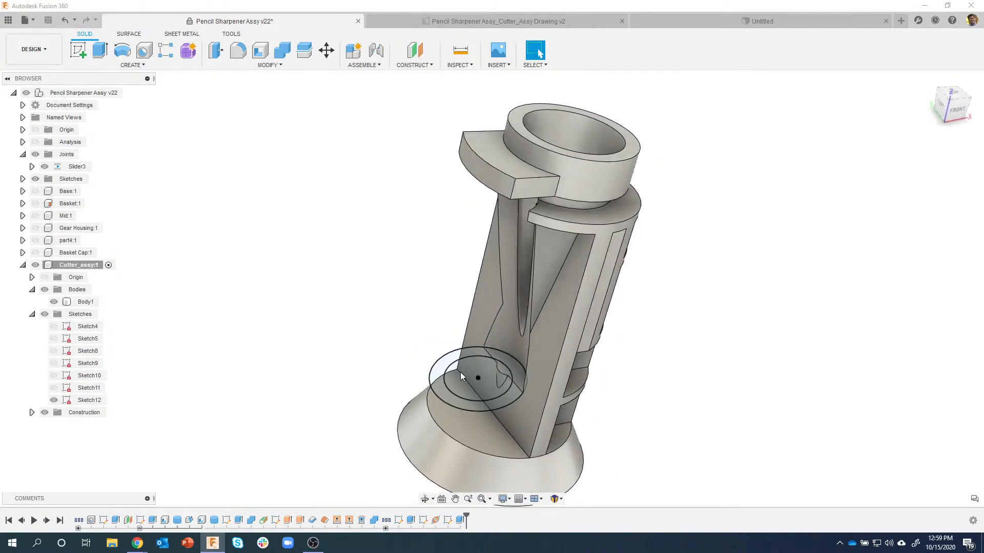
pyautogui.click(471, 372)
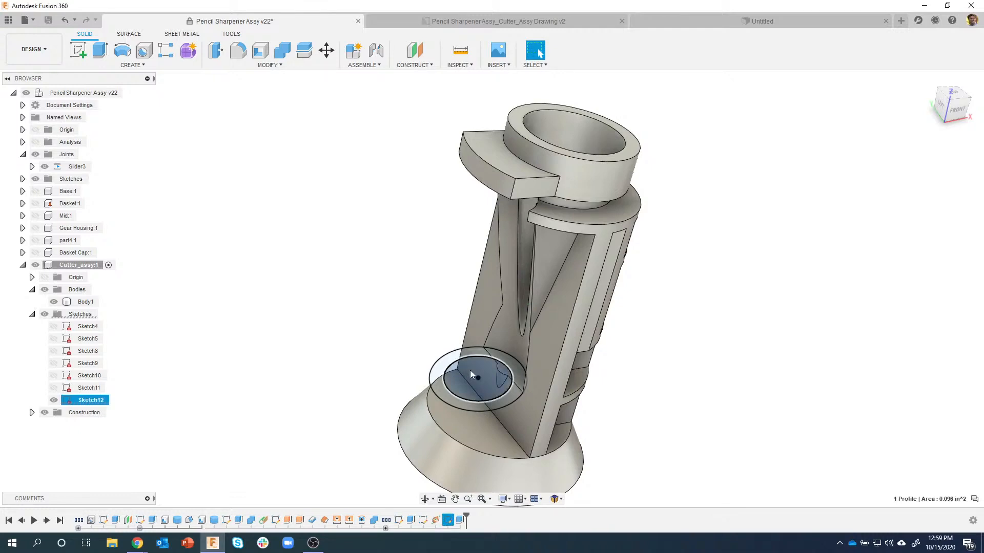
pyautogui.click(711, 306)
pyautogui.moveTo(712, 306)
pyautogui.keyDown('shift'); pyautogui.mouseDown(button='middle')
pyautogui.moveTo(681, 312)
pyautogui.moveTo(696, 294)
pyautogui.mouseUp(button='middle'); pyautogui.keyUp('shift')
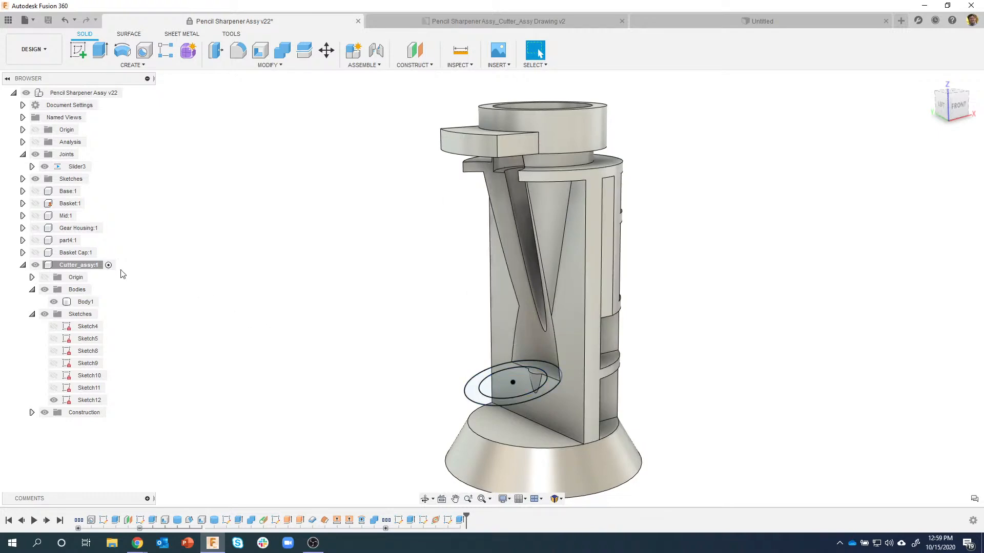
# Create and activate a new internal component named Cutter inside Cutter_assy and expand its contents.
pyautogui.click(80, 266)
pyautogui.rightClick(78, 268)
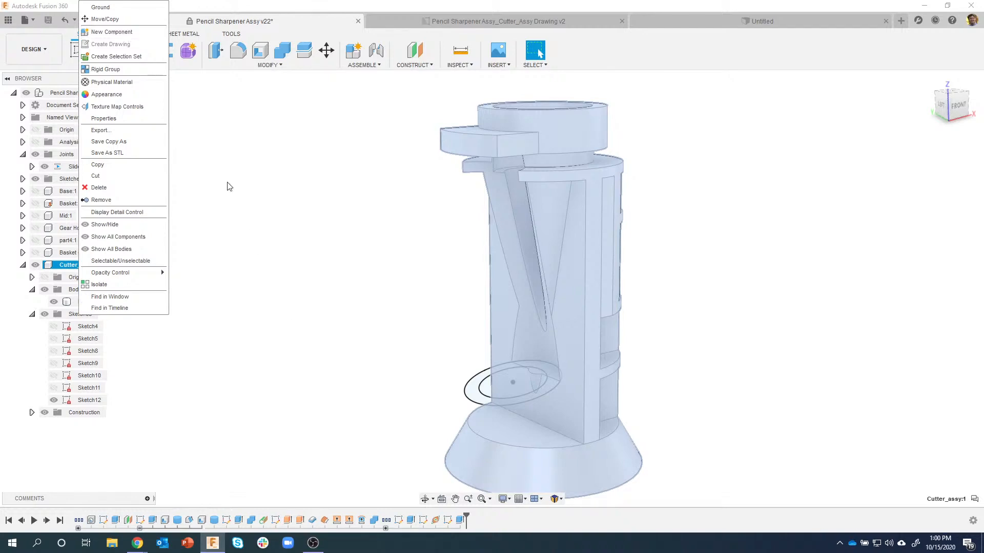
pyautogui.click(120, 32)
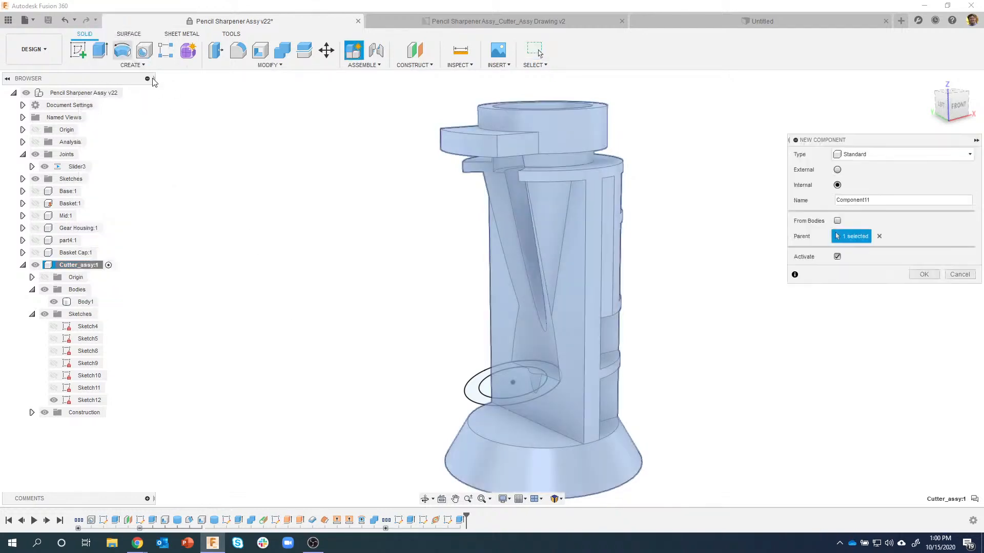
pyautogui.moveTo(870, 200); pyautogui.dragTo(822, 202)
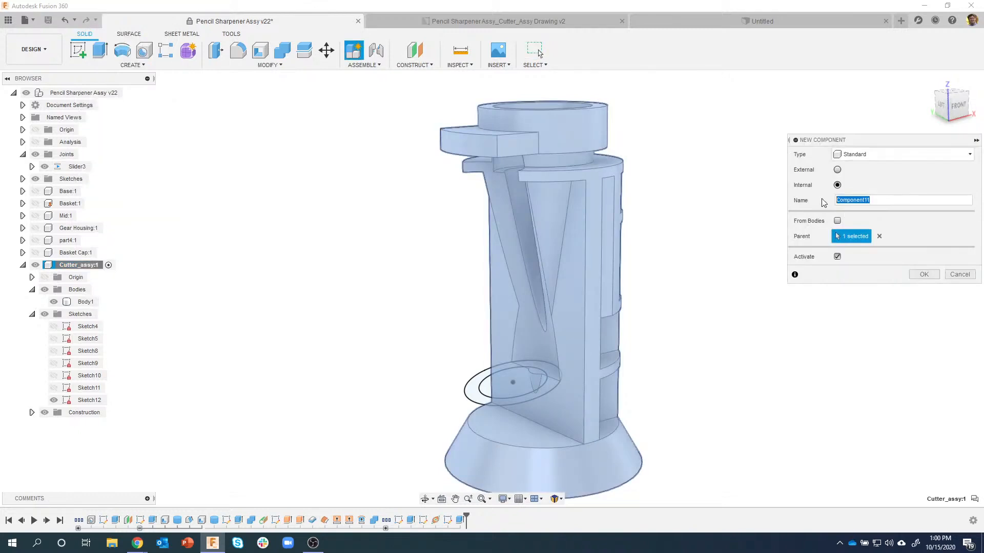
pyautogui.write('Cutter')
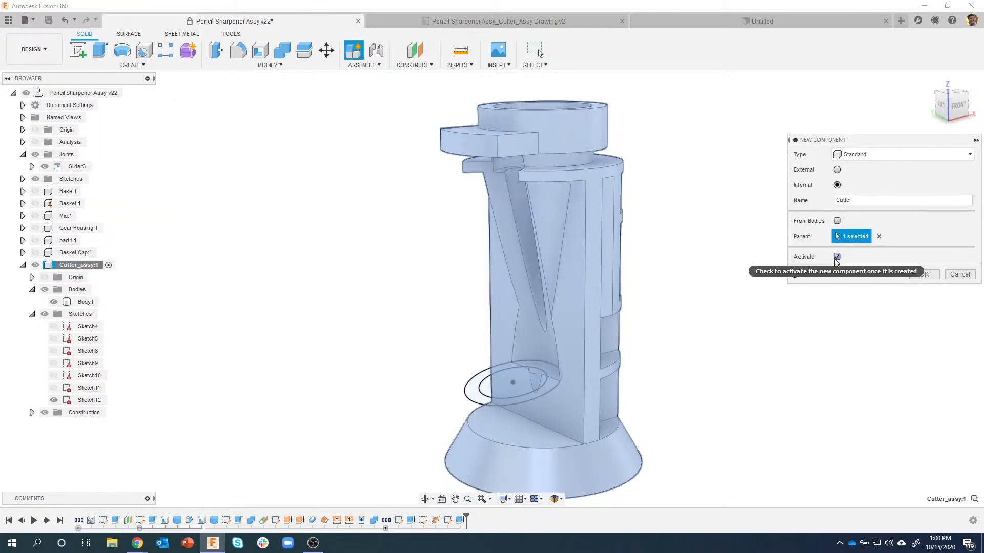
pyautogui.click(924, 275)
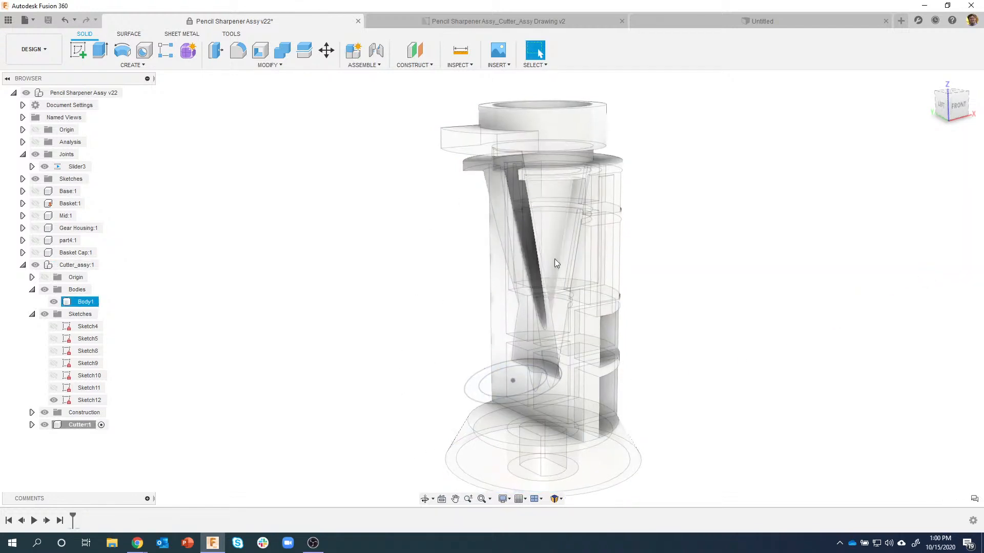
pyautogui.scroll(-2, 554, 260)
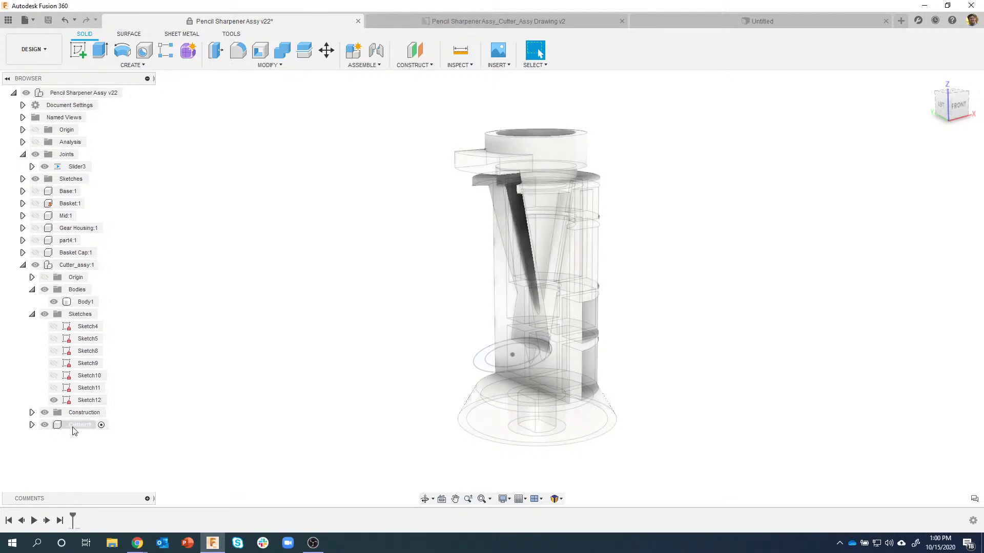
pyautogui.click(32, 425)
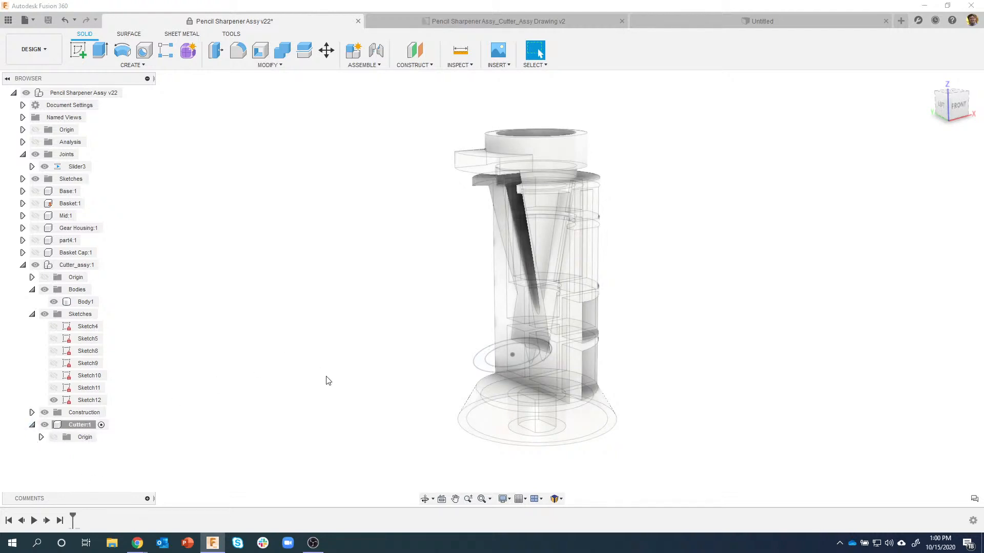
# Extrude the inner circle of Sketch12 by -1 in along the slanted axis as a new body in the Cutter component.
pyautogui.keyDown('shift'); pyautogui.moveTo(296, 377); pyautogui.dragTo(450, 352, button='middle'); pyautogui.keyUp('shift')
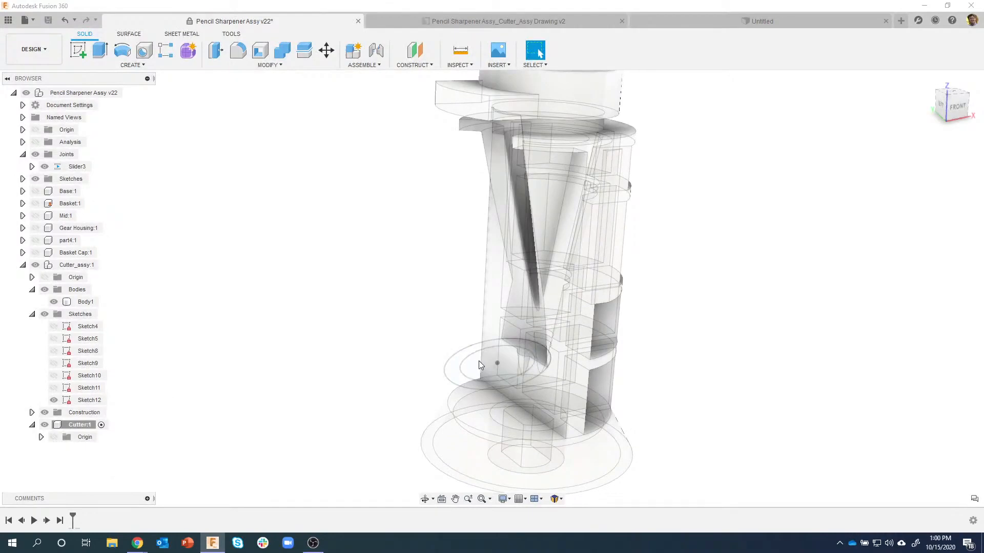
pyautogui.click(484, 310)
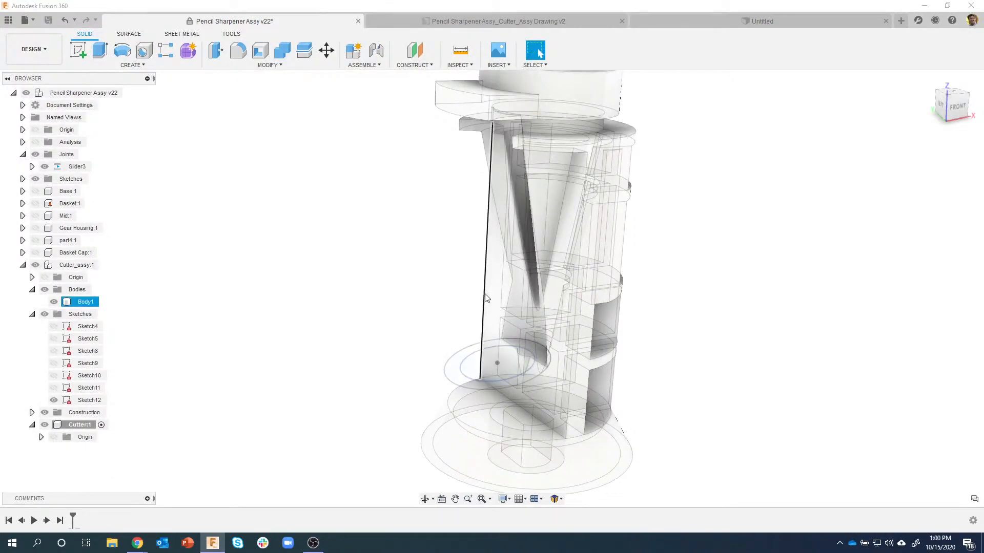
pyautogui.press('d')
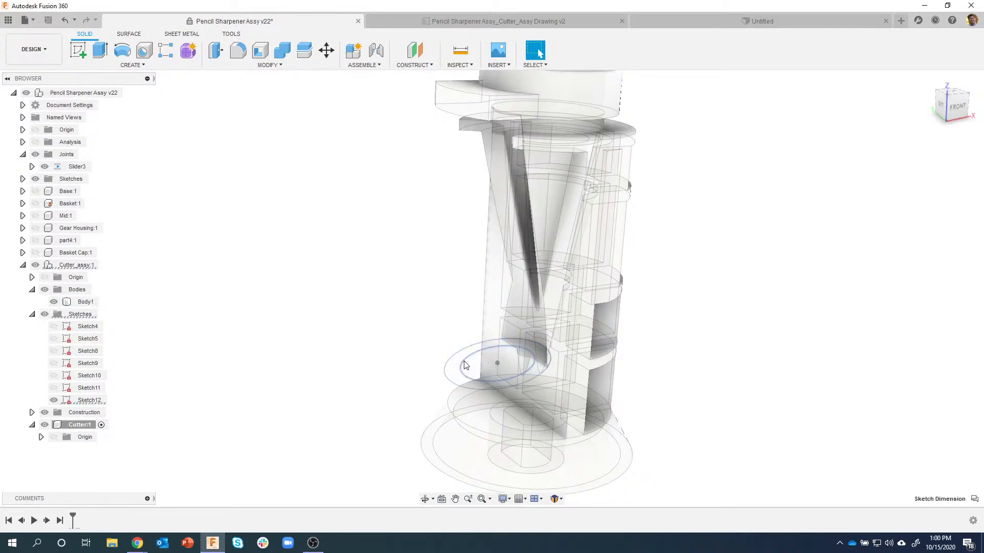
pyautogui.click(469, 362)
pyautogui.rightClick(470, 363)
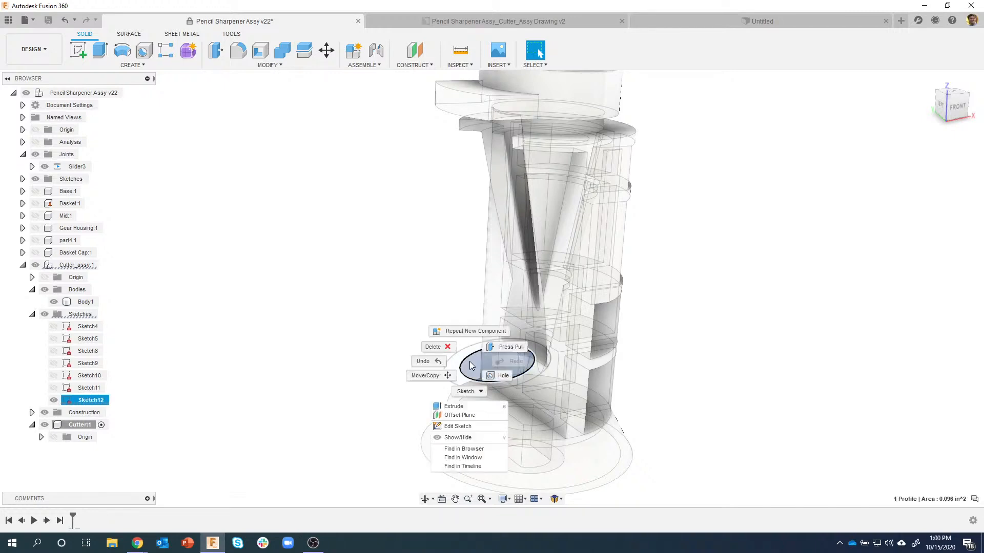
pyautogui.click(453, 408)
pyautogui.keyDown('shift'); pyautogui.moveTo(460, 399); pyautogui.dragTo(489, 370, button='middle'); pyautogui.keyUp('shift')
pyautogui.moveTo(489, 370); pyautogui.dragTo(611, 318)
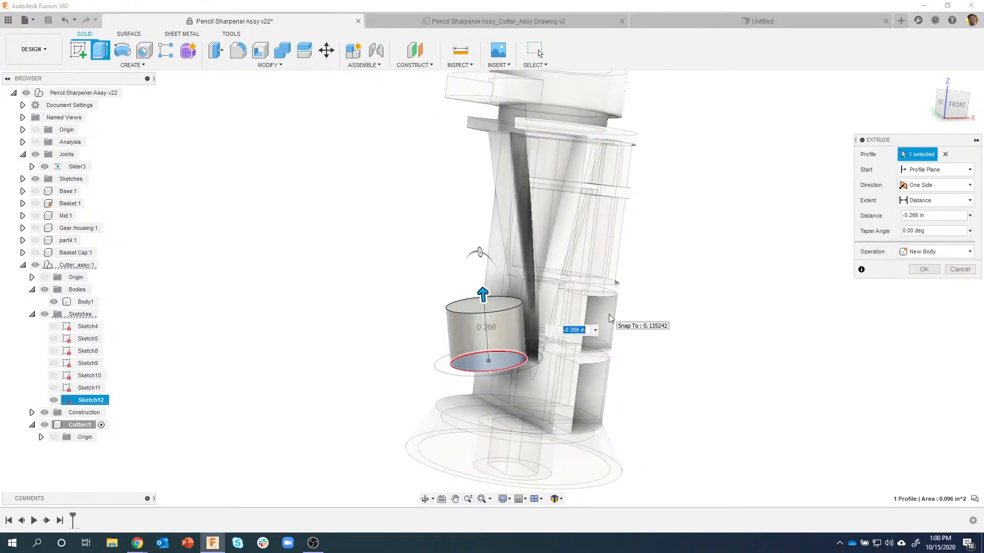
pyautogui.press('BackSpace')
pyautogui.write('-1')
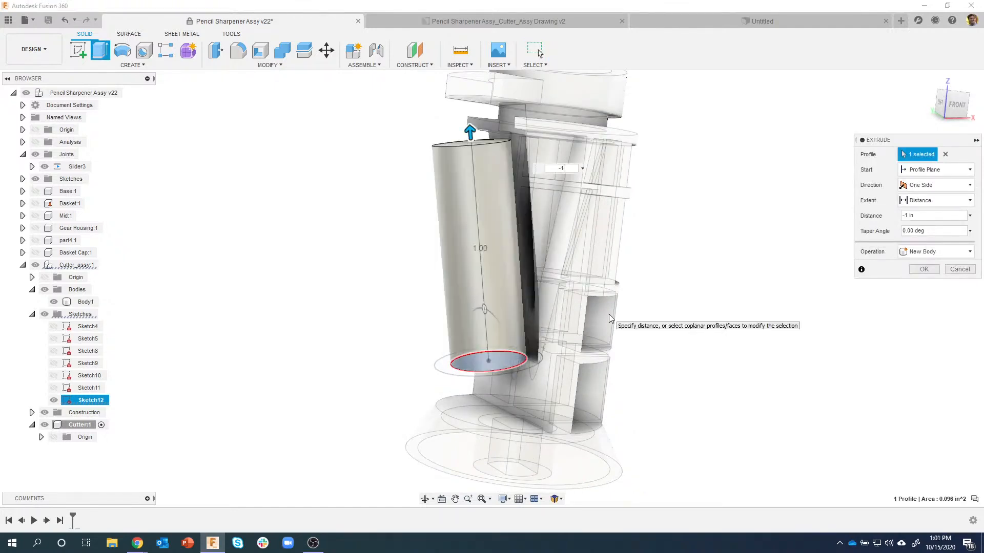
pyautogui.press('Return')
# Start a sketch on the upper end face of the slanted cylinder and hide the Cutter_assy body Body1.
pyautogui.keyDown('shift'); pyautogui.moveTo(608, 315); pyautogui.dragTo(688, 224, button='middle'); pyautogui.keyUp('shift')
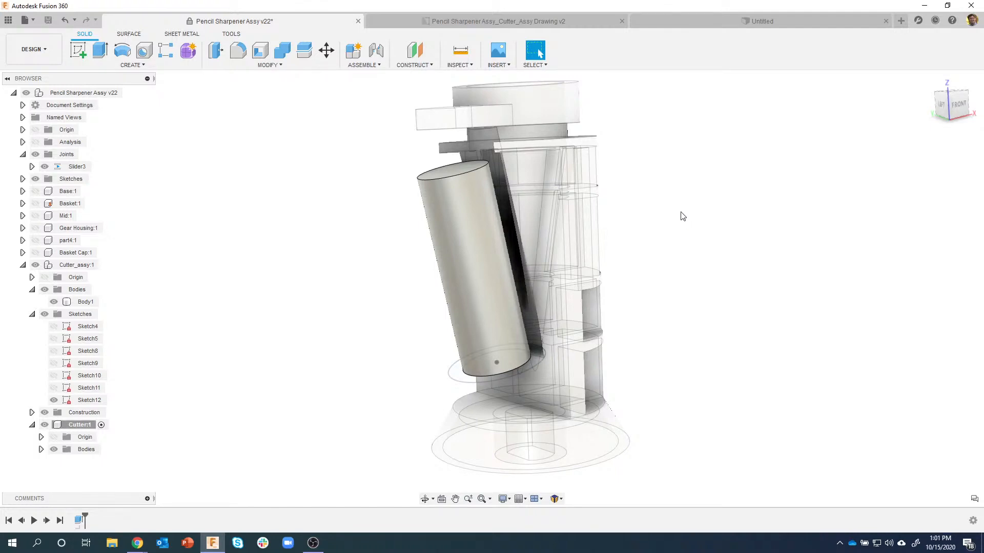
pyautogui.keyDown('shift'); pyautogui.moveTo(485, 188); pyautogui.dragTo(445, 226, button='middle'); pyautogui.keyUp('shift')
pyautogui.click(445, 234)
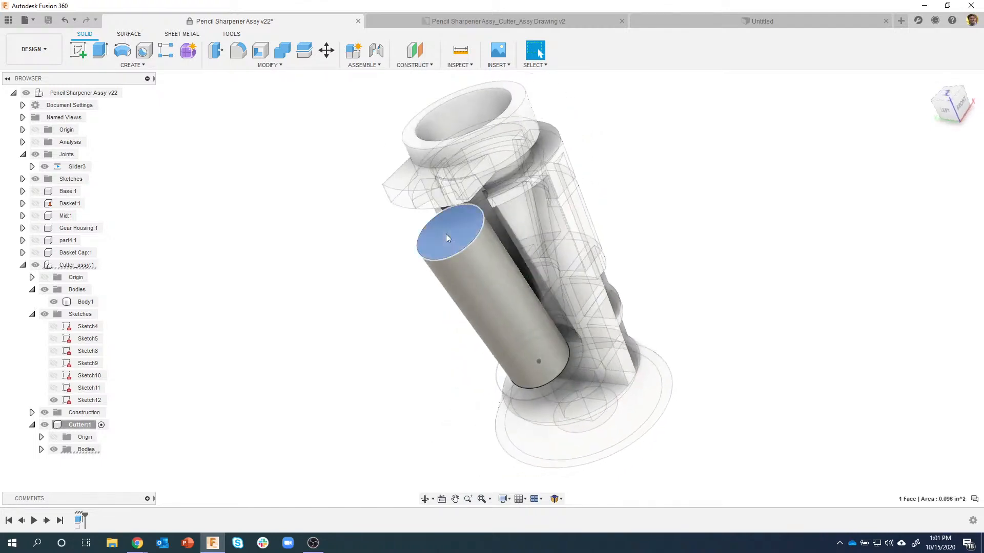
pyautogui.rightClick(447, 235)
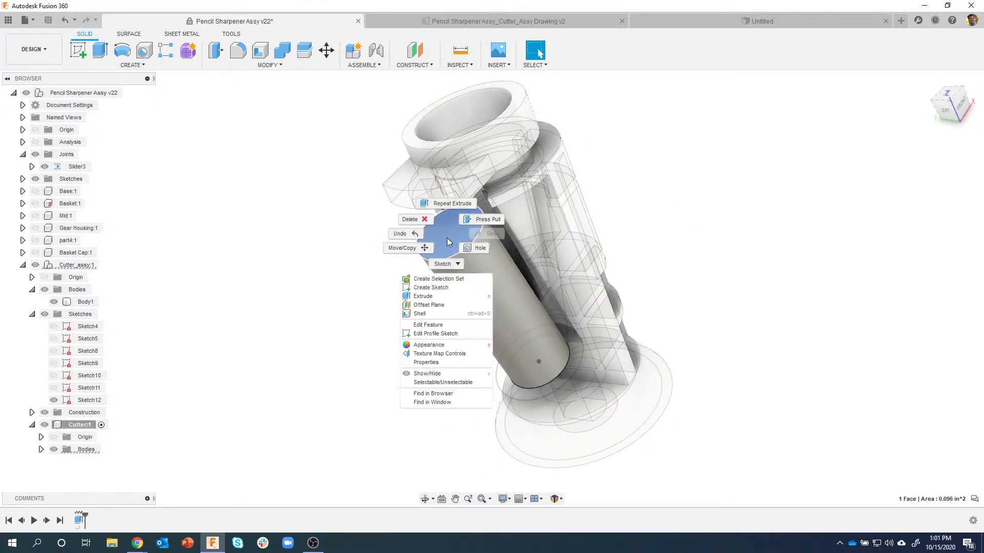
pyautogui.click(430, 288)
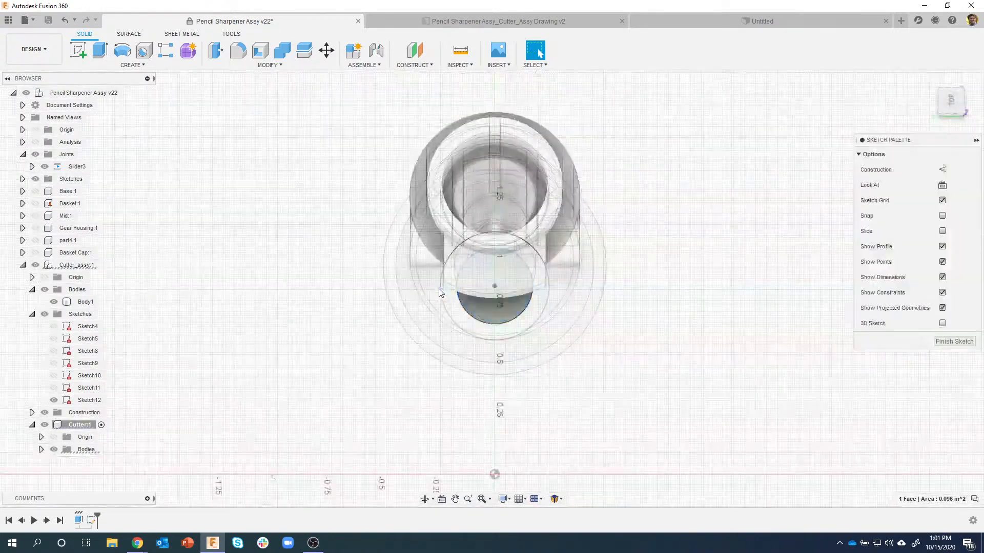
pyautogui.click(33, 316)
pyautogui.click(54, 301)
pyautogui.scroll(4, 489, 274)
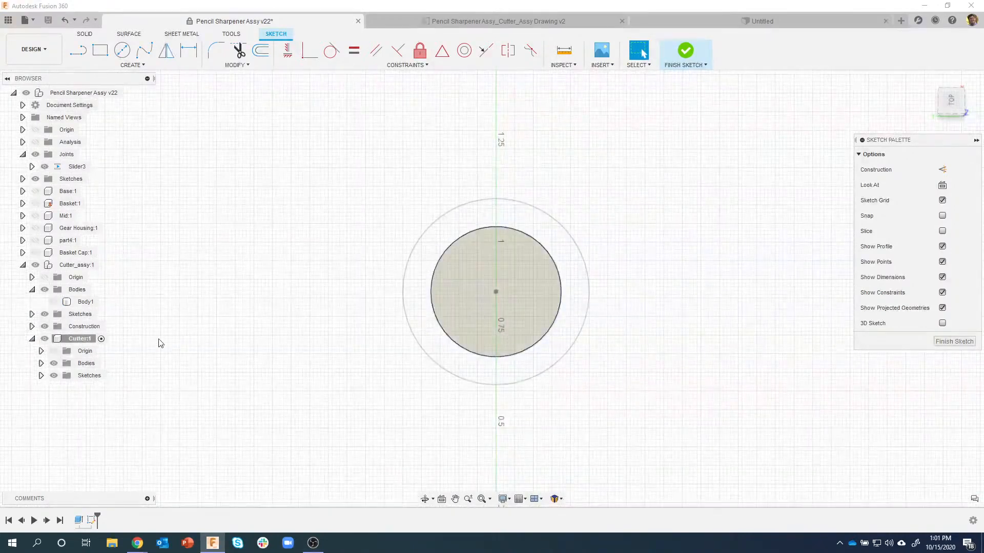
# Draw an inscribed three-sided polygon with a 0.05 in radius, centred on the cylinder's circular edge and pointing outward.
pyautogui.scroll(4, 499, 257)
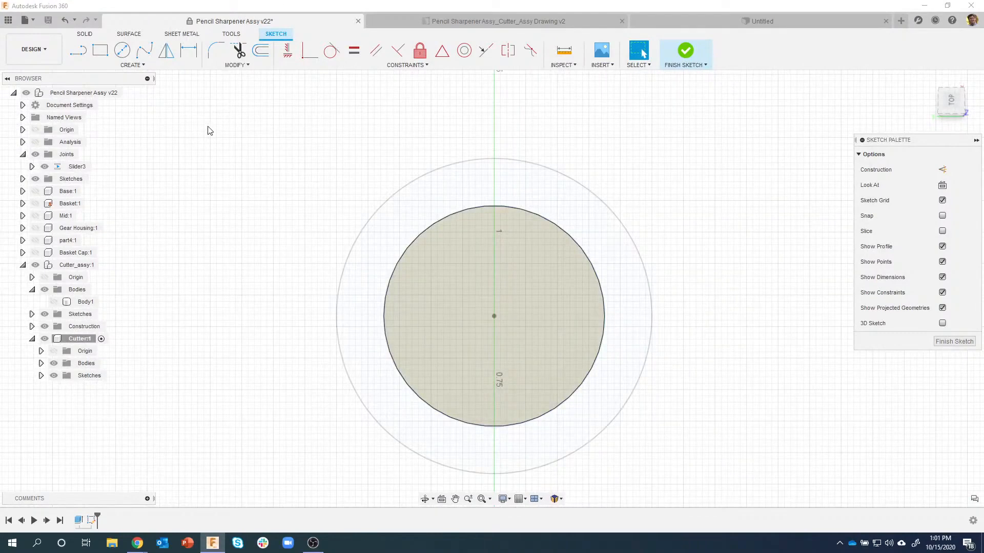
pyautogui.click(147, 65)
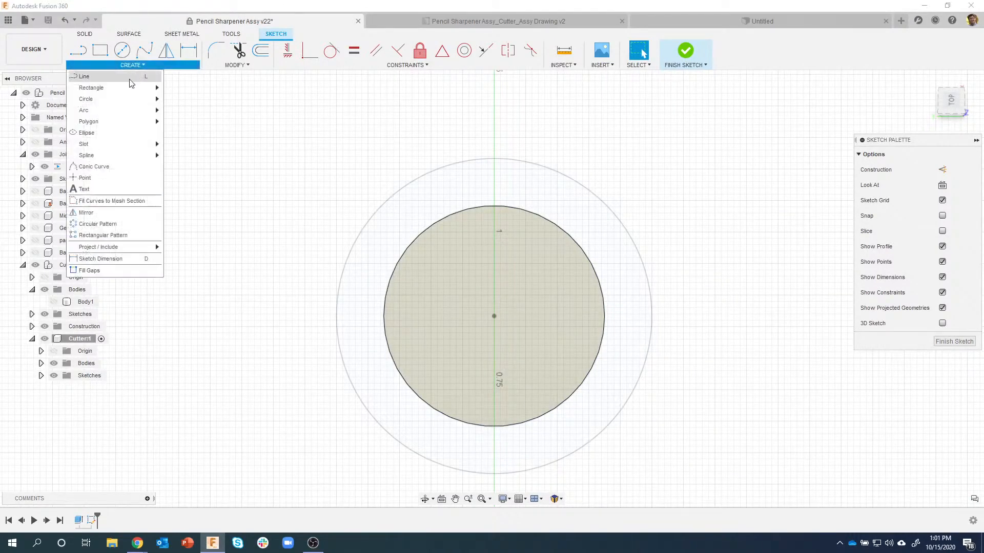
pyautogui.moveTo(104, 122)
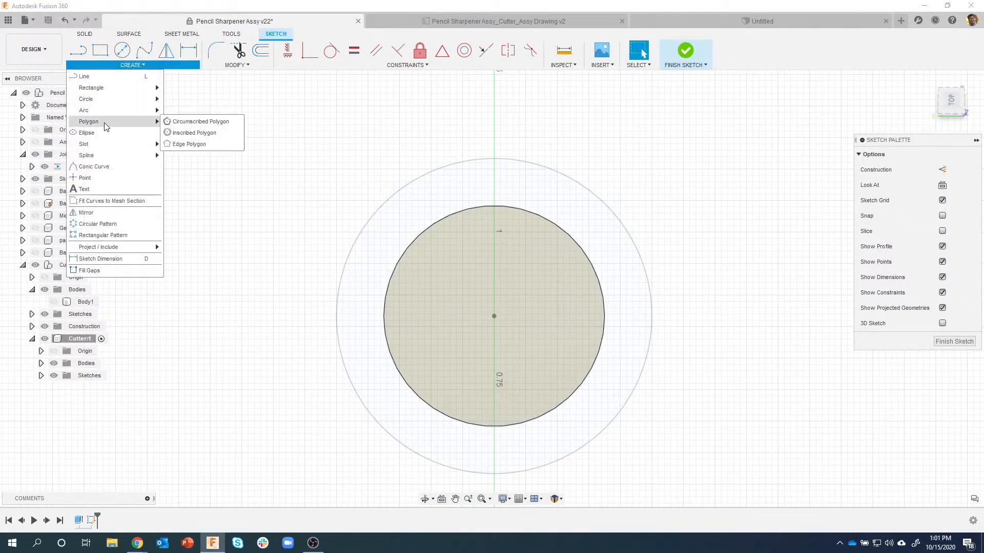
pyautogui.click(195, 132)
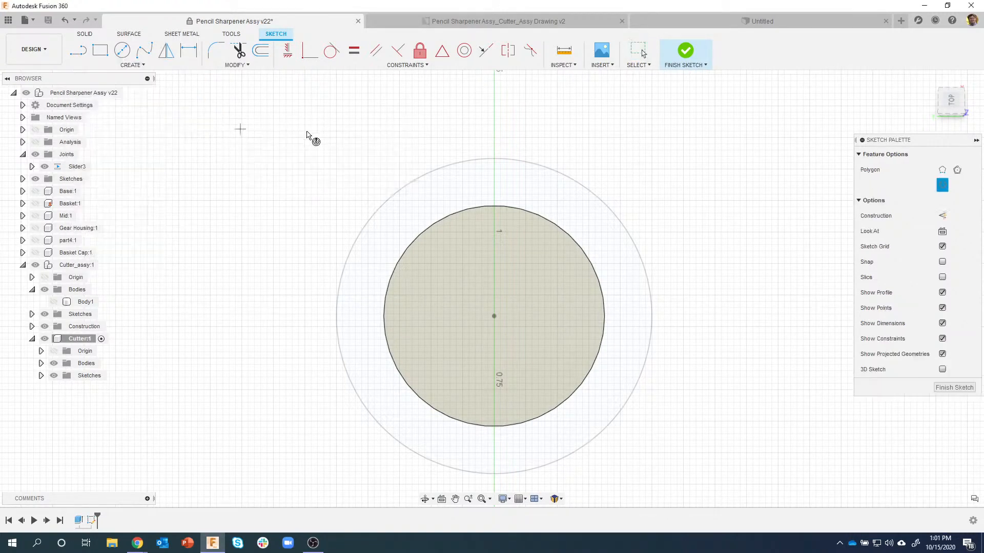
pyautogui.scroll(3, 540, 215)
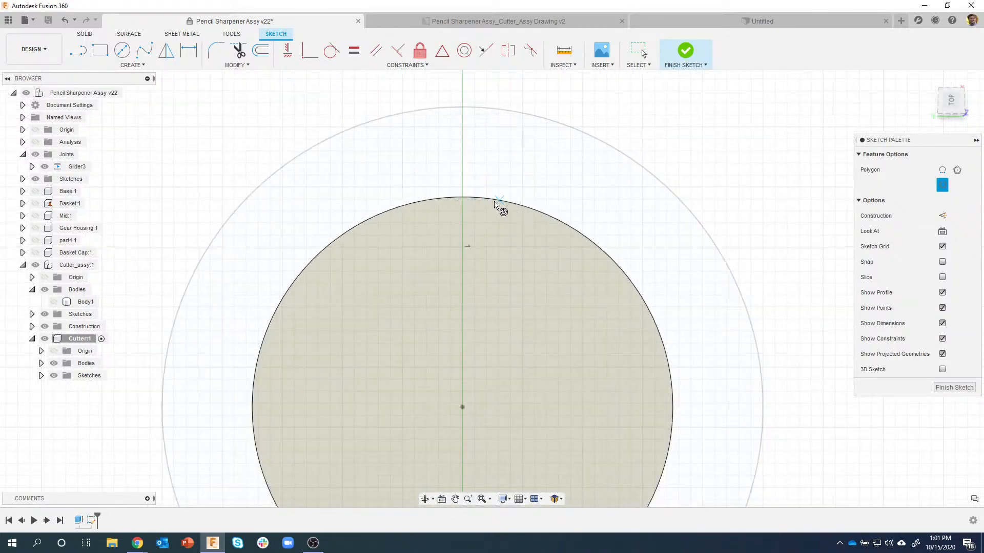
pyautogui.click(469, 199)
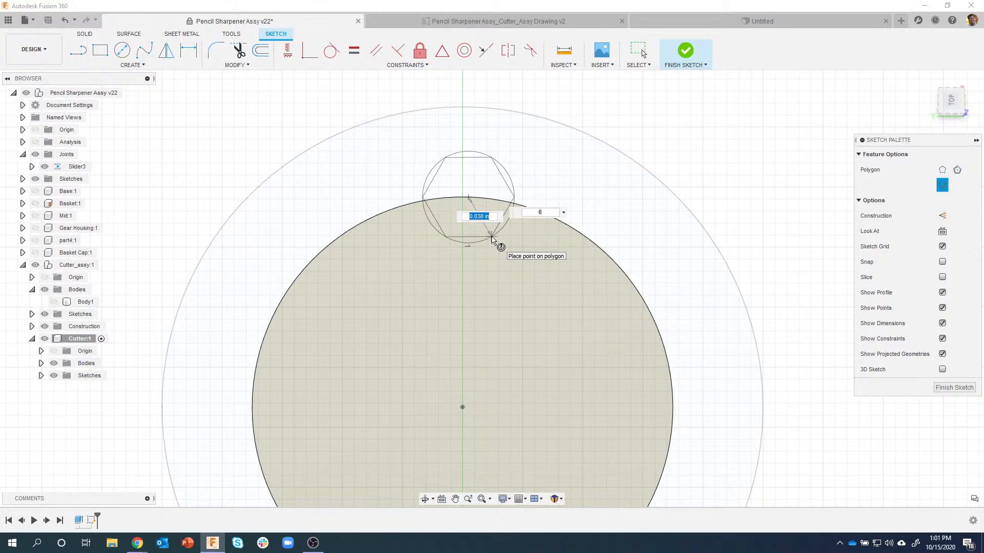
pyautogui.click(543, 211)
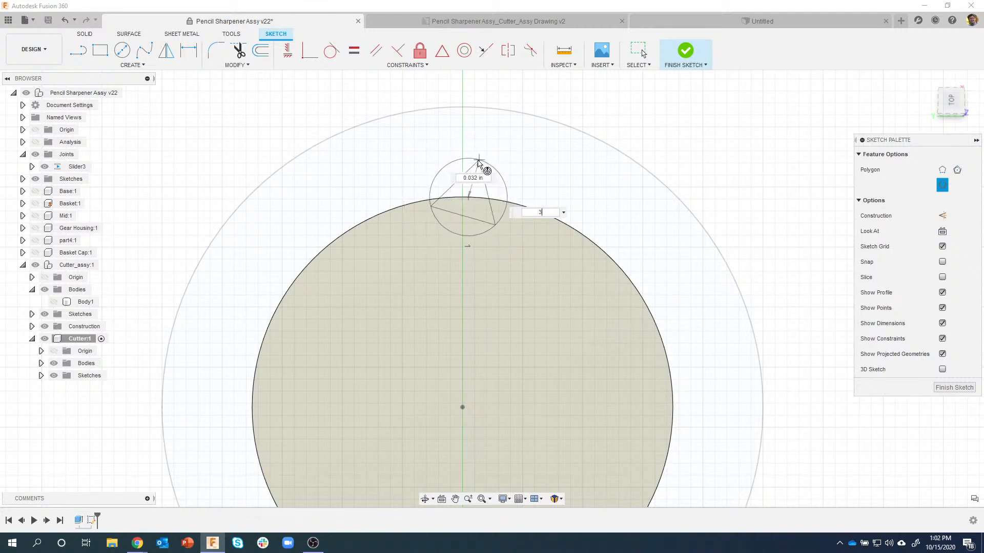
pyautogui.press('Tab')
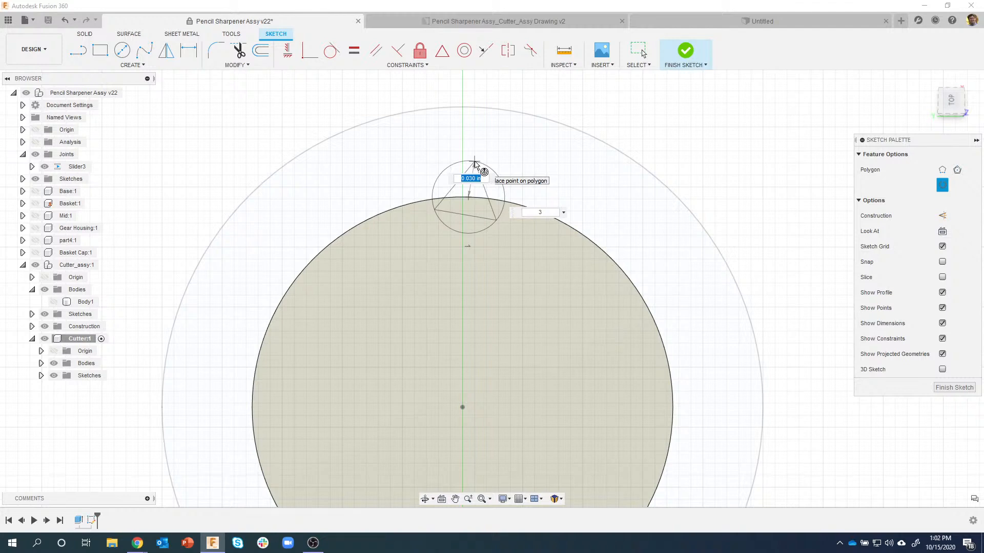
pyautogui.press('BackSpace')
pyautogui.write('.05')
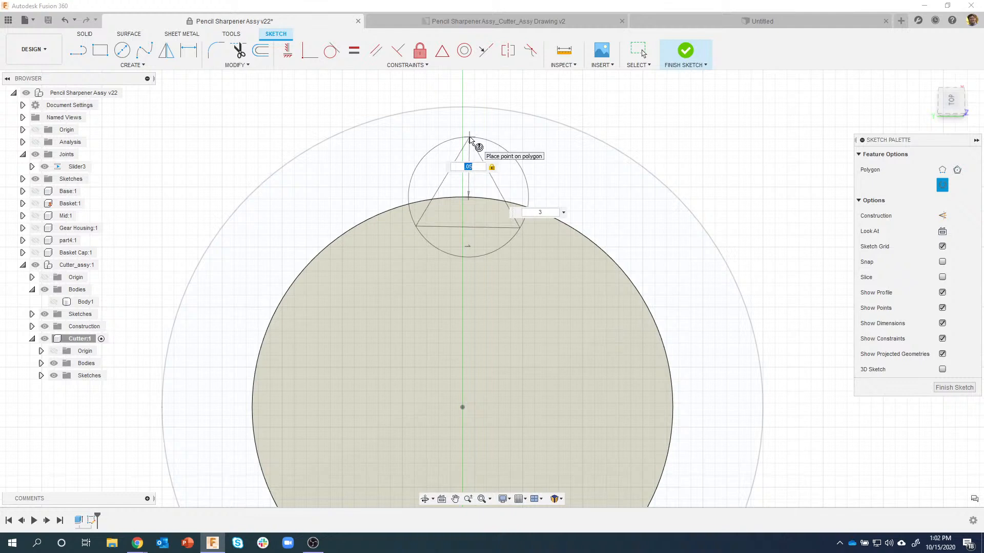
pyautogui.click(470, 138)
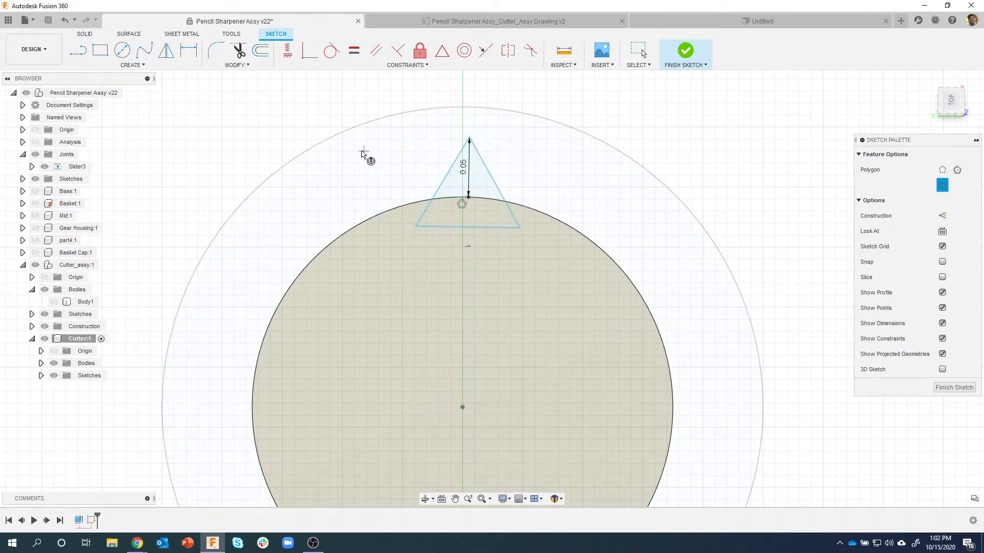
# Align the triangle's centre vertically with the circle's centre, constrain its base horizontal, and finish the sketch.
pyautogui.click(288, 50)
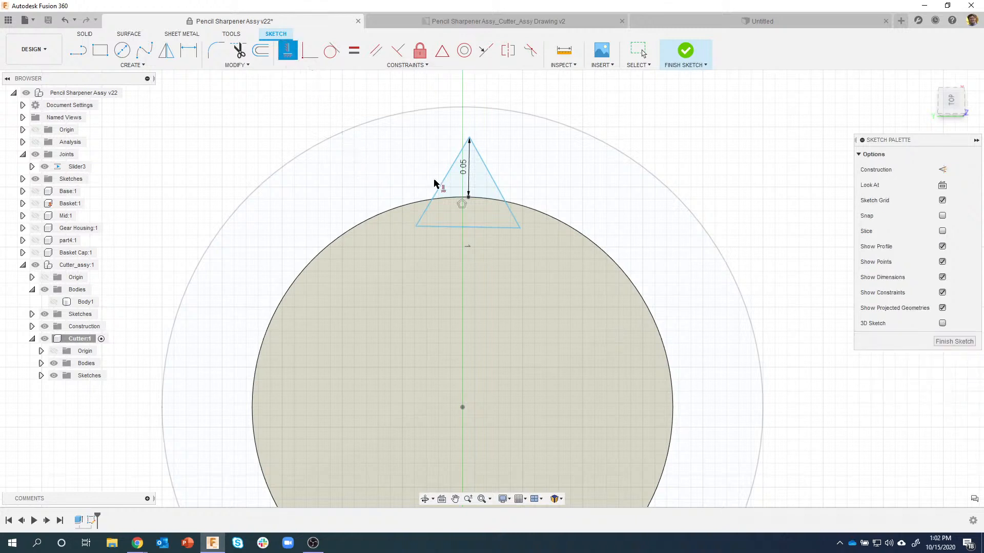
pyautogui.click(469, 199)
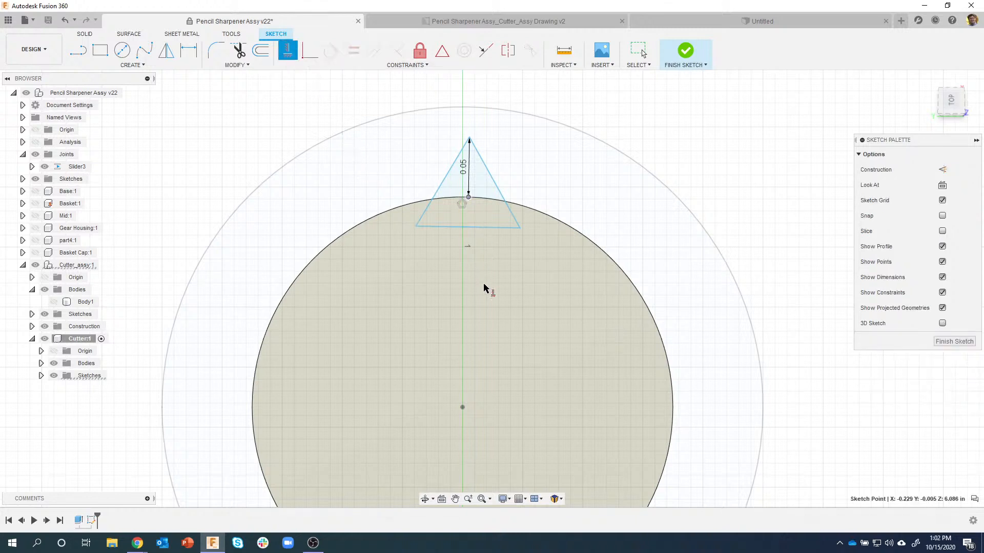
pyautogui.click(463, 408)
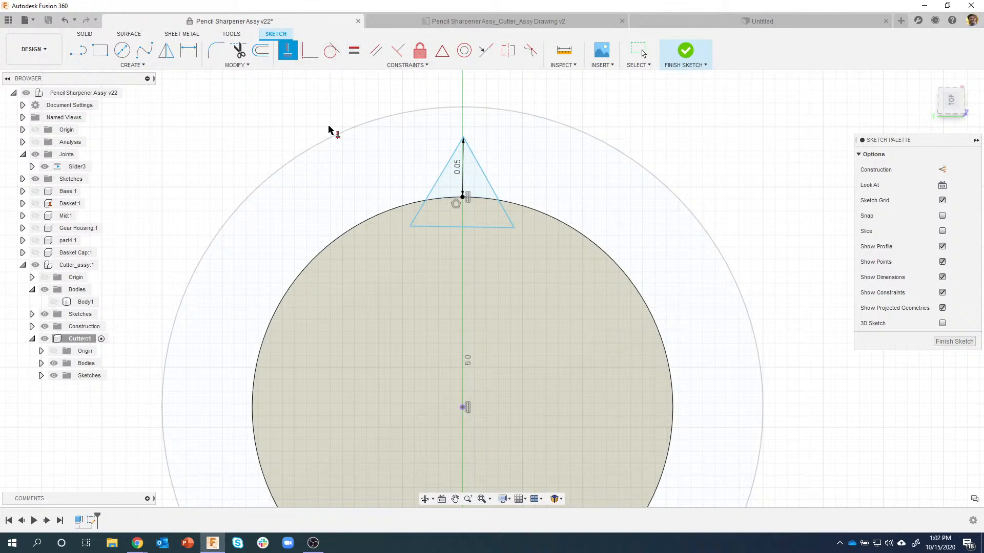
pyautogui.click(432, 227)
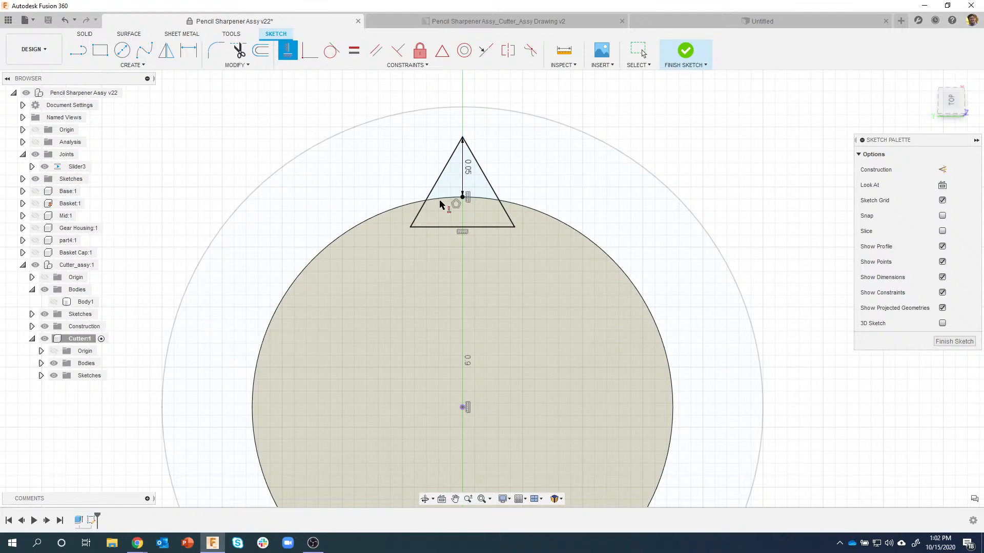
pyautogui.click(685, 53)
pyautogui.scroll(5, 500, 167)
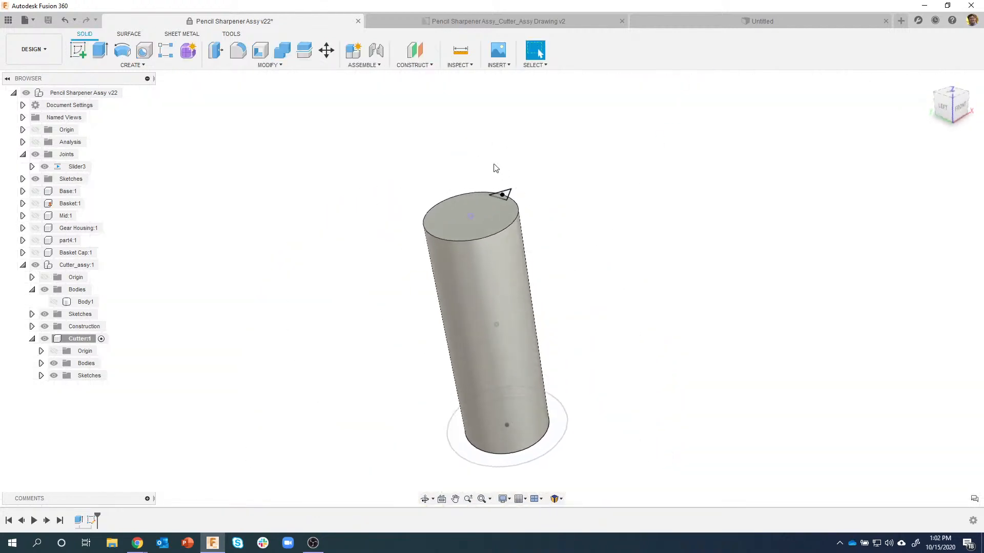
pyautogui.scroll(-2, 541, 177)
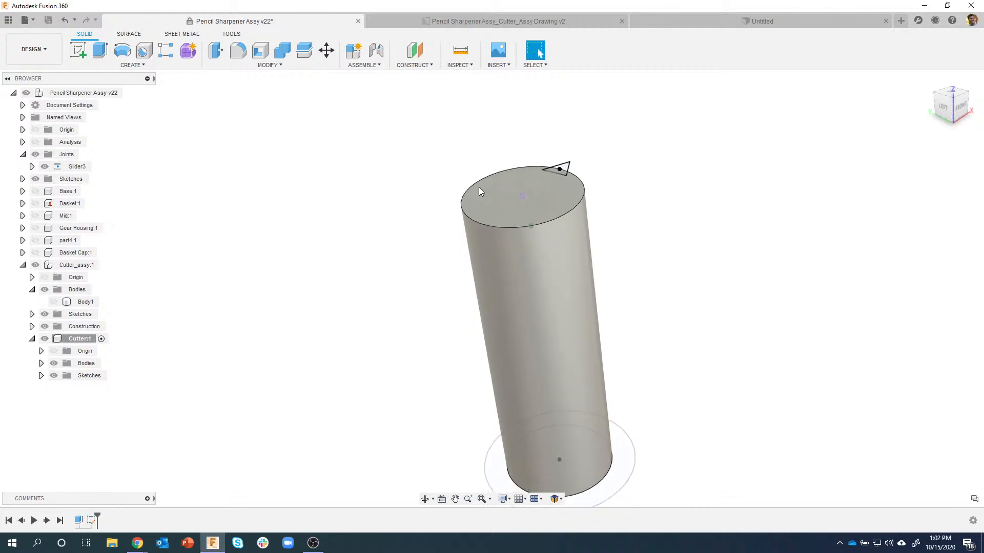
pyautogui.keyDown('shift'); pyautogui.moveTo(557, 194); pyautogui.dragTo(621, 296, button='middle'); pyautogui.keyUp('shift')
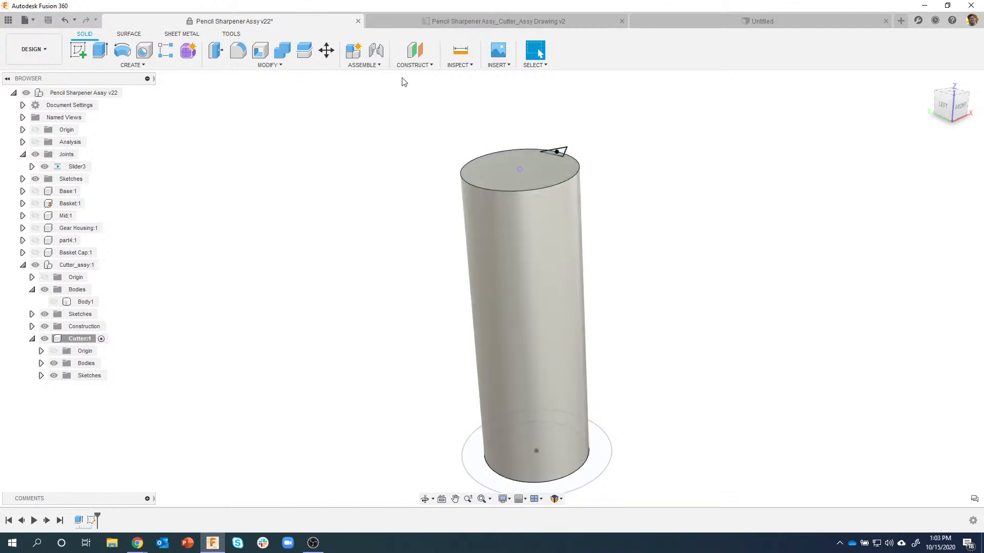
# Create a construction axis through the cylindrical face of the slanted cutter.
pyautogui.click(414, 65)
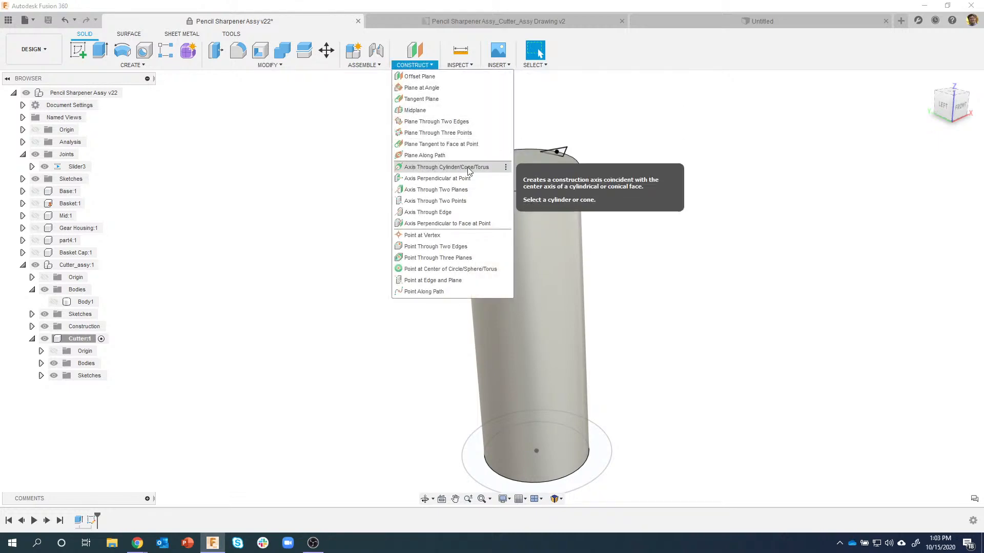
pyautogui.click(439, 168)
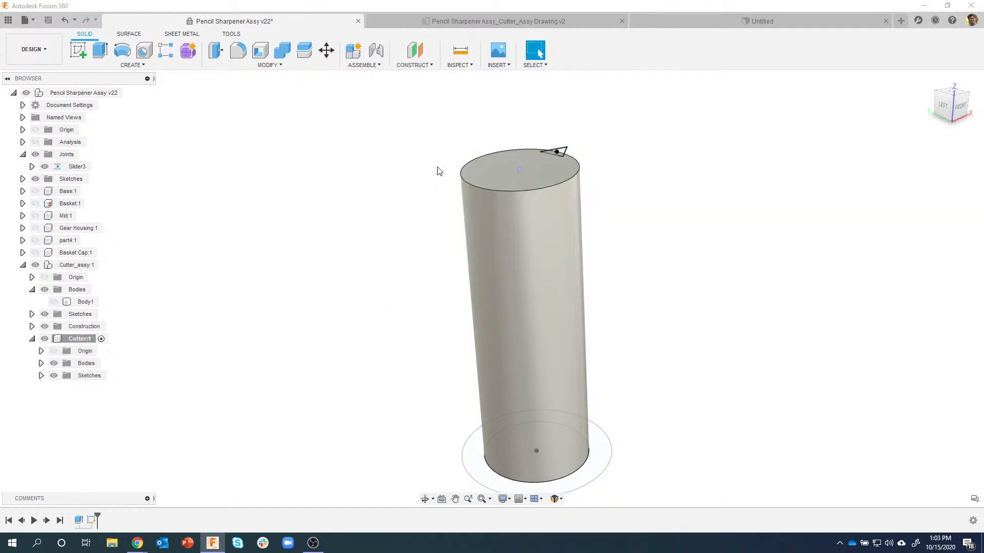
pyautogui.click(558, 223)
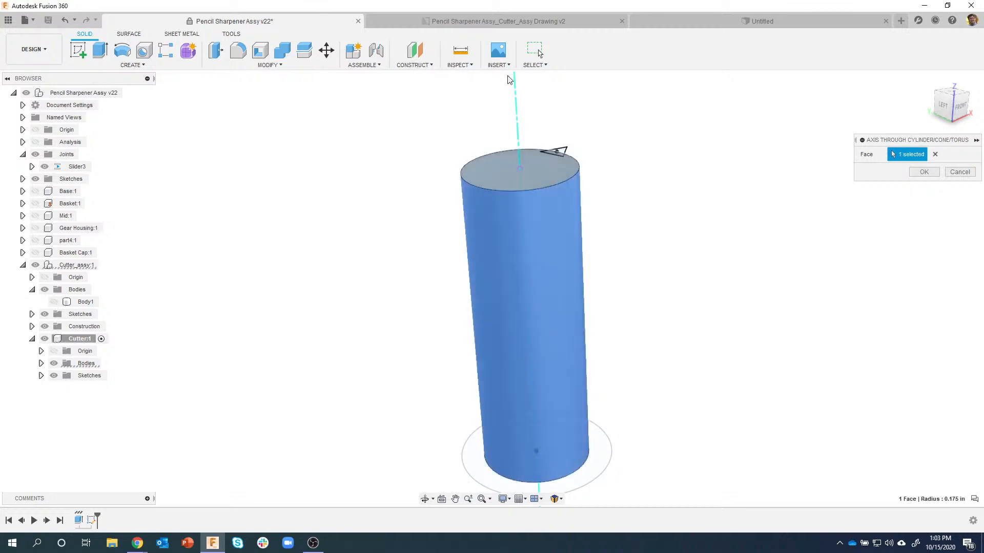
pyautogui.keyDown('shift'); pyautogui.moveTo(549, 310); pyautogui.dragTo(589, 190, button='middle'); pyautogui.keyUp('shift')
pyautogui.click(924, 172)
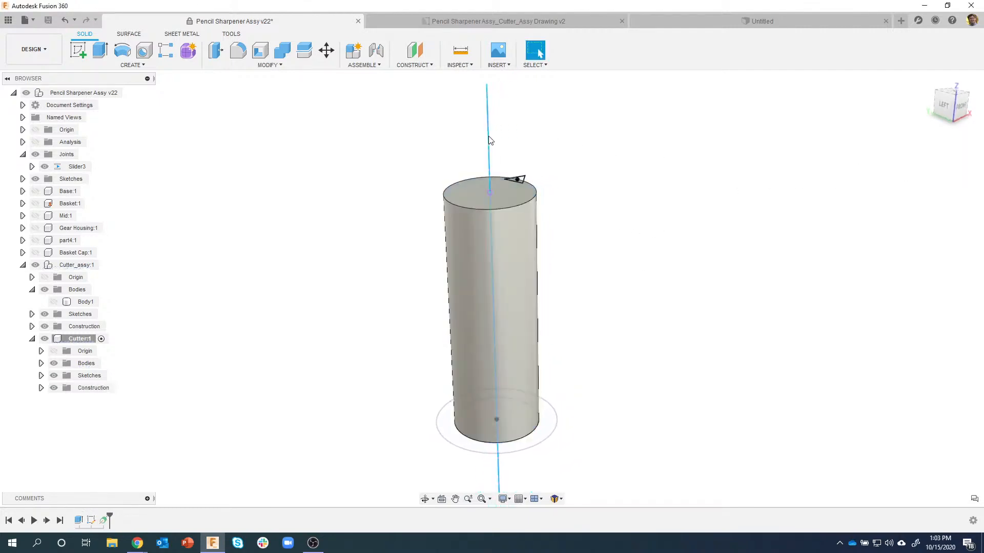
pyautogui.click(507, 207)
pyautogui.keyDown('shift'); pyautogui.moveTo(484, 132); pyautogui.dragTo(448, 107, button='middle'); pyautogui.keyUp('shift')
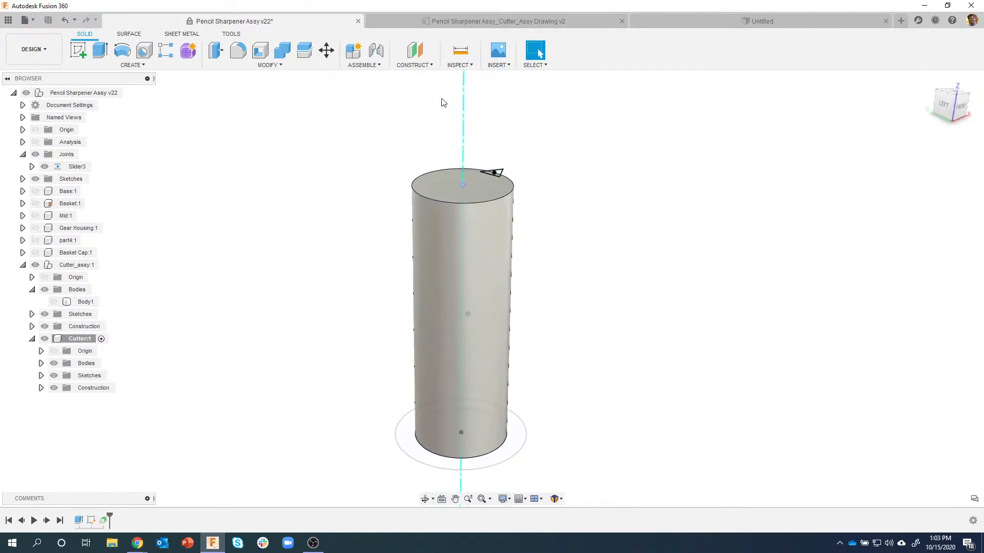
# Create a construction plane at a 0 deg angle through the cutter cylinder's centre axis.
pyautogui.click(411, 65)
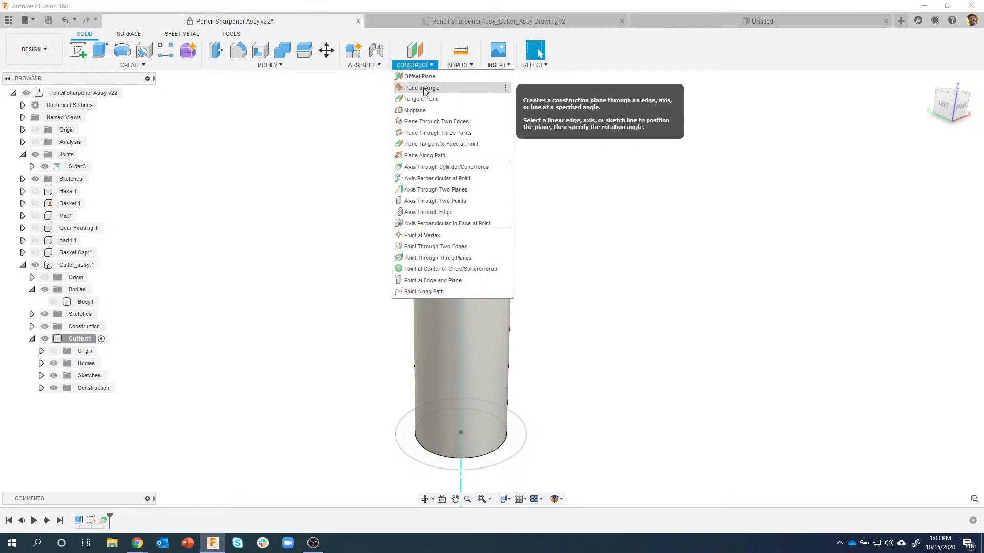
pyautogui.scroll(-4, 577, 255)
pyautogui.keyDown('shift'); pyautogui.moveTo(577, 256); pyautogui.dragTo(502, 156, button='middle'); pyautogui.keyUp('shift')
pyautogui.click(648, 170)
pyautogui.keyDown('shift'); pyautogui.moveTo(623, 204); pyautogui.dragTo(579, 192, button='middle'); pyautogui.keyUp('shift')
pyautogui.click(962, 103)
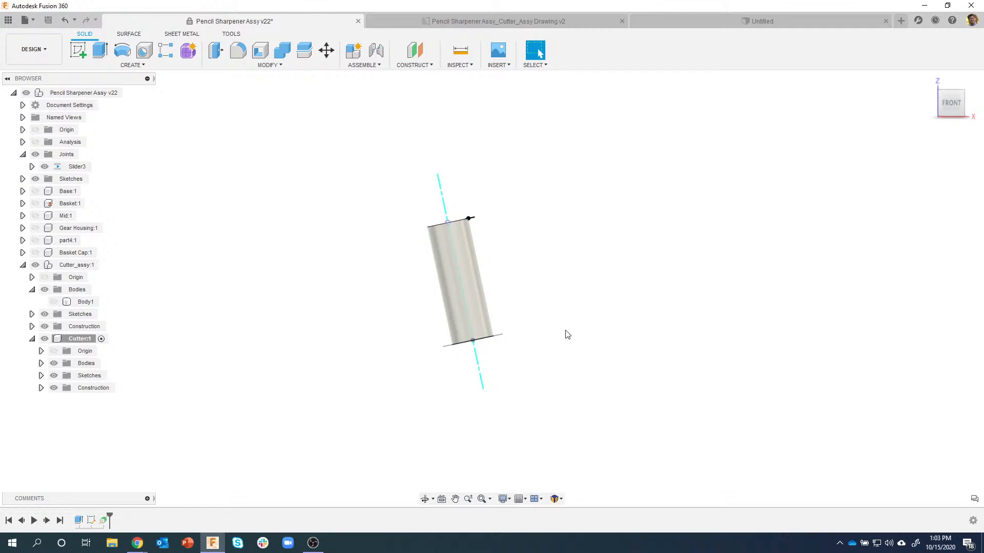
pyautogui.click(421, 66)
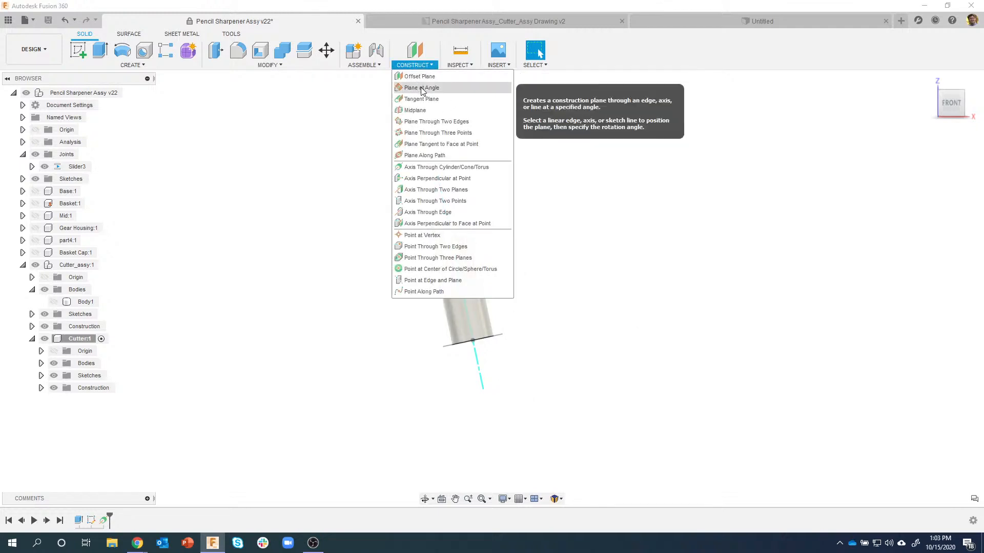
pyautogui.click(424, 88)
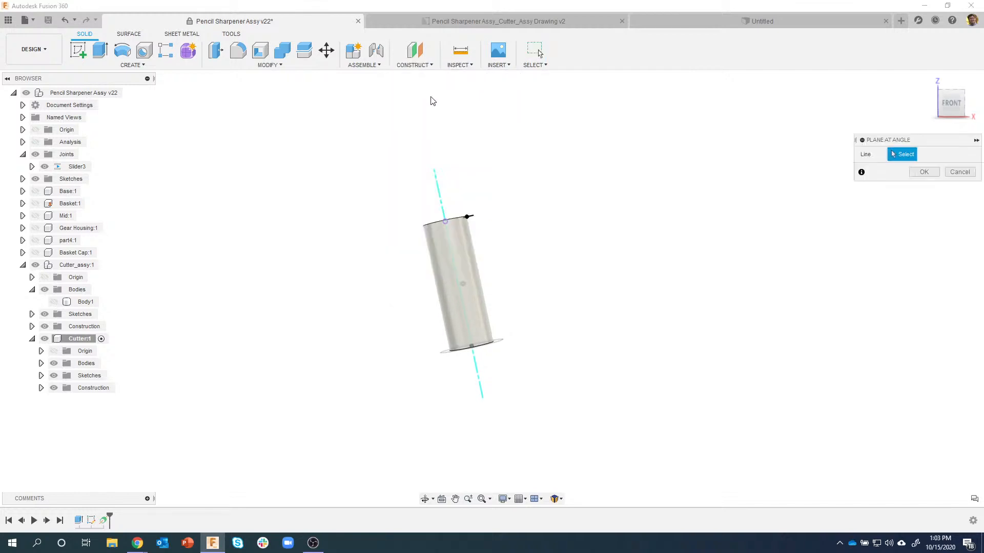
pyautogui.click(452, 196)
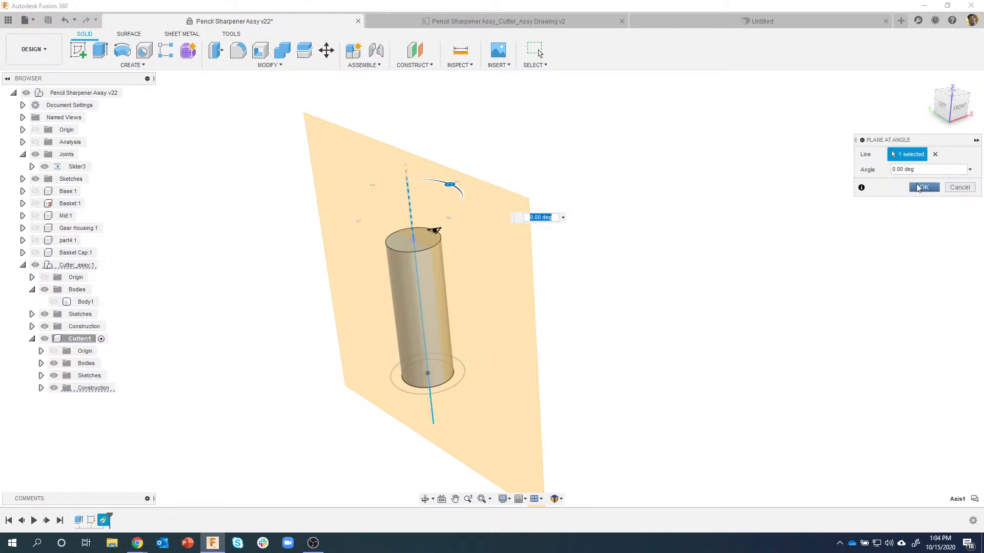
pyautogui.click(923, 188)
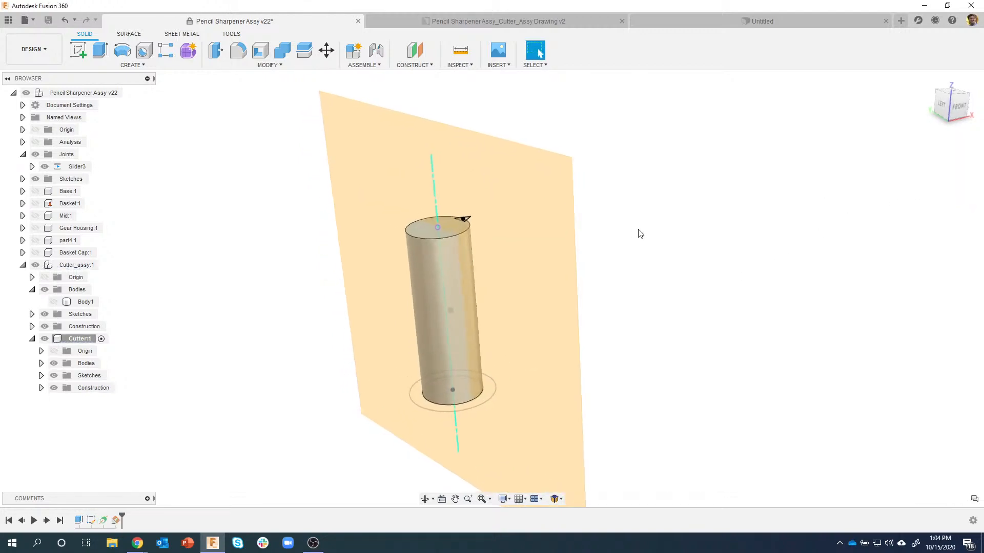
# Start a sketch on the new angled plane and project the cylinder body's outline into it.
pyautogui.rightClick(544, 189)
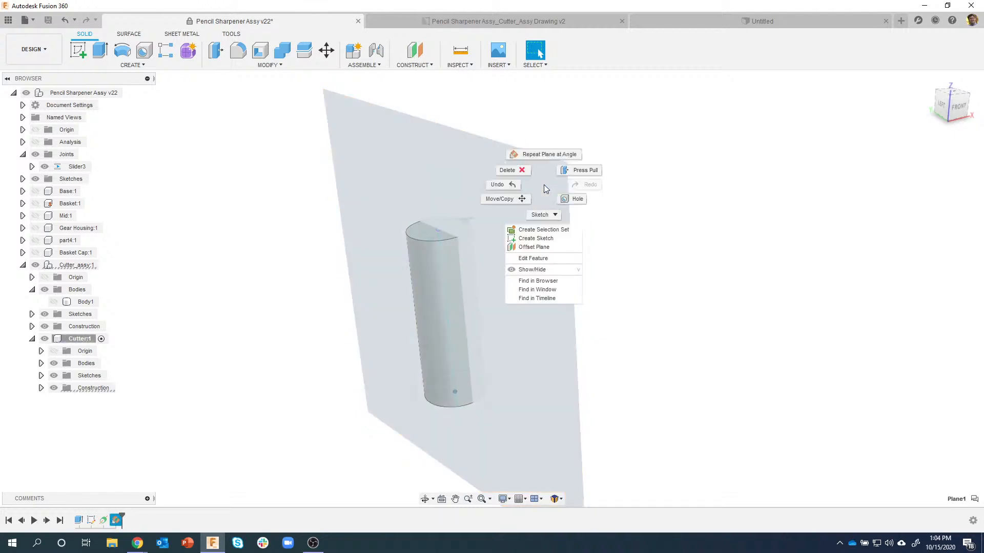
pyautogui.click(536, 238)
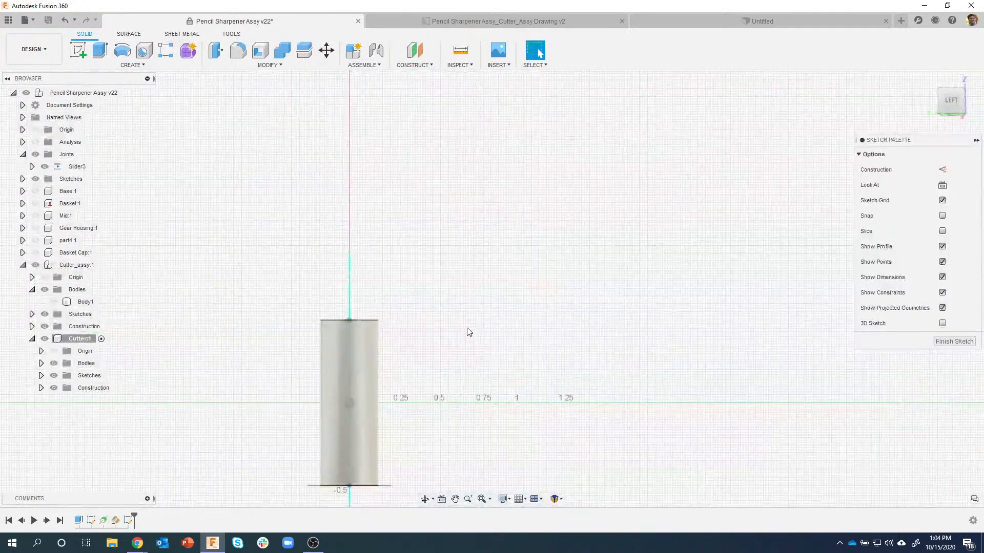
pyautogui.press('p')
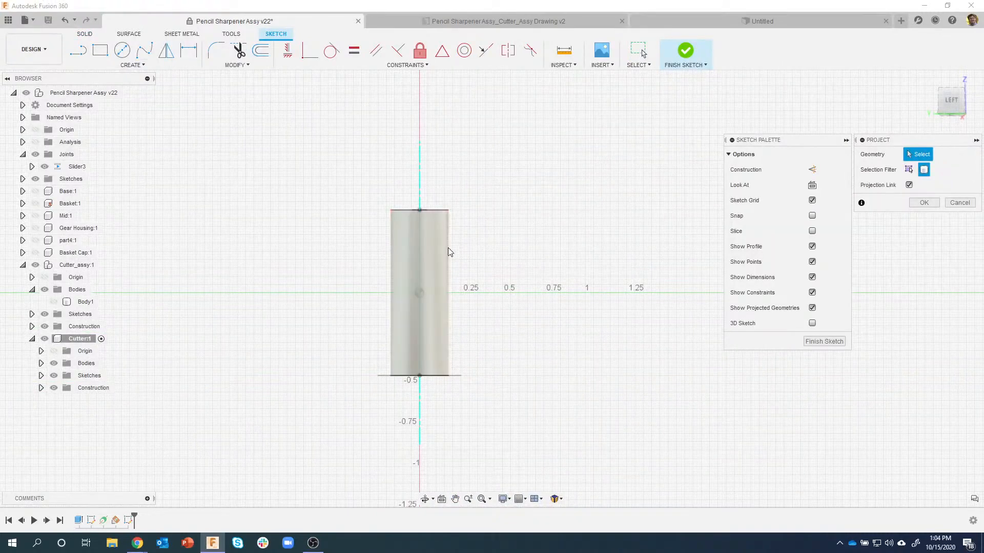
pyautogui.click(435, 242)
pyautogui.click(923, 203)
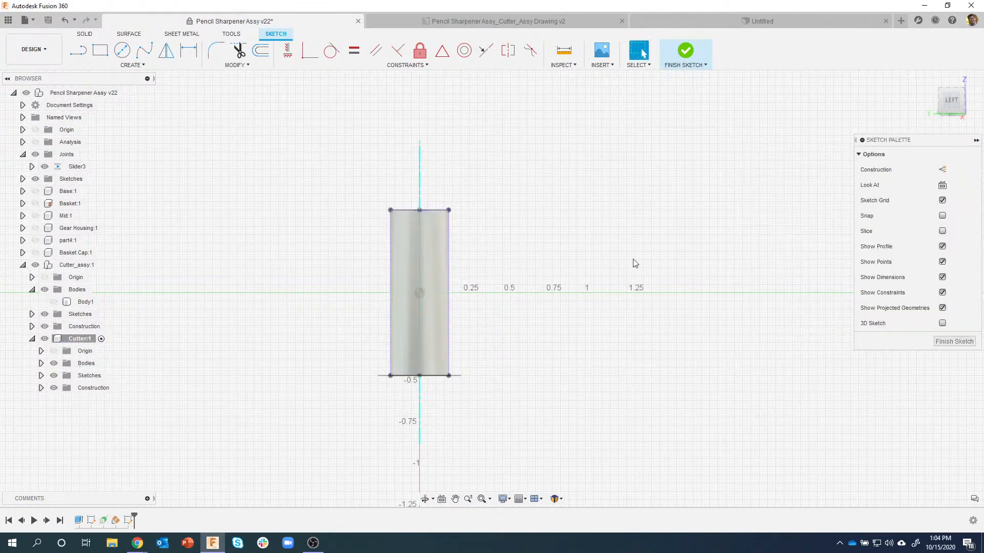
# Draw a line along the cylinder's axis from the upper face's centre to the lower face's centre and finish the sketch.
pyautogui.moveTo(581, 272)
pyautogui.keyDown('shift'); pyautogui.mouseDown(button='middle')
pyautogui.moveTo(494, 241)
pyautogui.moveTo(509, 233)
pyautogui.mouseUp(button='middle'); pyautogui.keyUp('shift')
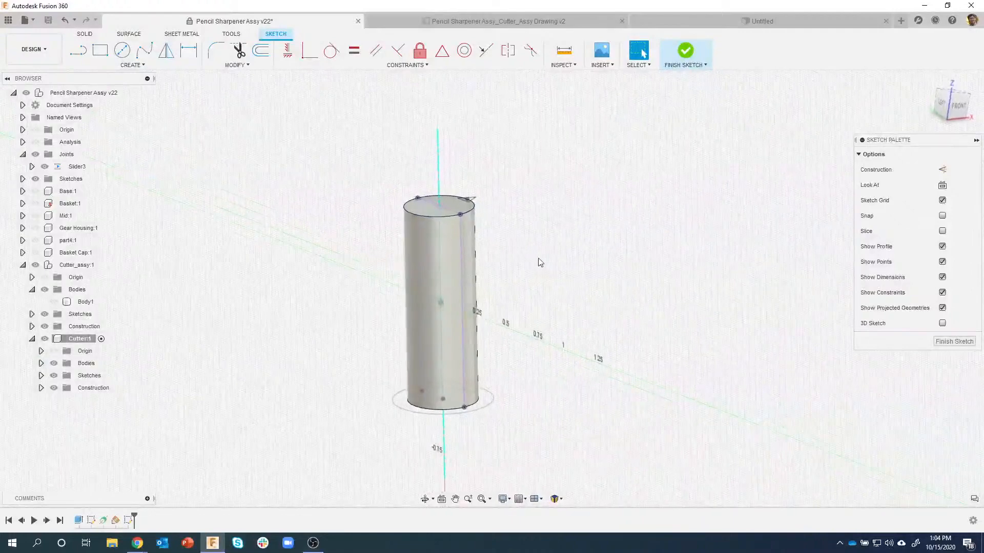
pyautogui.click(78, 50)
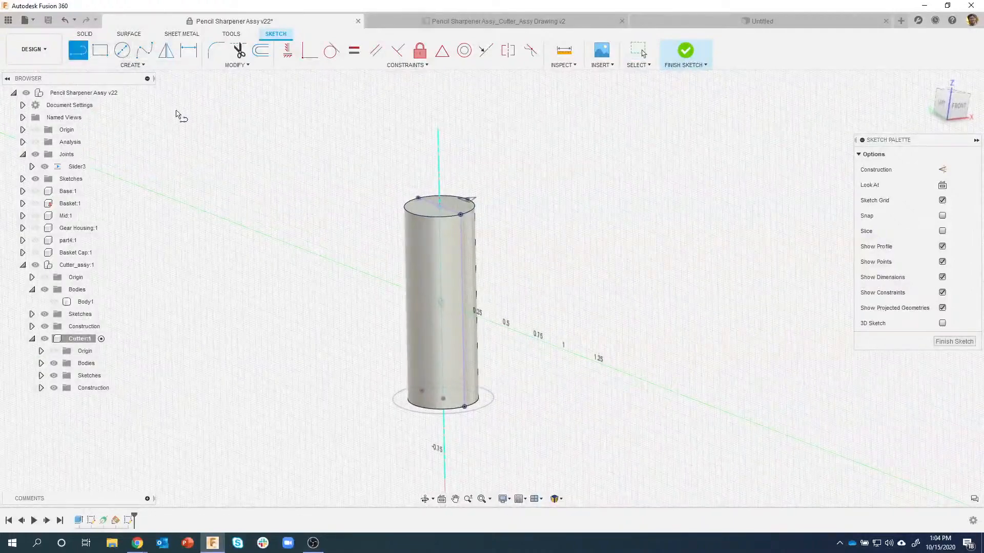
pyautogui.click(438, 208)
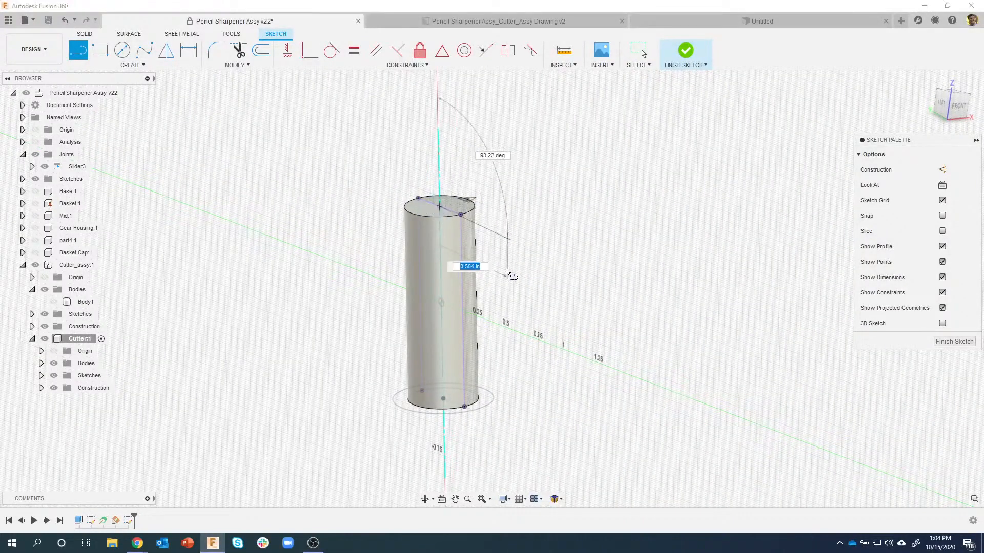
pyautogui.doubleClick(443, 401)
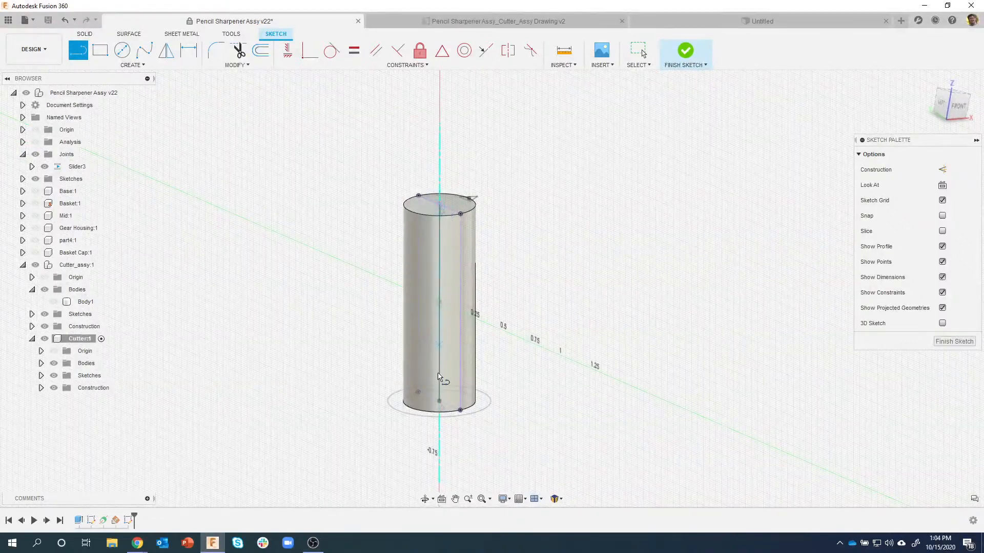
pyautogui.keyDown('shift'); pyautogui.moveTo(487, 179); pyautogui.dragTo(553, 231, button='middle'); pyautogui.keyUp('shift')
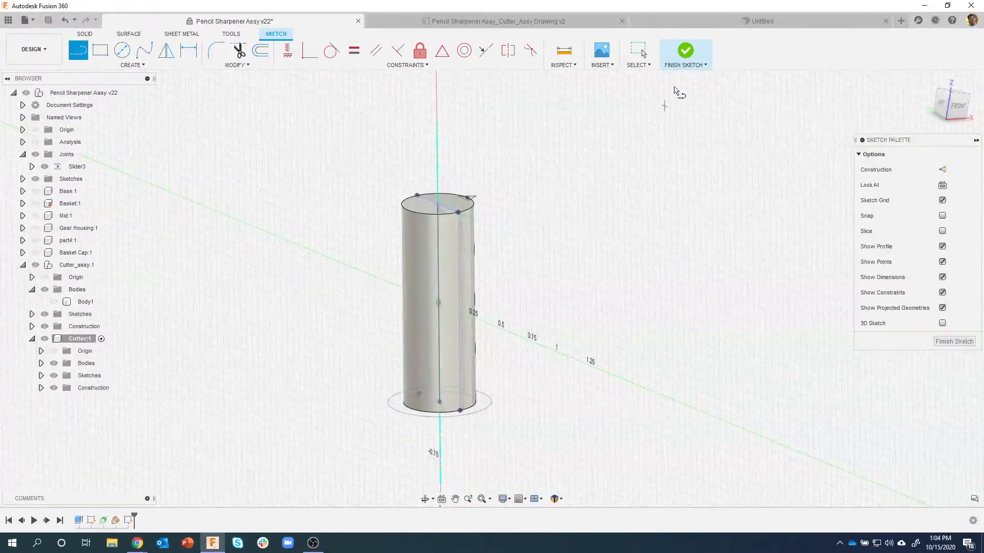
pyautogui.click(686, 51)
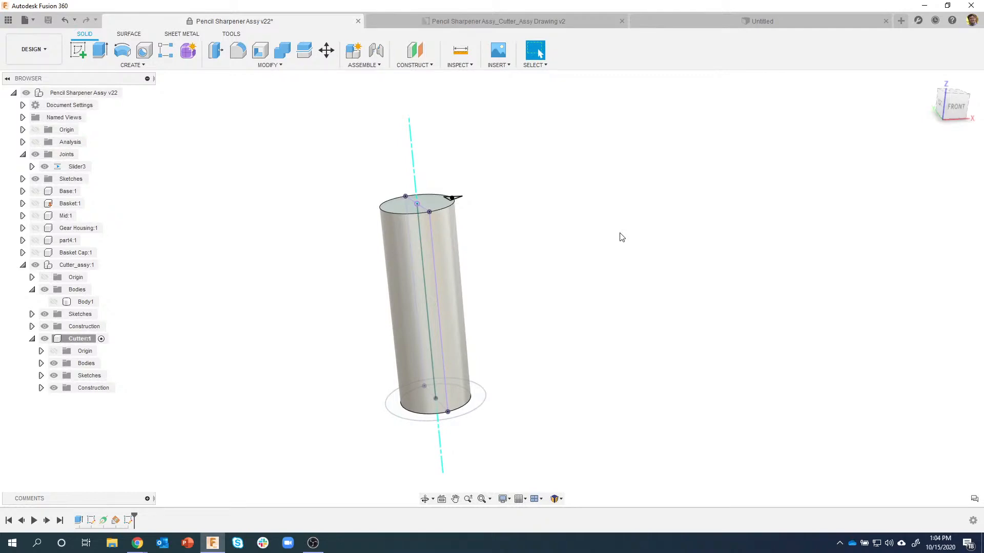
# Set up a single-path sweep of the triangle's portion outside the cylinder along the sketched centre line.
pyautogui.scroll(3, 479, 198)
pyautogui.keyDown('shift'); pyautogui.moveTo(478, 198); pyautogui.dragTo(328, 174, button='middle'); pyautogui.keyUp('shift')
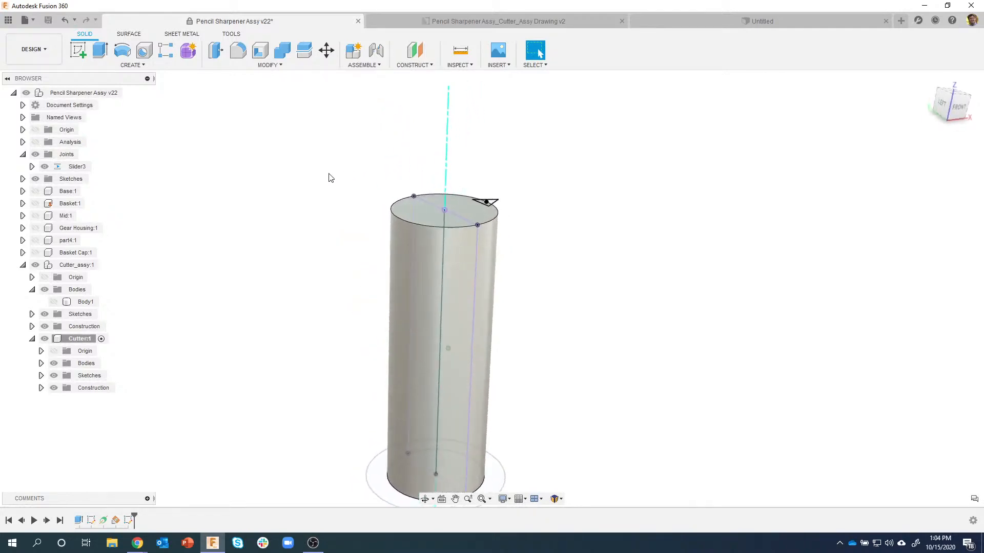
pyautogui.click(138, 65)
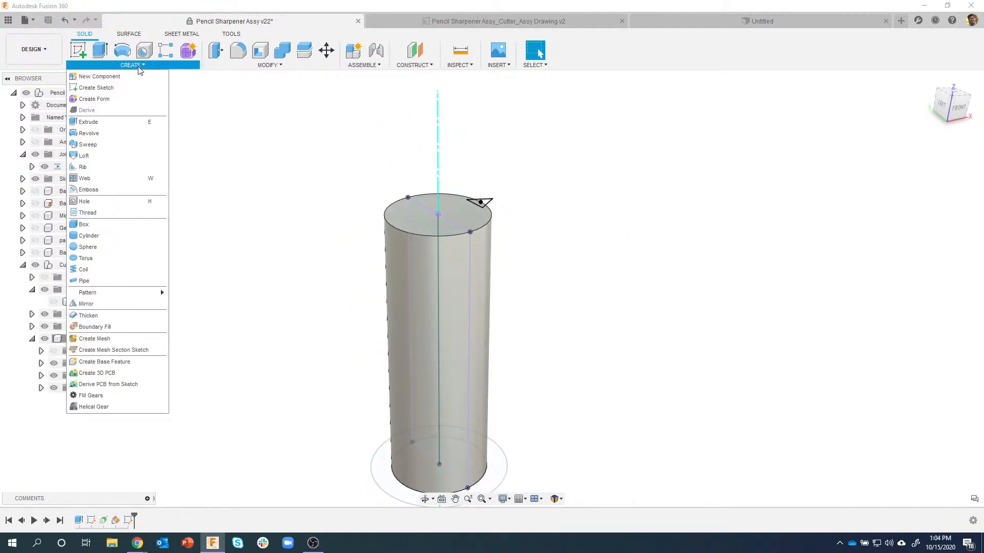
pyautogui.click(108, 145)
pyautogui.scroll(2, 527, 158)
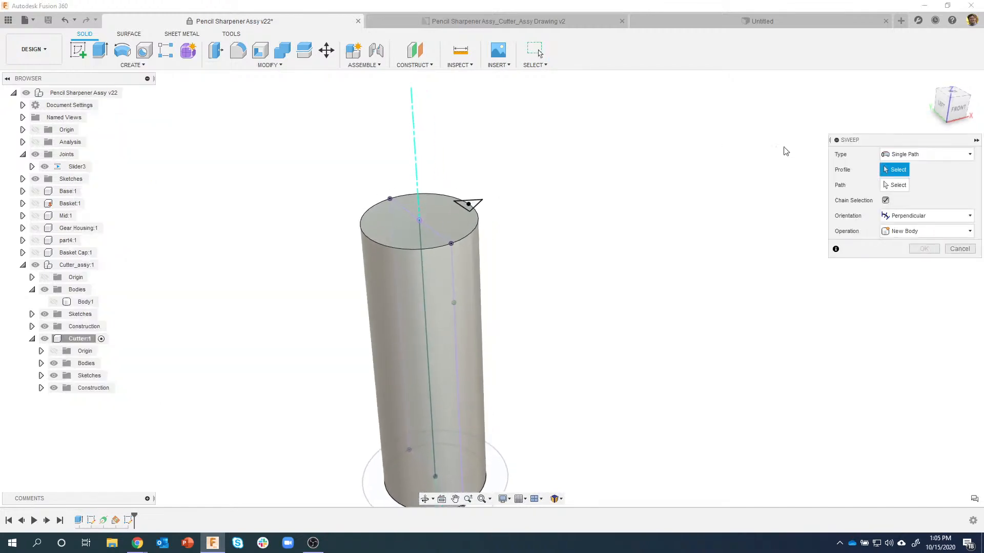
pyautogui.scroll(5, 536, 160)
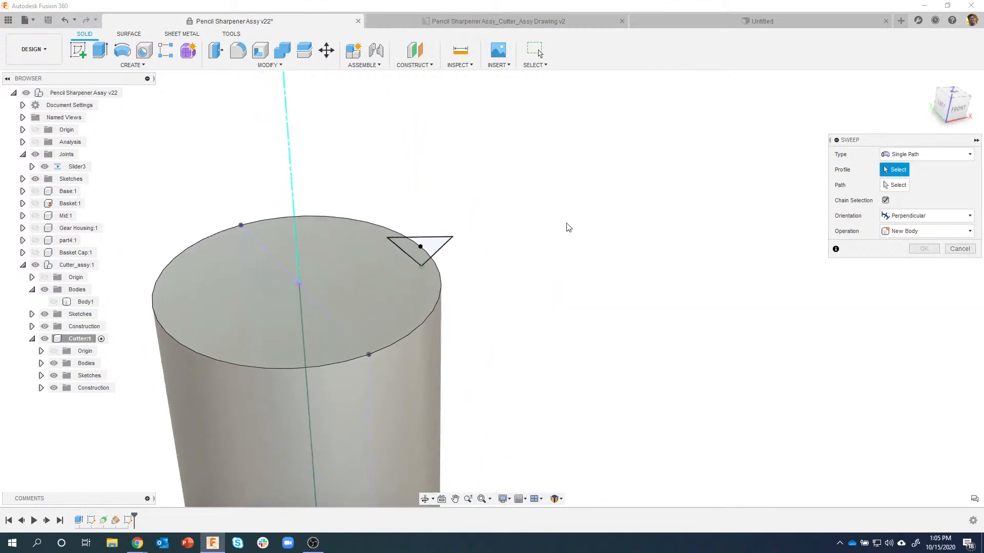
pyautogui.click(433, 250)
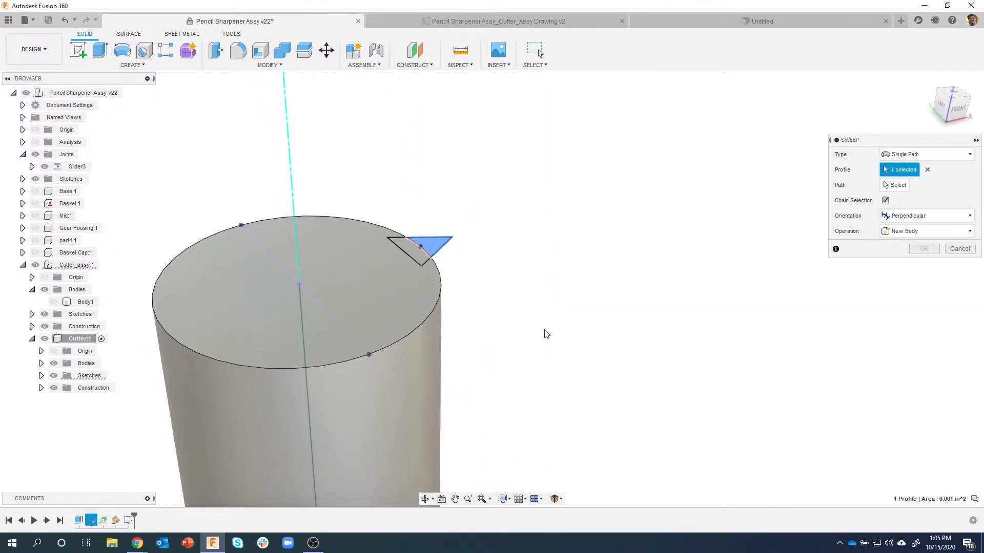
pyautogui.scroll(-3, 538, 341)
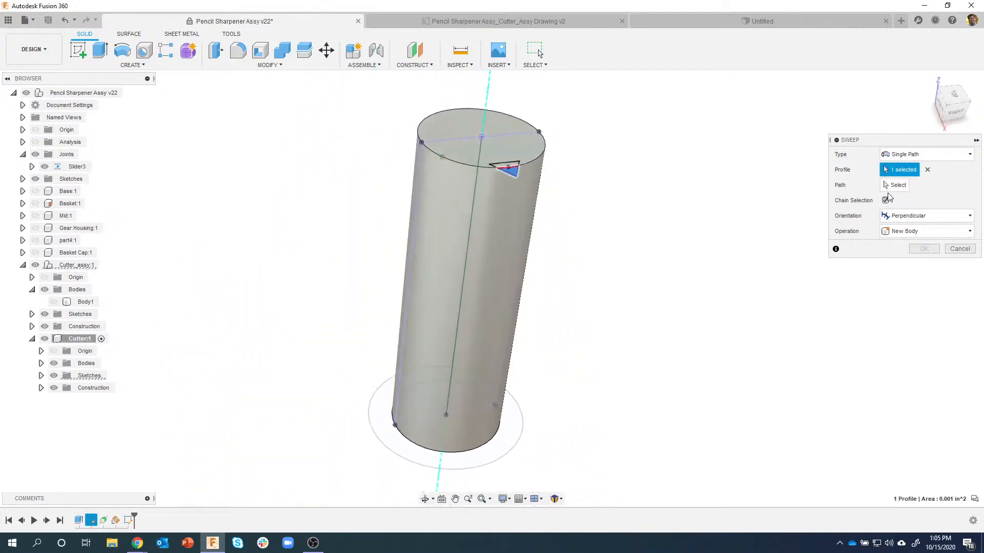
pyautogui.click(895, 184)
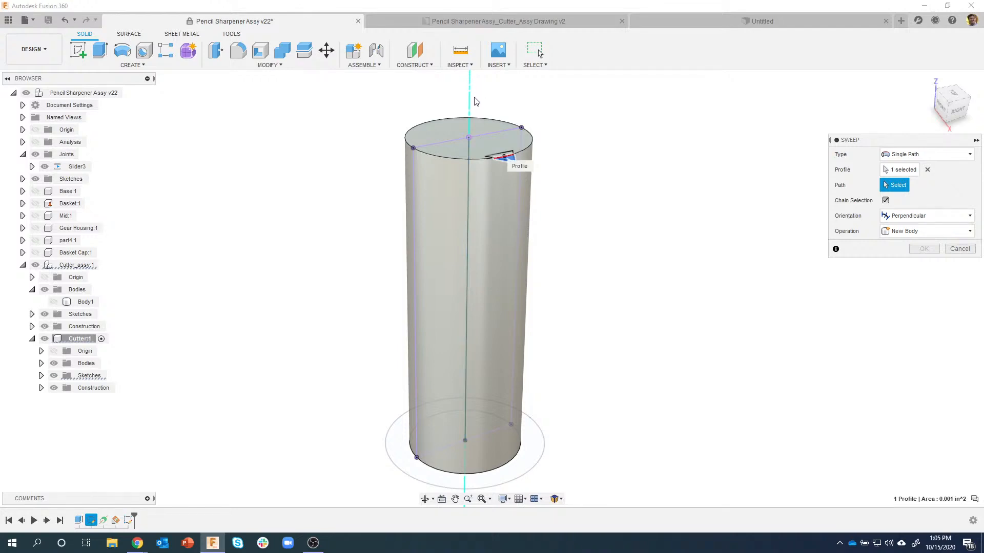
pyautogui.click(469, 205)
pyautogui.keyDown('shift'); pyautogui.moveTo(549, 142); pyautogui.dragTo(491, 127, button='middle'); pyautogui.keyUp('shift')
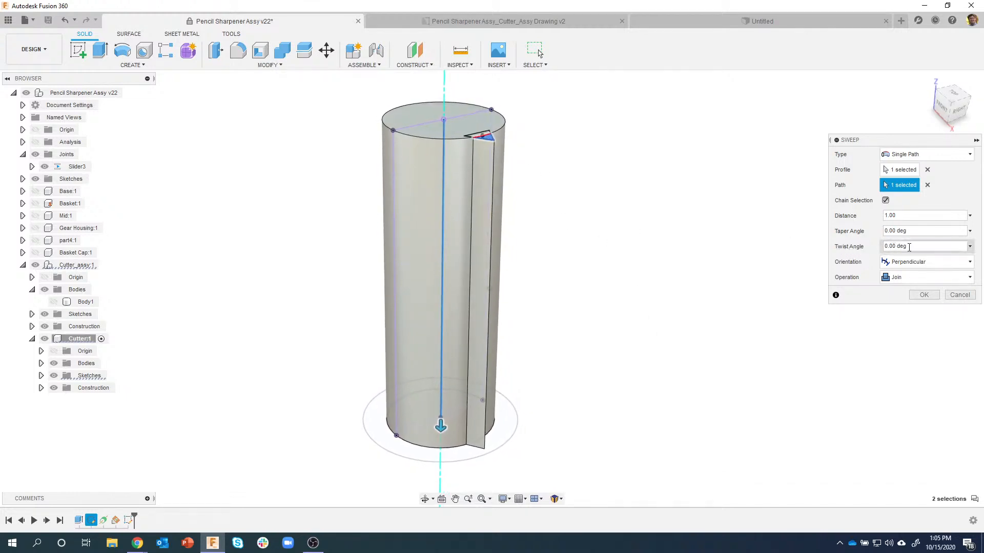
# Set the sweep's twist angle to -180 deg and join the resulting spiral tooth to the cylinder.
pyautogui.click(910, 246)
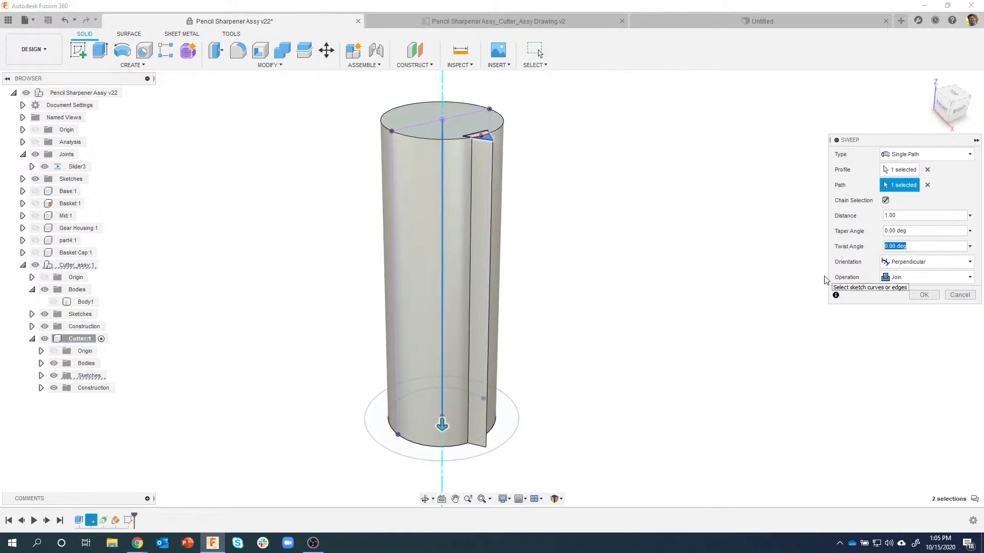
pyautogui.keyDown('shift'); pyautogui.moveTo(534, 180); pyautogui.dragTo(435, 125, button='middle'); pyautogui.keyUp('shift')
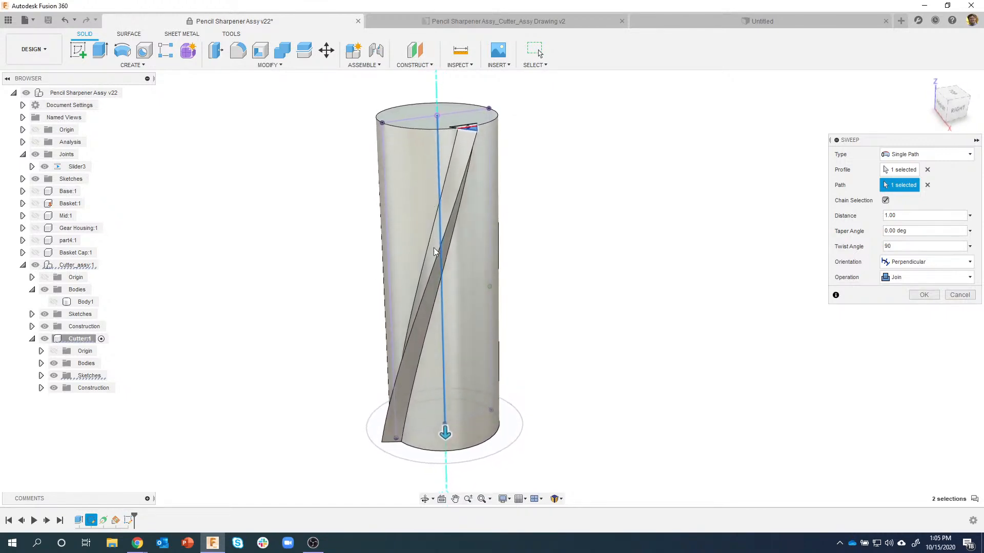
pyautogui.keyDown('shift'); pyautogui.moveTo(451, 346); pyautogui.dragTo(517, 344, button='middle'); pyautogui.keyUp('shift')
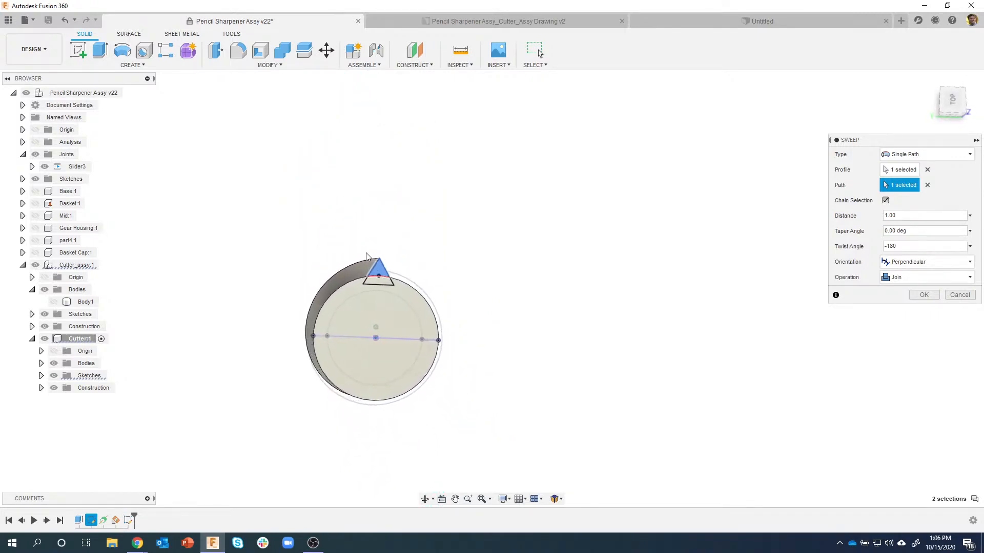
pyautogui.keyDown('shift'); pyautogui.moveTo(366, 414); pyautogui.dragTo(912, 292, button='middle'); pyautogui.keyUp('shift')
pyautogui.click(917, 295)
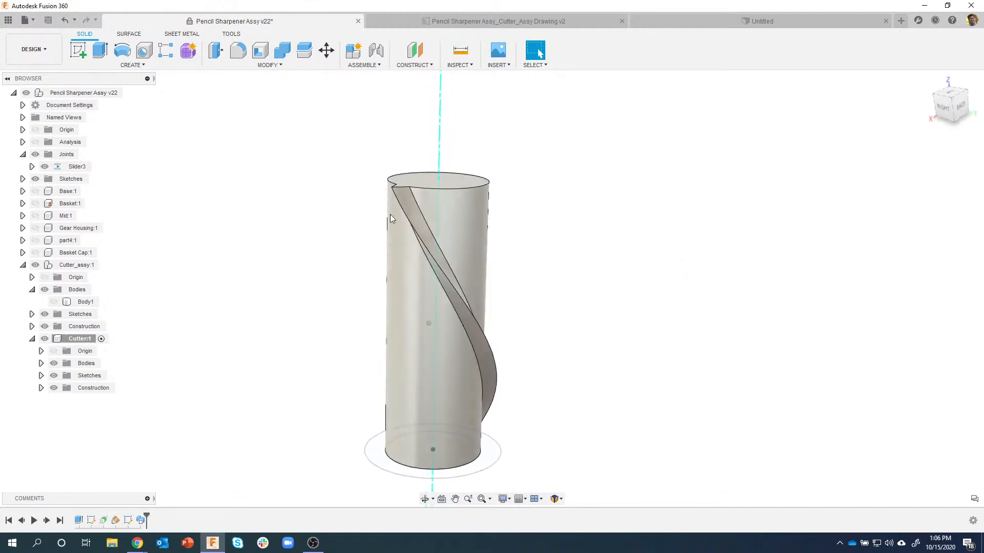
# Set up a circular pattern of the sweep feature, with the cylinder's face as the rotation axis.
pyautogui.click(132, 65)
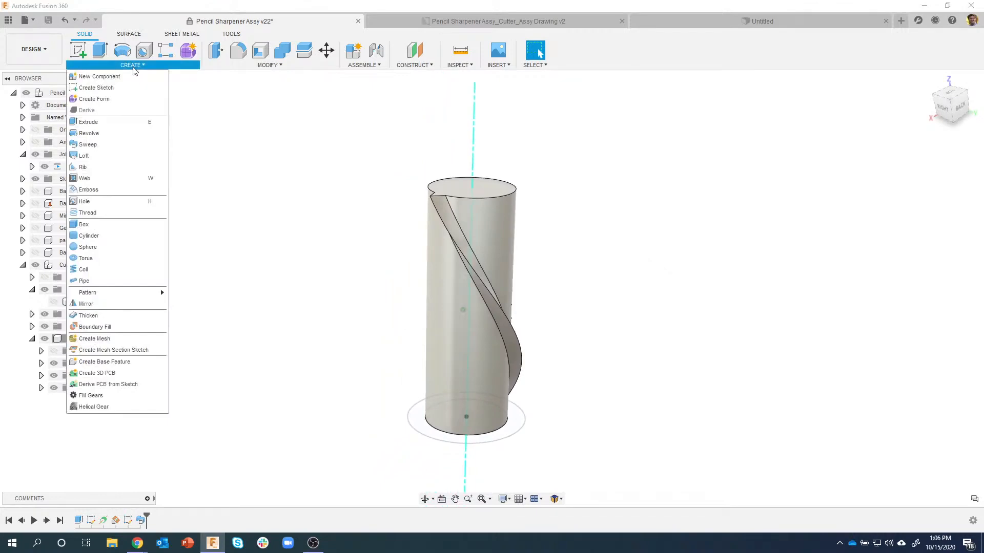
pyautogui.moveTo(125, 292)
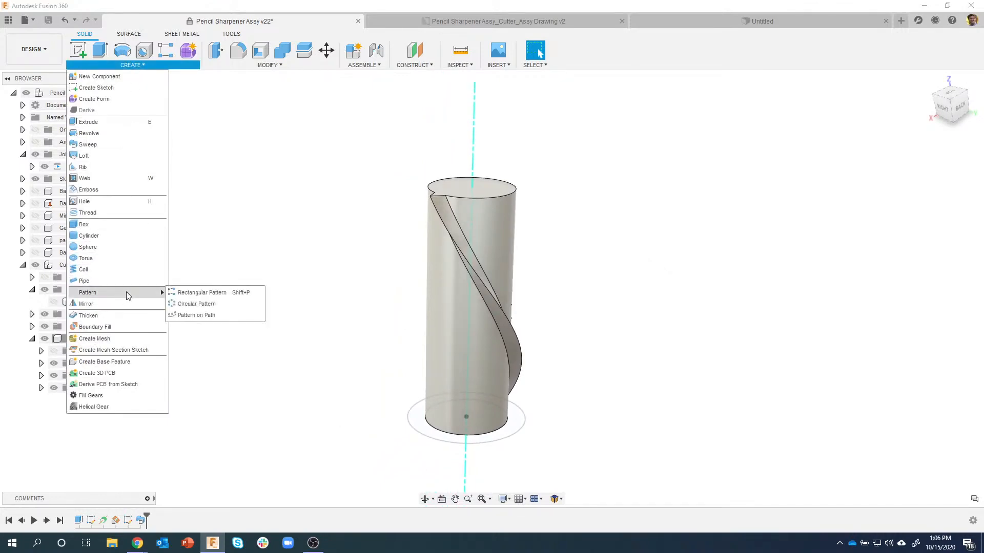
pyautogui.click(188, 304)
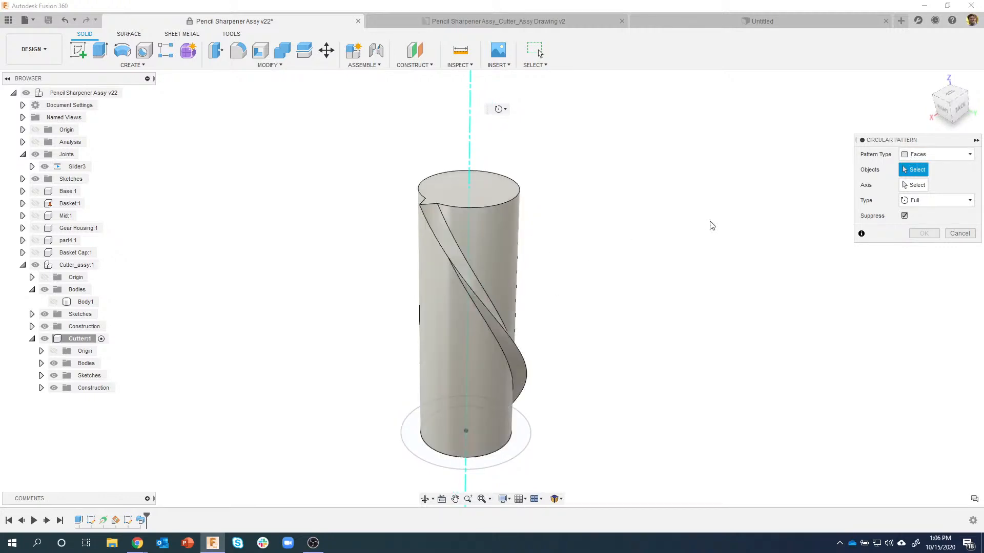
pyautogui.click(937, 154)
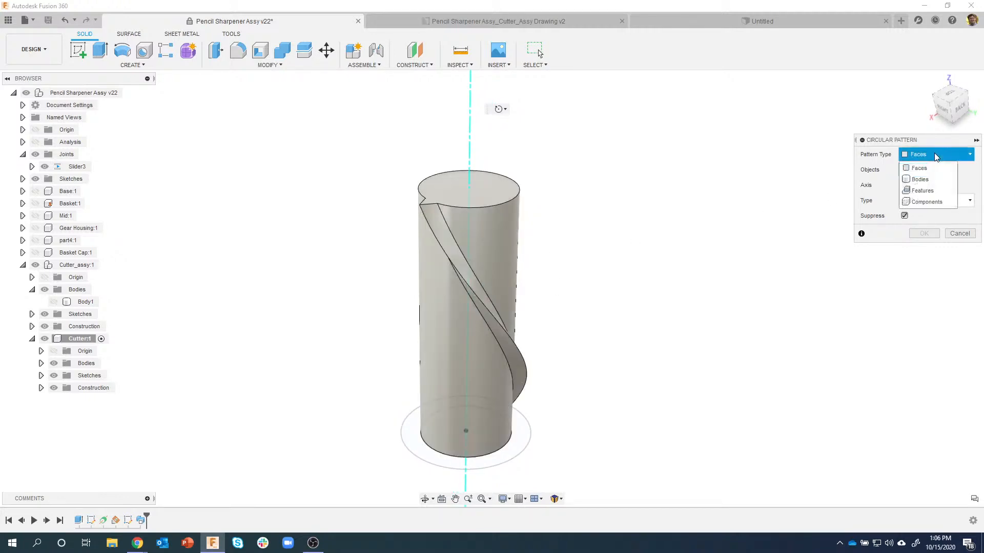
pyautogui.click(940, 194)
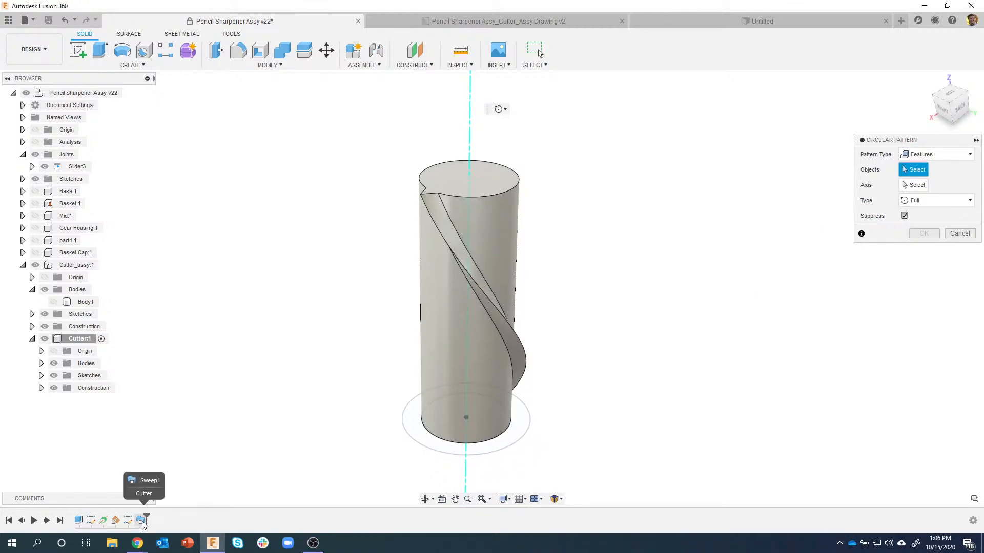
pyautogui.click(142, 521)
pyautogui.click(925, 185)
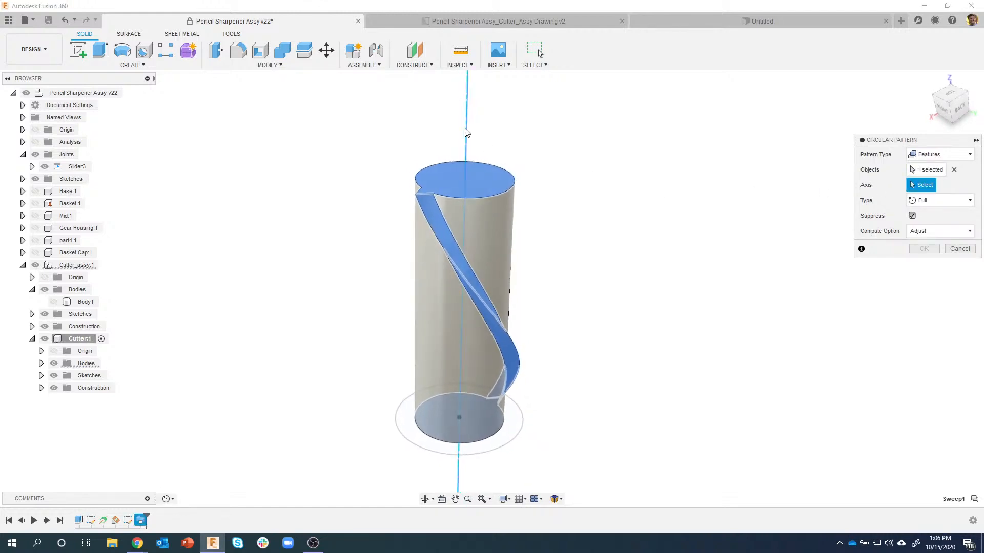
pyautogui.click(490, 221)
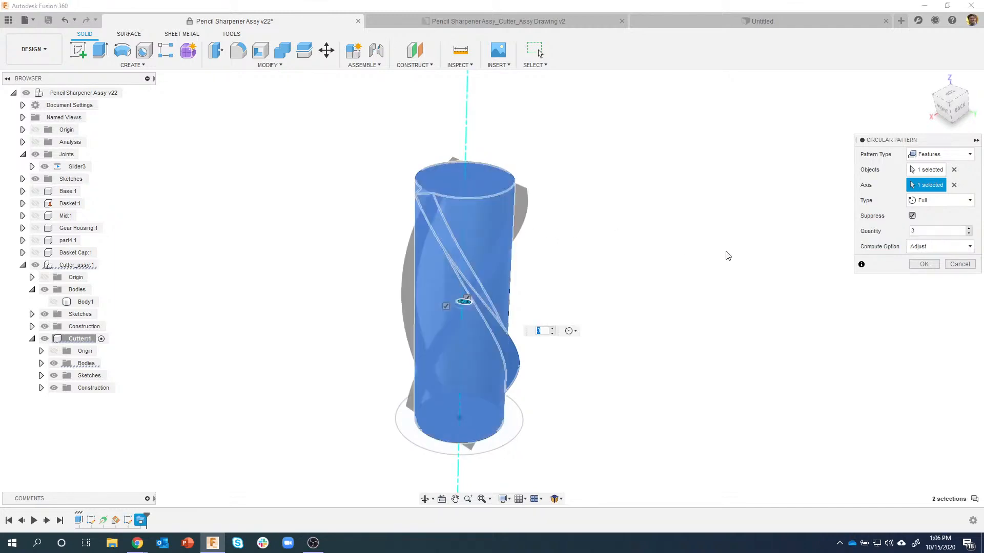
# Set the full circular pattern's quantity to 8 and create the spiral teeth around the cylinder.
pyautogui.keyDown('shift'); pyautogui.moveTo(727, 256); pyautogui.dragTo(566, 315, button='middle'); pyautogui.keyUp('shift')
pyautogui.click(553, 330)
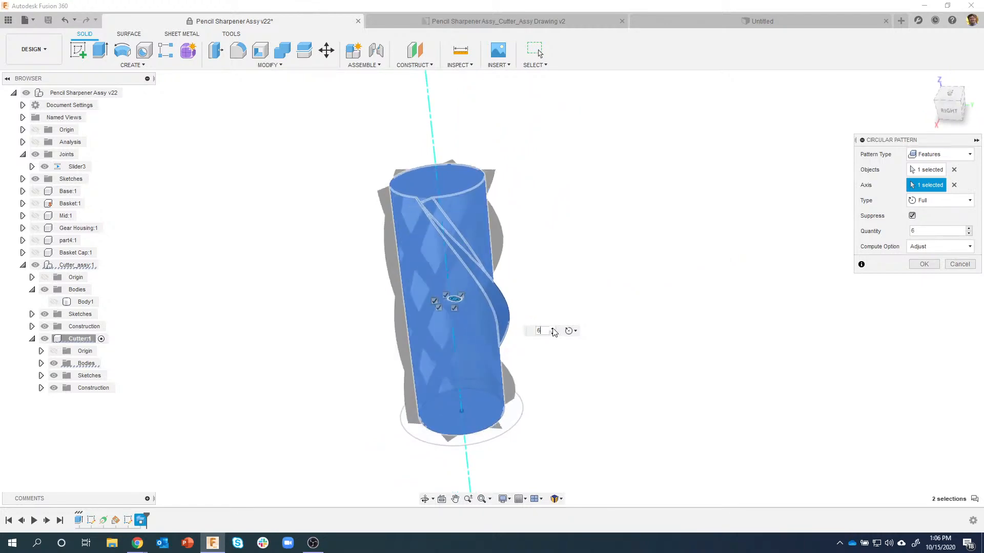
pyautogui.click(553, 329)
pyautogui.click(553, 330)
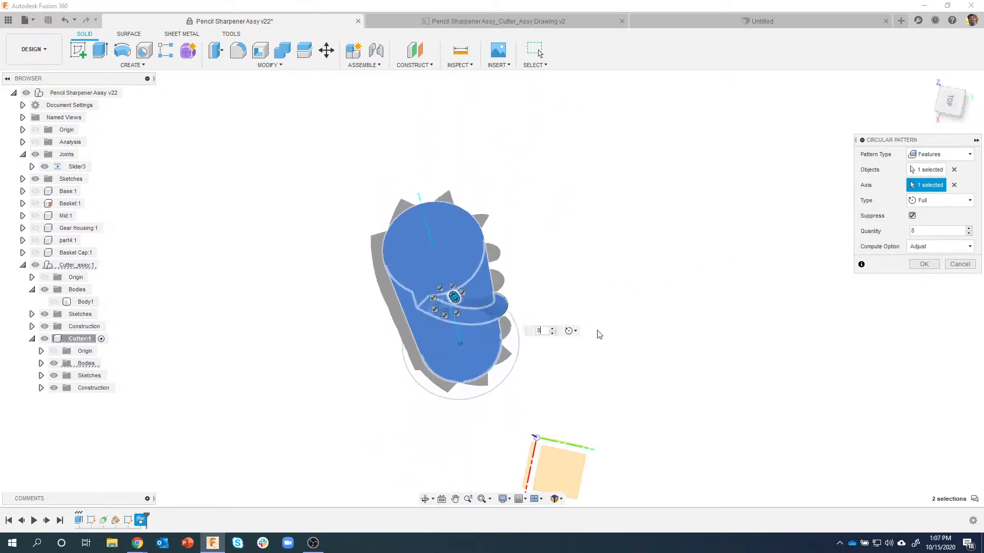
pyautogui.click(924, 264)
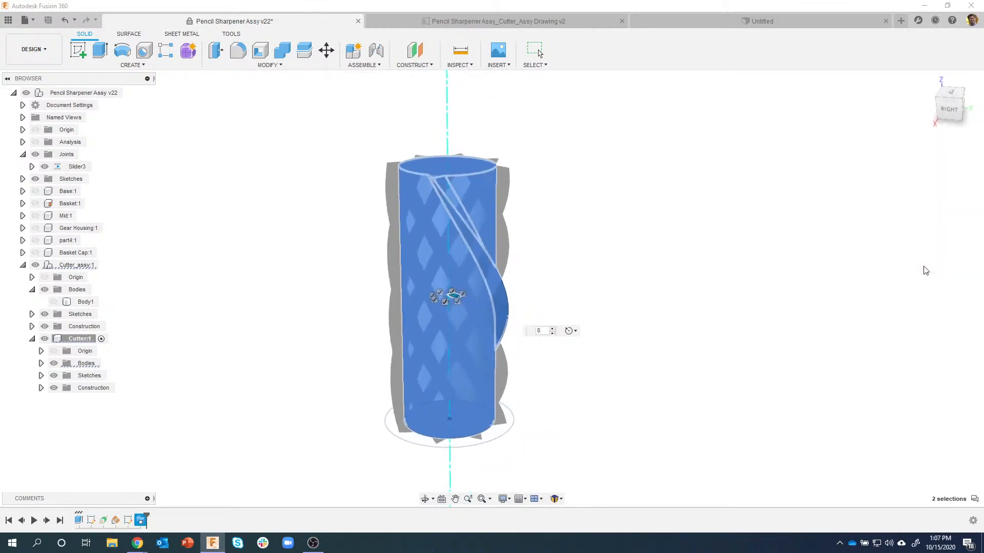
pyautogui.keyDown('shift'); pyautogui.moveTo(764, 303); pyautogui.dragTo(614, 335, button='middle'); pyautogui.keyUp('shift')
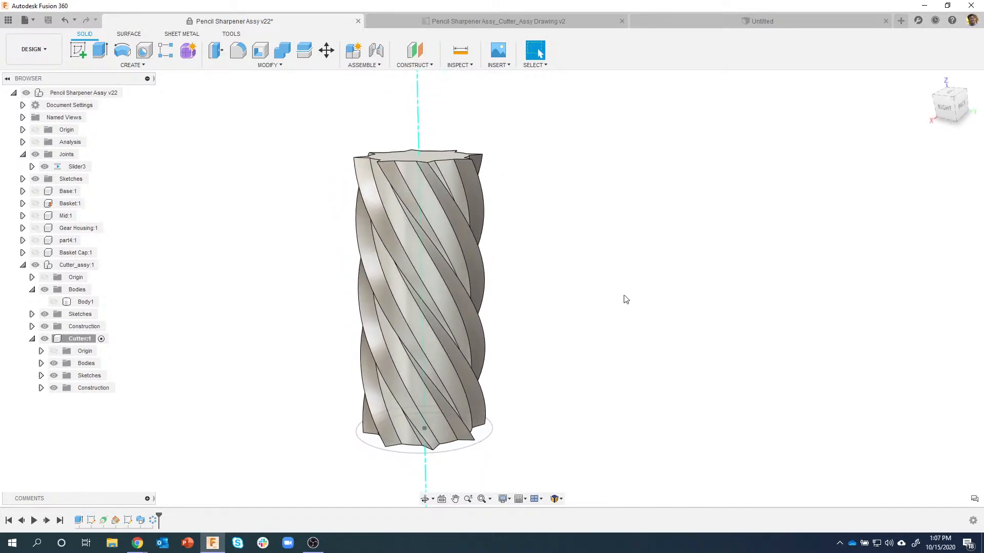
pyautogui.keyDown('shift'); pyautogui.moveTo(654, 333); pyautogui.dragTo(292, 441, button='middle'); pyautogui.keyUp('shift')
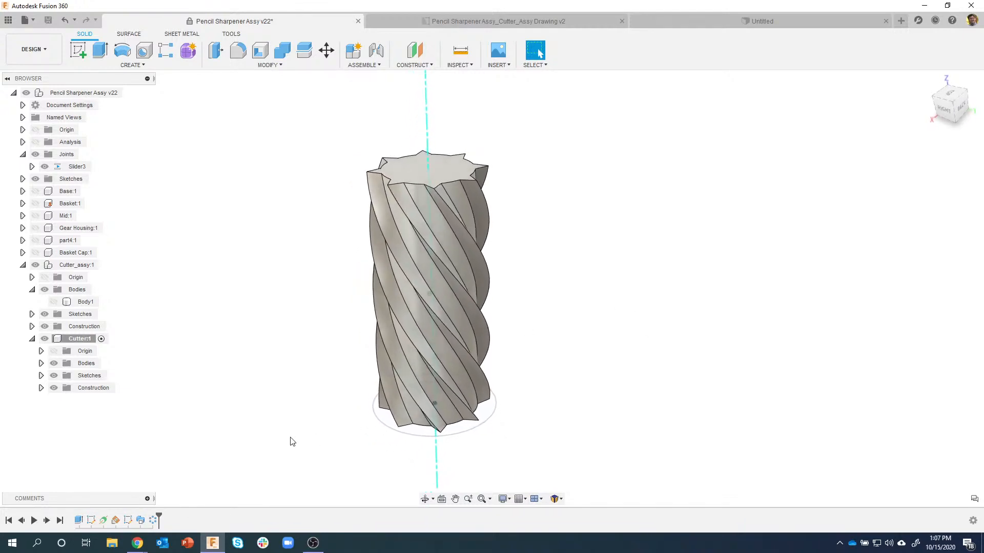
# Check the shaft diameter in the cutter drawing and add a 0.09 in circle at the cylinder's centre in the triangle sketch.
pyautogui.click(522, 22)
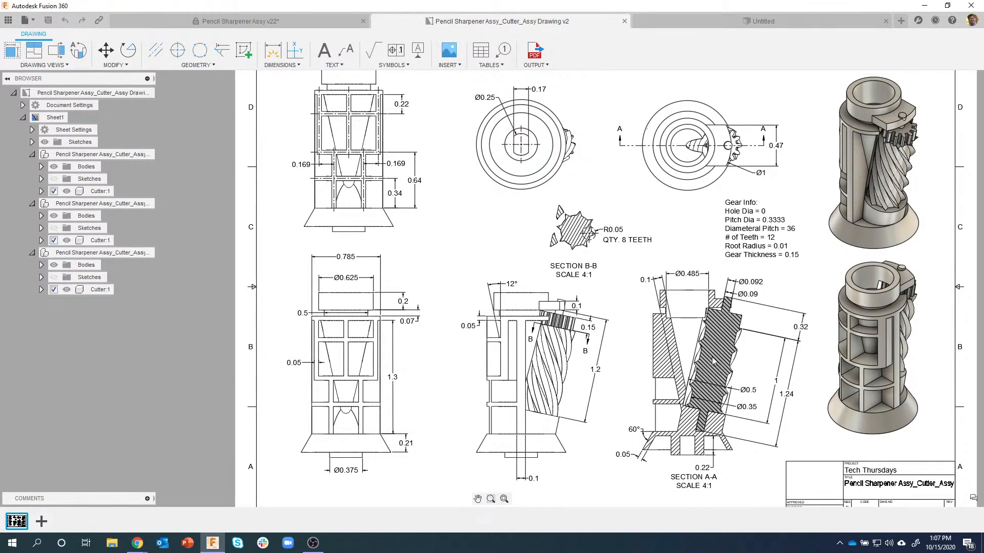
pyautogui.click(291, 18)
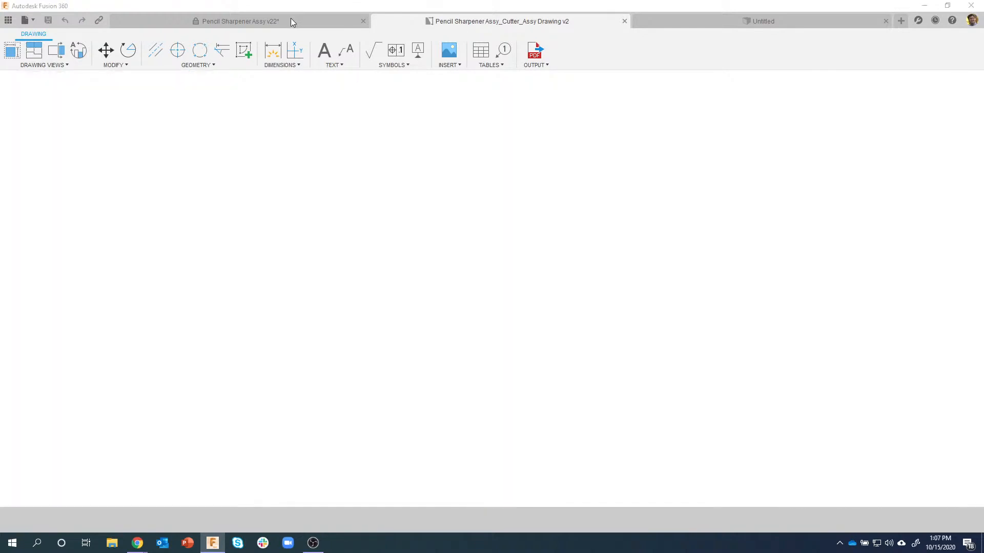
pyautogui.moveTo(536, 246)
pyautogui.keyDown('shift'); pyautogui.mouseDown(button='middle')
pyautogui.moveTo(430, 305)
pyautogui.moveTo(449, 315)
pyautogui.mouseUp(button='middle'); pyautogui.keyUp('shift')
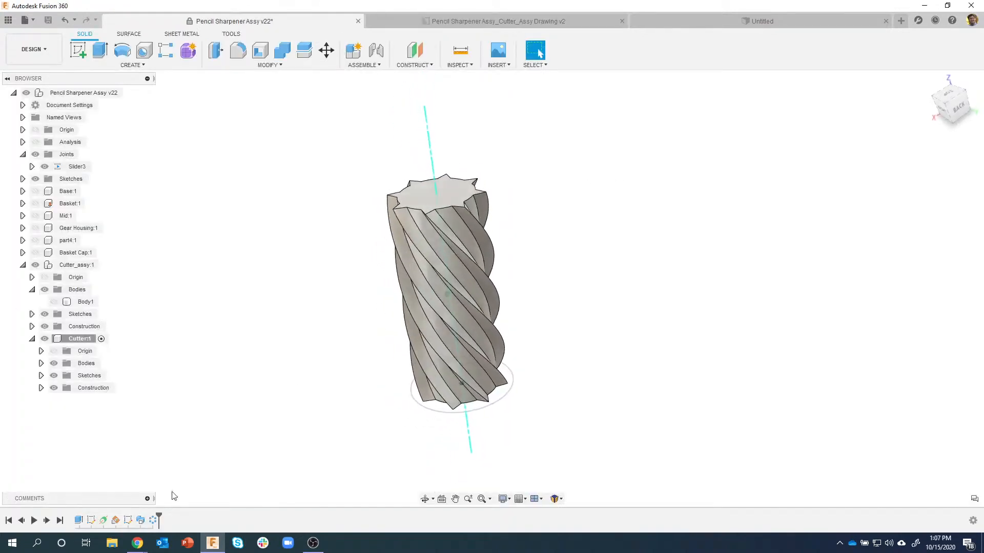
pyautogui.doubleClick(91, 520)
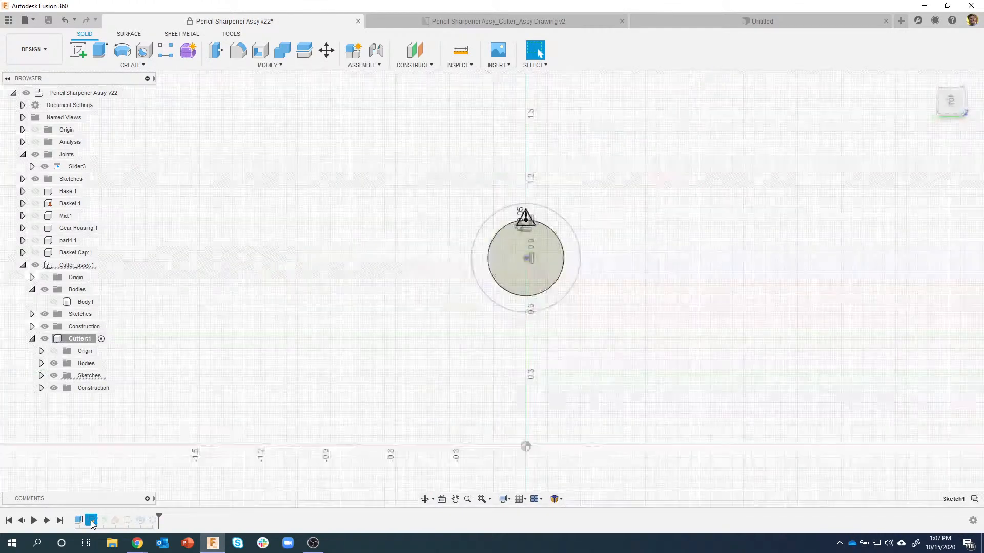
pyautogui.click(122, 50)
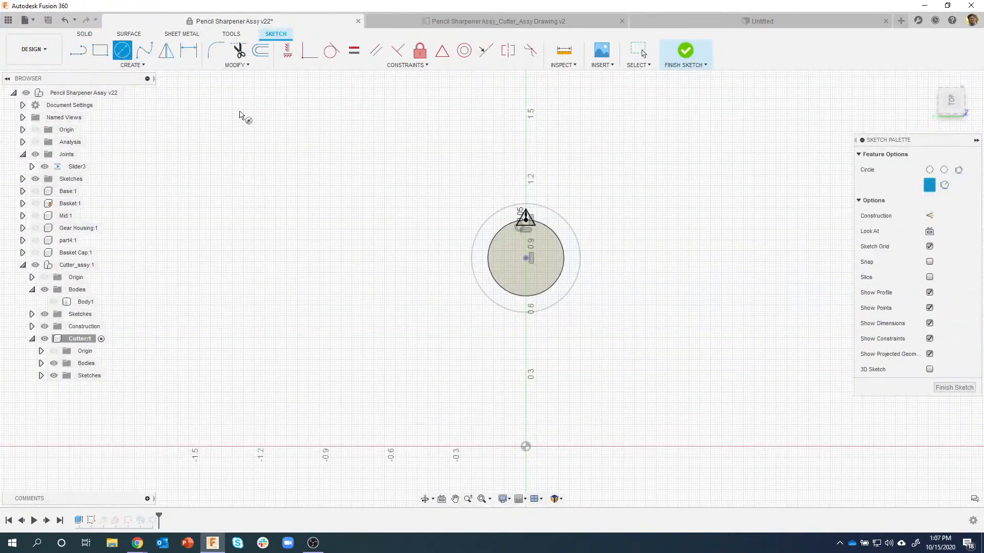
pyautogui.scroll(4, 512, 231)
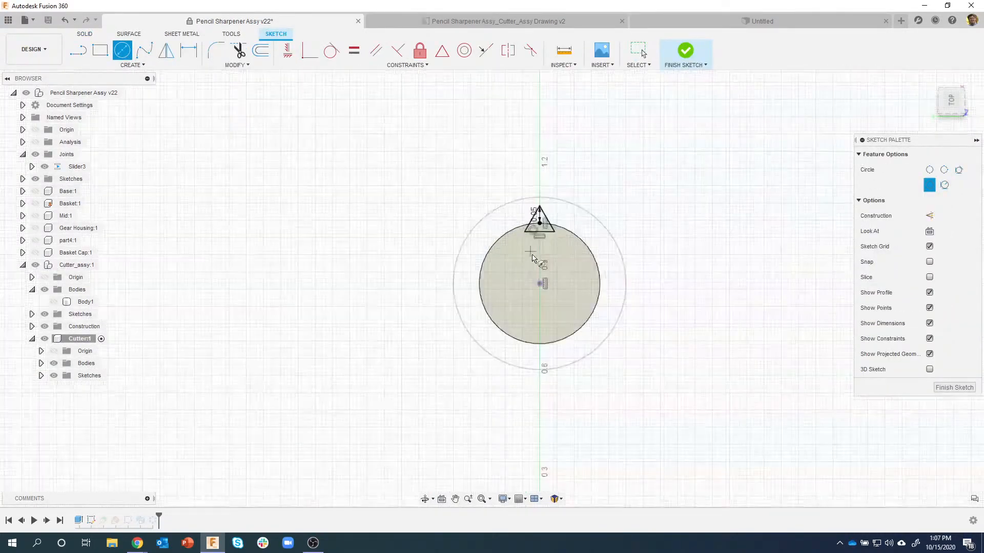
pyautogui.click(541, 293)
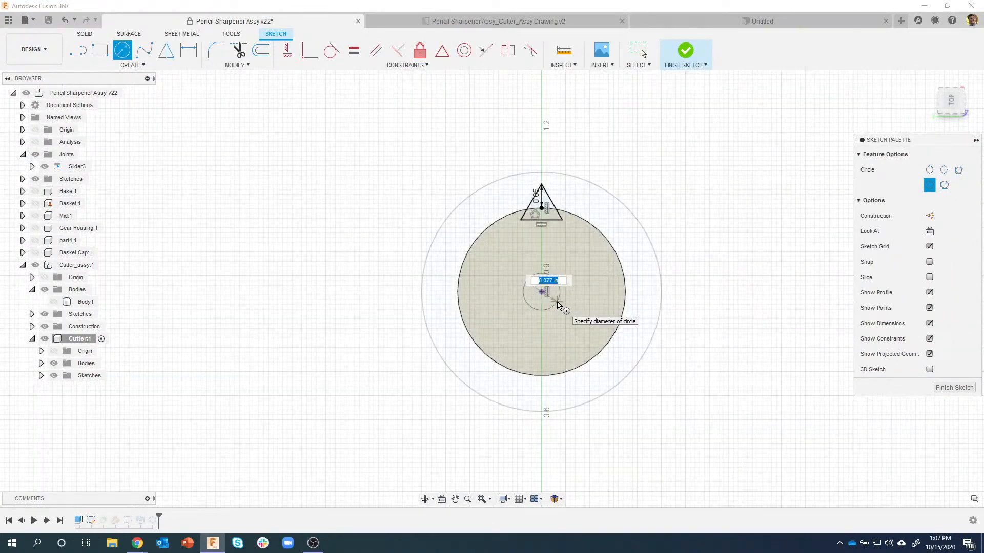
pyautogui.write('.09')
pyautogui.press('Tab')
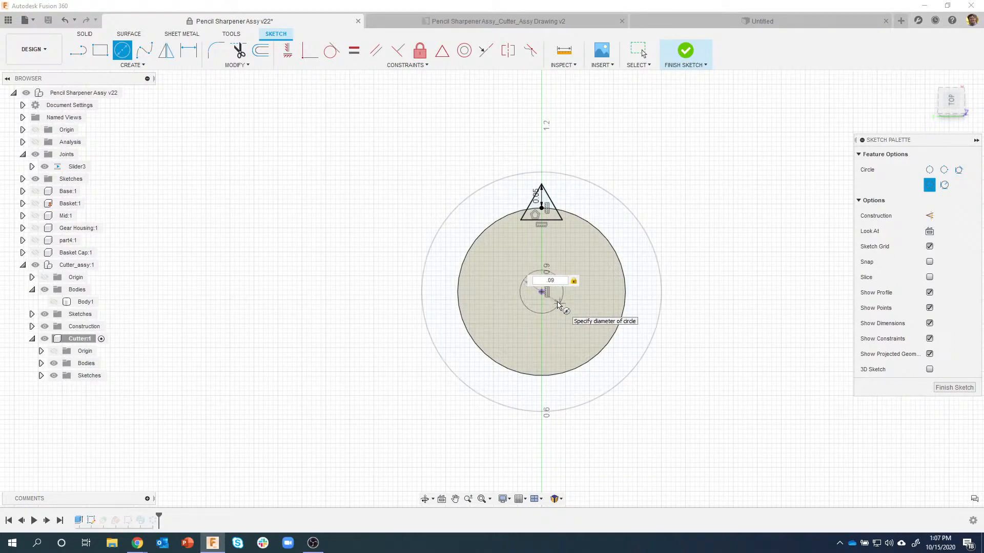
pyautogui.press('Return')
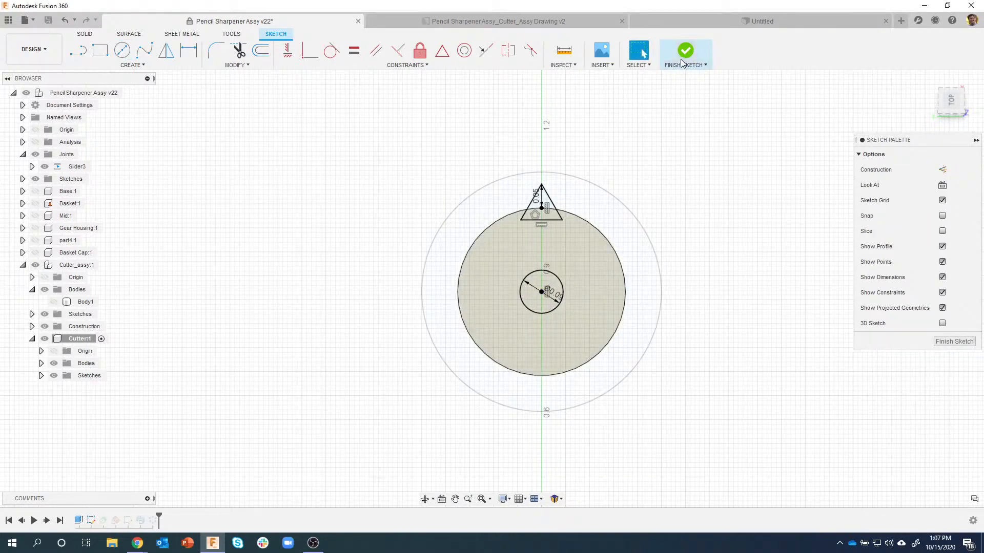
pyautogui.click(685, 51)
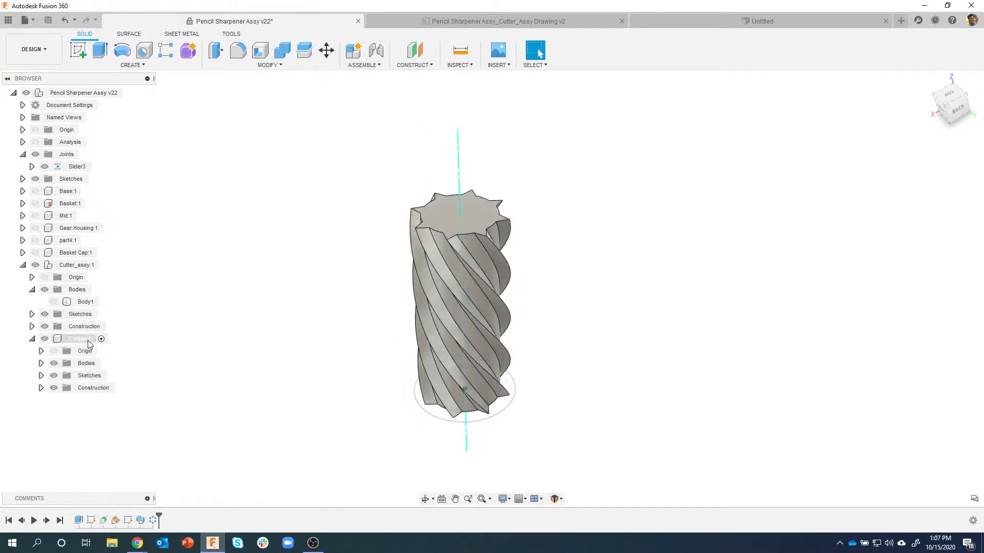
# Show Sketch1 of the cutter and extrude its small centre circle about 0.109 in upward from the toothed body's upper face.
pyautogui.click(41, 376)
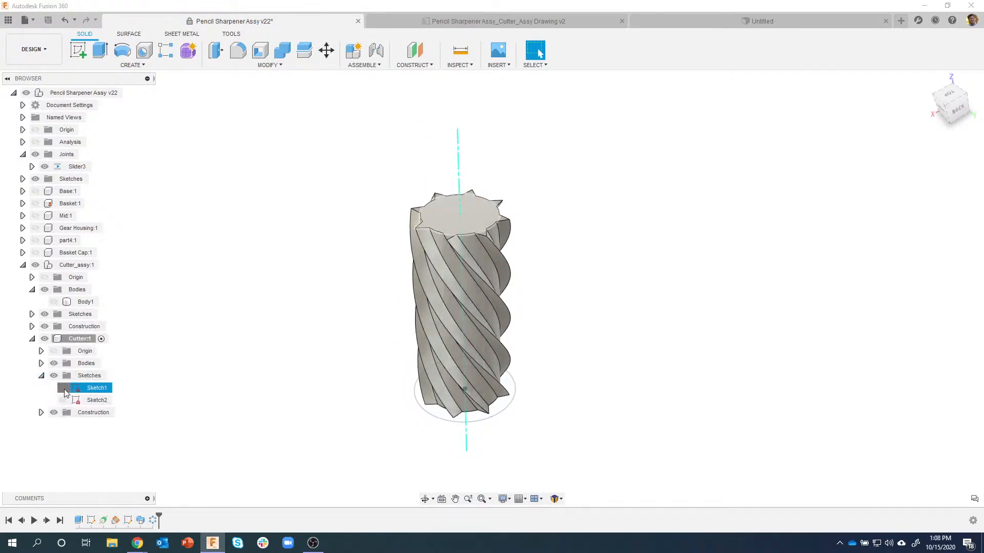
pyautogui.click(63, 388)
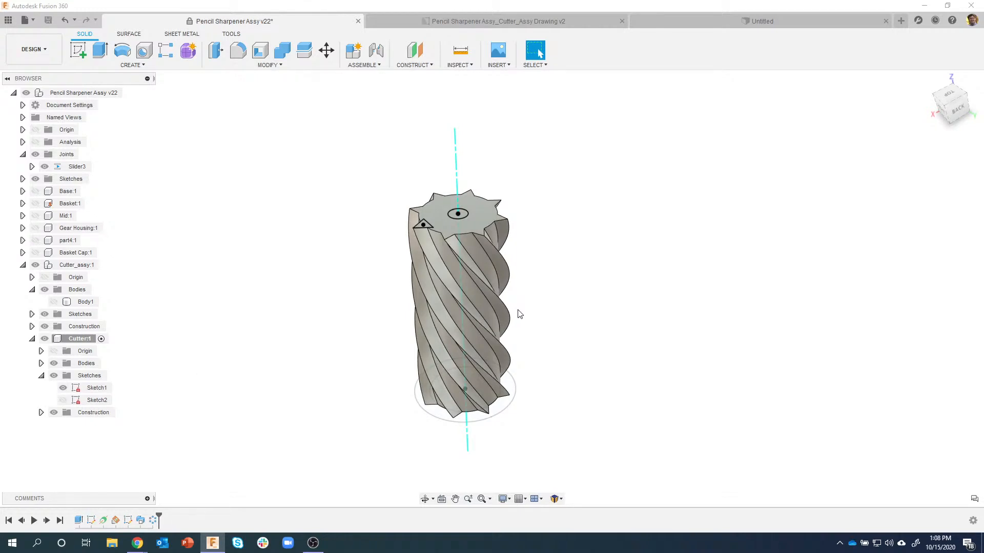
pyautogui.scroll(5, 499, 228)
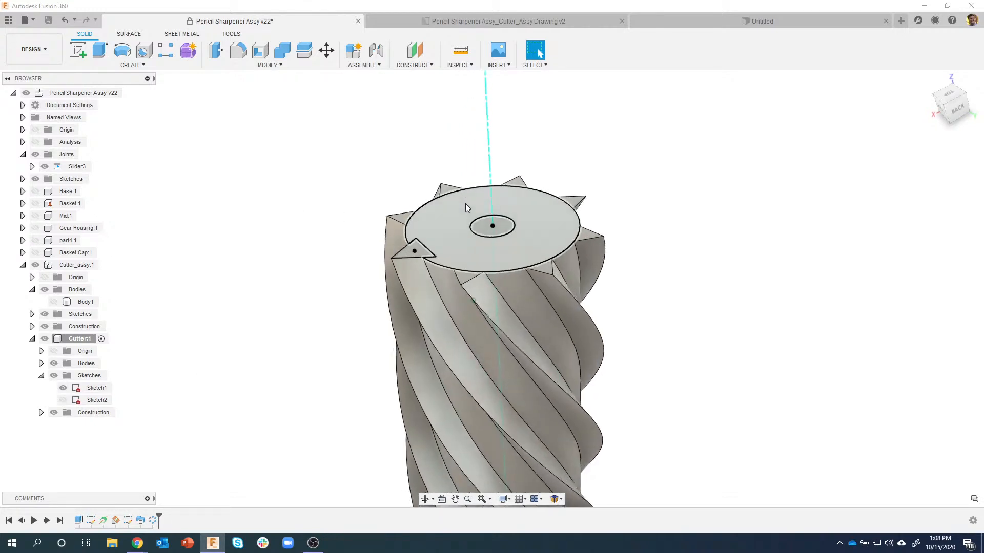
pyautogui.click(505, 229)
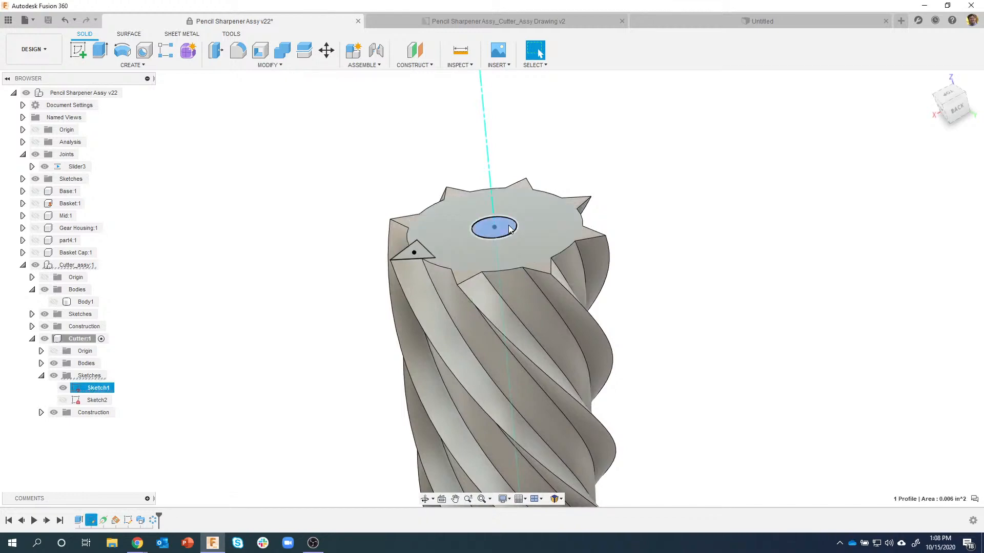
pyautogui.rightClick(508, 229)
pyautogui.click(500, 267)
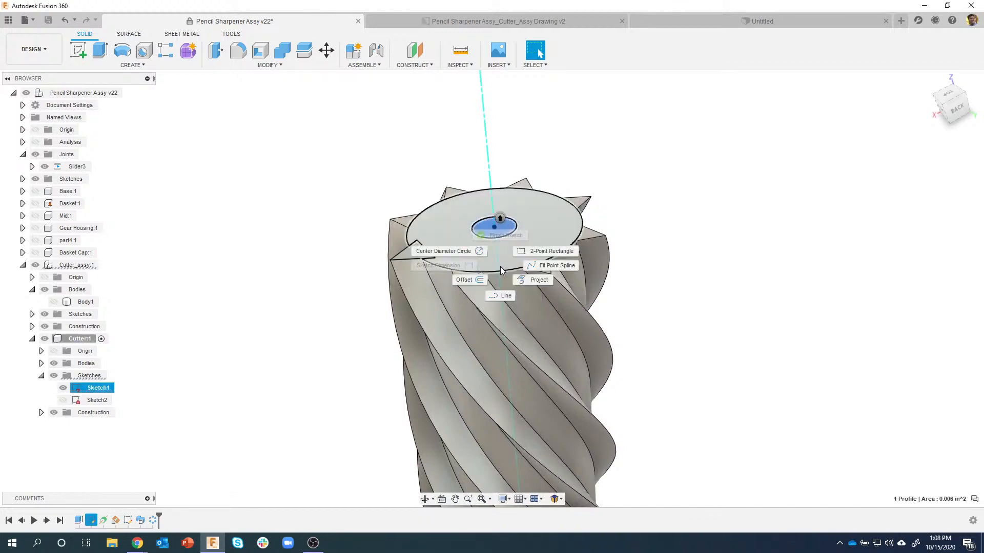
pyautogui.click(499, 224)
pyautogui.rightClick(500, 226)
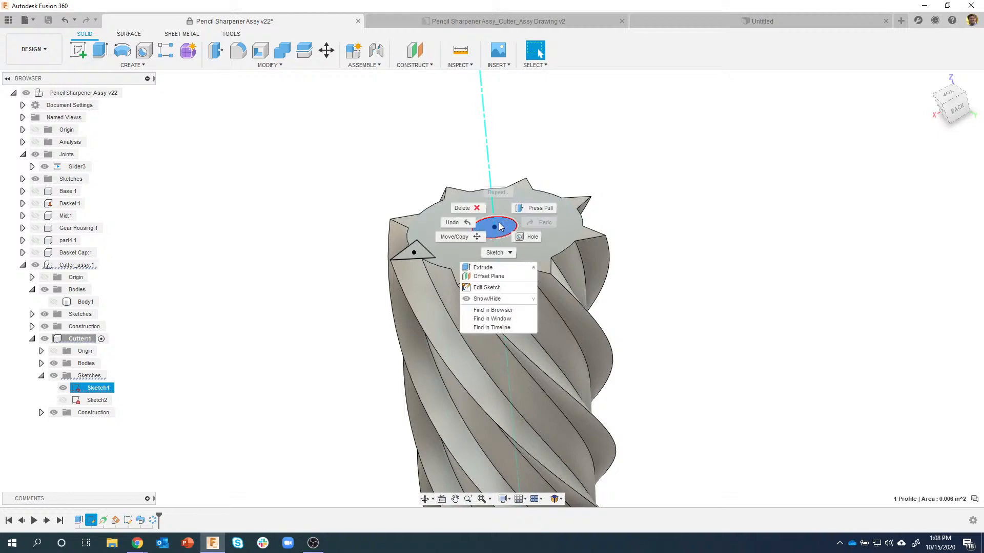
pyautogui.click(493, 266)
pyautogui.scroll(-5, 592, 245)
pyautogui.moveTo(496, 220); pyautogui.dragTo(535, 190)
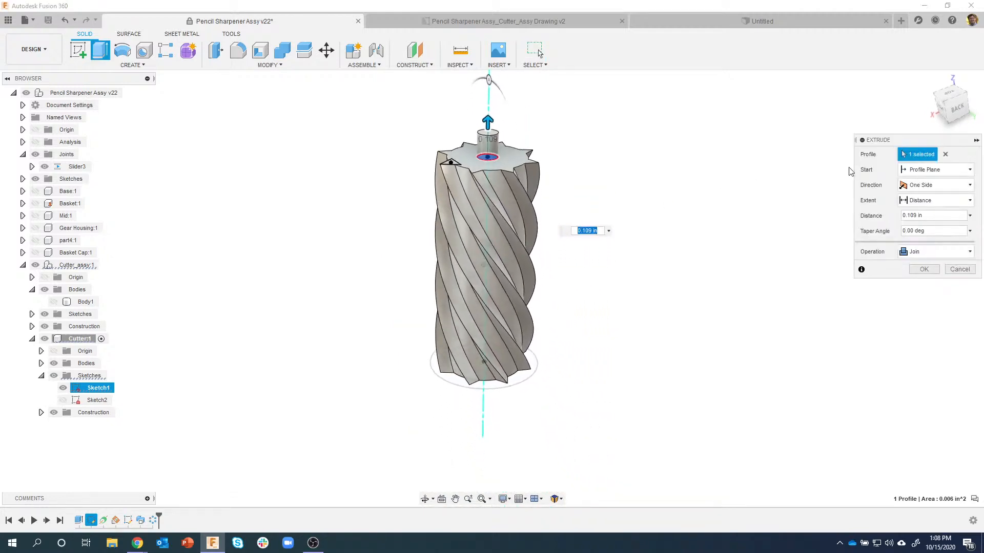
# Make the shaft extrusion two-sided and extend its second side about 1.256 in down through the toothed body.
pyautogui.click(933, 190)
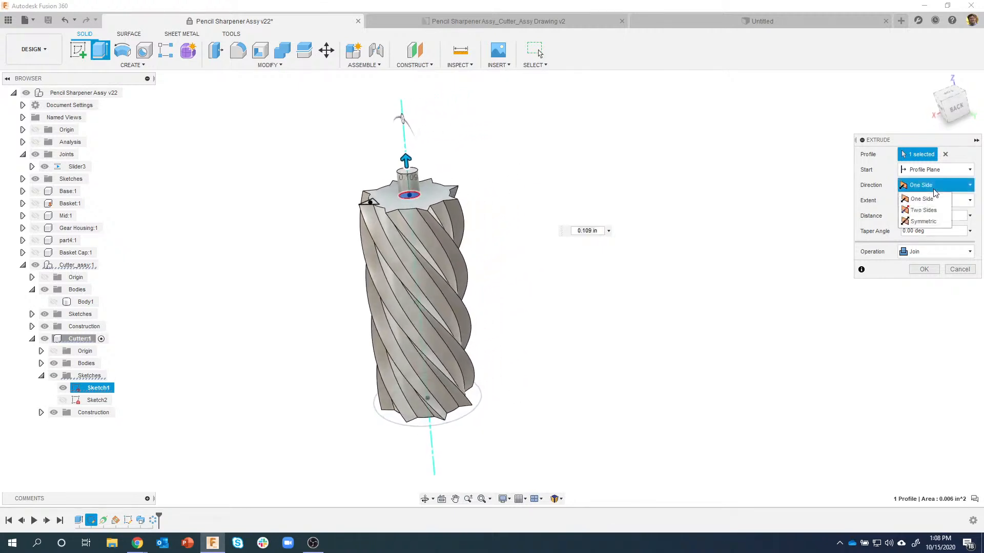
pyautogui.click(932, 210)
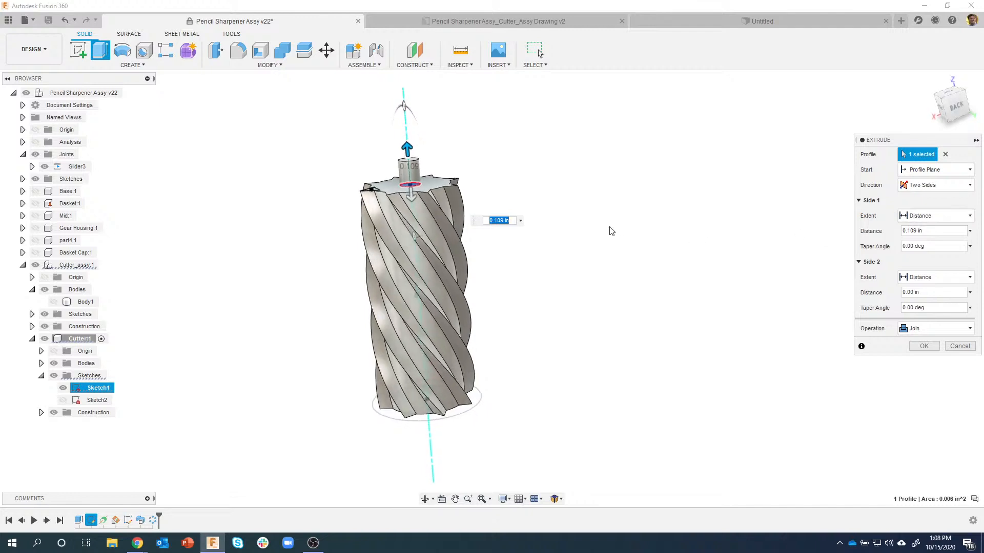
pyautogui.moveTo(415, 183); pyautogui.dragTo(488, 442)
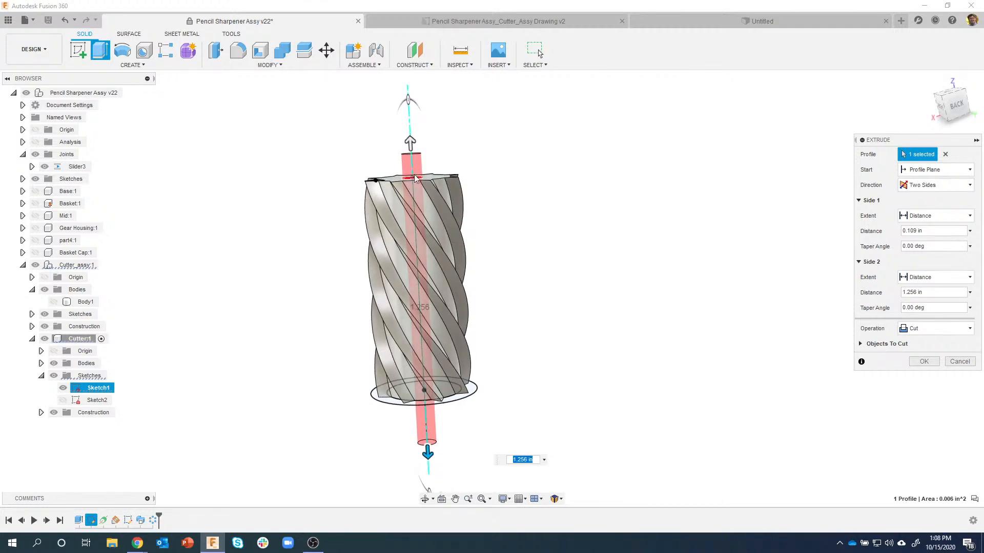
pyautogui.keyDown('shift'); pyautogui.moveTo(589, 180); pyautogui.dragTo(587, 209, button='middle'); pyautogui.keyUp('shift')
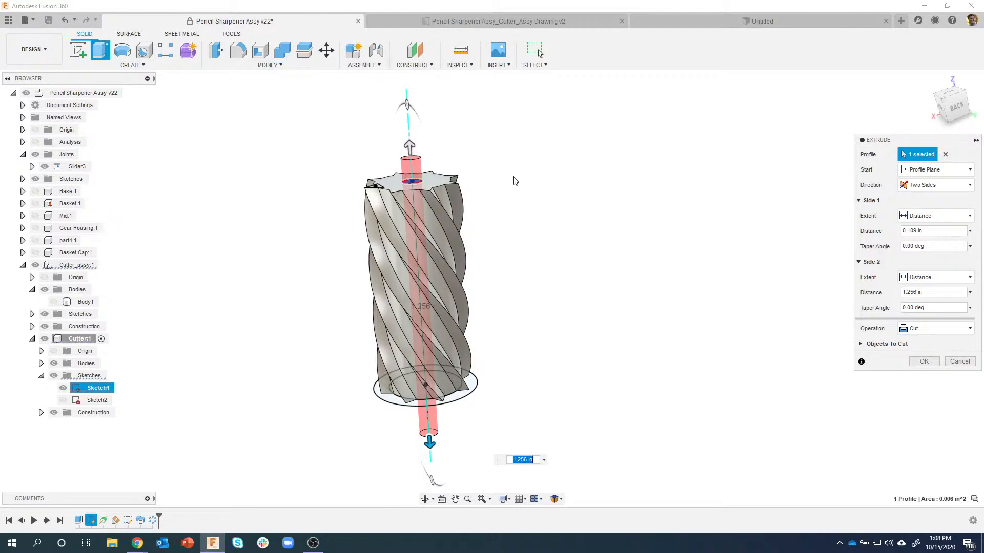
# Join the two-sided shaft extrusion to the cutter body, with side 1 at 0.32 in and side 2 at 1.24 in.
pyautogui.click(920, 328)
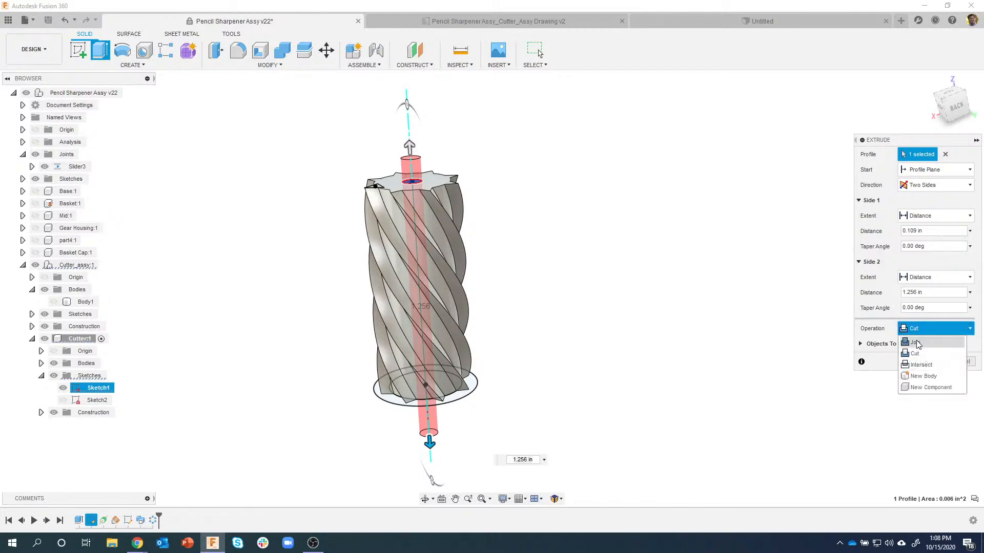
pyautogui.click(919, 342)
pyautogui.moveTo(409, 147); pyautogui.dragTo(411, 107)
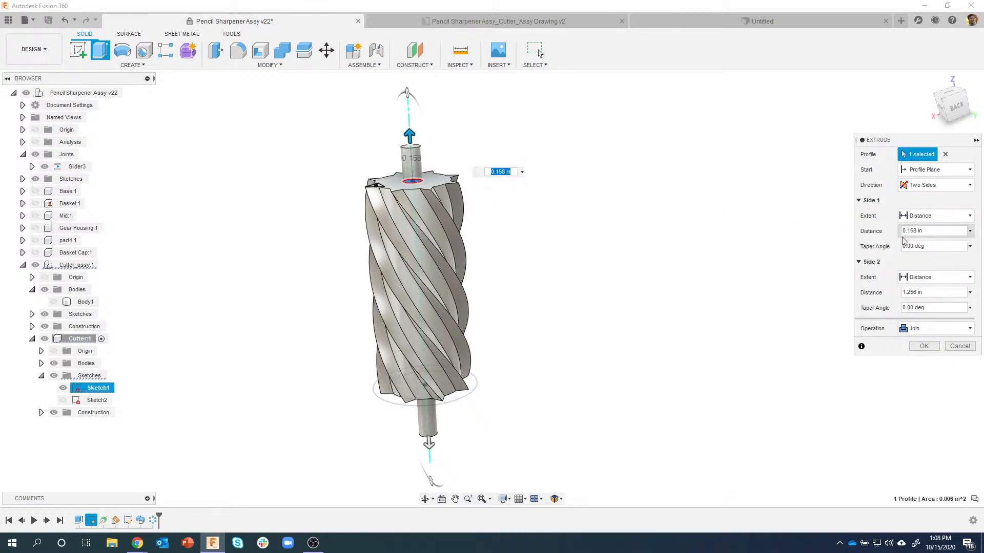
pyautogui.moveTo(430, 444); pyautogui.dragTo(429, 425)
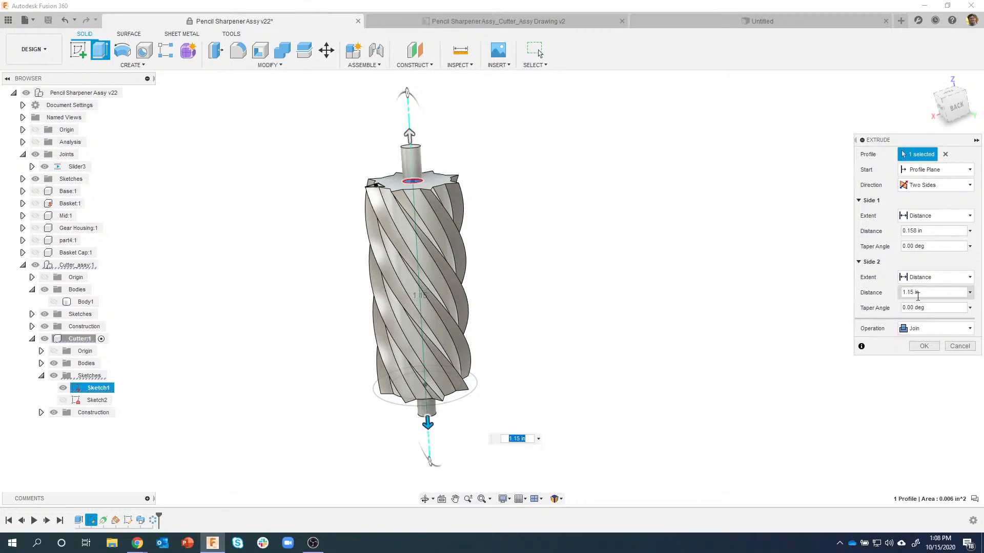
pyautogui.moveTo(924, 231); pyautogui.dragTo(894, 233)
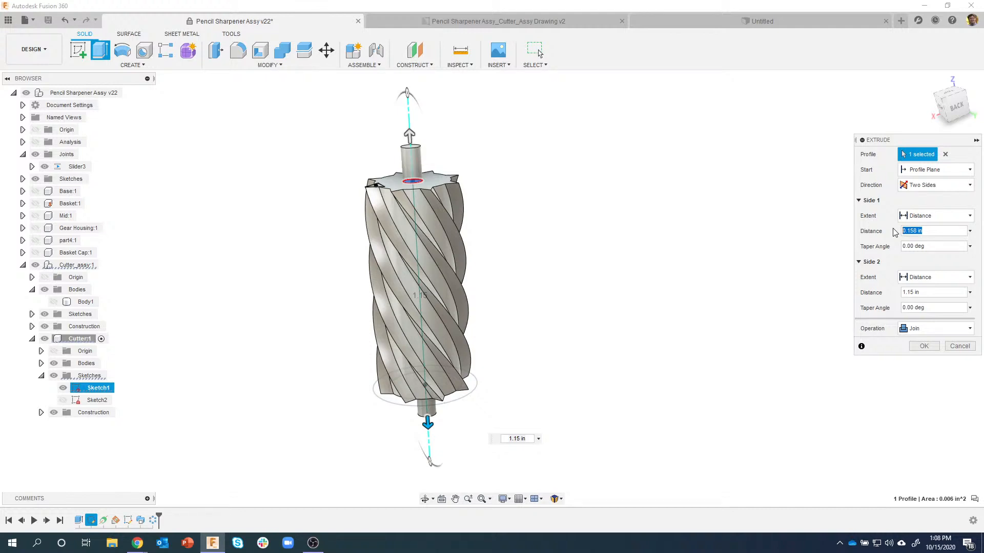
pyautogui.write('.32')
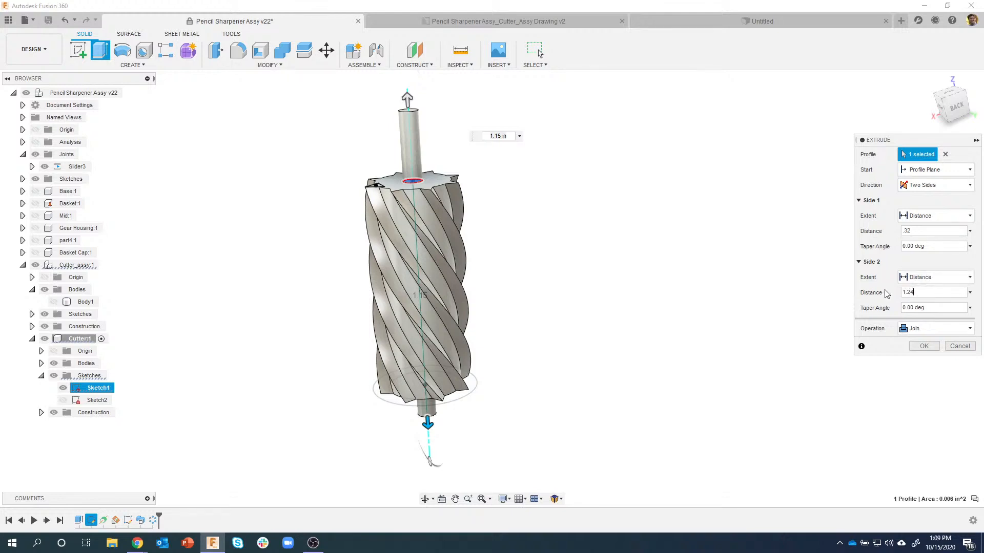
pyautogui.keyDown('shift'); pyautogui.moveTo(474, 222); pyautogui.dragTo(417, 188, button='middle'); pyautogui.keyUp('shift')
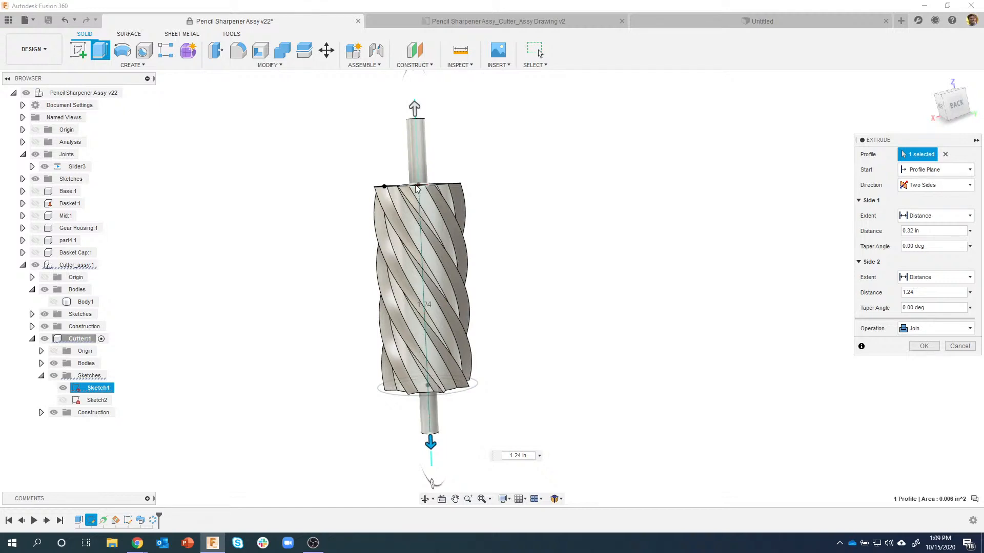
pyautogui.keyDown('shift'); pyautogui.moveTo(489, 178); pyautogui.dragTo(637, 237, button='middle'); pyautogui.keyUp('shift')
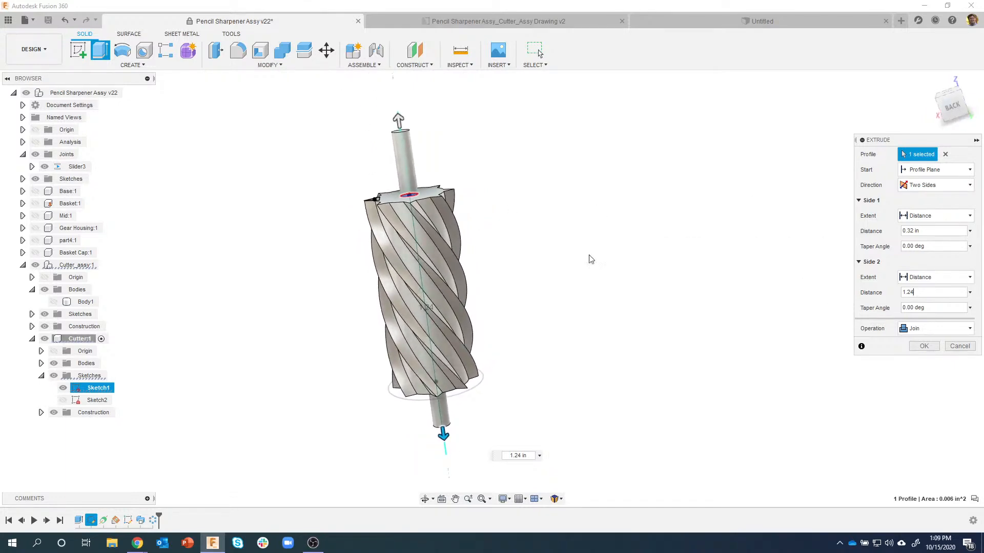
pyautogui.keyDown('shift'); pyautogui.moveTo(435, 200); pyautogui.dragTo(448, 183, button='middle'); pyautogui.keyUp('shift')
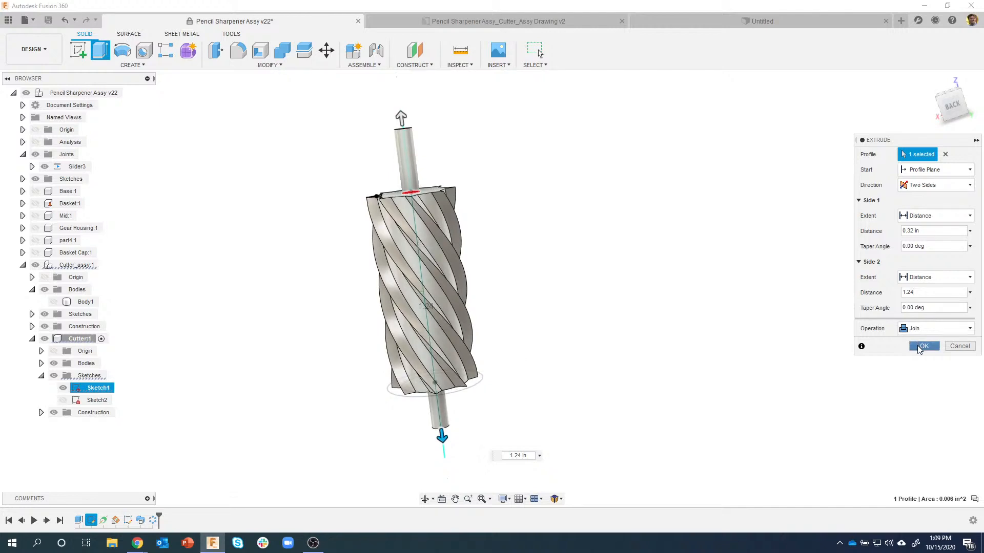
pyautogui.click(920, 346)
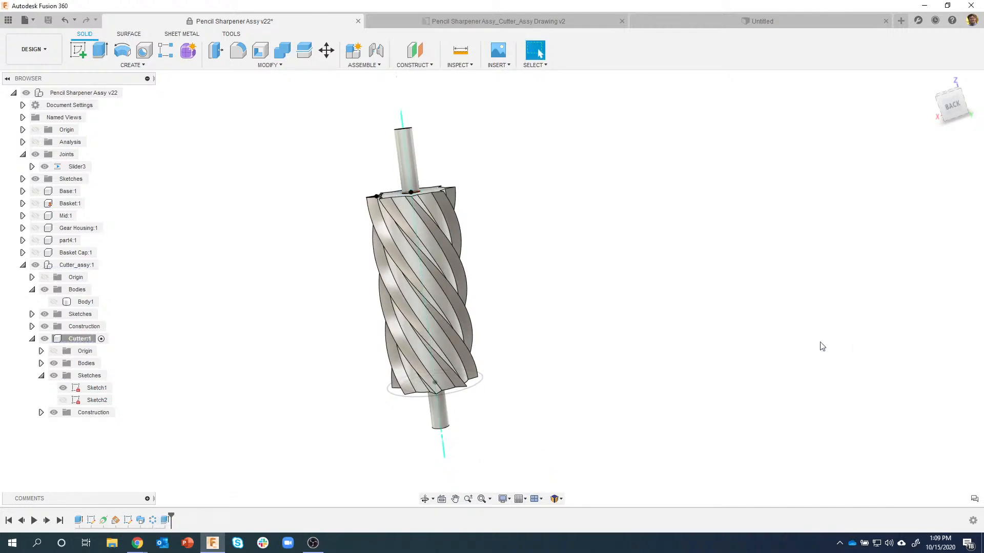
# Hide the cutter's construction geometry and Sketch1, plus the sketches of Cutter_assy.
pyautogui.click(53, 412)
pyautogui.click(63, 387)
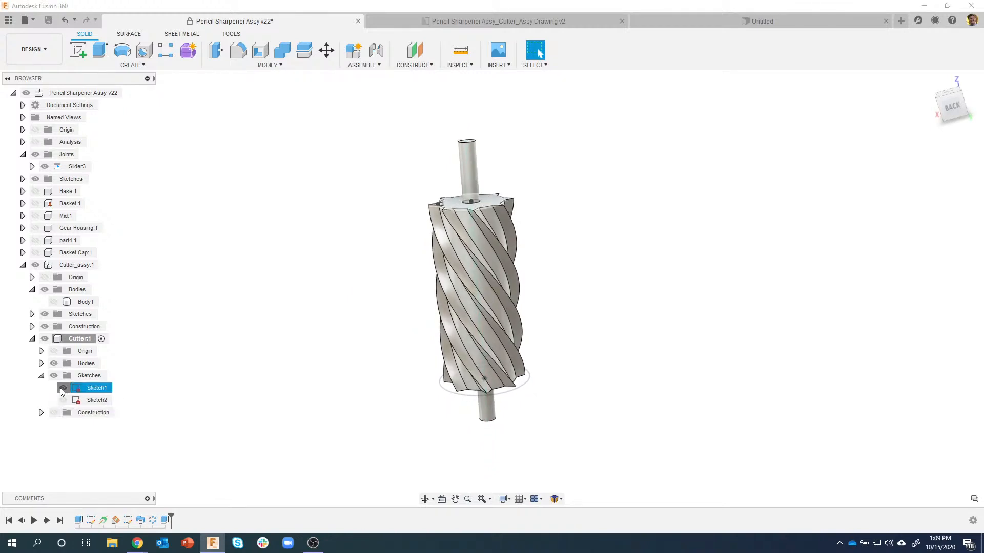
pyautogui.moveTo(320, 331)
pyautogui.keyDown('shift'); pyautogui.mouseDown(button='middle')
pyautogui.moveTo(213, 362)
pyautogui.moveTo(65, 307)
pyautogui.mouseUp(button='middle'); pyautogui.keyUp('shift')
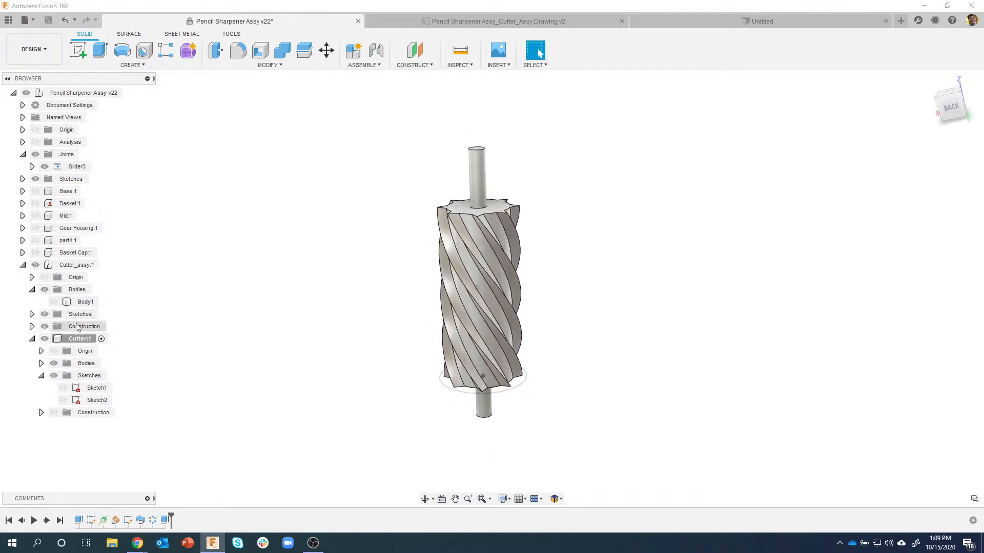
pyautogui.keyDown('shift'); pyautogui.moveTo(281, 373); pyautogui.dragTo(342, 336, button='middle'); pyautogui.keyUp('shift')
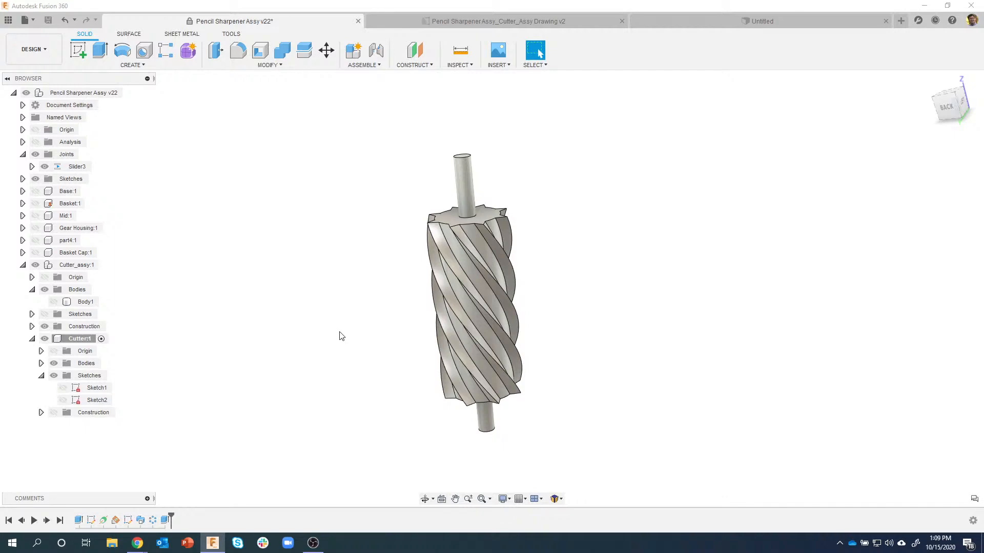
# Start an FM Gears spur gear and open the design comments to read the gear specifications.
pyautogui.click(154, 65)
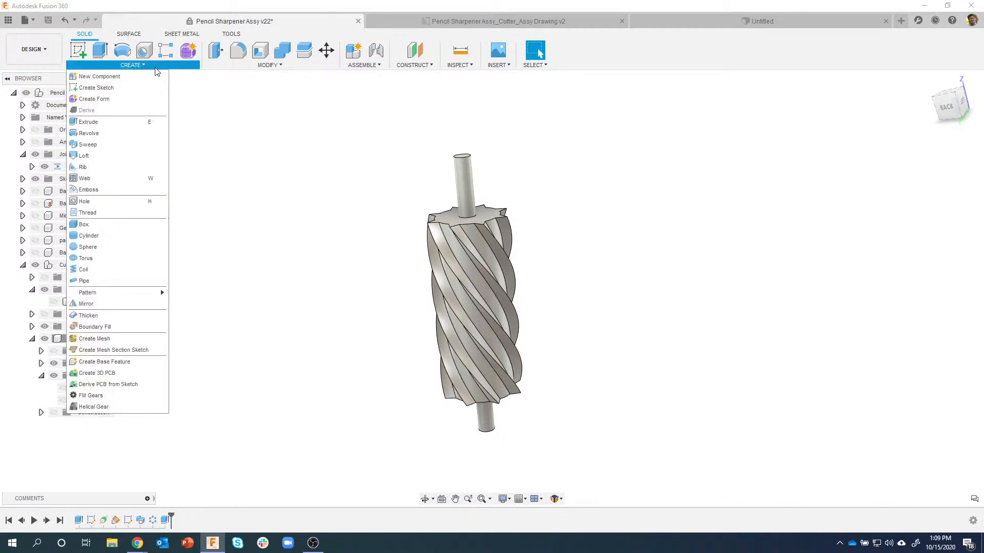
pyautogui.click(112, 396)
pyautogui.moveTo(910, 144); pyautogui.dragTo(844, 123)
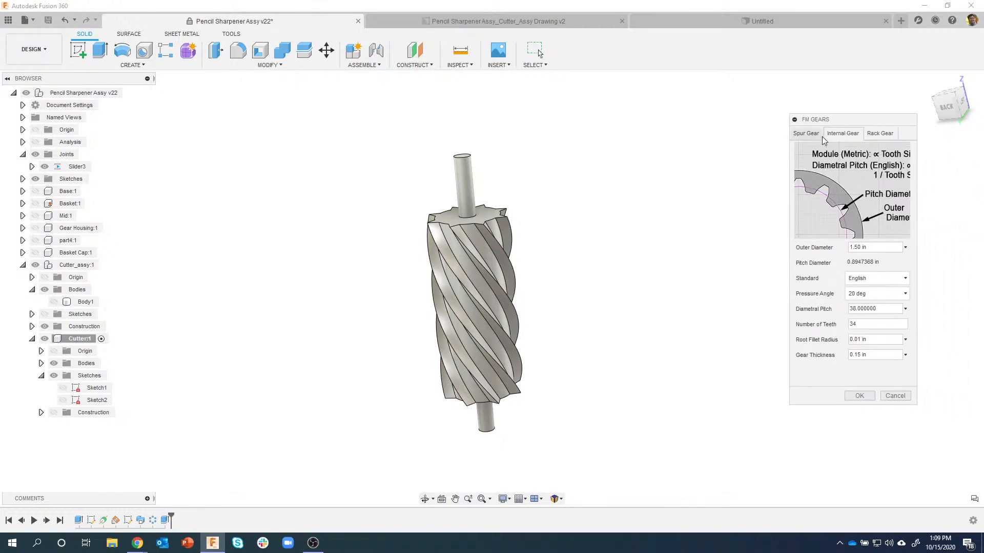
pyautogui.click(805, 134)
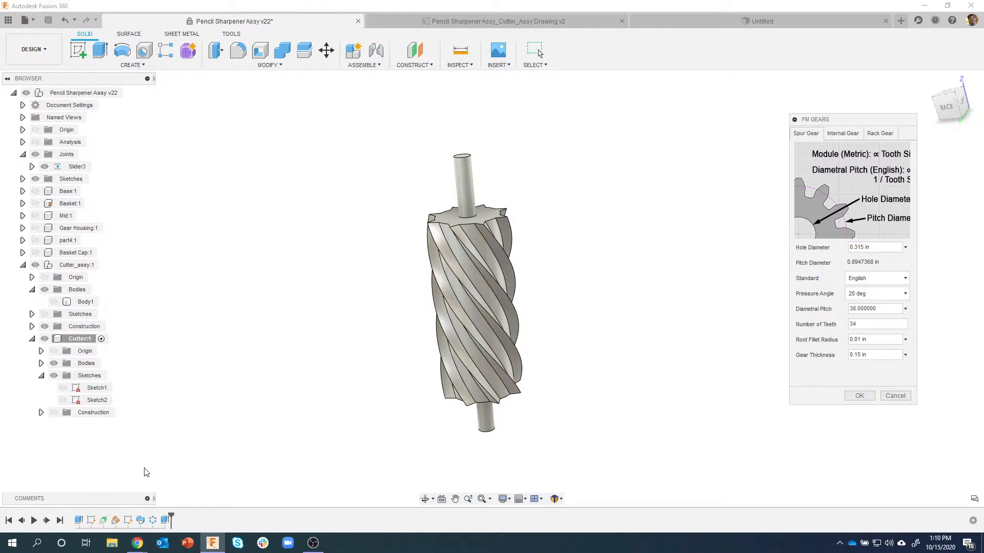
pyautogui.click(147, 499)
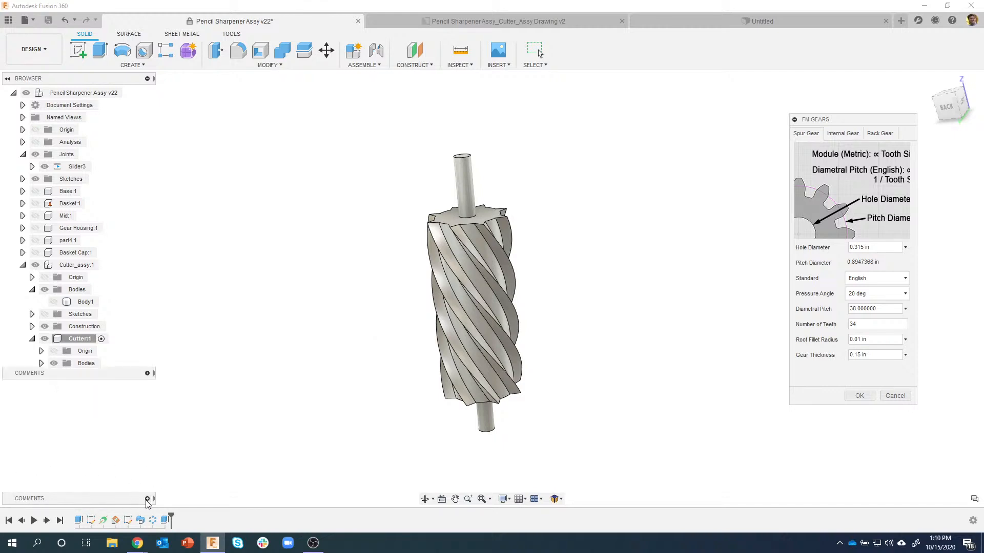
pyautogui.moveTo(155, 455); pyautogui.dragTo(157, 461)
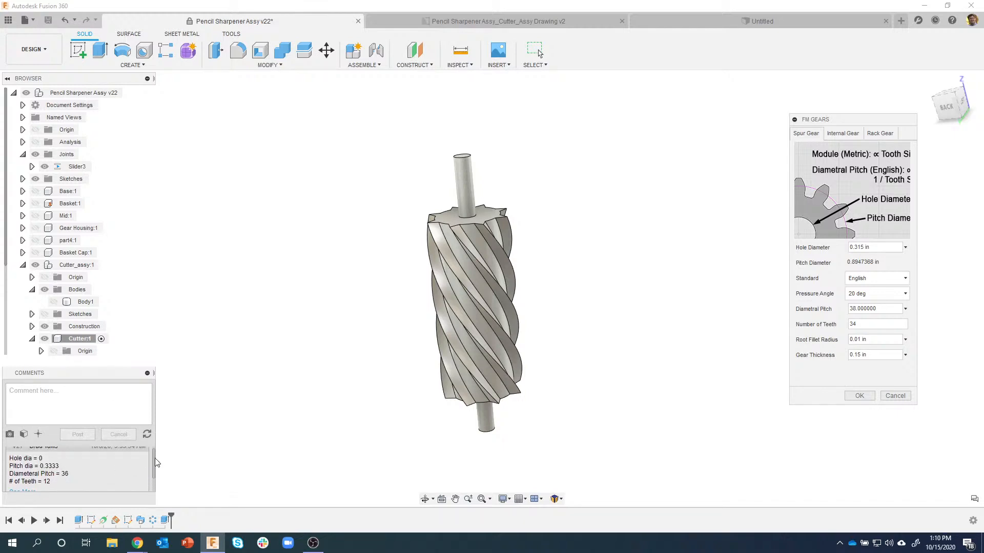
pyautogui.moveTo(157, 462); pyautogui.dragTo(158, 462)
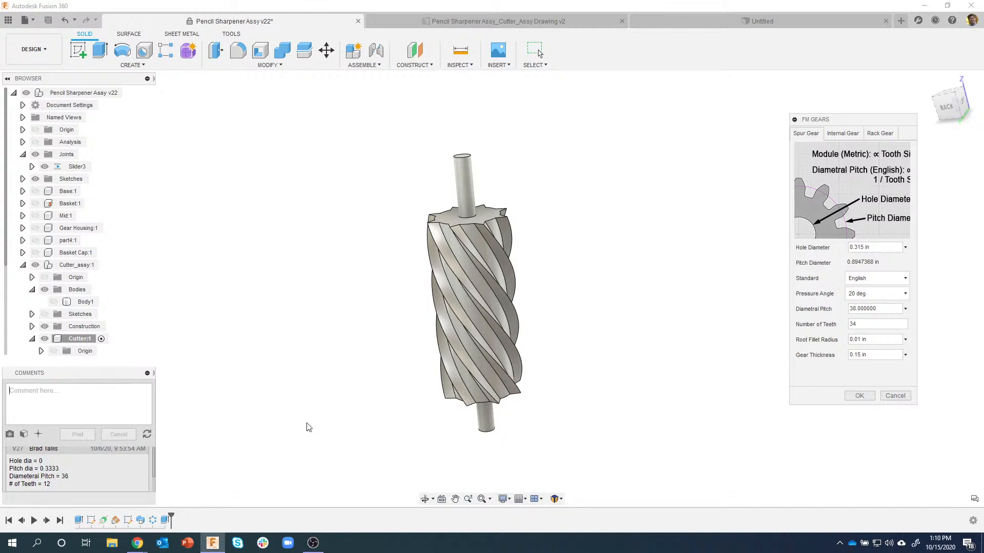
# Create the spur gear with hole diameter 0, diametral pitch 36 and 12 teeth, checking its root radius and thickness against the comments.
pyautogui.moveTo(870, 247); pyautogui.dragTo(845, 252)
pyautogui.write('0')
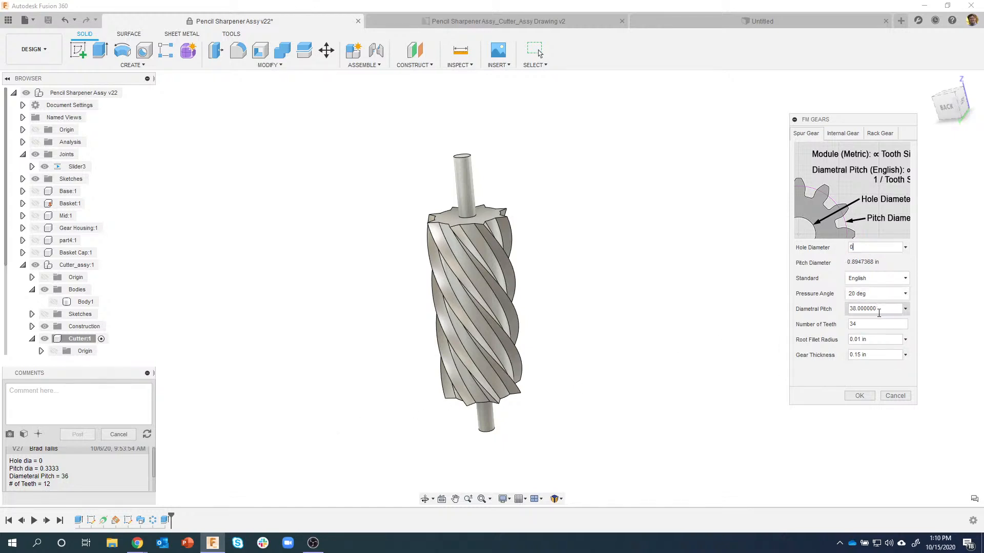
pyautogui.moveTo(884, 309); pyautogui.dragTo(829, 312)
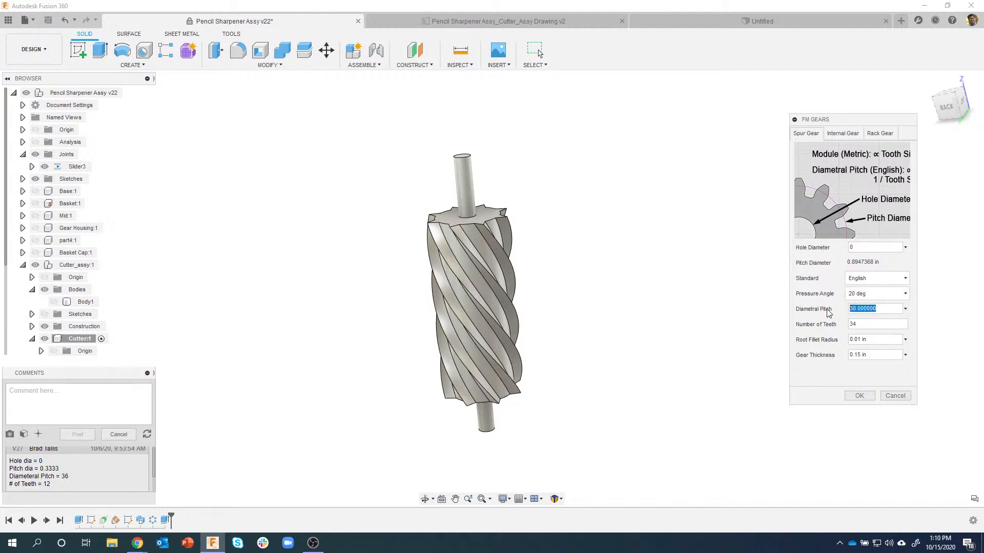
pyautogui.write('36')
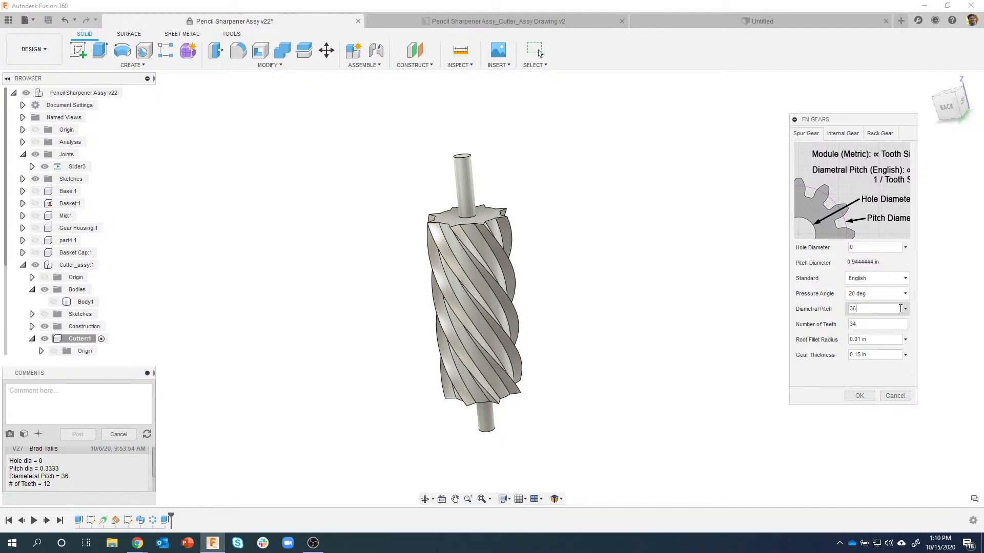
pyautogui.write('12')
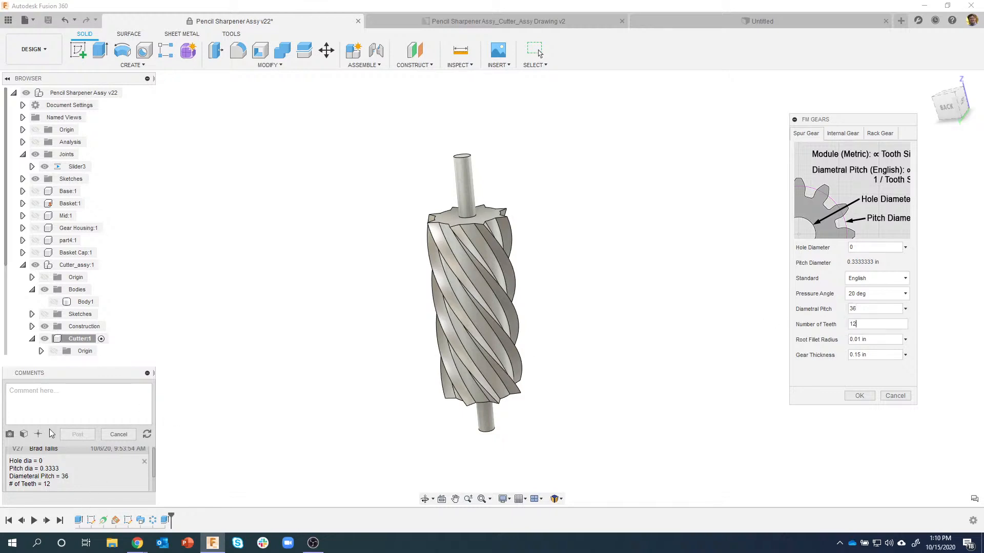
pyautogui.moveTo(155, 462); pyautogui.dragTo(154, 465)
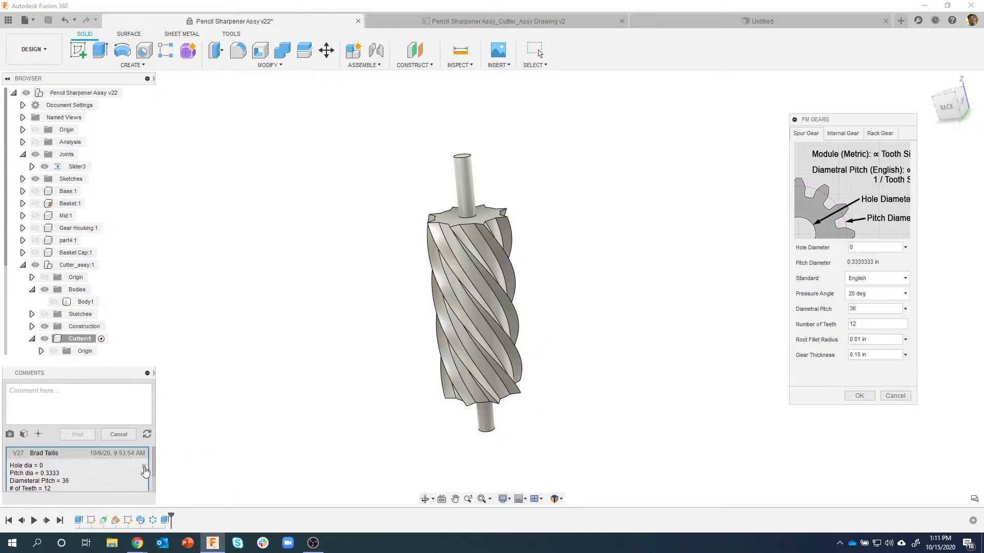
pyautogui.scroll(-2, 149, 470)
pyautogui.scroll(1, 153, 470)
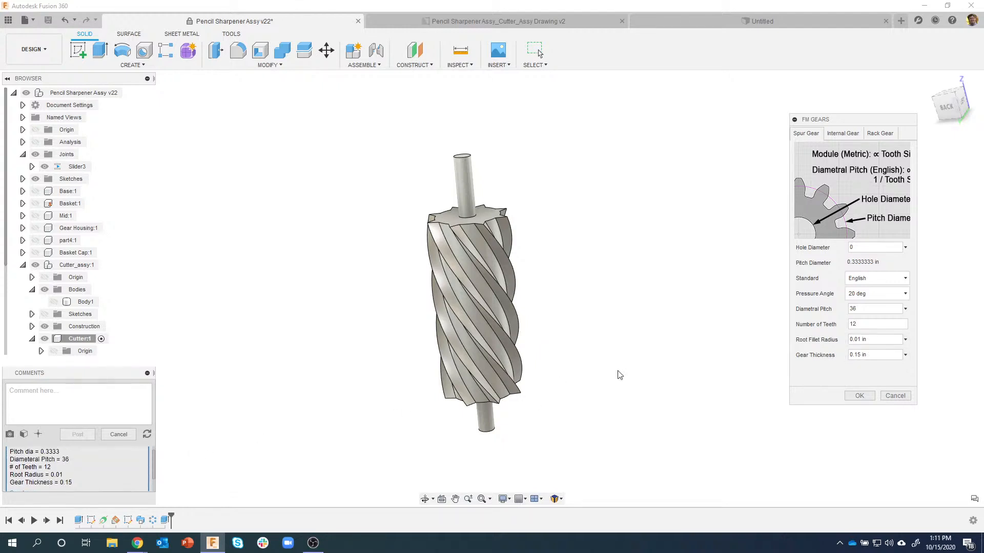
pyautogui.click(854, 397)
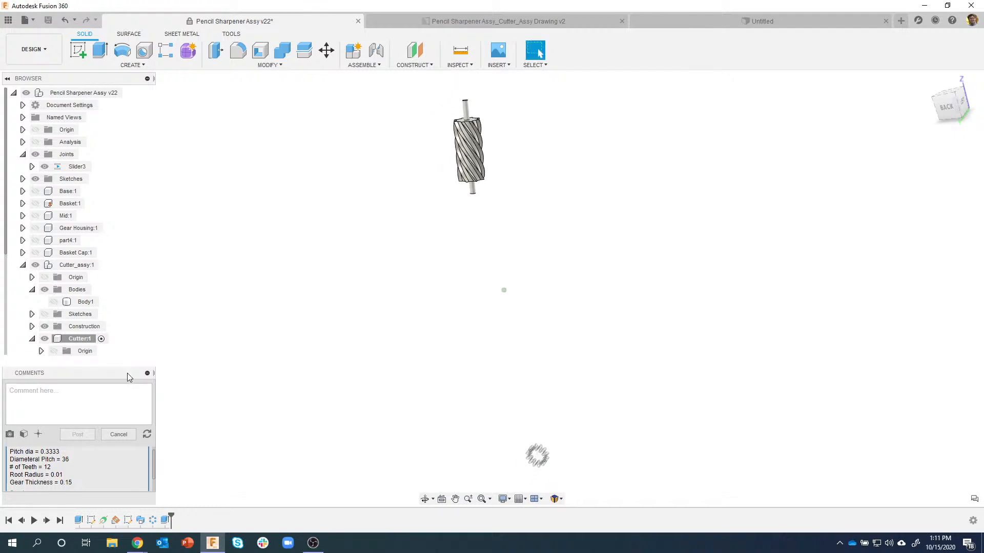
pyautogui.click(147, 373)
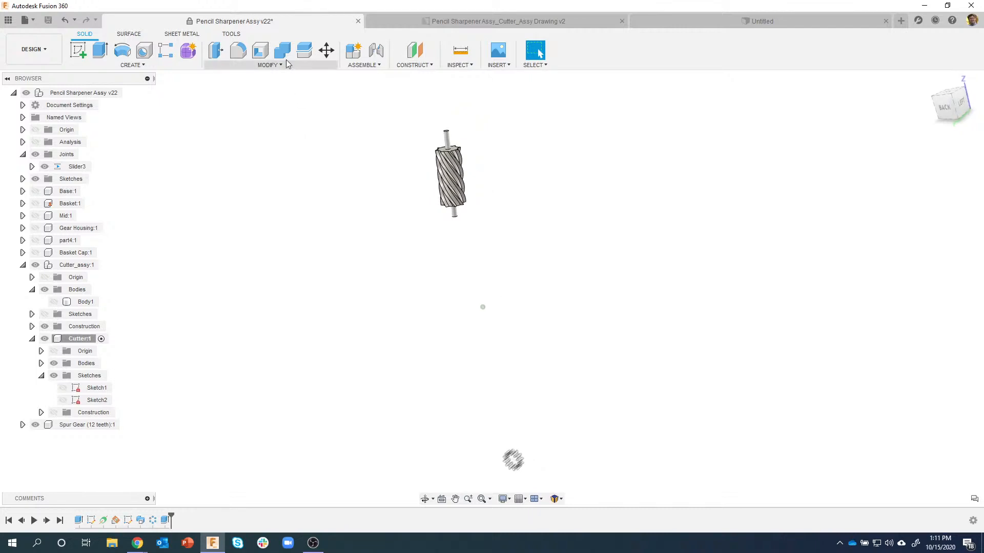
# Add a rigid joint placing the spur gear's face centre on the toothed cutter's upper face, centred around the shaft.
pyautogui.click(376, 49)
pyautogui.scroll(5, 532, 378)
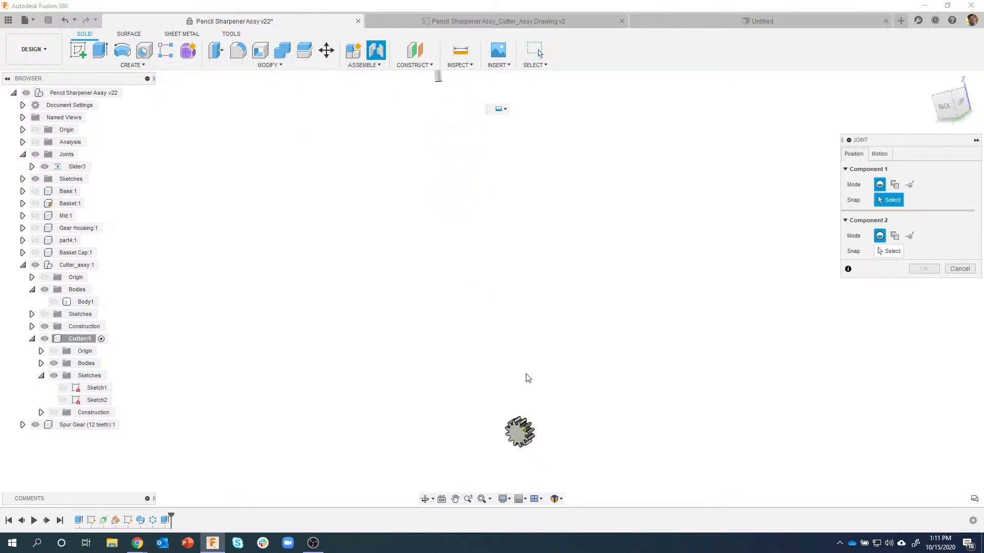
pyautogui.scroll(-3, 518, 417)
pyautogui.scroll(3, 507, 449)
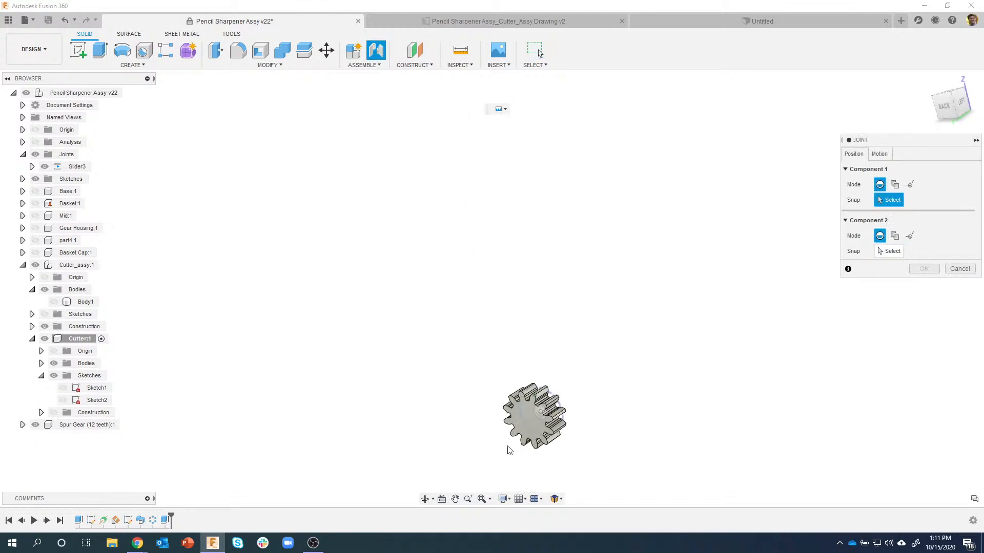
pyautogui.click(530, 424)
pyautogui.scroll(-2, 498, 342)
pyautogui.scroll(-4, 496, 339)
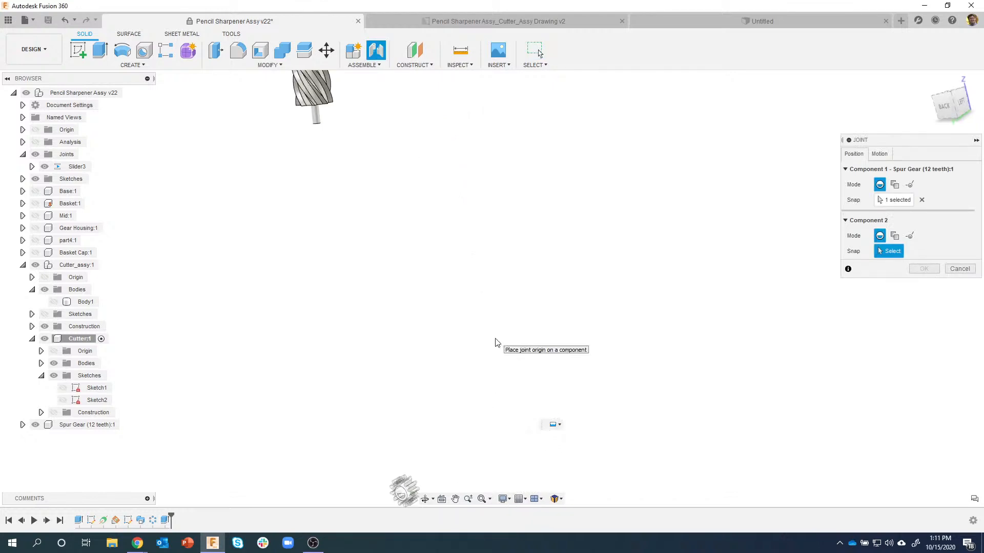
pyautogui.scroll(5, 263, 244)
pyautogui.scroll(1, 267, 273)
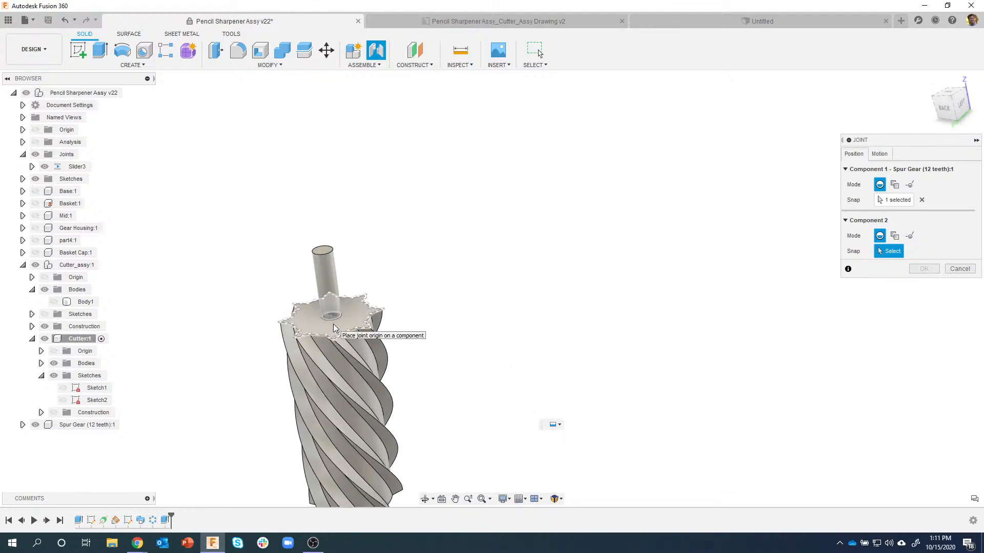
pyautogui.click(334, 328)
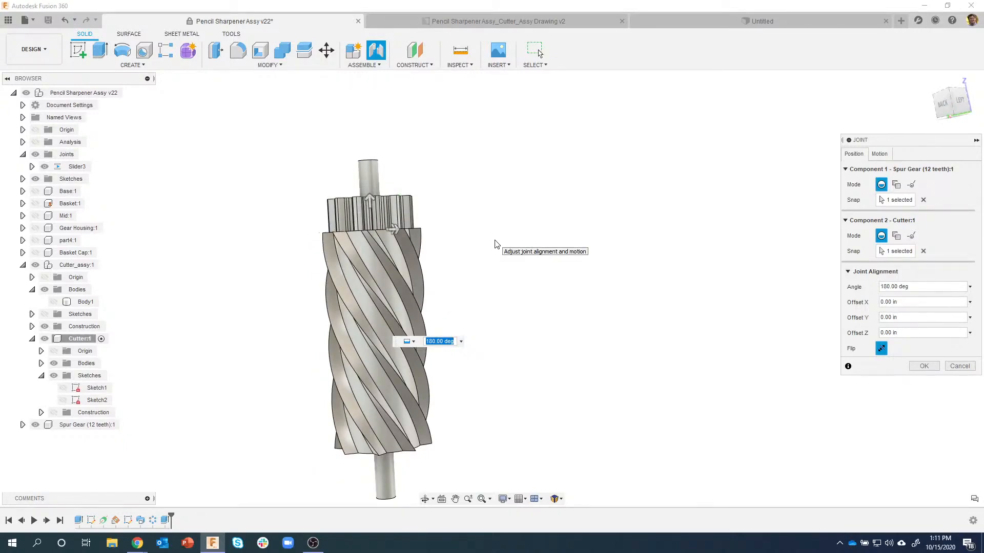
pyautogui.click(924, 367)
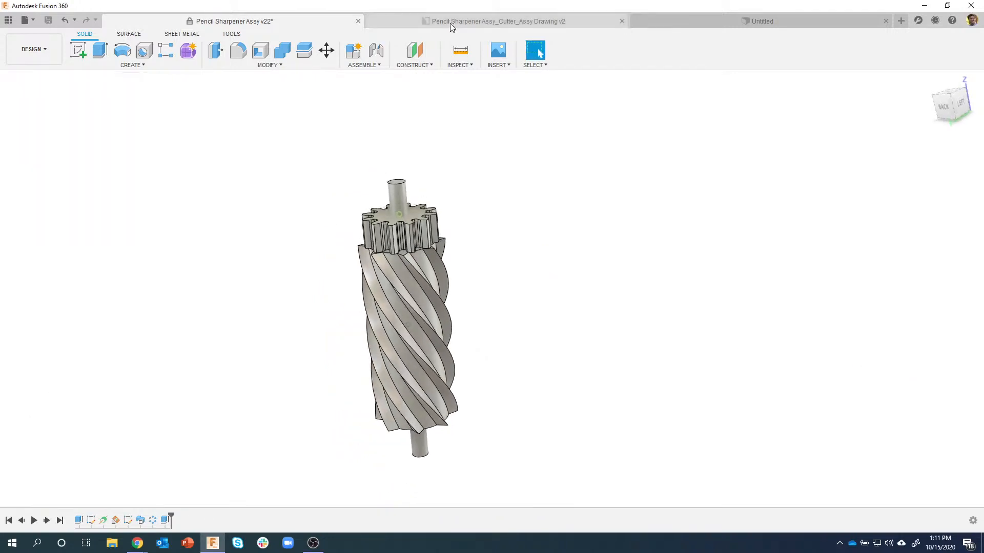
# Combine the spur gear body with the toothed cutter body using a Join operation, with the cutter as the target body.
pyautogui.click(450, 20)
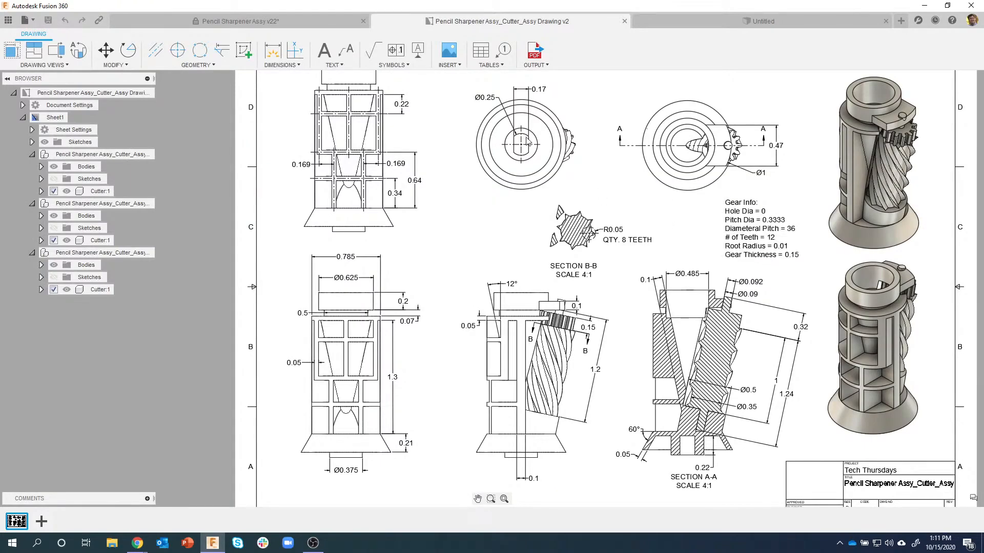
pyautogui.click(272, 20)
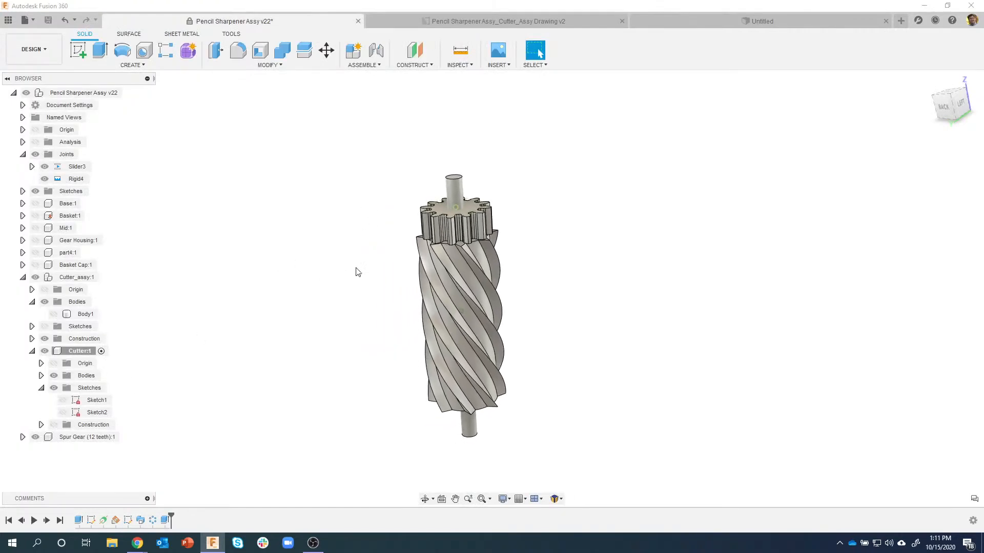
pyautogui.click(23, 437)
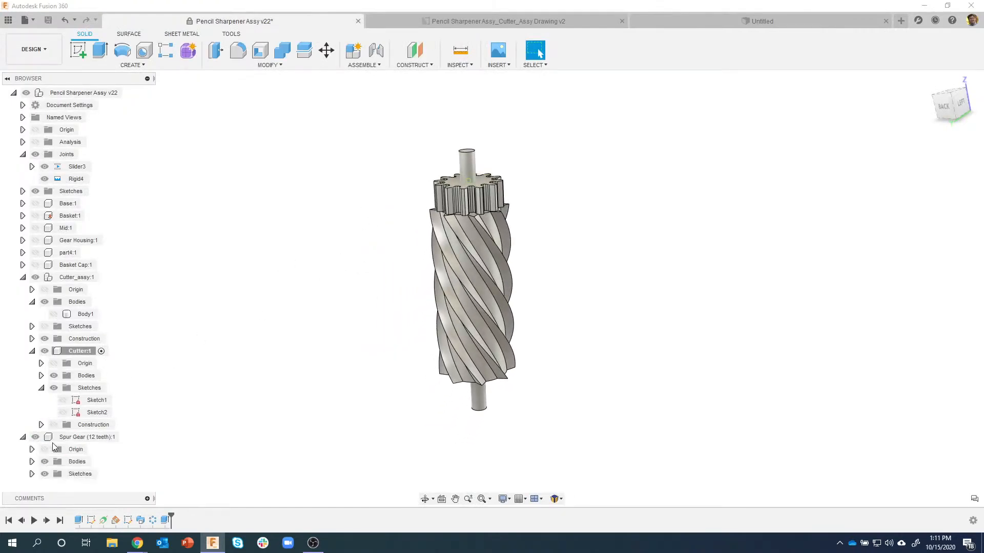
pyautogui.scroll(-1, 162, 377)
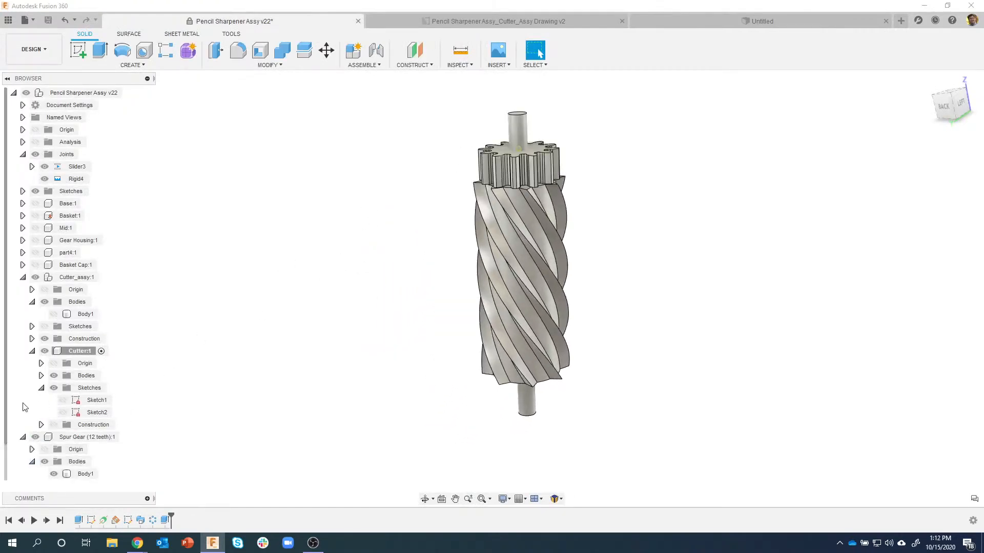
pyautogui.moveTo(5, 407); pyautogui.dragTo(4, 460)
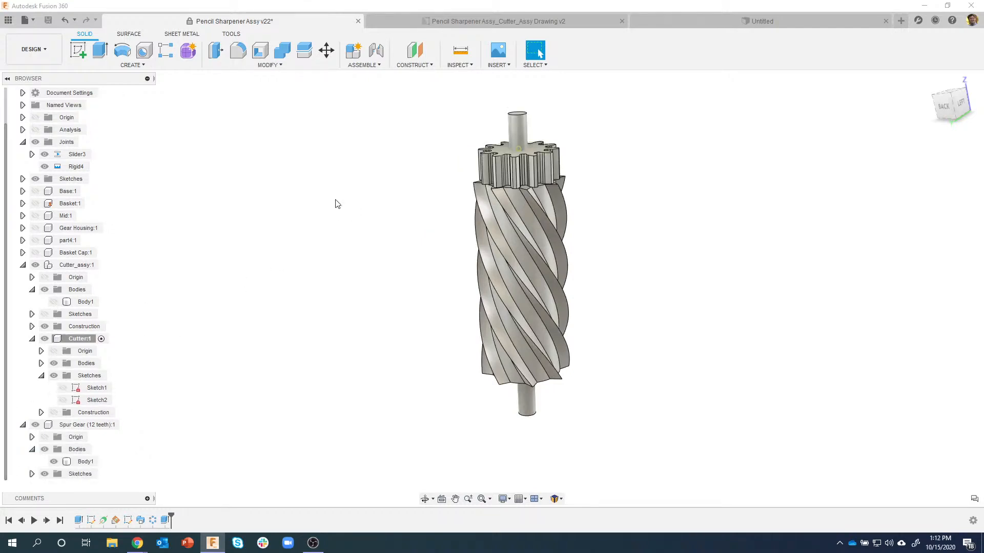
pyautogui.click(283, 51)
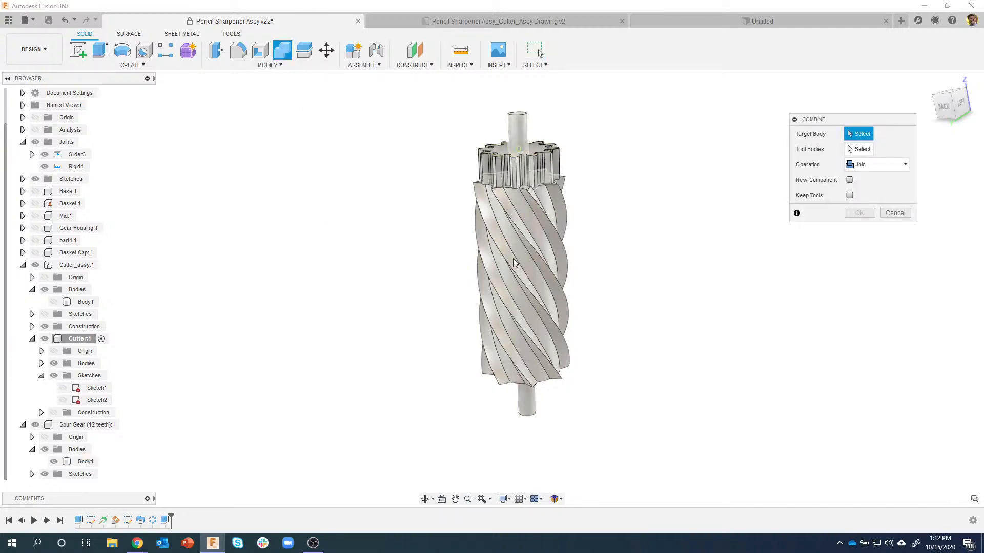
pyautogui.click(564, 250)
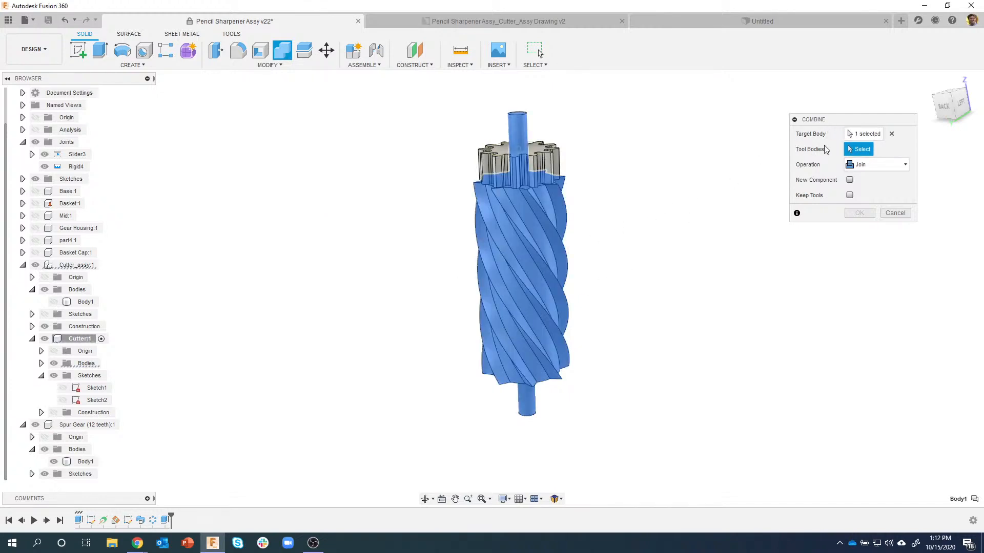
pyautogui.click(553, 159)
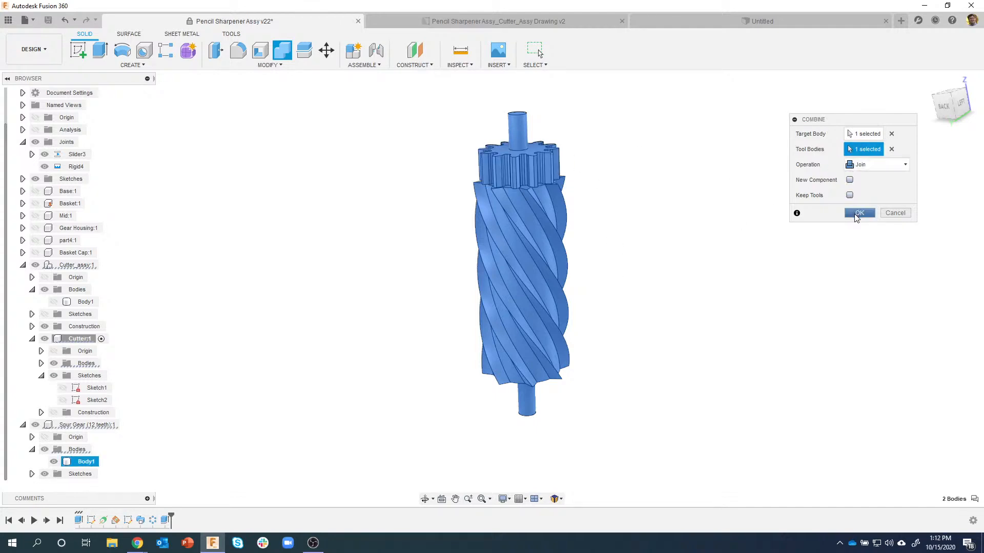
pyautogui.click(858, 213)
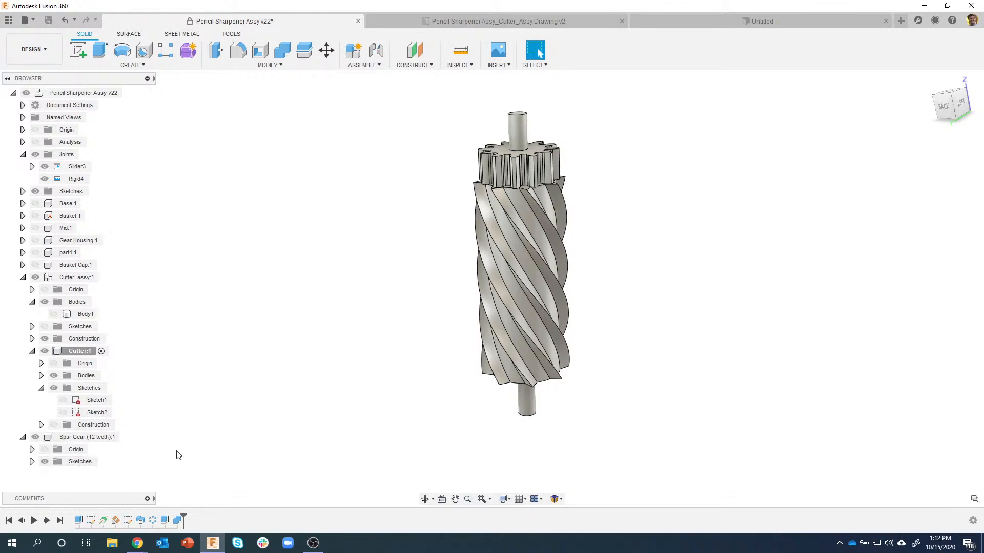
# Check the joined body inside the Cutter component and remove the leftover Spur Gear (12 teeth) component.
pyautogui.click(41, 375)
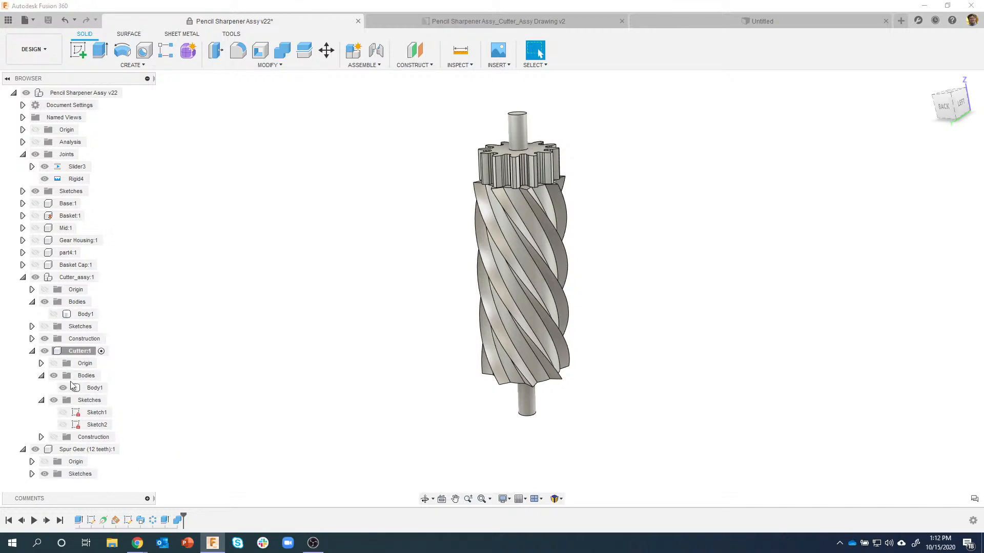
pyautogui.click(97, 389)
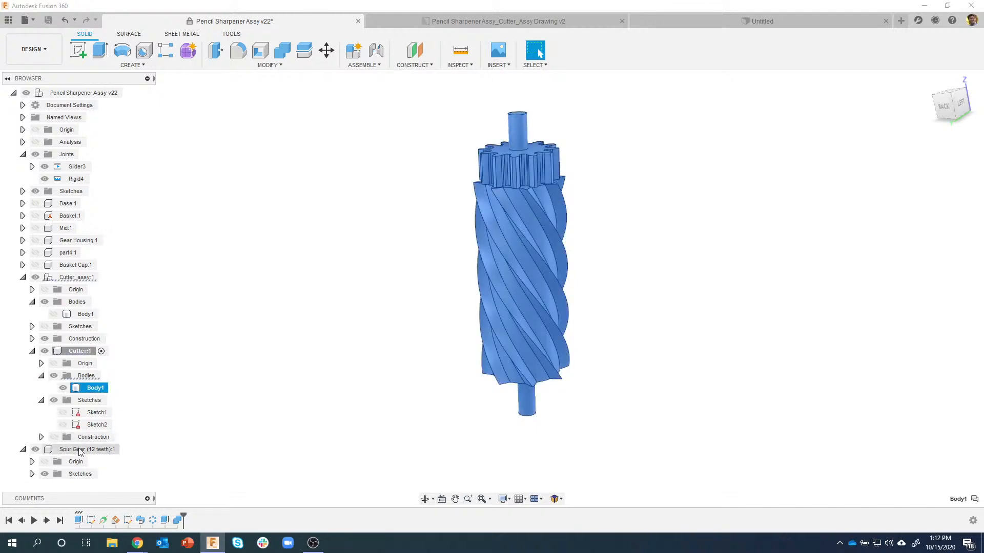
pyautogui.click(168, 435)
pyautogui.rightClick(82, 449)
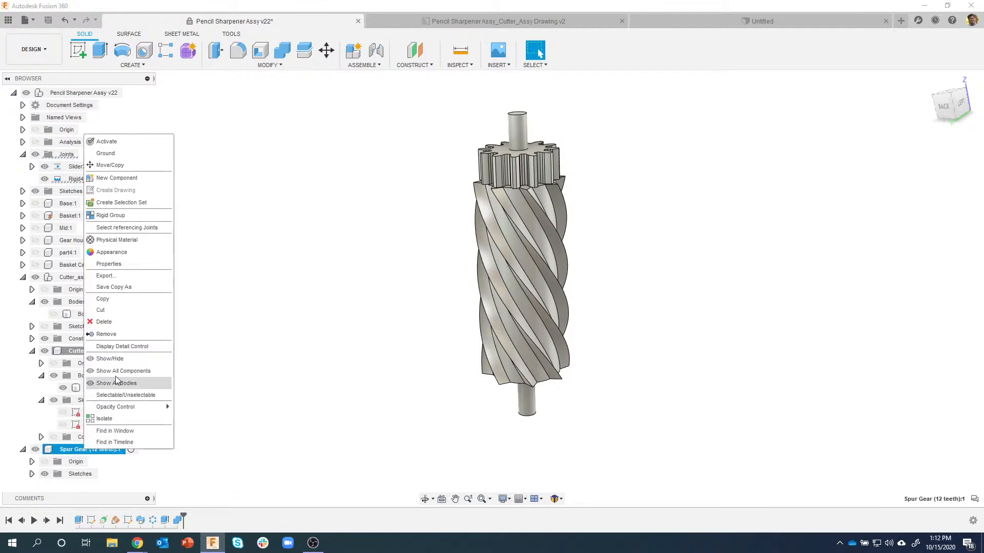
pyautogui.click(106, 334)
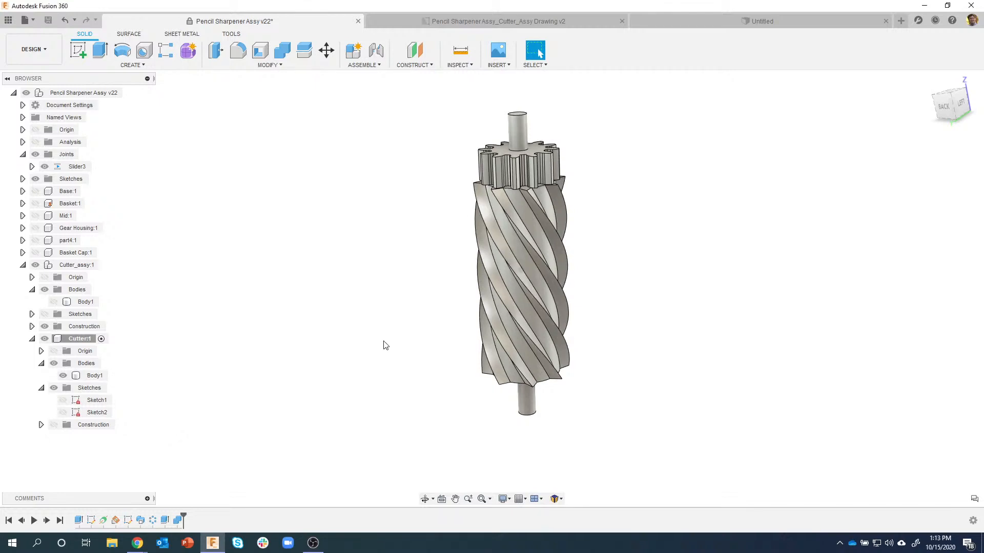
# Activate the Cutter_assy component and show its housing body Body1 around the cutter.
pyautogui.keyDown('shift'); pyautogui.moveTo(299, 370); pyautogui.dragTo(204, 291, button='middle'); pyautogui.keyUp('shift')
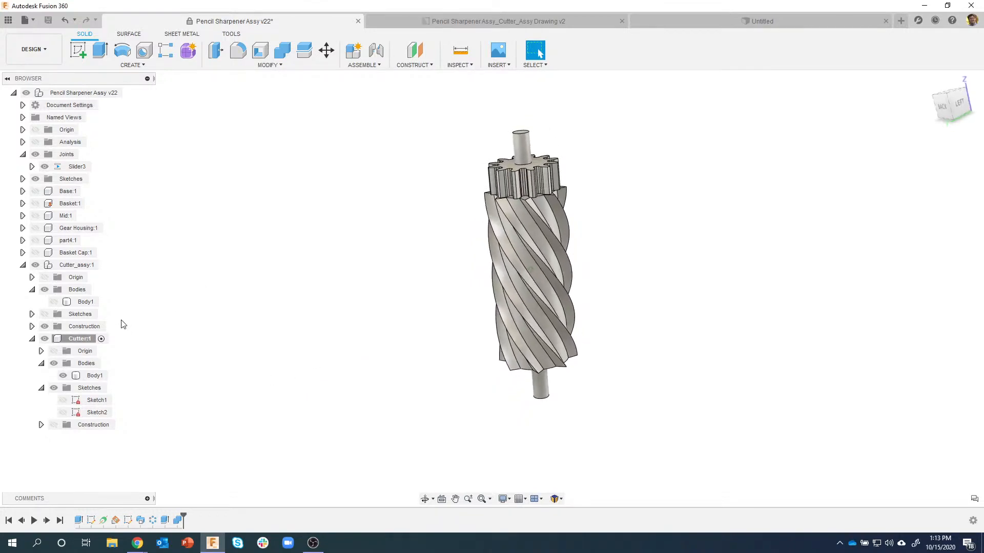
pyautogui.click(104, 265)
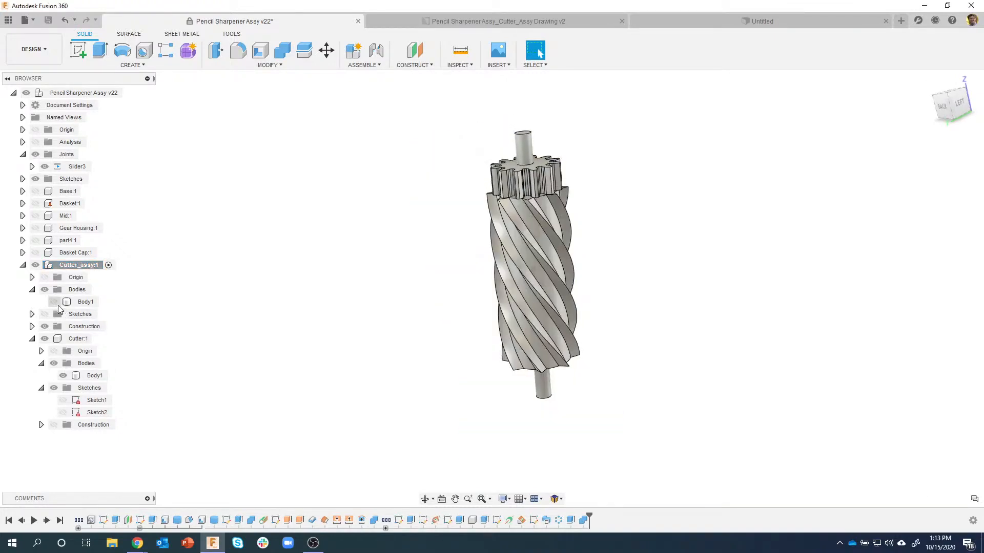
pyautogui.click(54, 302)
pyautogui.keyDown('shift'); pyautogui.moveTo(249, 303); pyautogui.dragTo(279, 299, button='middle'); pyautogui.keyUp('shift')
pyautogui.moveTo(466, 291)
pyautogui.keyDown('shift'); pyautogui.mouseDown(button='middle')
pyautogui.moveTo(279, 342)
pyautogui.moveTo(316, 334)
pyautogui.moveTo(393, 270)
pyautogui.moveTo(384, 272)
pyautogui.moveTo(431, 200)
pyautogui.moveTo(447, 147)
pyautogui.moveTo(466, 405)
pyautogui.moveTo(256, 360)
pyautogui.moveTo(189, 390)
pyautogui.moveTo(98, 402)
pyautogui.mouseUp(button='middle'); pyautogui.keyUp('shift')
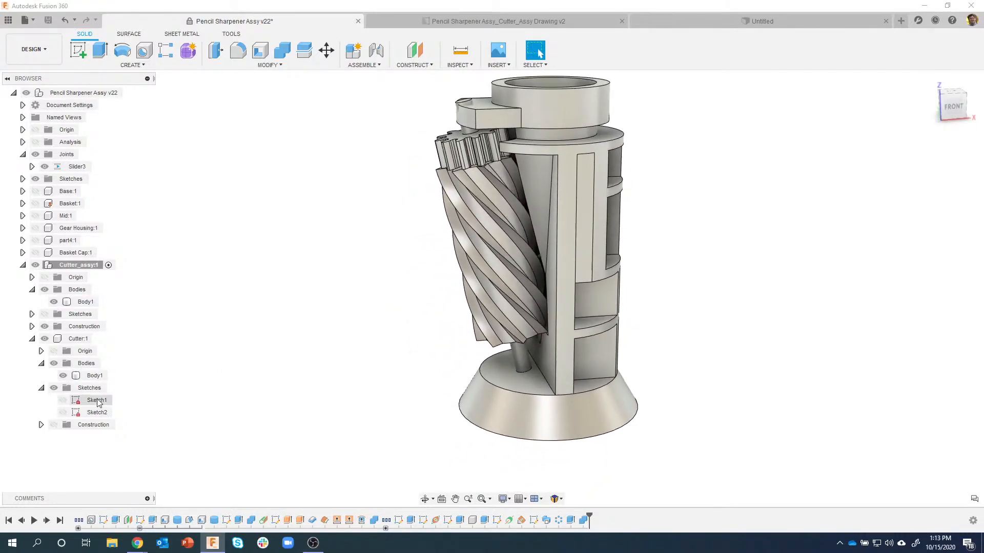
# Examine the sketches of Cutter_assy and the Cutter component for one with circular profiles at the cutter's lower end.
pyautogui.click(32, 338)
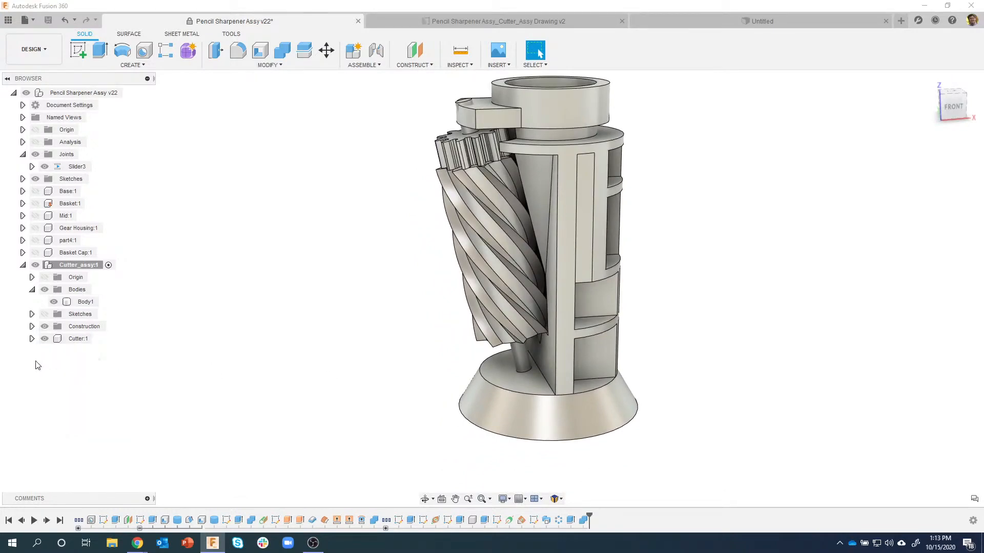
pyautogui.click(32, 314)
pyautogui.click(65, 388)
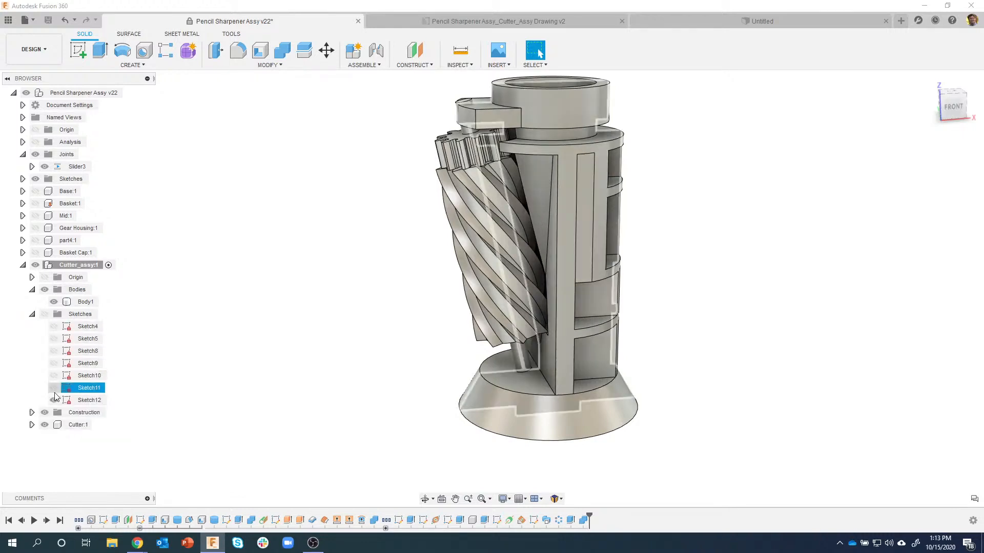
pyautogui.click(56, 377)
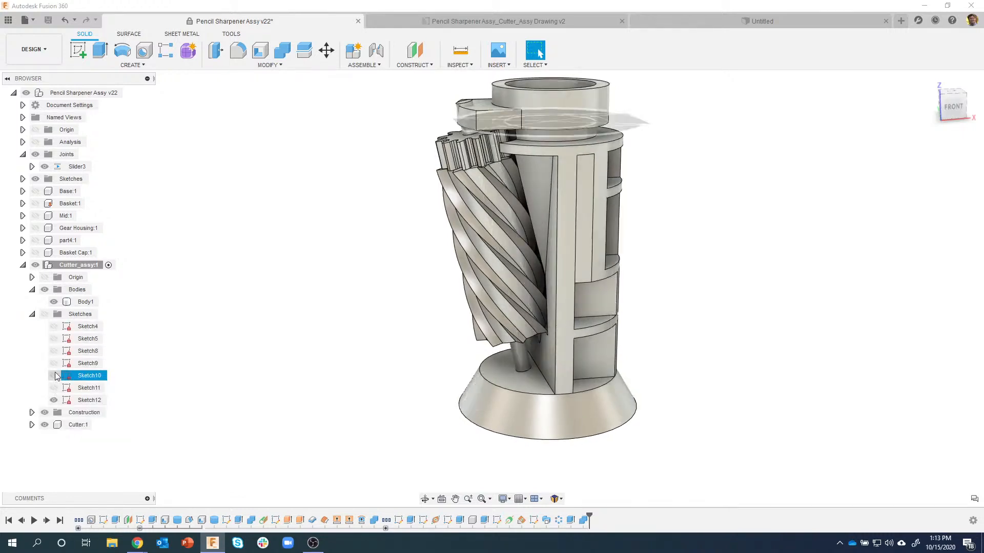
pyautogui.click(56, 366)
pyautogui.click(58, 352)
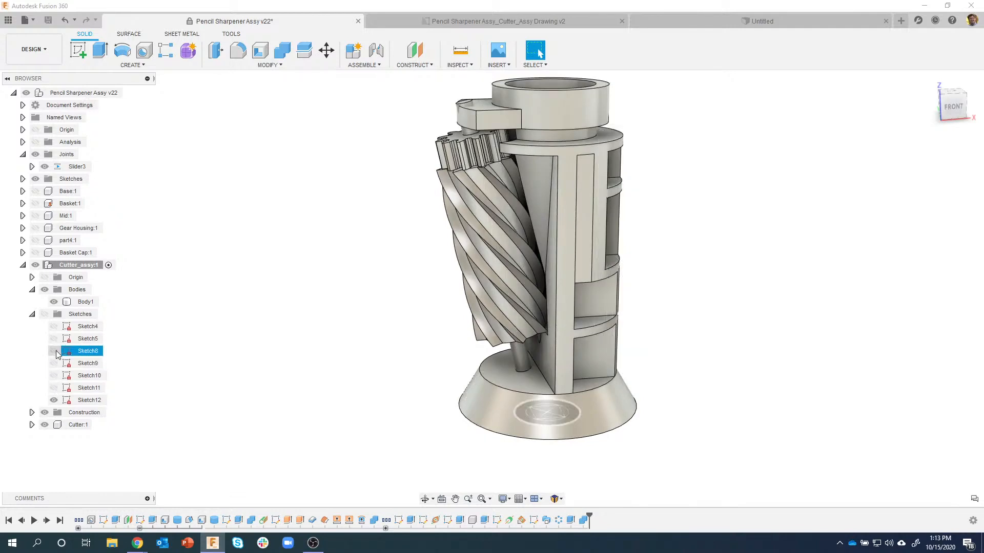
pyautogui.click(56, 339)
pyautogui.click(58, 388)
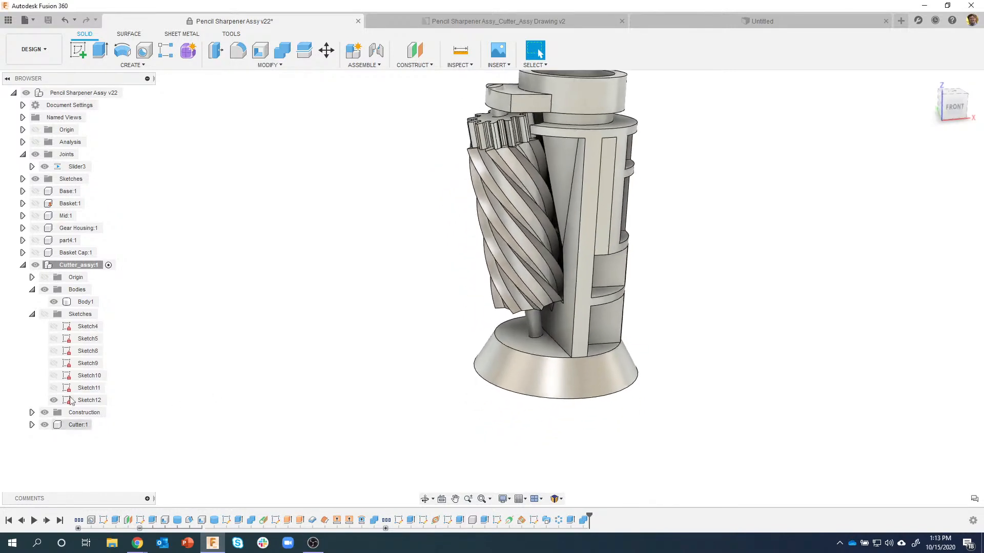
pyautogui.click(32, 424)
pyautogui.click(67, 451)
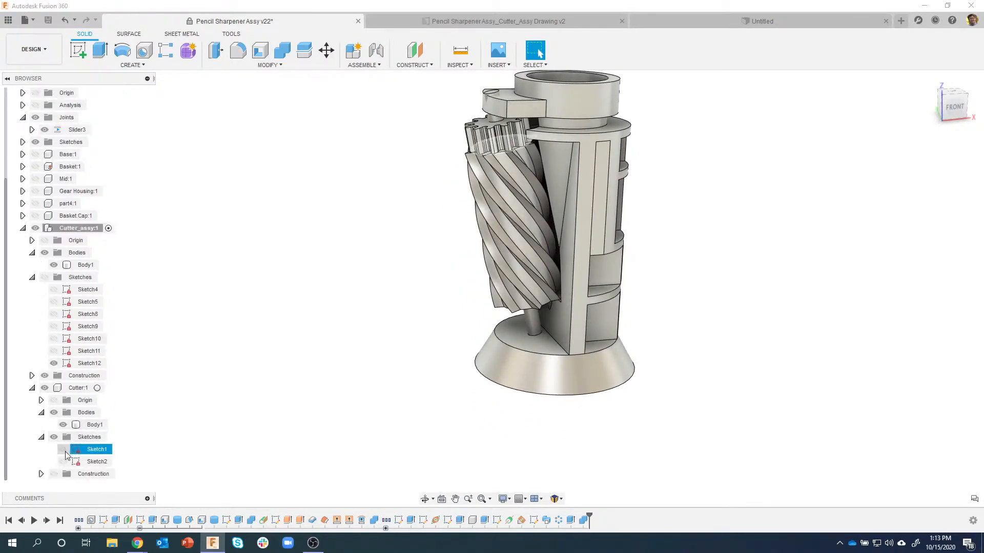
pyautogui.click(67, 463)
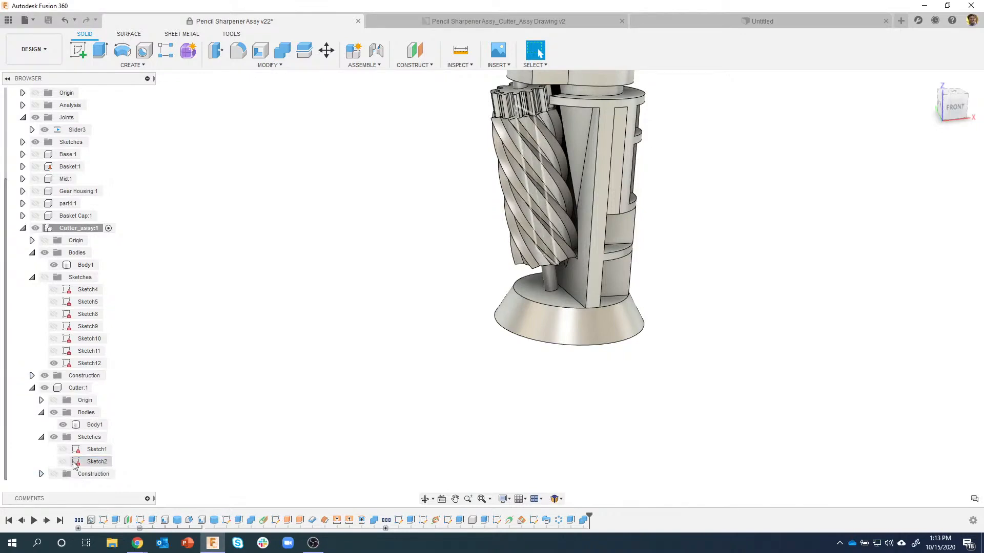
pyautogui.keyDown('shift'); pyautogui.moveTo(332, 302); pyautogui.dragTo(310, 273, button='middle'); pyautogui.keyUp('shift')
pyautogui.rightClick(99, 452)
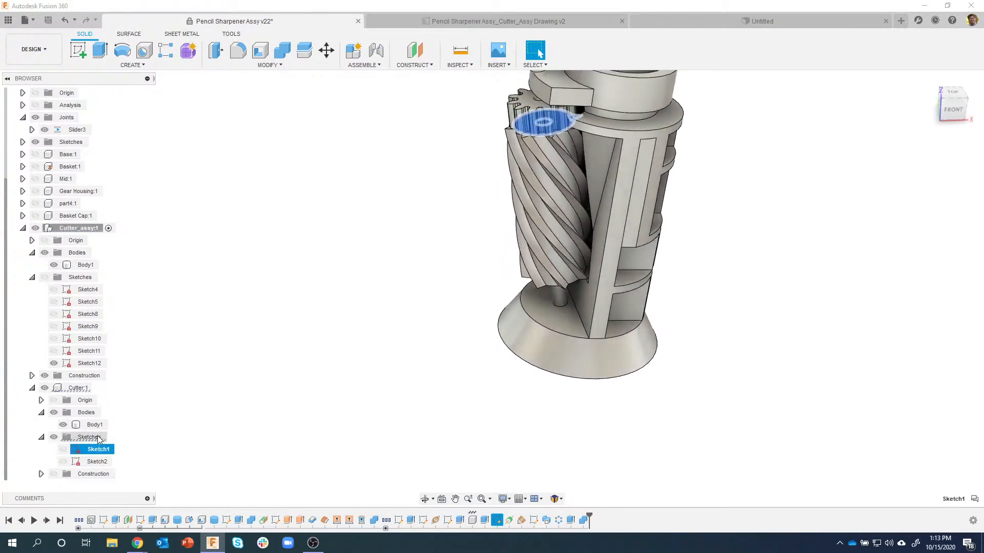
# Show Sketch12 of Cutter_assy and select both of its concentric circle profiles at the cutter's lower end.
pyautogui.click(54, 363)
pyautogui.click(89, 363)
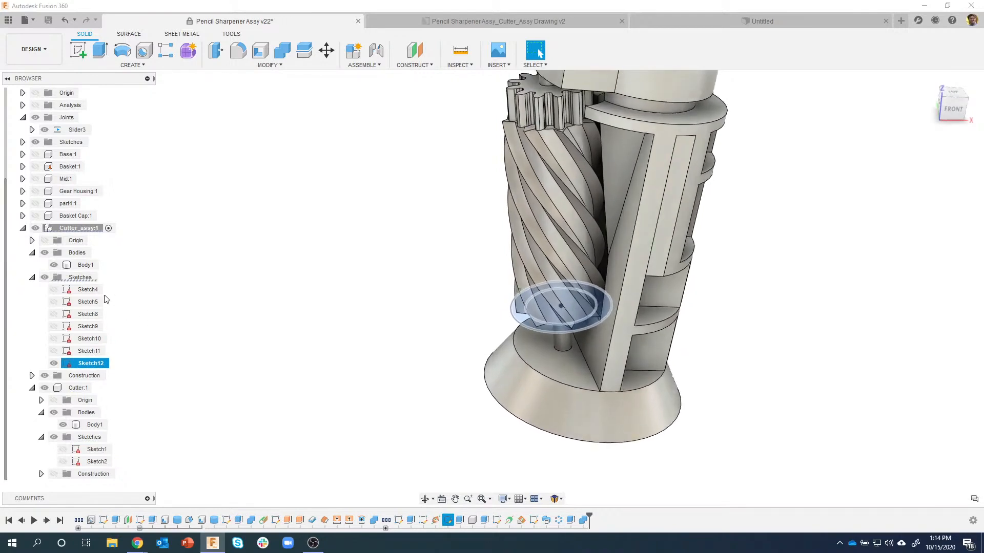
pyautogui.scroll(4, 520, 345)
pyautogui.scroll(2, 537, 379)
pyautogui.click(533, 390)
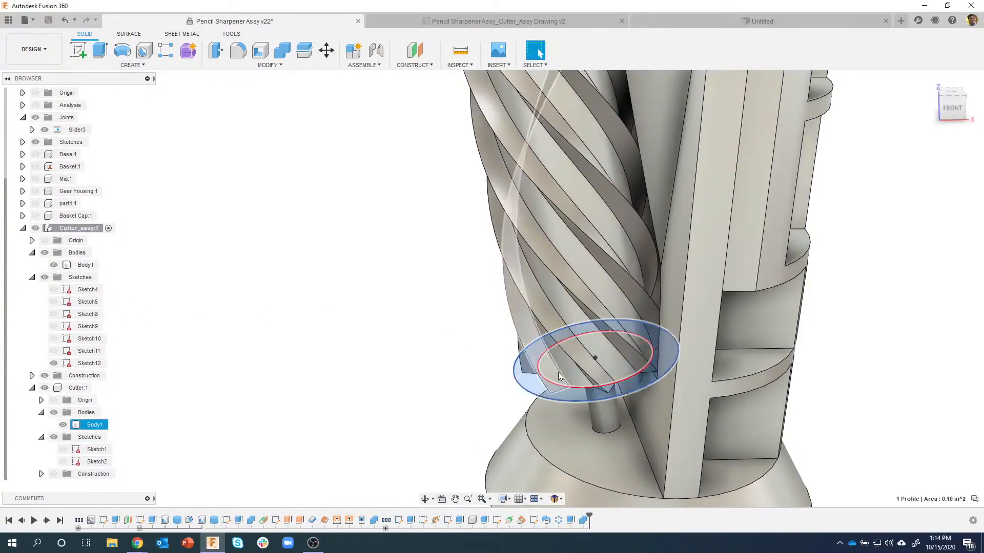
pyautogui.click(573, 379)
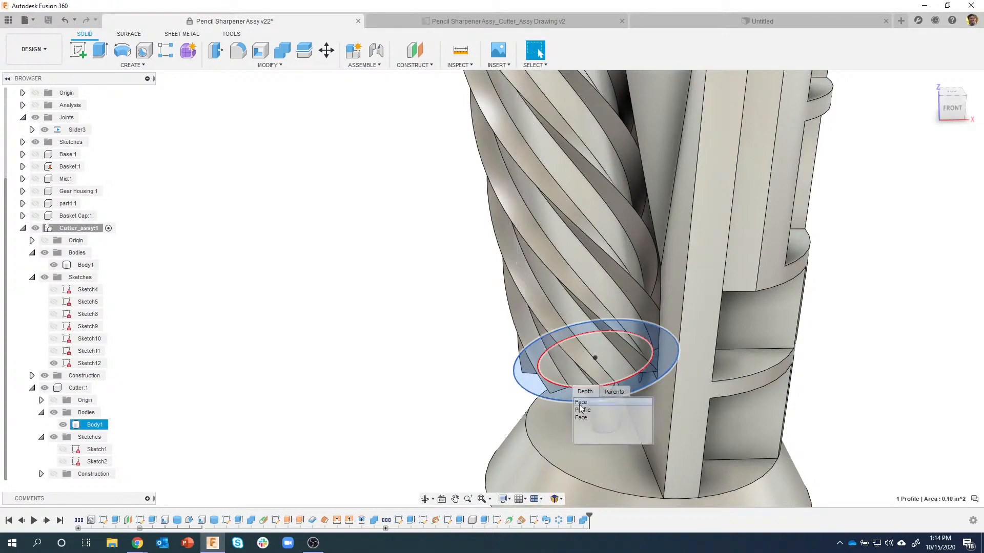
pyautogui.click(581, 410)
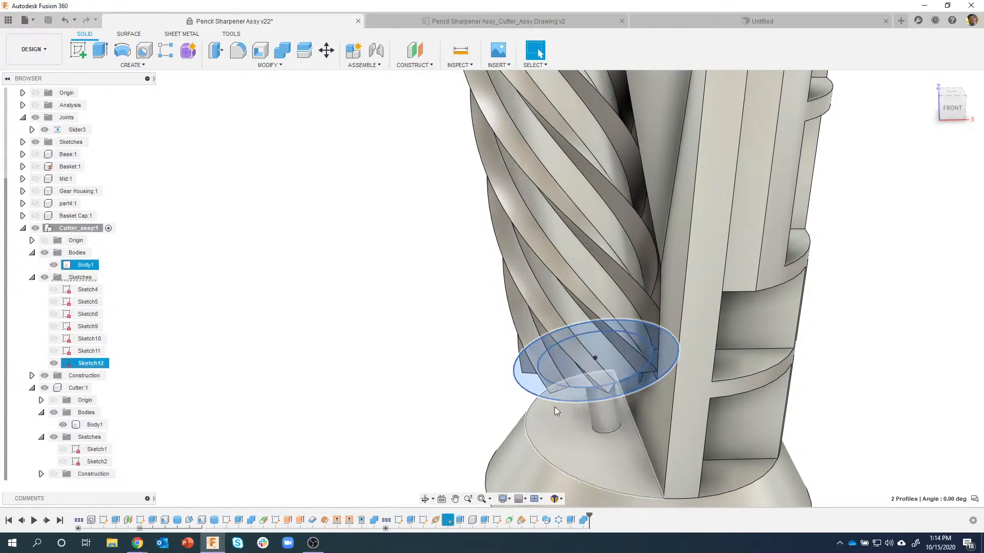
pyautogui.click(531, 383)
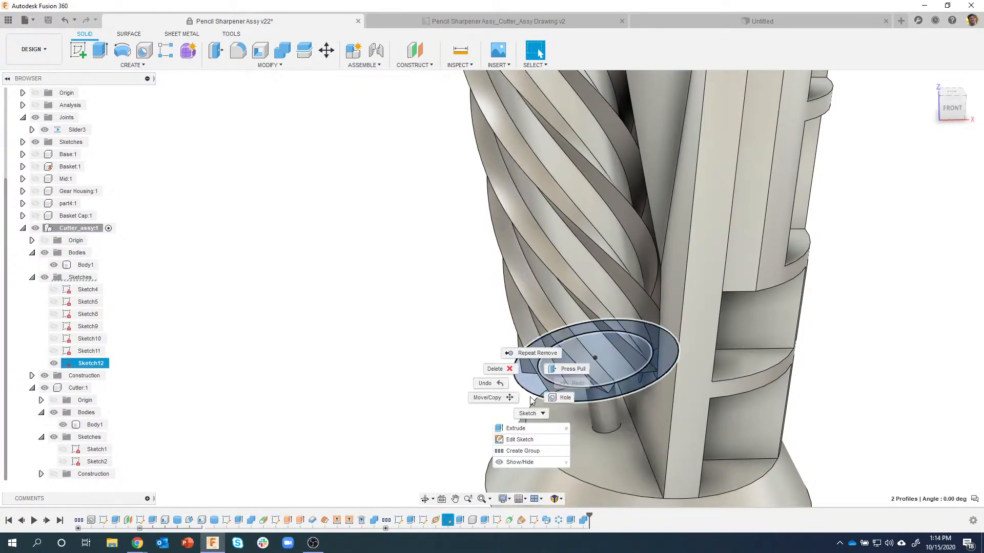
# Set up an extrusion of Sketch12's two circle profiles, extending to the flat top face of the conical base.
pyautogui.click(525, 432)
pyautogui.press('e')
pyautogui.scroll(-2, 706, 294)
pyautogui.moveTo(712, 302); pyautogui.dragTo(650, 300, button='middle')
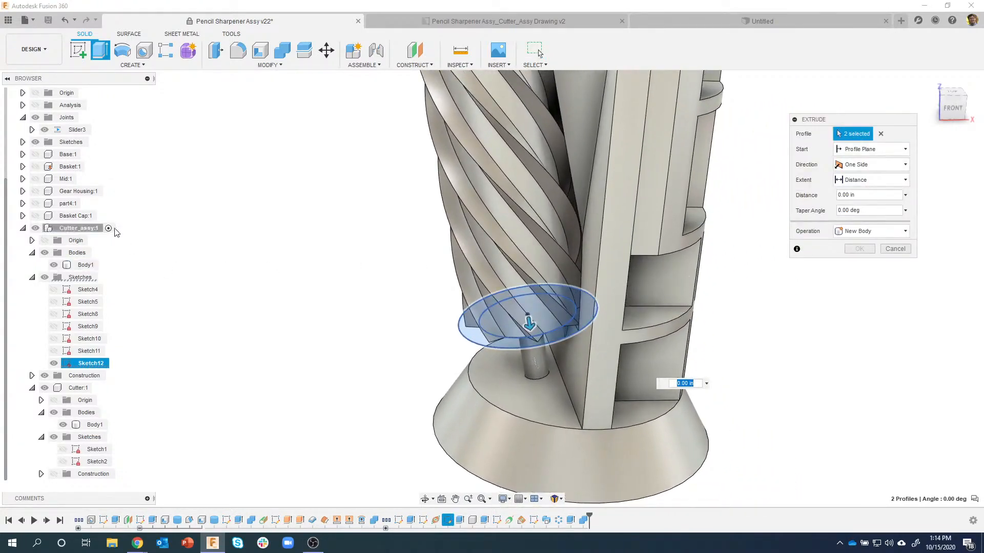
pyautogui.moveTo(458, 292); pyautogui.dragTo(428, 324, button='middle')
pyautogui.scroll(-2, 428, 324)
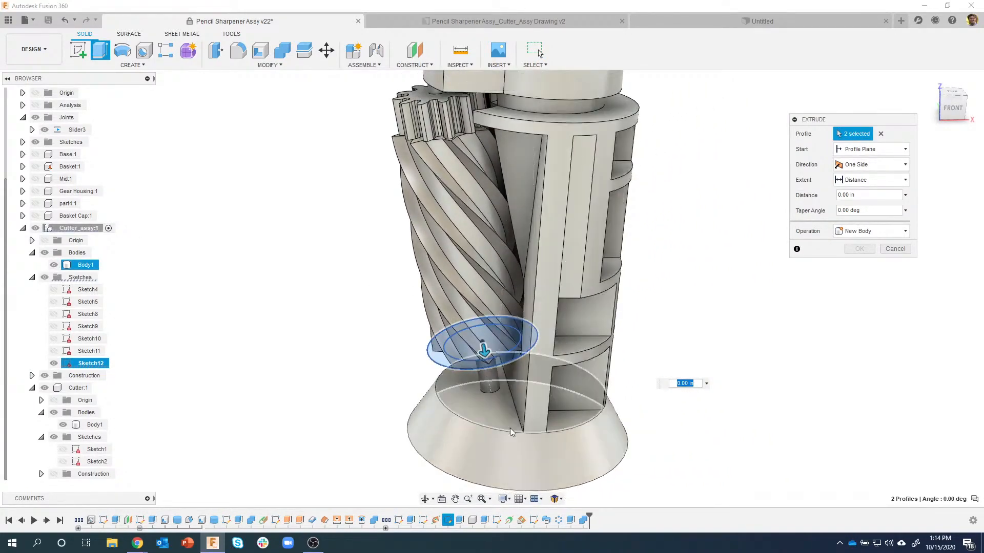
pyautogui.scroll(1, 528, 393)
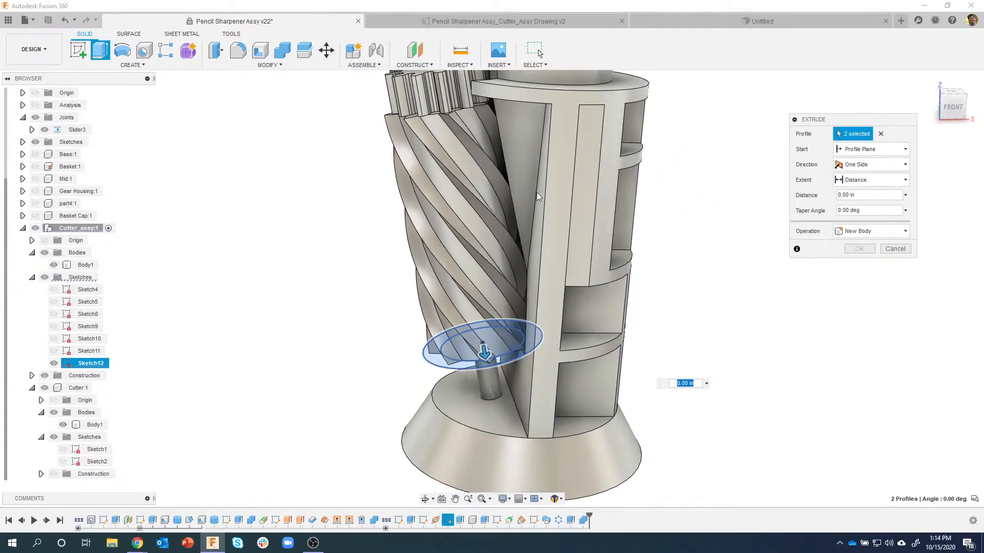
pyautogui.scroll(2, 540, 395)
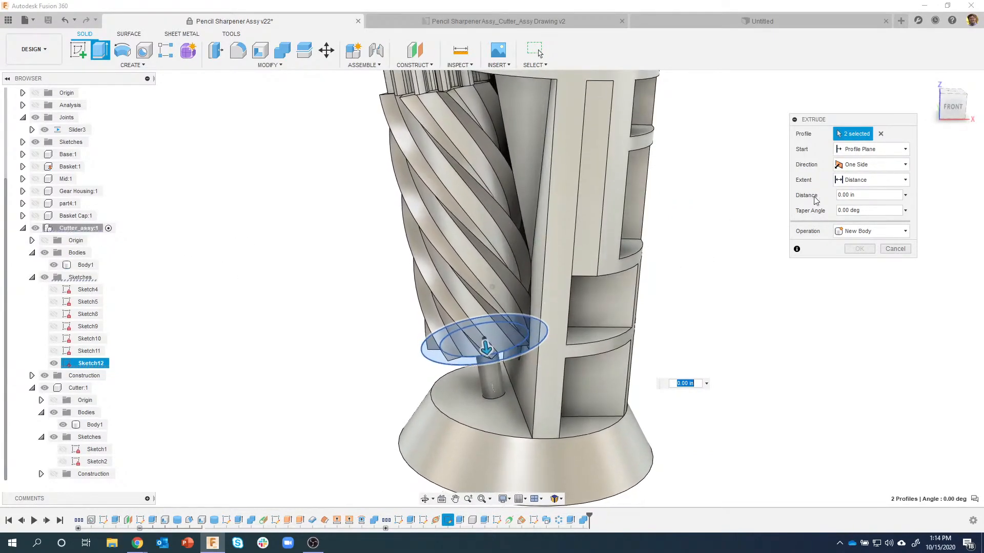
pyautogui.click(901, 183)
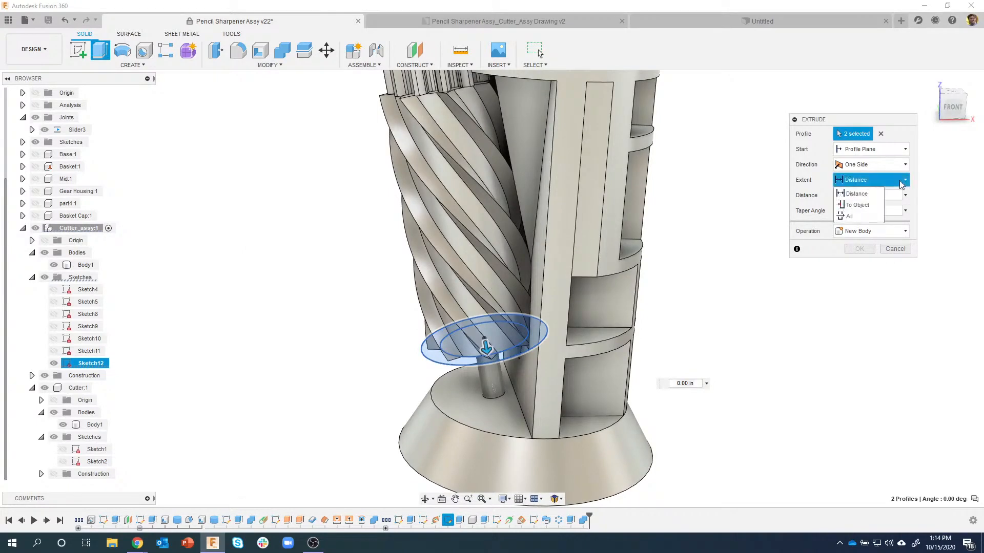
pyautogui.click(872, 207)
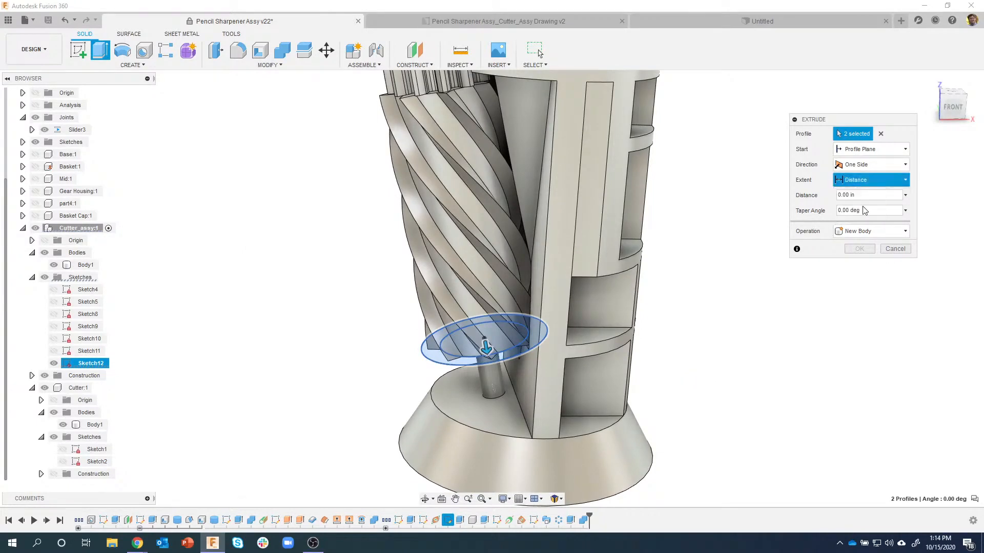
pyautogui.click(495, 411)
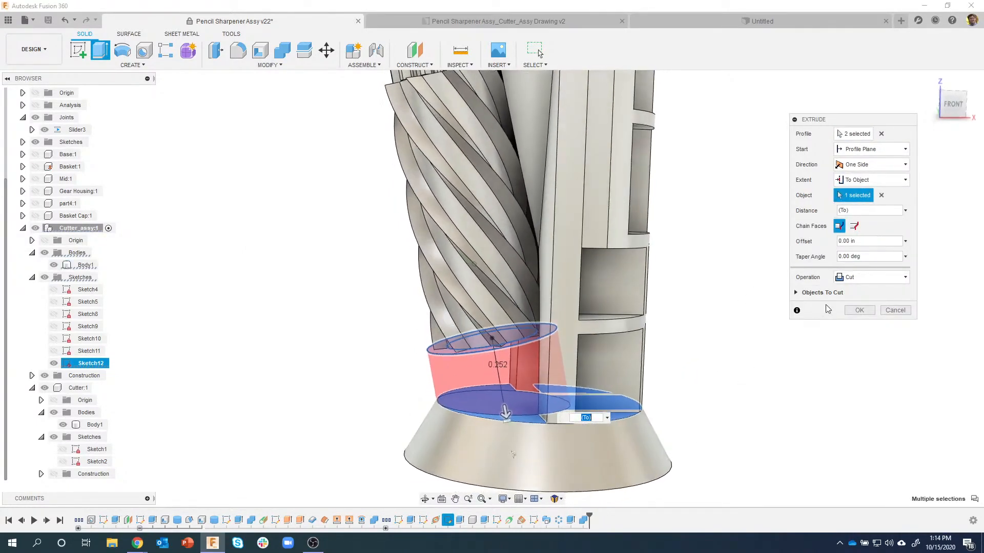
# Change the extrusion operation to Join and create the round boss under the cutter.
pyautogui.click(876, 277)
pyautogui.click(861, 288)
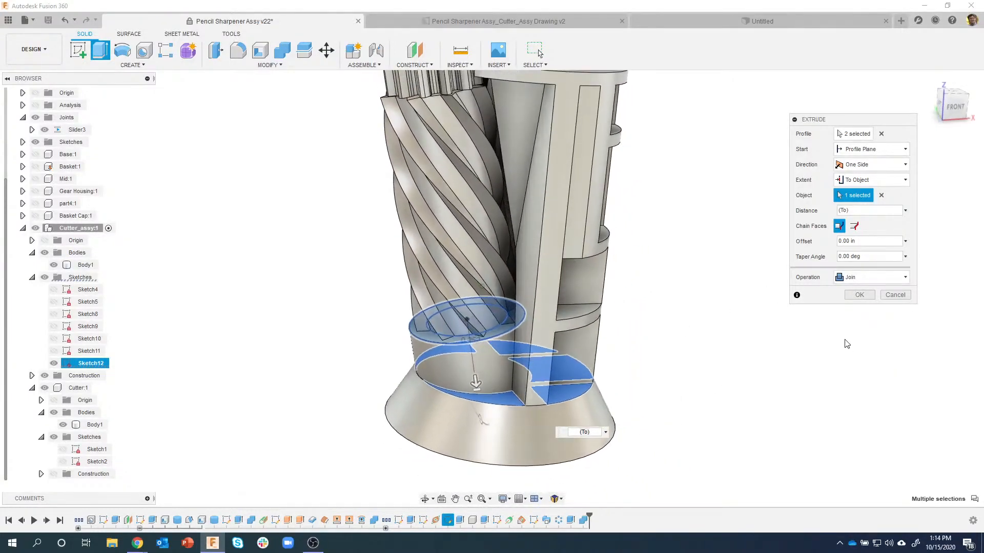
pyautogui.click(859, 295)
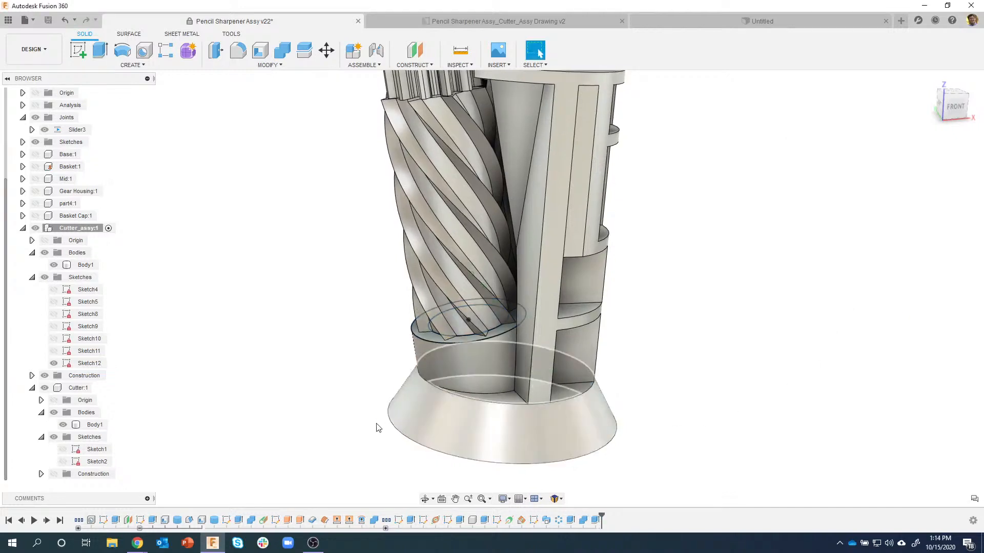
# Inspect the new boss with the Cutter component temporarily hidden, and hide Sketch12.
pyautogui.click(46, 388)
pyautogui.click(47, 390)
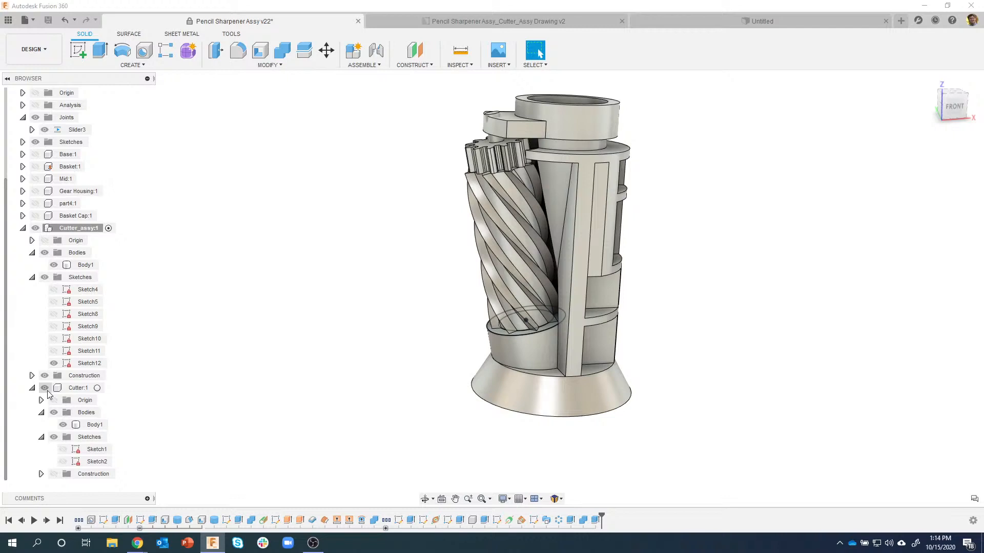
pyautogui.click(50, 377)
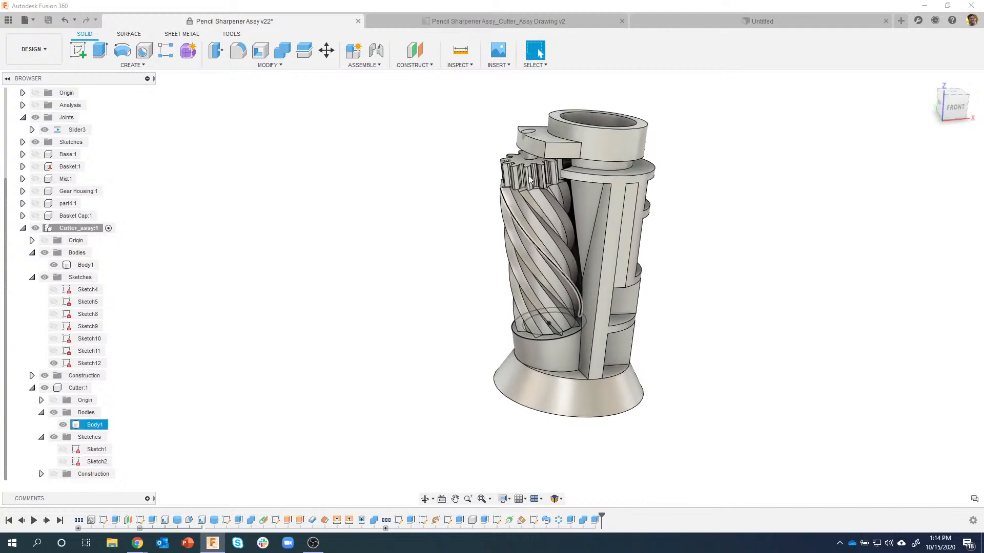
pyautogui.click(45, 388)
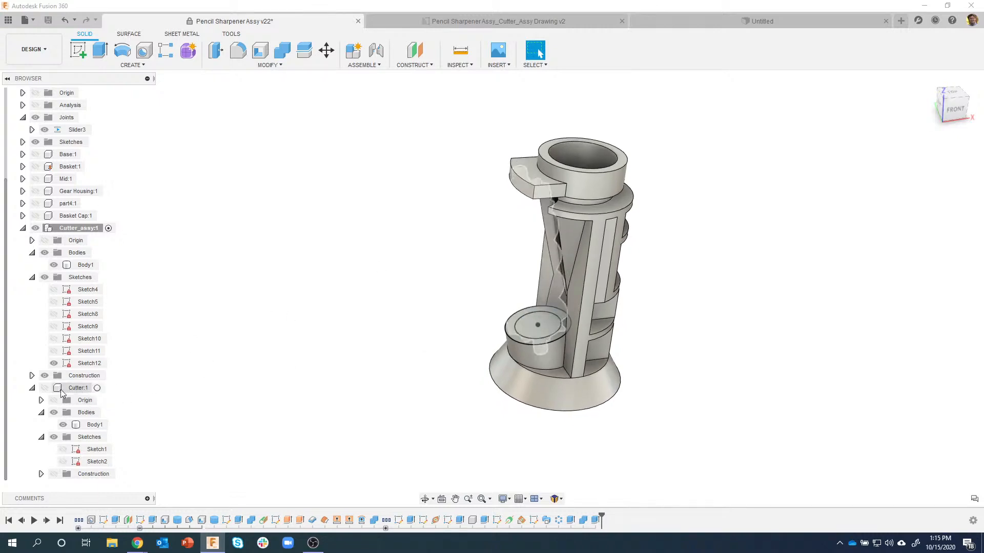
pyautogui.click(54, 363)
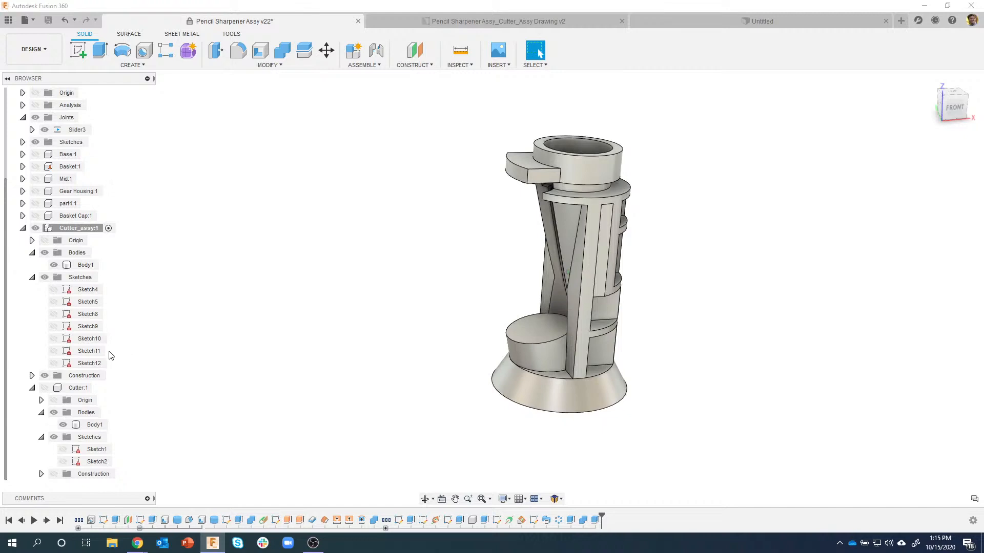
pyautogui.click(45, 387)
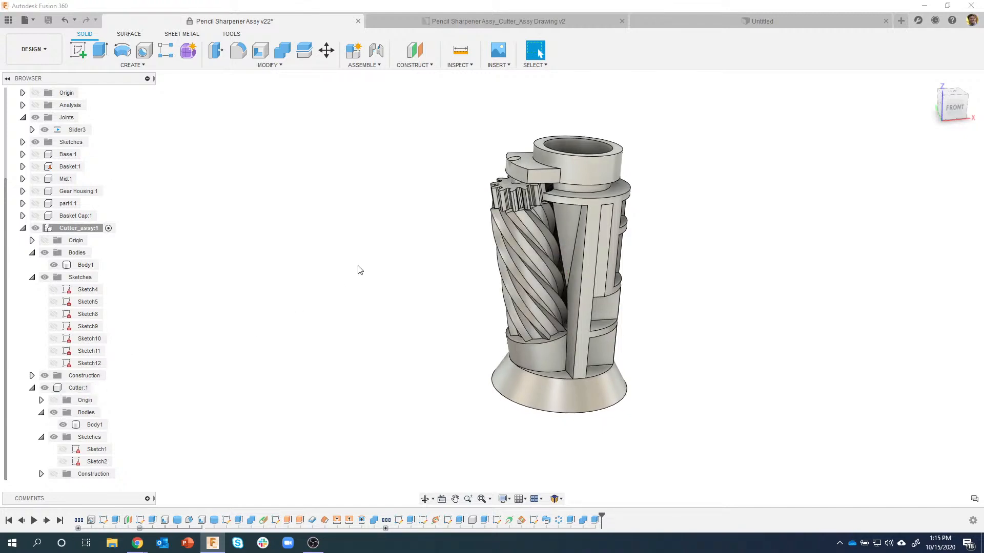
# Start a hole on the round end face of the cutter's shaft and shrink its diameter to about 0.06 in.
pyautogui.click(145, 56)
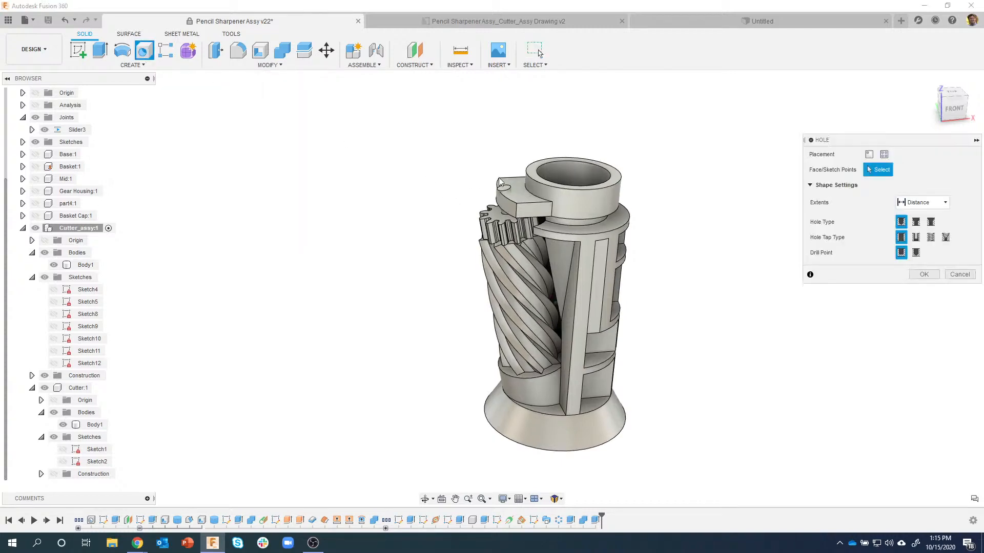
pyautogui.scroll(5, 493, 176)
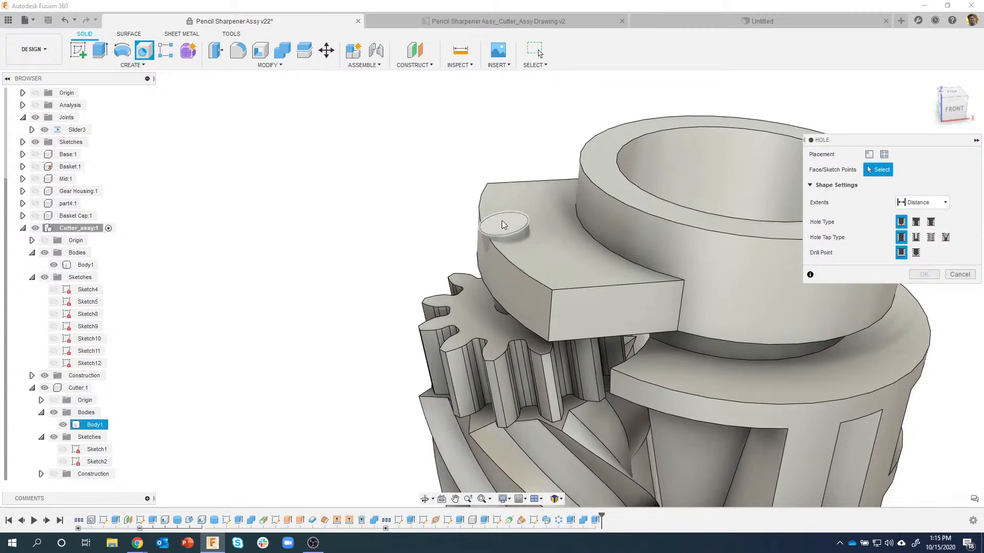
pyautogui.click(504, 224)
pyautogui.keyDown('shift'); pyautogui.moveTo(418, 337); pyautogui.dragTo(484, 331, button='middle'); pyautogui.keyUp('shift')
pyautogui.keyDown('shift'); pyautogui.moveTo(555, 239); pyautogui.dragTo(529, 243, button='middle'); pyautogui.keyUp('shift')
pyautogui.keyDown('shift'); pyautogui.moveTo(719, 369); pyautogui.dragTo(713, 358, button='middle'); pyautogui.keyUp('shift')
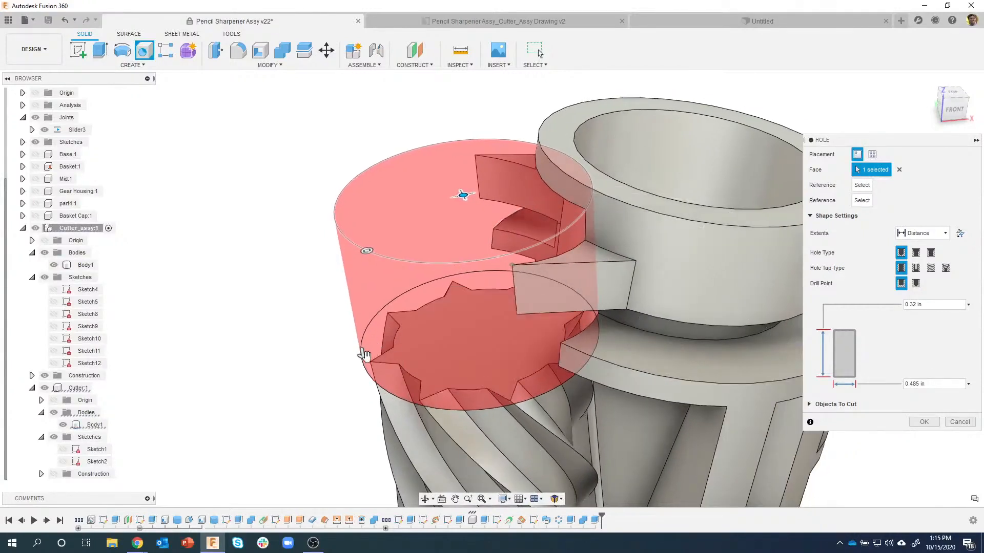
pyautogui.keyDown('shift'); pyautogui.moveTo(483, 275); pyautogui.dragTo(467, 284, button='middle'); pyautogui.keyUp('shift')
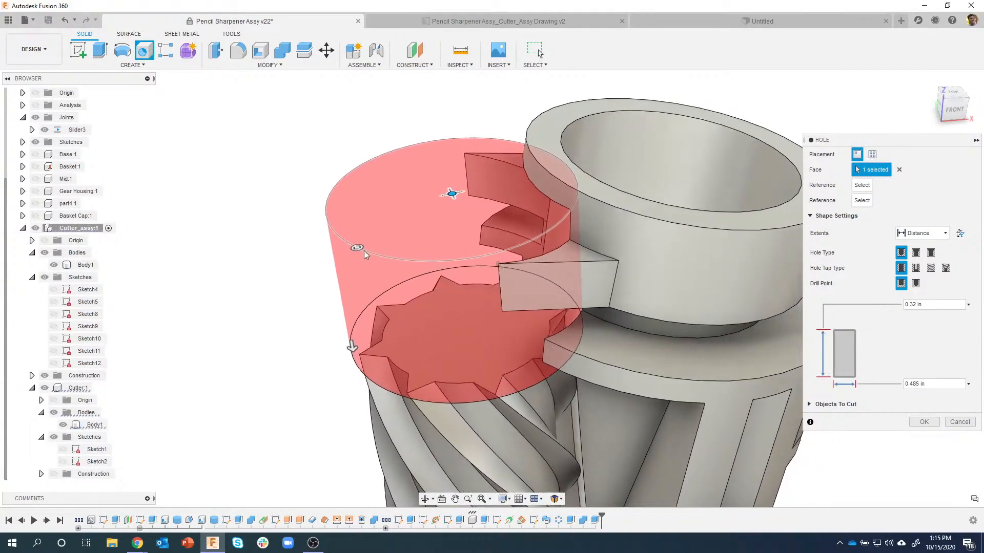
pyautogui.moveTo(357, 250); pyautogui.dragTo(465, 194)
# Move the hole's centre to the middle of the shaft's end face and set its diameter to 0.092 in.
pyautogui.scroll(10, 465, 194)
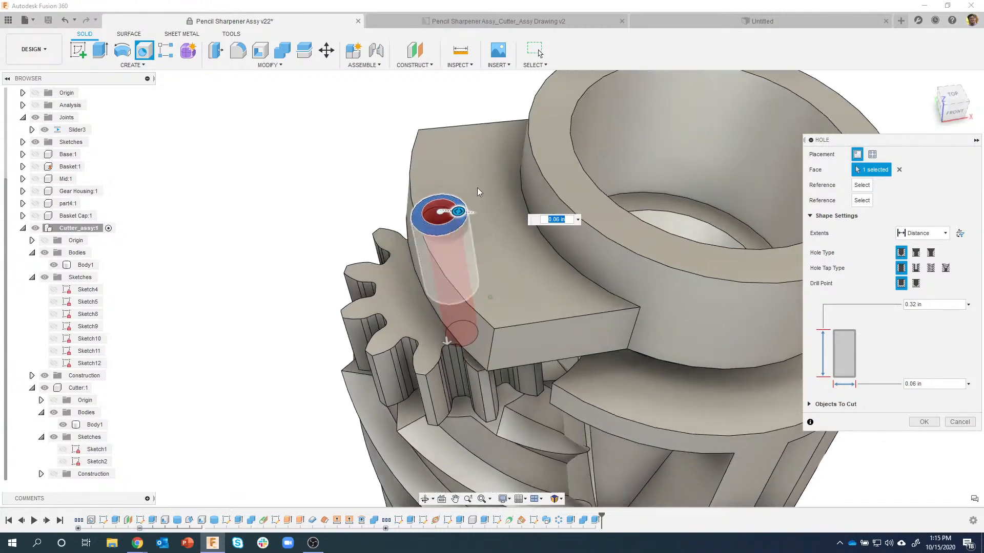
pyautogui.scroll(-6, 463, 216)
pyautogui.scroll(4, 449, 246)
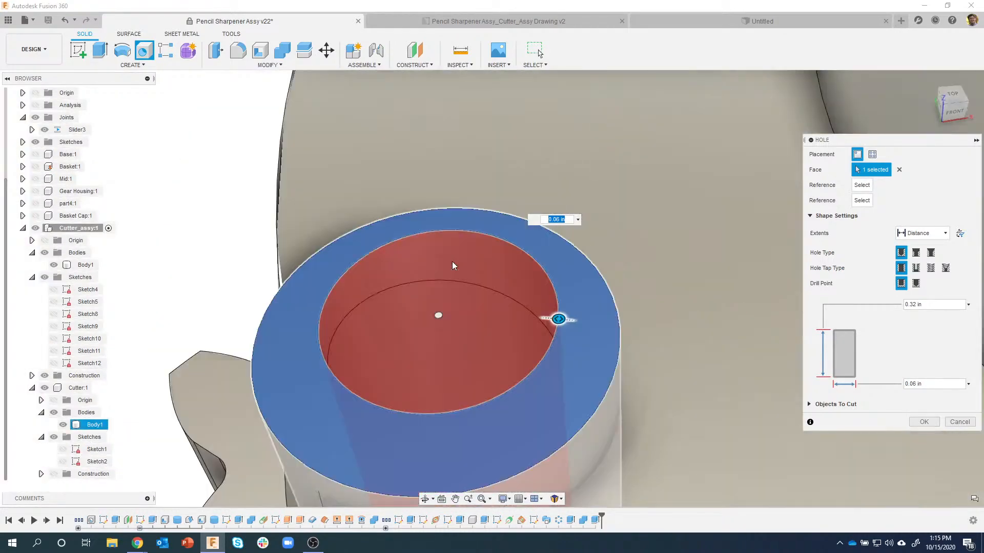
pyautogui.moveTo(438, 315); pyautogui.dragTo(435, 339)
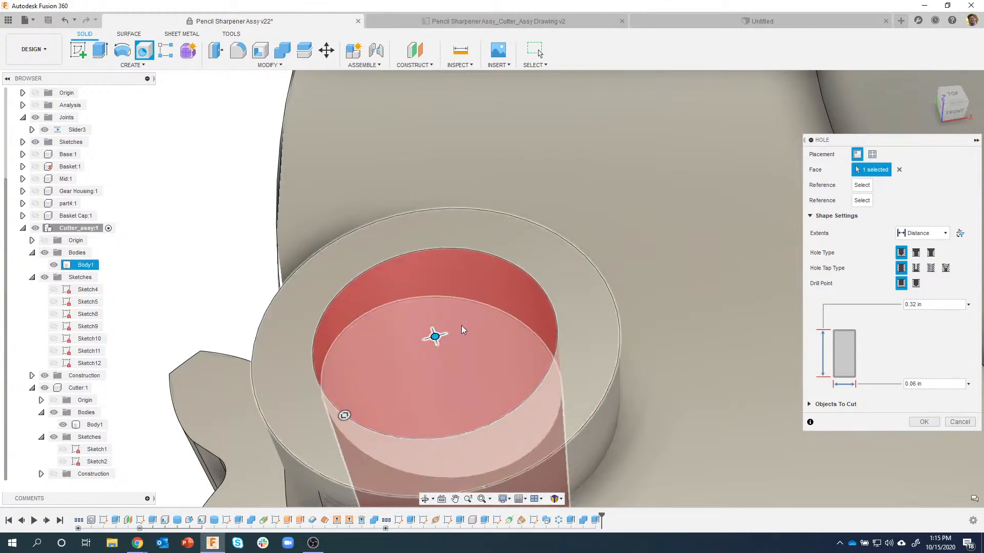
pyautogui.scroll(-5, 461, 324)
pyautogui.scroll(2, 439, 231)
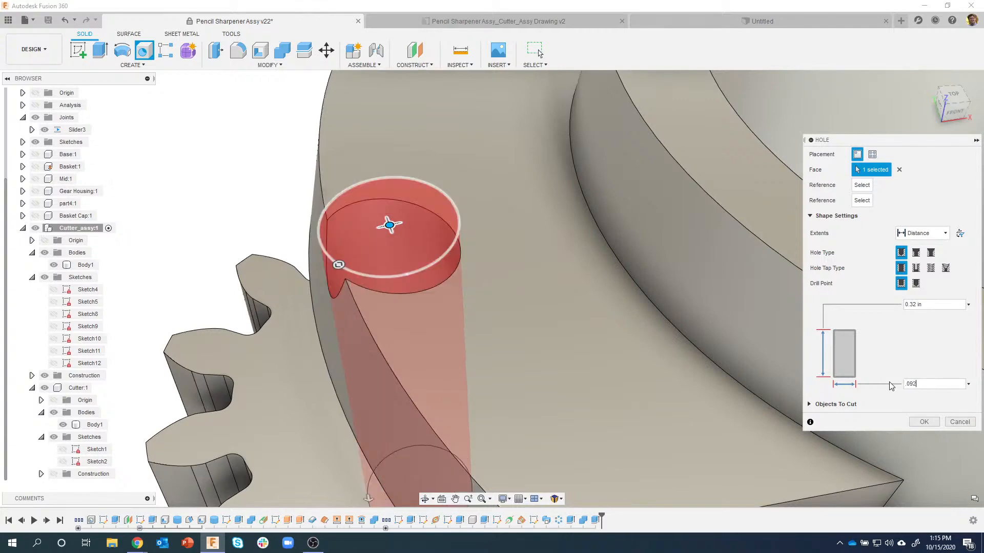
pyautogui.scroll(-8, 622, 391)
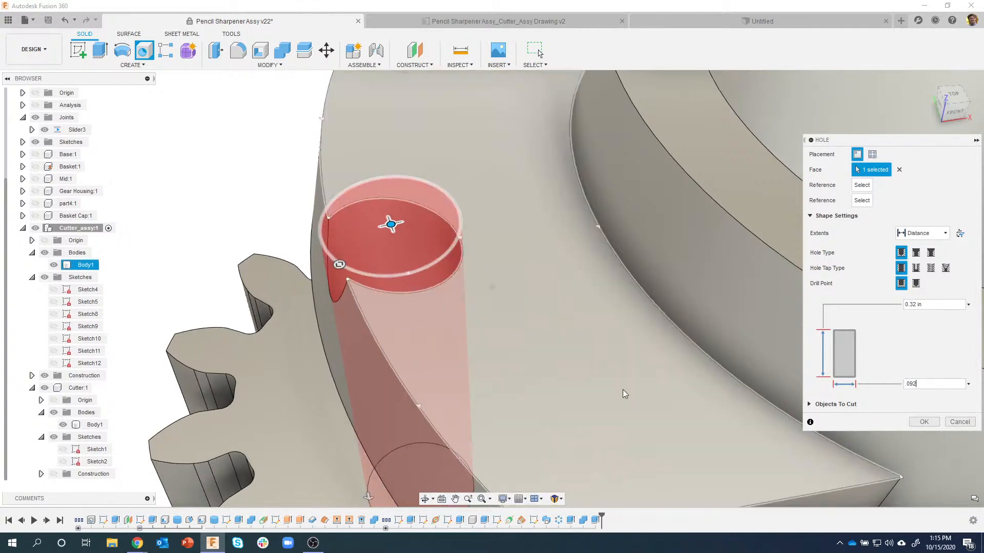
# Set the hole's extent to To, ending at the flat top face of the conical base.
pyautogui.scroll(-6, 487, 314)
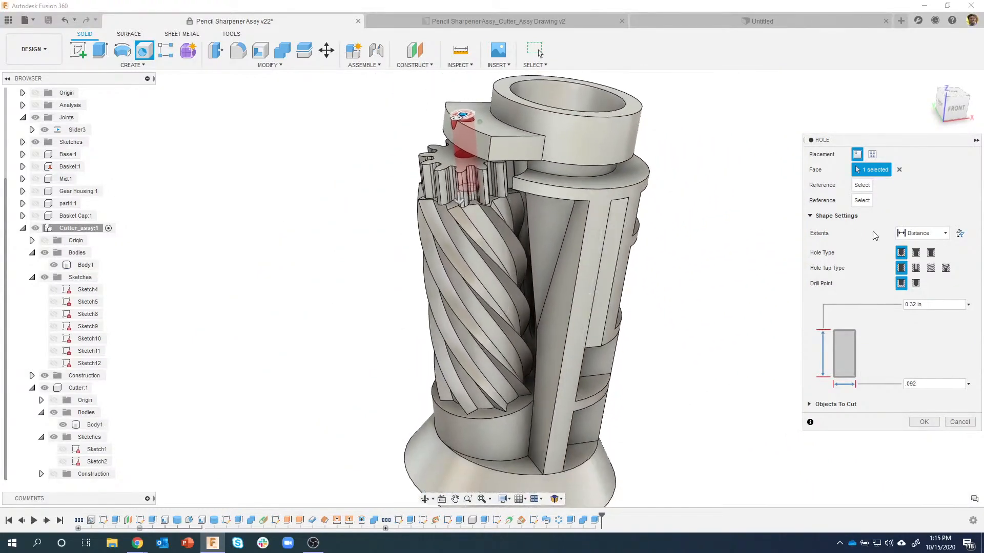
pyautogui.click(943, 237)
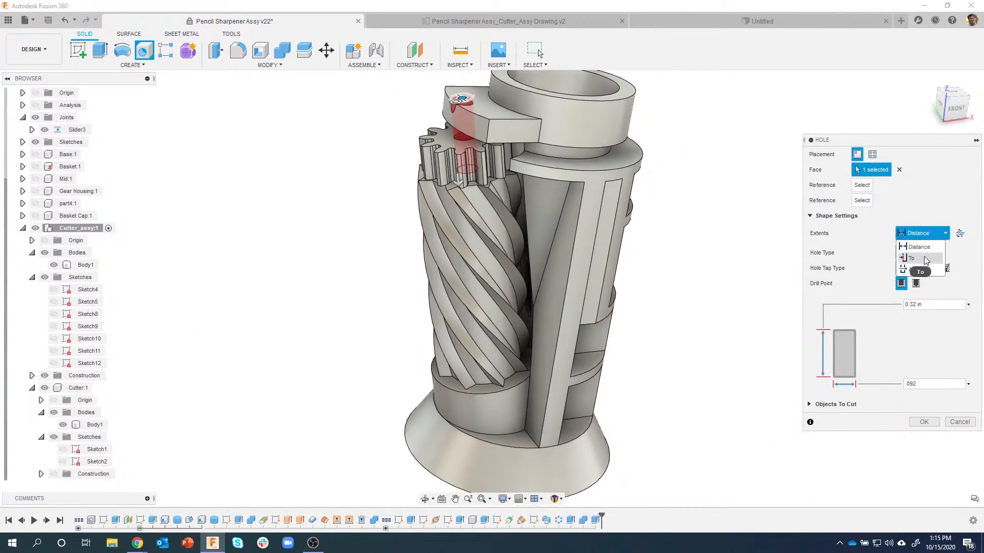
pyautogui.click(921, 259)
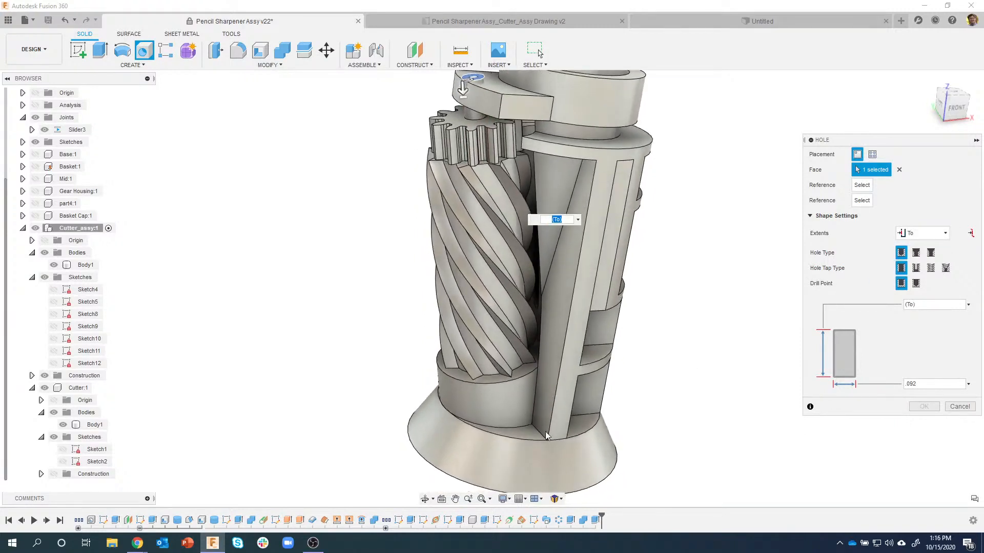
pyautogui.click(519, 435)
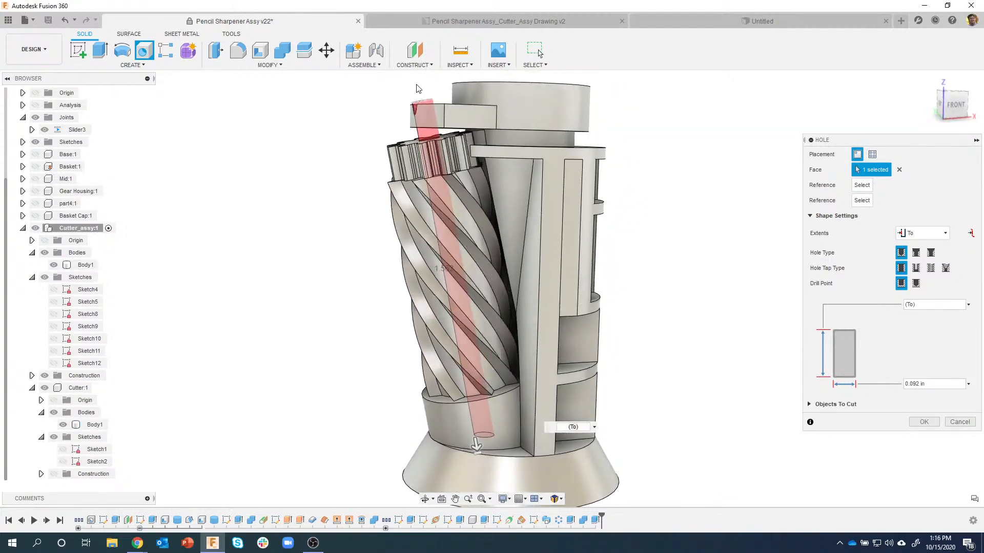
# Exclude the Cutter's Body1 from the hole so only the Cutter_assy body is cut, and inspect the result with the cutter temporarily hidden.
pyautogui.keyDown('shift'); pyautogui.moveTo(436, 147); pyautogui.dragTo(425, 121, button='middle'); pyautogui.keyUp('shift')
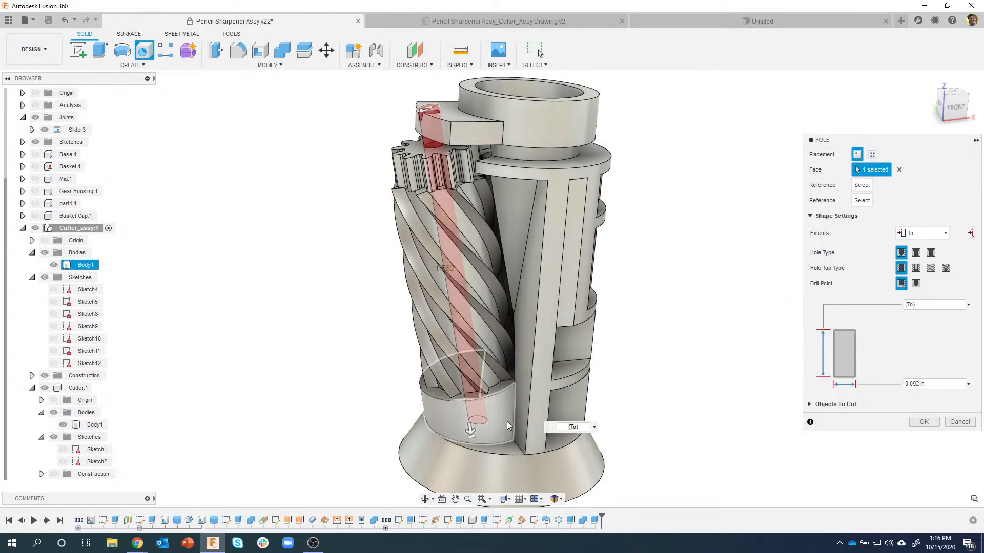
pyautogui.keyDown('shift'); pyautogui.moveTo(435, 210); pyautogui.dragTo(437, 164, button='middle'); pyautogui.keyUp('shift')
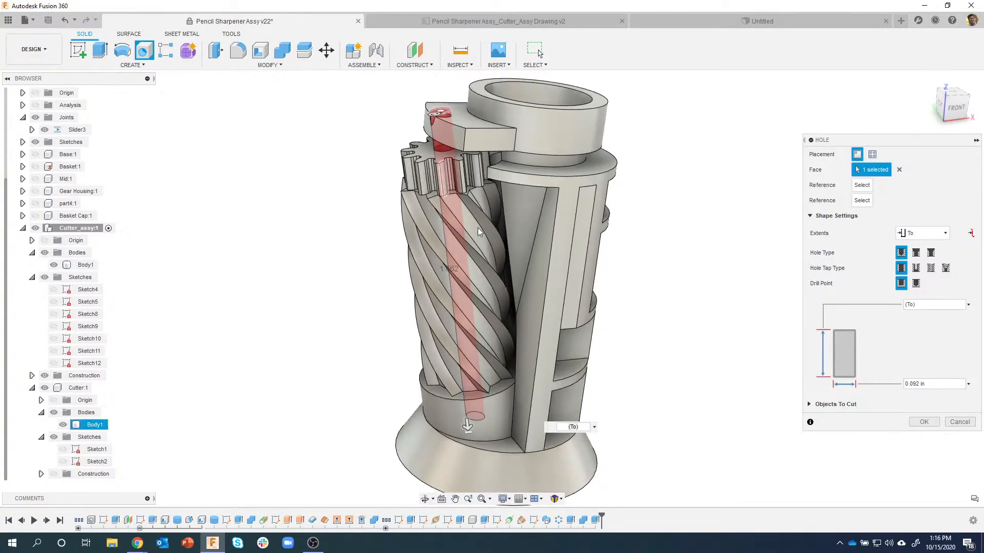
pyautogui.click(810, 405)
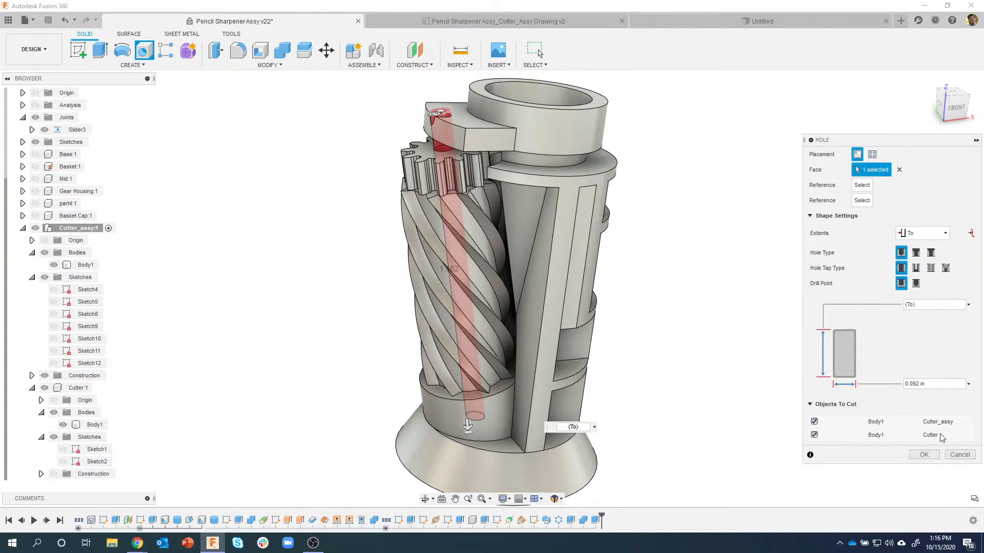
pyautogui.click(814, 435)
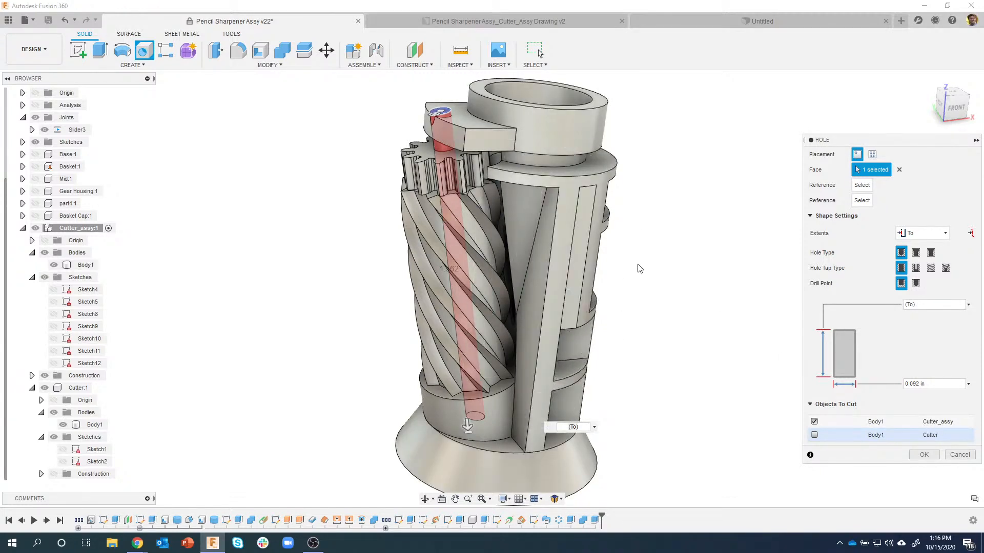
pyautogui.scroll(-1, 630, 230)
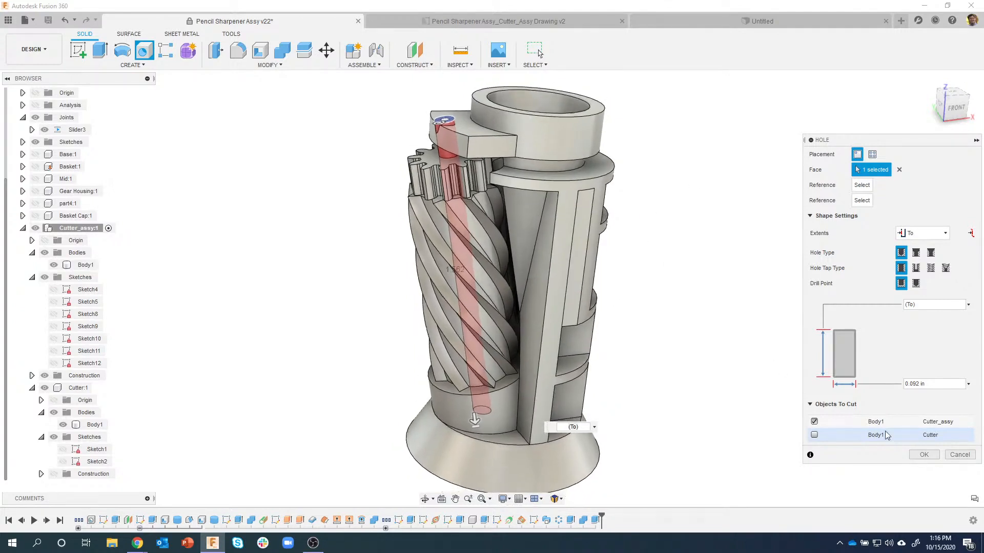
pyautogui.click(923, 455)
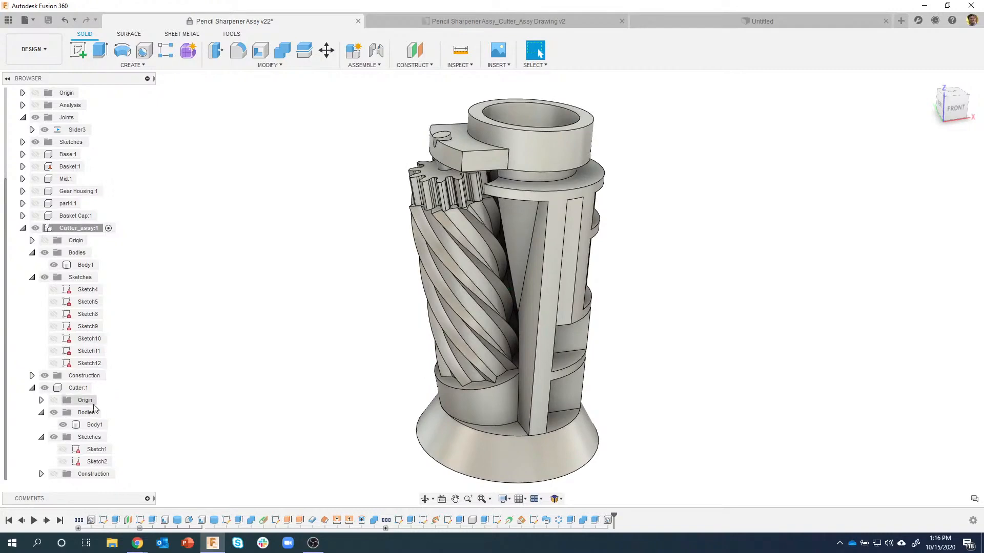
pyautogui.click(45, 389)
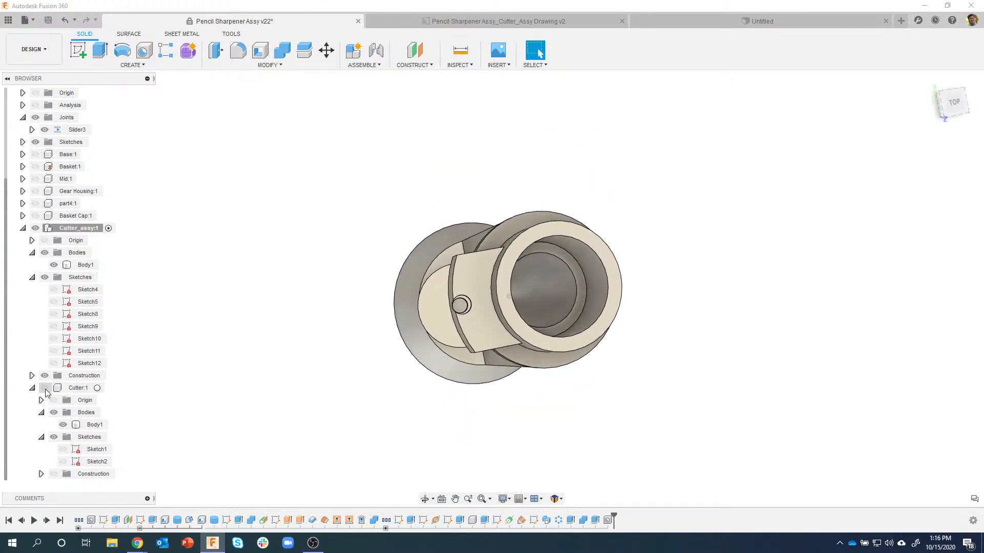
pyautogui.click(46, 388)
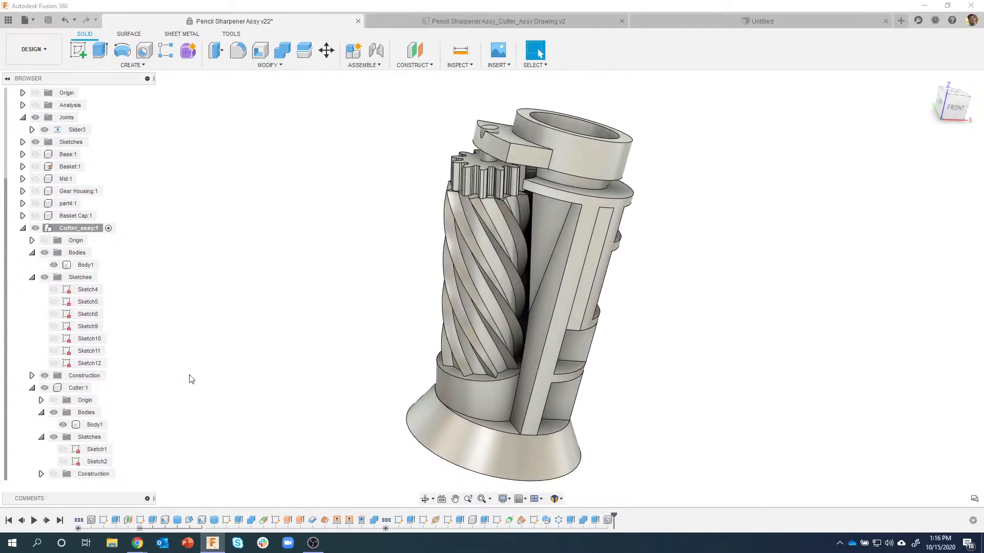
# Reopen the shaft hole feature and review which bodies are included in its cut, leaving its settings as they are.
pyautogui.doubleClick(558, 520)
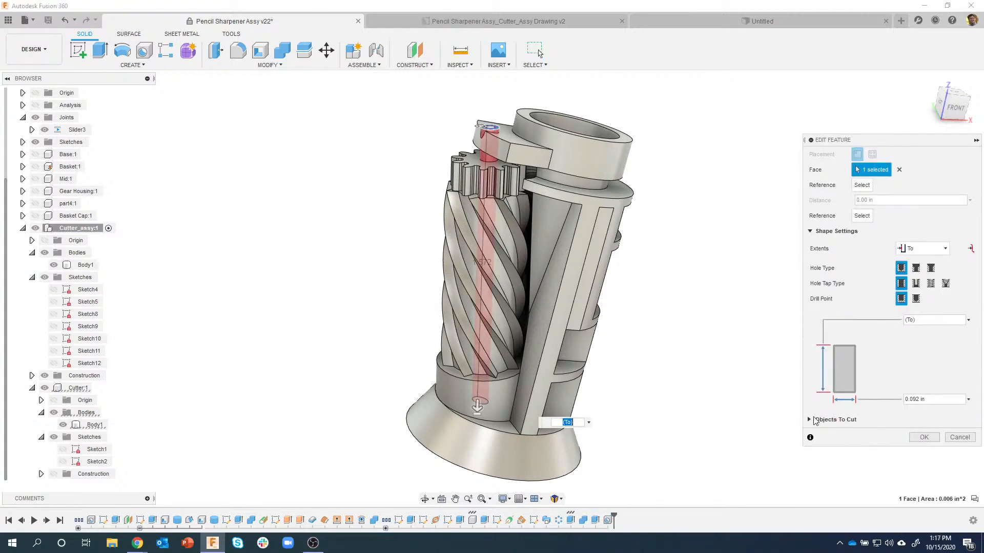
pyautogui.click(810, 420)
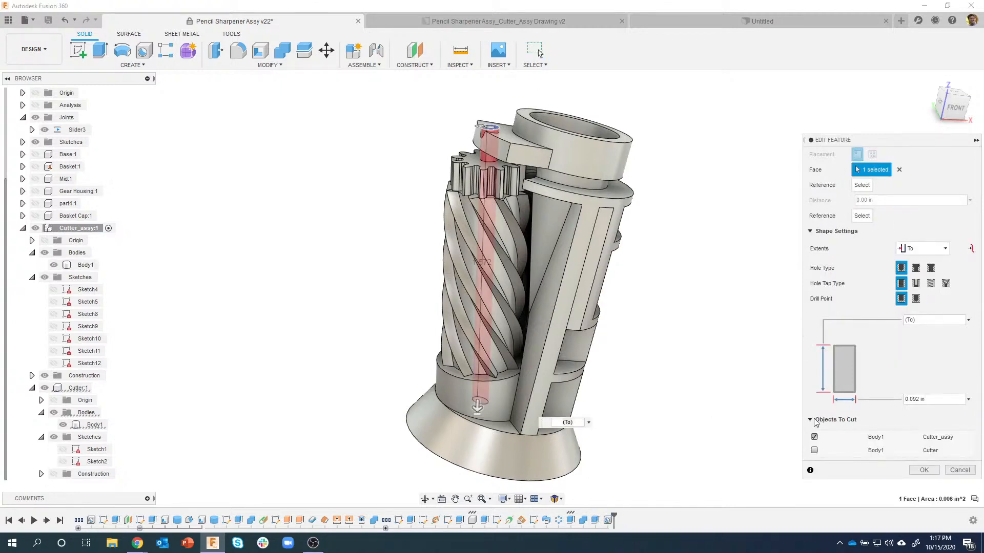
pyautogui.click(810, 420)
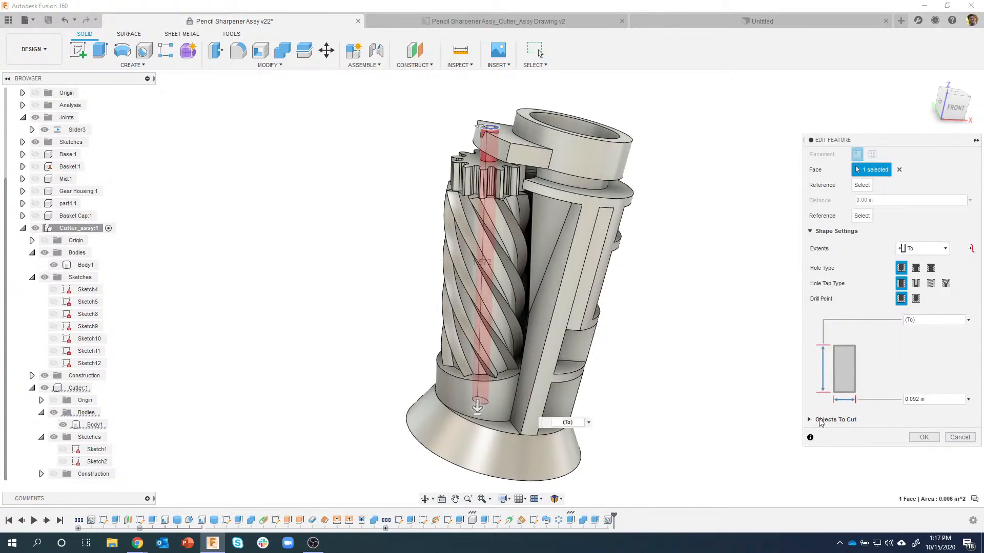
pyautogui.click(810, 420)
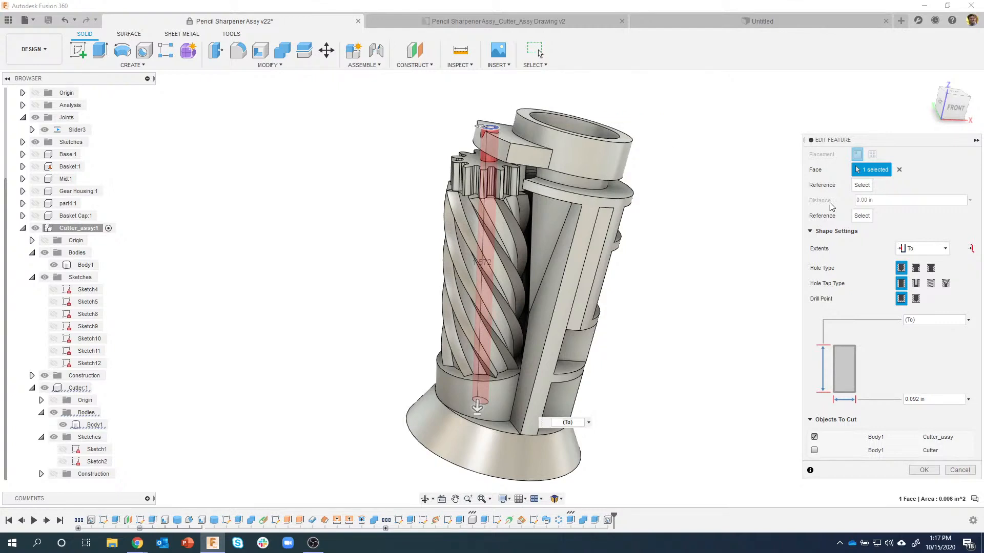
pyautogui.click(959, 470)
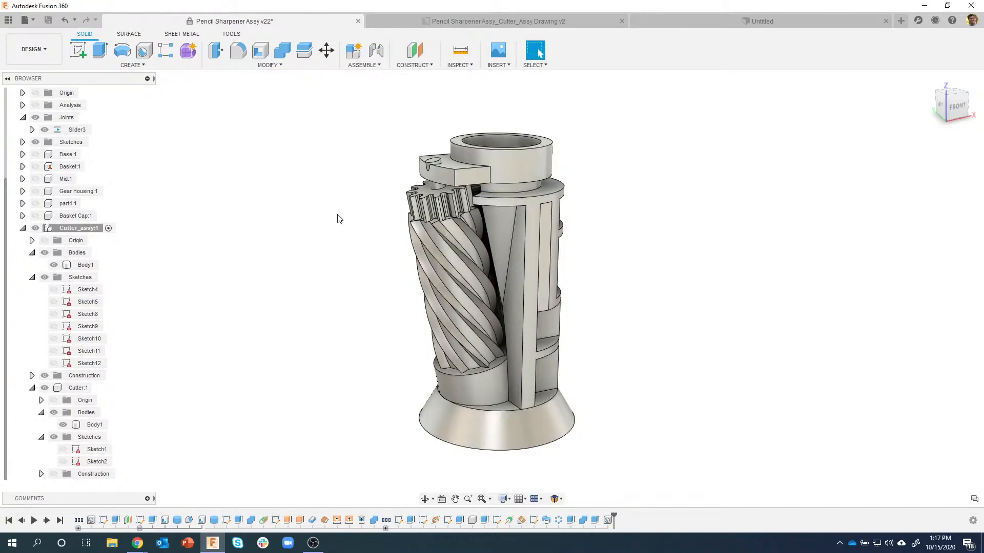
# Apply the transparent appearance already used in the design to the Cutter_assy housing body and Steel - Rough from the metal library to the cutter.
pyautogui.press('a')
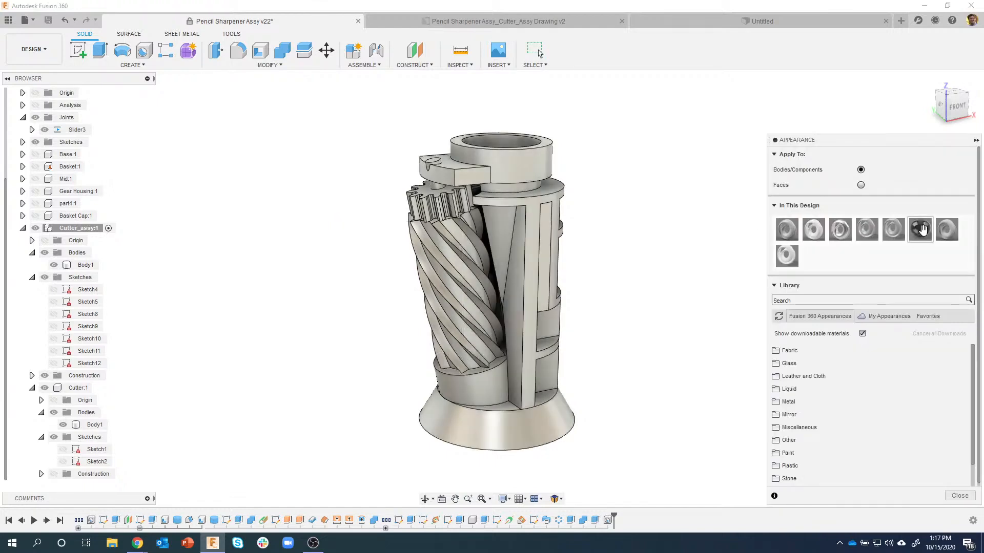
pyautogui.moveTo(919, 229); pyautogui.dragTo(545, 207)
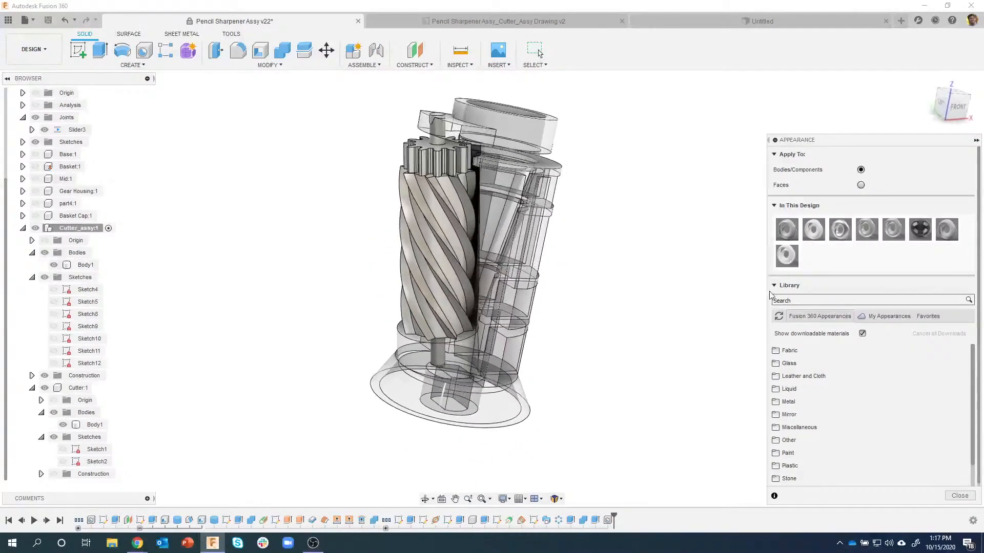
pyautogui.click(812, 405)
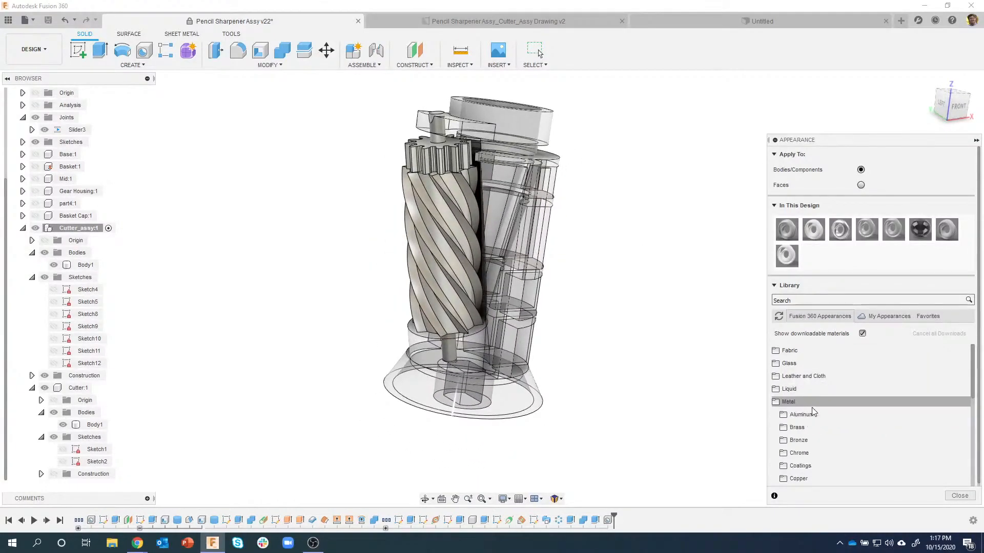
pyautogui.scroll(-5, 820, 417)
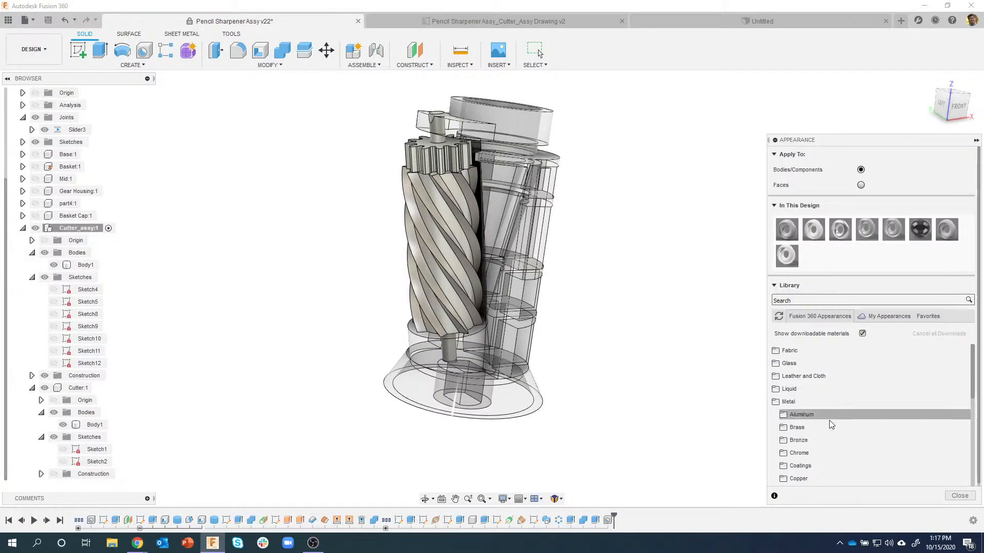
pyautogui.click(819, 440)
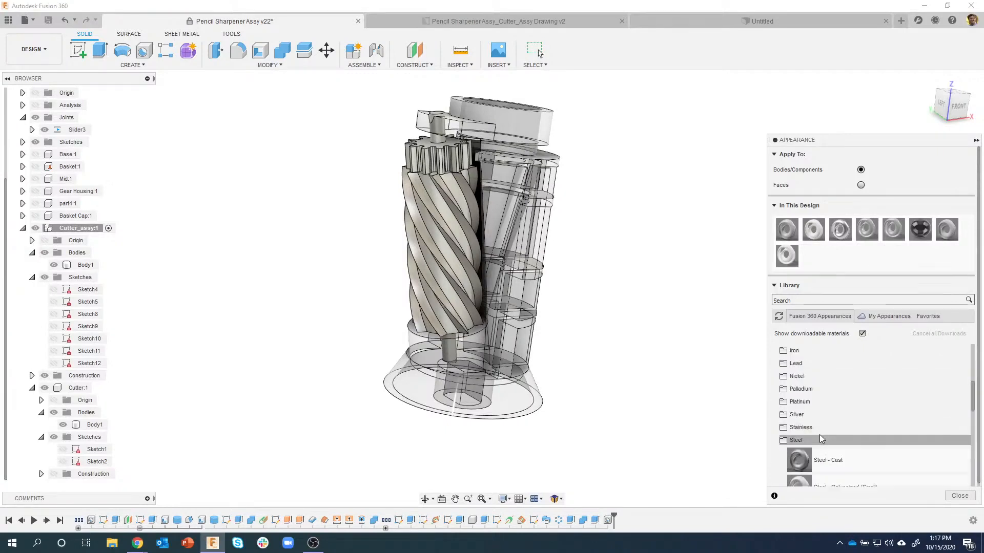
pyautogui.scroll(-1, 868, 417)
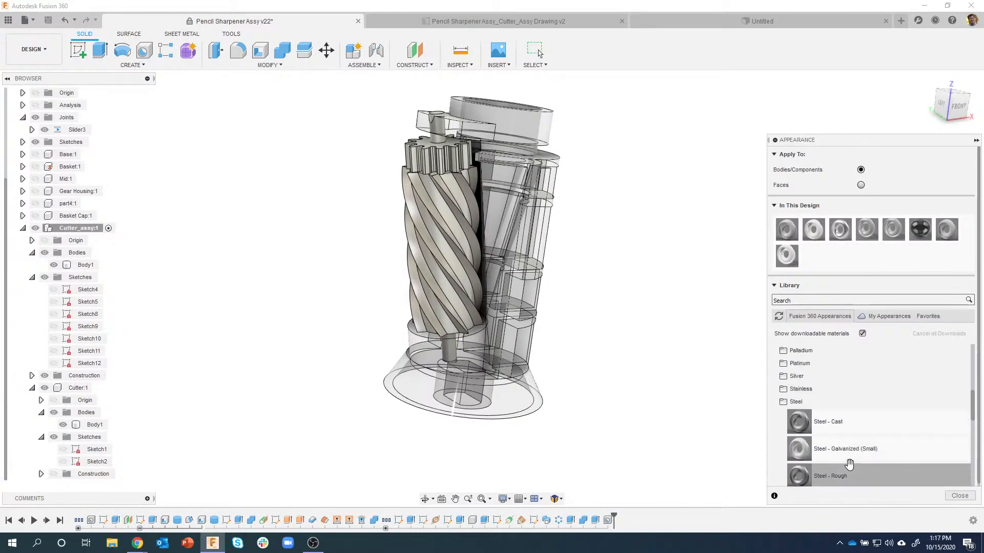
pyautogui.moveTo(840, 470); pyautogui.dragTo(444, 237)
pyautogui.scroll(3, 379, 165)
pyautogui.scroll(5, 379, 165)
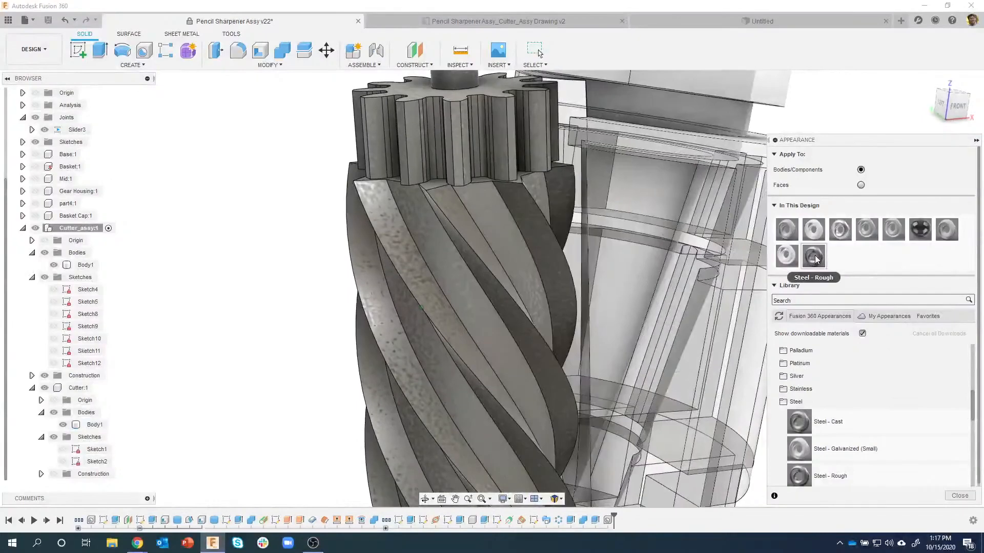
# Set the texture scale of the Steel - Rough appearance to 45 and finish assigning appearances.
pyautogui.rightClick(788, 255)
pyautogui.click(830, 262)
pyautogui.click(718, 278)
pyautogui.click(718, 278)
pyautogui.click(719, 278)
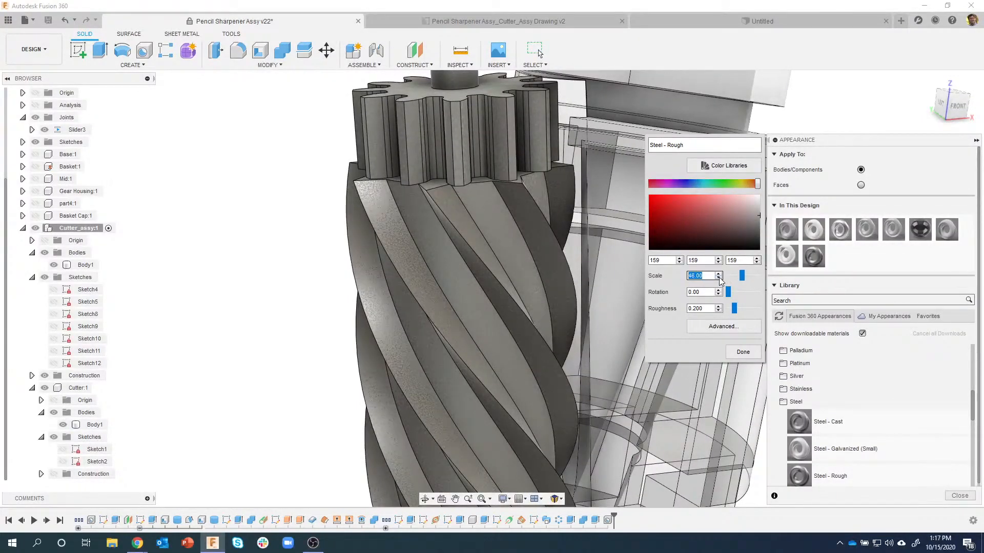
pyautogui.keyDown('shift'); pyautogui.moveTo(441, 264); pyautogui.dragTo(436, 238, button='middle'); pyautogui.keyUp('shift')
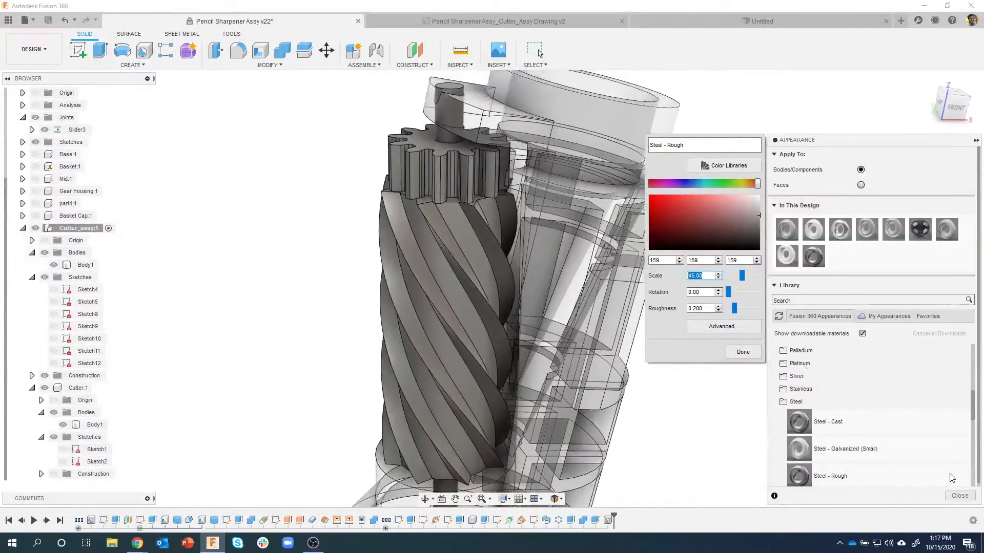
pyautogui.click(952, 496)
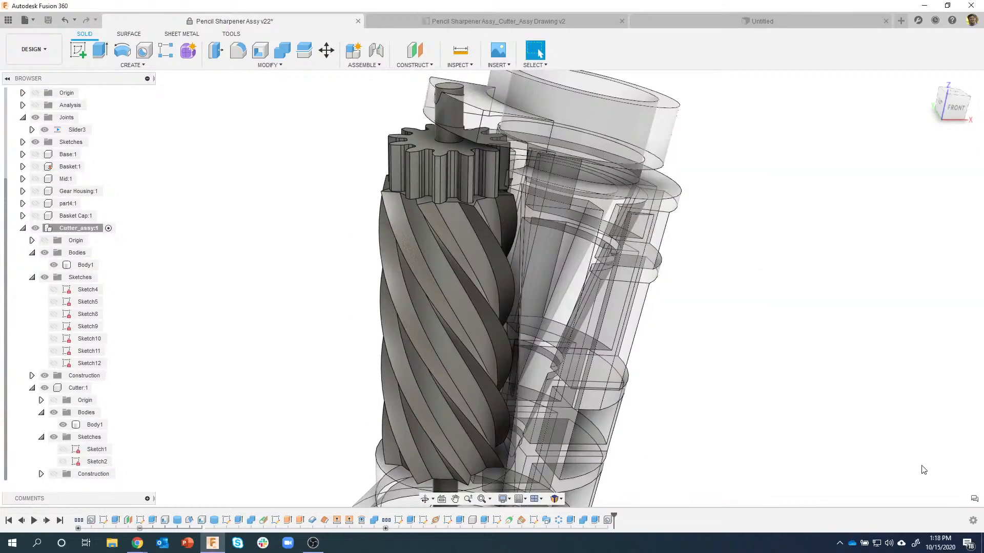
pyautogui.scroll(-5, 769, 319)
pyautogui.keyDown('shift'); pyautogui.moveTo(768, 318); pyautogui.dragTo(739, 279, button='middle'); pyautogui.keyUp('shift')
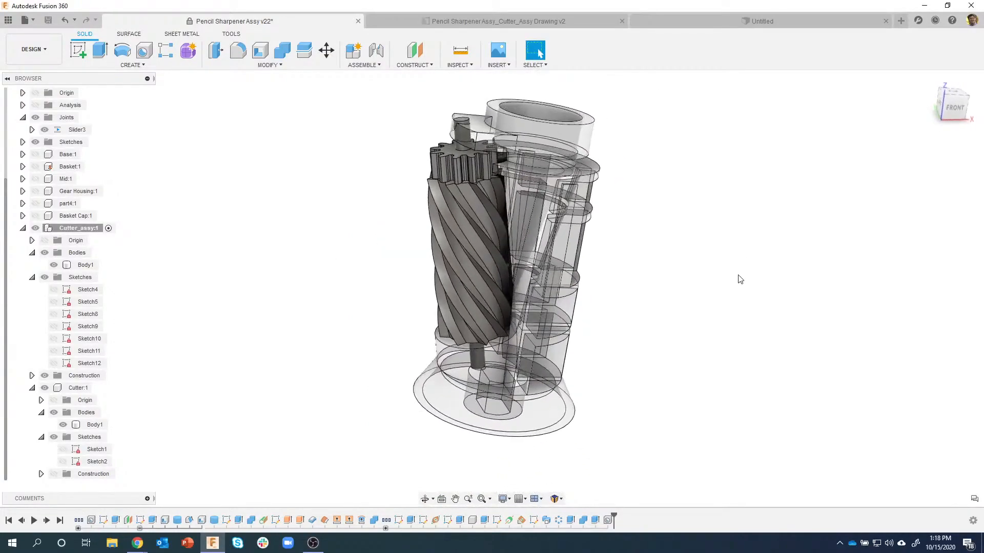